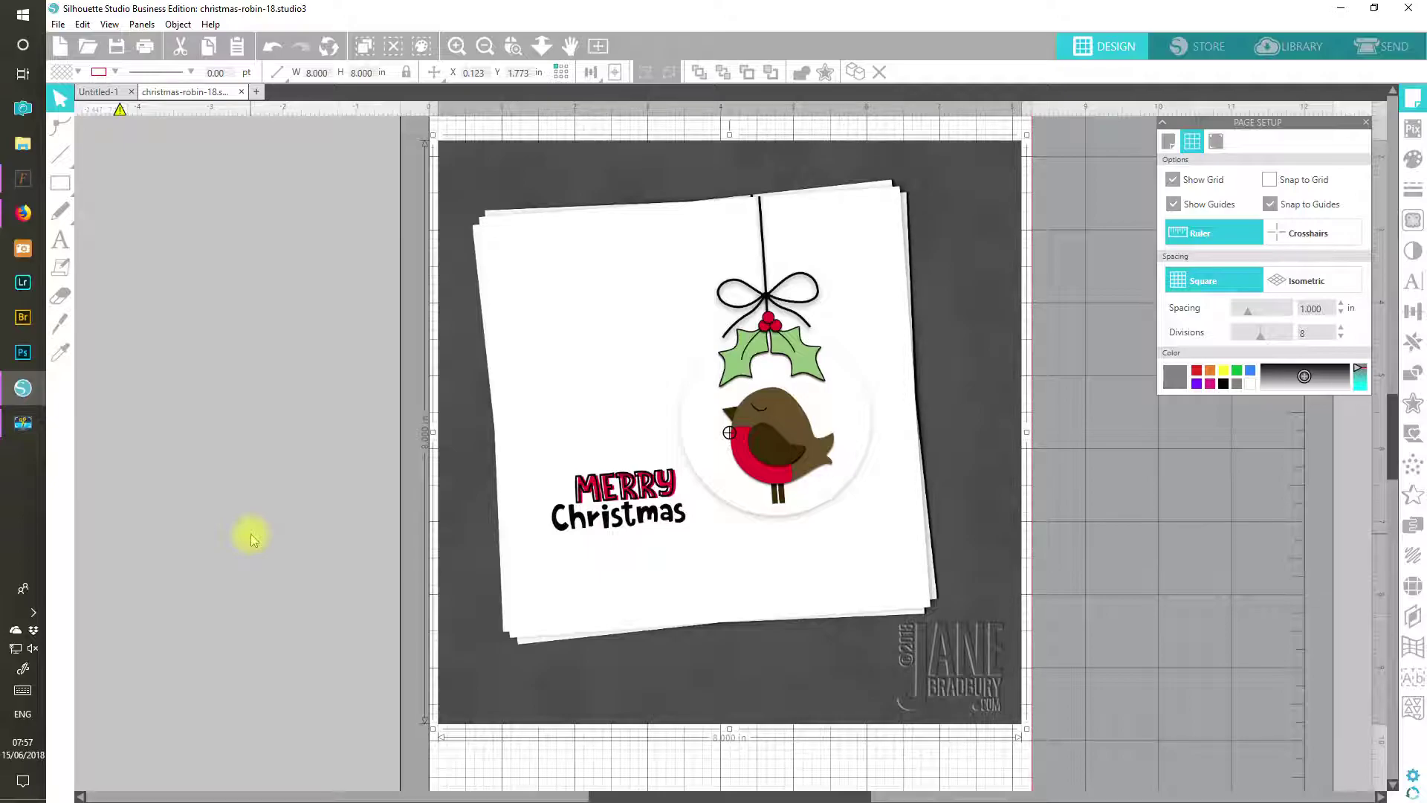
# Step: Open robin-01.jpg and resize the card image proportionally to 5 × 5 in
pyautogui.click(89, 47)
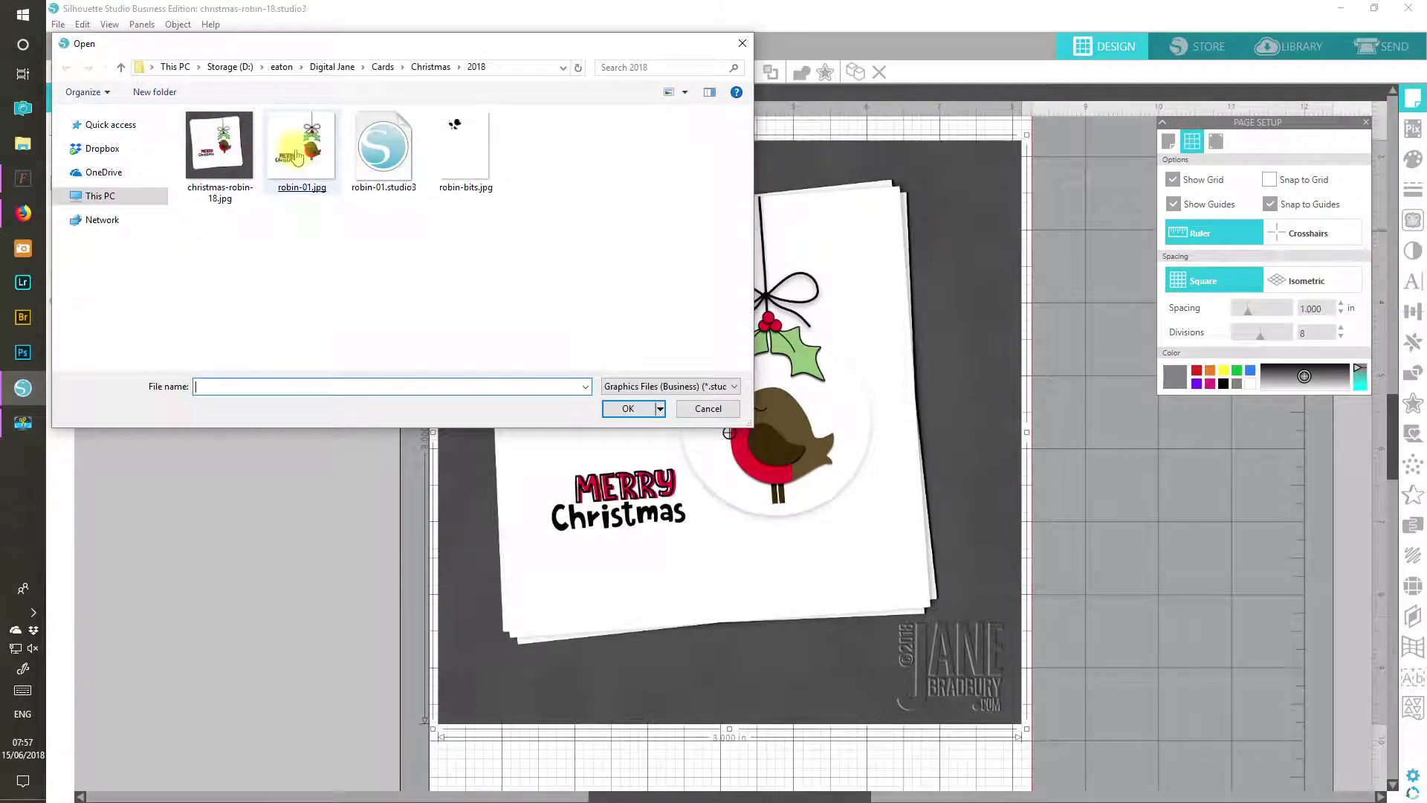
pyautogui.doubleClick(300, 156)
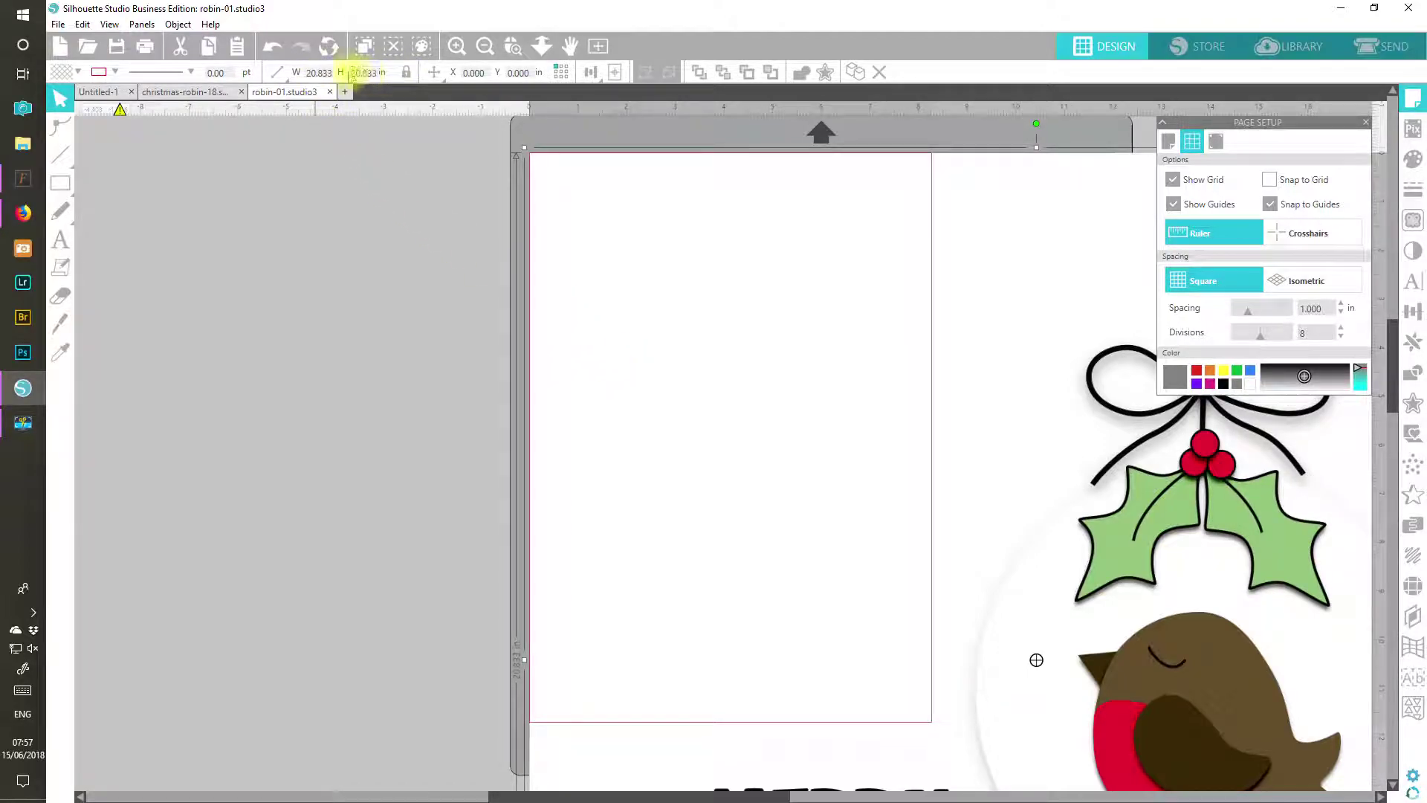
pyautogui.click(361, 72)
pyautogui.write('3')
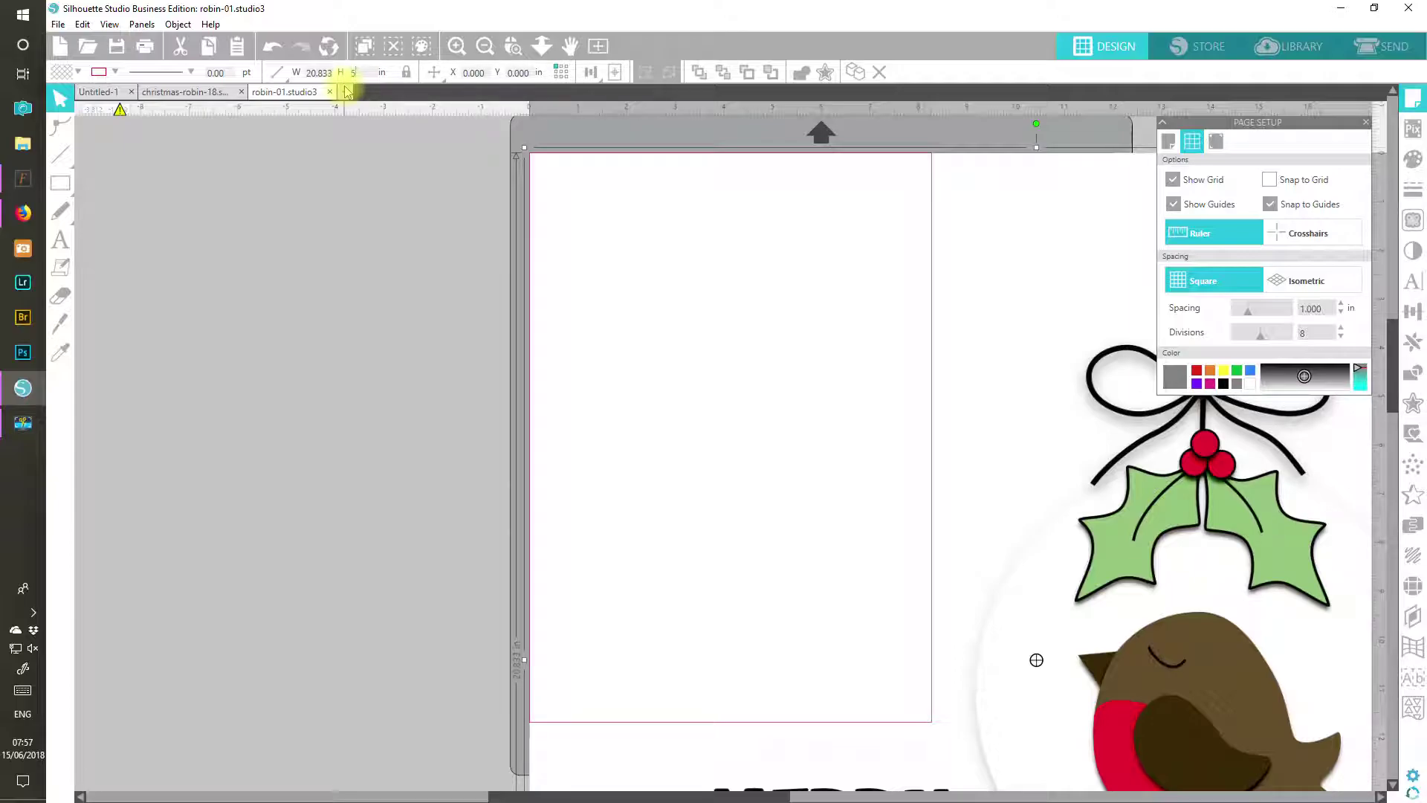
pyautogui.press('Return')
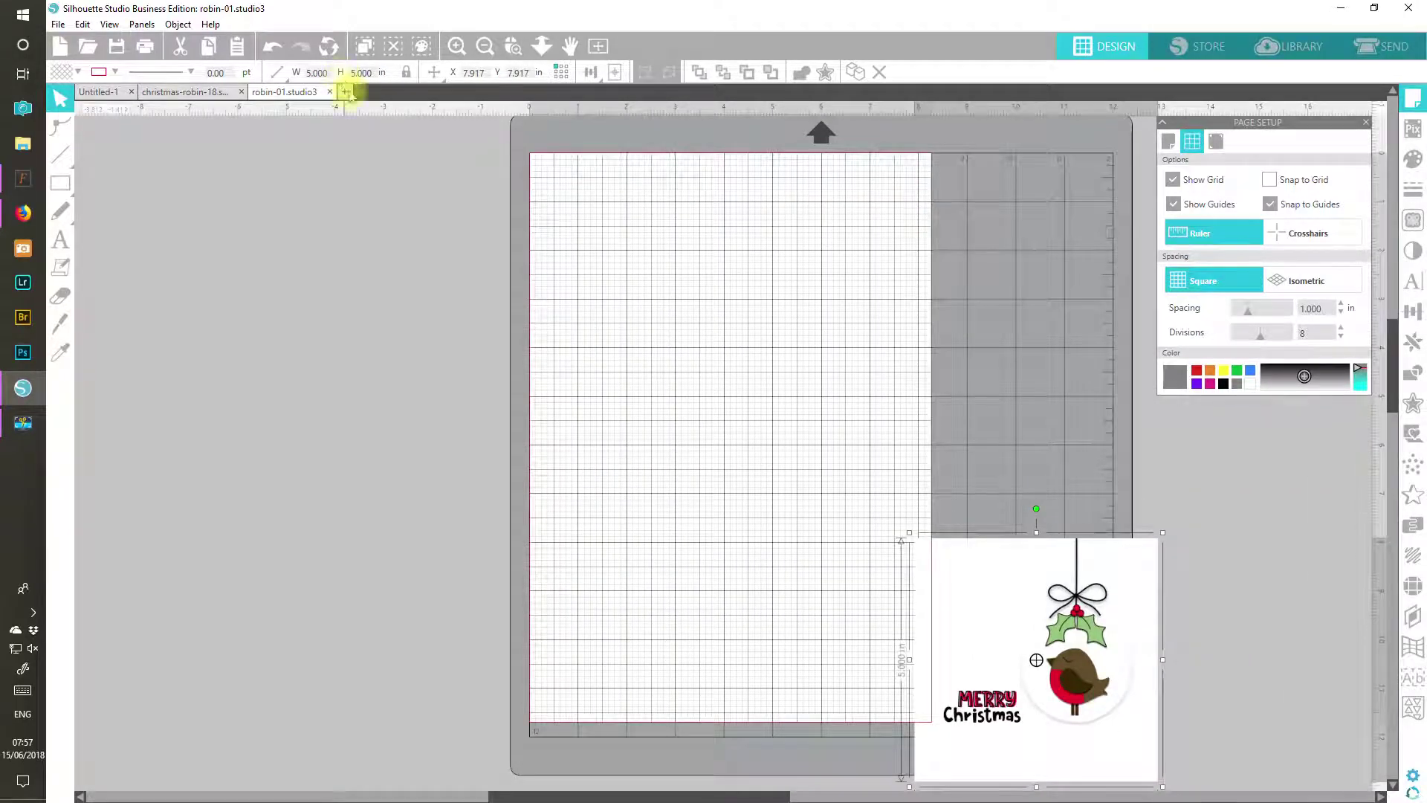
# Step: Move the card image off the page, beside its left edge, so the whole design serves as a reference
pyautogui.moveTo(1005, 571); pyautogui.dragTo(373, 191)
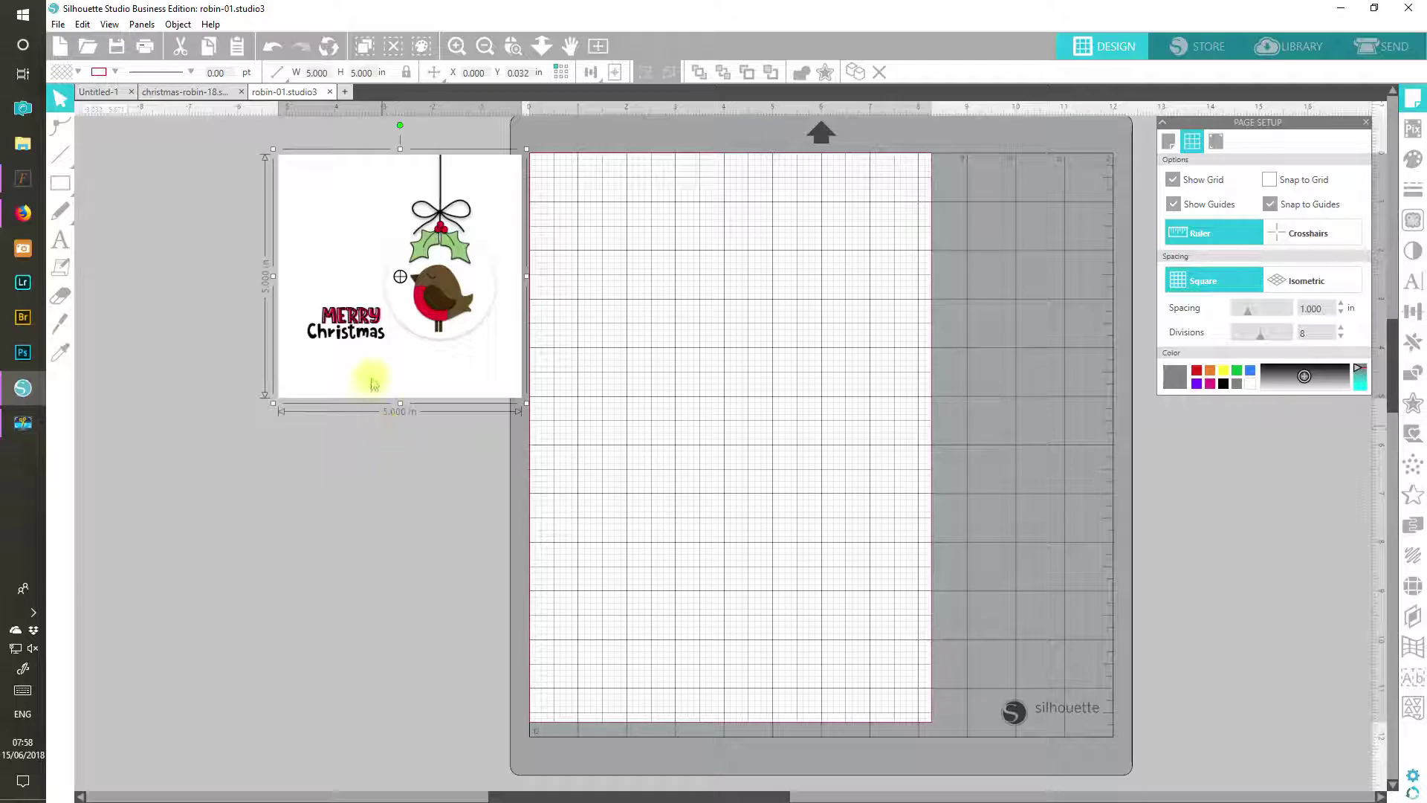
pyautogui.click(456, 47)
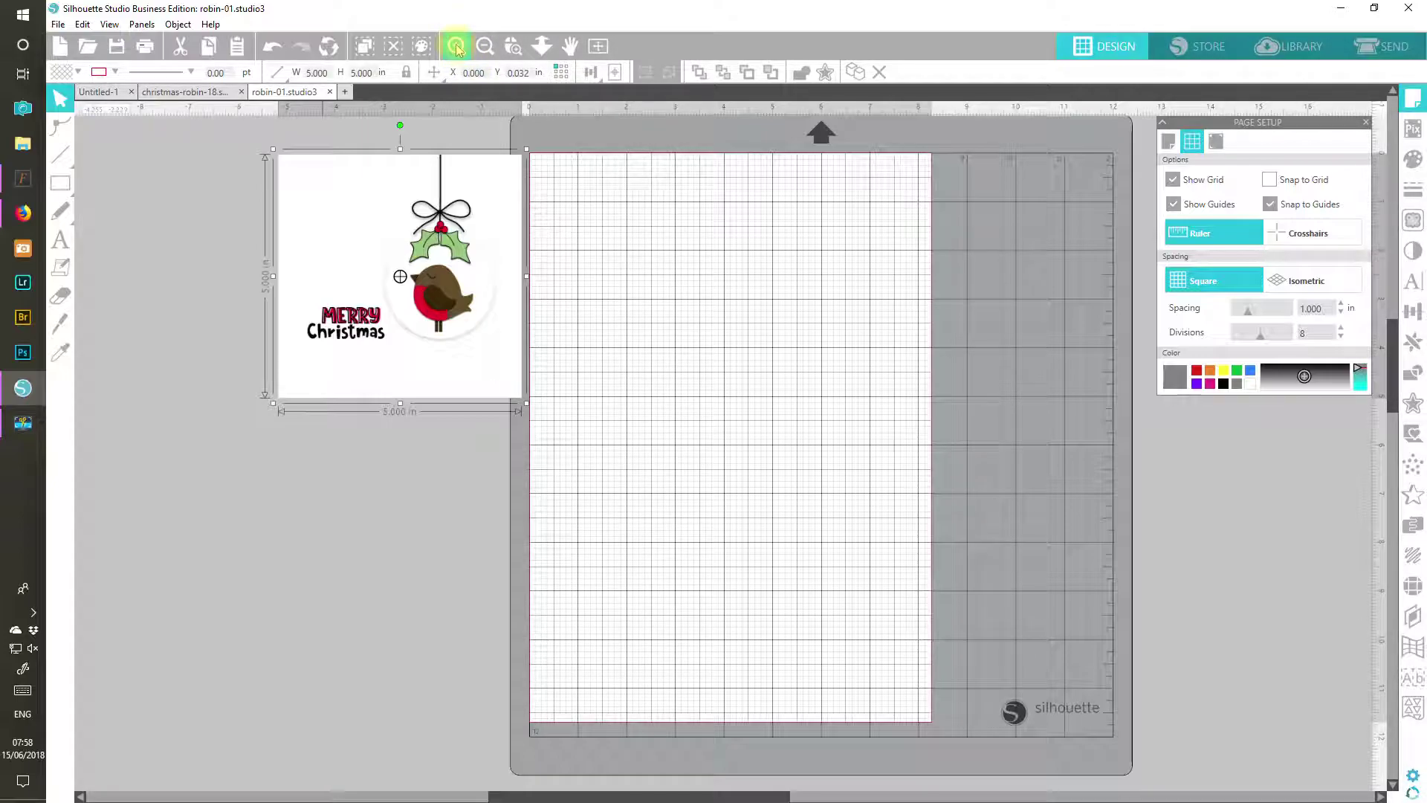
pyautogui.click(457, 47)
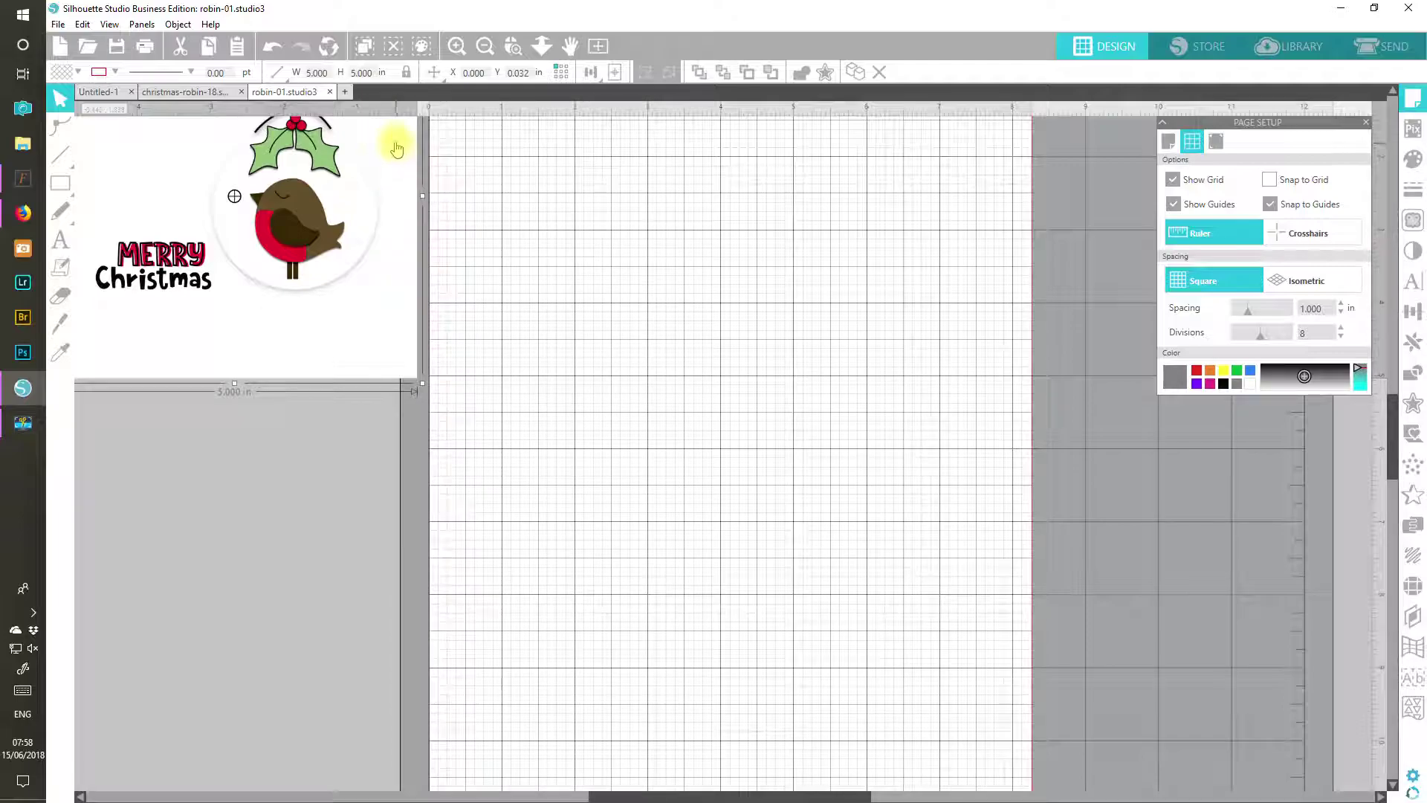
pyautogui.moveTo(394, 159); pyautogui.dragTo(404, 236)
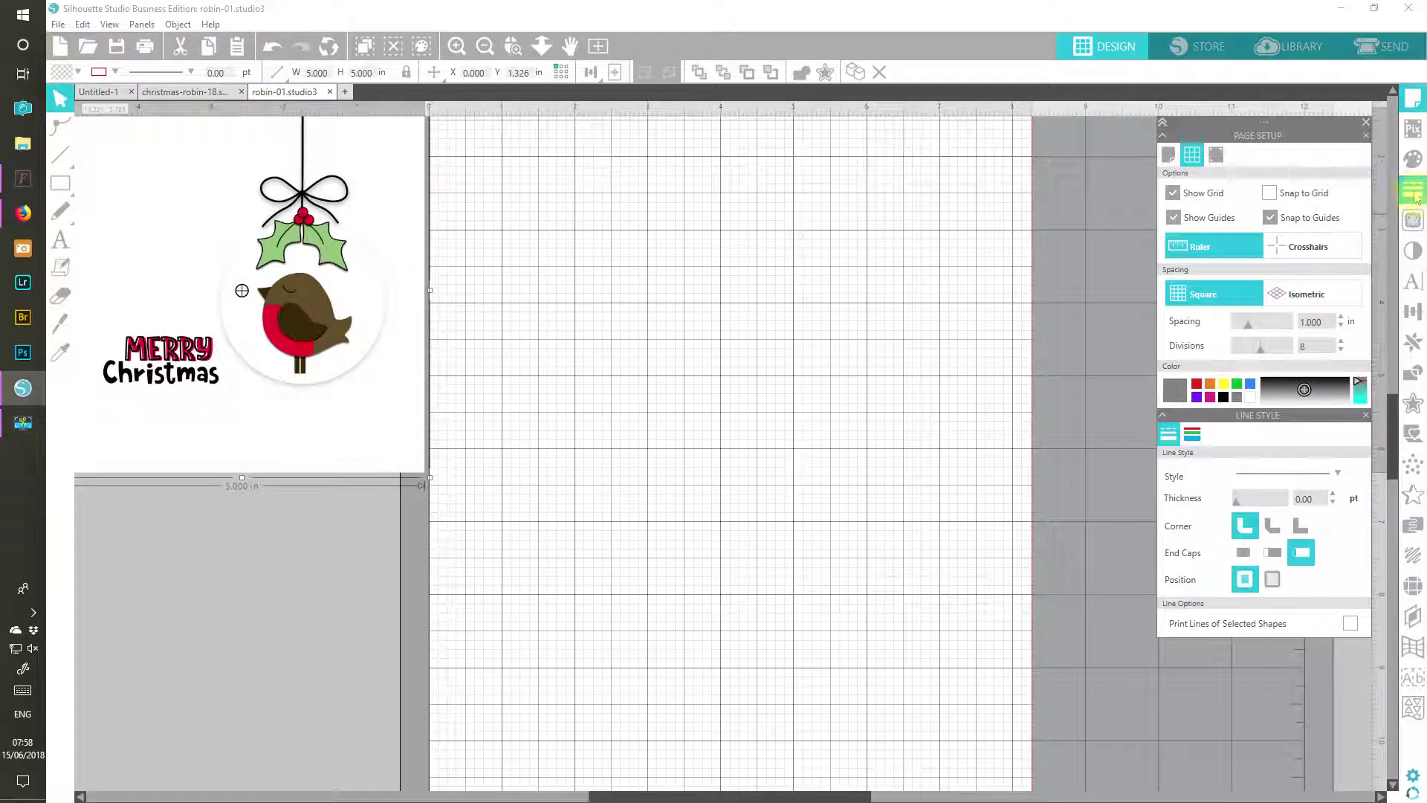
# Step: Prepare new text in Francy Outline at 28 pt with black fill and 110% character spacing
pyautogui.click(1414, 160)
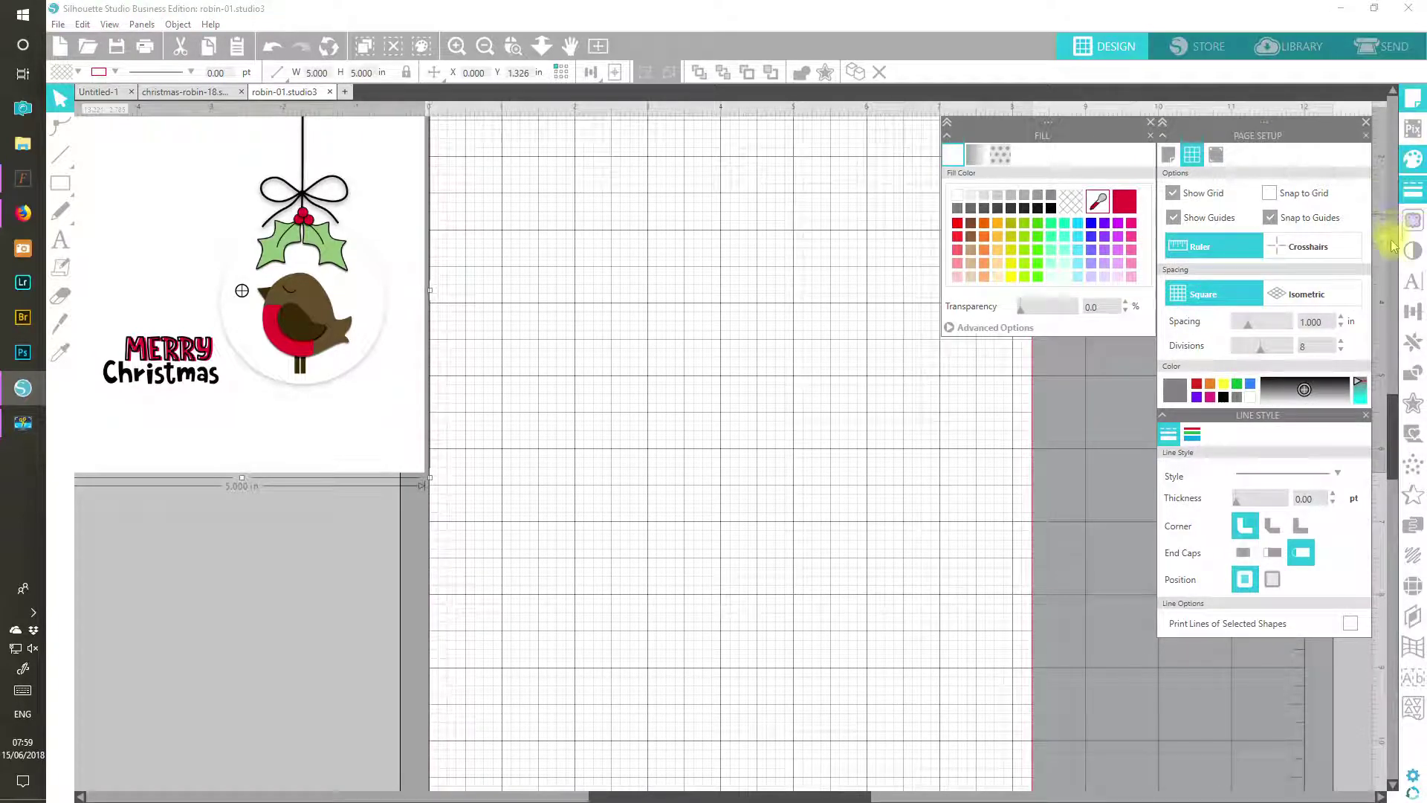
pyautogui.click(1412, 282)
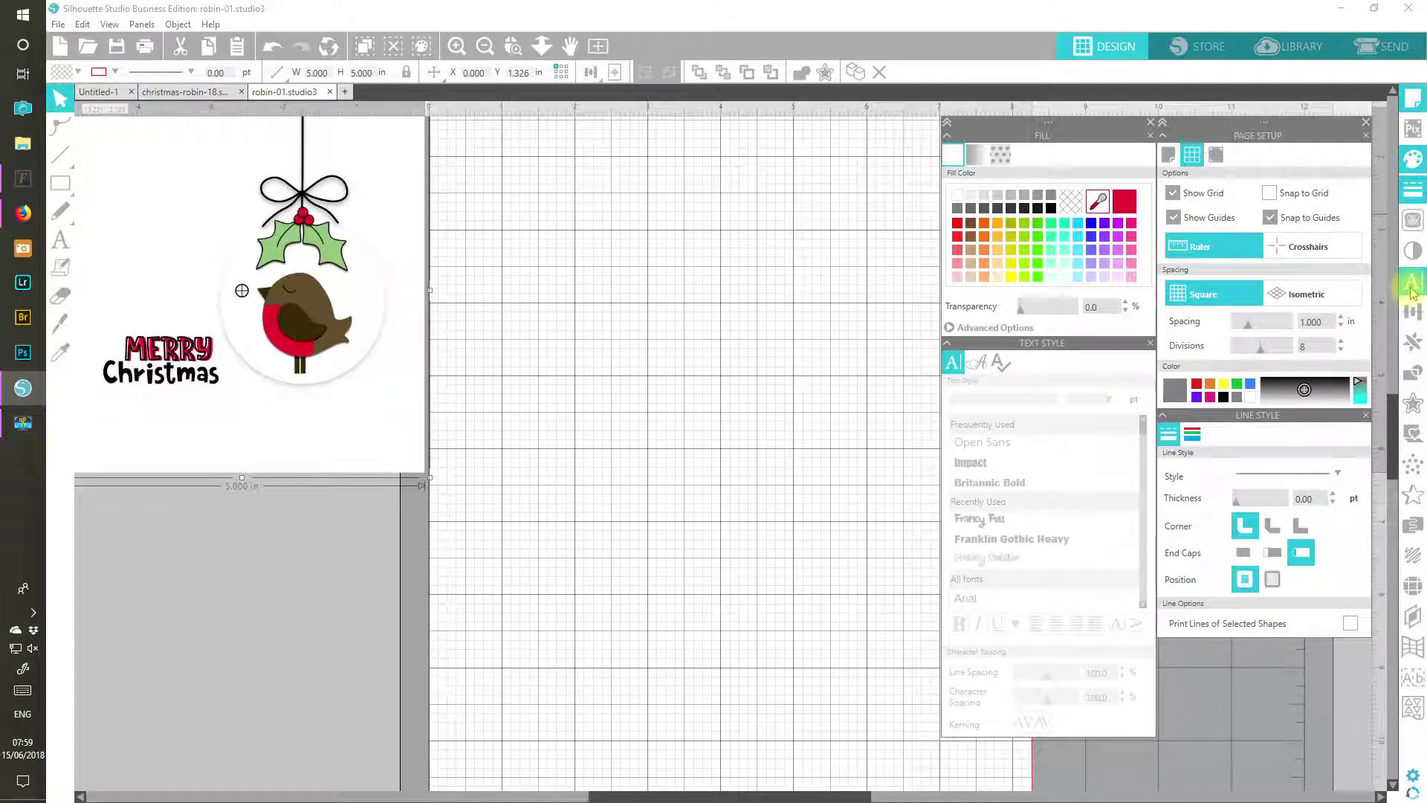
pyautogui.click(60, 243)
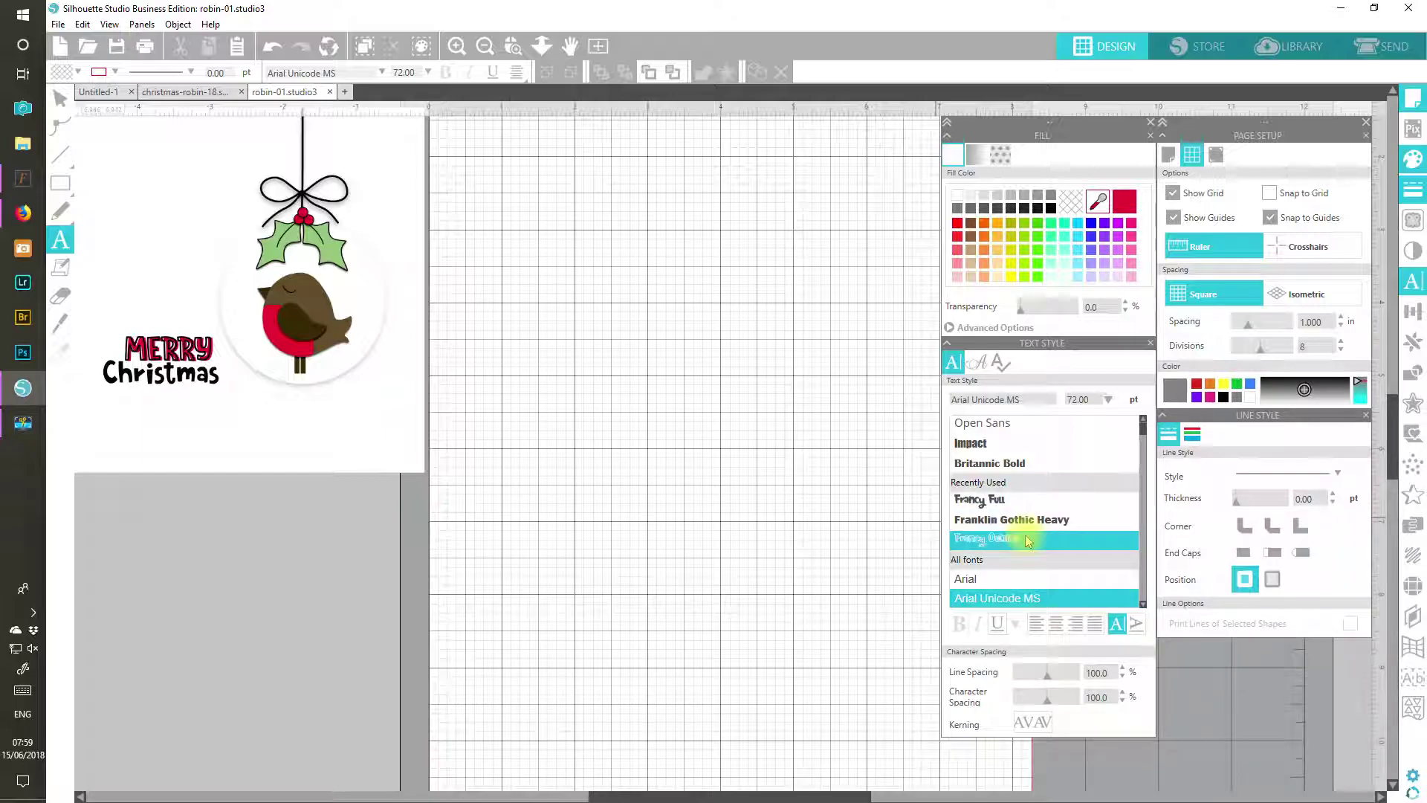
pyautogui.click(973, 544)
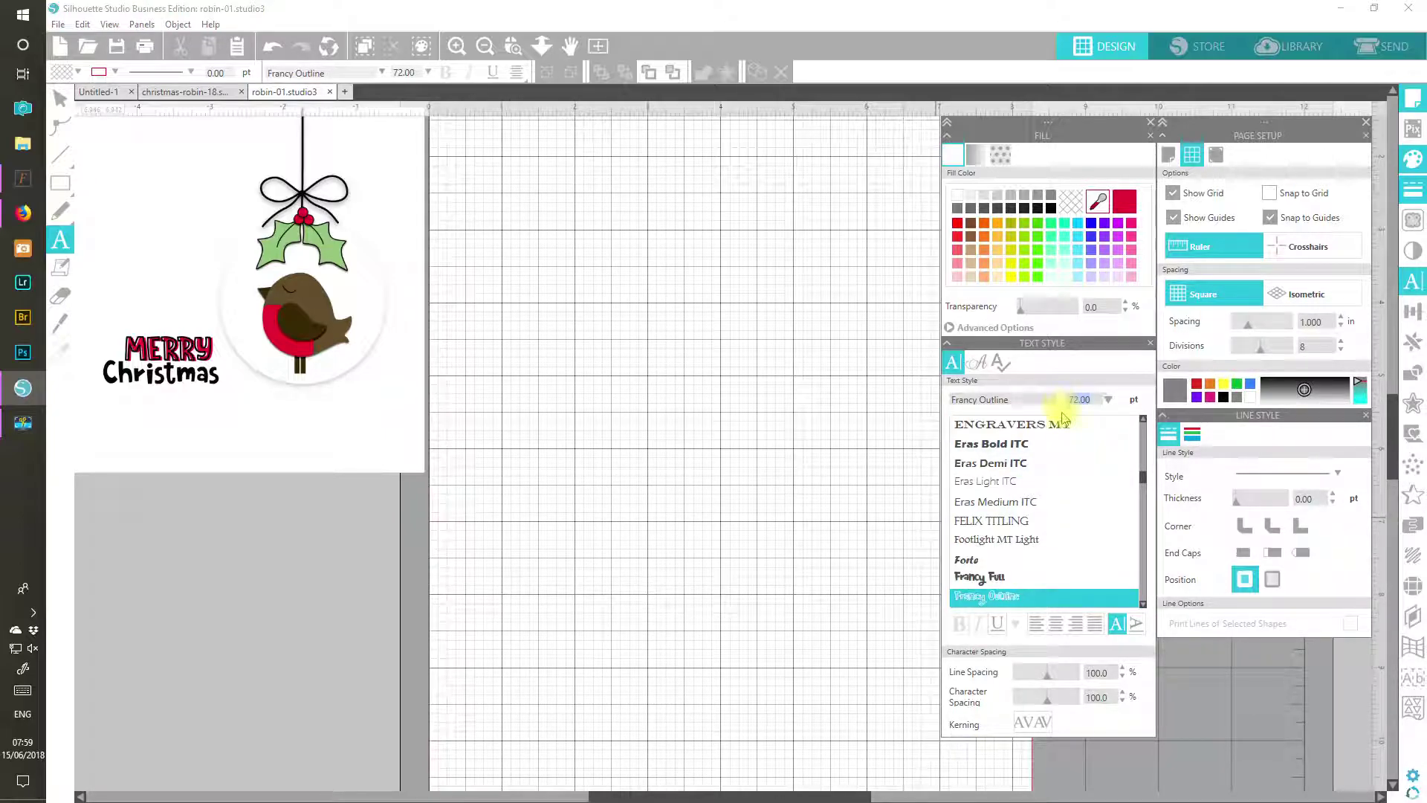
pyautogui.click(1079, 400)
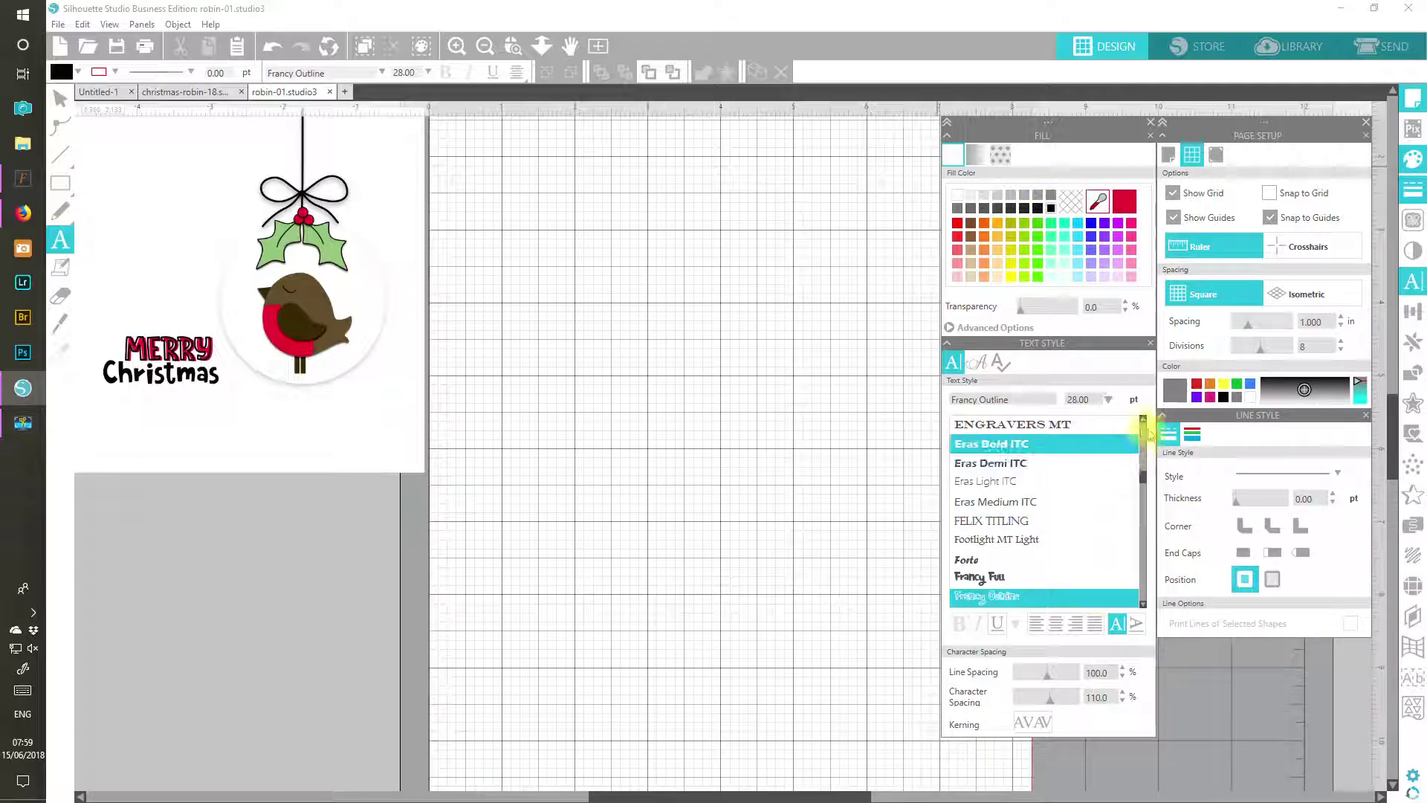
pyautogui.click(1192, 436)
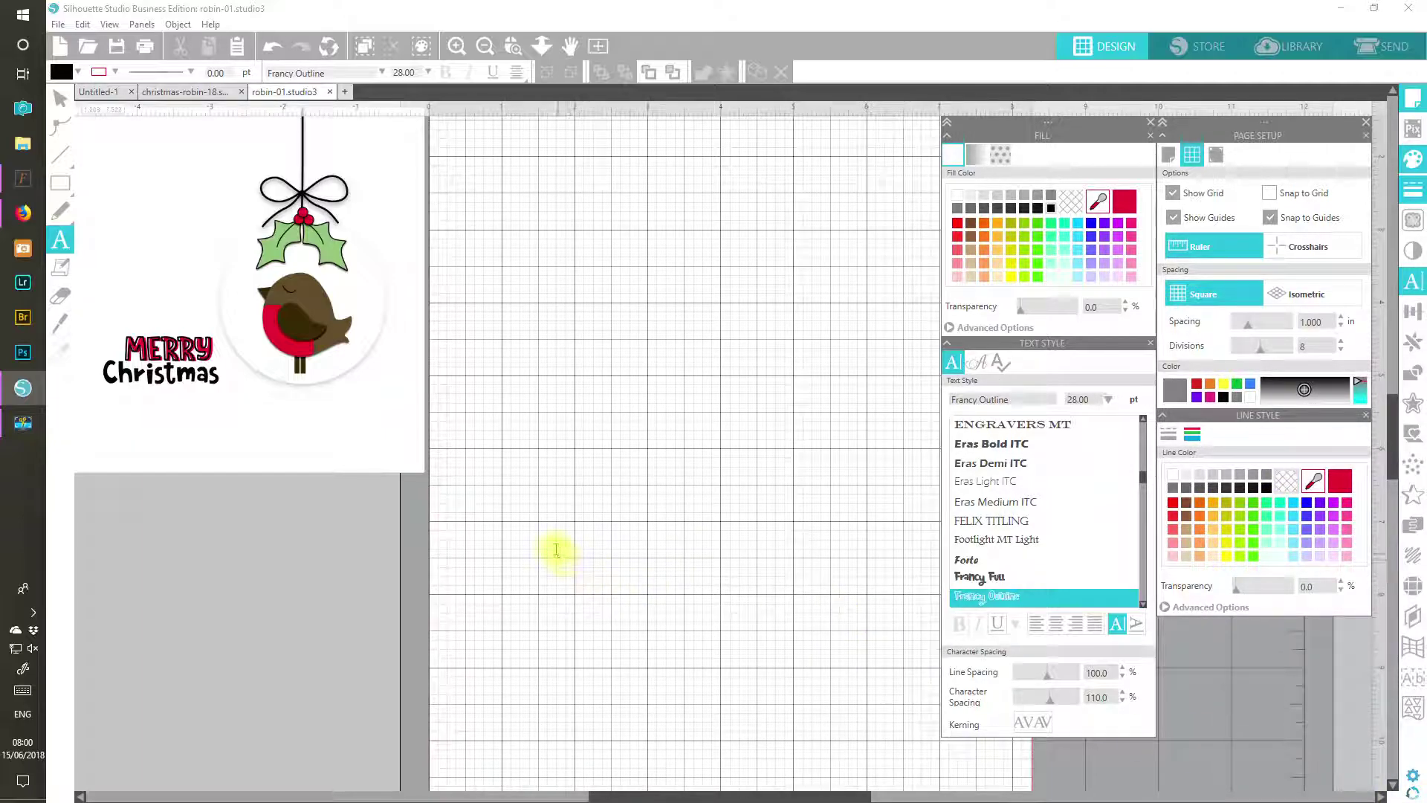
# Step: Add the text MERRY on the page beside the reference card image
pyautogui.click(541, 497)
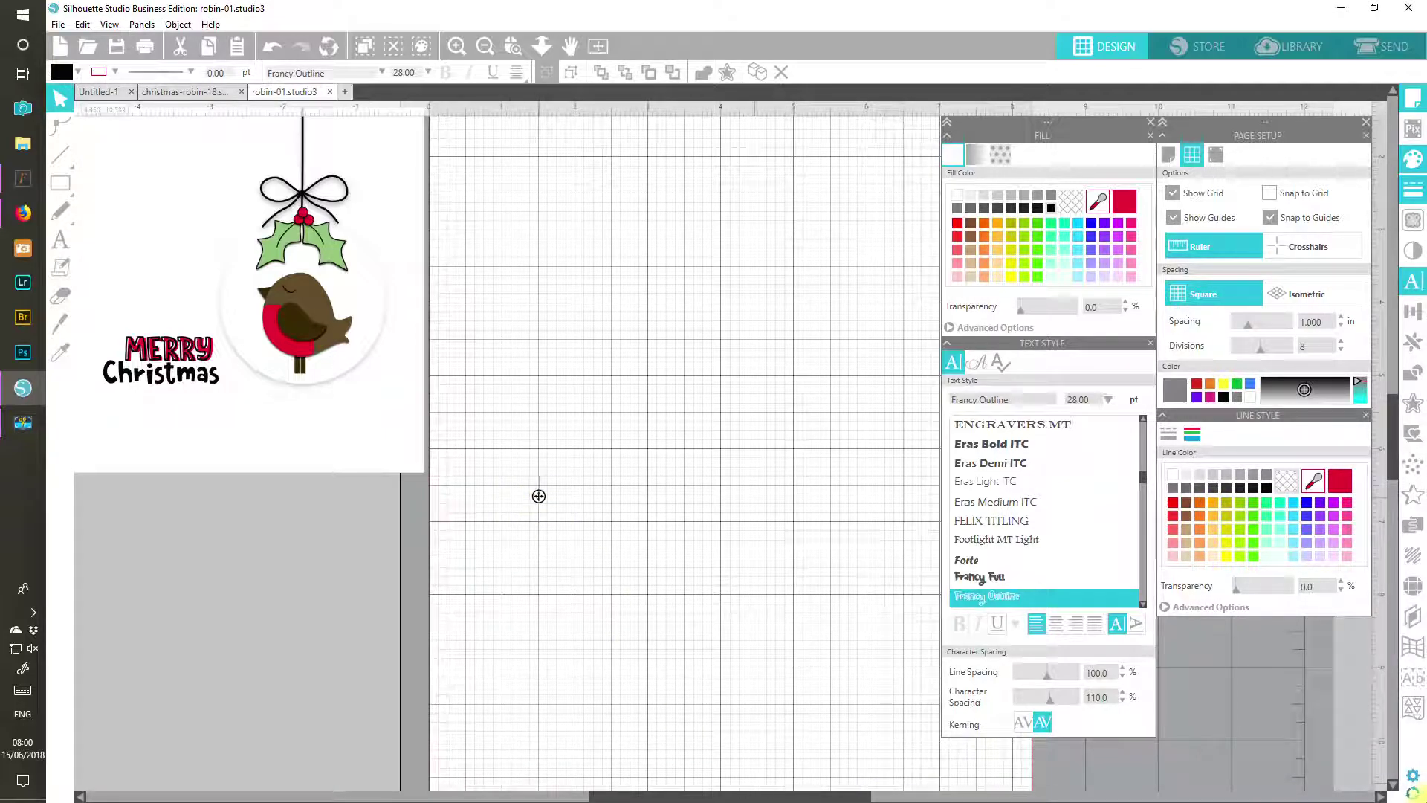
pyautogui.write('MERR')
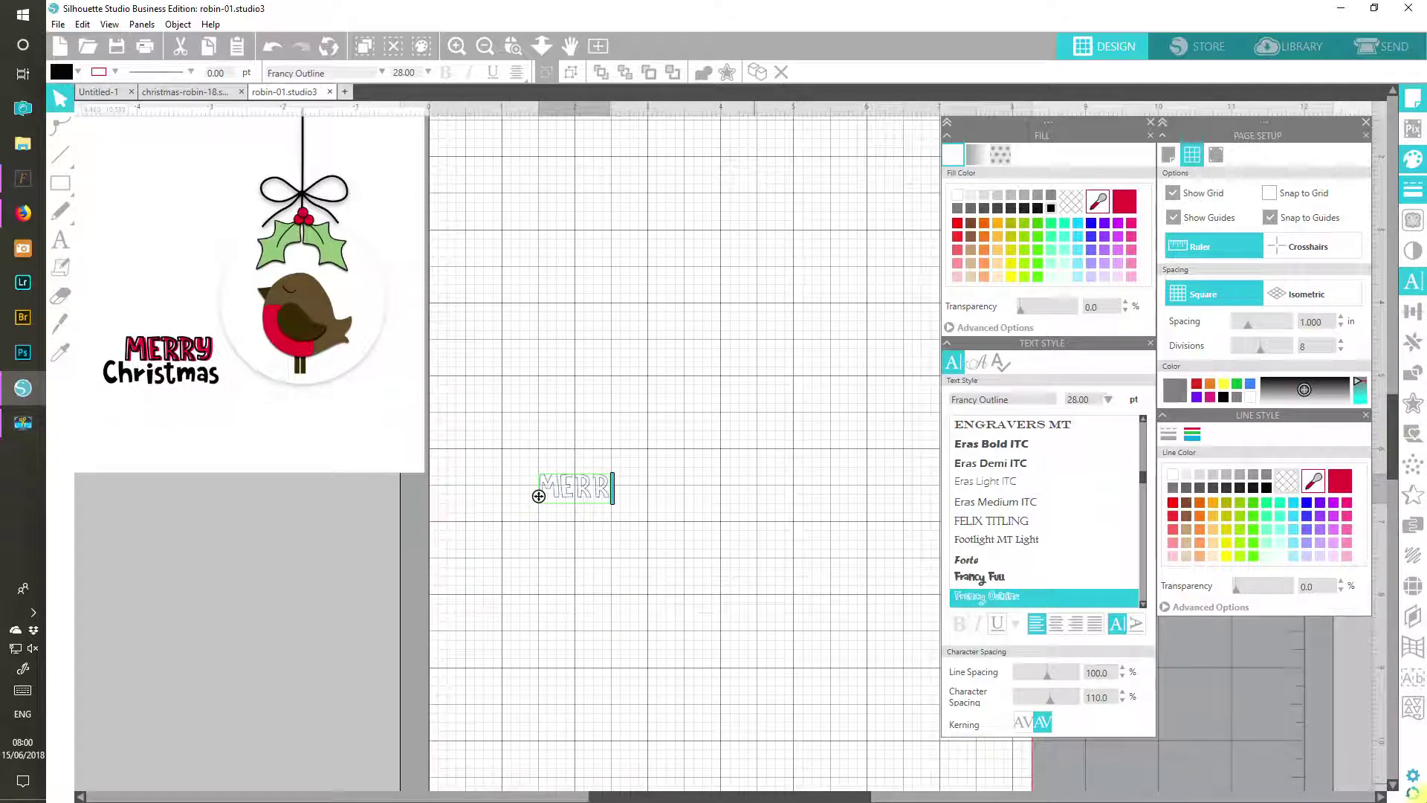
pyautogui.write('Y')
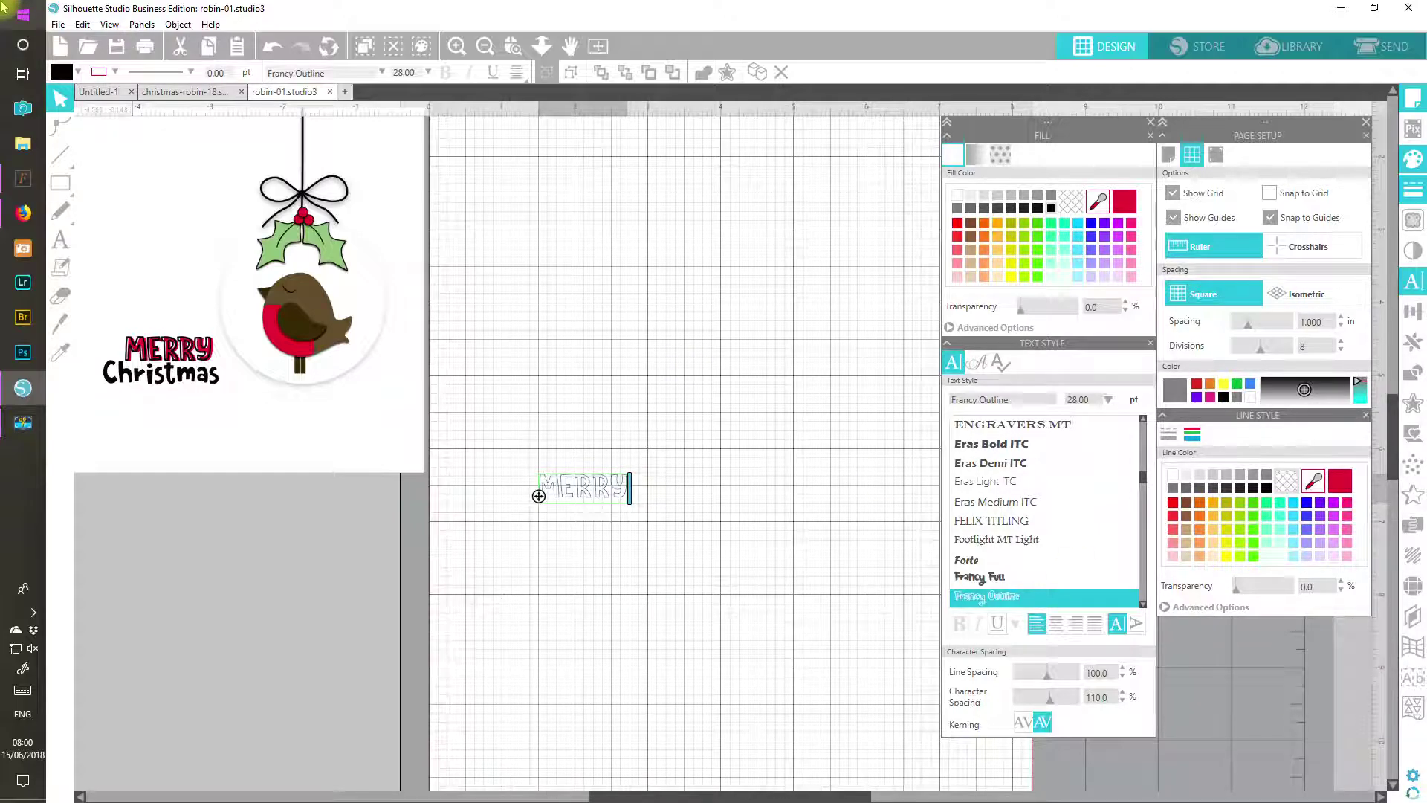
pyautogui.click(587, 529)
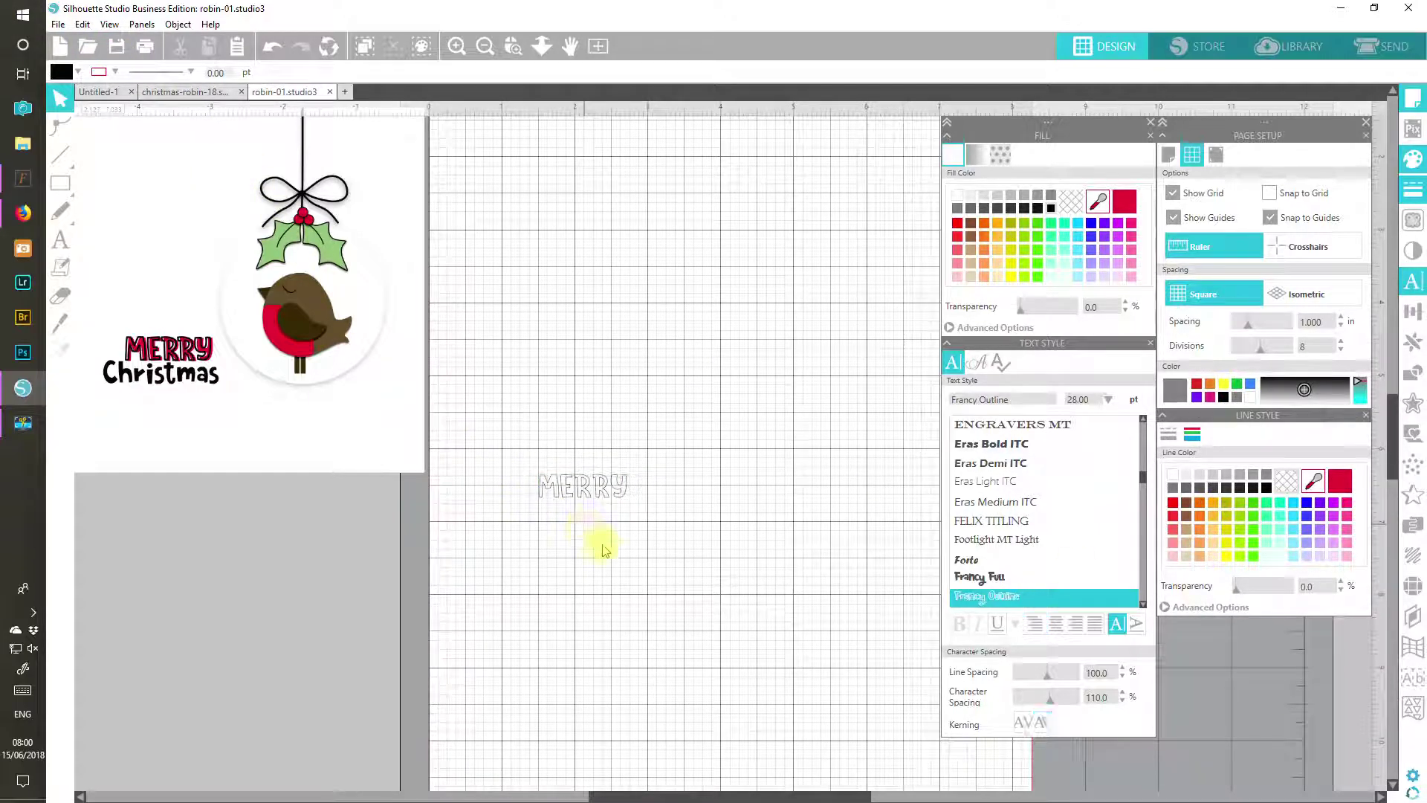
# Step: Give the MERRY text a black outline with a line thickness of 1.00 pt
pyautogui.click(622, 495)
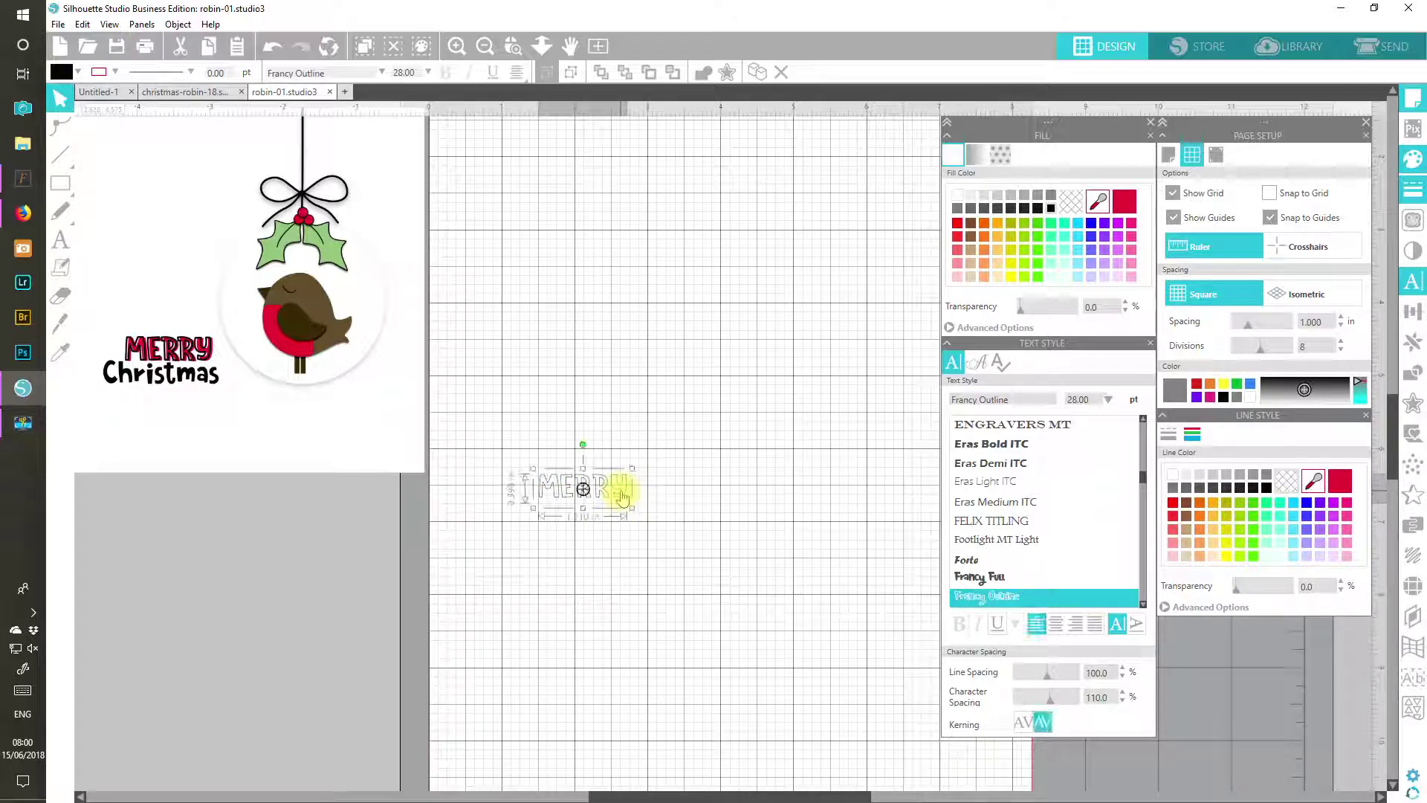
pyautogui.click(1268, 488)
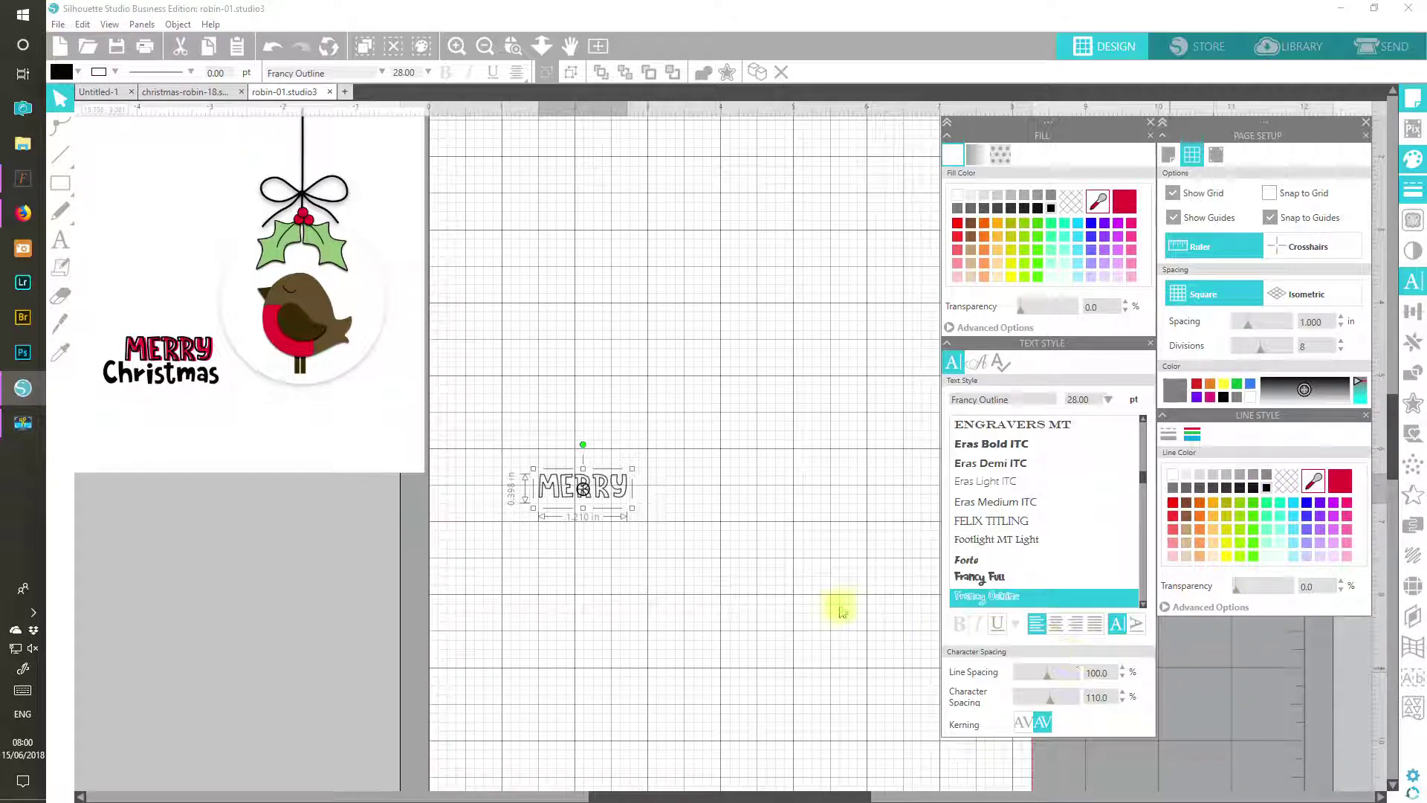
pyautogui.click(1168, 434)
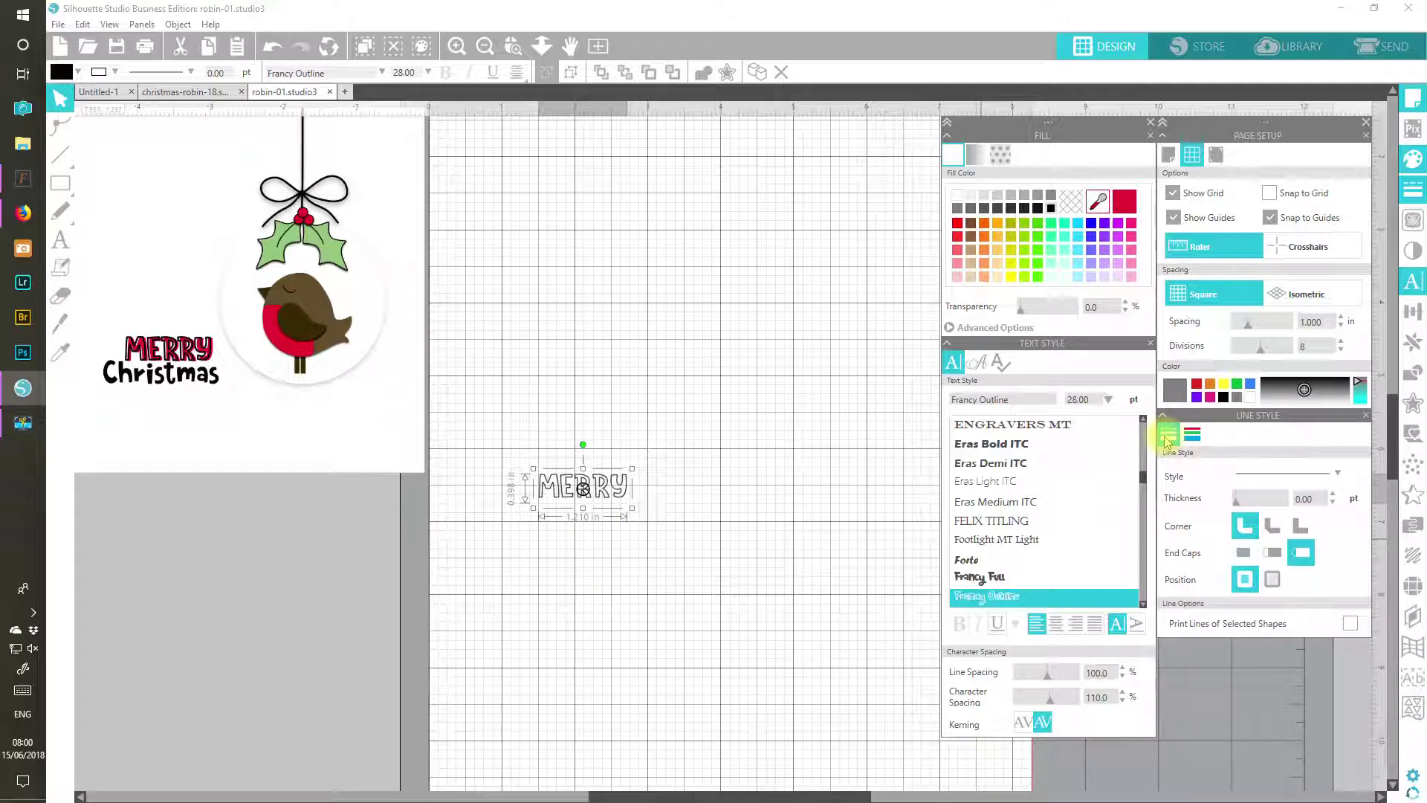
pyautogui.click(1333, 495)
pyautogui.click(1336, 495)
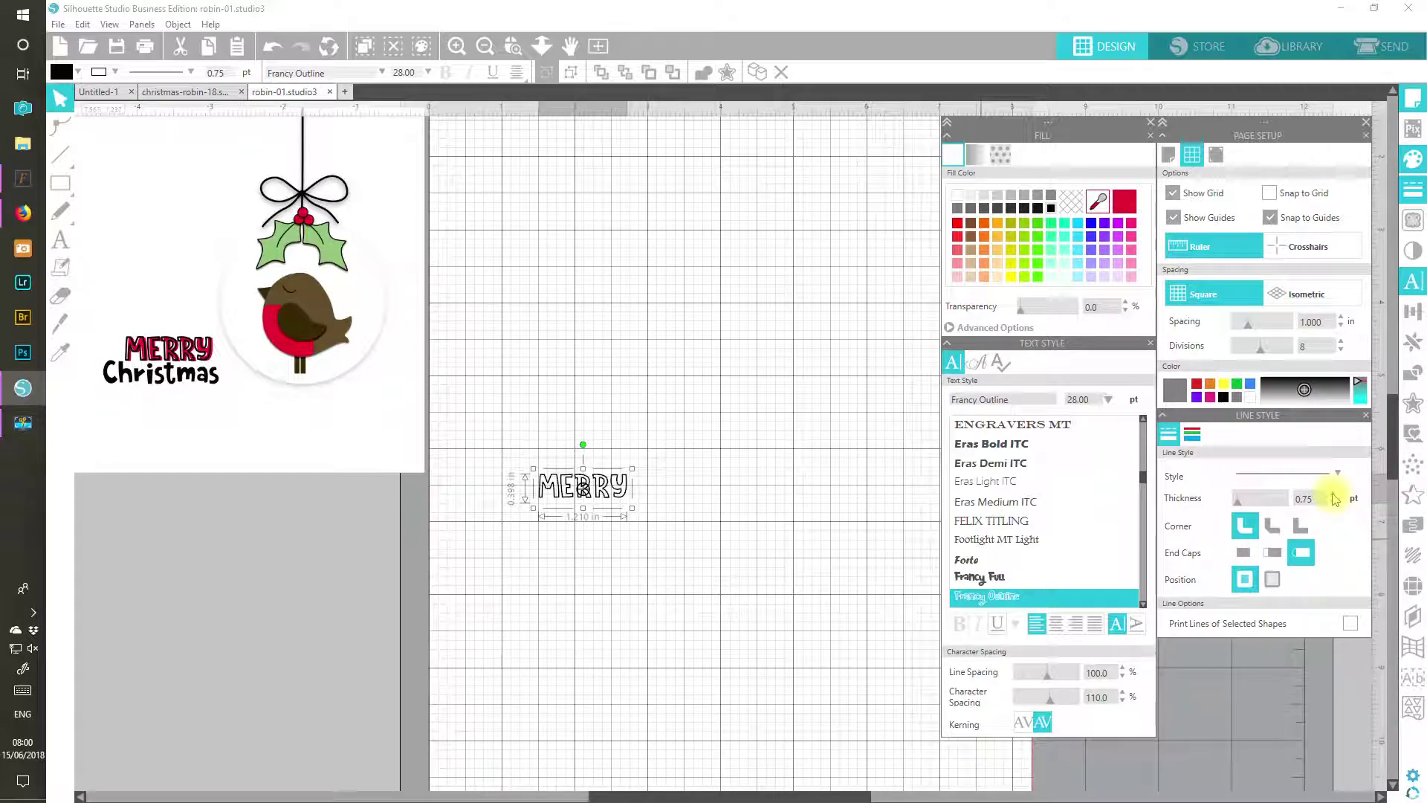
pyautogui.click(1336, 495)
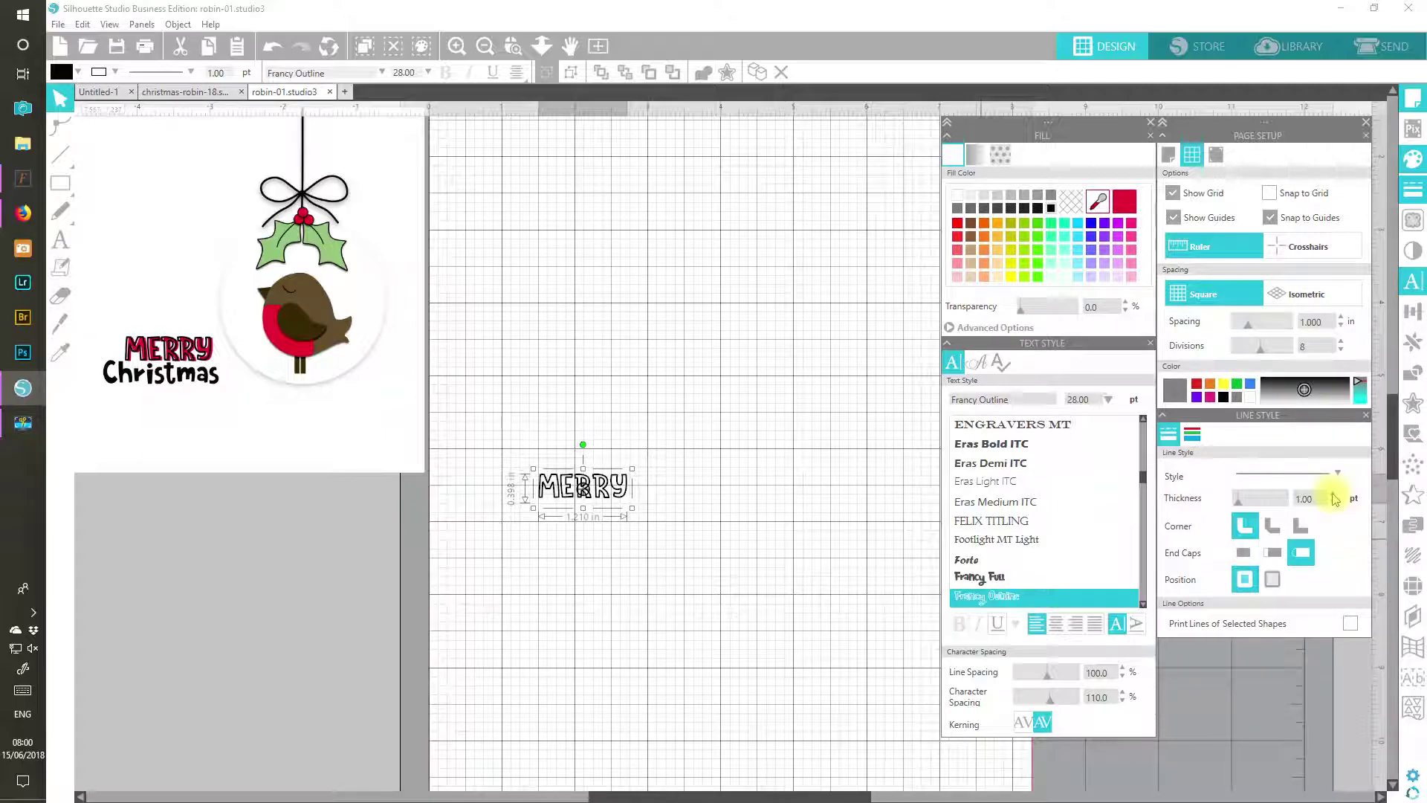
pyautogui.click(1335, 495)
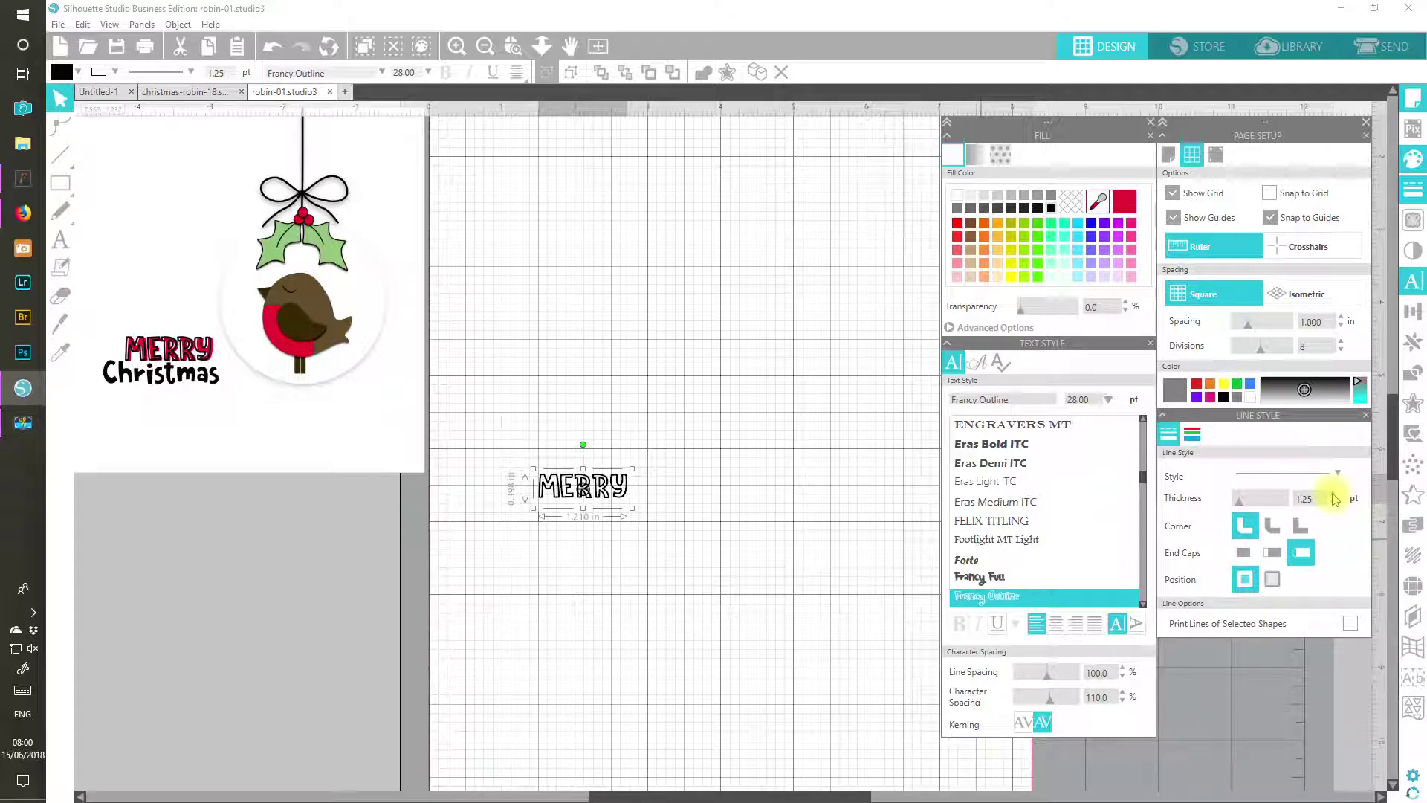
pyautogui.click(1335, 504)
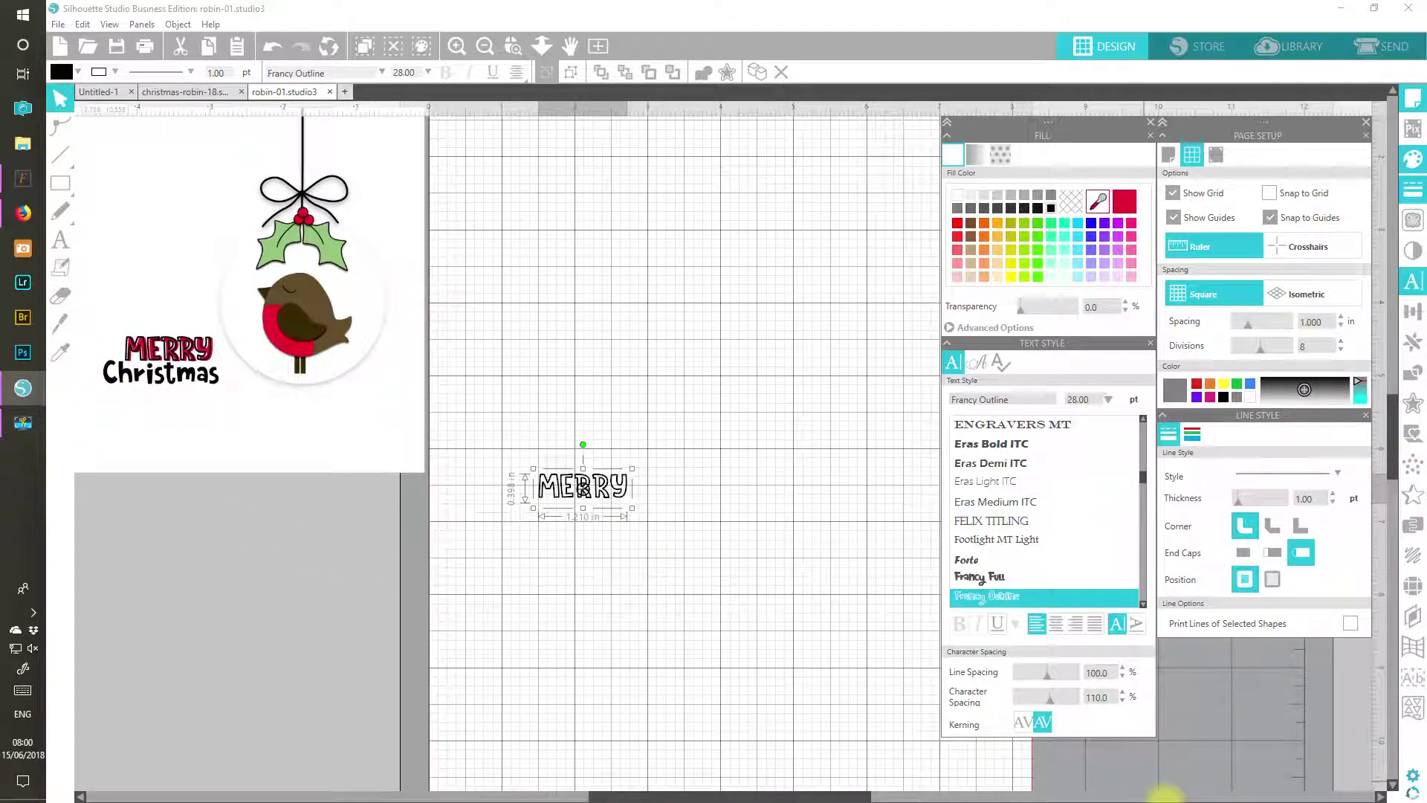
pyautogui.click(734, 647)
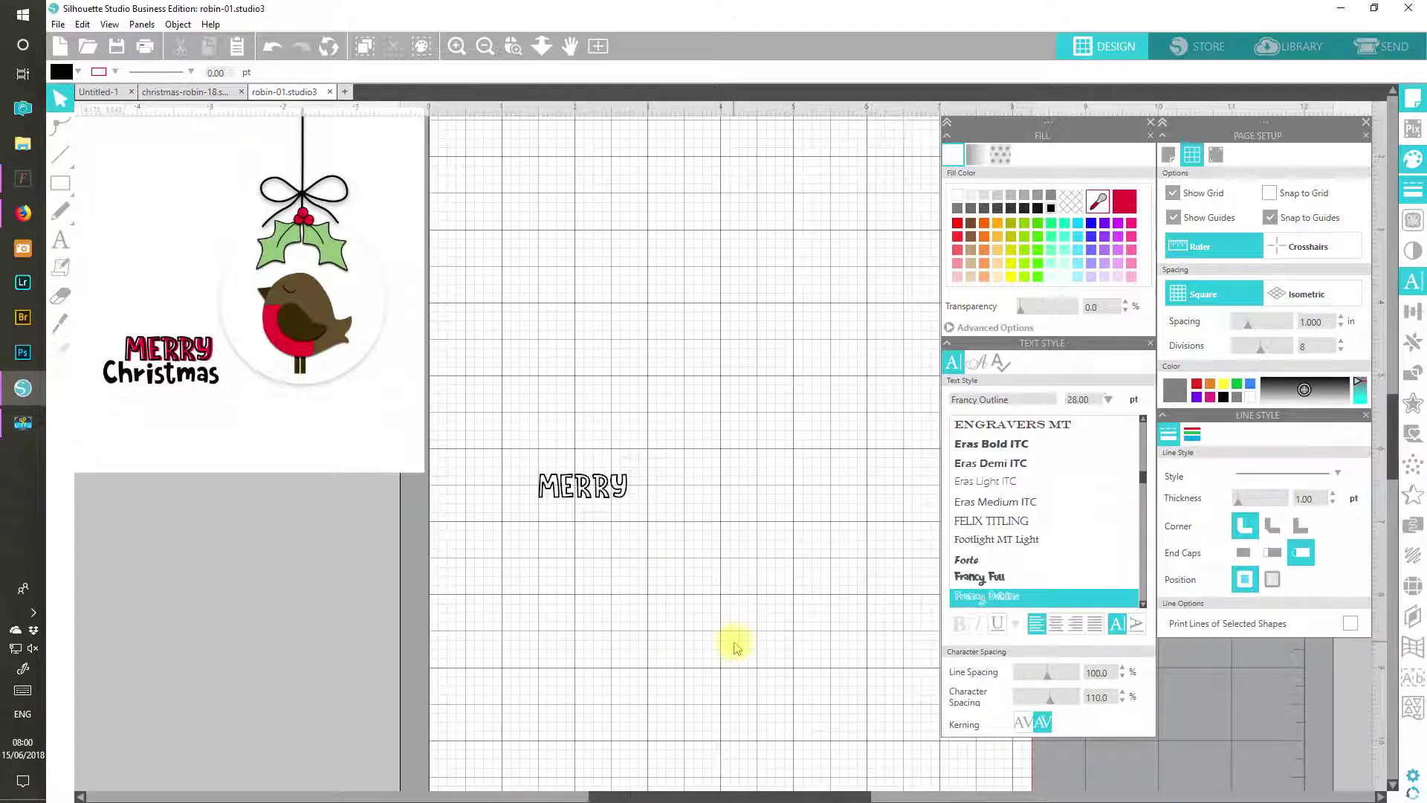
# Step: Set the text font to Francy Full and sample the fill color from the robin's red breast
pyautogui.click(1002, 583)
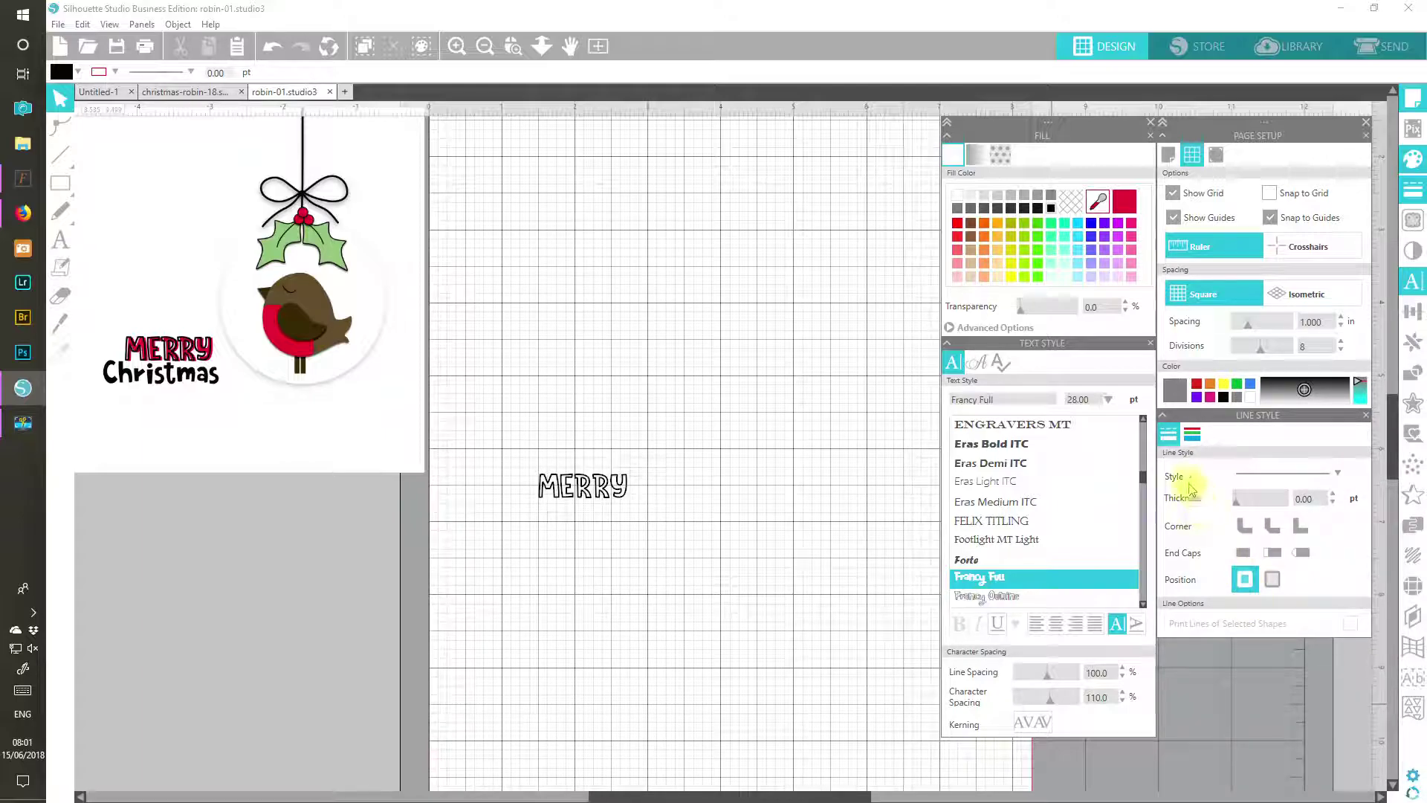
pyautogui.click(1192, 434)
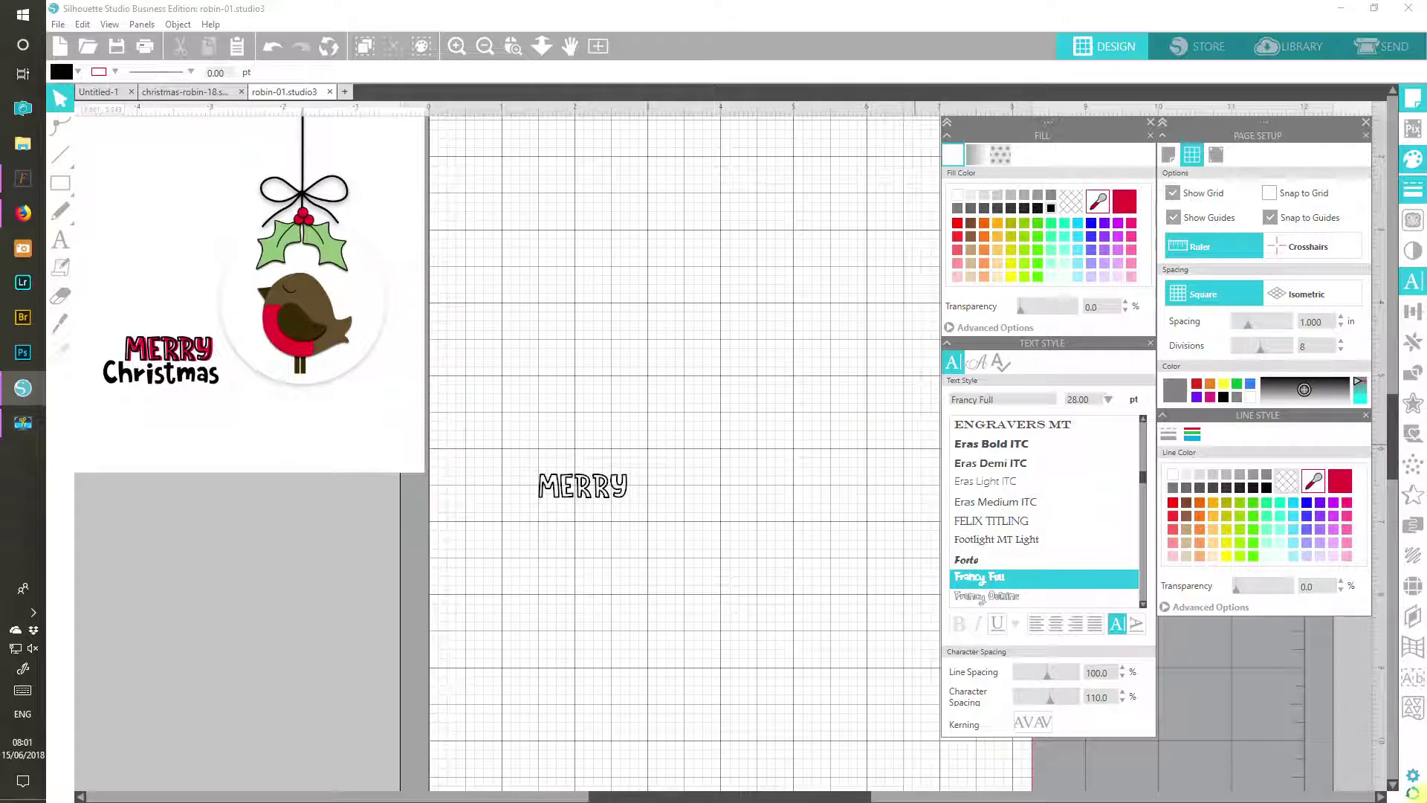
pyautogui.click(1099, 202)
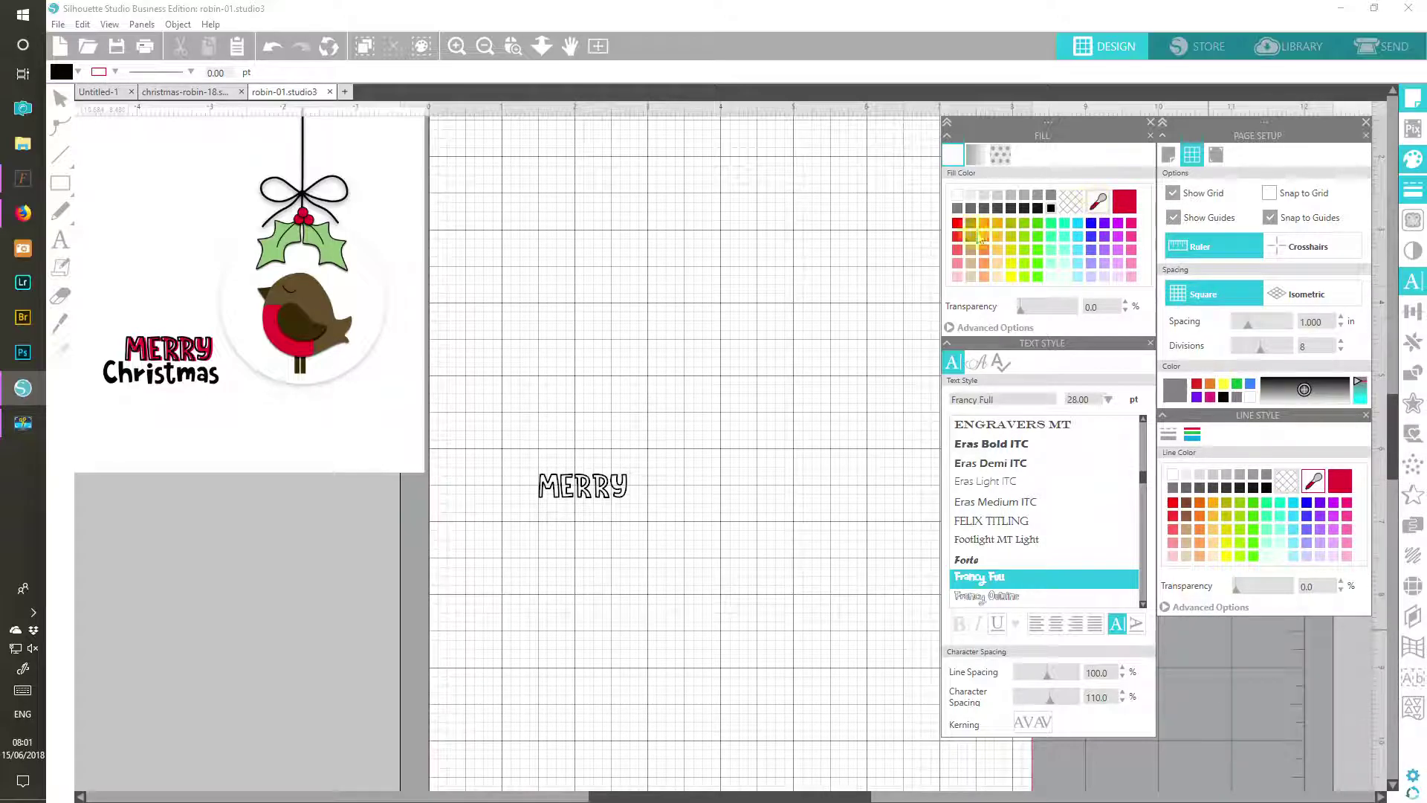
pyautogui.click(273, 324)
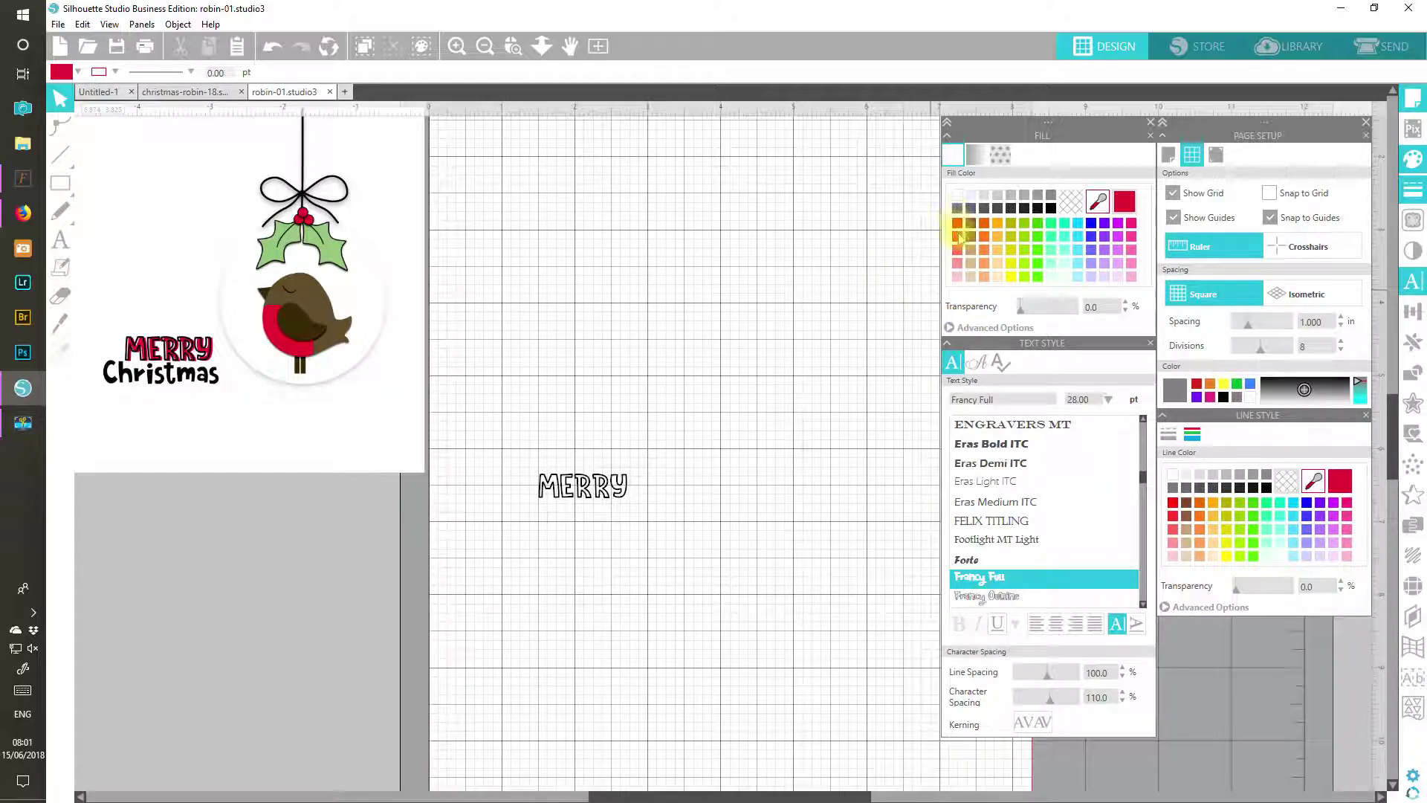
# Step: Adjust the fill to a custom red, FA2A3F, in the advanced color options
pyautogui.click(951, 325)
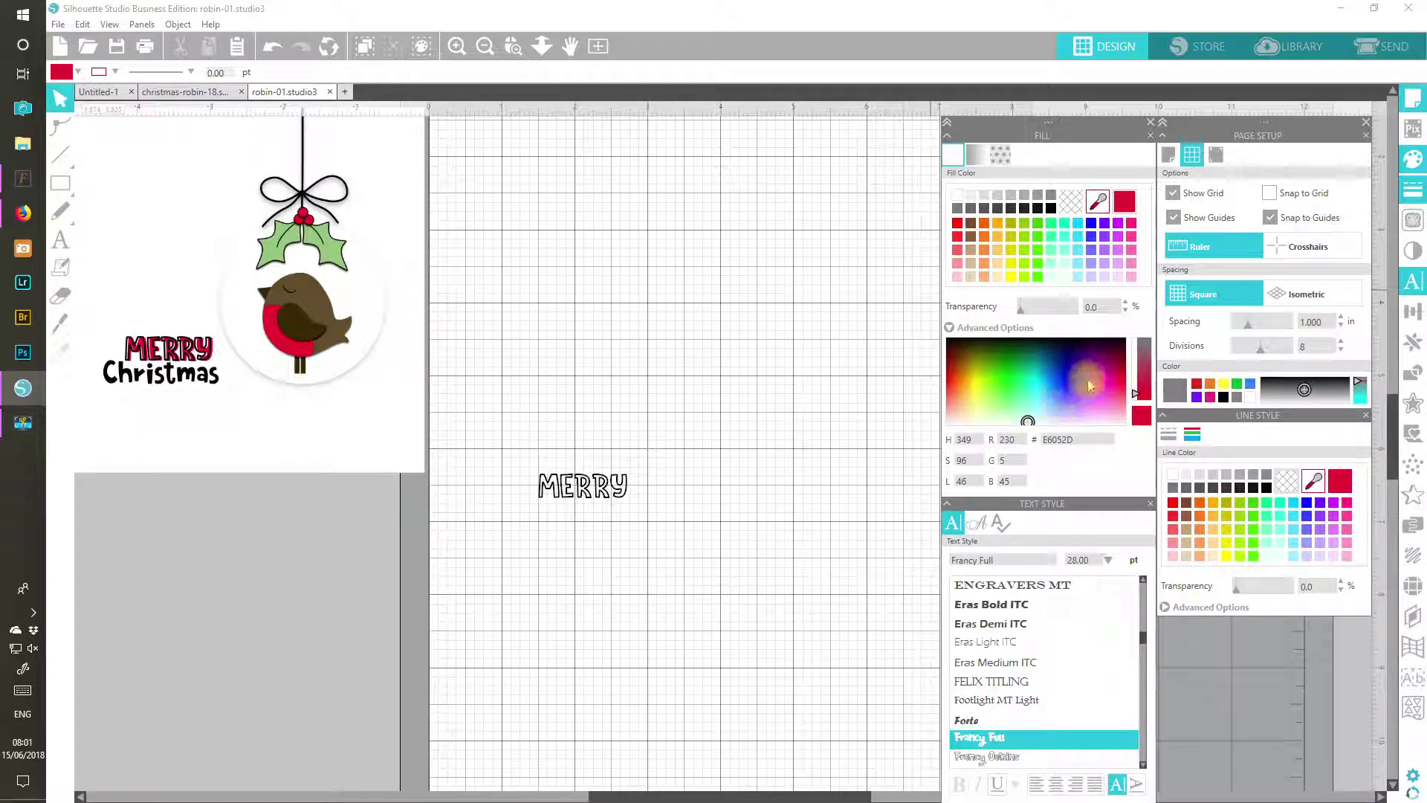
pyautogui.moveTo(1032, 423); pyautogui.dragTo(1136, 404)
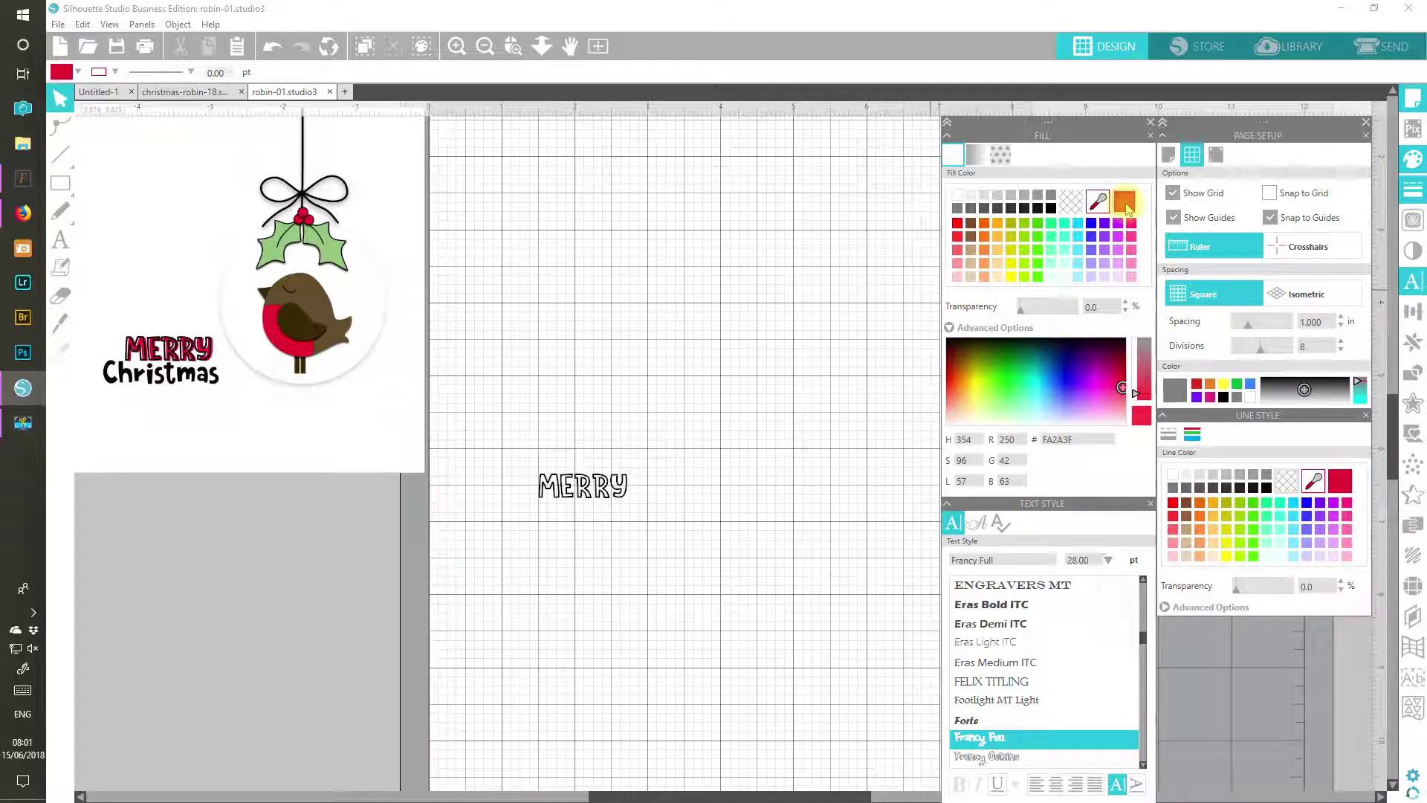
pyautogui.click(950, 328)
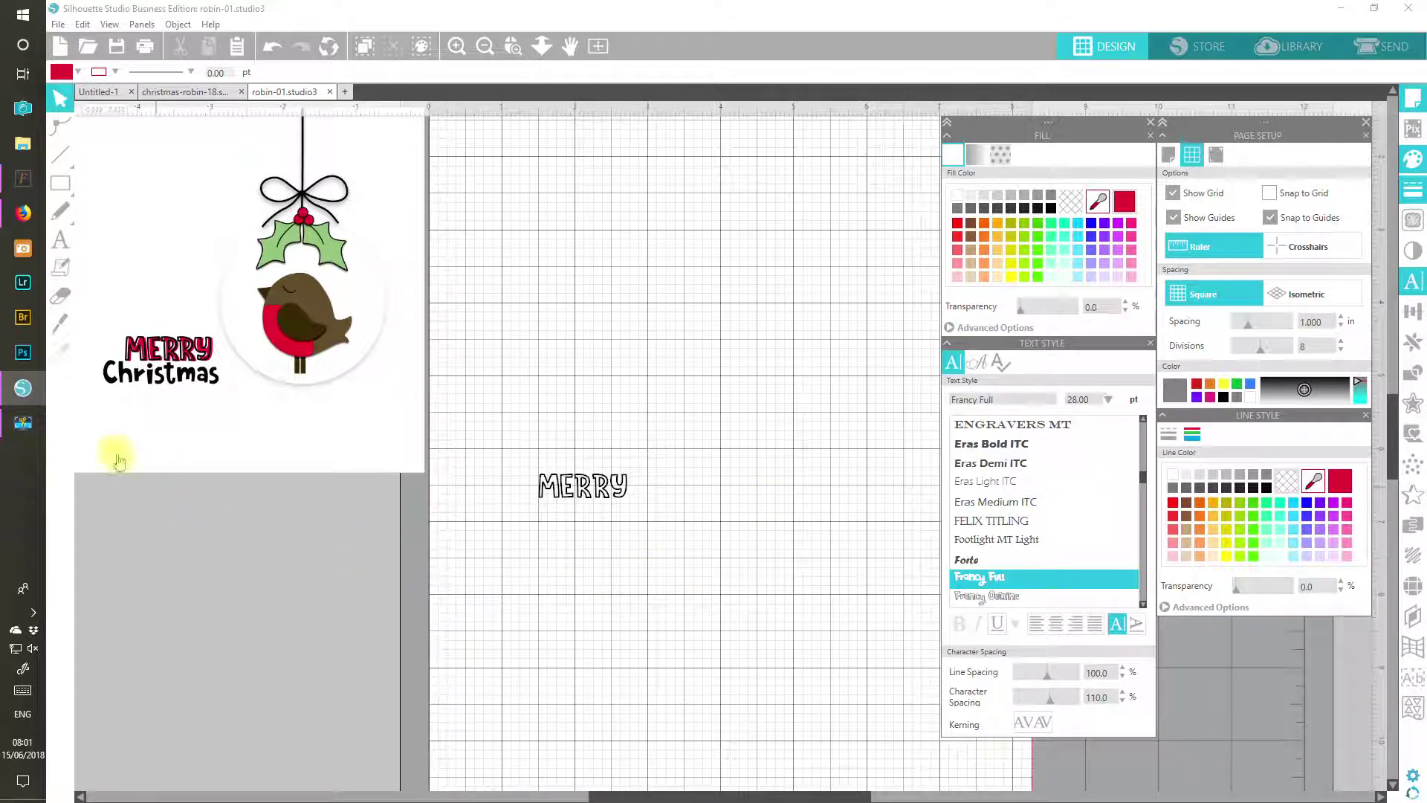
# Step: Add a second MERRY text in Francy Full with the red fill and move it onto the outlined MERRY
pyautogui.click(61, 241)
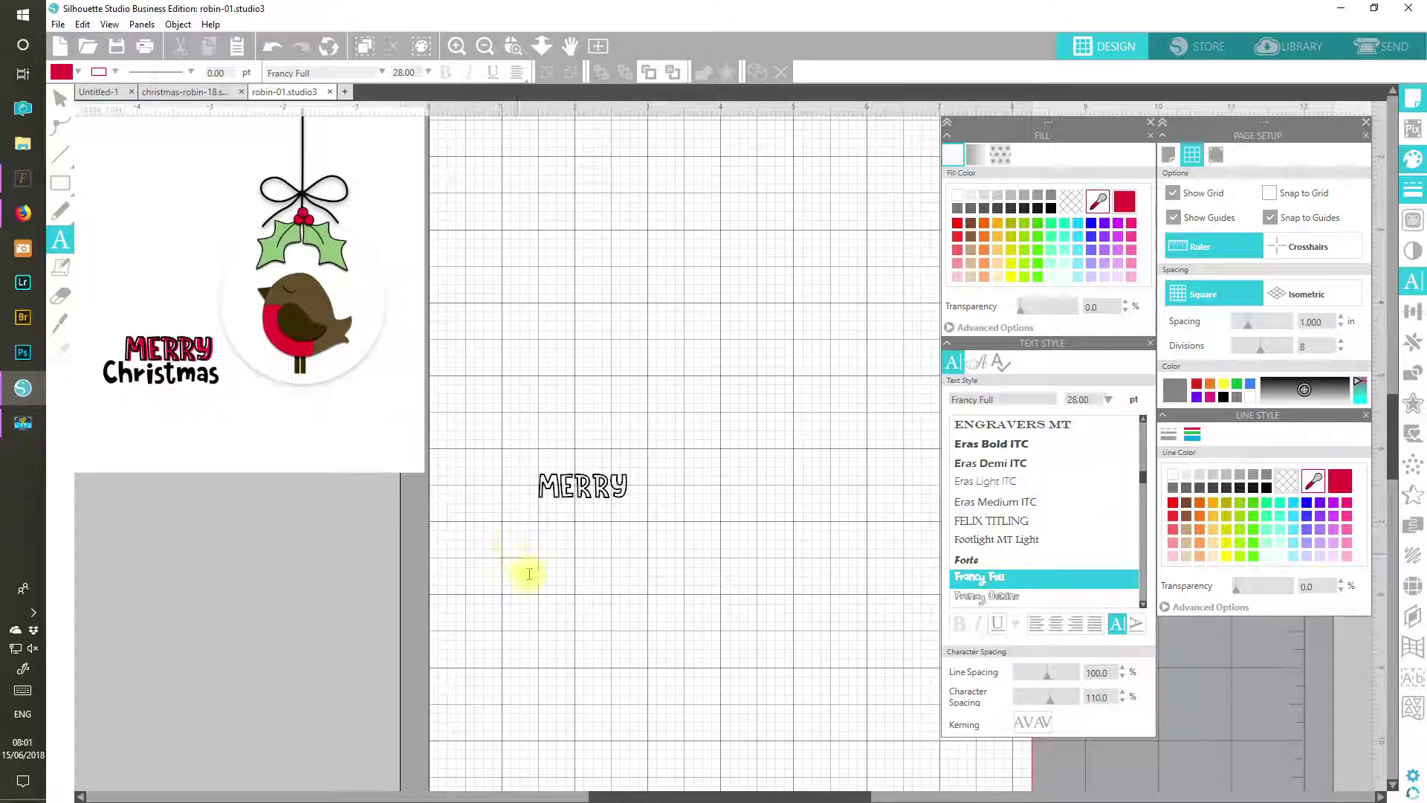
pyautogui.click(567, 554)
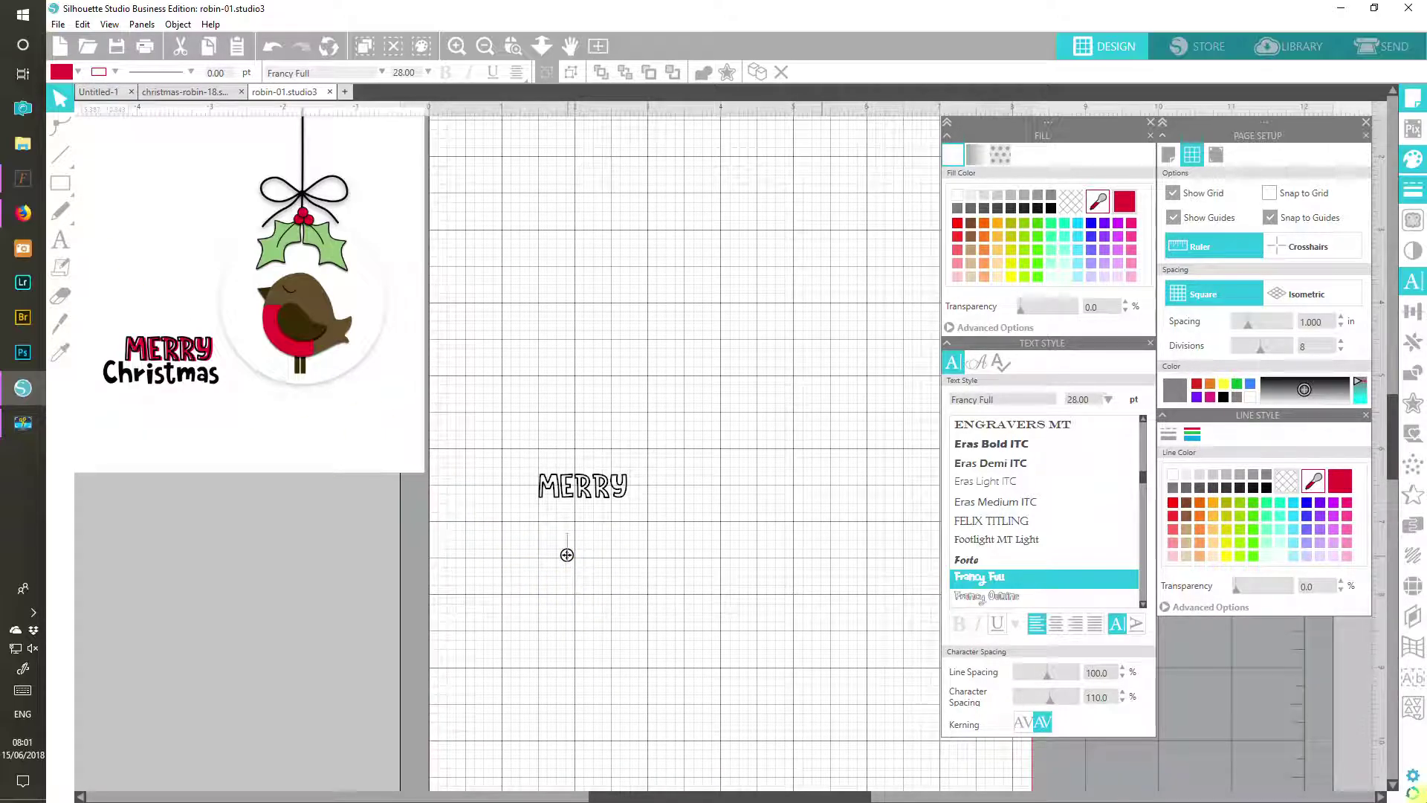
pyautogui.write('MERRY')
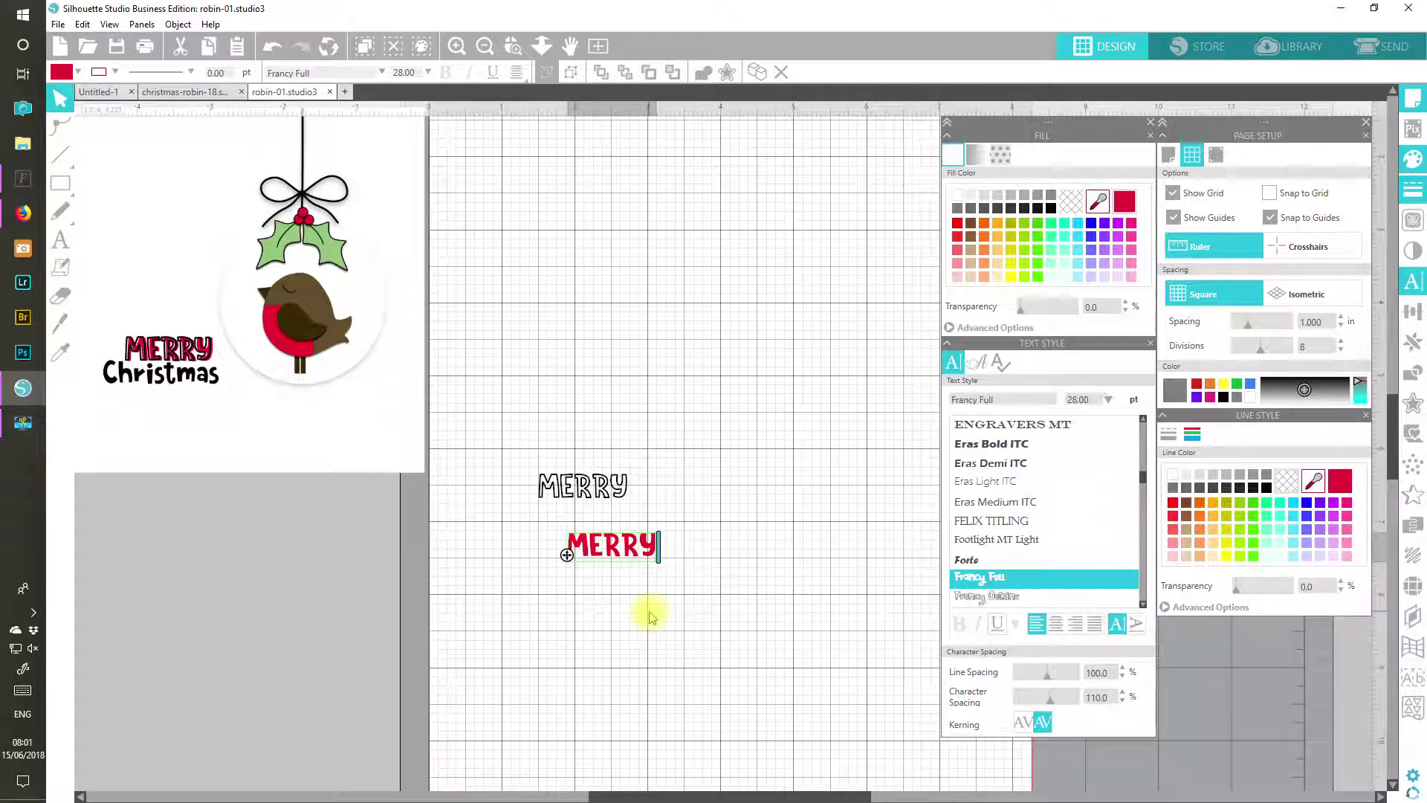
pyautogui.moveTo(648, 549); pyautogui.dragTo(623, 508)
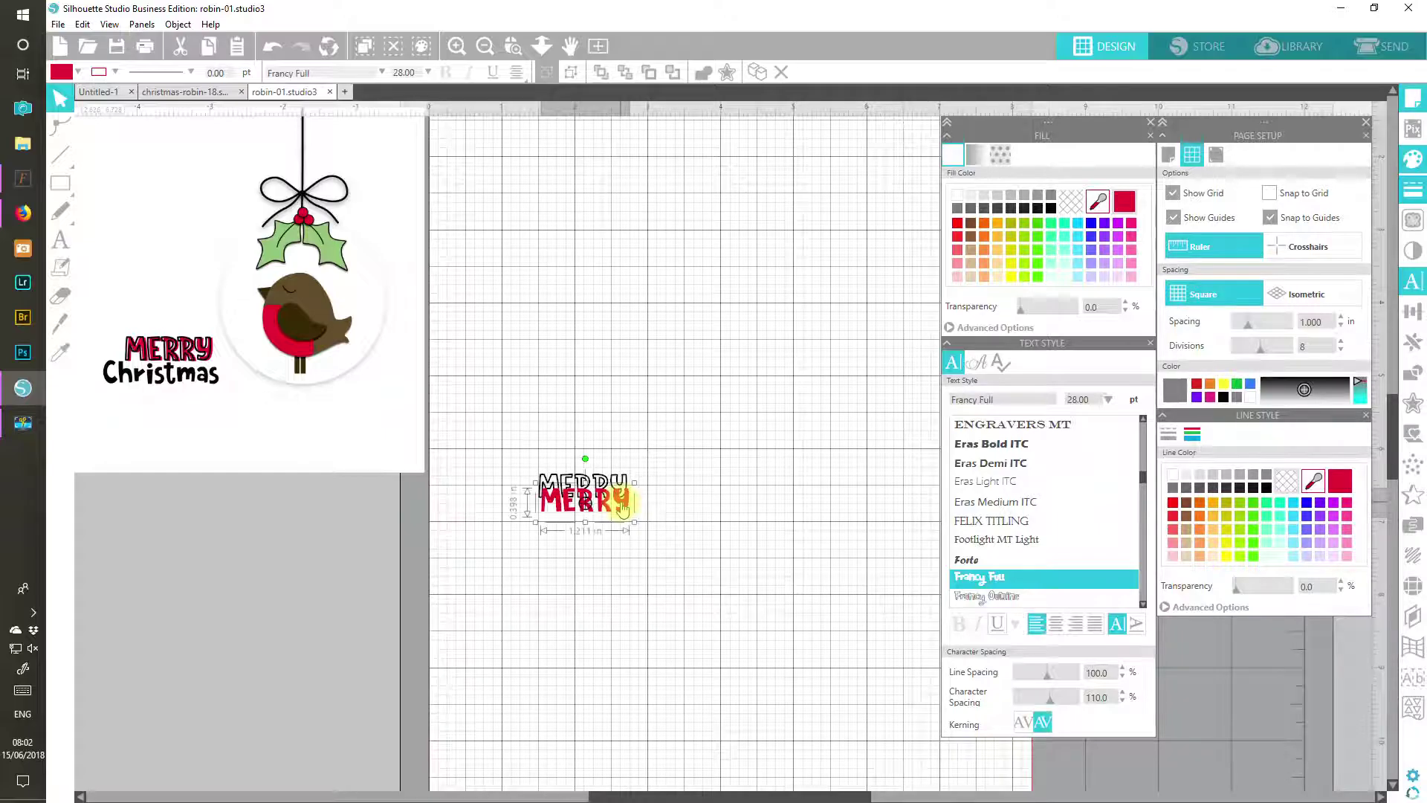
# Step: Send the red MERRY behind the black outlined MERRY and align both texts on their centers
pyautogui.click(672, 72)
pyautogui.click(550, 509)
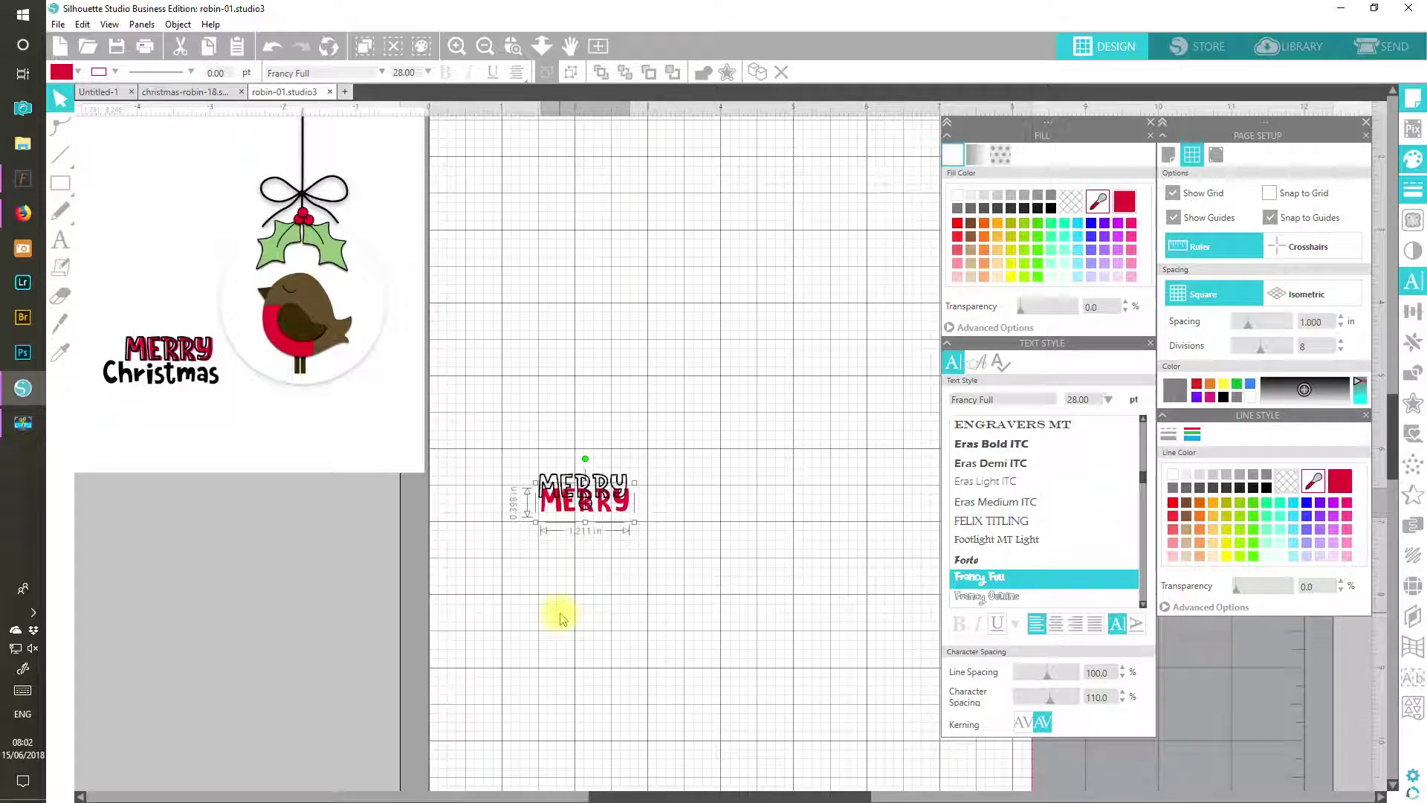
pyautogui.moveTo(521, 437); pyautogui.dragTo(641, 539)
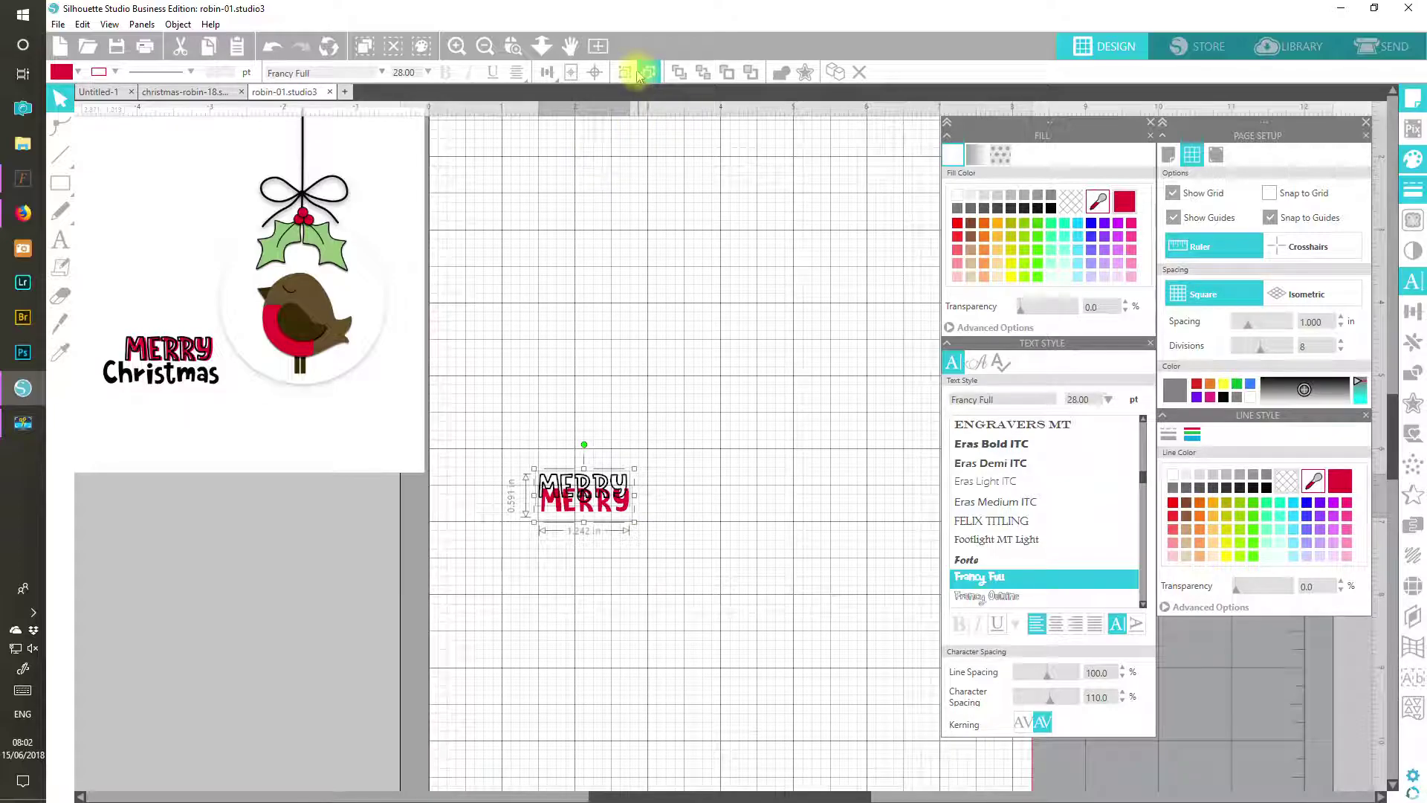
pyautogui.click(595, 73)
pyautogui.click(593, 283)
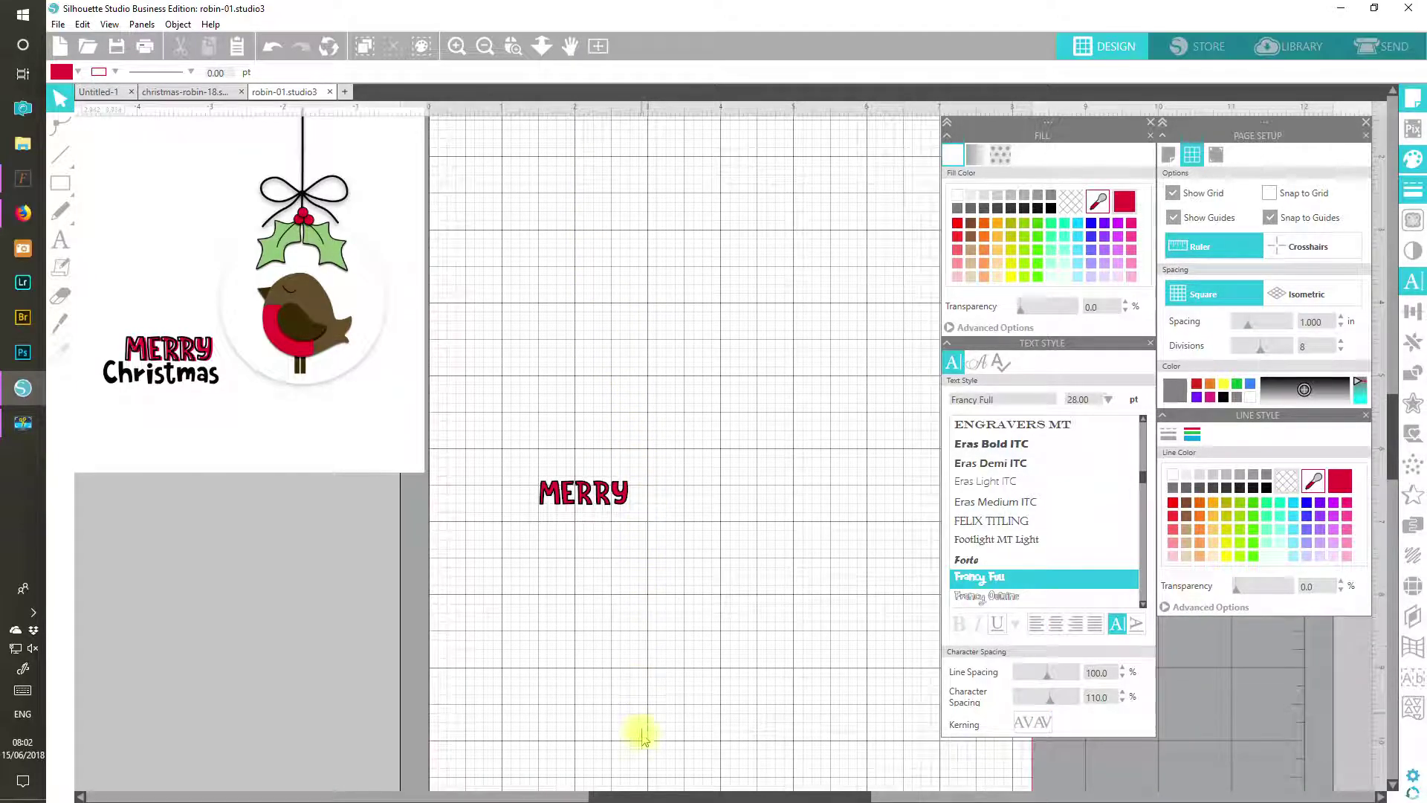
# Step: Nudge the red MERRY slightly to the right so its fill is offset from the black outline
pyautogui.click(453, 47)
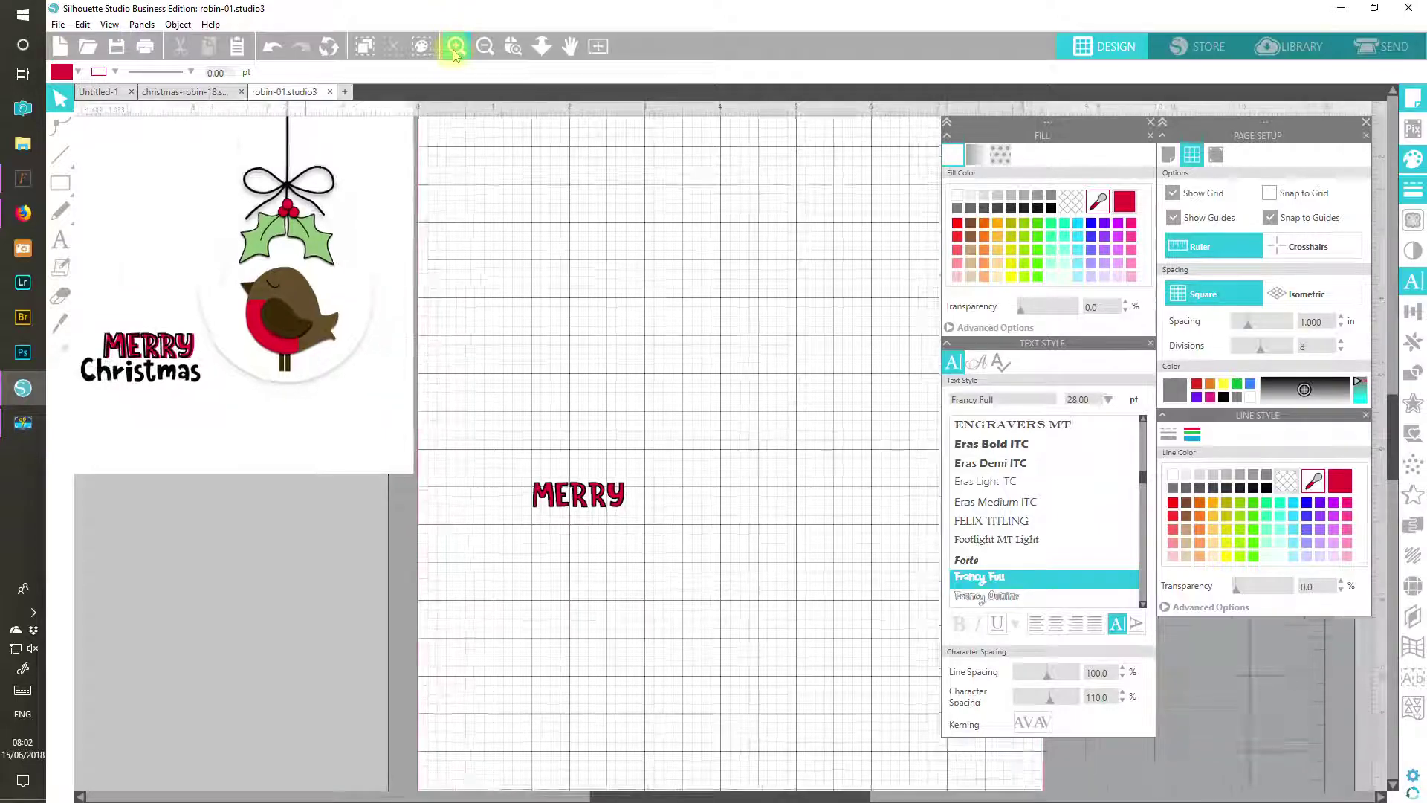
pyautogui.click(453, 47)
pyautogui.click(454, 46)
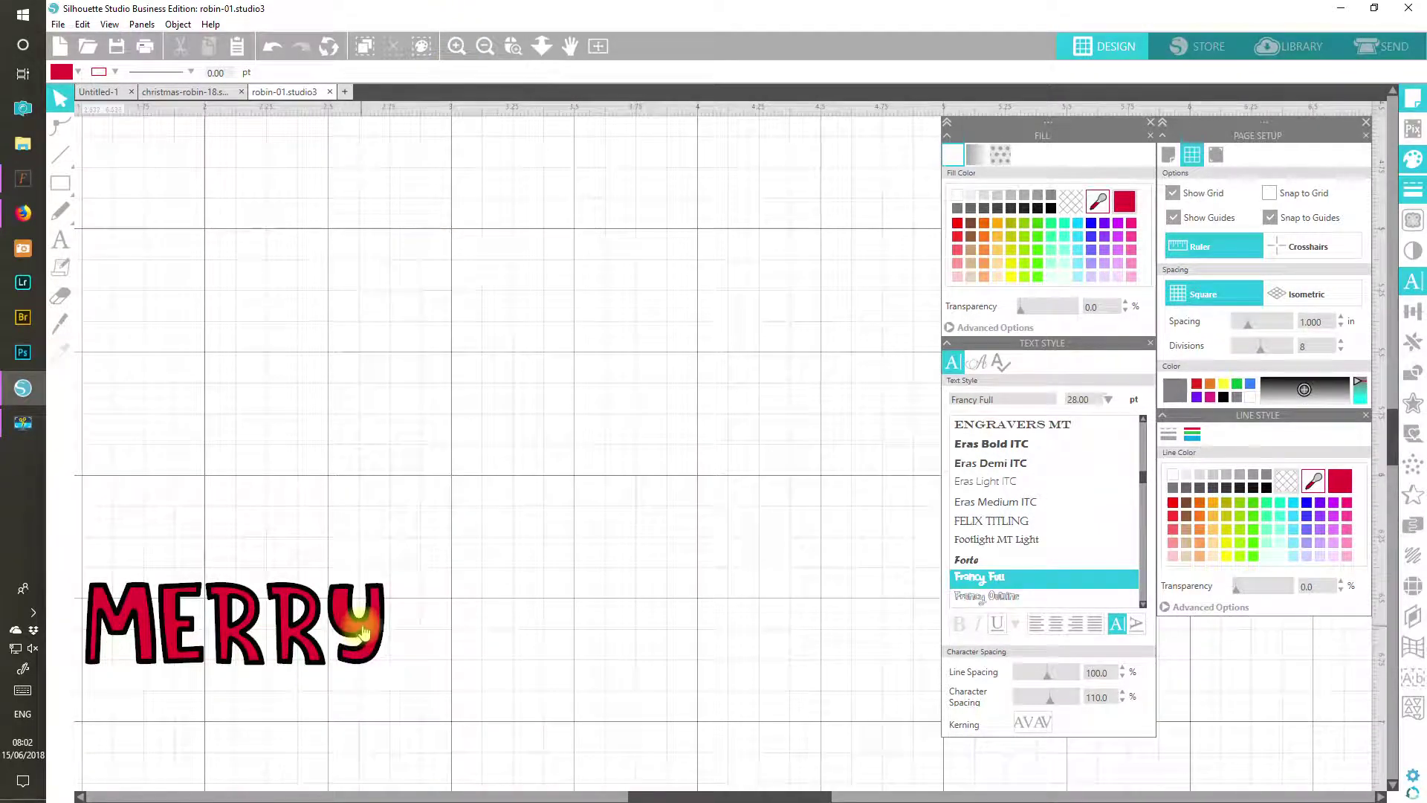
pyautogui.click(351, 629)
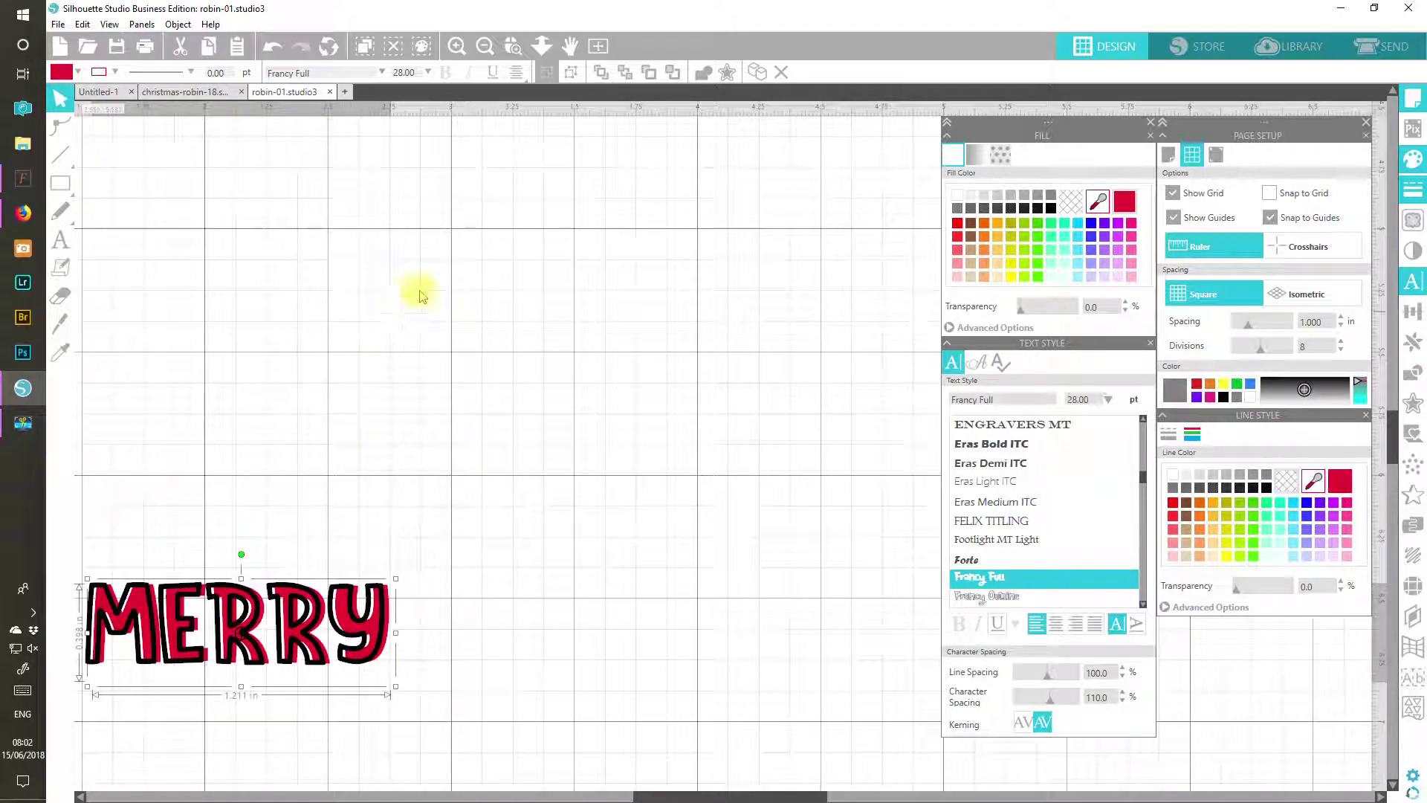
pyautogui.click(599, 47)
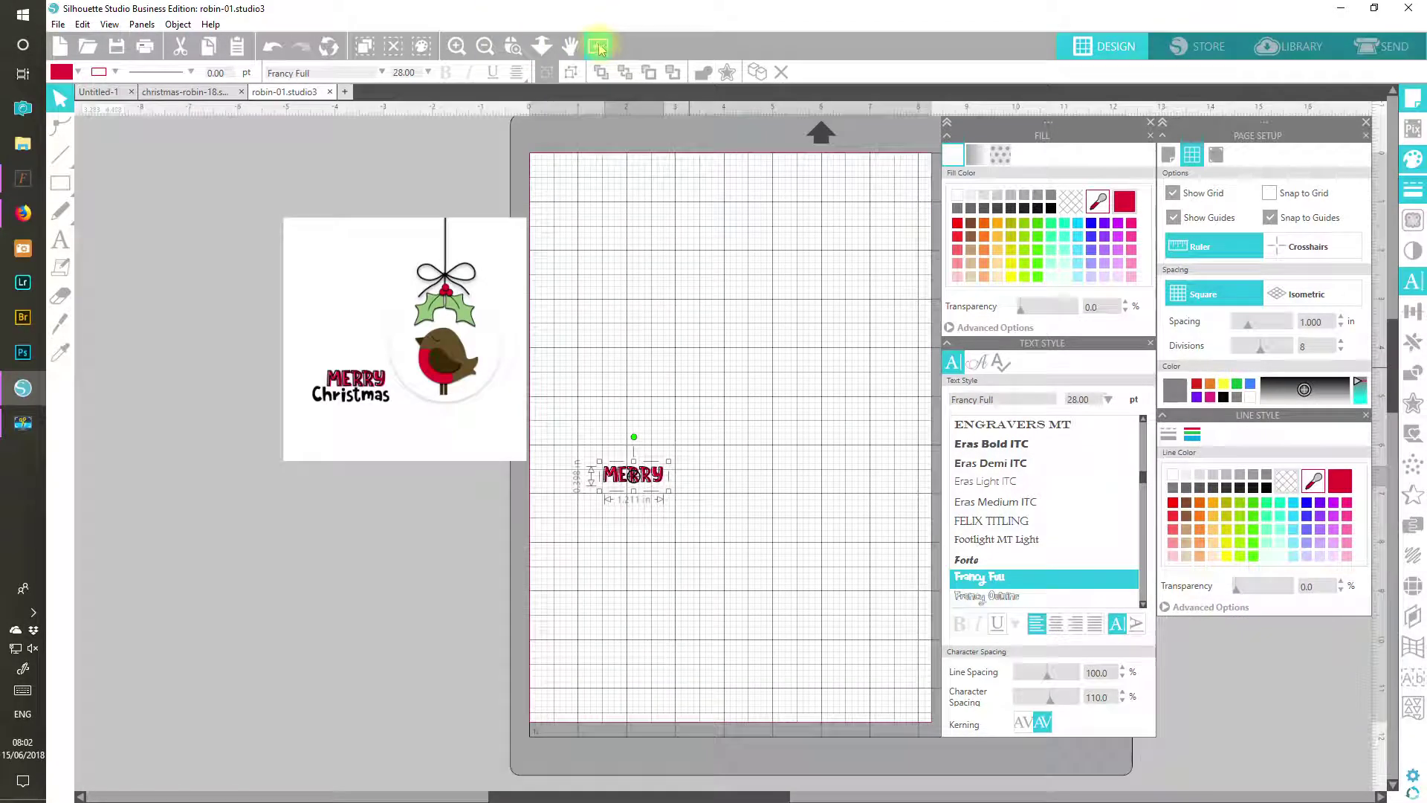
pyautogui.click(455, 45)
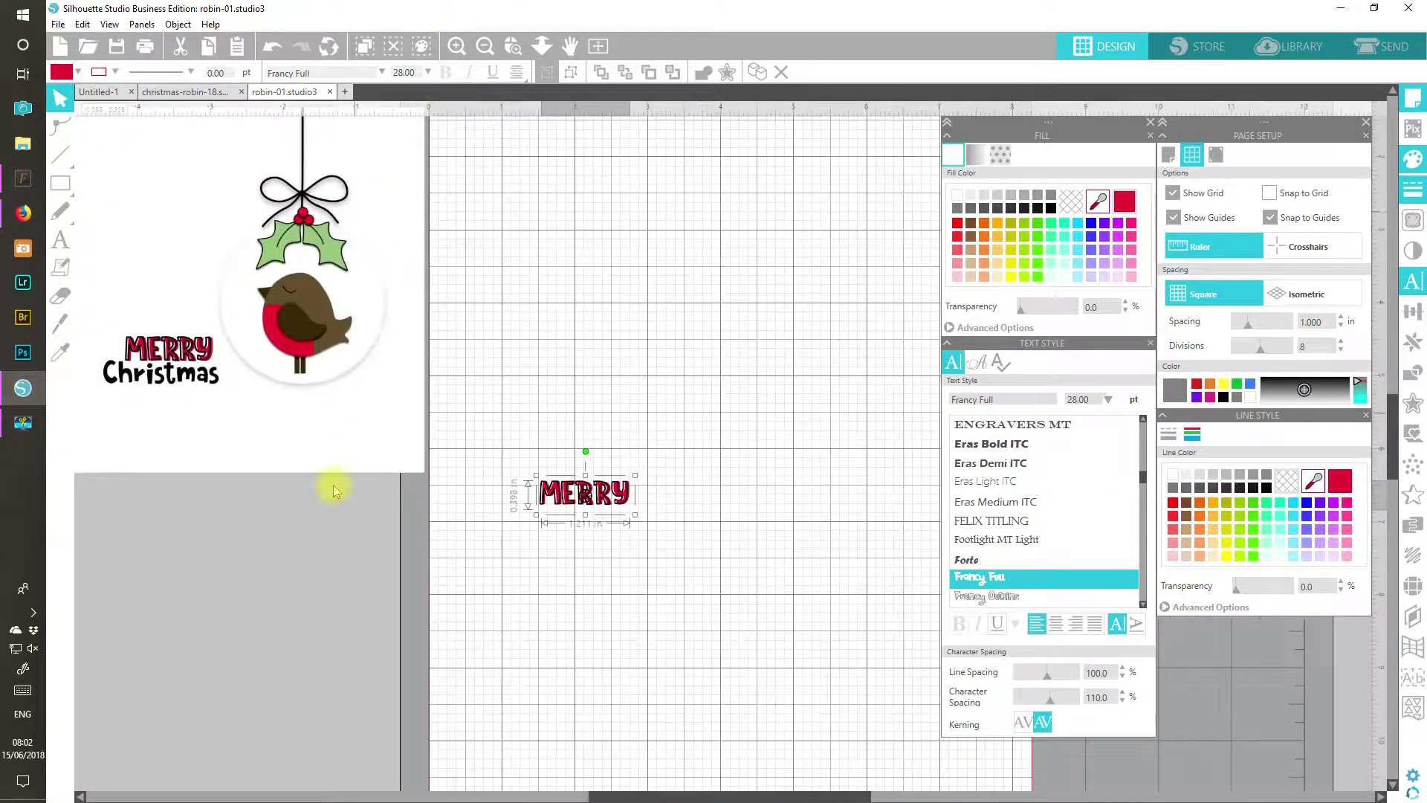
pyautogui.click(556, 605)
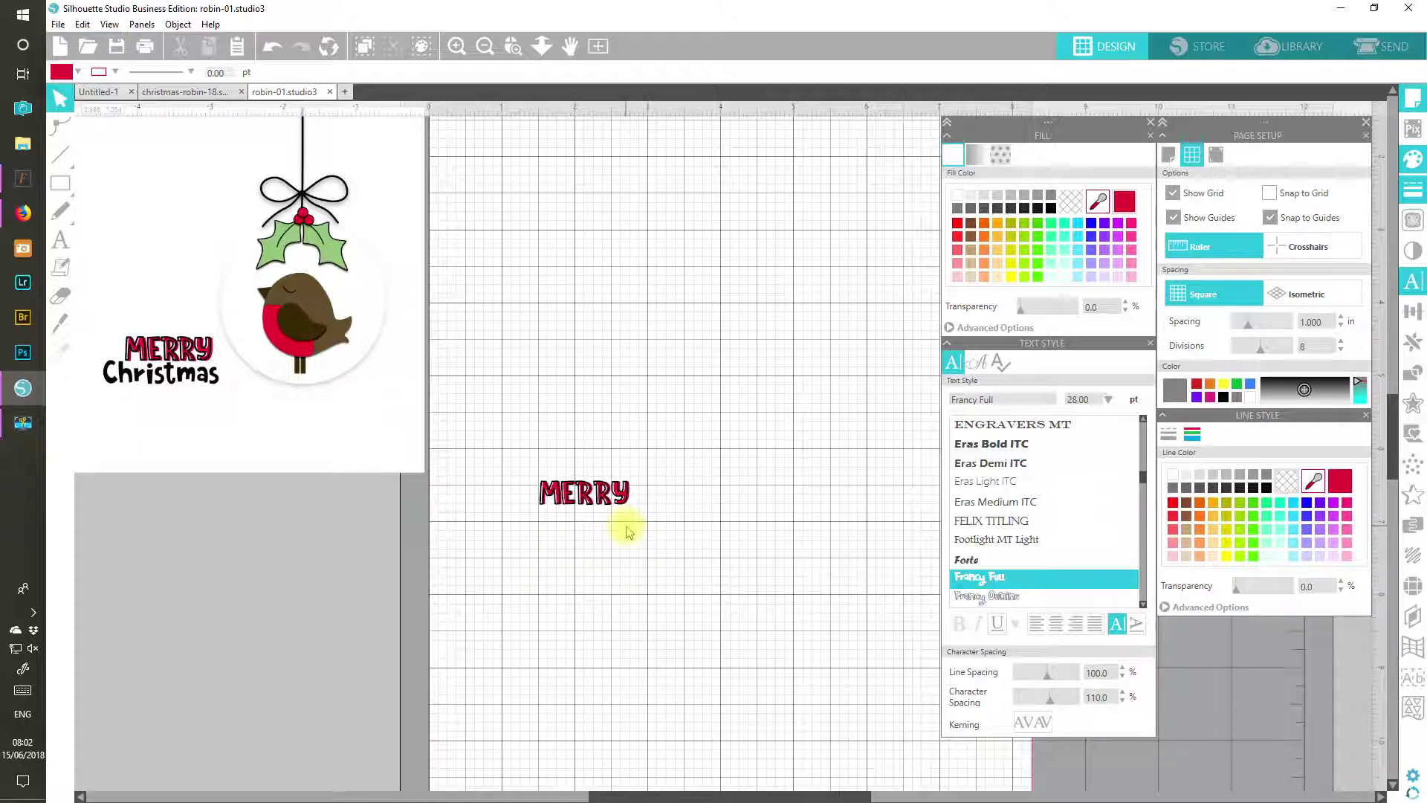
# Step: Group the outlined and red MERRY texts and move the group up the page, level with the reference lettering
pyautogui.moveTo(662, 548); pyautogui.dragTo(478, 439)
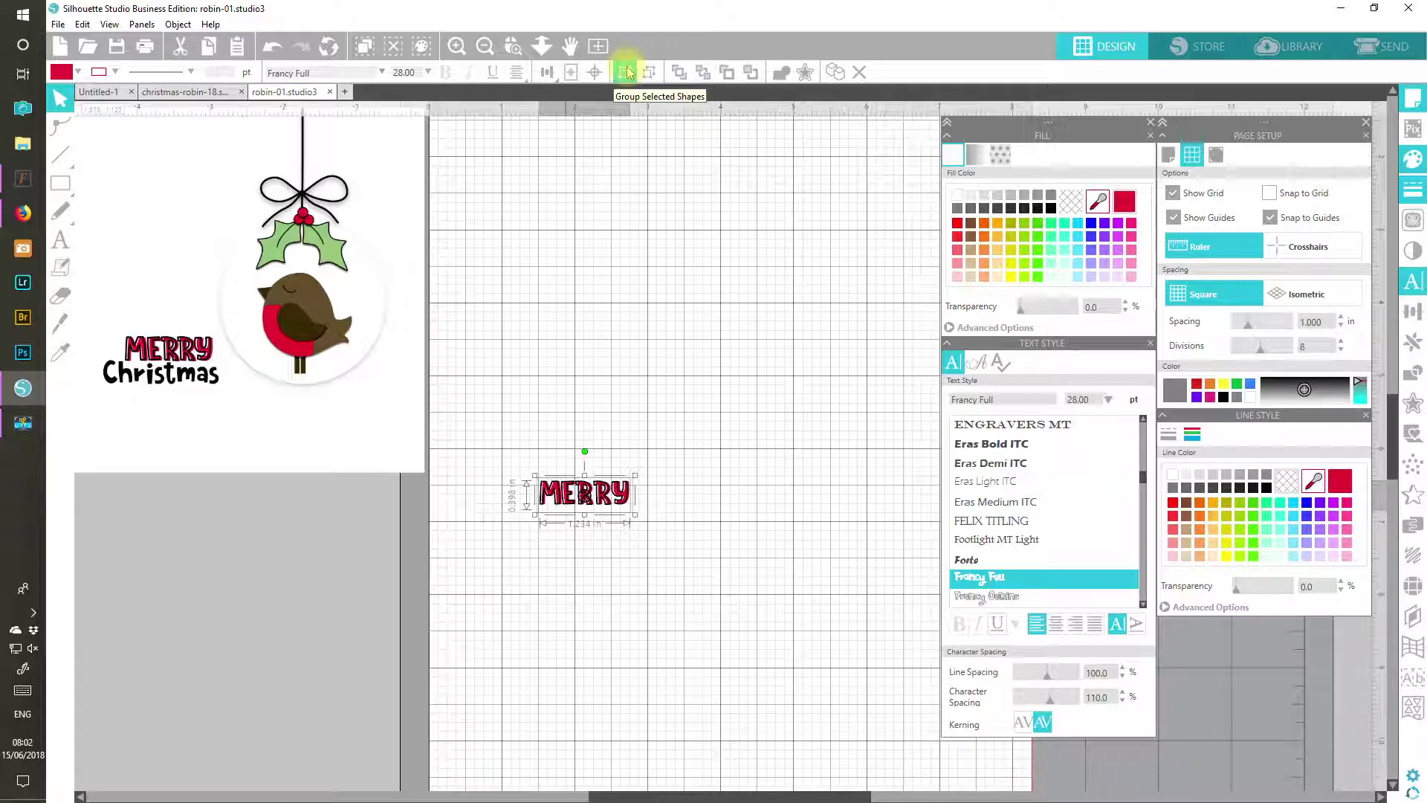
pyautogui.click(626, 72)
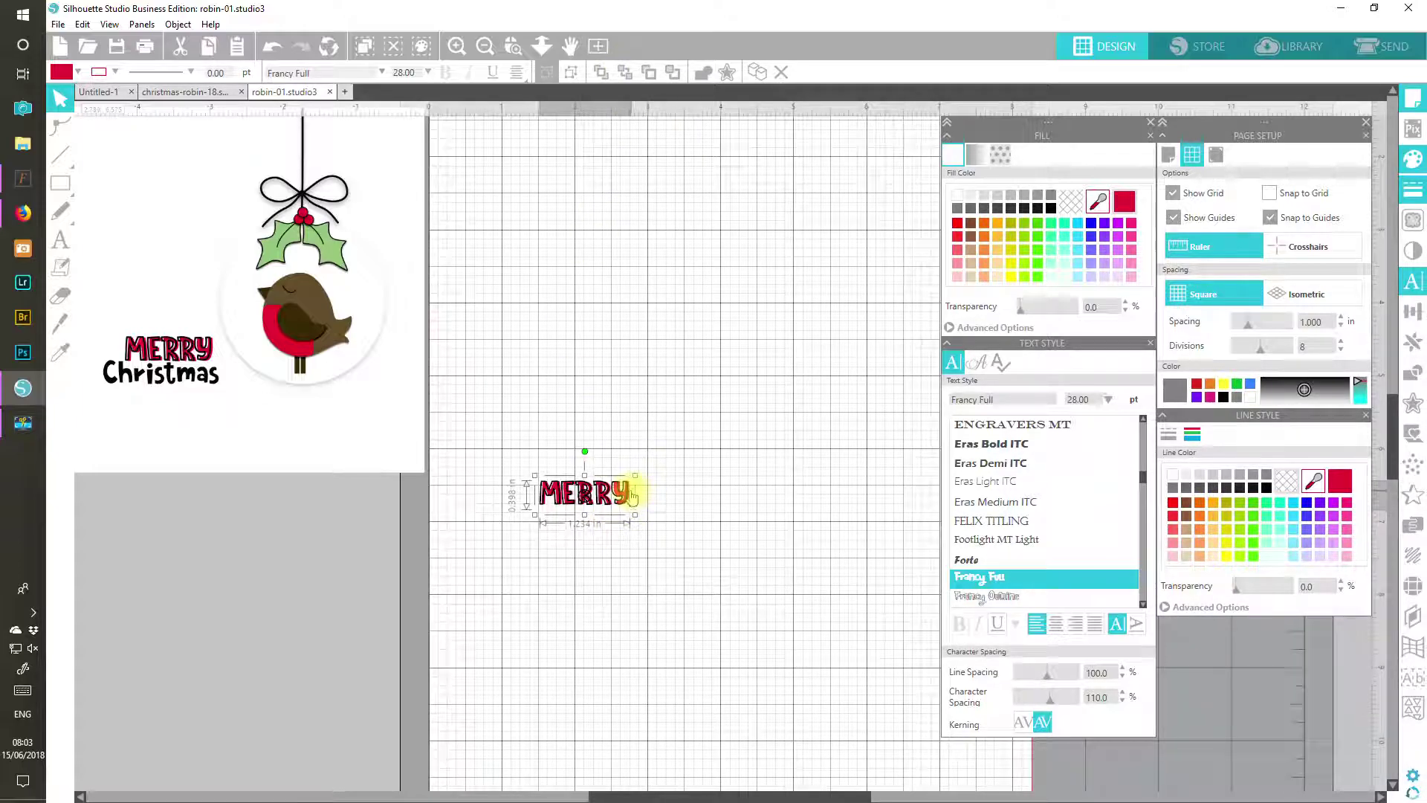
pyautogui.moveTo(628, 495); pyautogui.dragTo(599, 363)
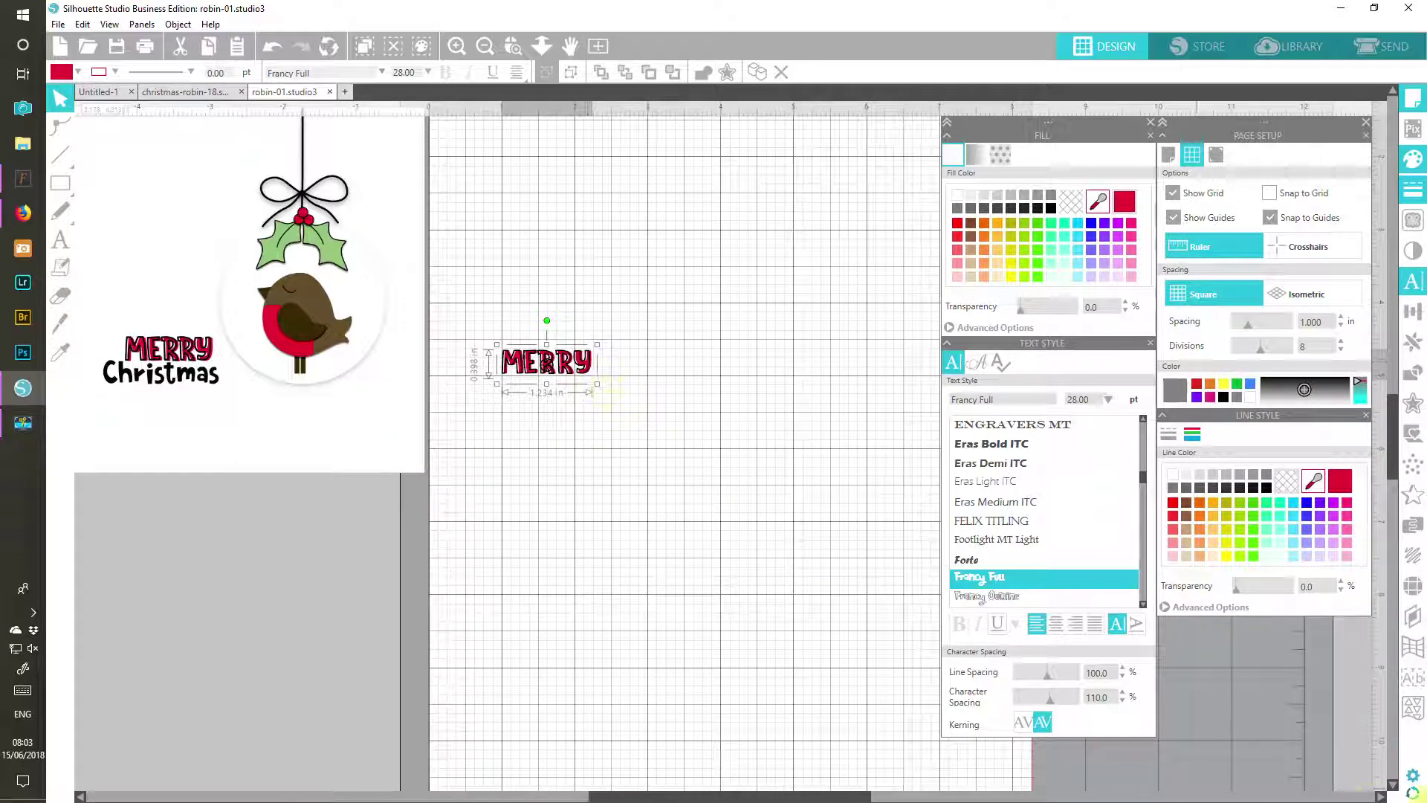
pyautogui.click(689, 470)
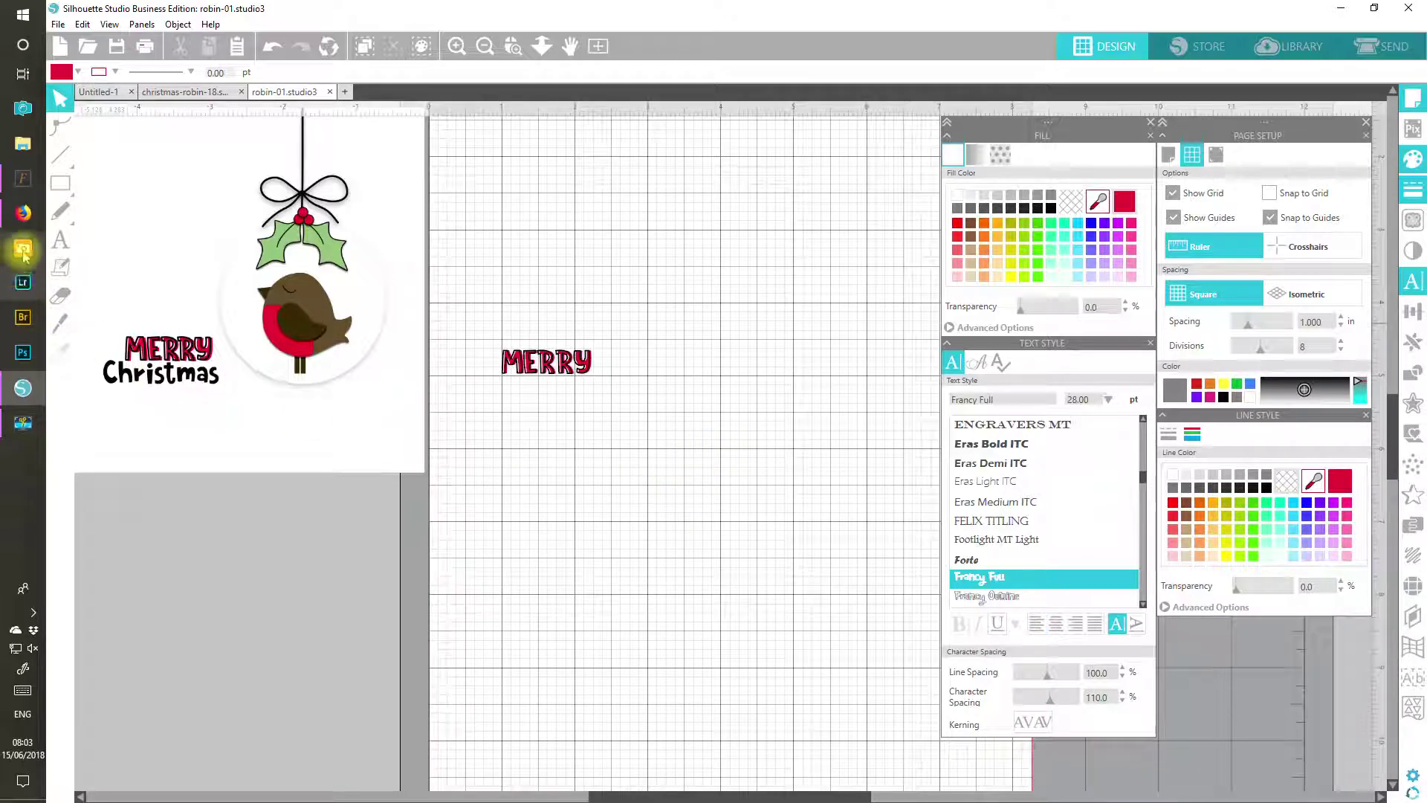
# Step: Add the text Christmas below MERRY in Francy Full with a black fill
pyautogui.click(60, 242)
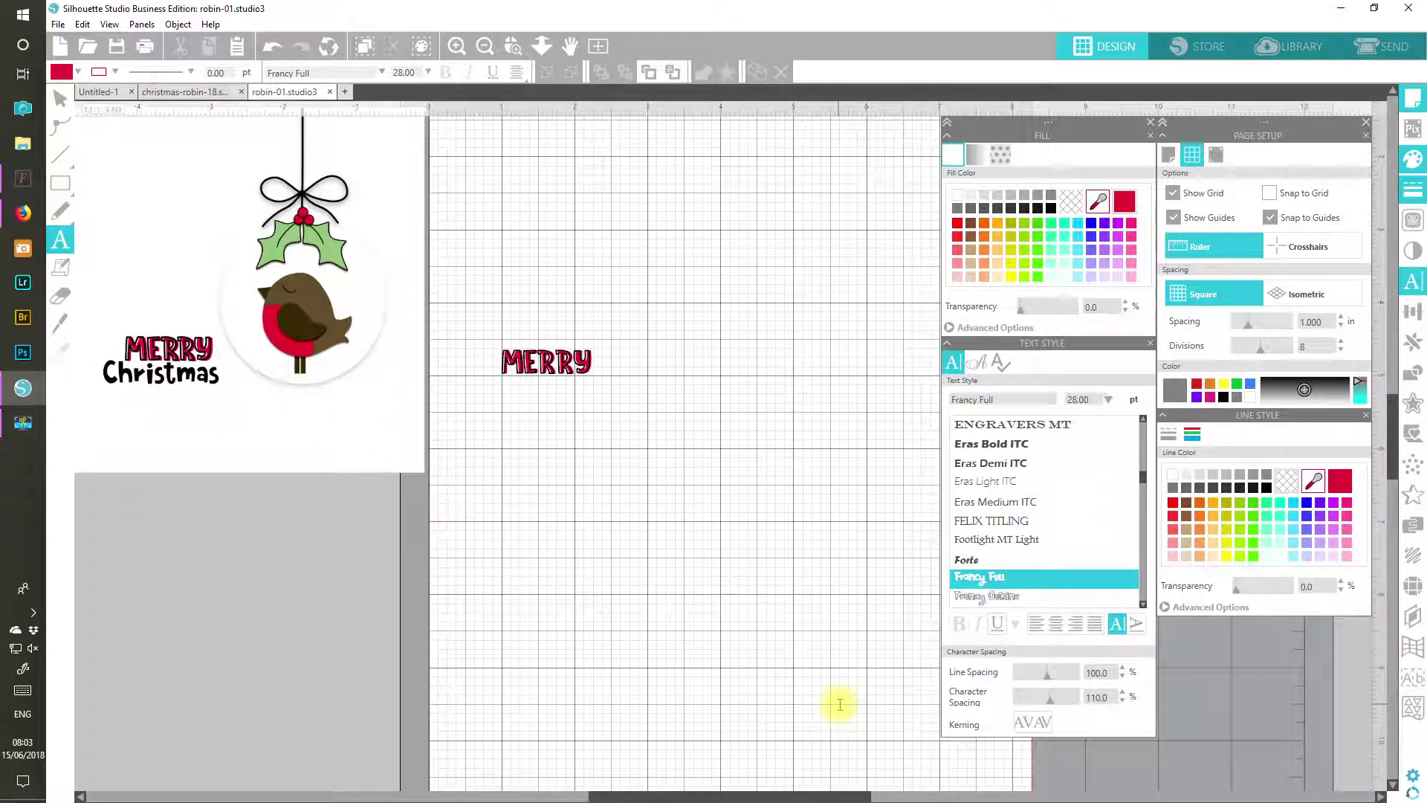
pyautogui.click(1053, 210)
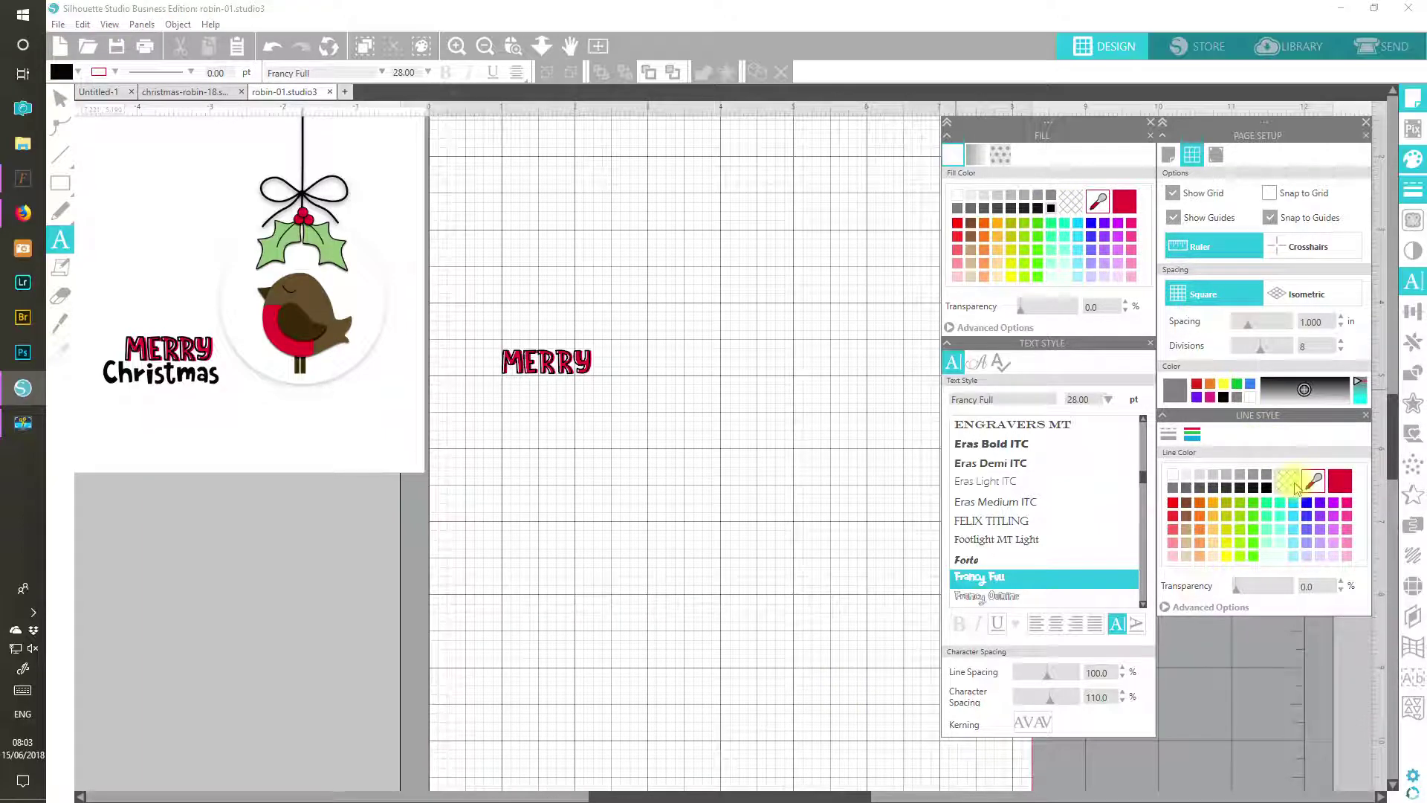
pyautogui.click(763, 600)
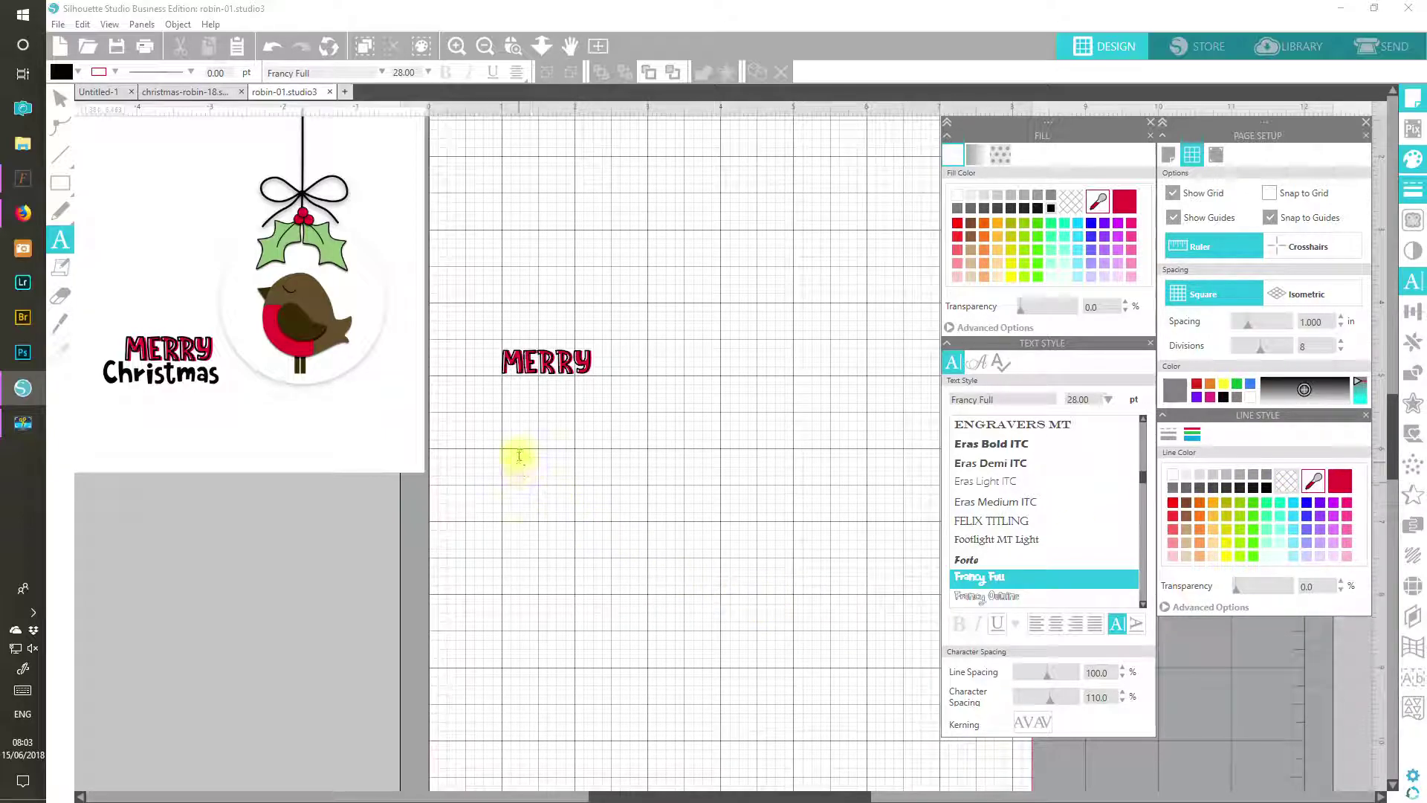
pyautogui.click(511, 421)
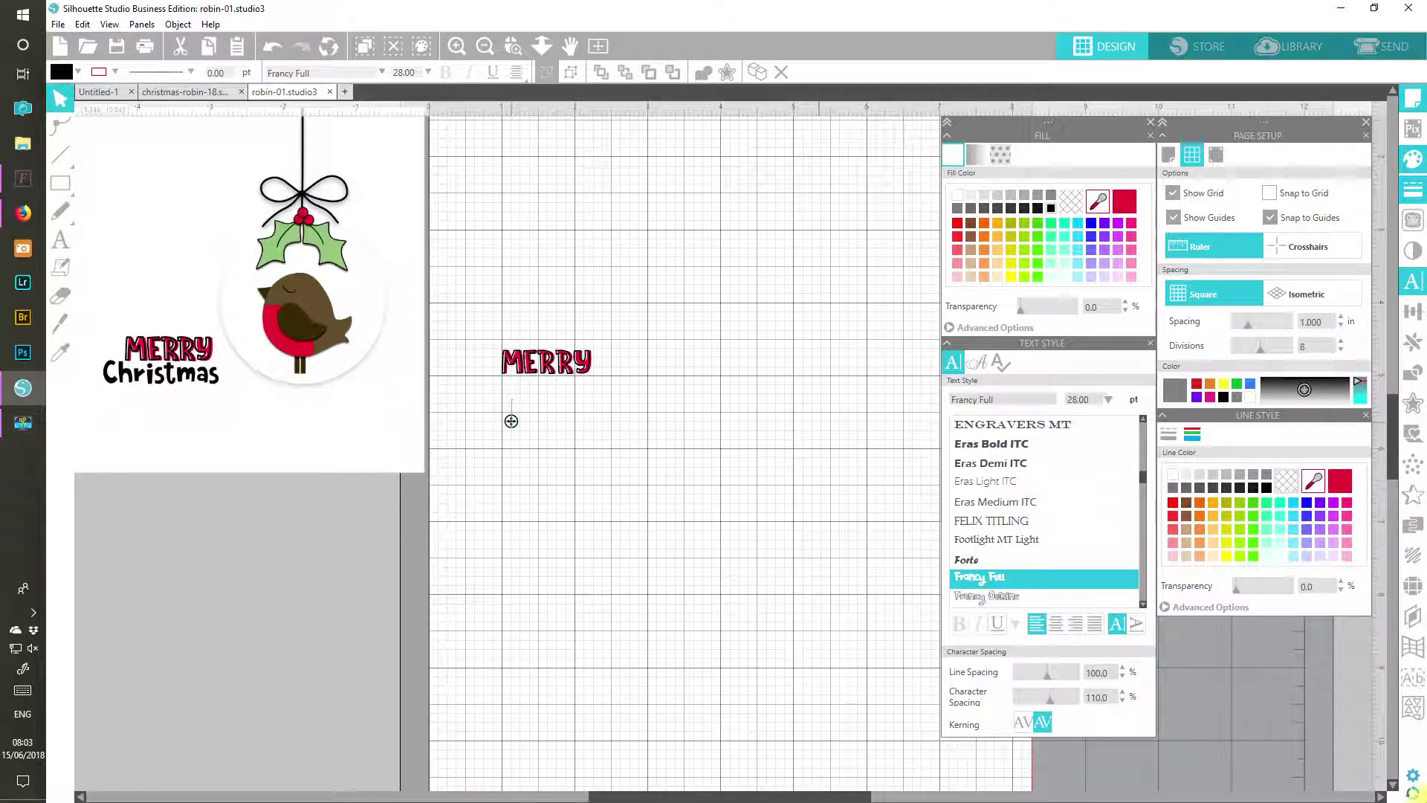
pyautogui.write('Chris')
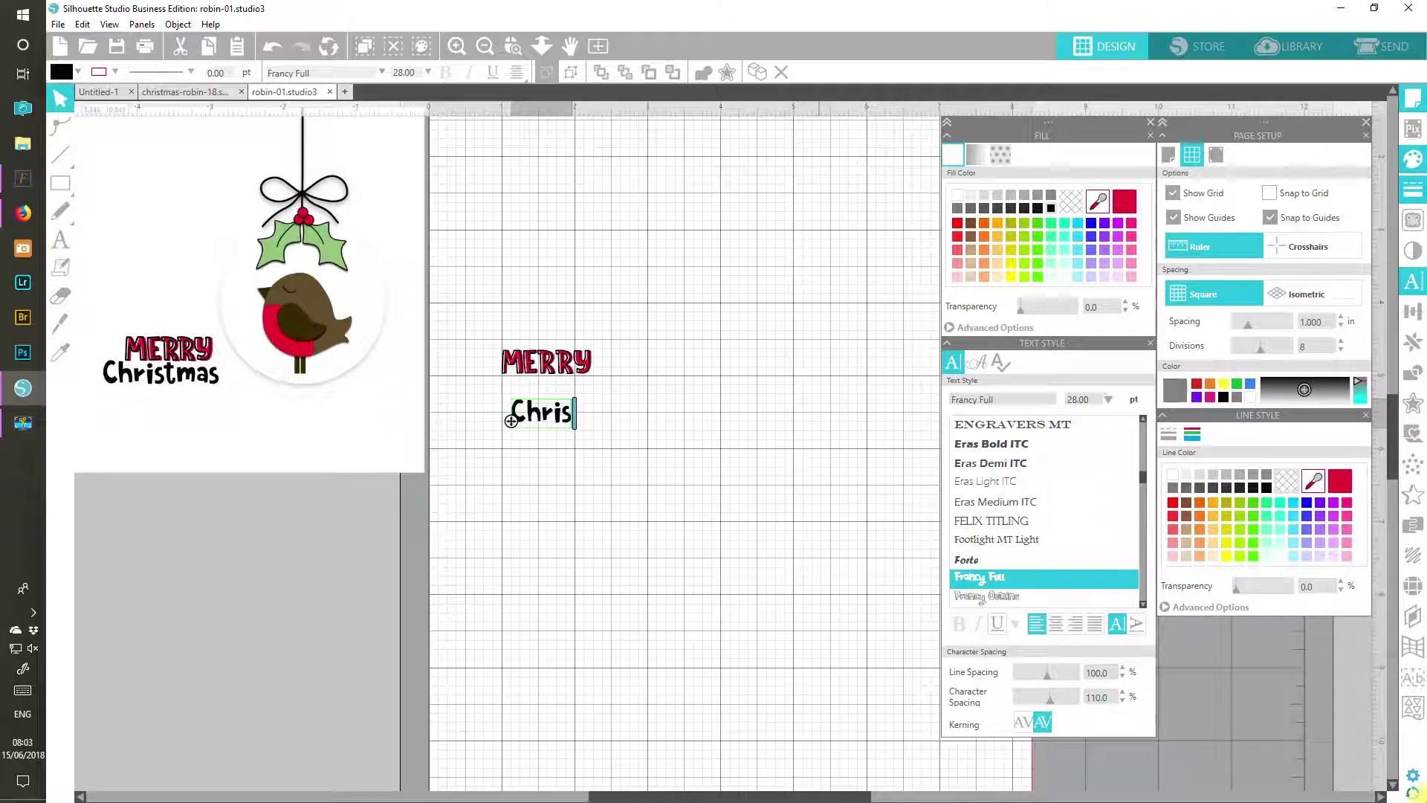
pyautogui.write('tmas')
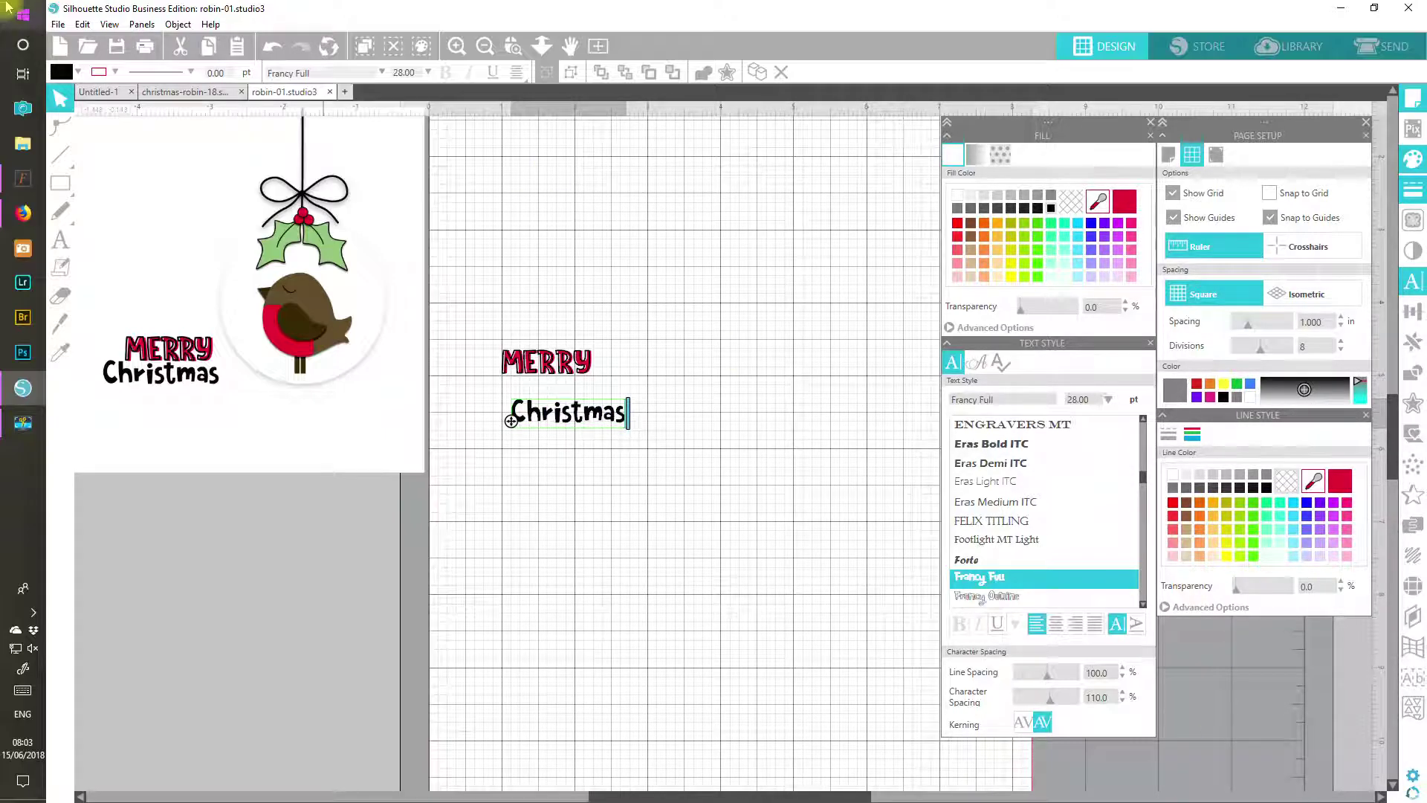
pyautogui.click(558, 562)
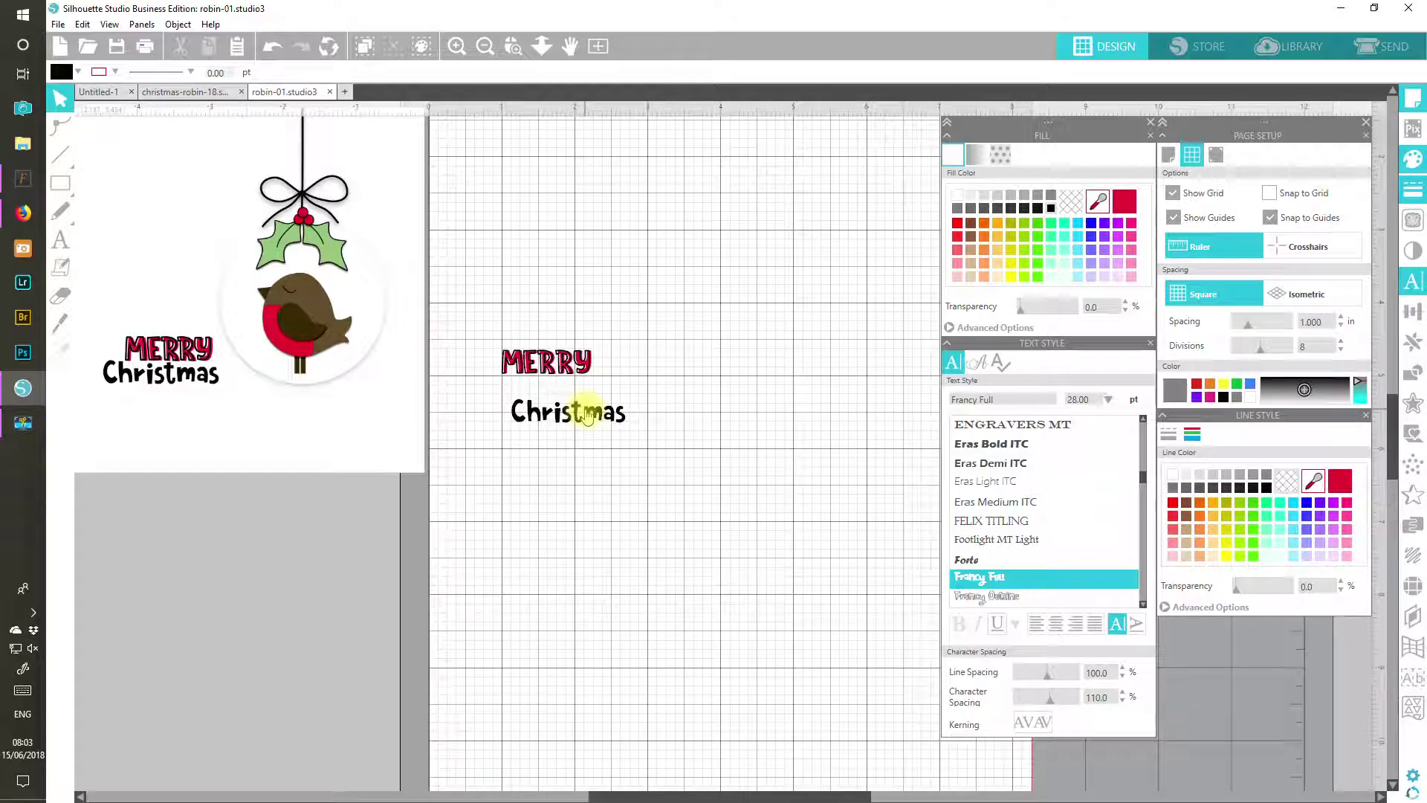
# Step: Place Christmas directly beneath MERRY and set its character spacing to 115%
pyautogui.moveTo(588, 416); pyautogui.dragTo(556, 393)
pyautogui.click(487, 378)
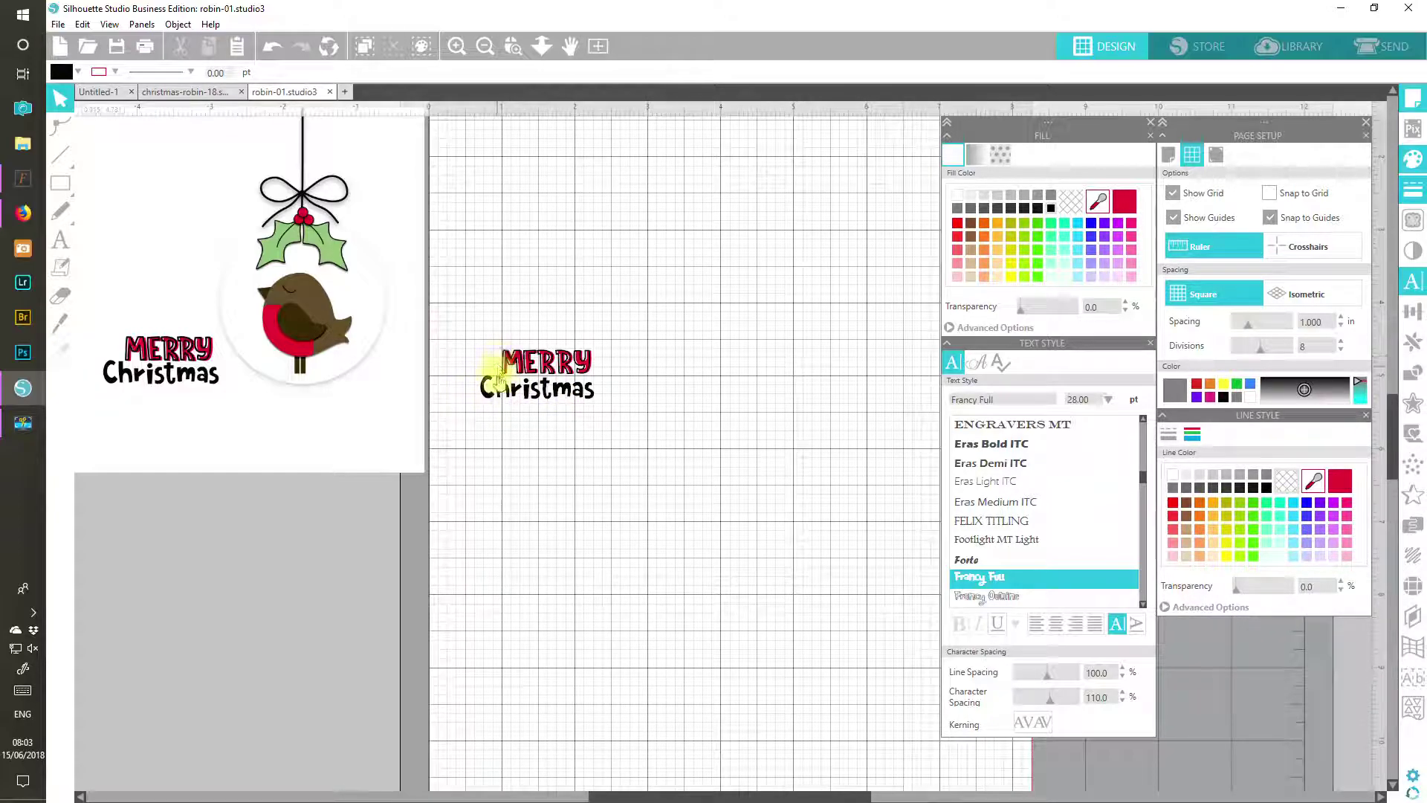
pyautogui.click(591, 398)
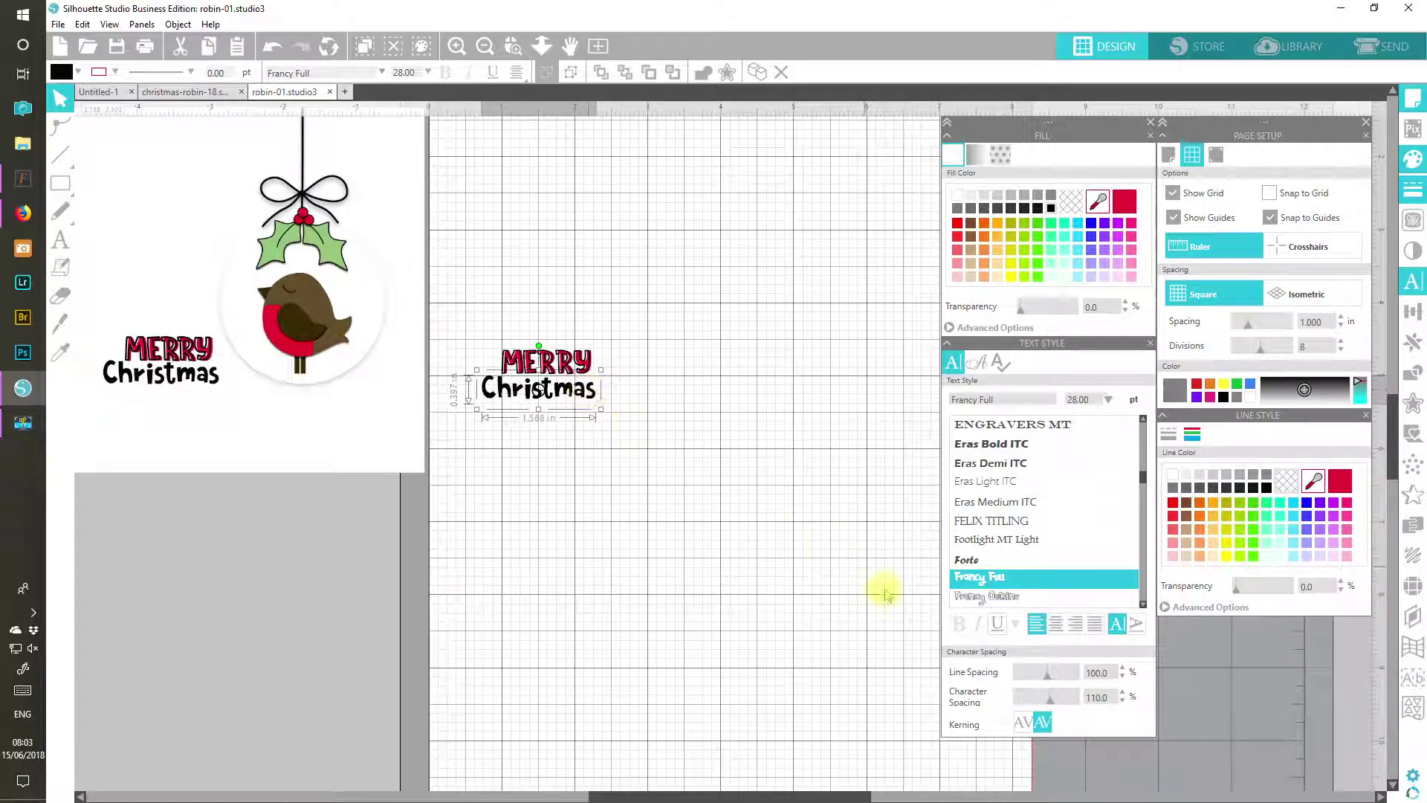
pyautogui.click(1123, 693)
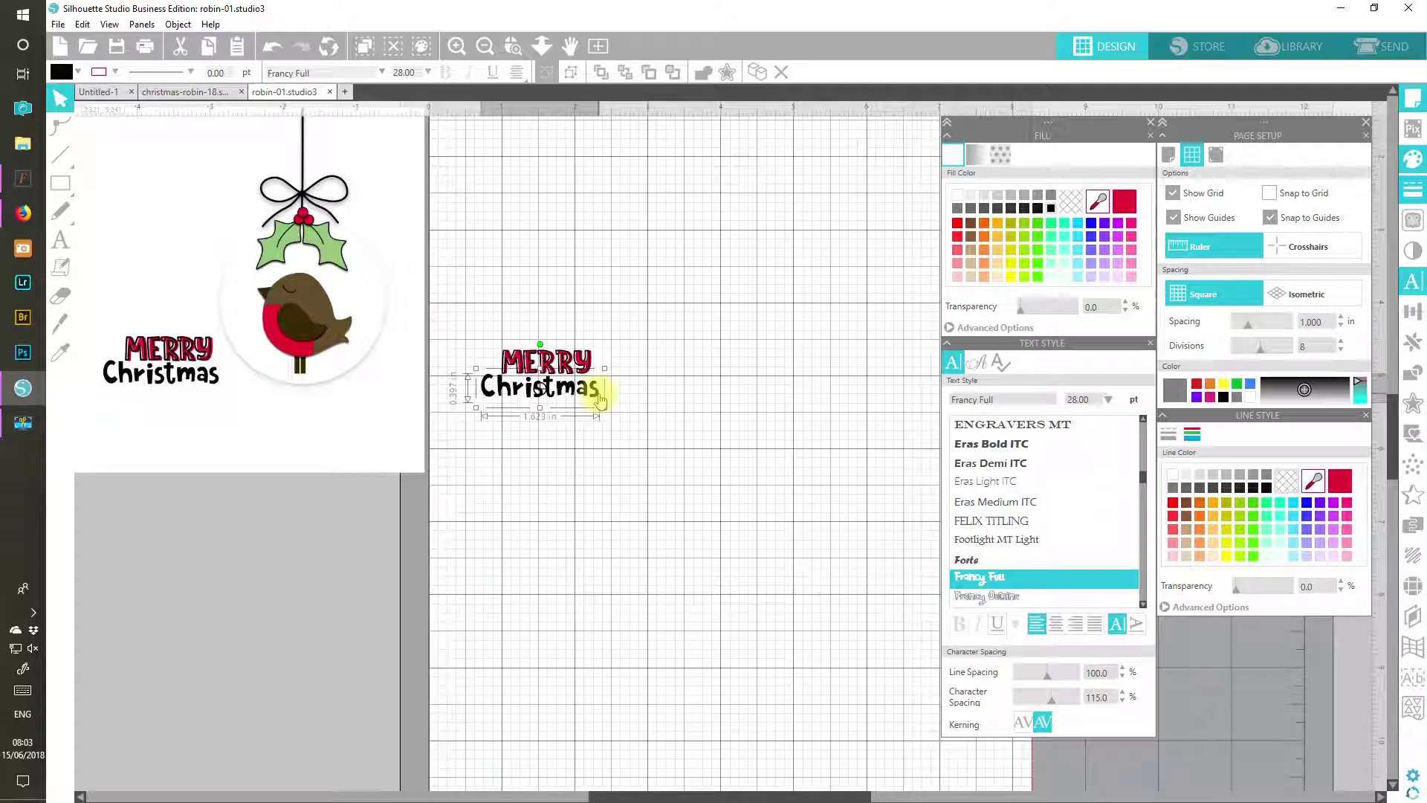
pyautogui.moveTo(599, 401); pyautogui.dragTo(602, 403)
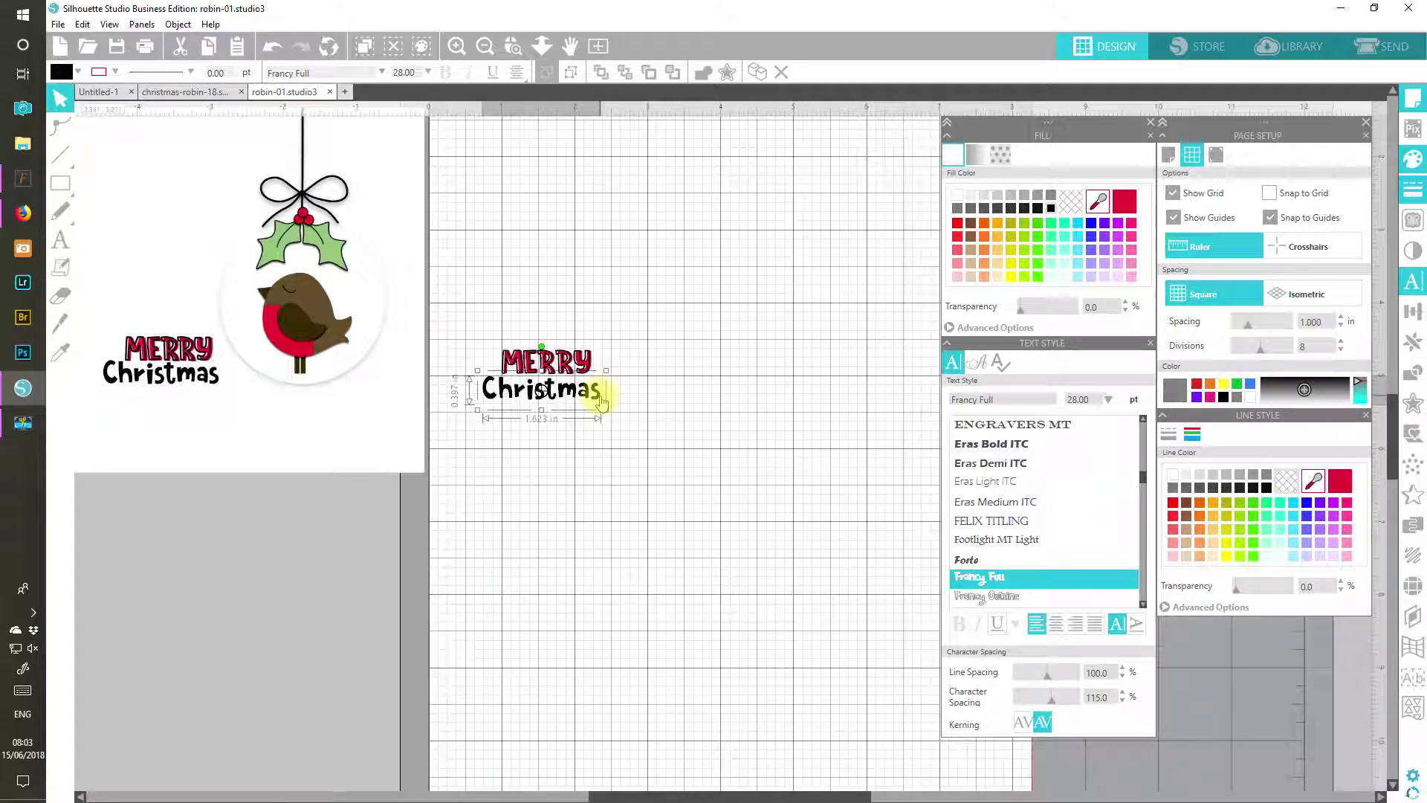
# Step: Group MERRY with Christmas, move the group off the page below the reference card, and close the text style settings
pyautogui.moveTo(602, 508); pyautogui.dragTo(485, 325)
pyautogui.click(624, 72)
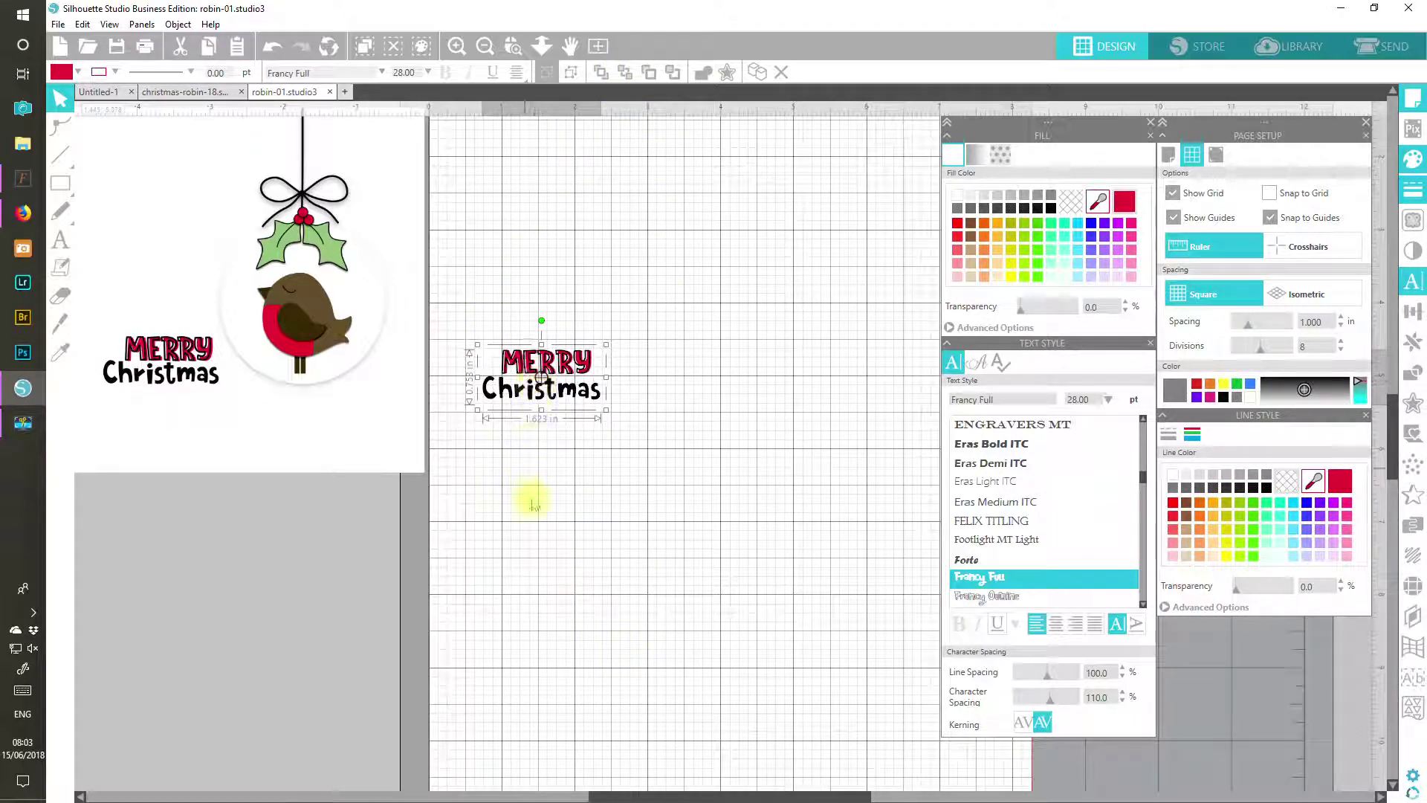
pyautogui.moveTo(587, 369); pyautogui.dragTo(368, 540)
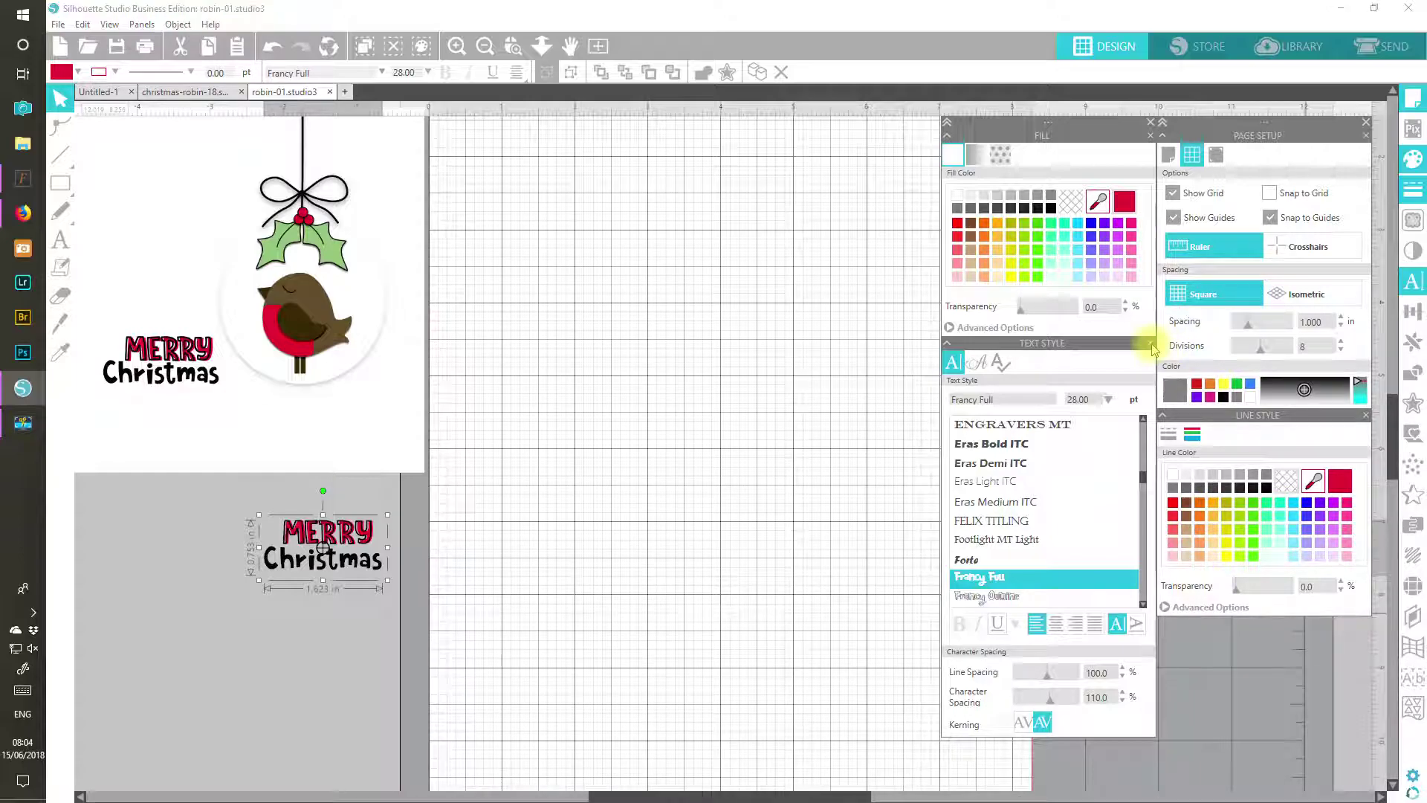
pyautogui.click(1150, 343)
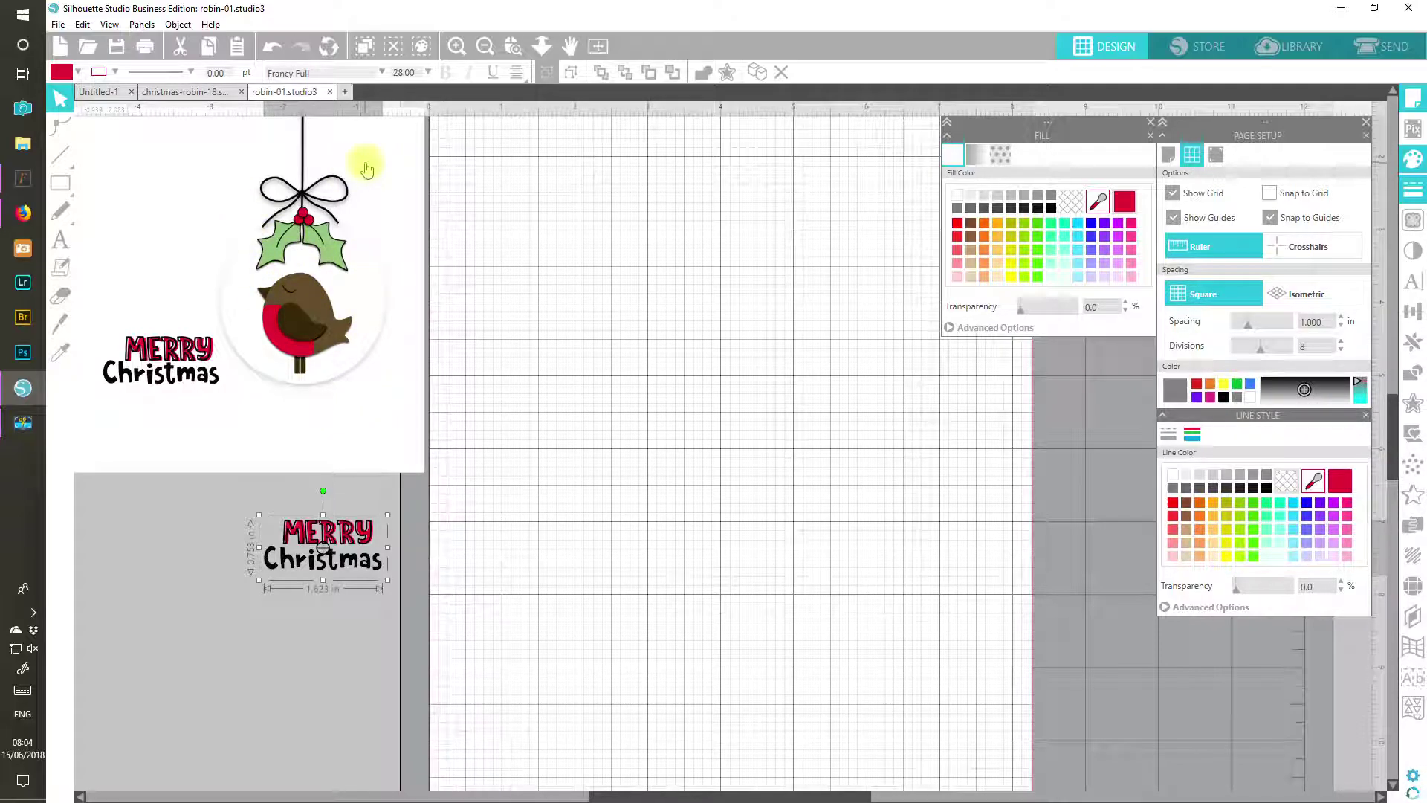
# Step: Place a copy of the 5 in reference card image on the page
pyautogui.click(408, 316)
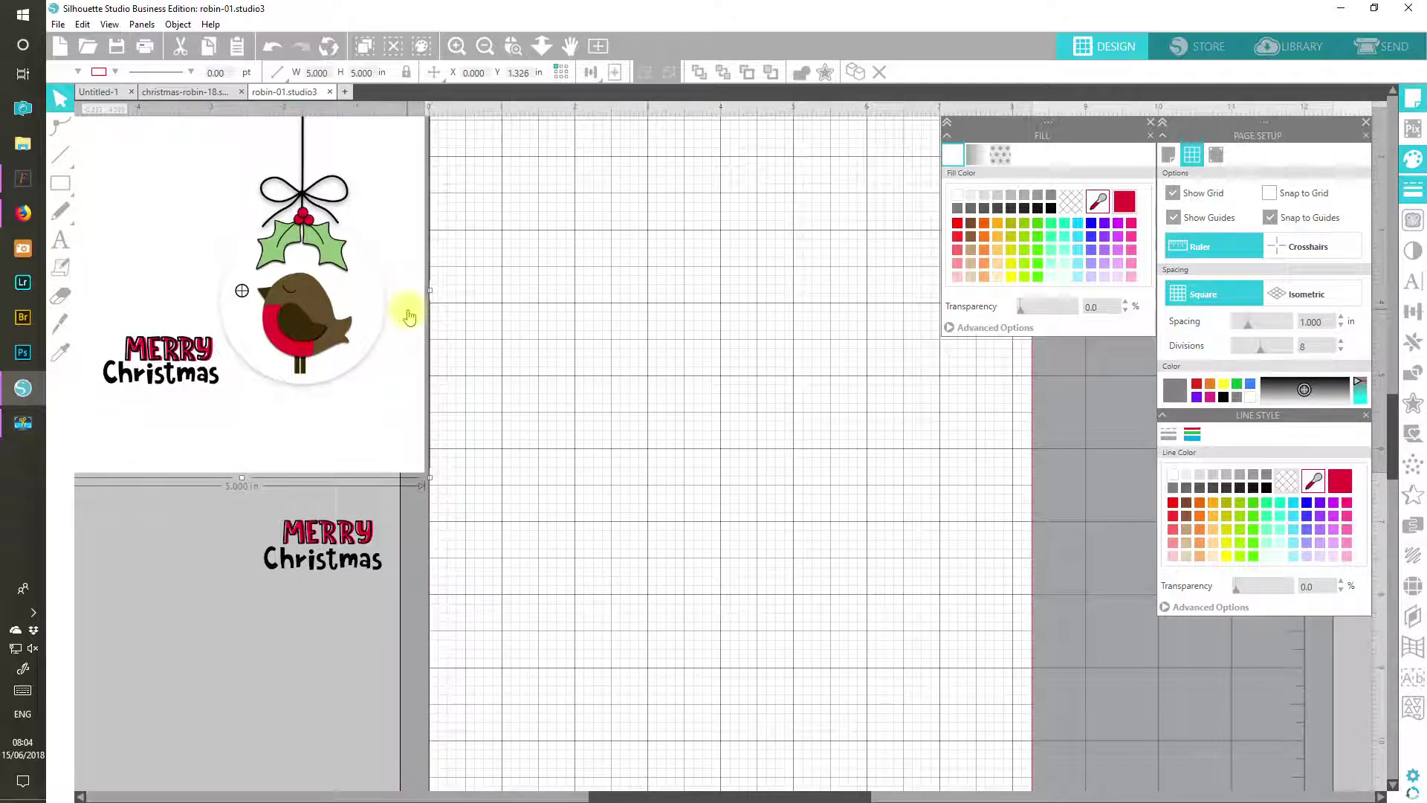
pyautogui.moveTo(408, 305); pyautogui.dragTo(1014, 510)
pyautogui.moveTo(811, 442); pyautogui.dragTo(664, 308)
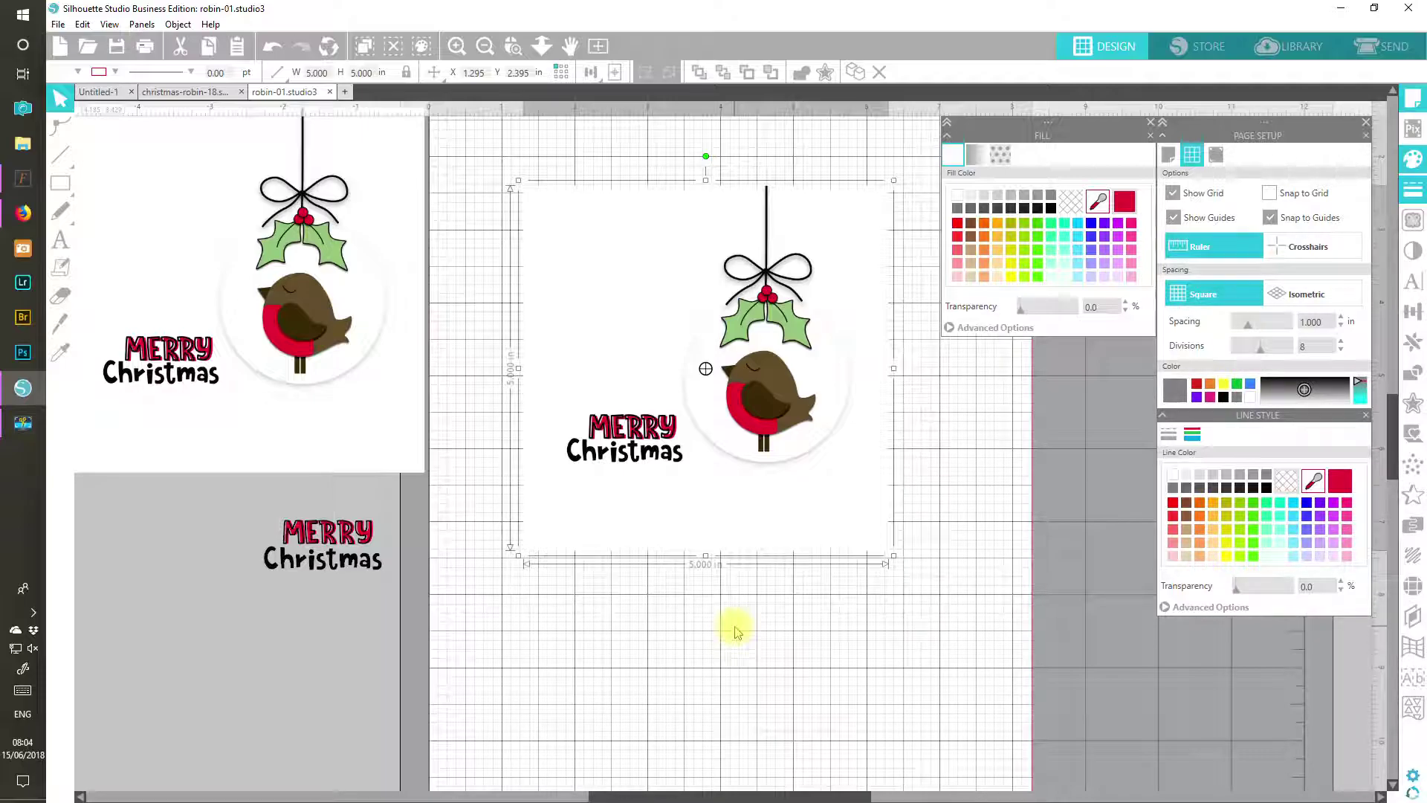
# Step: Draw a white-filled circle with a red outline, about 2.23 in across, over the round tag in the reference image
pyautogui.moveTo(60, 182)
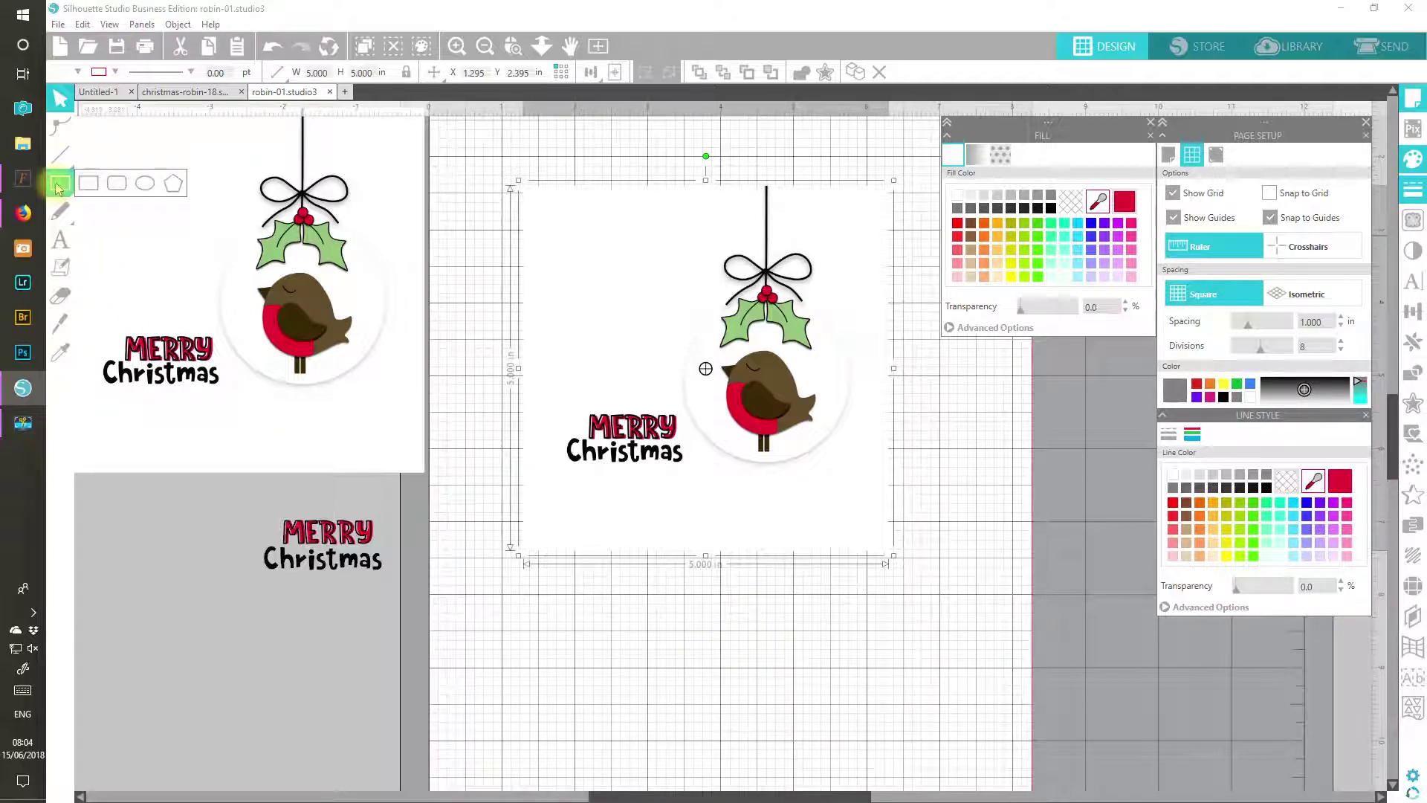
pyautogui.click(145, 186)
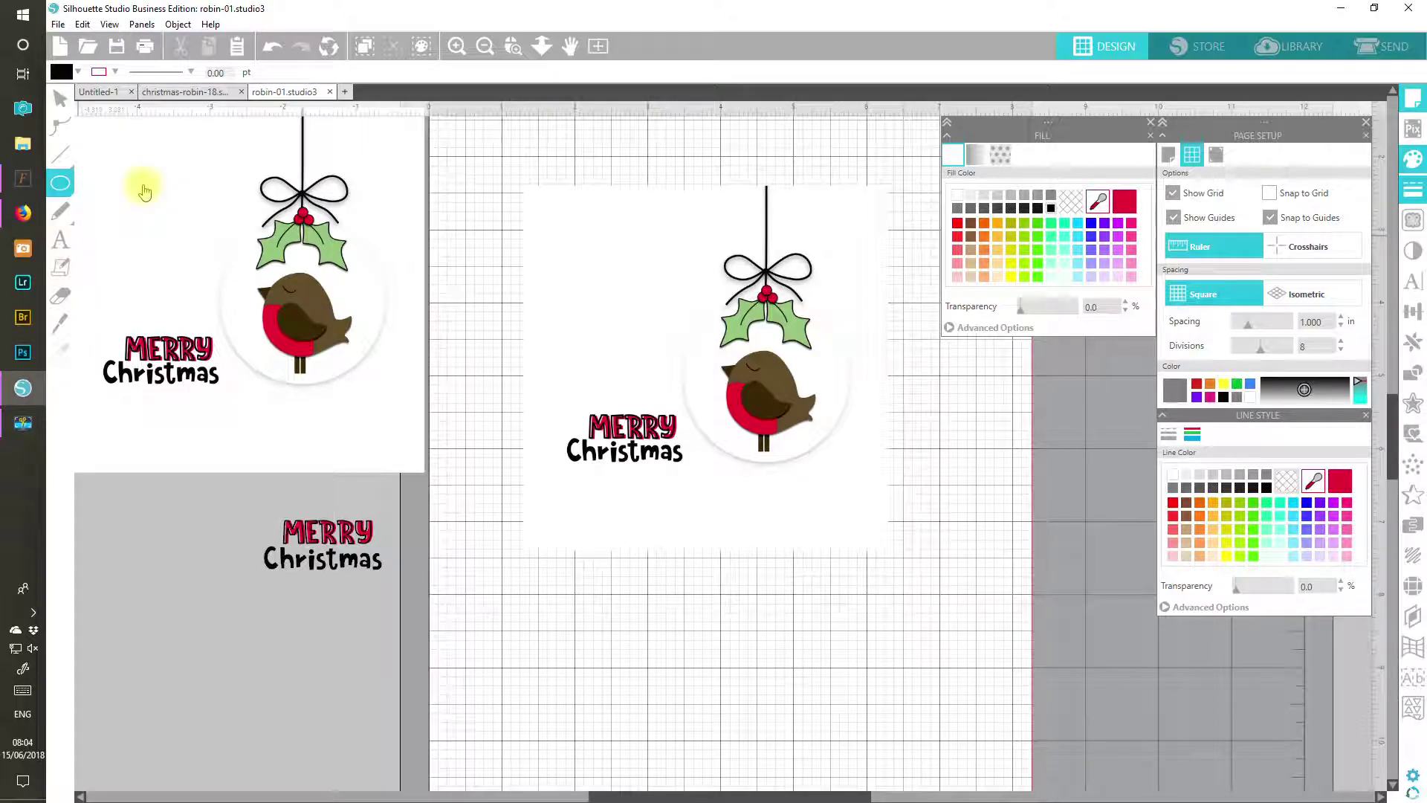
pyautogui.click(958, 199)
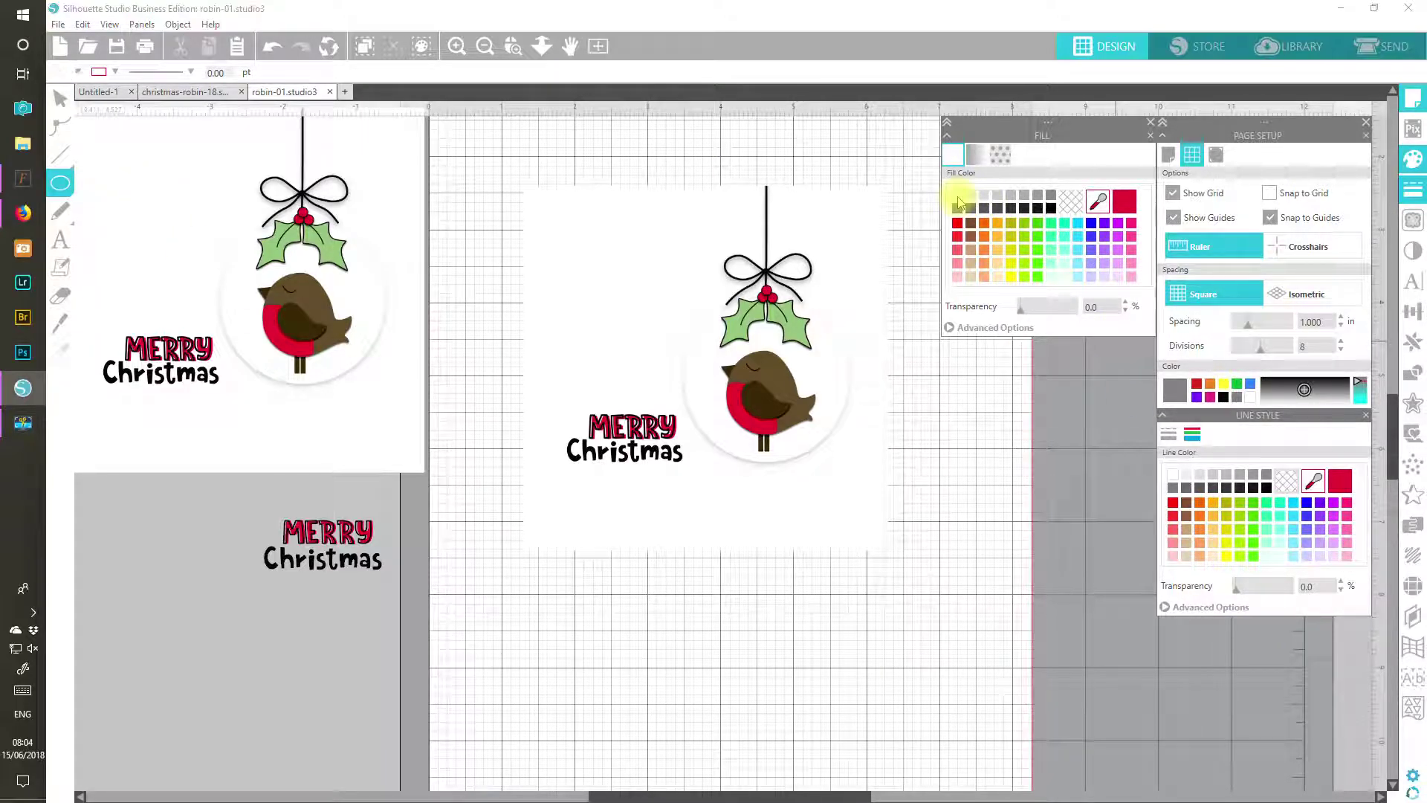
pyautogui.click(1173, 503)
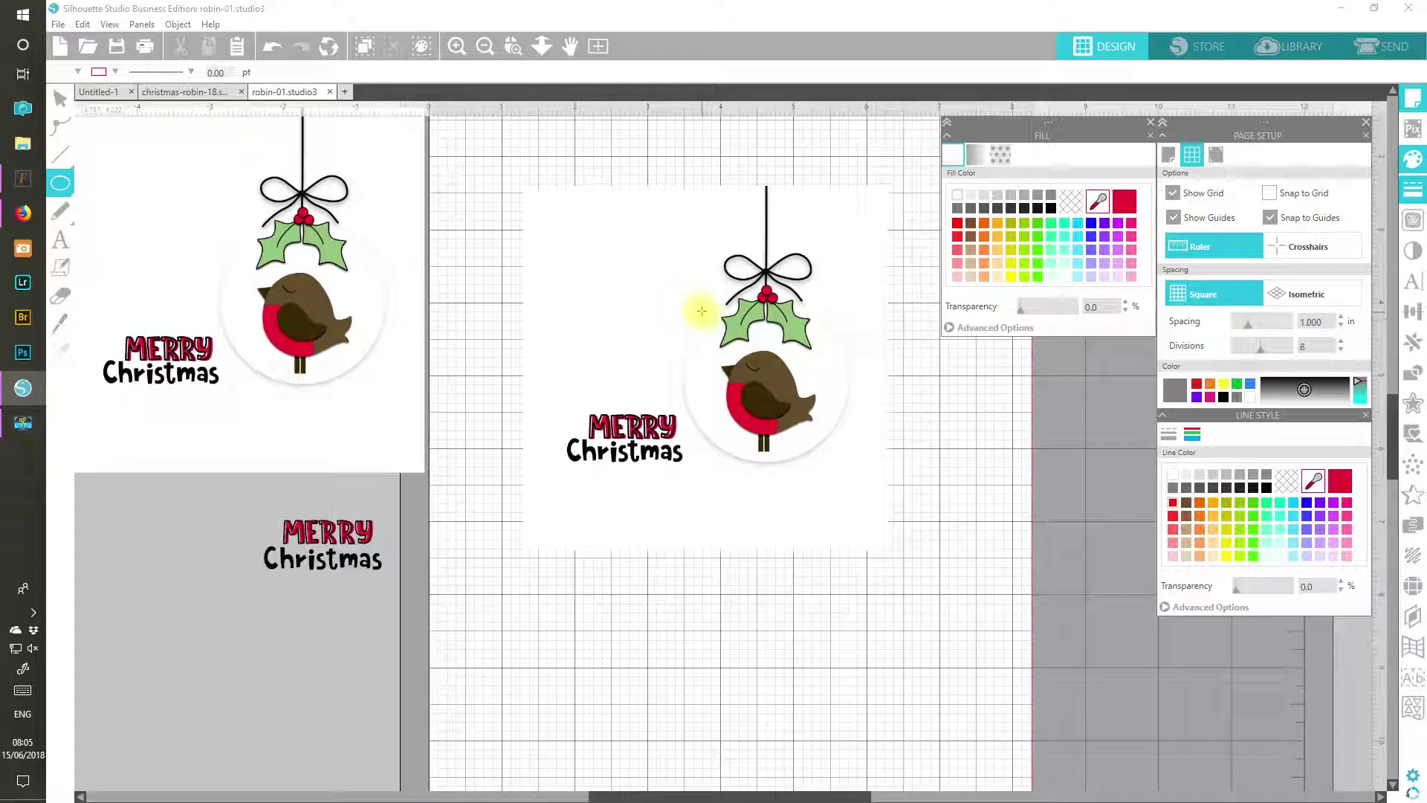
pyautogui.moveTo(695, 291); pyautogui.dragTo(819, 483)
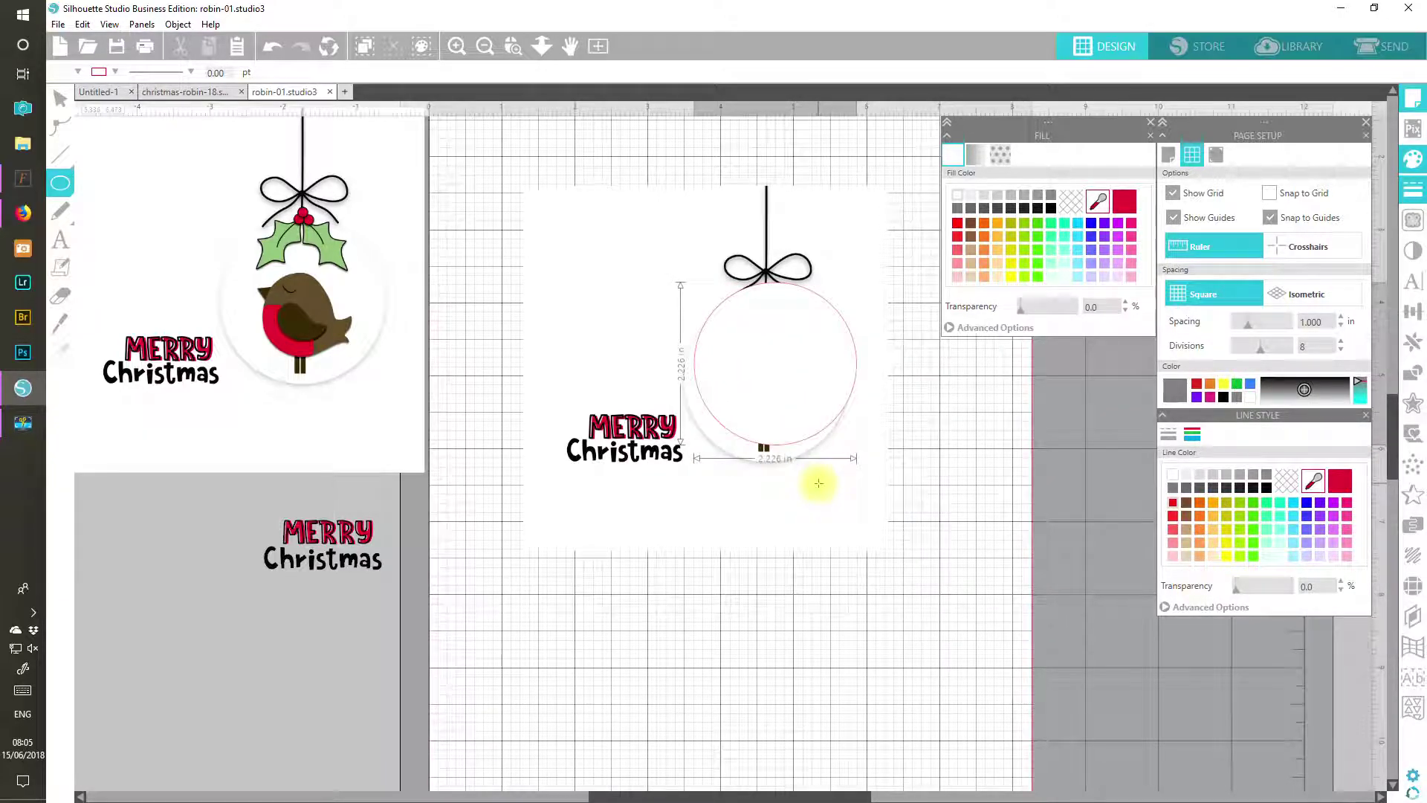
pyautogui.moveTo(818, 483); pyautogui.dragTo(819, 484)
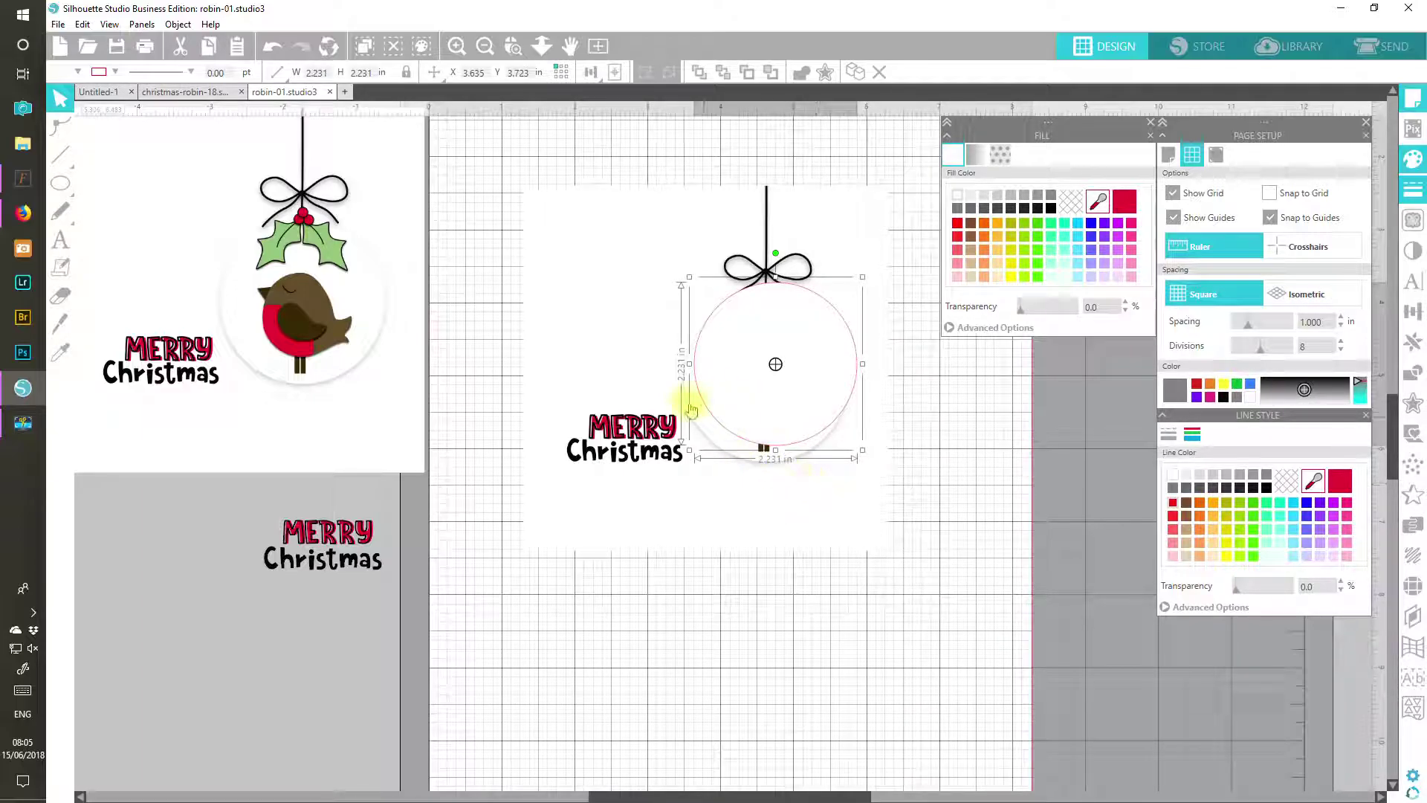
# Step: Move the circle onto the reference tag's outline and set its diameter to 2.25 in
pyautogui.moveTo(750, 322); pyautogui.dragTo(740, 348)
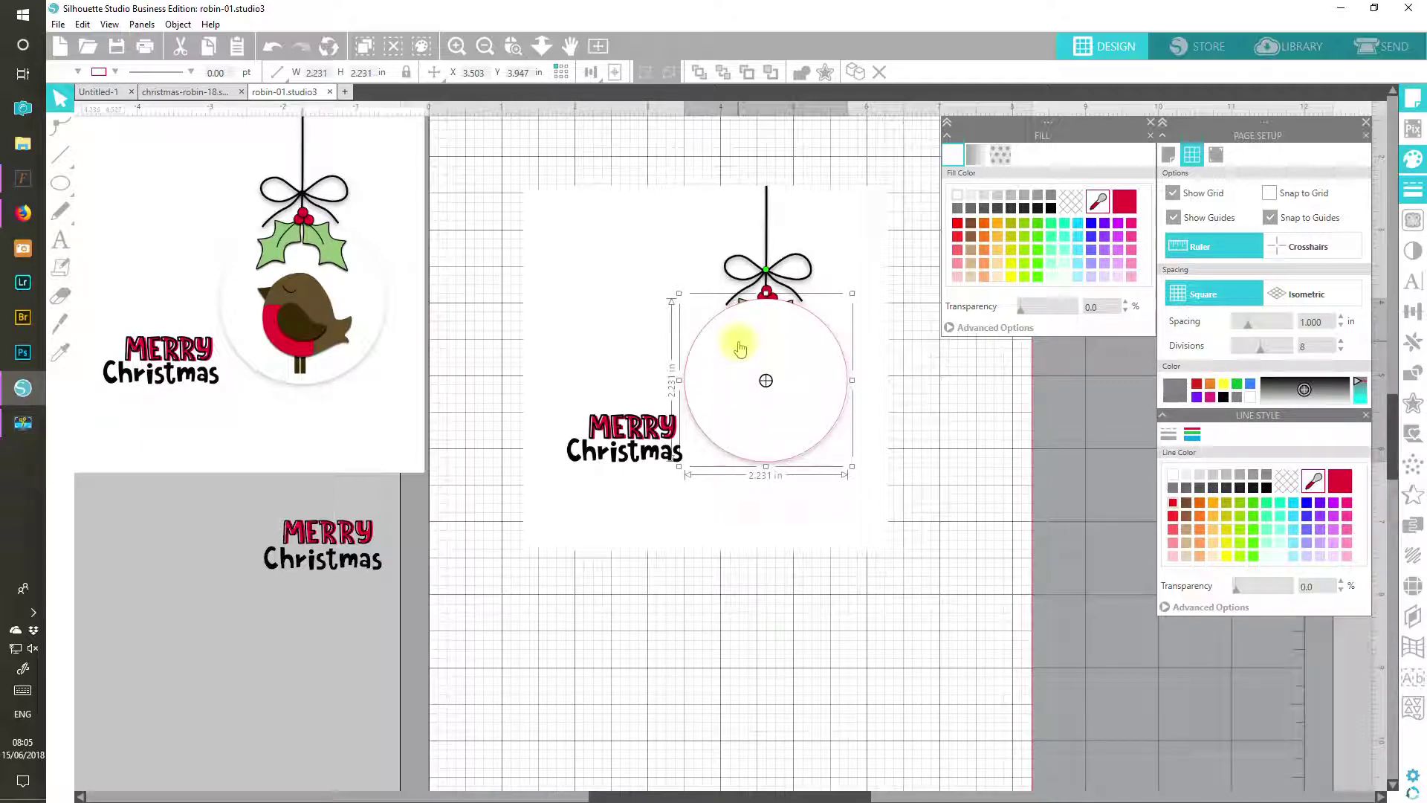
pyautogui.click(345, 91)
pyautogui.doubleClick(367, 74)
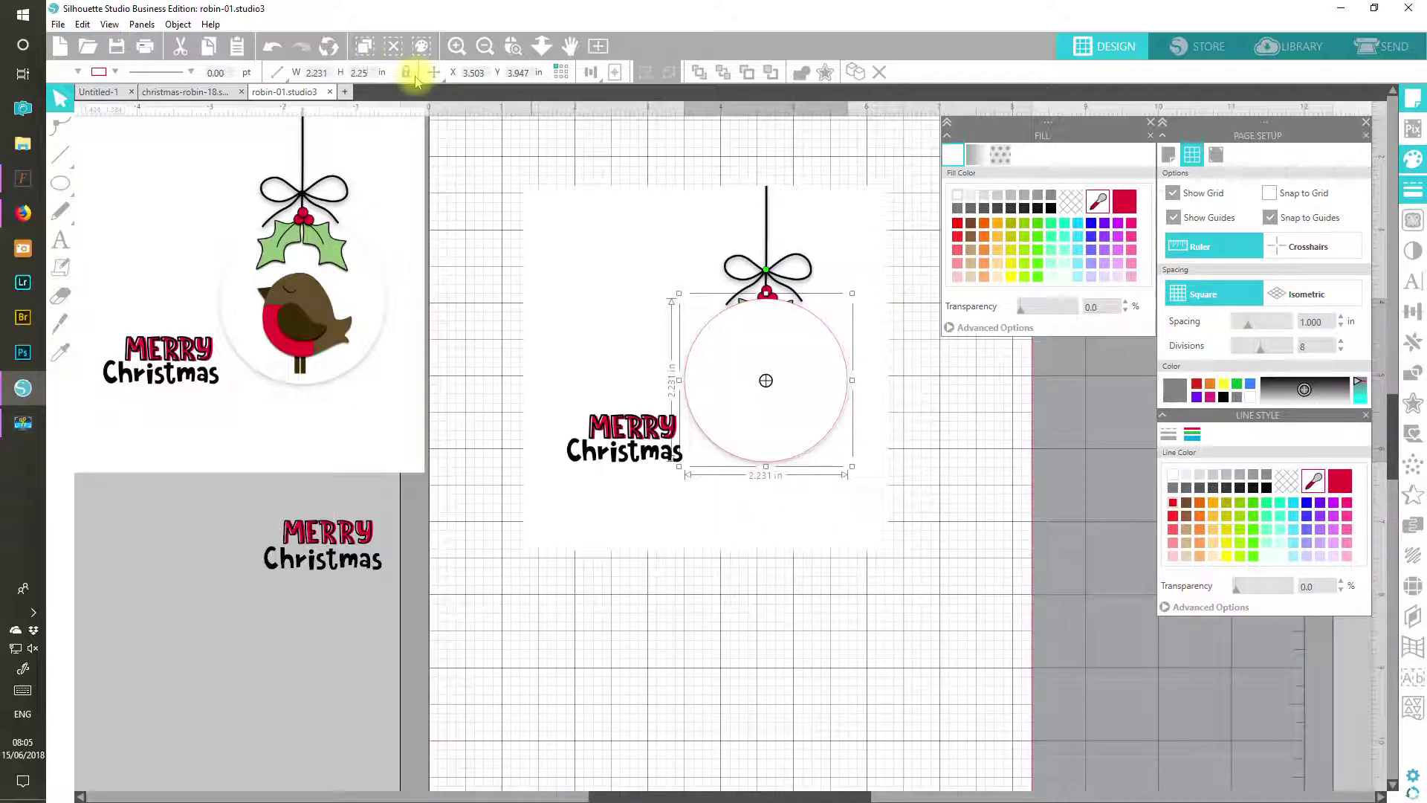
pyautogui.press('Return')
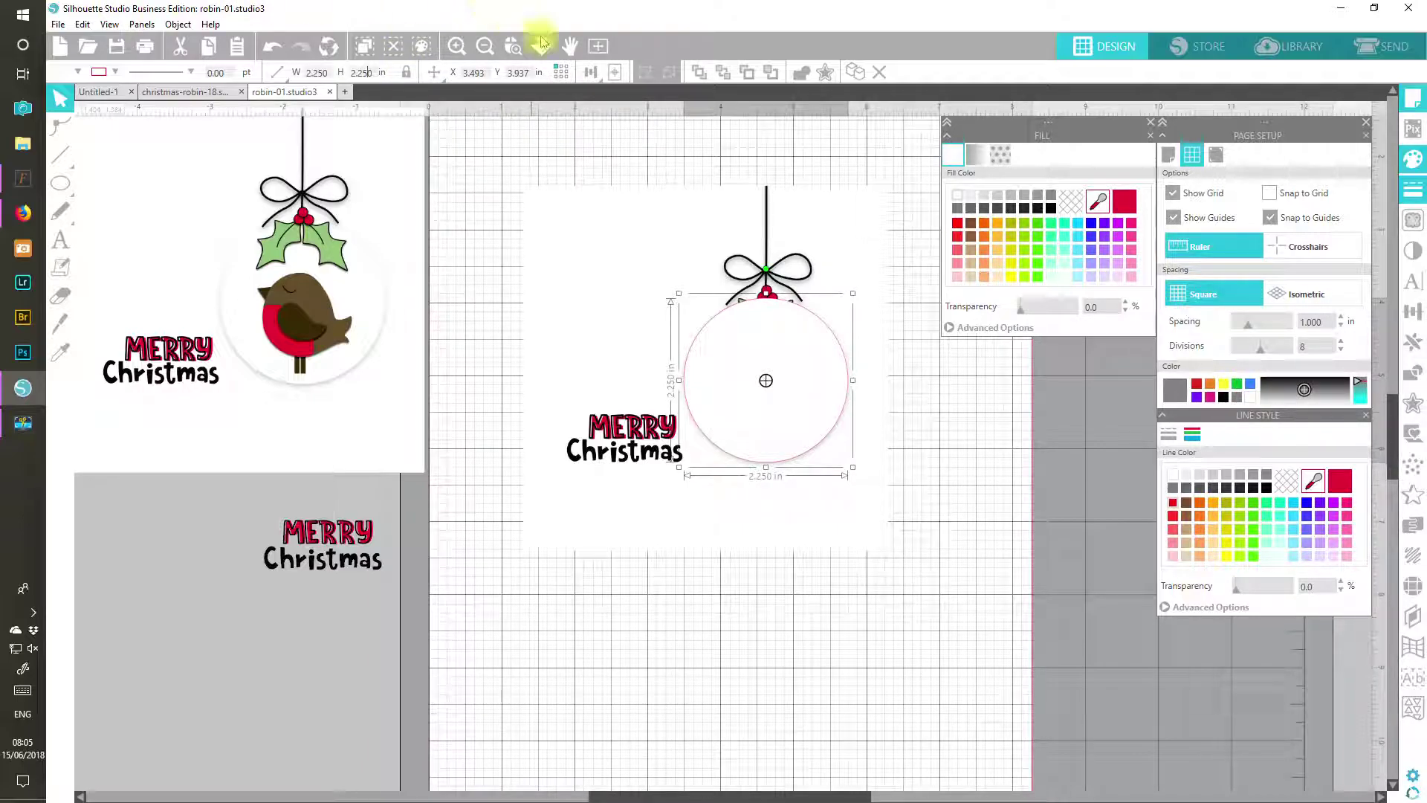
# Step: Duplicate the circle and shrink the copy to about 0.21 in as a hanging hole just inside the tag's upper edge
pyautogui.moveTo(805, 357)
pyautogui.mouseDown()
pyautogui.moveTo(812, 379)
pyautogui.moveTo(803, 347)
pyautogui.mouseUp()
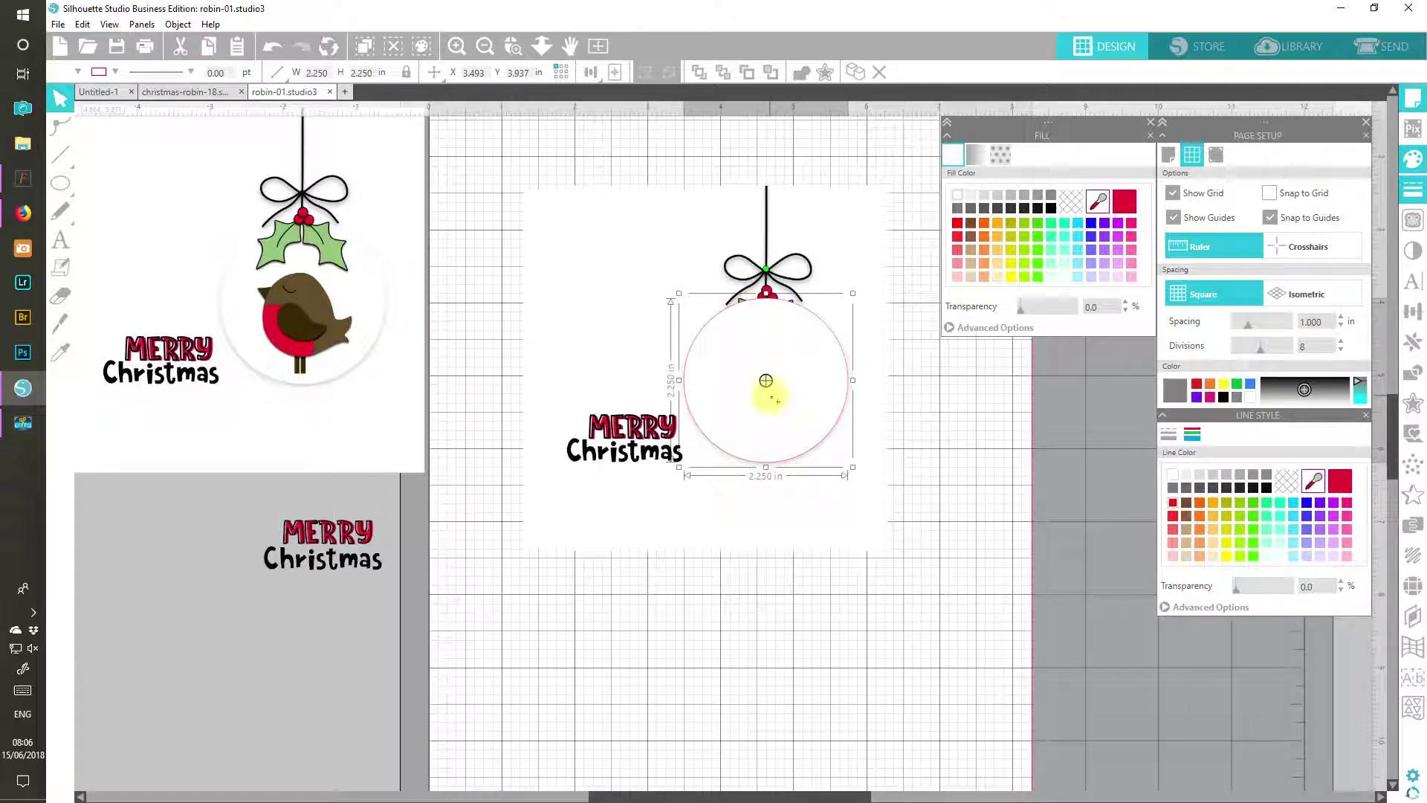
pyautogui.moveTo(781, 387); pyautogui.dragTo(803, 427)
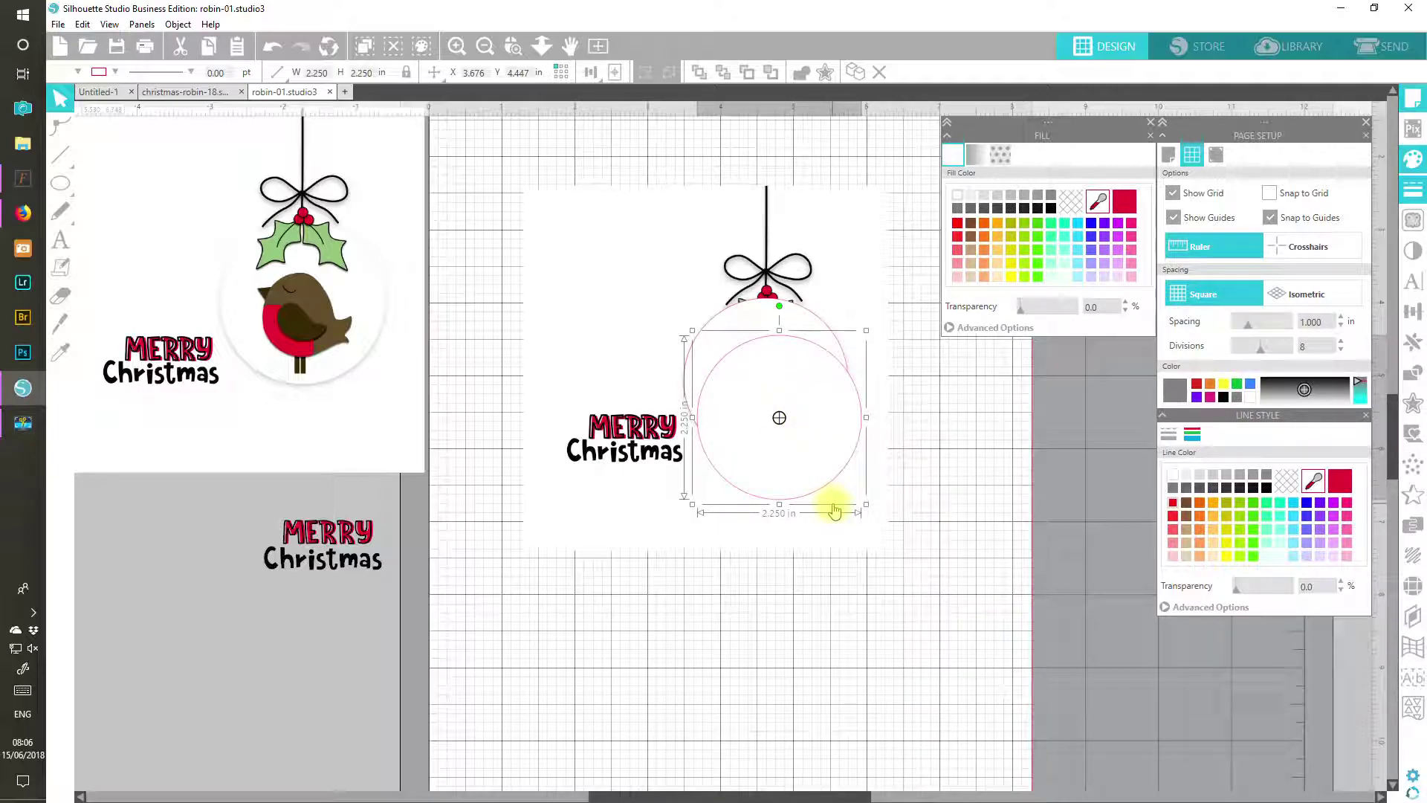
pyautogui.moveTo(865, 504); pyautogui.dragTo(770, 322)
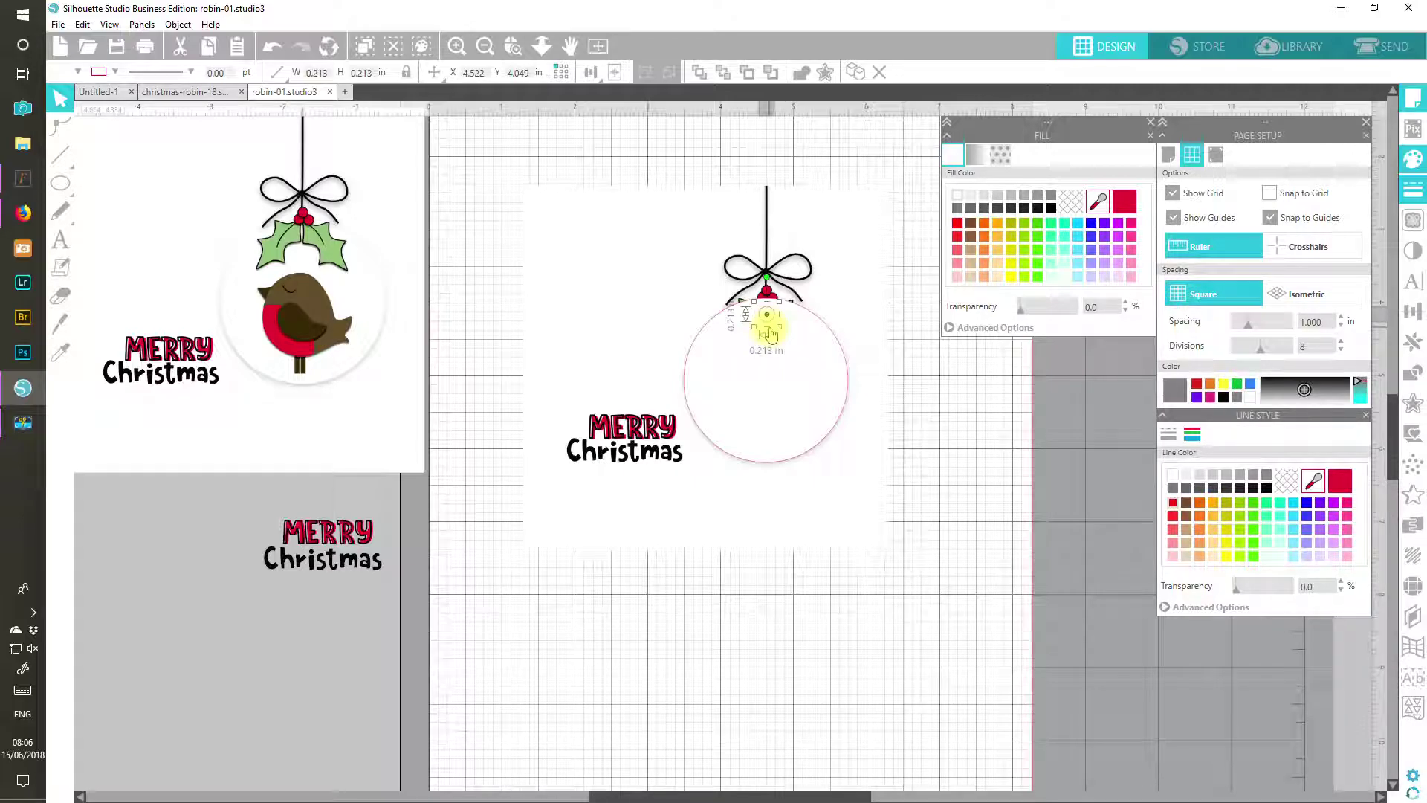
# Step: Align the hole and the tag circle on their horizontal centres and group the two shapes
pyautogui.keyDown('shift'); pyautogui.click(755, 418); pyautogui.keyUp('shift')
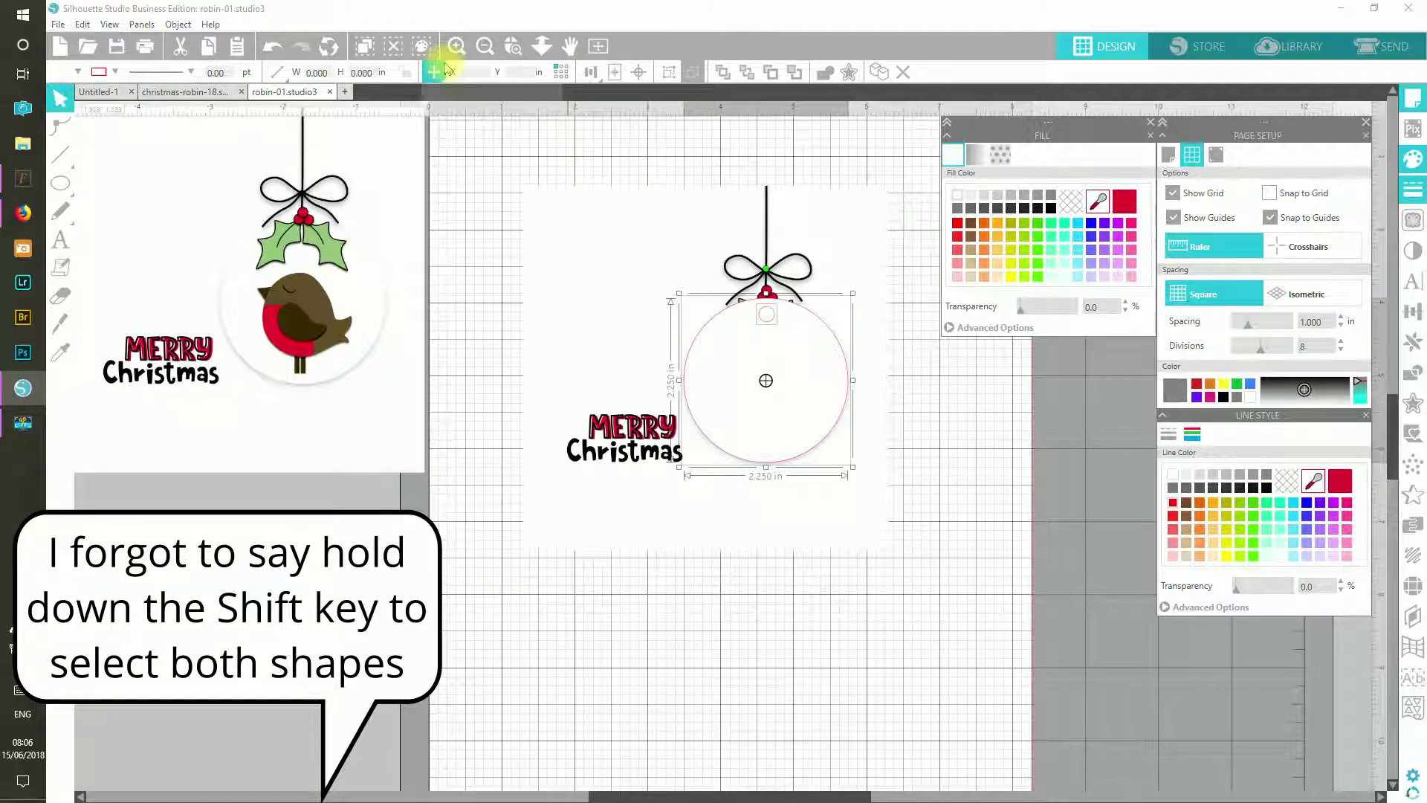
pyautogui.moveTo(590, 71)
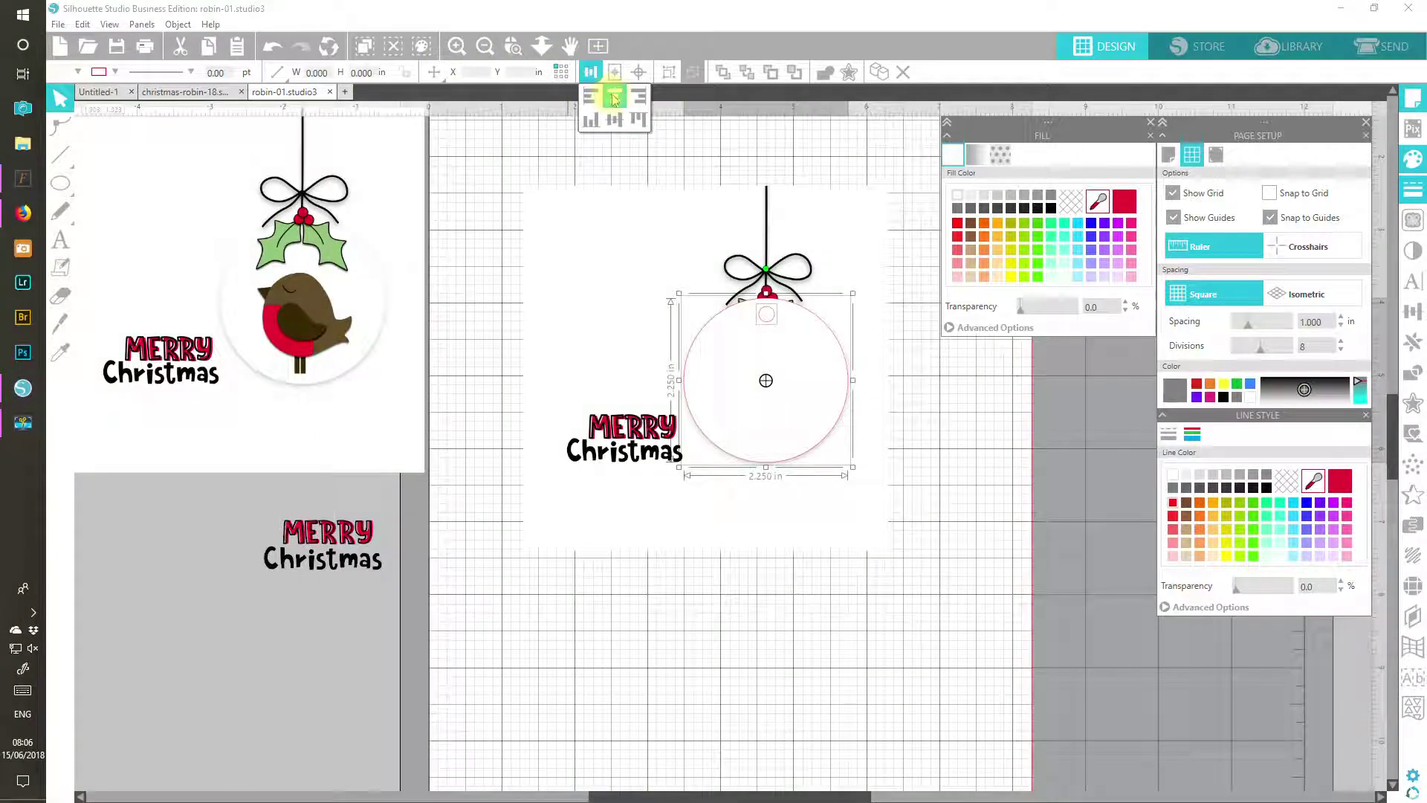
pyautogui.click(614, 99)
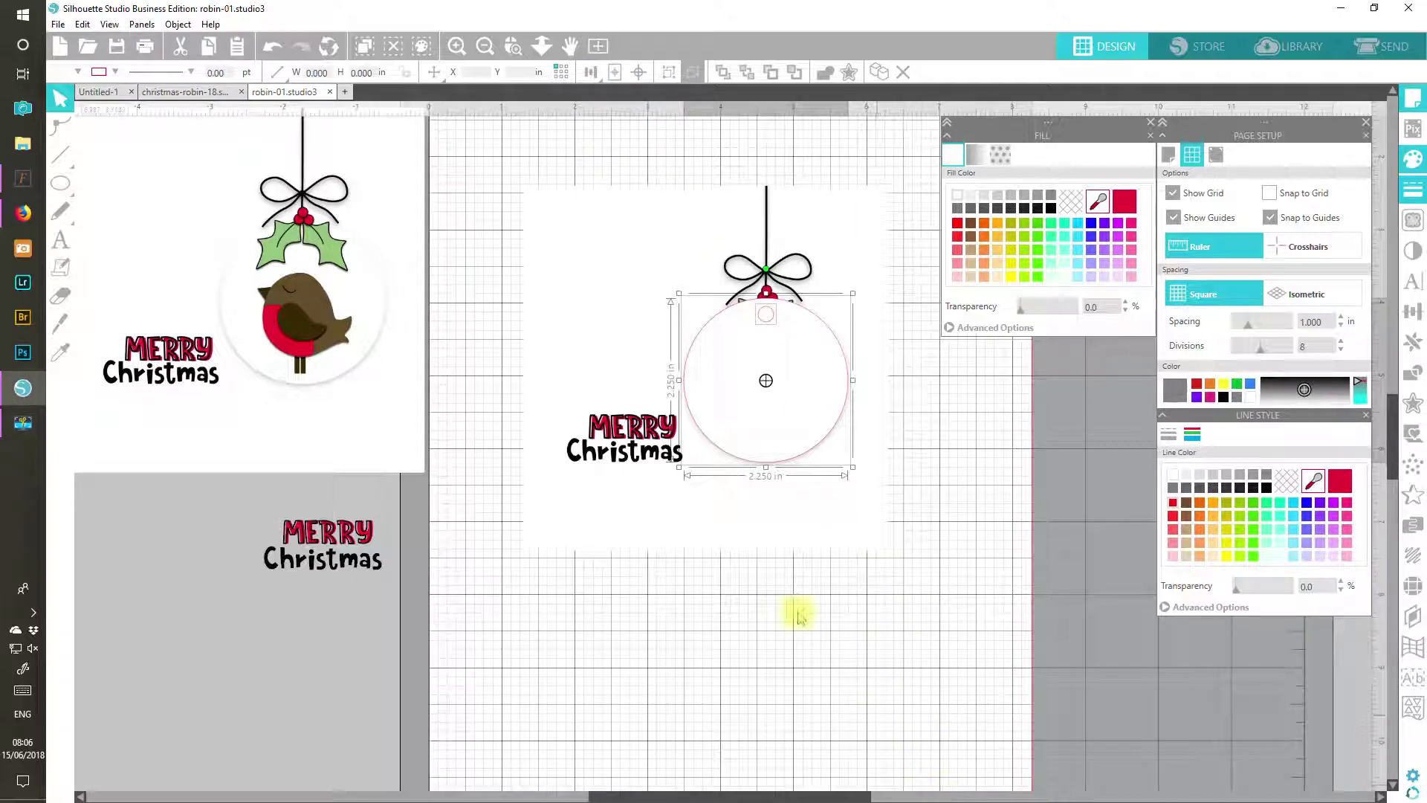
pyautogui.click(668, 73)
# Step: Move the tag group off the page below the Merry Christmas lettering, and shift the reference copy sideways to clear drawing space beside it
pyautogui.moveTo(784, 329); pyautogui.dragTo(785, 330)
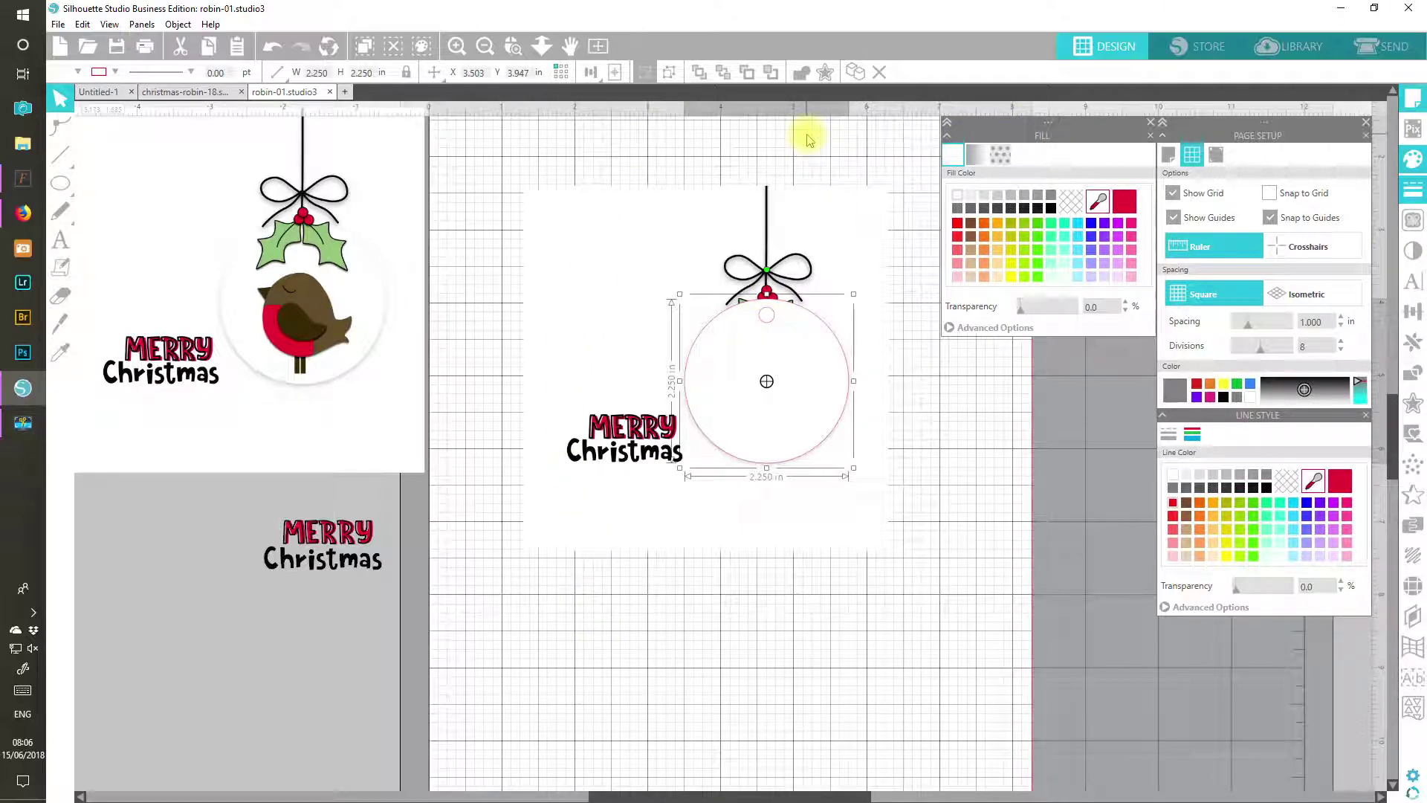
pyautogui.moveTo(712, 446); pyautogui.dragTo(266, 734)
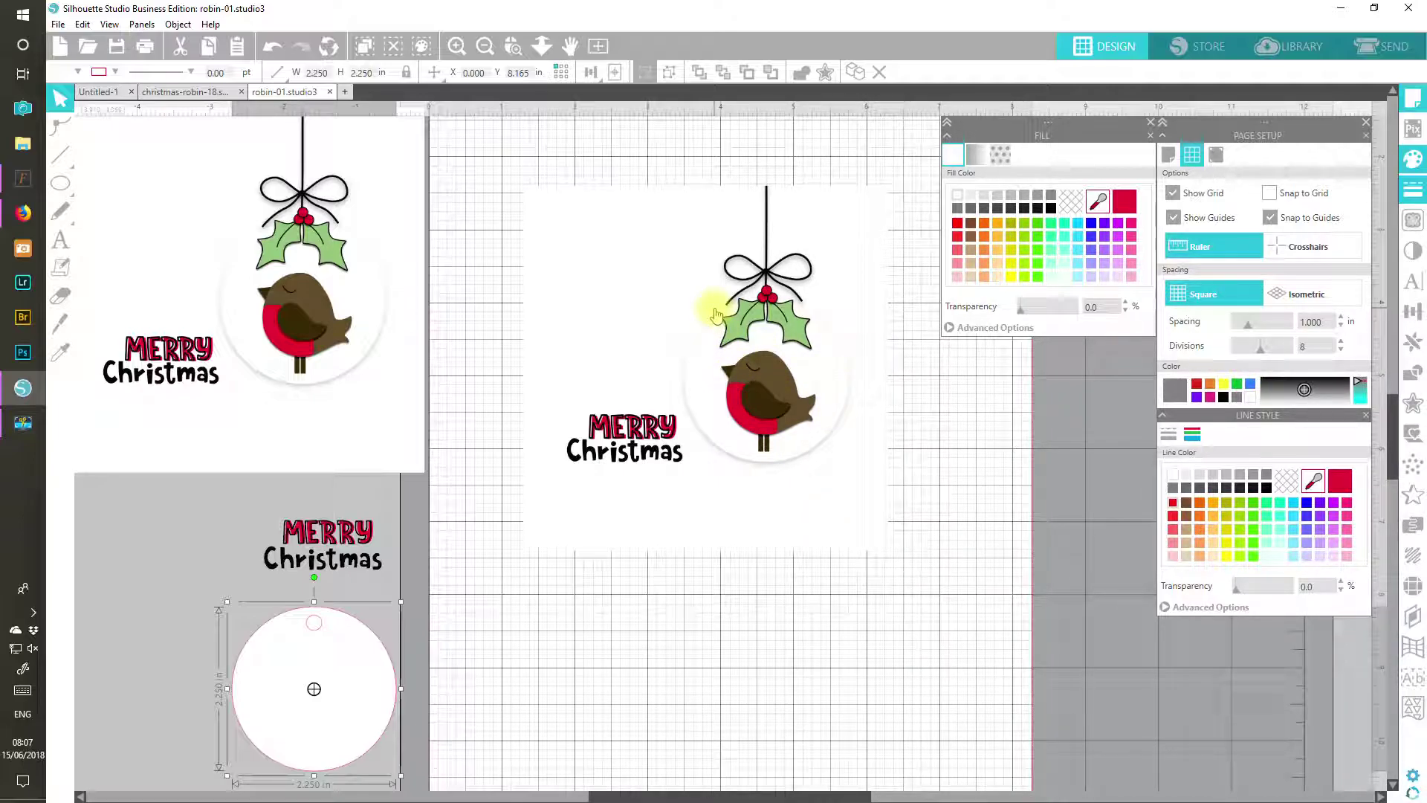
pyautogui.click(827, 287)
pyautogui.moveTo(822, 287); pyautogui.dragTo(542, 287)
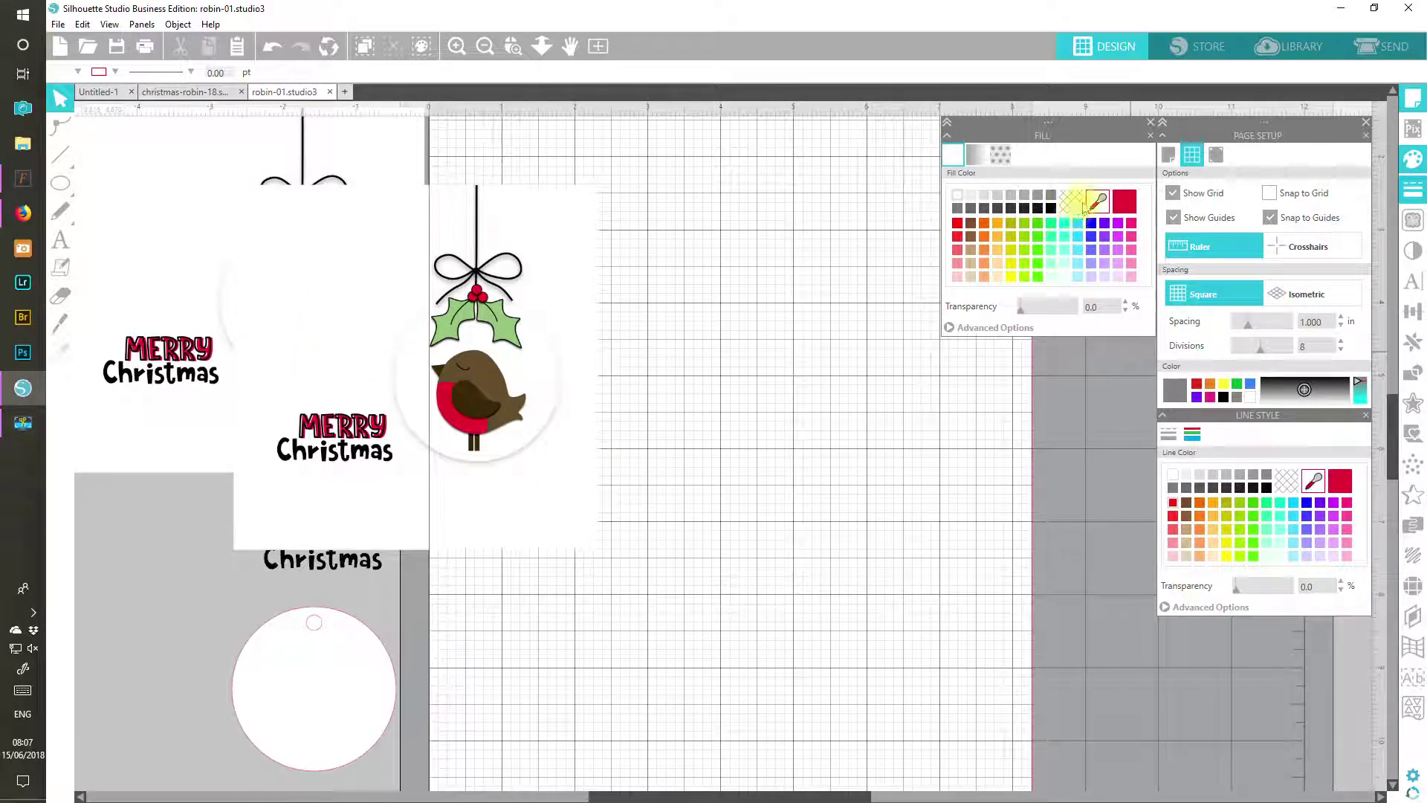
# Step: Draw an upright oval about 1.26 × 1.65 in beside the reference, filled with the brown sampled from the robin's head
pyautogui.click(1097, 202)
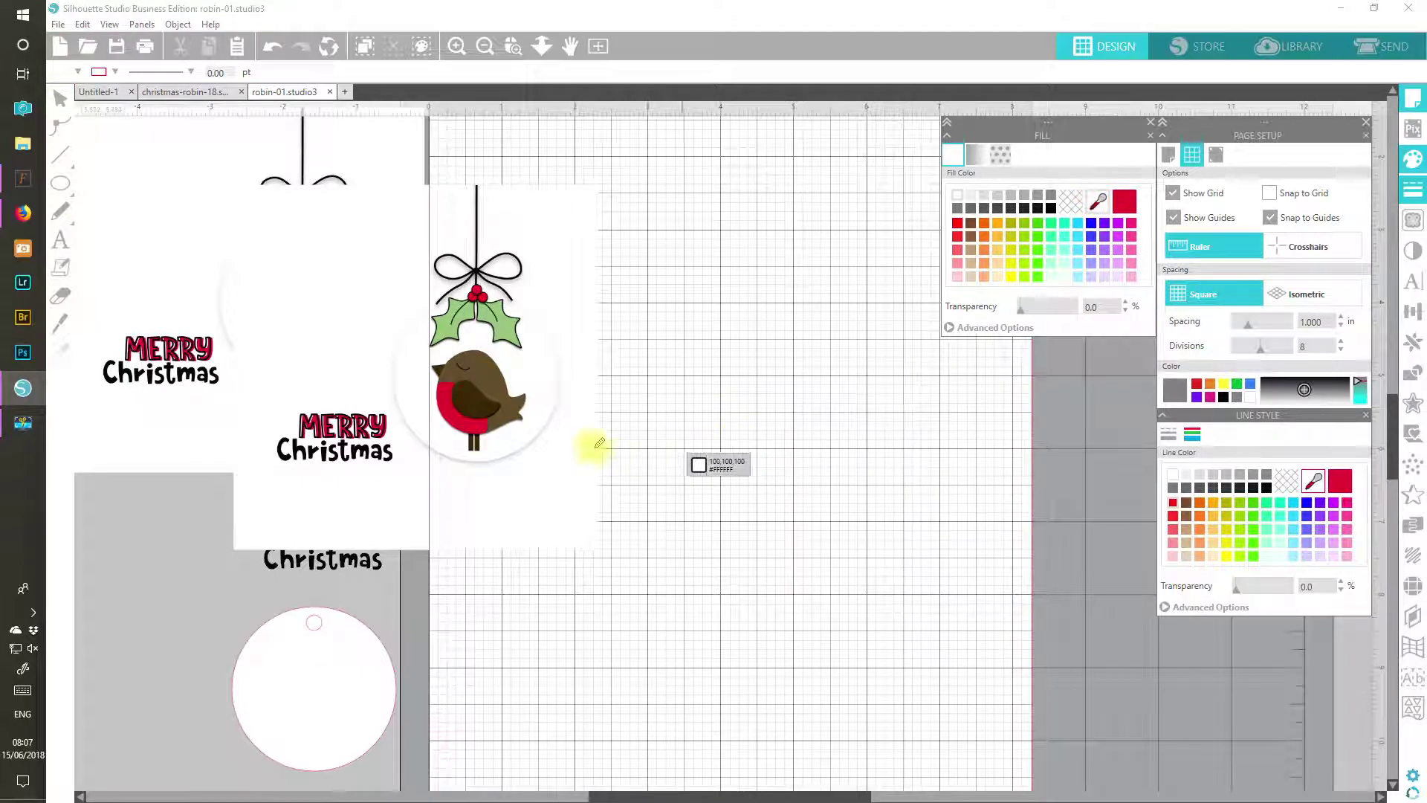
pyautogui.click(496, 365)
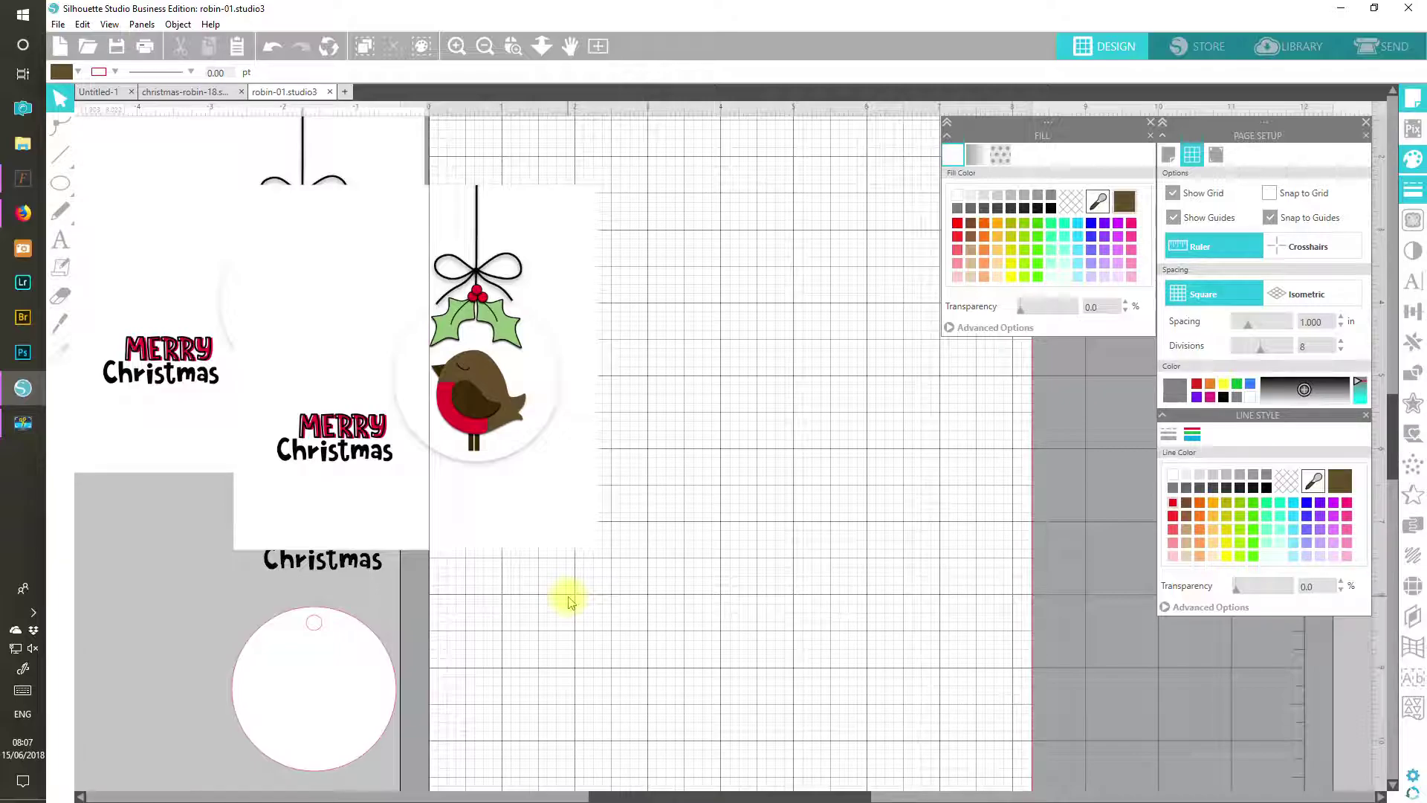
pyautogui.moveTo(62, 183)
pyautogui.click(144, 189)
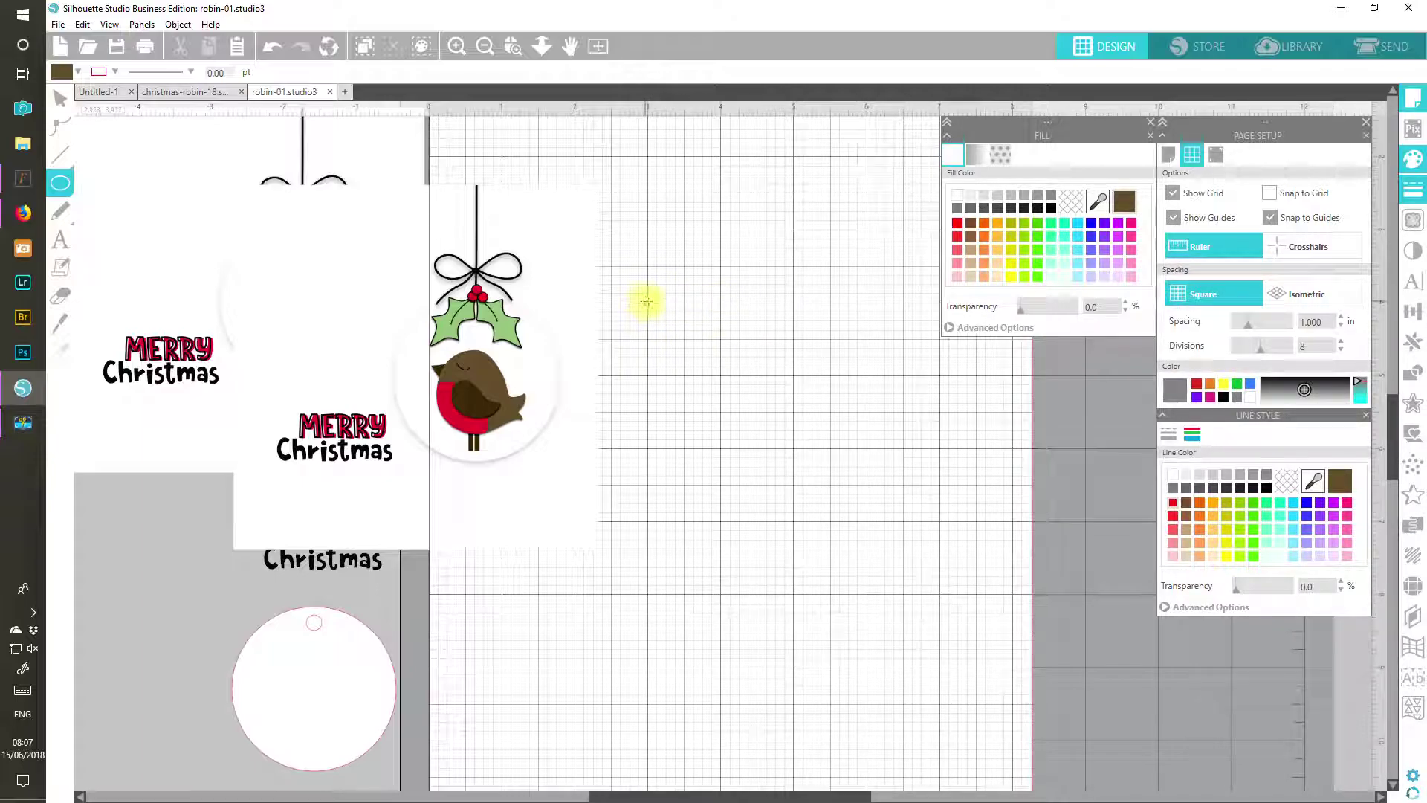
pyautogui.moveTo(649, 305); pyautogui.dragTo(740, 421)
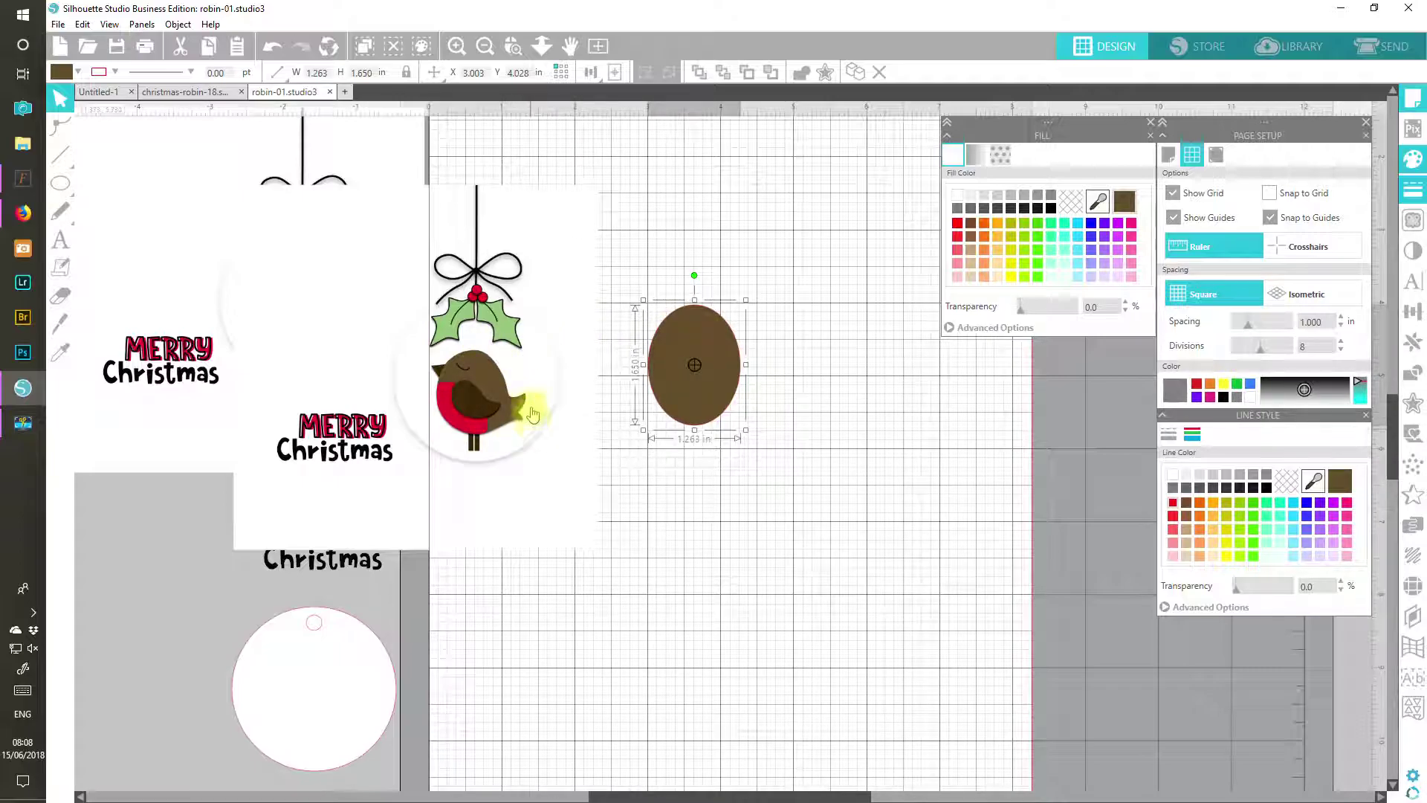
# Step: Edit the oval's points, bending its right side into an upturned tail and stretching the underside curve towards the tail
pyautogui.doubleClick(703, 335)
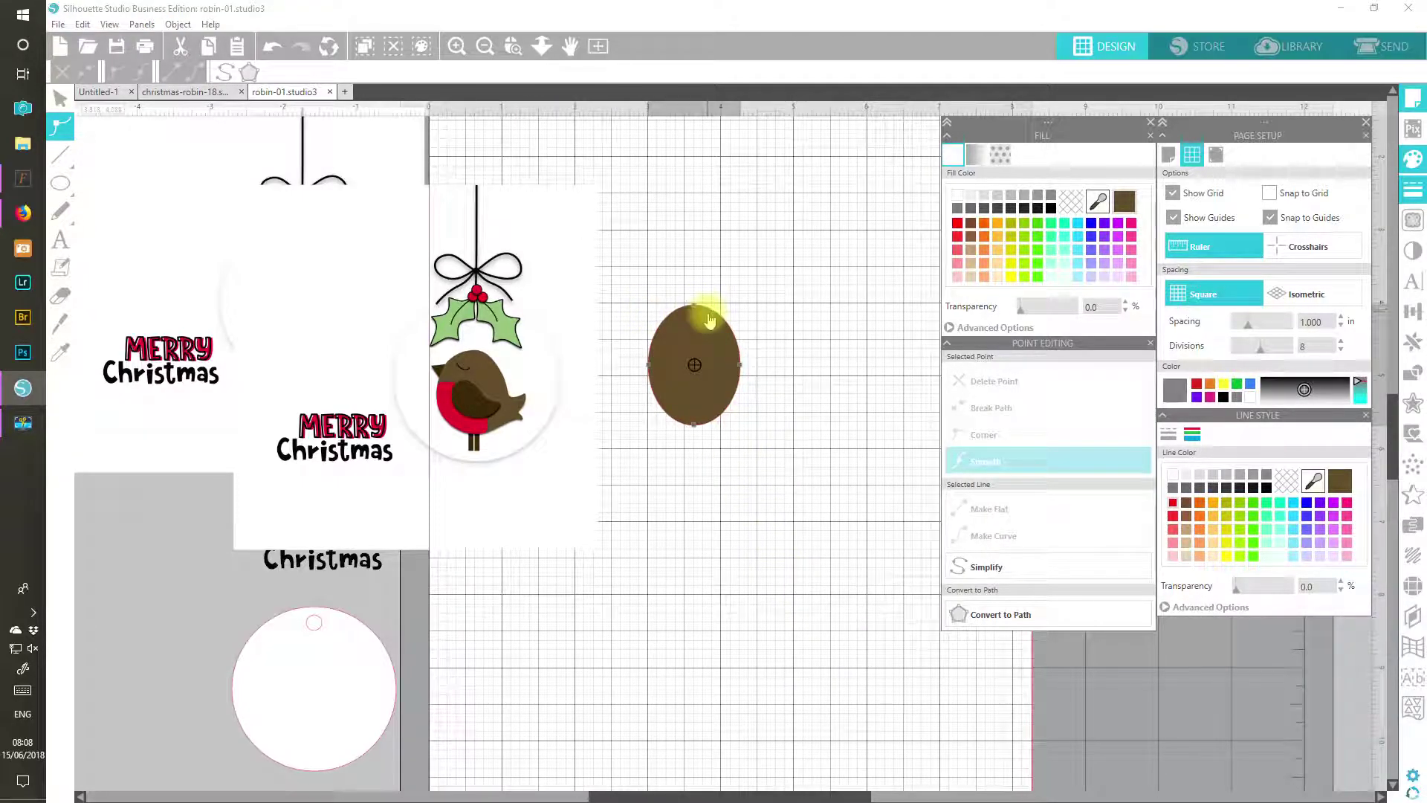
pyautogui.click(742, 366)
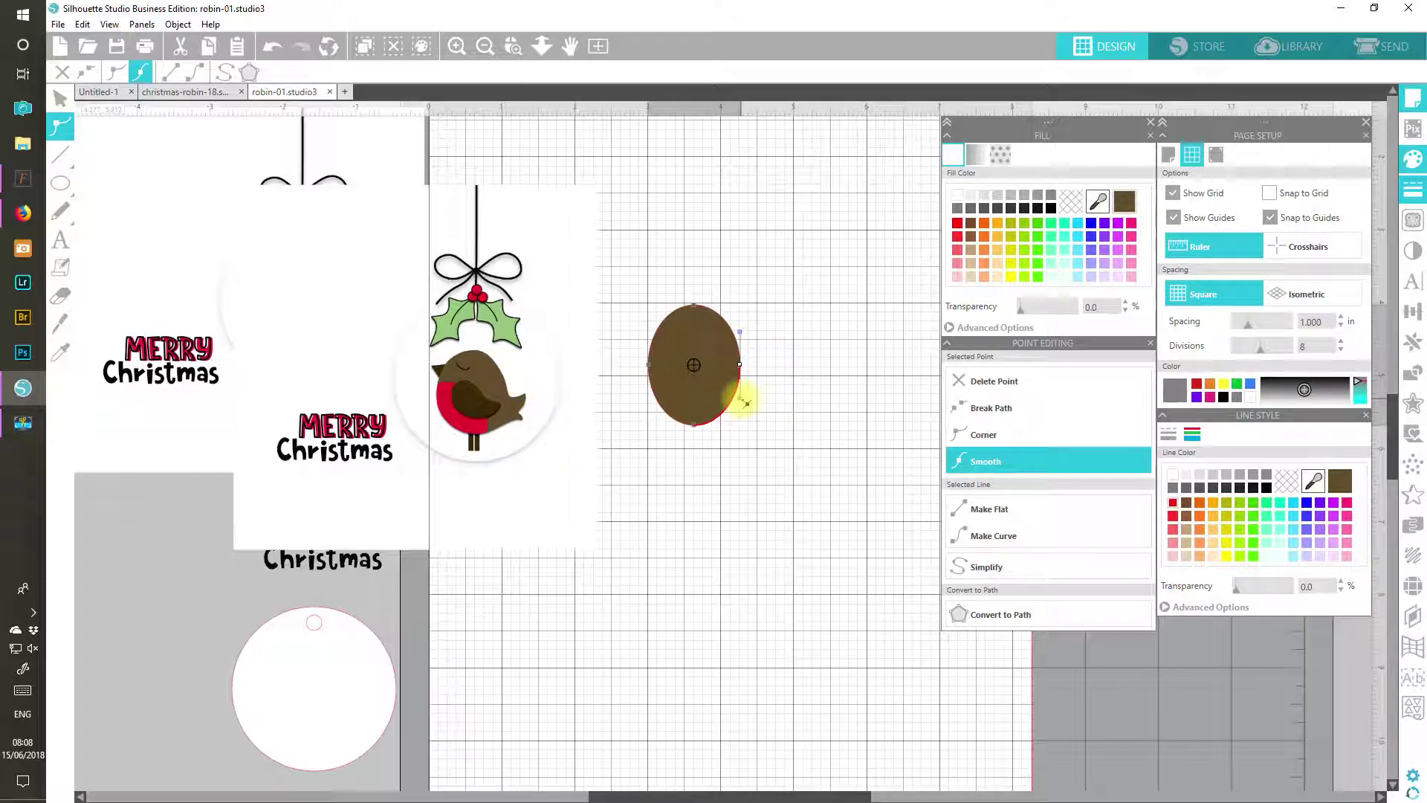
pyautogui.moveTo(746, 403); pyautogui.dragTo(773, 364)
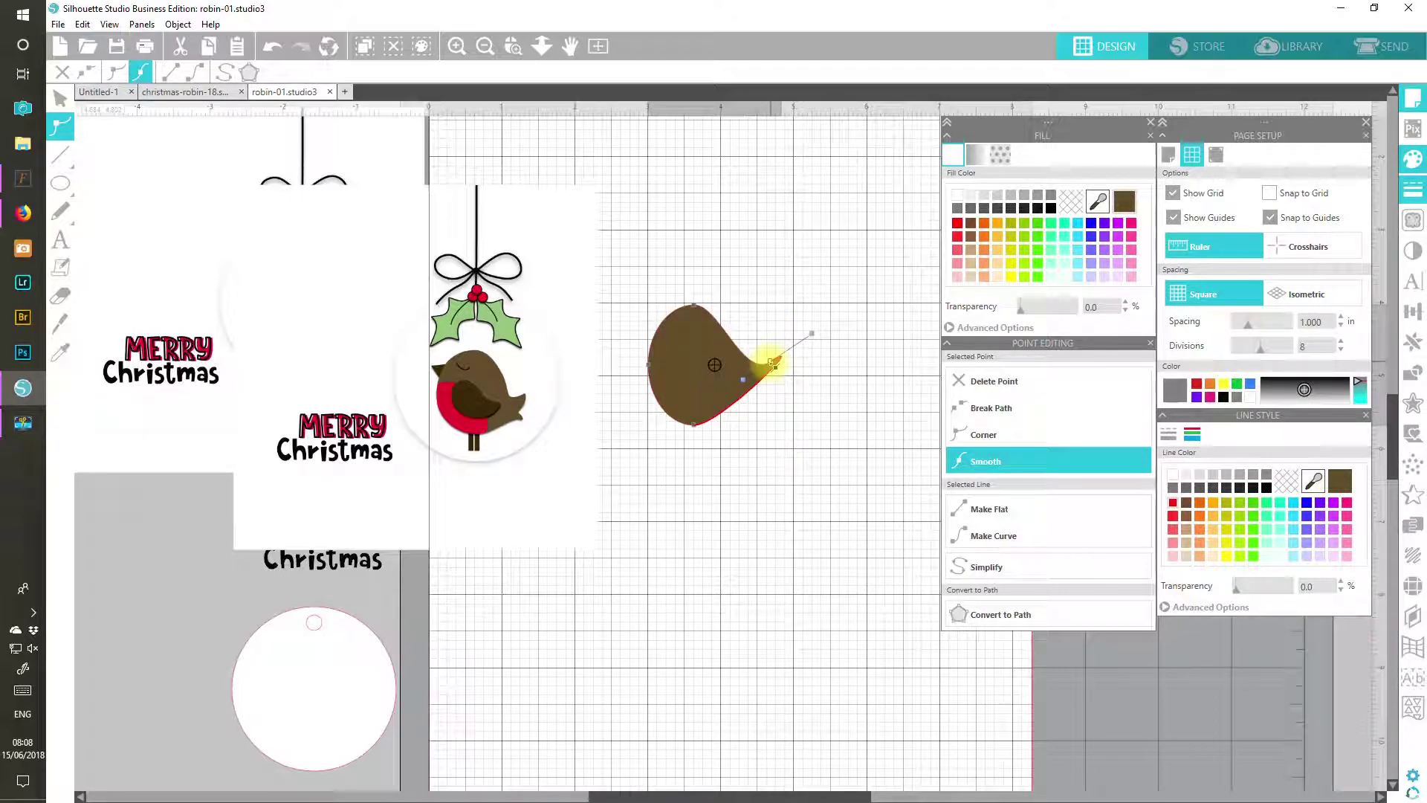
pyautogui.click(697, 426)
pyautogui.moveTo(695, 423); pyautogui.dragTo(767, 431)
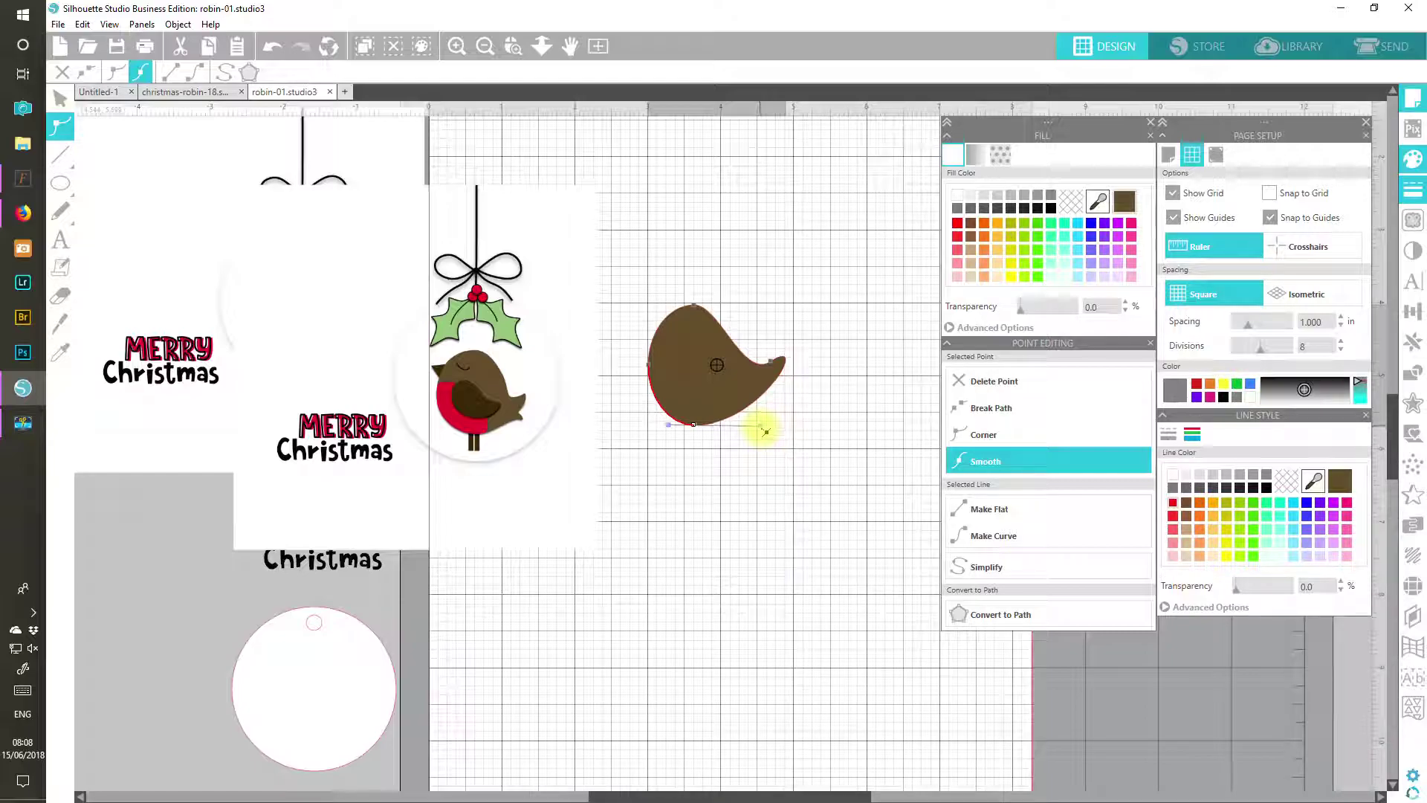
# Step: Round out the robin's head and breast by adjusting the upper, left and lower points of the body outline
pyautogui.click(695, 307)
pyautogui.moveTo(720, 306)
pyautogui.mouseDown()
pyautogui.moveTo(741, 310)
pyautogui.moveTo(658, 303)
pyautogui.moveTo(745, 303)
pyautogui.mouseUp()
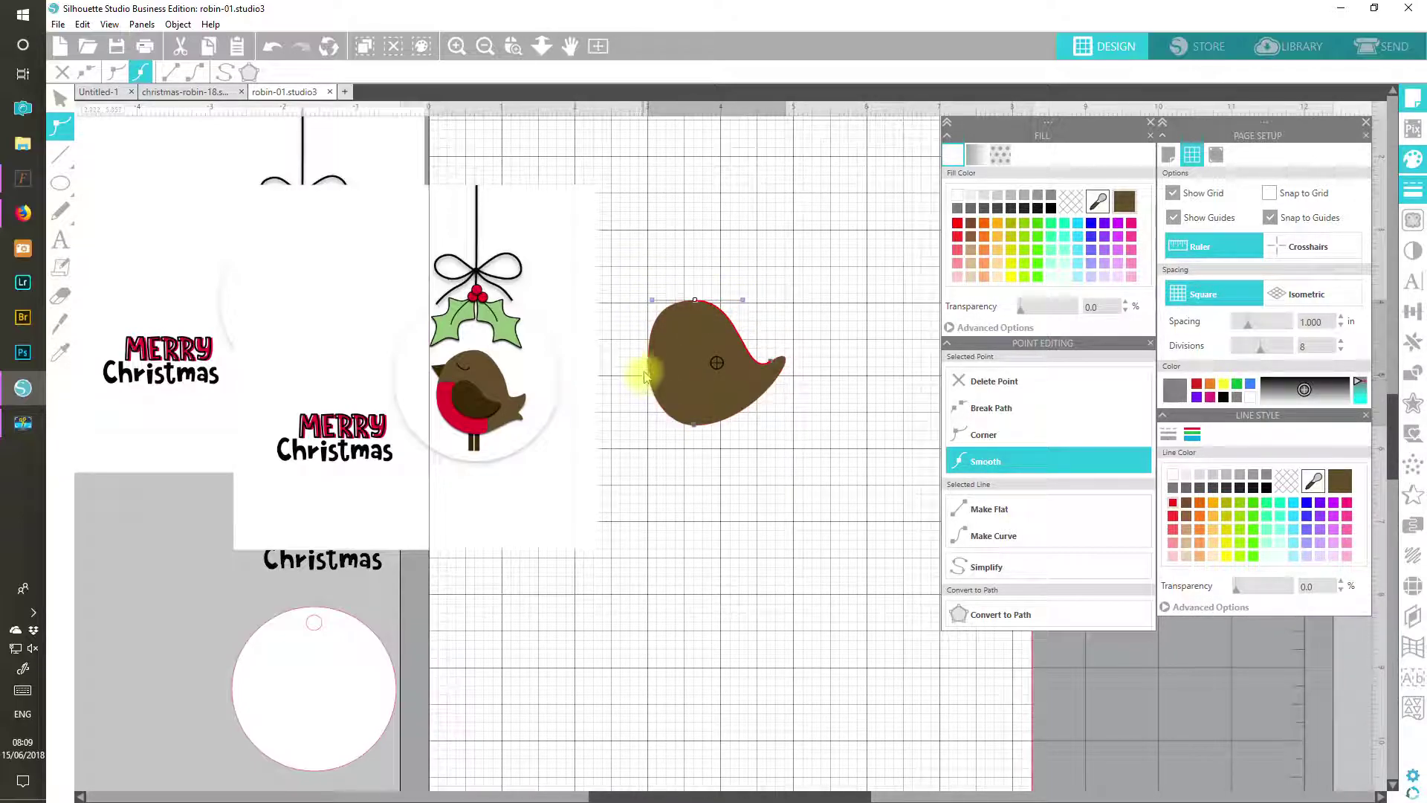
pyautogui.moveTo(653, 369); pyautogui.dragTo(644, 368)
pyautogui.moveTo(703, 305); pyautogui.dragTo(698, 296)
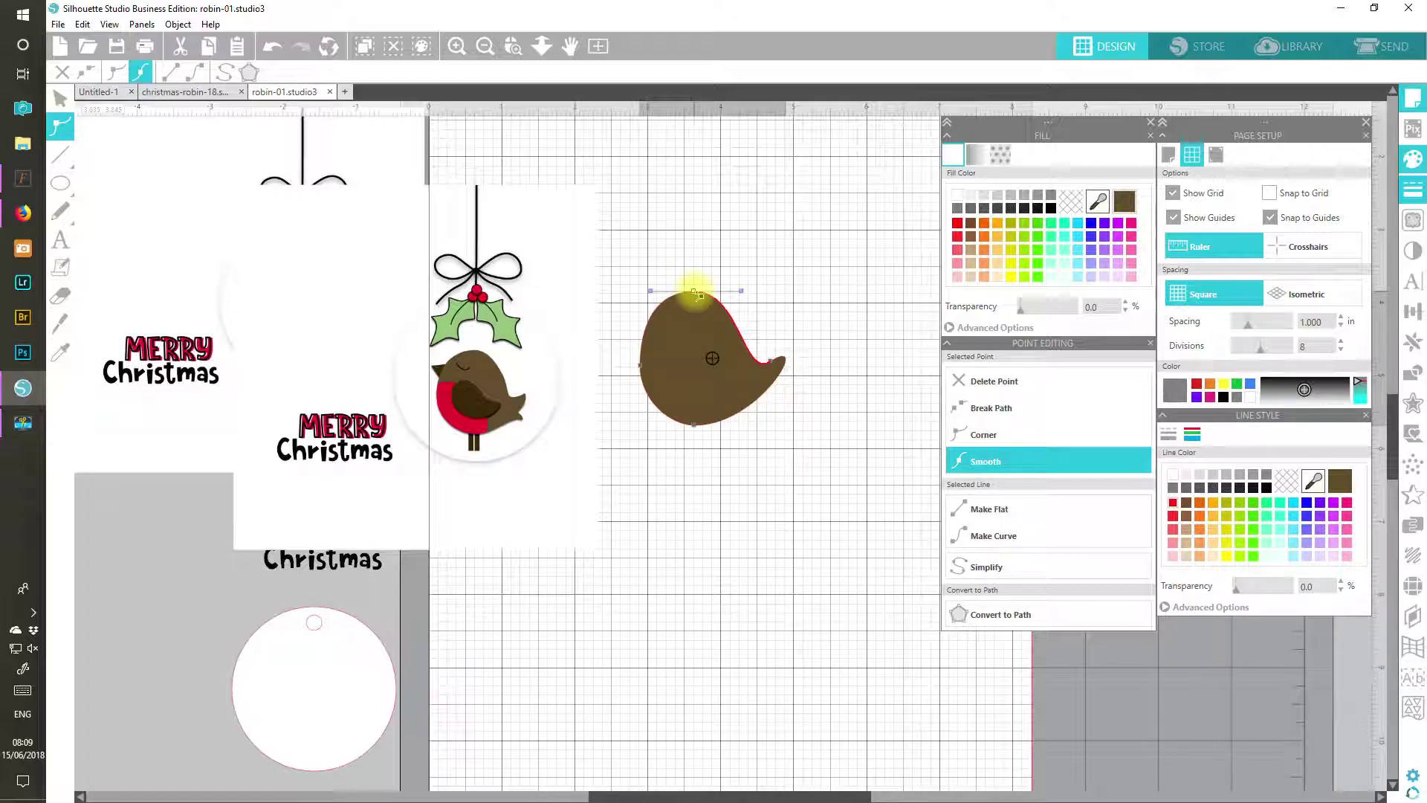
pyautogui.click(644, 370)
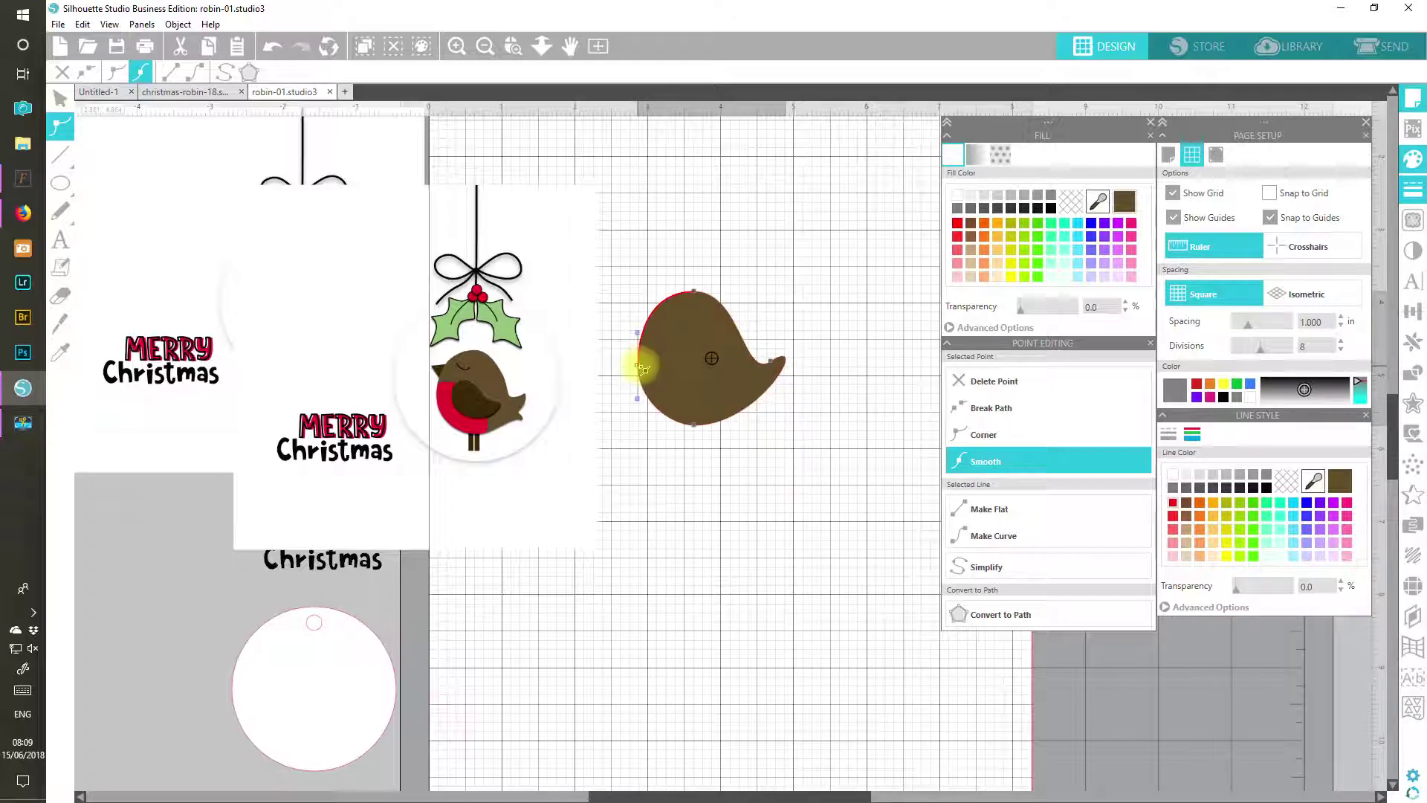
pyautogui.click(695, 426)
pyautogui.moveTo(697, 429); pyautogui.dragTo(696, 426)
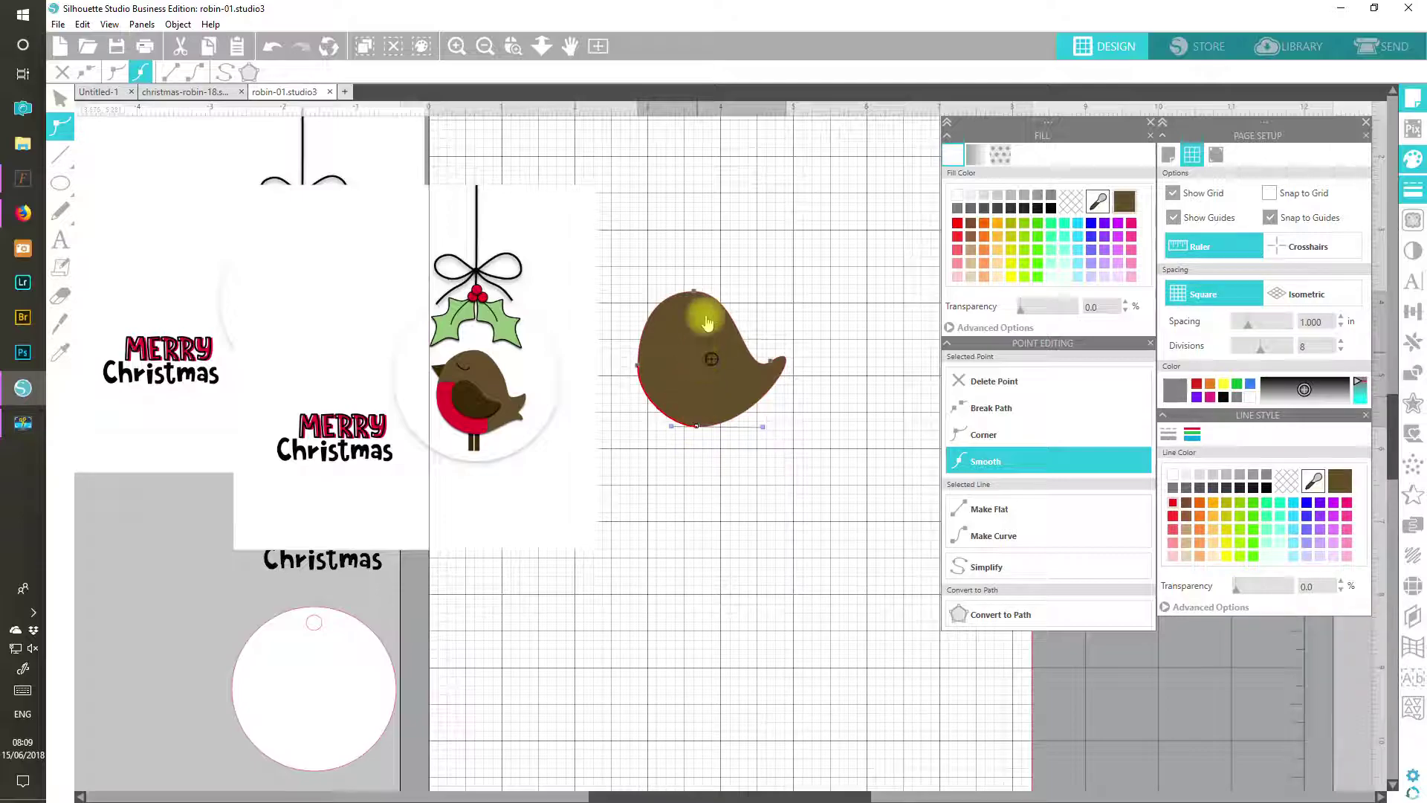
pyautogui.click(696, 289)
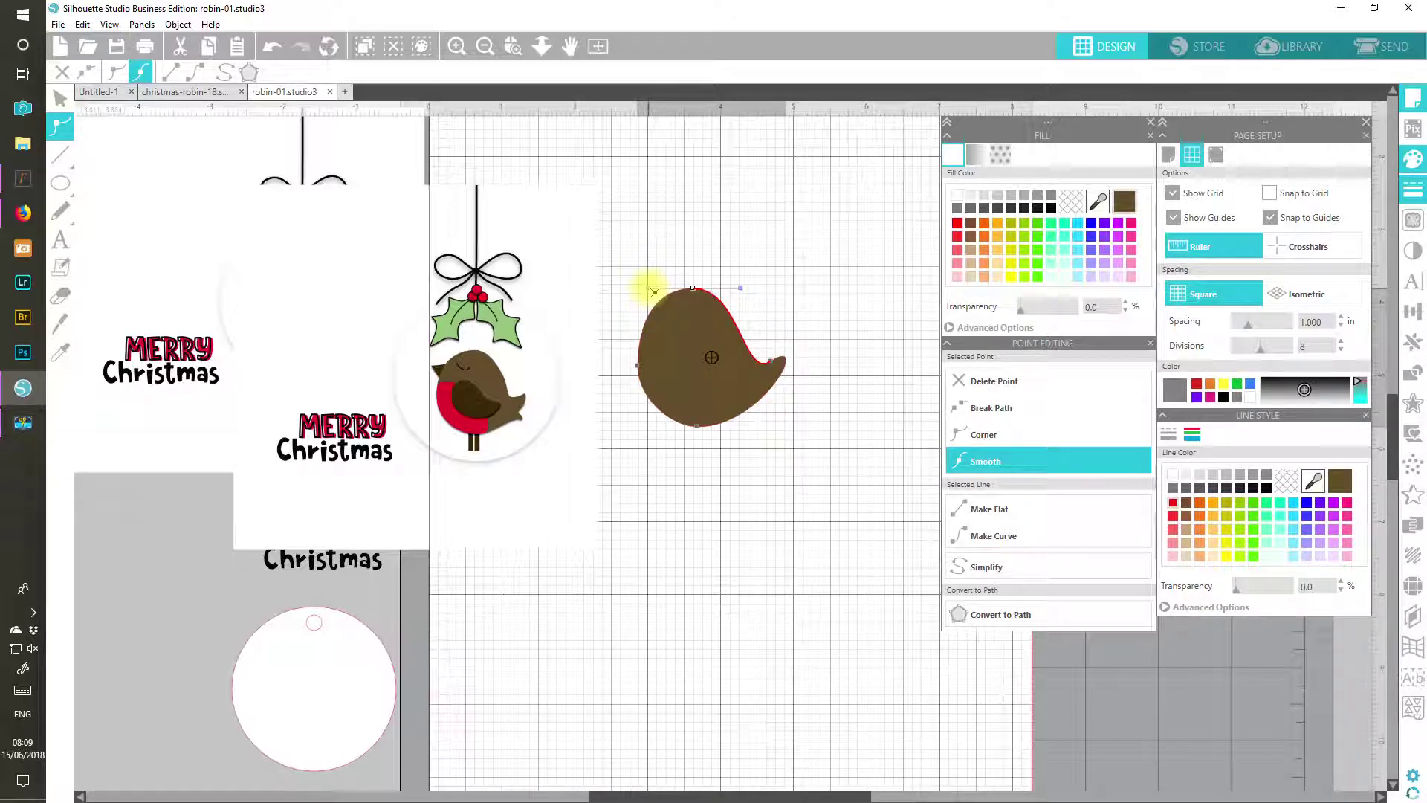
# Step: Adjust the tail point and add a smooth point on the underside of the body outline near the tail
pyautogui.click(773, 362)
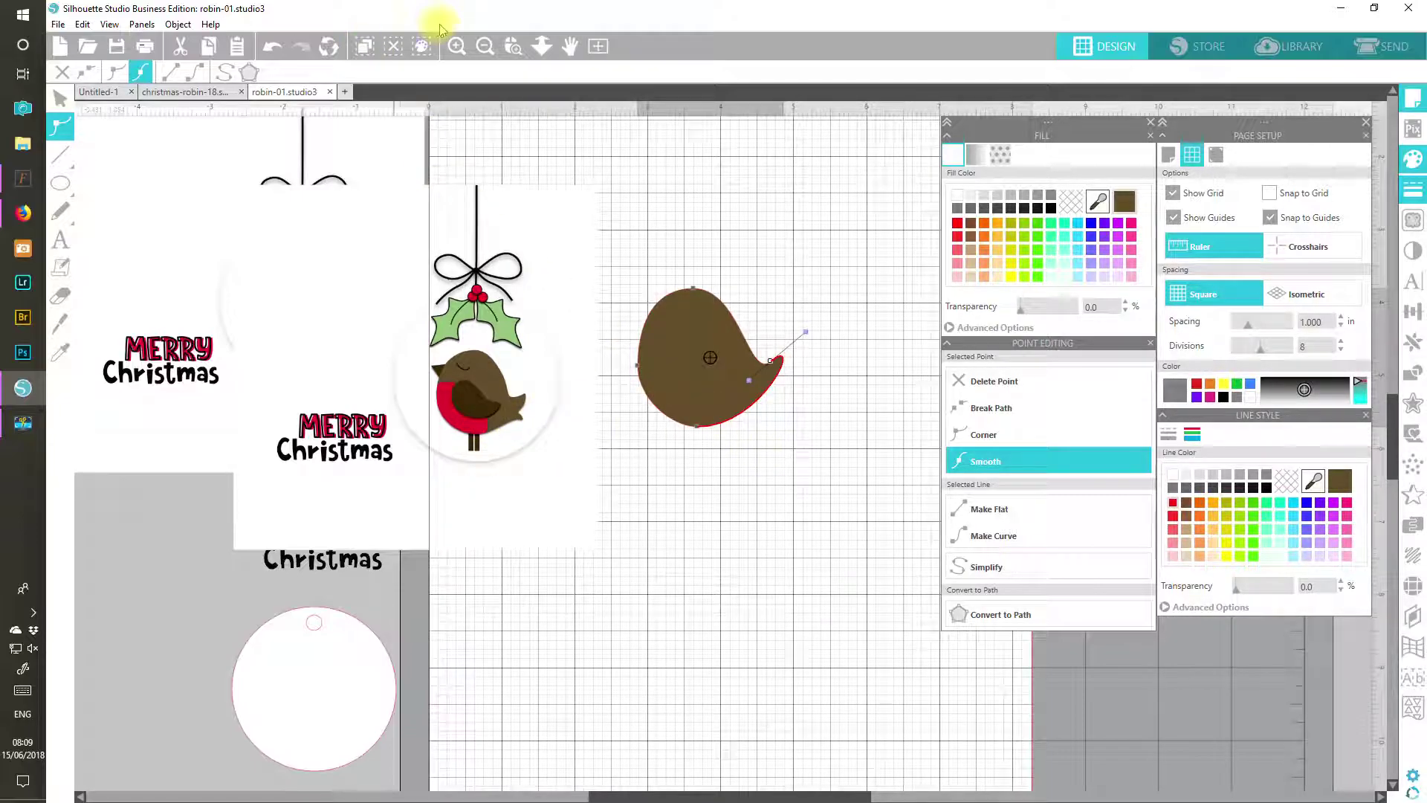
pyautogui.click(457, 47)
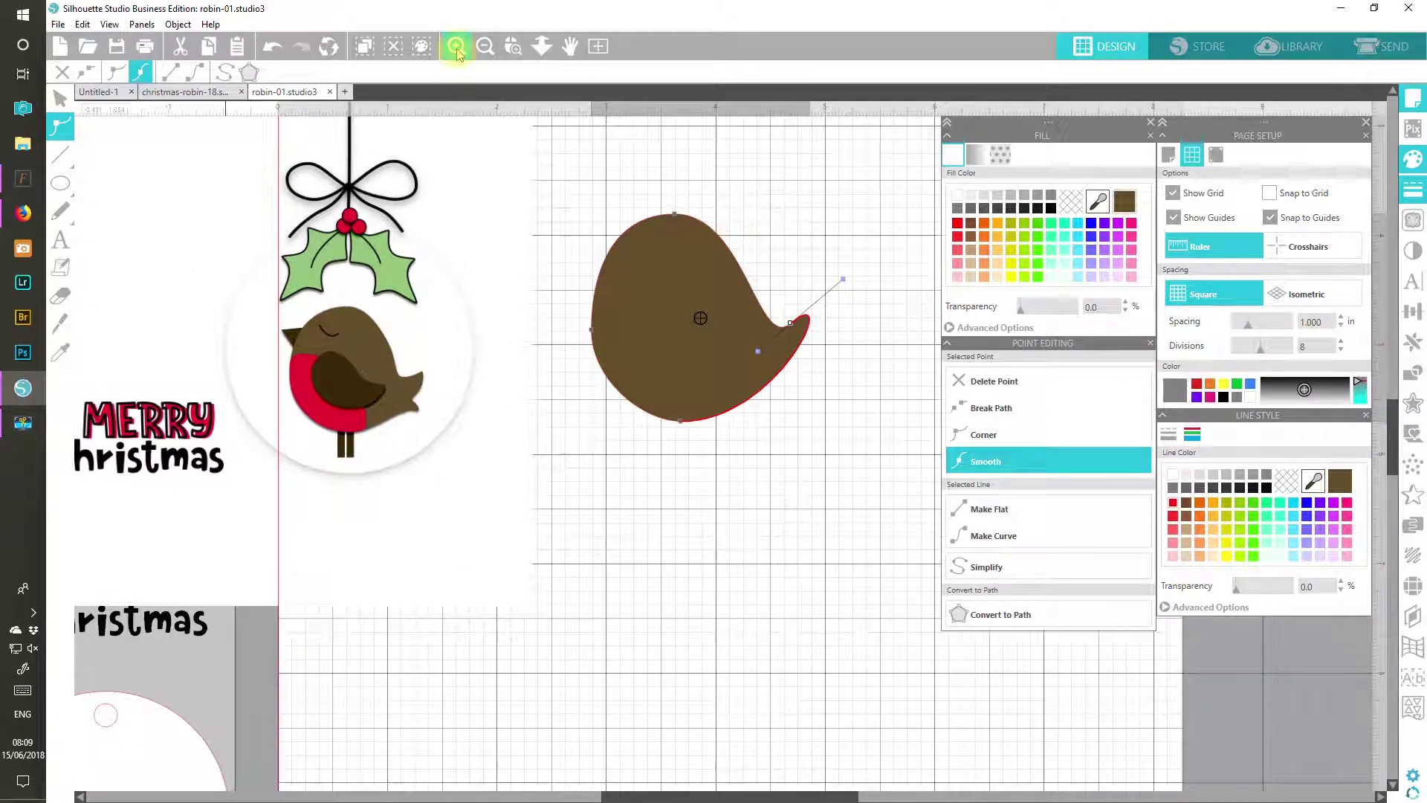
pyautogui.click(456, 47)
pyautogui.moveTo(671, 796); pyautogui.dragTo(694, 795)
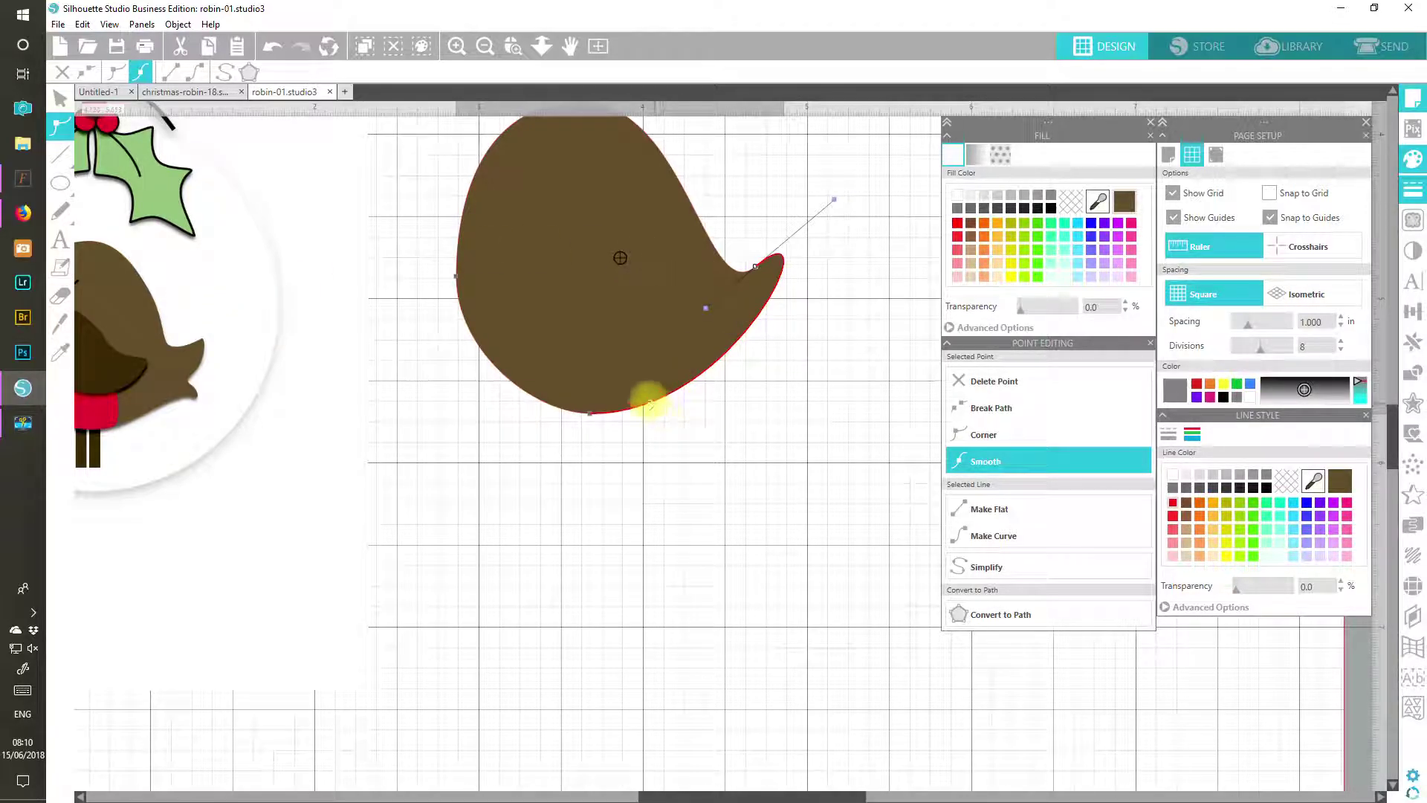
pyautogui.click(701, 374)
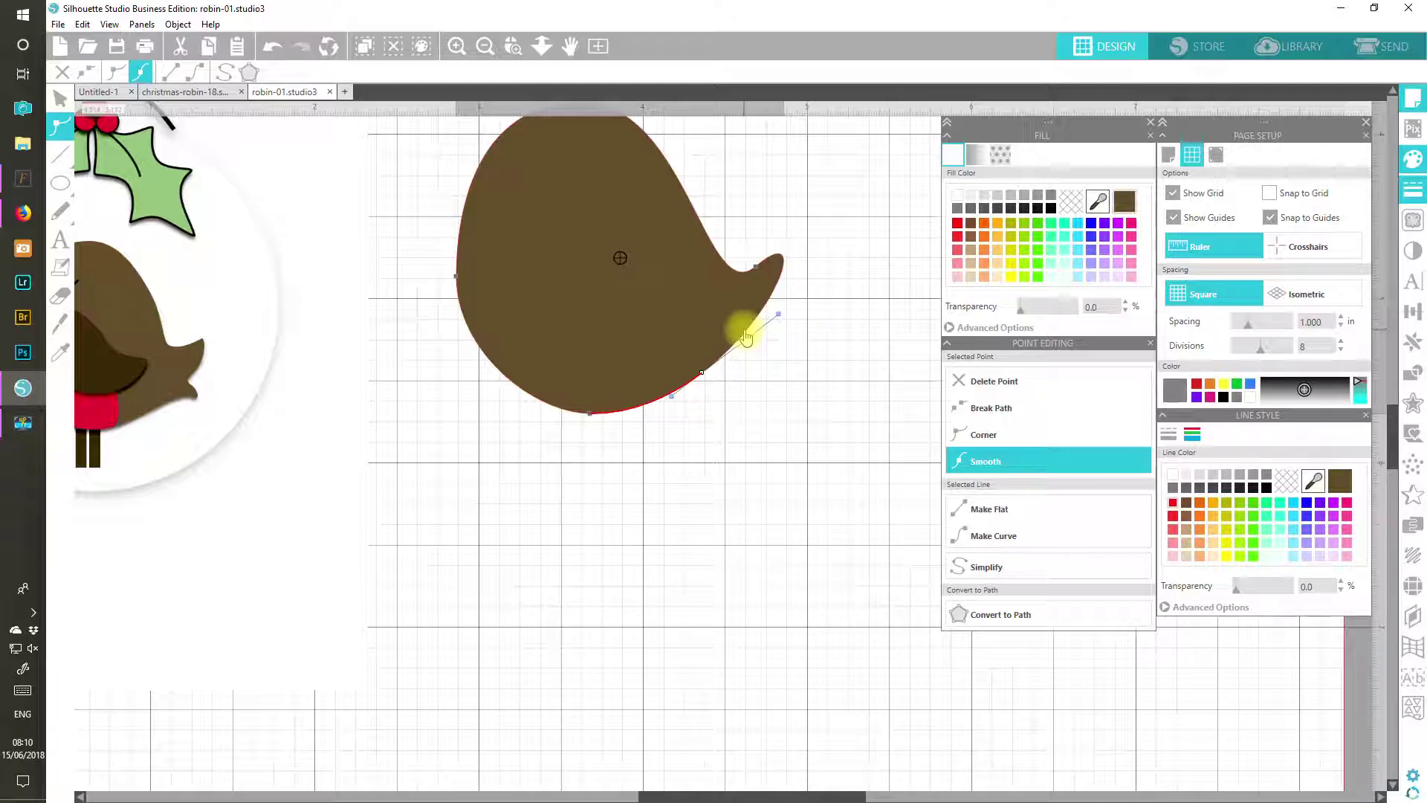
# Step: Add a point on the curve below the tail, pull it outwards as a lower feather tip, and bend the tail's end inwards
pyautogui.click(745, 333)
pyautogui.moveTo(746, 335); pyautogui.dragTo(760, 367)
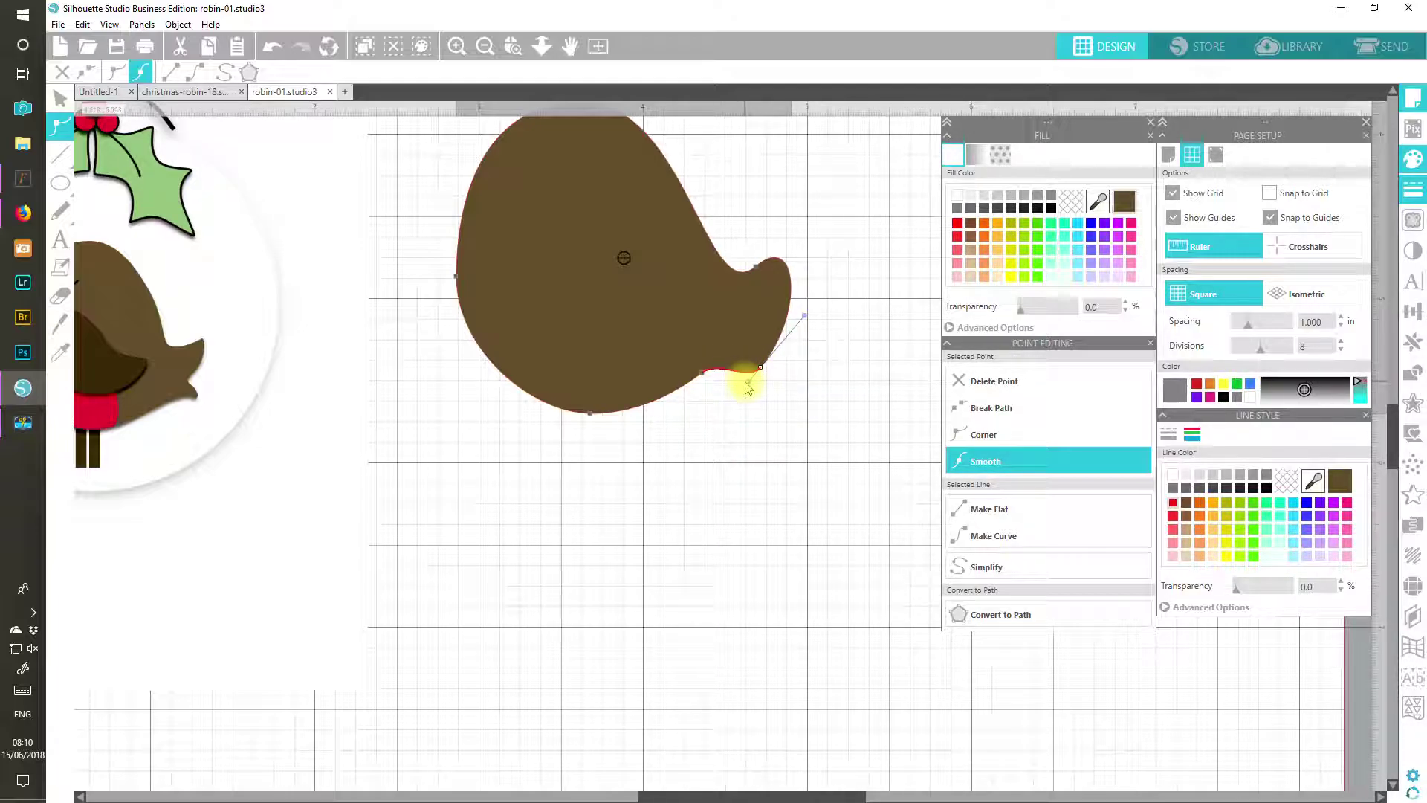
pyautogui.click(796, 313)
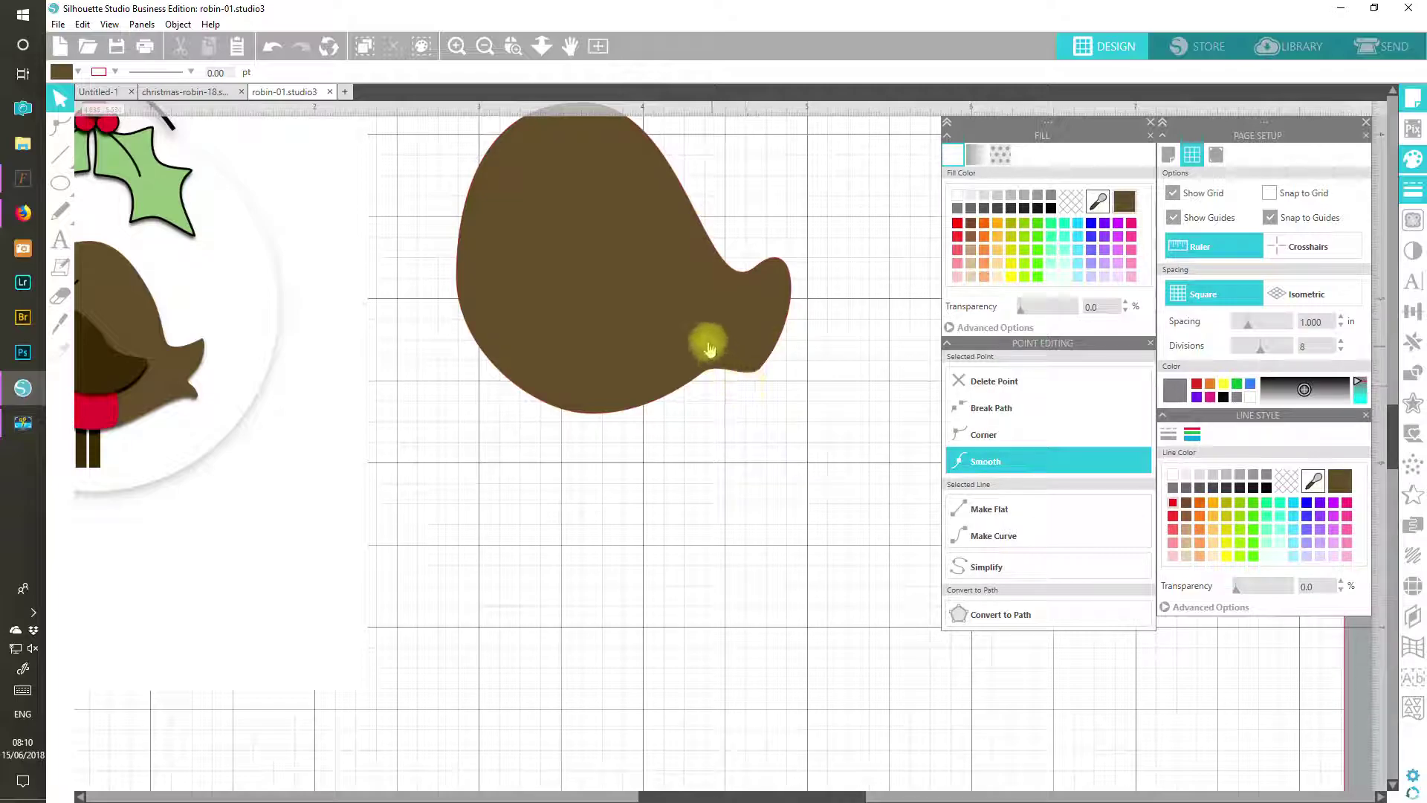
pyautogui.click(272, 47)
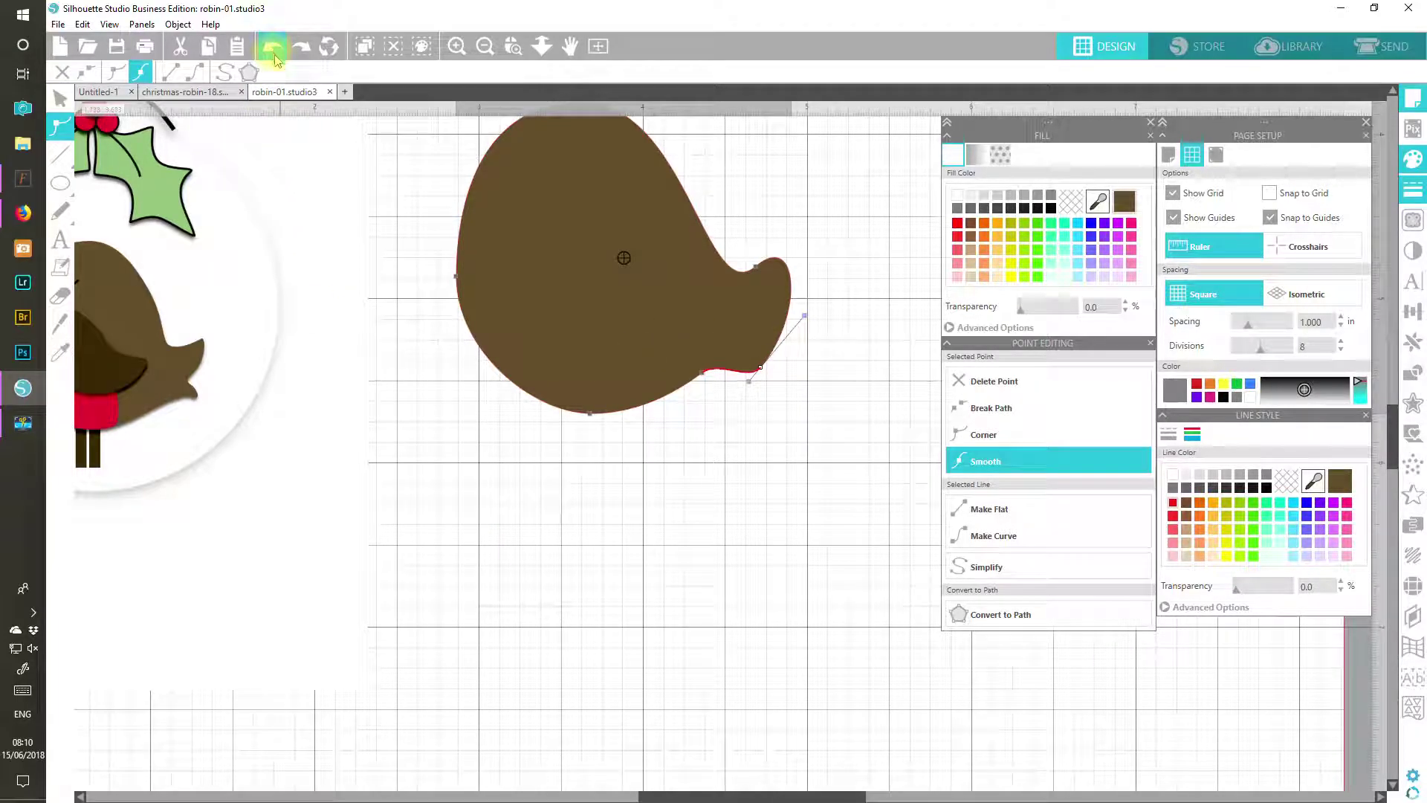
pyautogui.moveTo(809, 318); pyautogui.dragTo(736, 327)
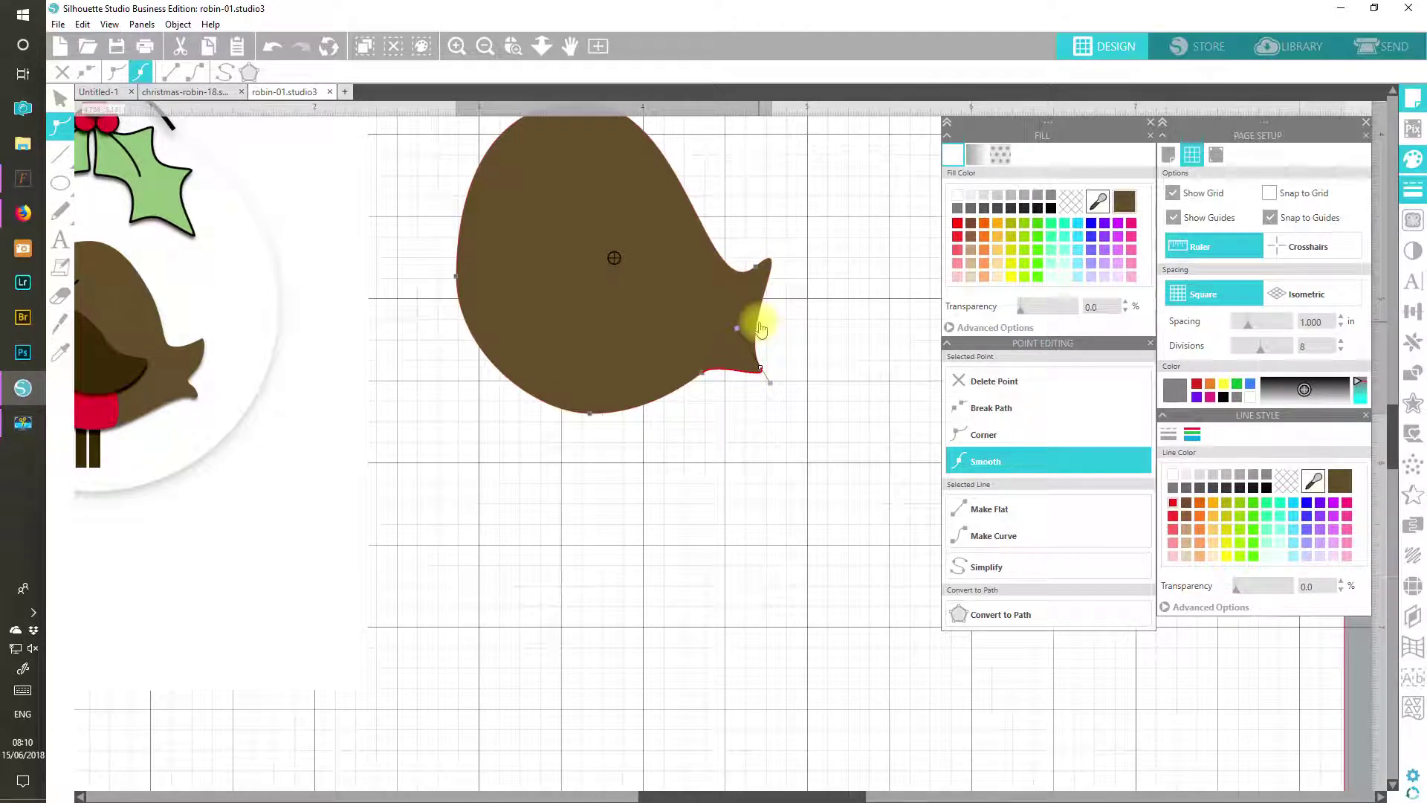
# Step: Form a forked tail by reshaping the upper feather, pulling a notch into the tail's end, and raising the lower feather tip
pyautogui.click(757, 268)
pyautogui.moveTo(806, 233); pyautogui.dragTo(808, 223)
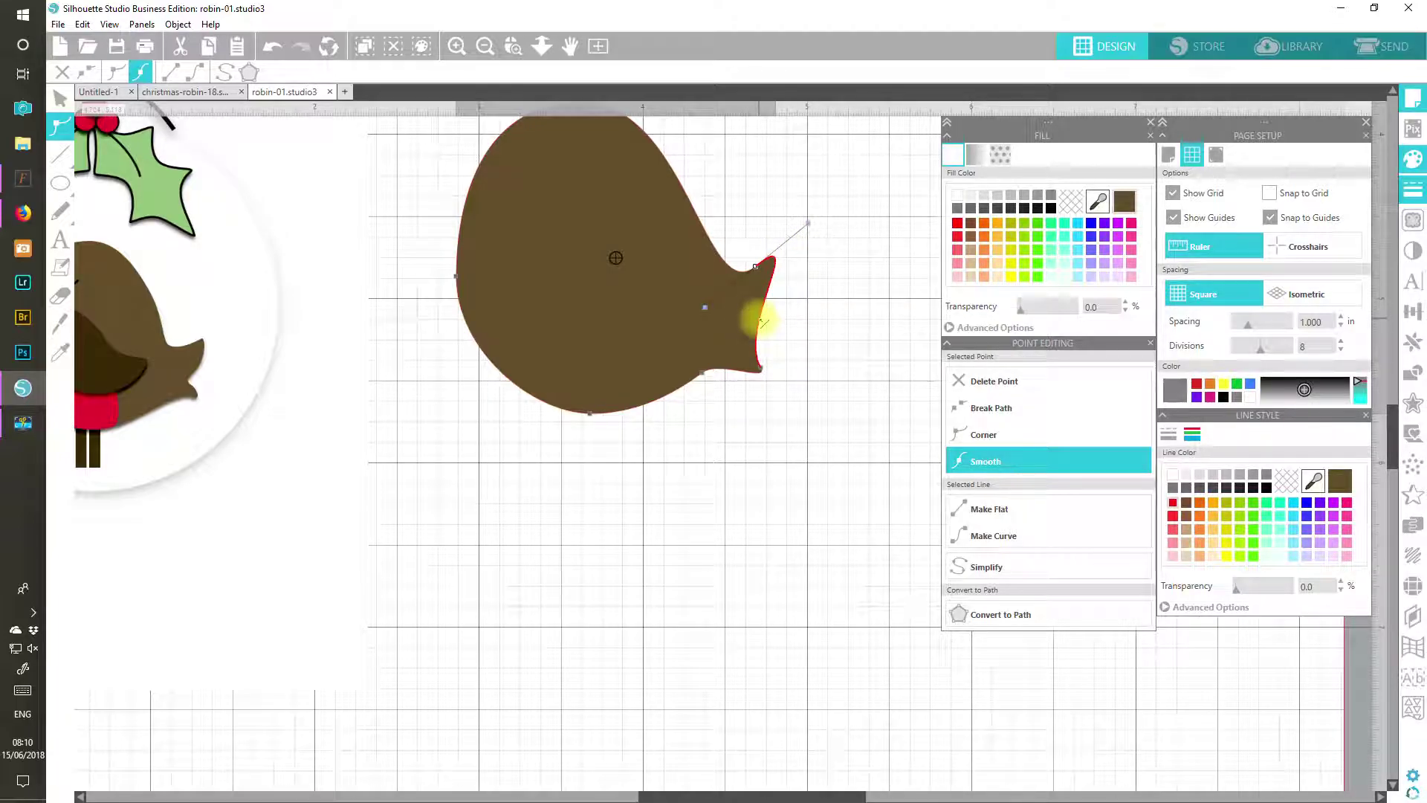
pyautogui.moveTo(760, 321)
pyautogui.mouseDown()
pyautogui.moveTo(747, 317)
pyautogui.moveTo(780, 293)
pyautogui.moveTo(776, 317)
pyautogui.mouseUp()
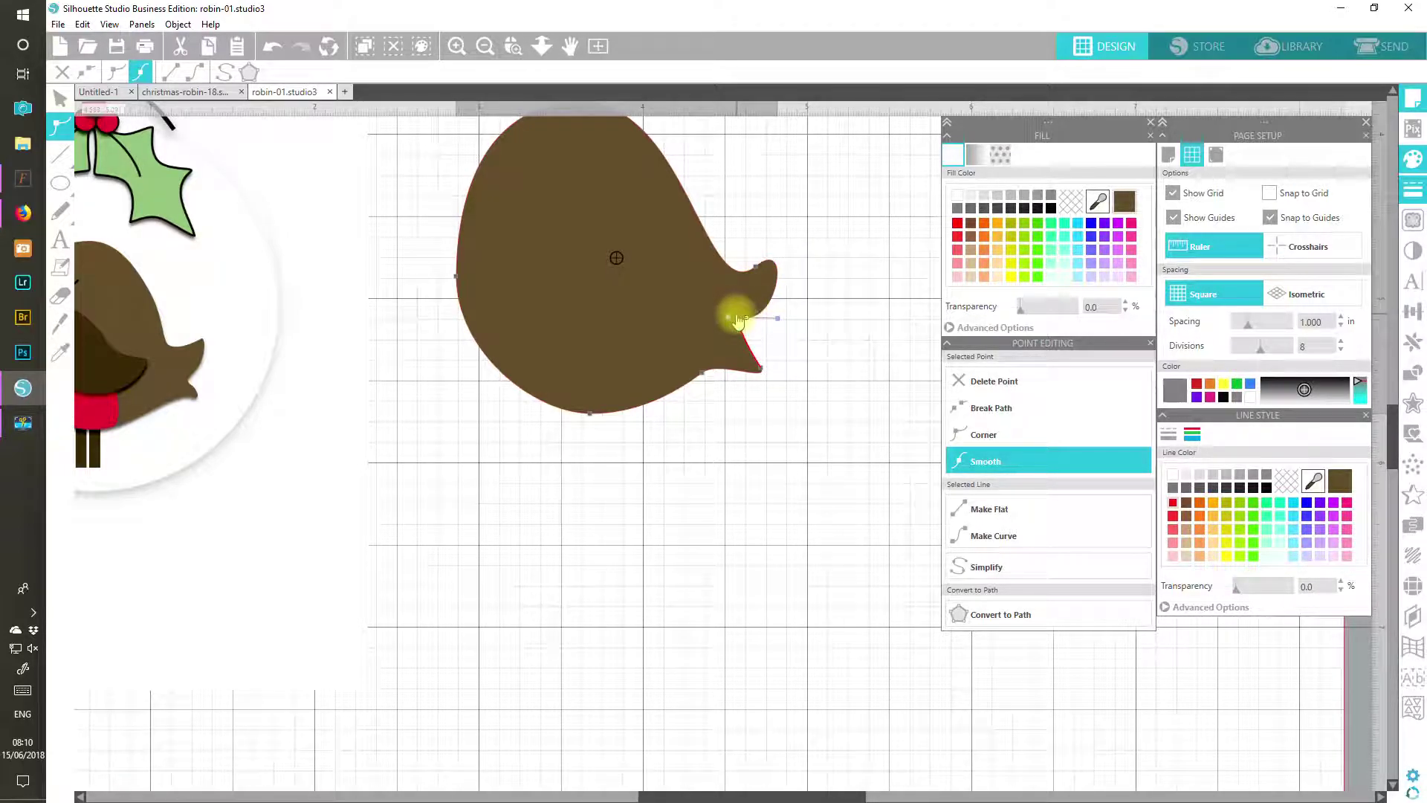
pyautogui.moveTo(732, 320); pyautogui.dragTo(716, 317)
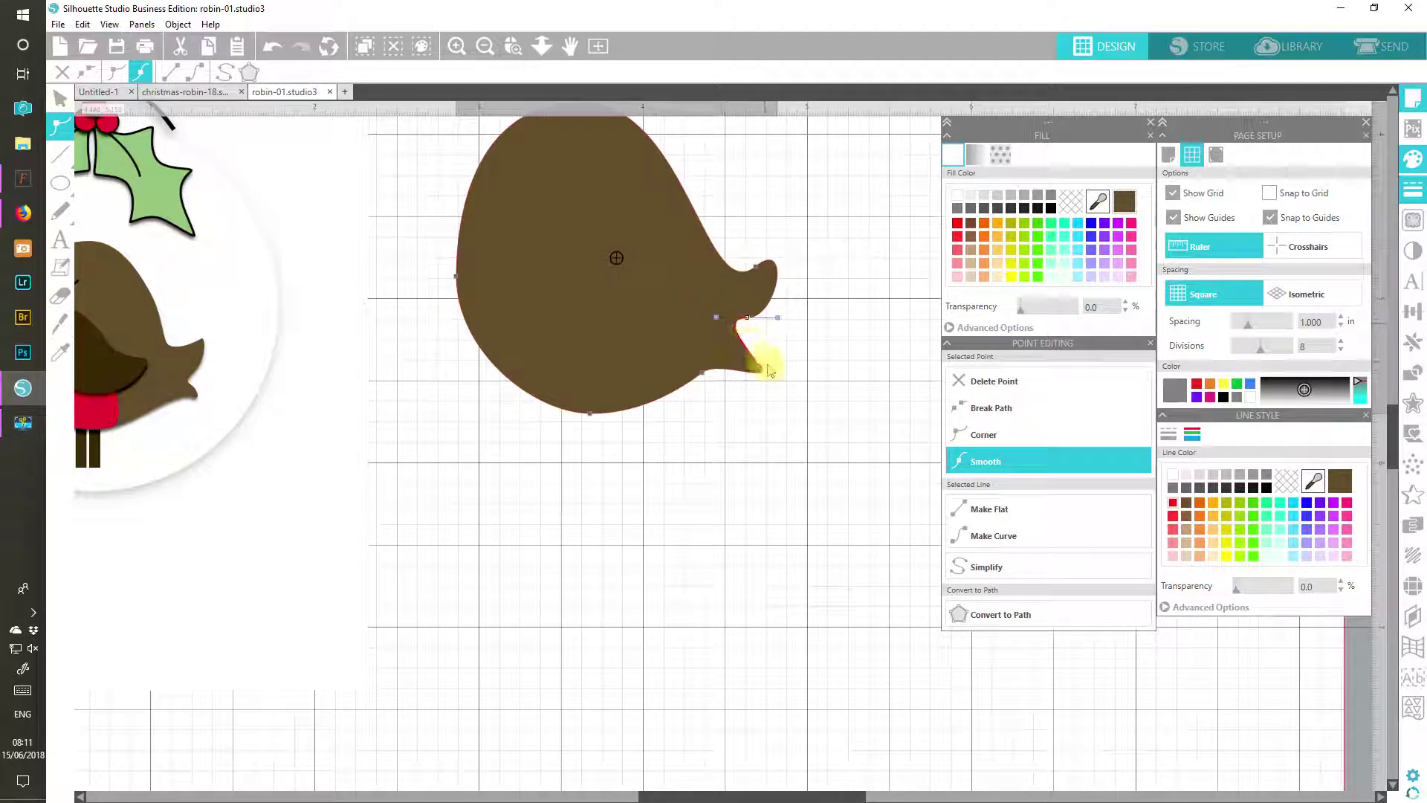
pyautogui.moveTo(766, 371); pyautogui.dragTo(772, 361)
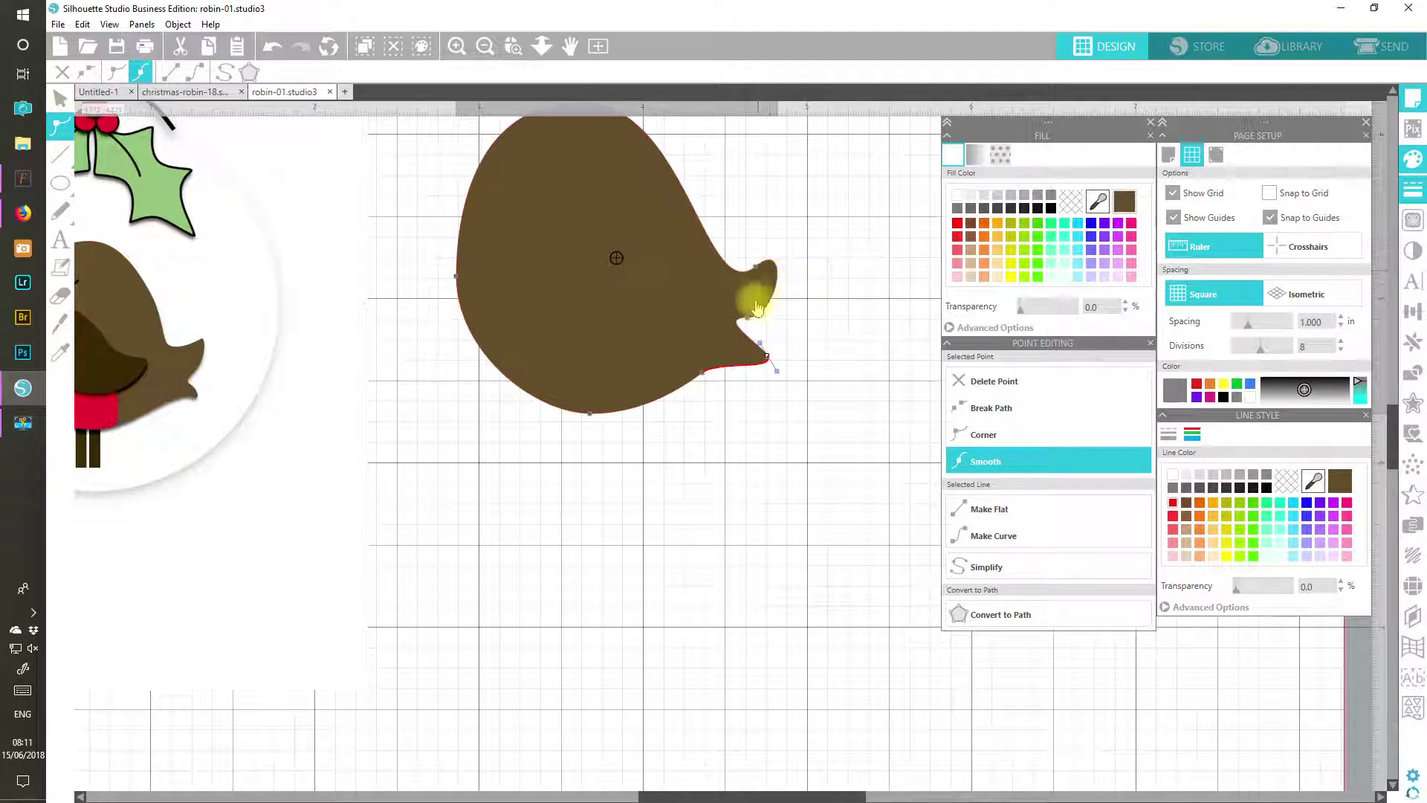
# Step: Shift the point beneath the lower tail feather towards the tail and make the belly curve beside it fuller
pyautogui.click(703, 374)
pyautogui.moveTo(706, 372); pyautogui.dragTo(739, 345)
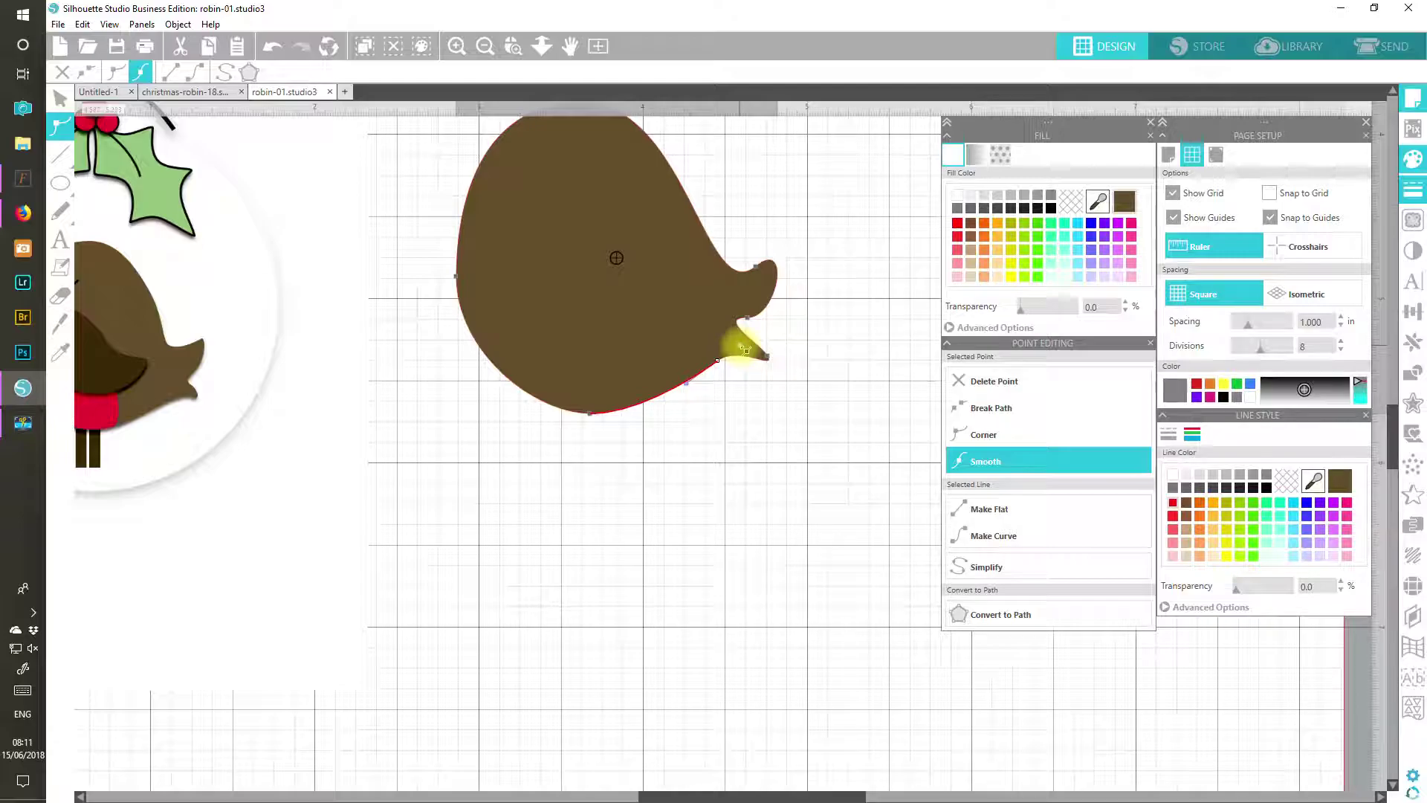
pyautogui.click(590, 413)
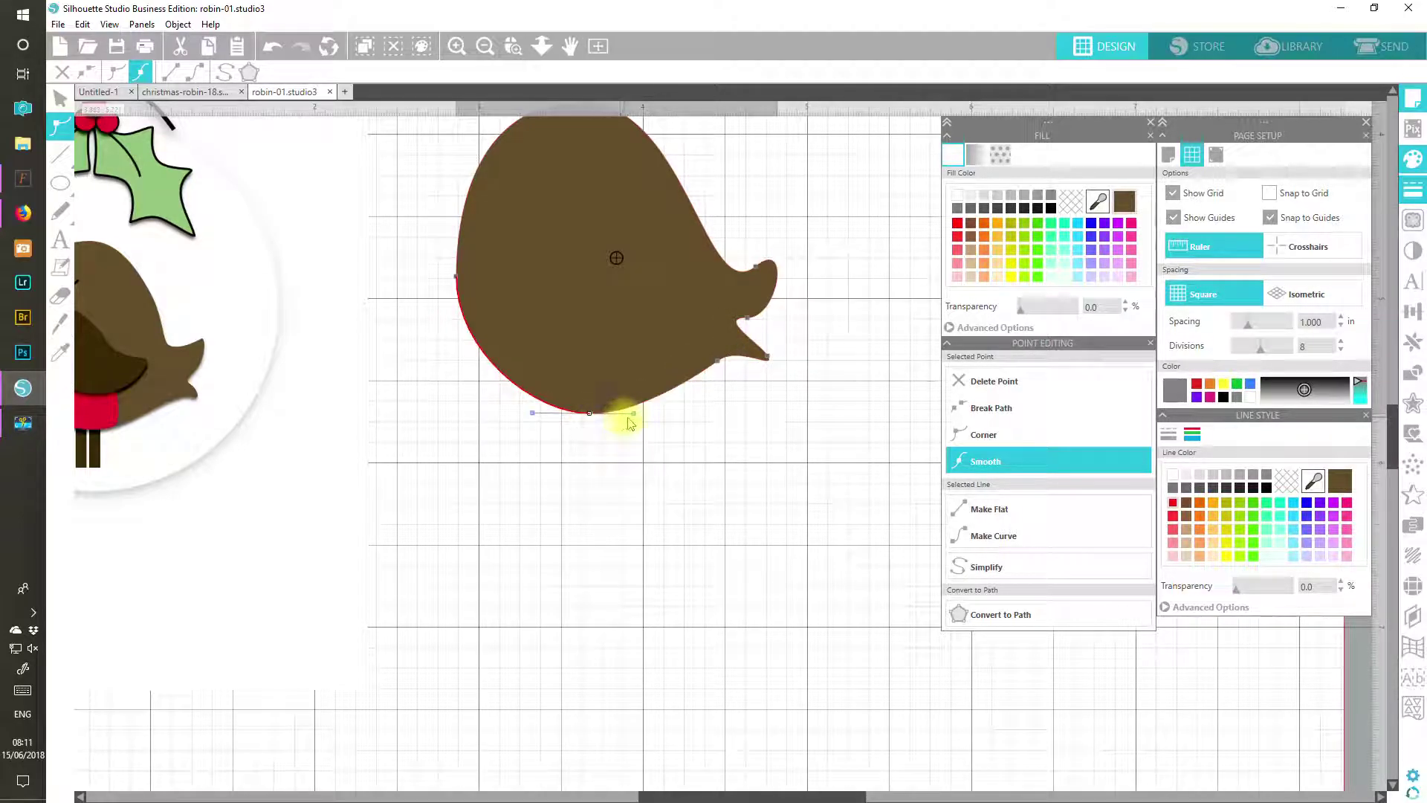
pyautogui.moveTo(633, 412); pyautogui.dragTo(652, 413)
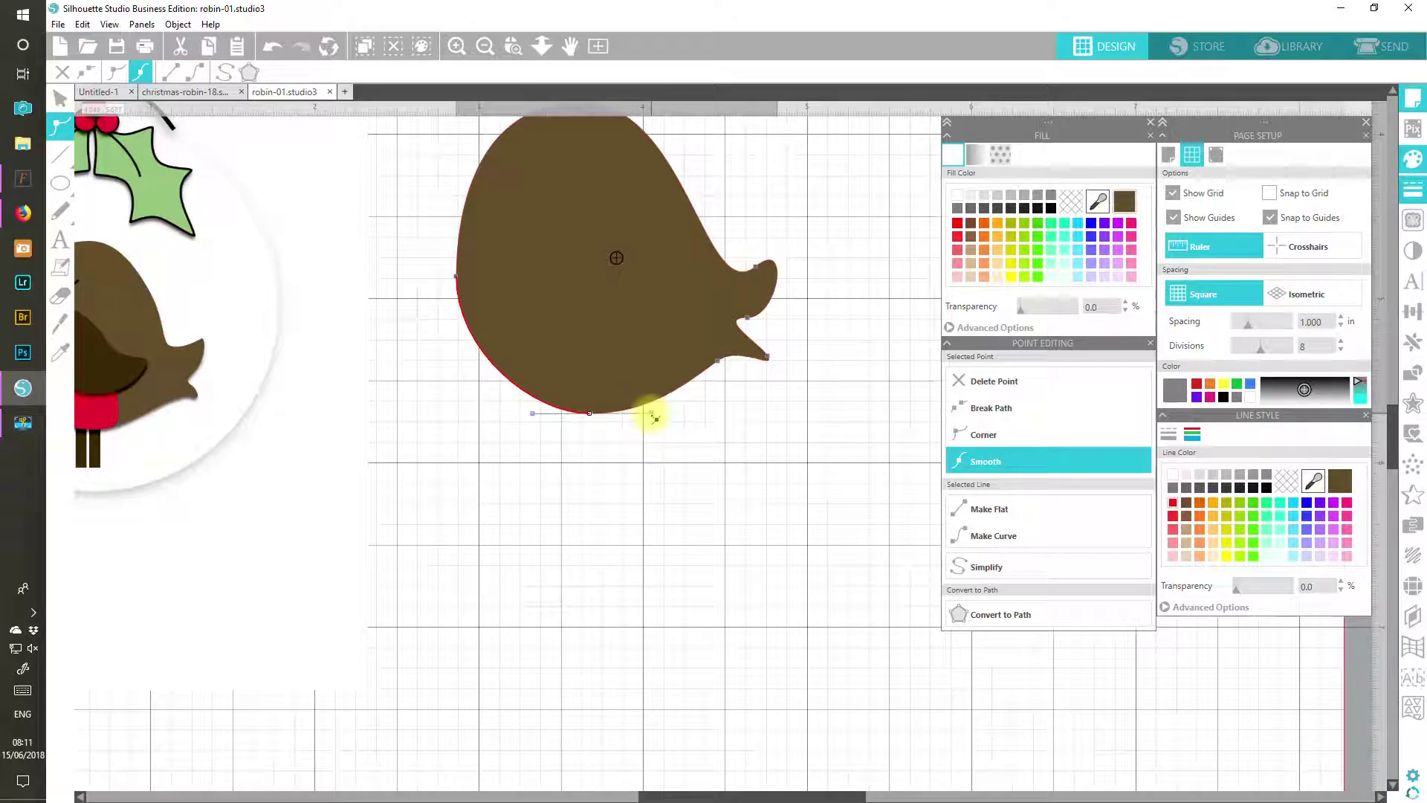
# Step: Reshape the lower tail feather's tip and convert the notch point between the feathers to a corner, adjusting its position and curve
pyautogui.click(773, 359)
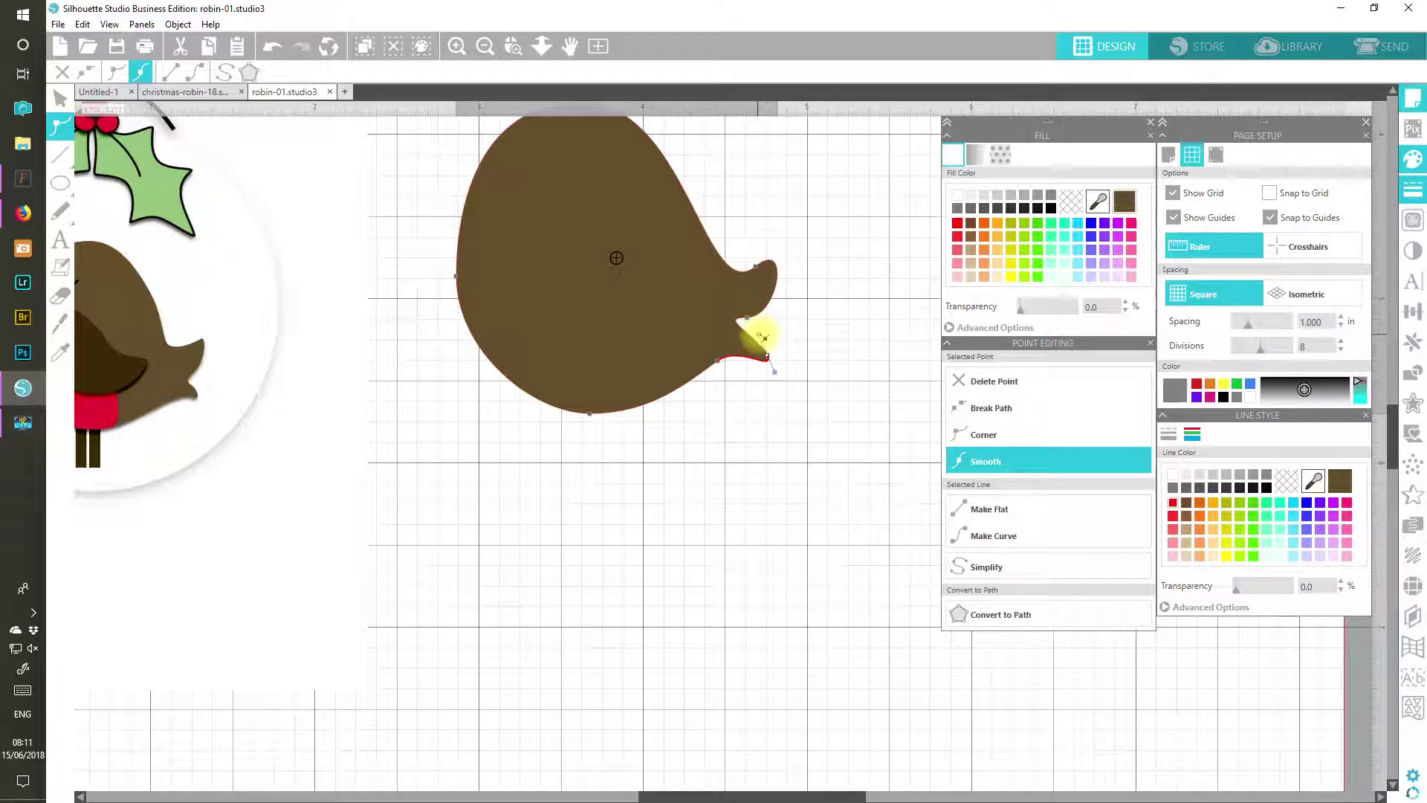
pyautogui.moveTo(778, 341)
pyautogui.mouseDown()
pyautogui.moveTo(789, 362)
pyautogui.moveTo(763, 336)
pyautogui.mouseUp()
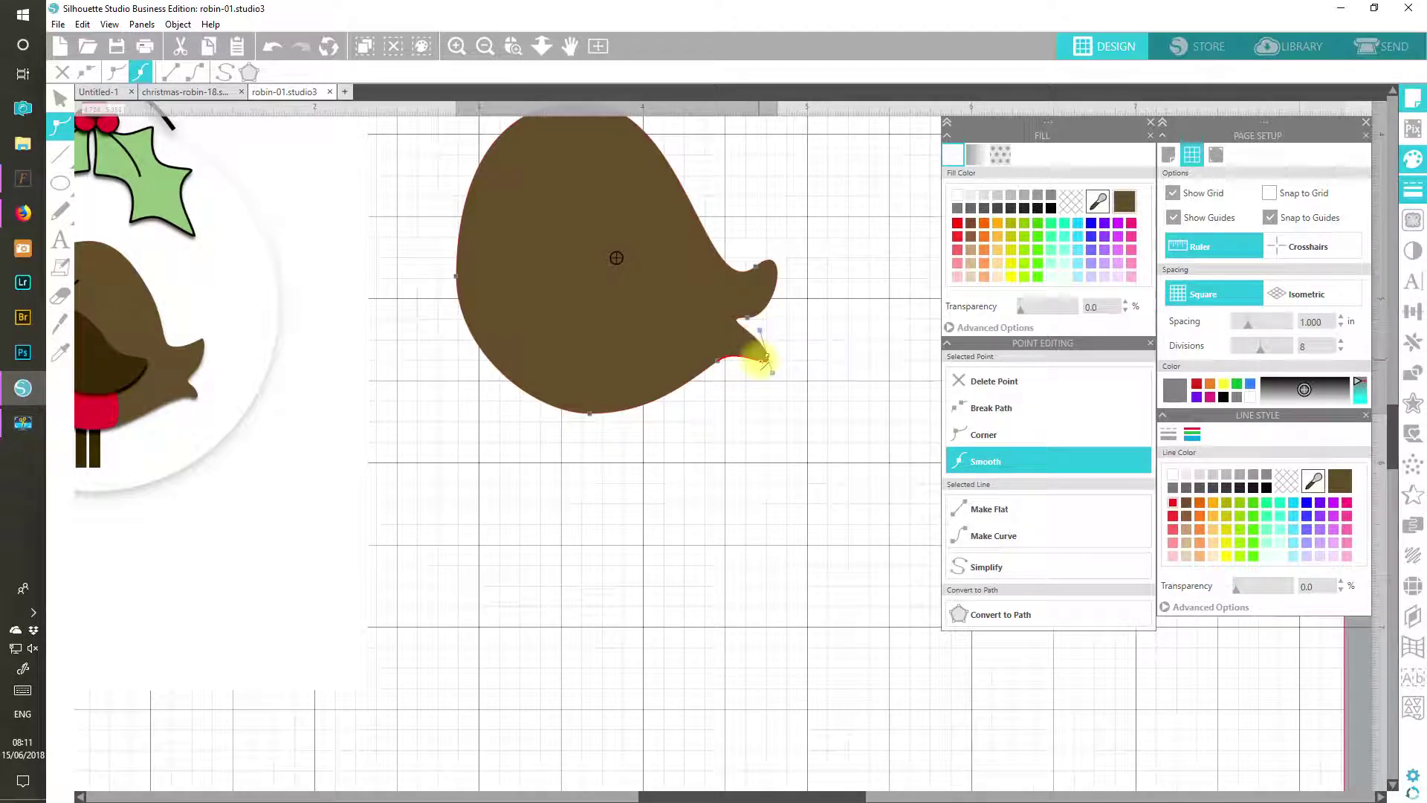
pyautogui.moveTo(770, 359); pyautogui.dragTo(768, 358)
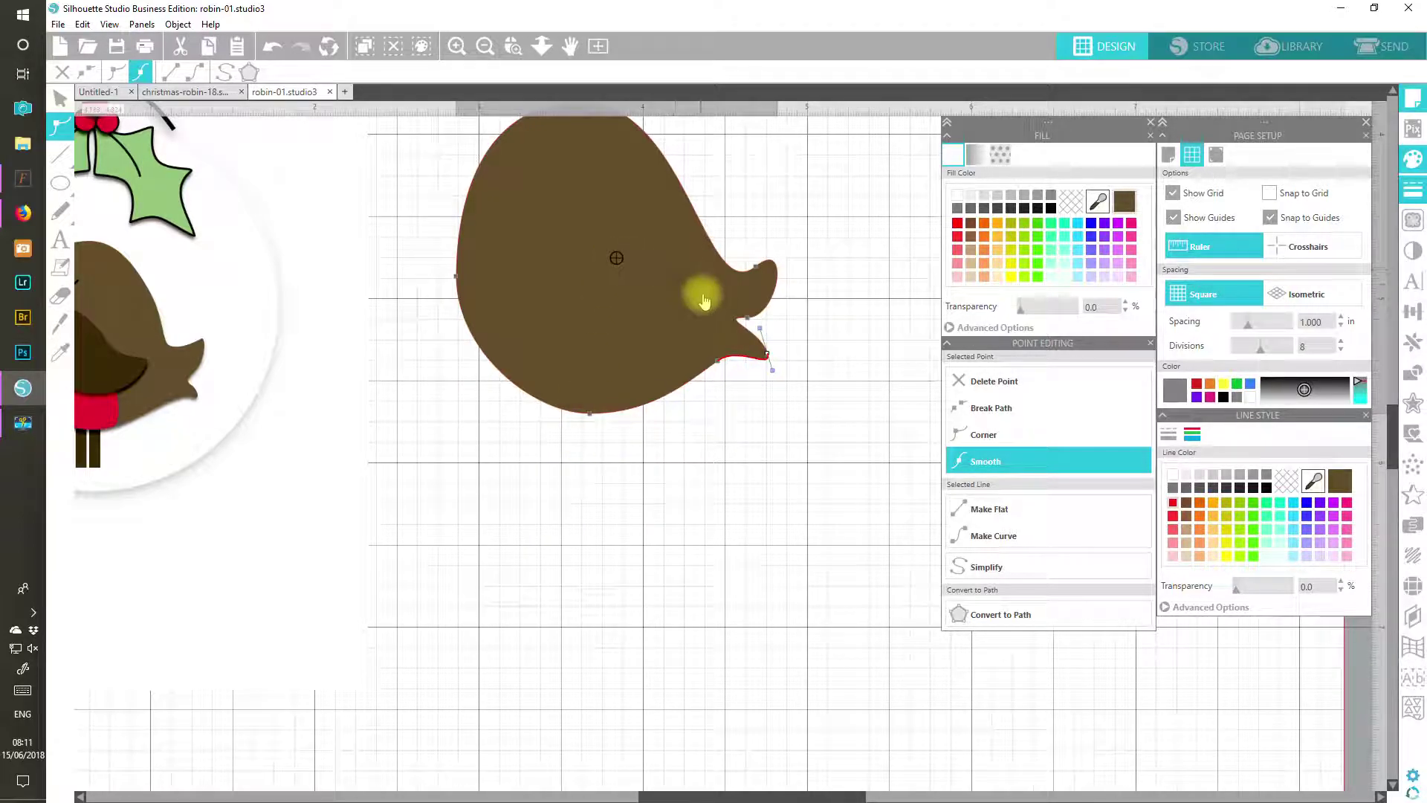
pyautogui.moveTo(748, 320); pyautogui.dragTo(714, 322)
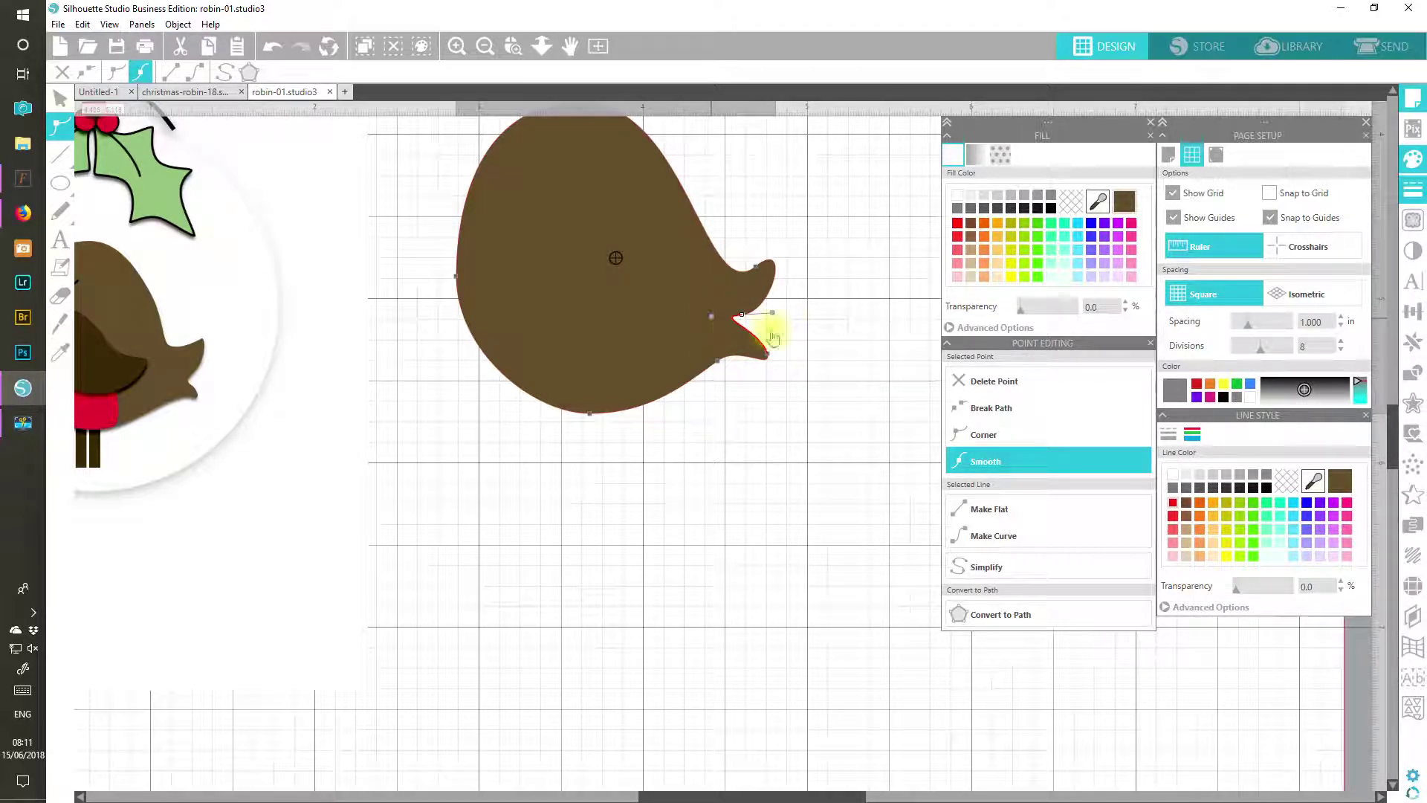
pyautogui.click(986, 434)
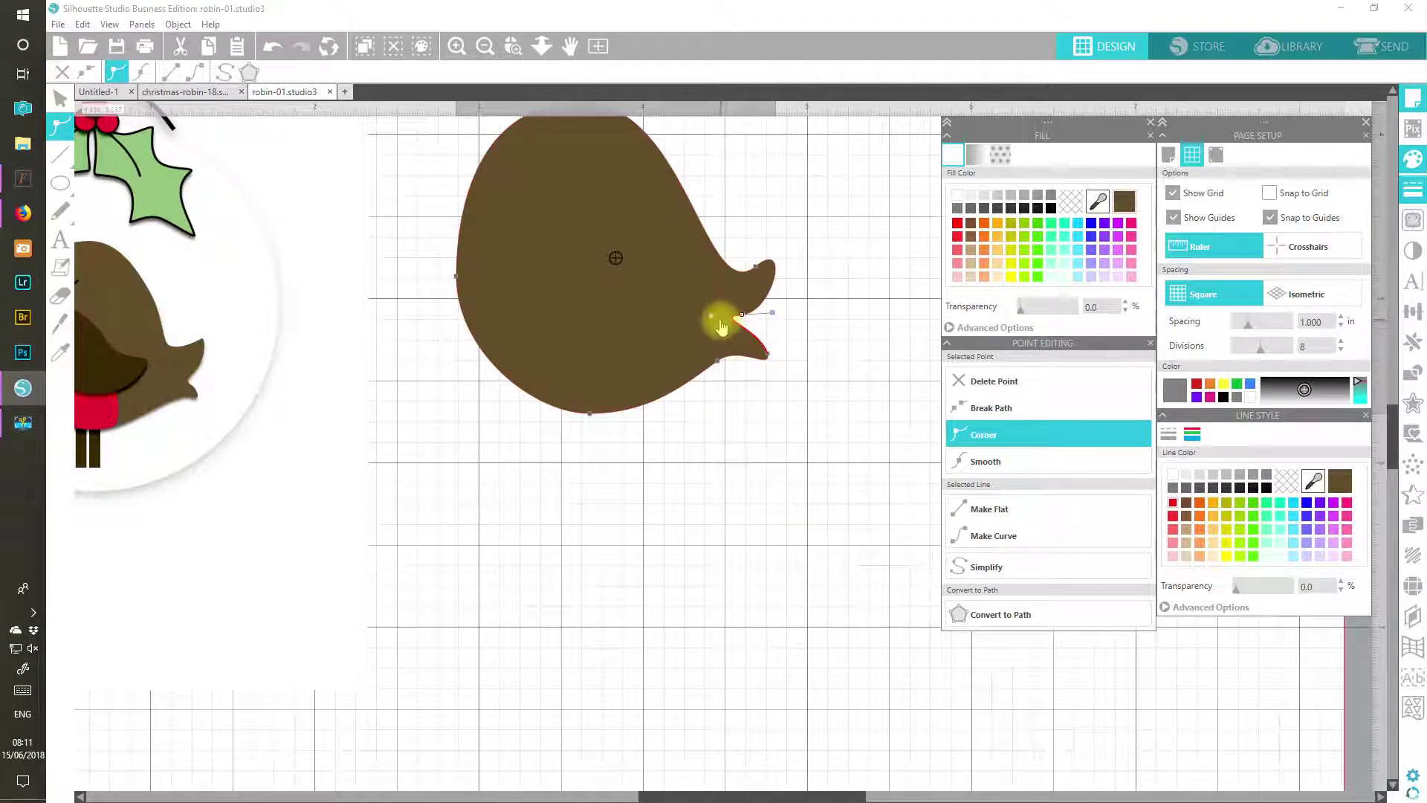
pyautogui.moveTo(714, 314)
pyautogui.mouseDown()
pyautogui.moveTo(749, 331)
pyautogui.moveTo(782, 316)
pyautogui.moveTo(757, 328)
pyautogui.moveTo(739, 315)
pyautogui.moveTo(734, 332)
pyautogui.mouseUp()
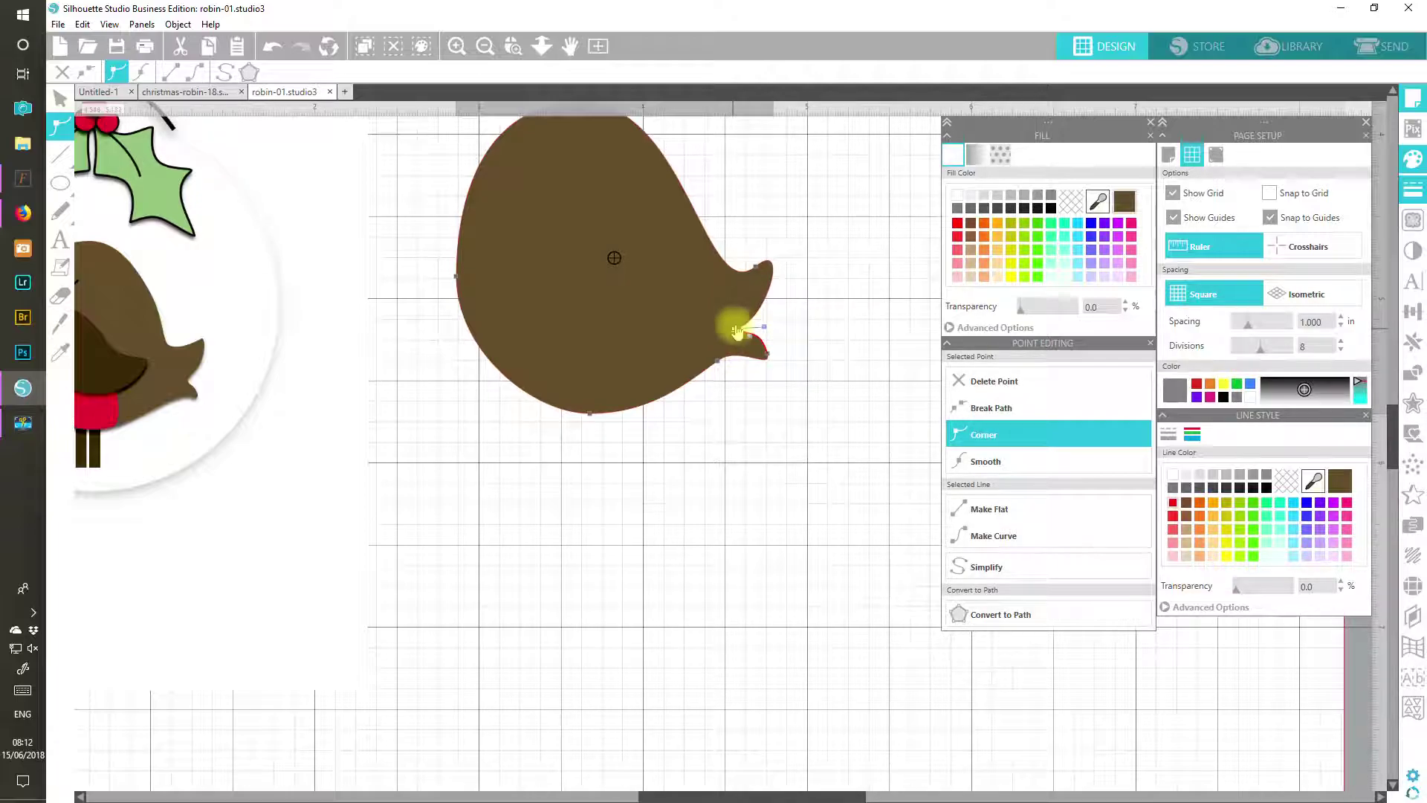
# Step: Slim the upper tail feather and move the notch point between the feathers inwards towards the body
pyautogui.click(756, 264)
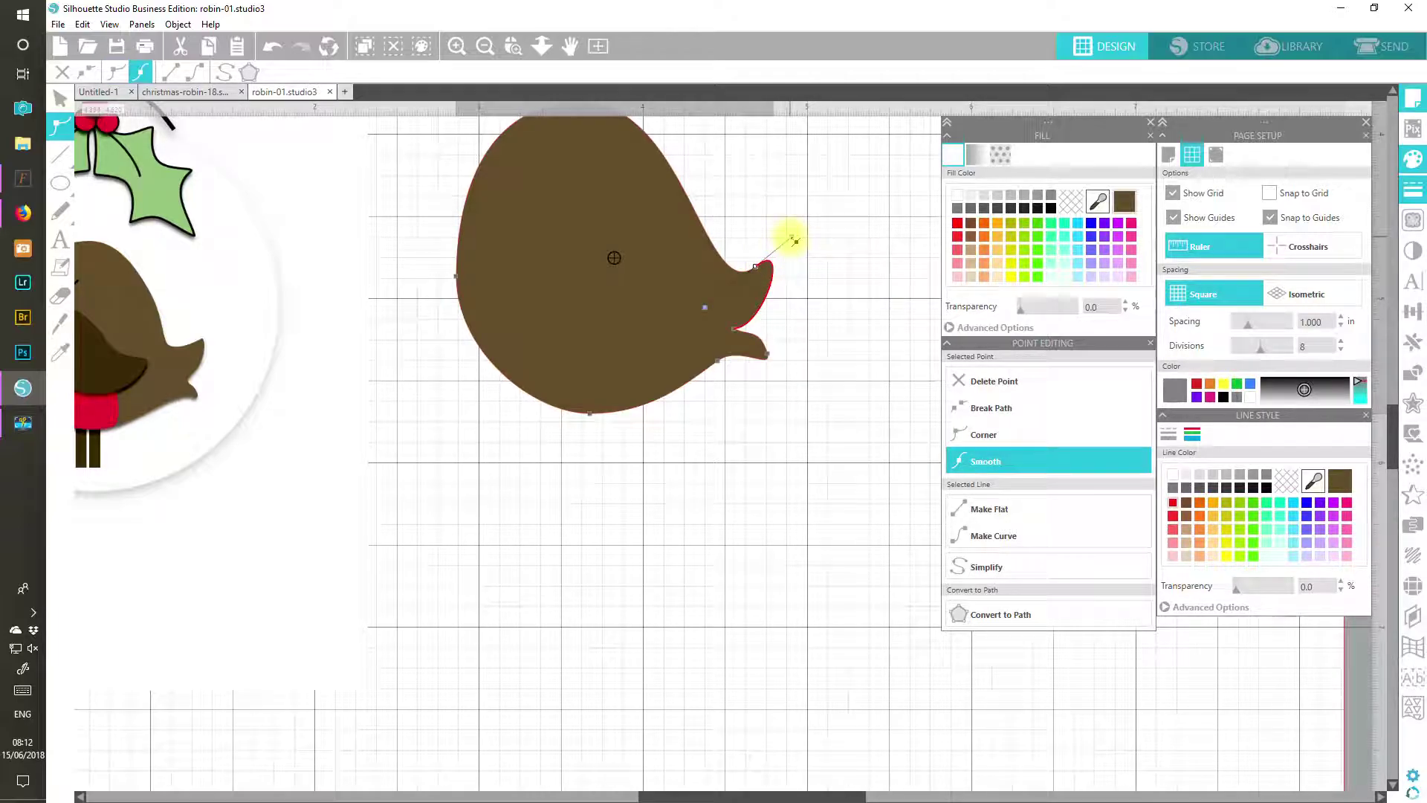
pyautogui.moveTo(795, 240)
pyautogui.mouseDown()
pyautogui.moveTo(788, 230)
pyautogui.moveTo(779, 261)
pyautogui.moveTo(785, 237)
pyautogui.mouseUp()
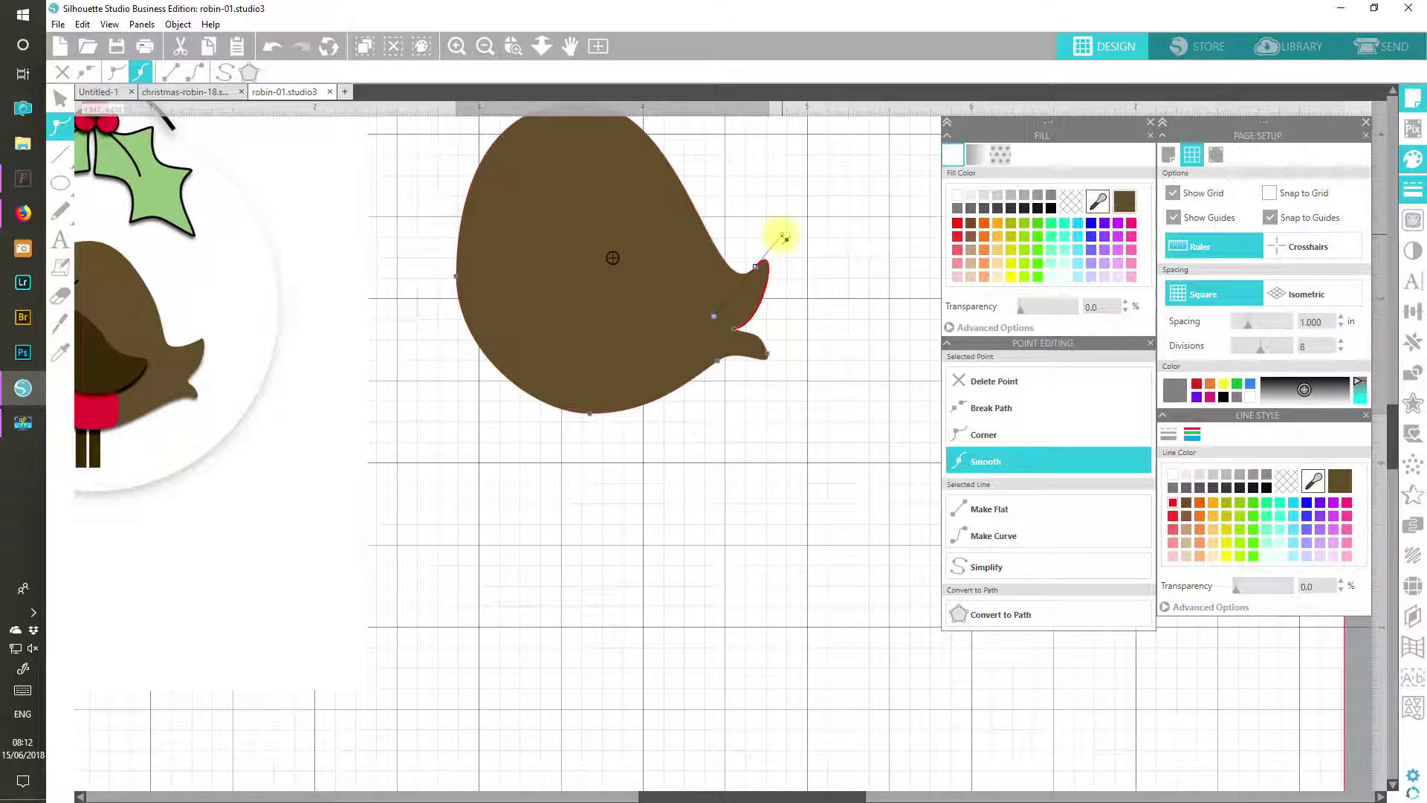
pyautogui.click(735, 328)
pyautogui.moveTo(736, 329); pyautogui.dragTo(730, 319)
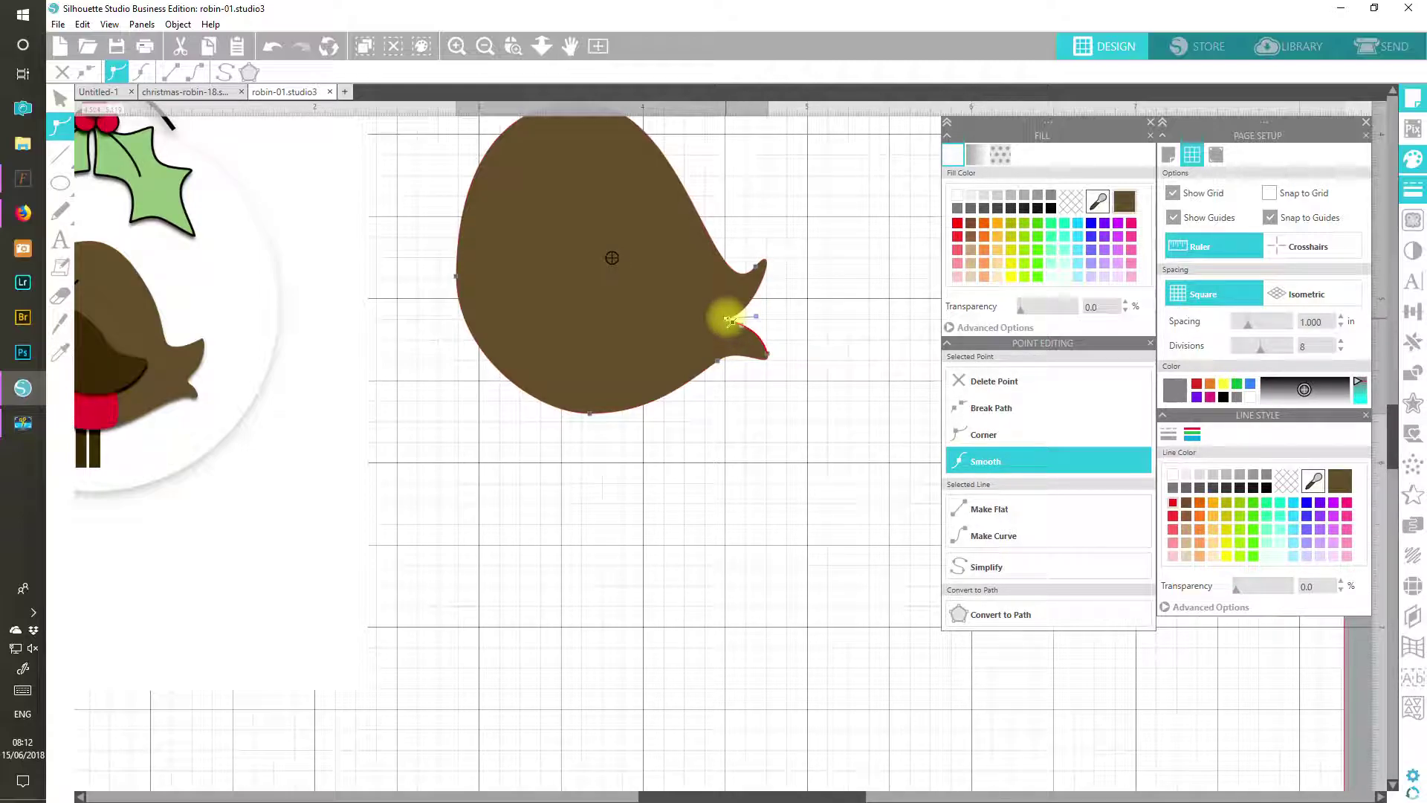
# Step: Shorten the lower tail feather by moving its tip and the point beneath it inwards and upwards
pyautogui.click(766, 357)
pyautogui.moveTo(773, 357); pyautogui.dragTo(753, 331)
pyautogui.click(718, 363)
pyautogui.click(759, 348)
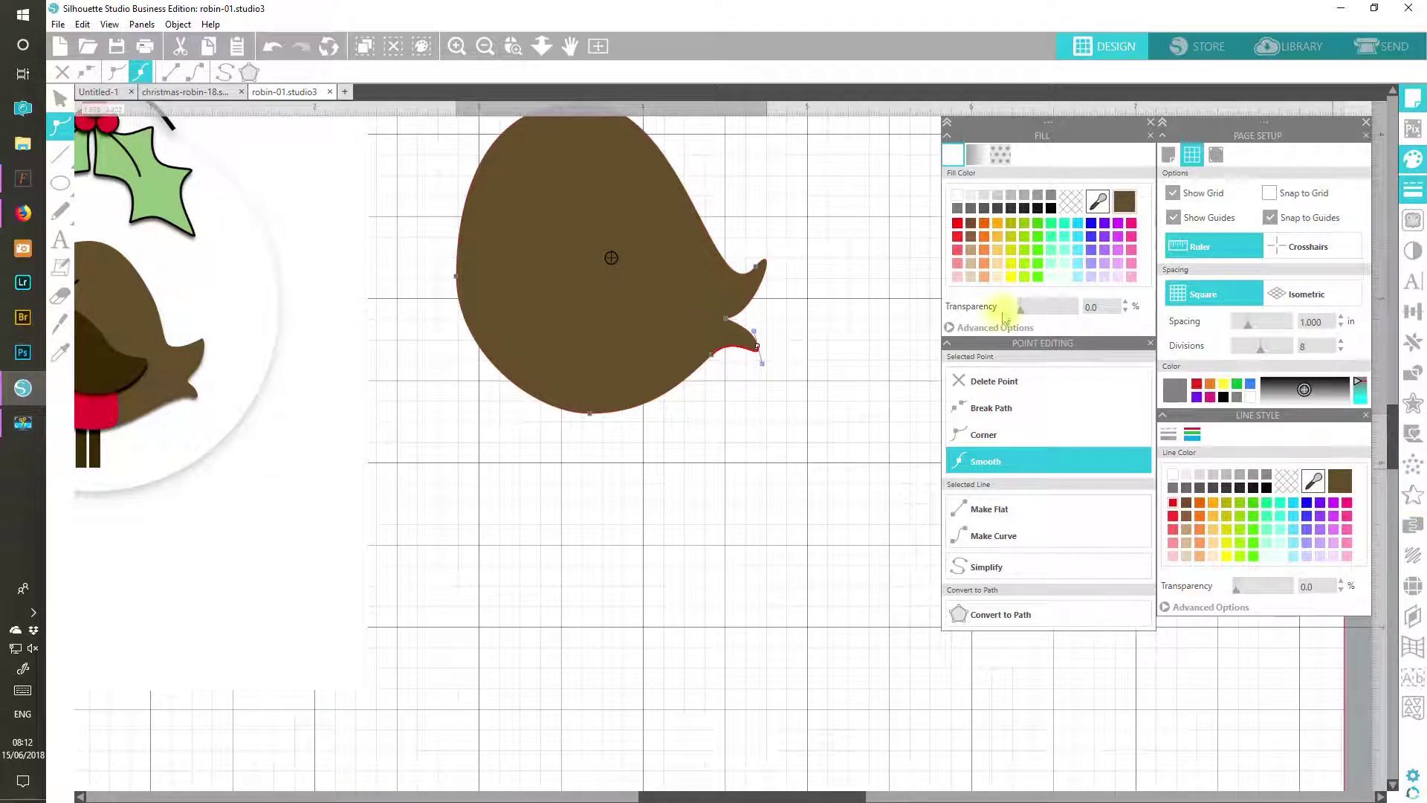
# Step: Raise the leftmost and topmost points of the body outline to match the reference robin's head and breast
pyautogui.click(594, 47)
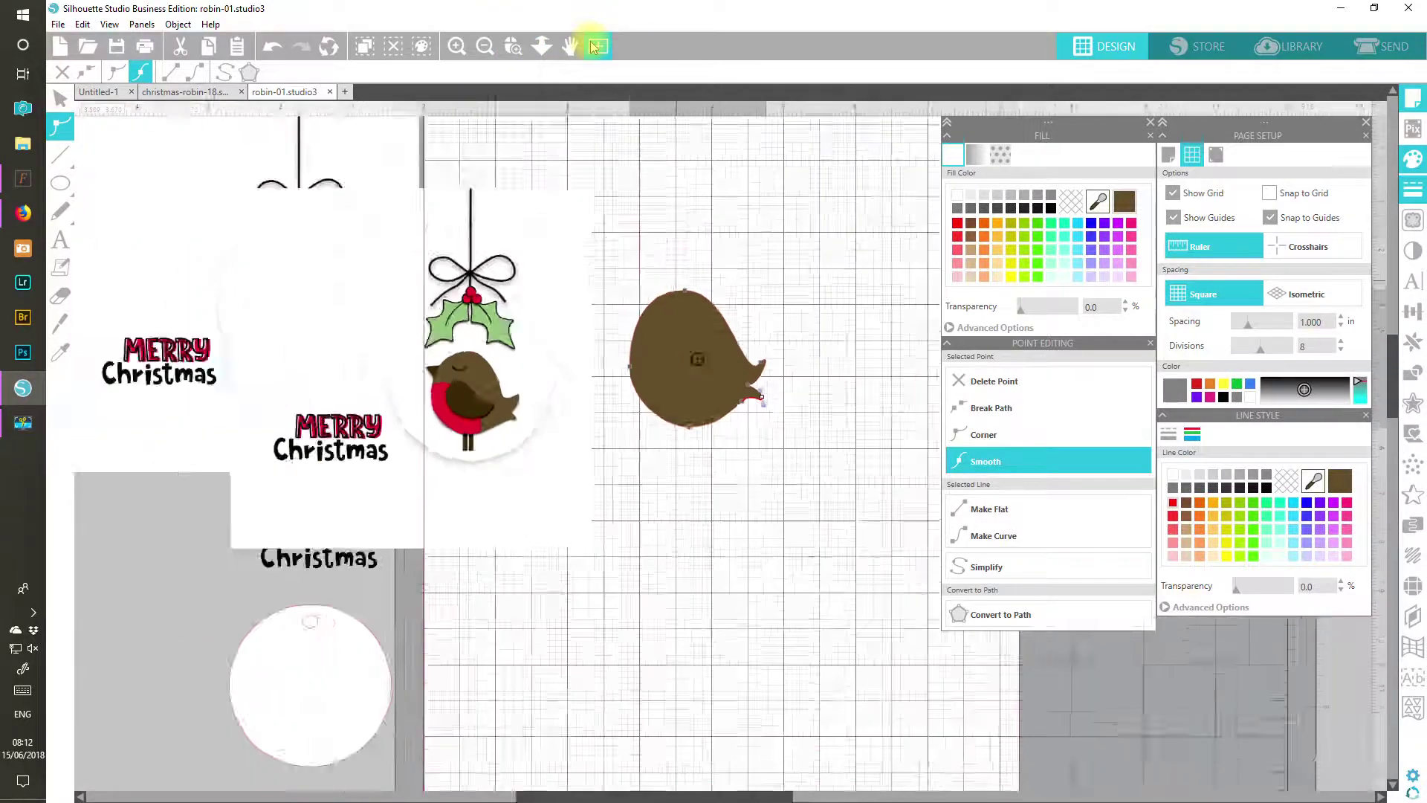
pyautogui.click(456, 47)
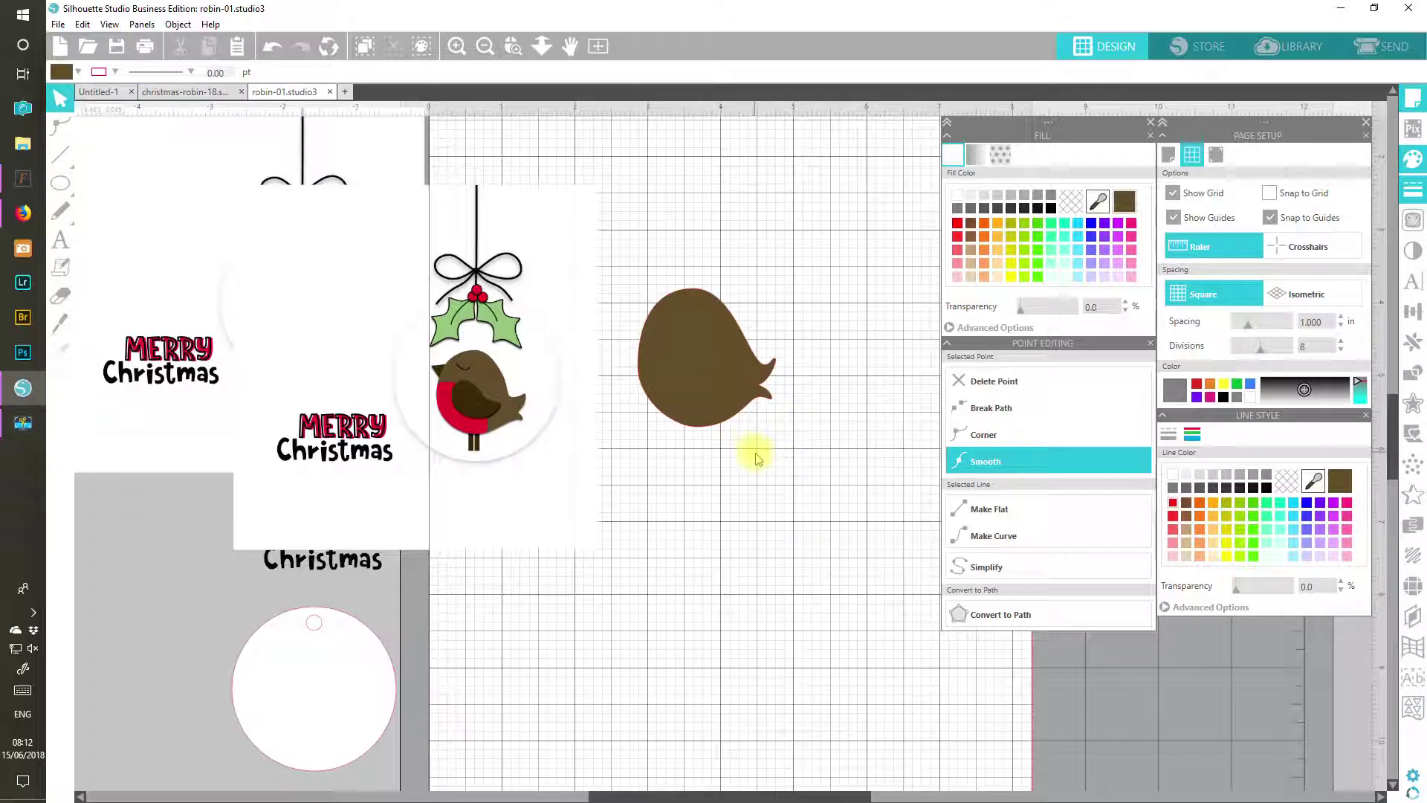
pyautogui.doubleClick(694, 364)
pyautogui.moveTo(641, 367); pyautogui.dragTo(637, 350)
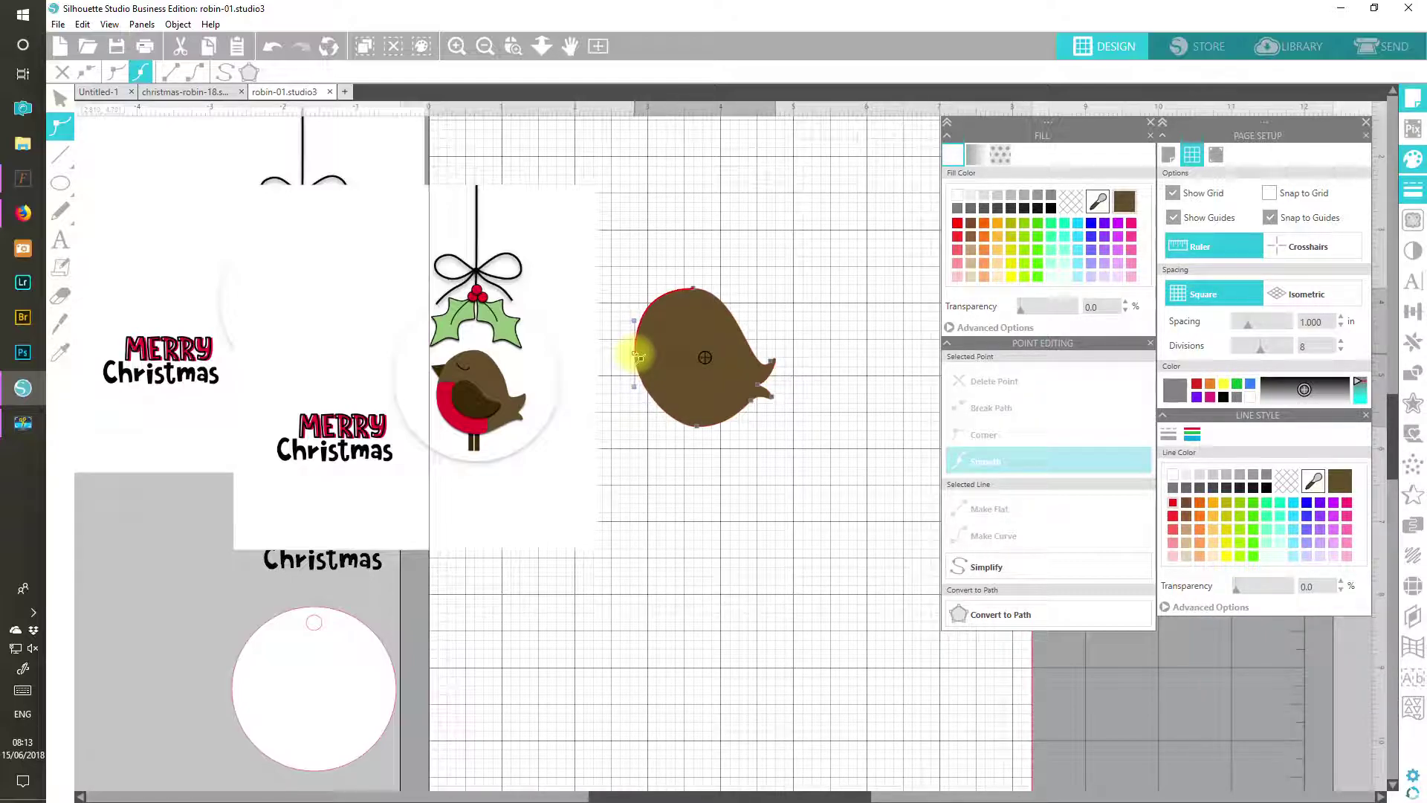
pyautogui.click(688, 498)
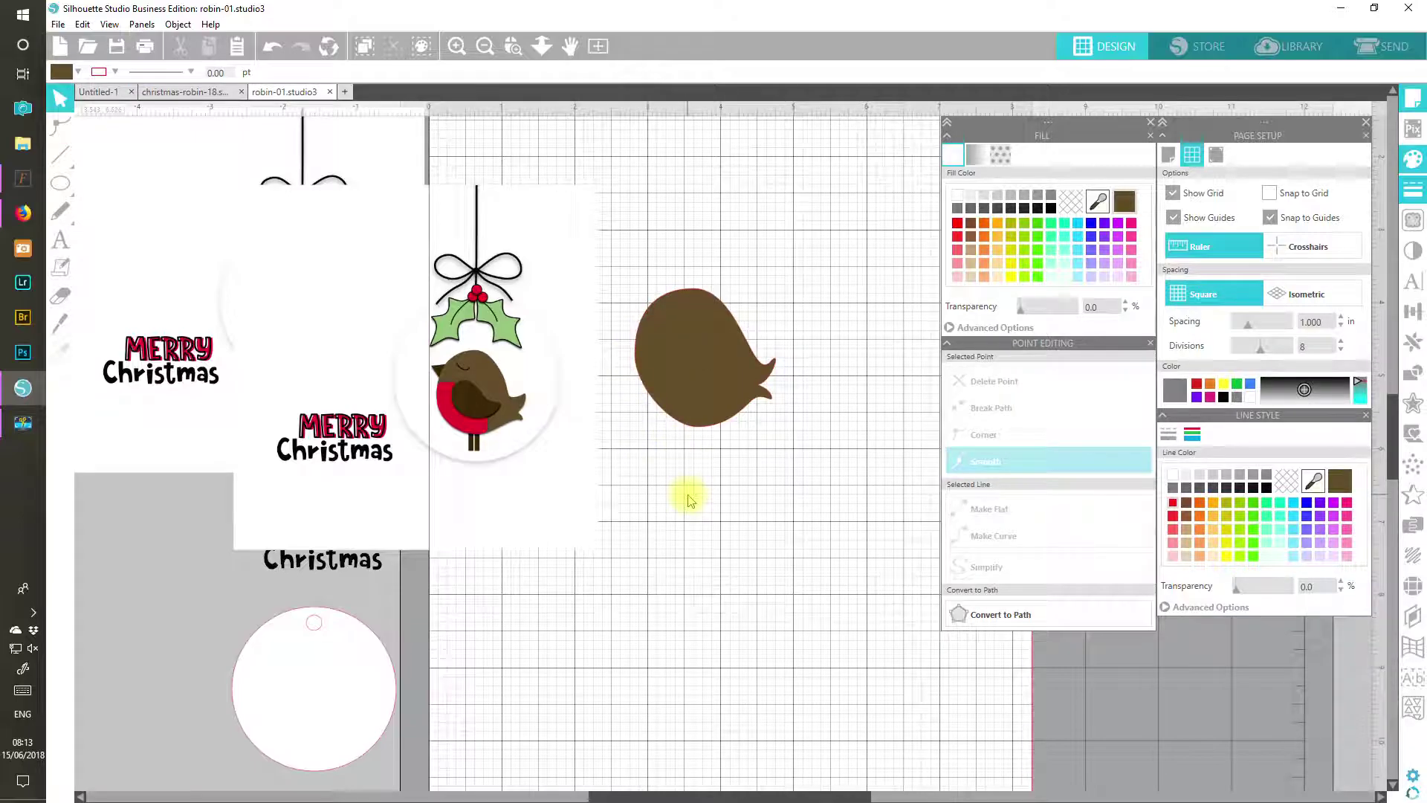
pyautogui.doubleClick(679, 376)
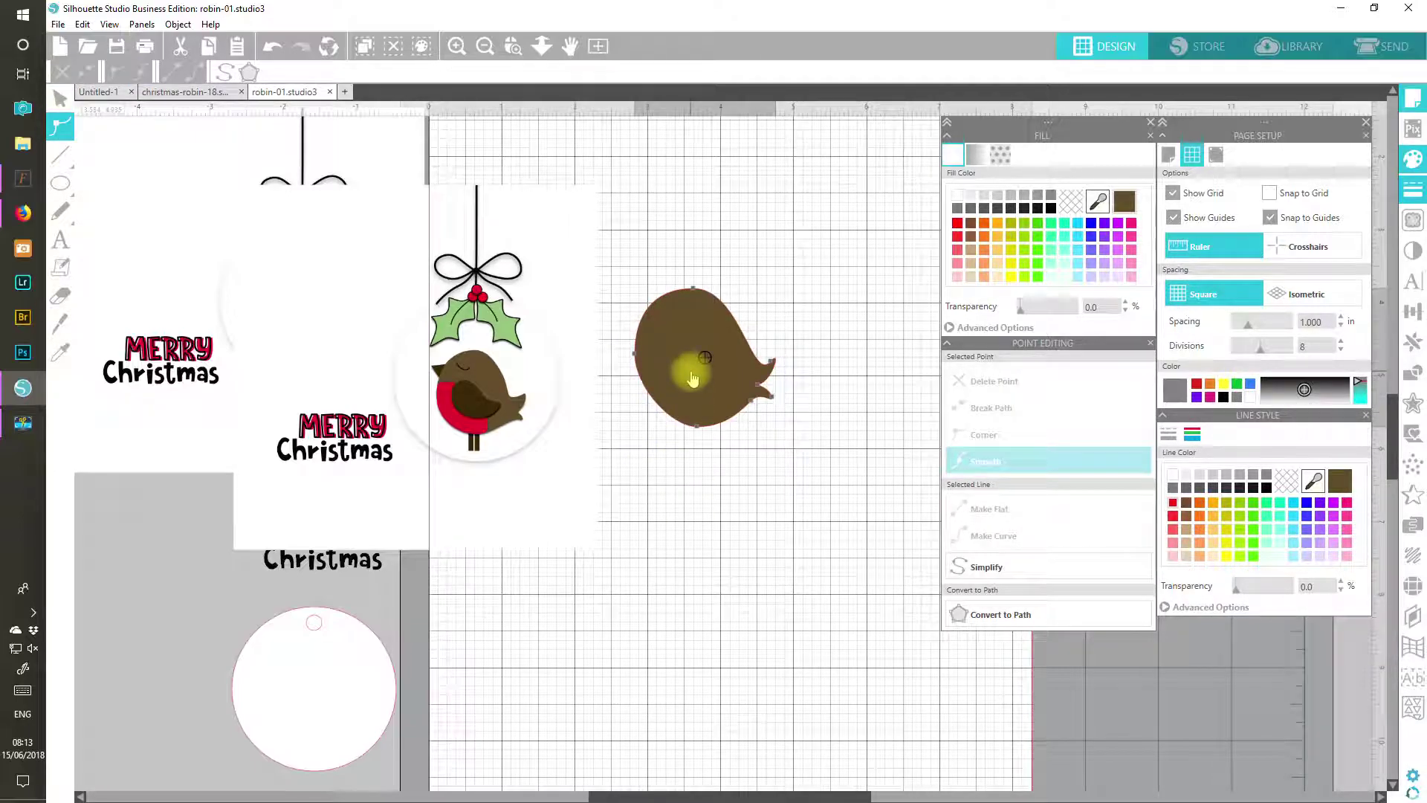
pyautogui.click(695, 289)
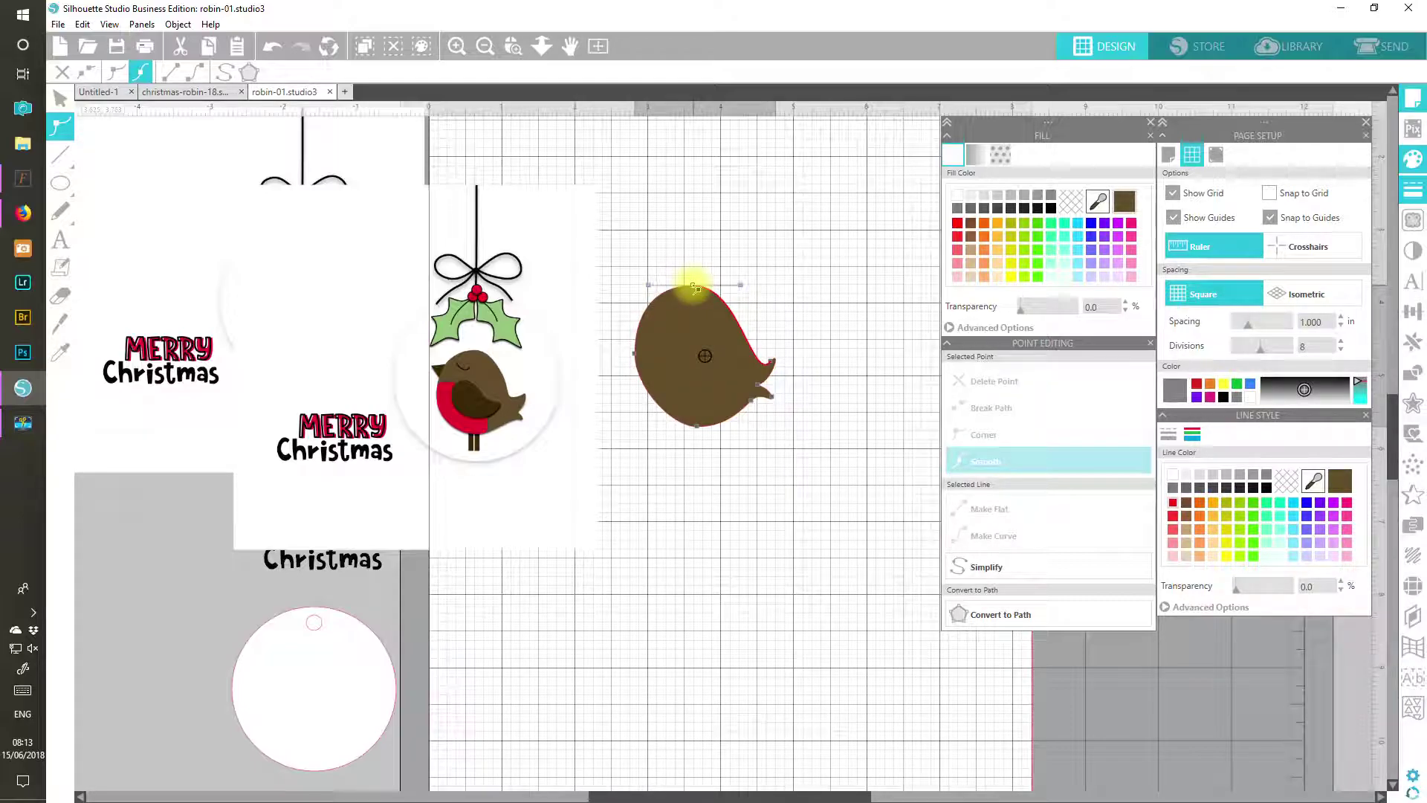
pyautogui.click(720, 499)
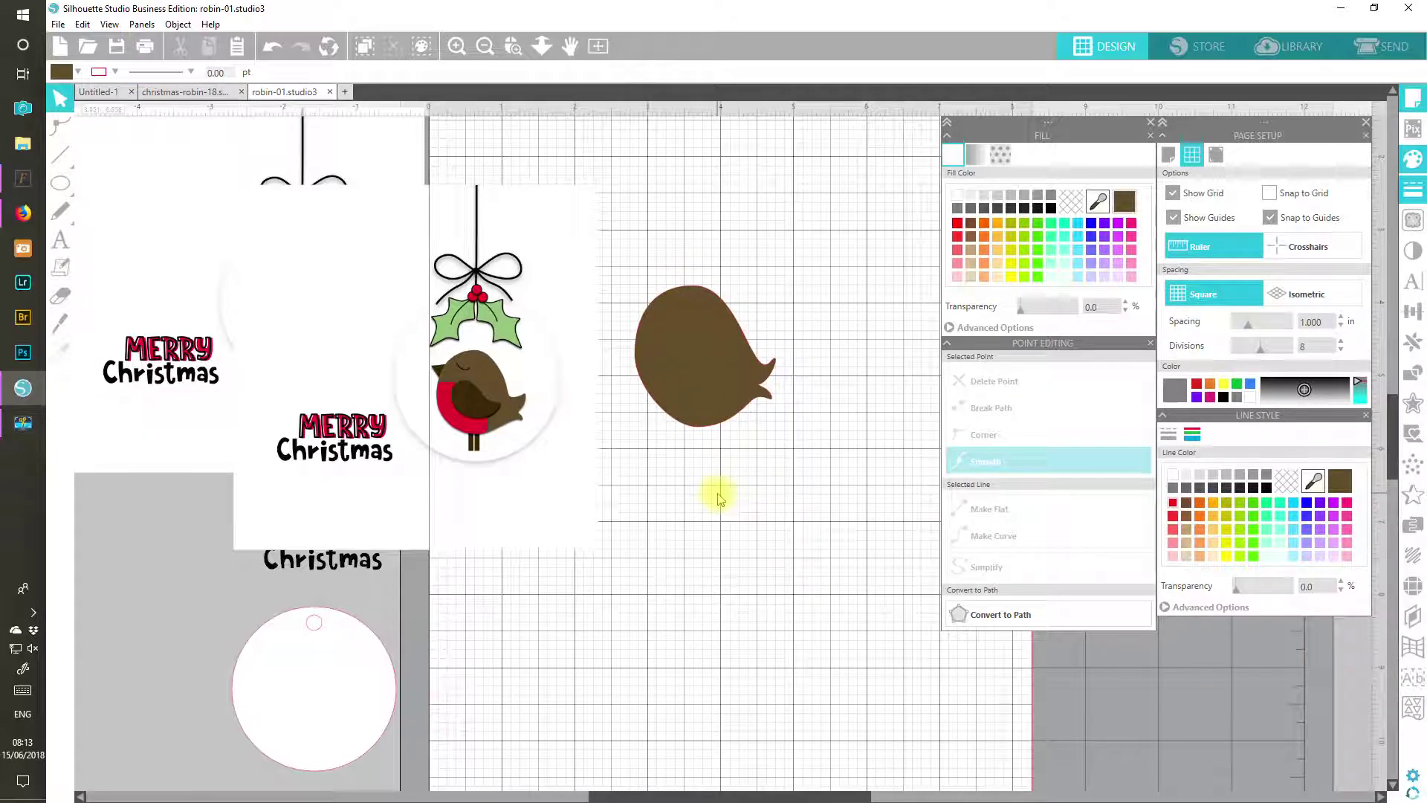
# Step: Fine-tune the curve on both sides of the bottom point of the body outline
pyautogui.doubleClick(679, 383)
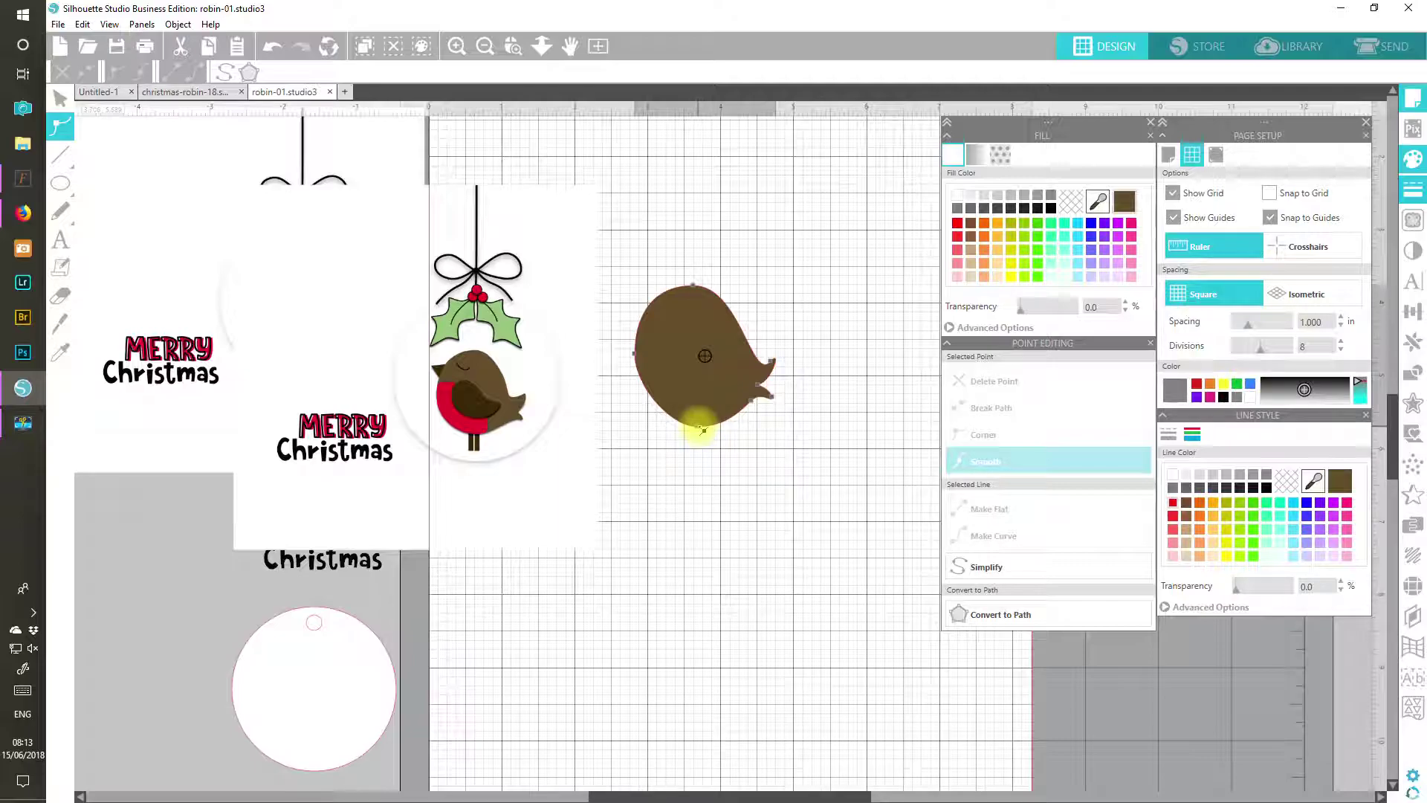
pyautogui.click(699, 428)
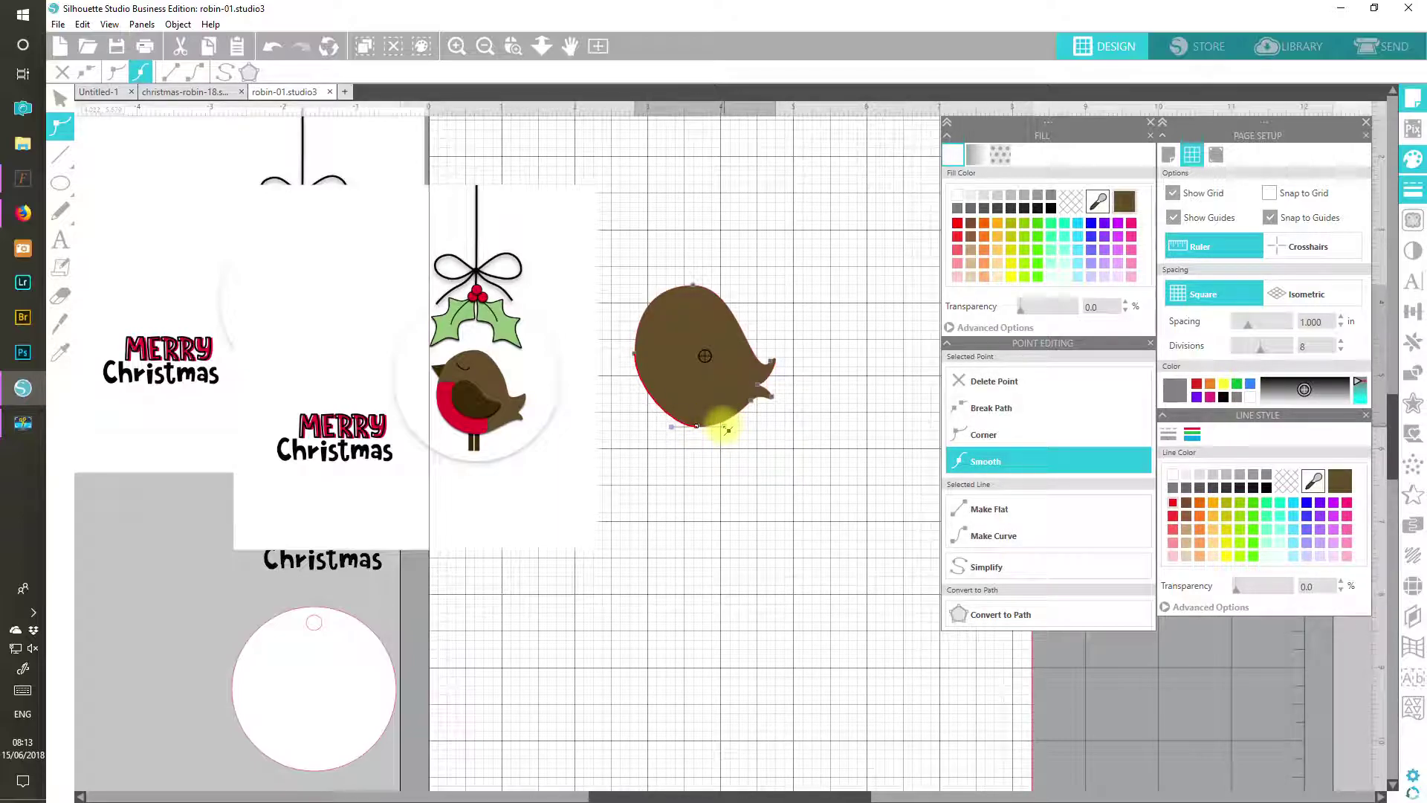
pyautogui.moveTo(732, 430); pyautogui.dragTo(669, 430)
pyautogui.click(669, 429)
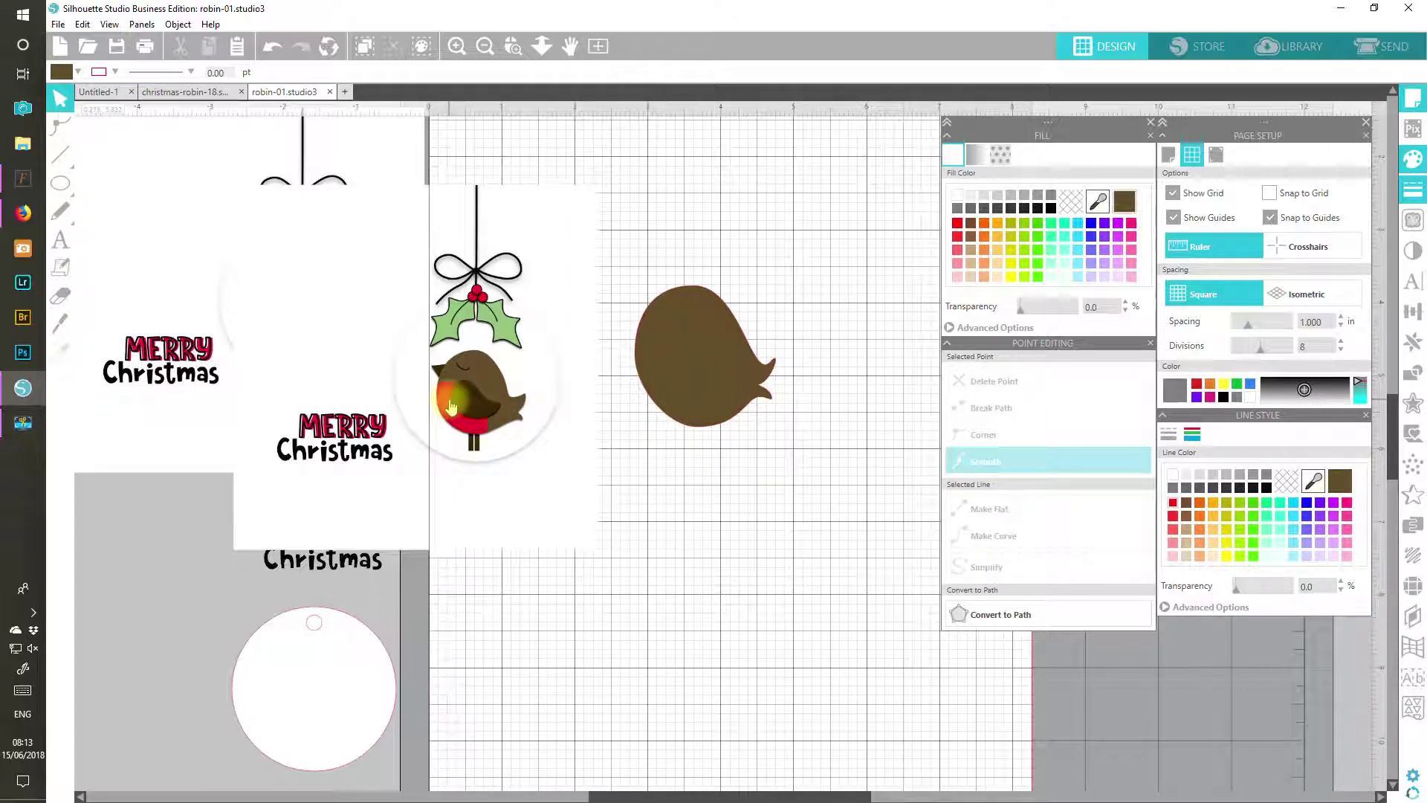
# Step: Shift the finished body slightly away from the reference and place an overlapping copy offset down and to the right of it
pyautogui.click(691, 367)
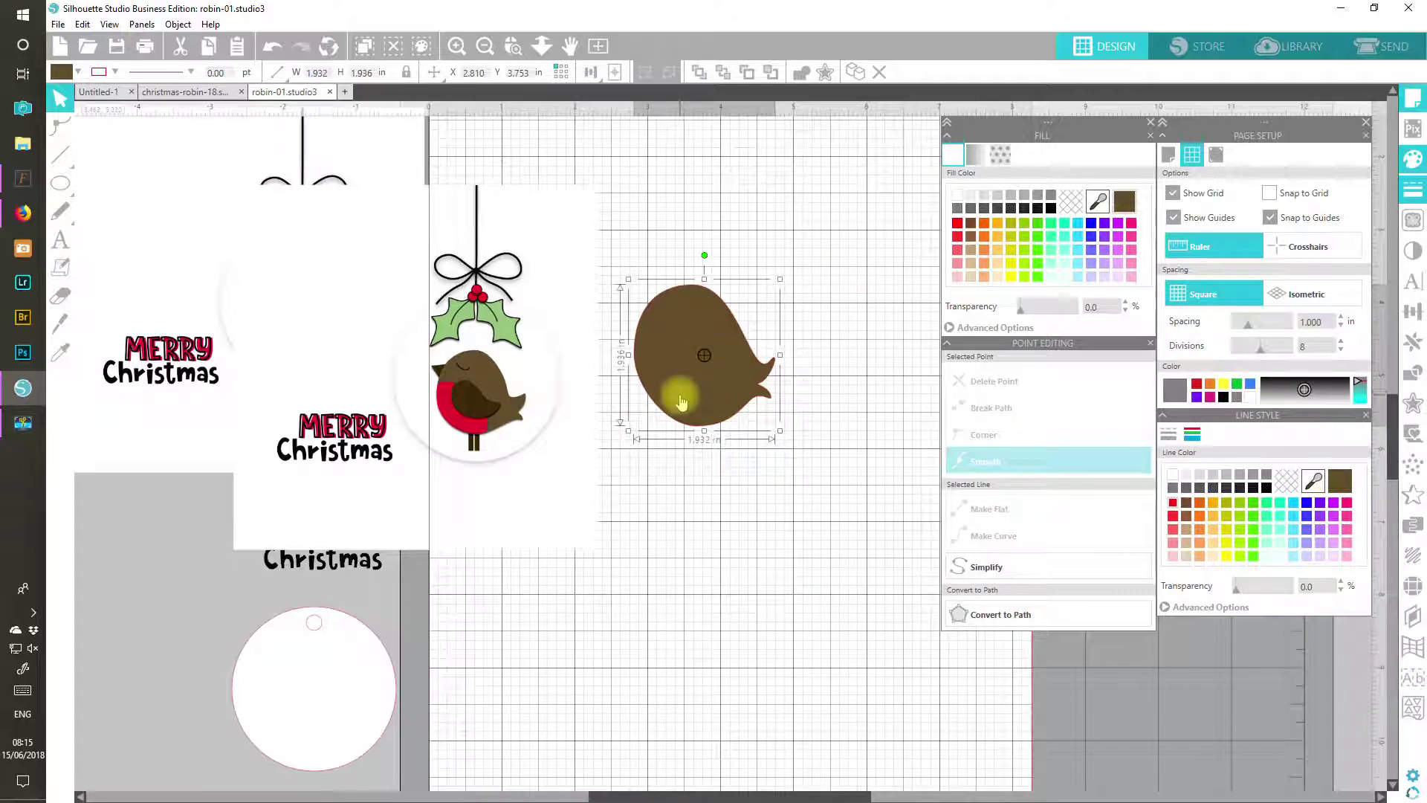
pyautogui.moveTo(682, 316); pyautogui.dragTo(700, 316)
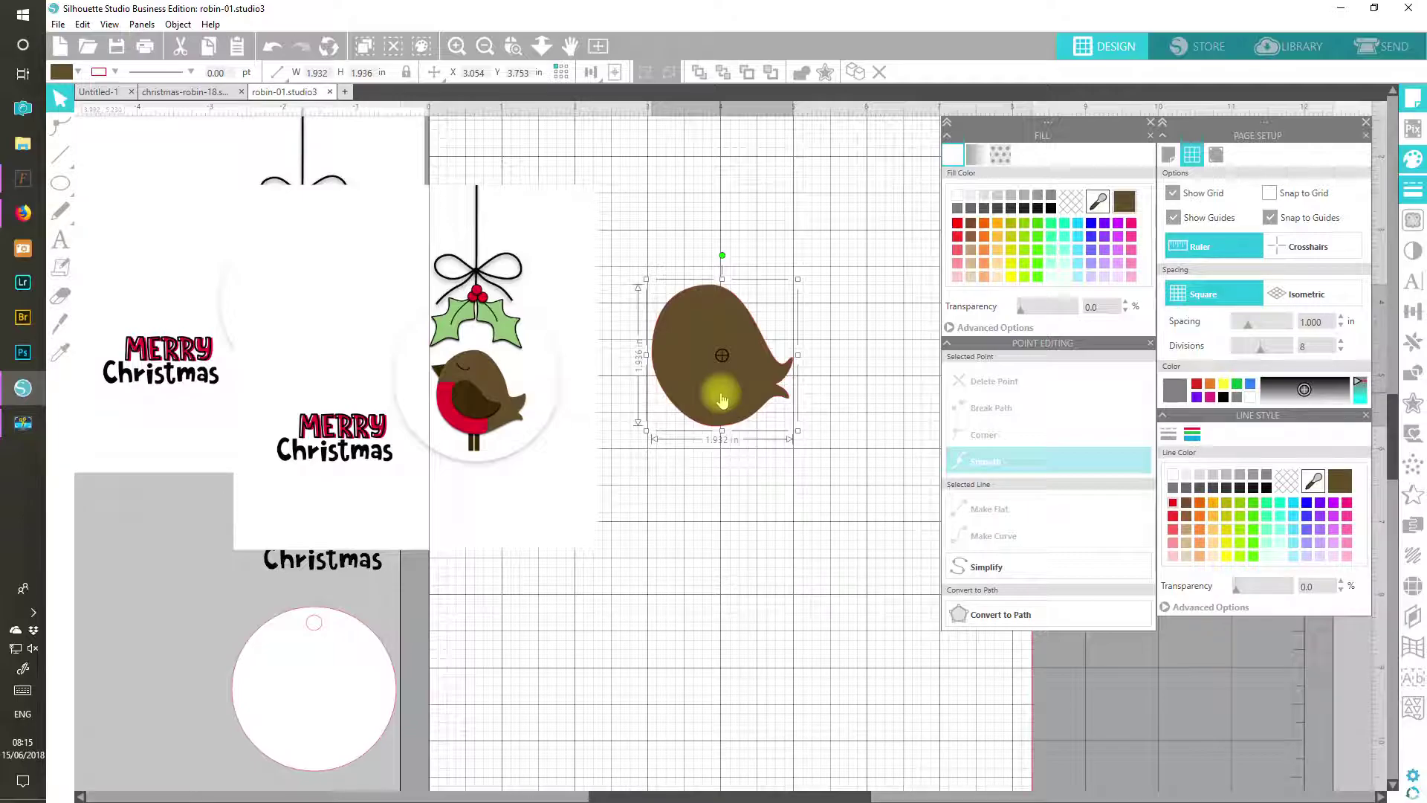
pyautogui.moveTo(725, 398); pyautogui.dragTo(733, 410)
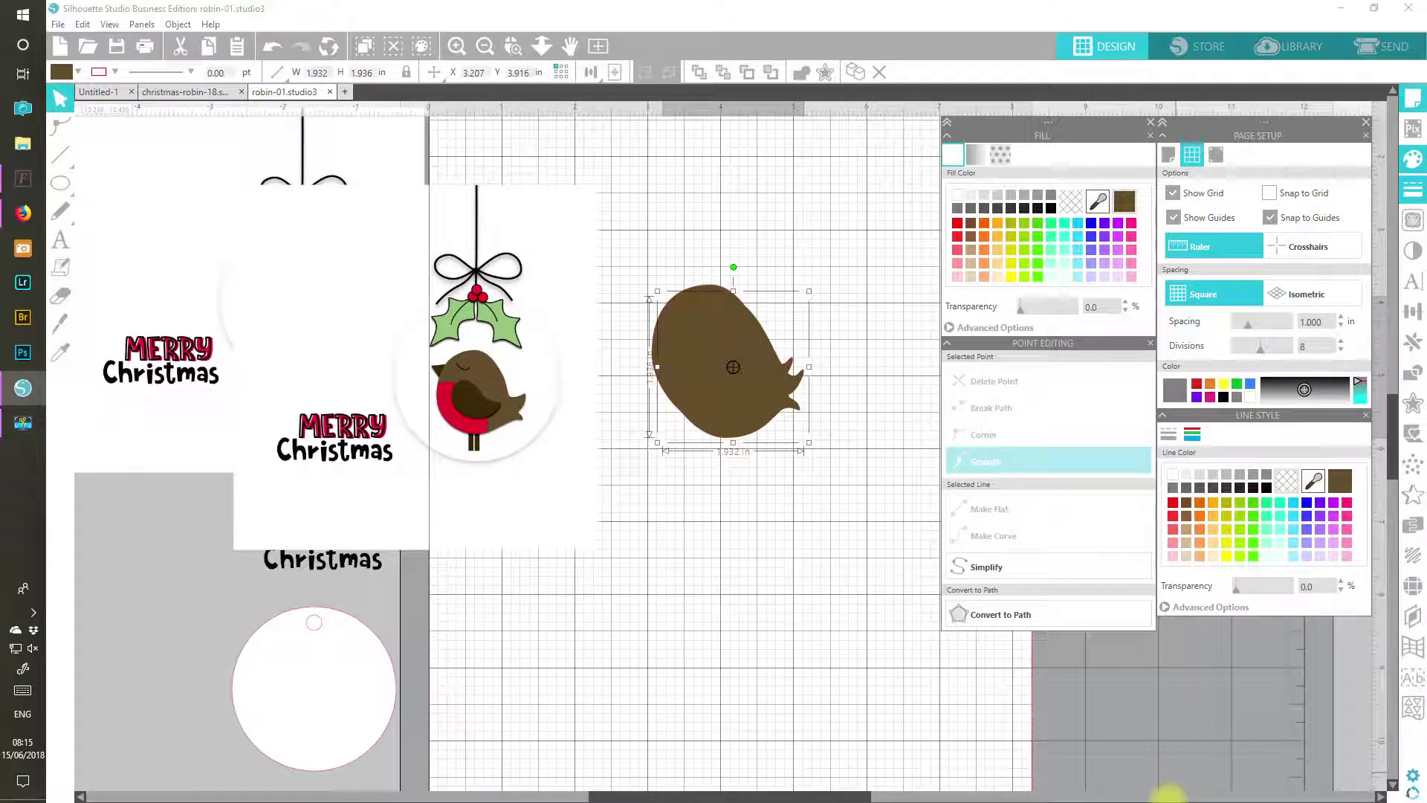
# Step: Fill the overlapping copy with the red sampled from the reference robin's breast and centre it exactly on the brown body
pyautogui.click(1101, 201)
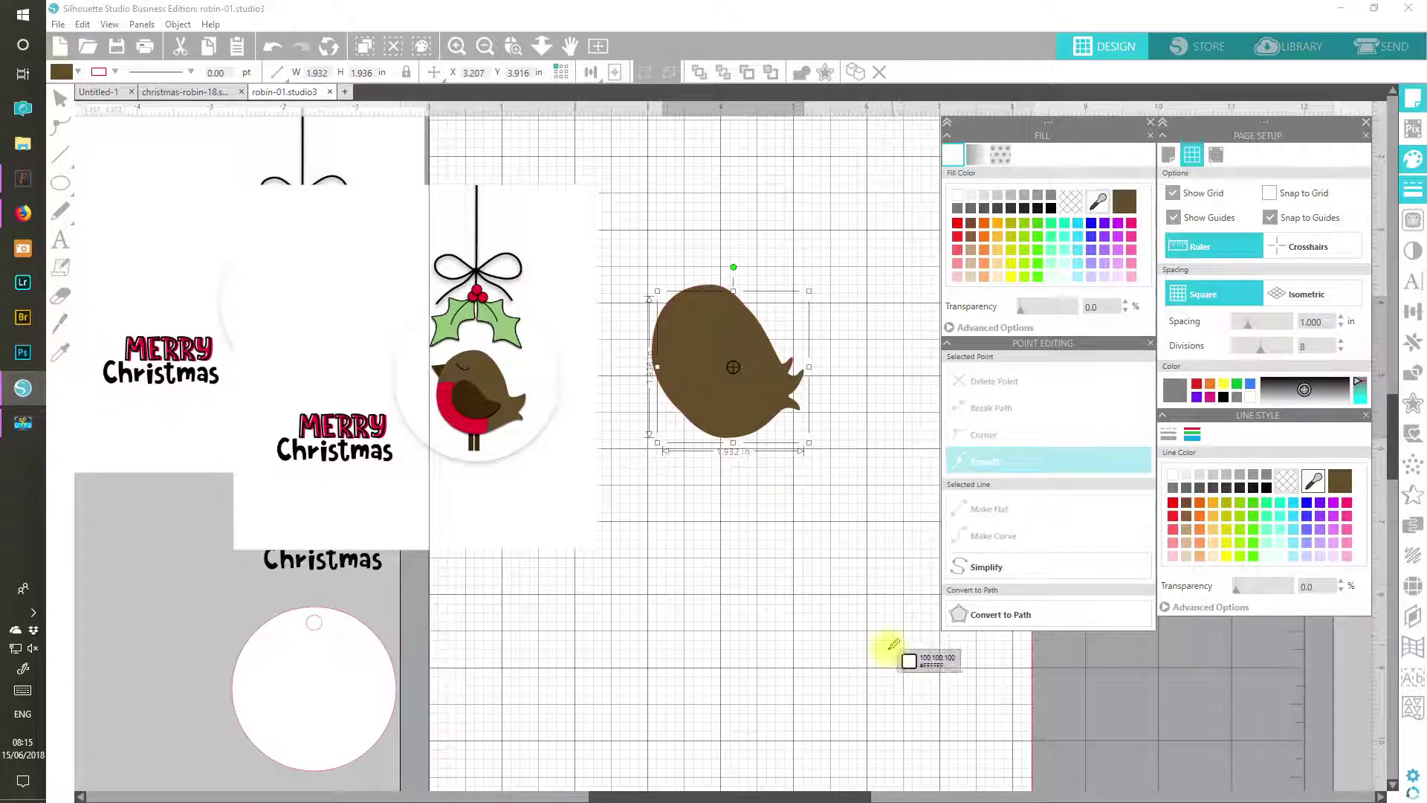
pyautogui.click(471, 425)
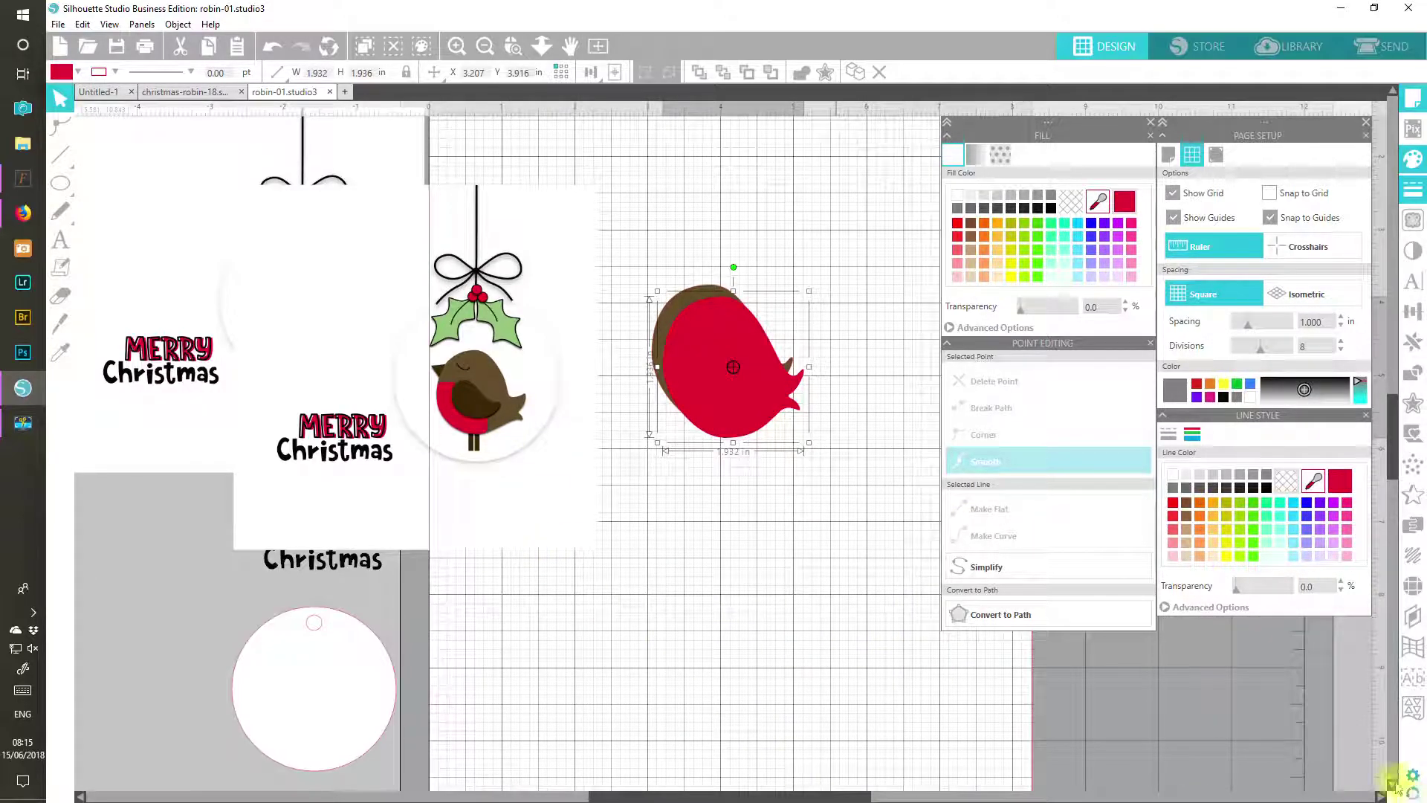
pyautogui.moveTo(637, 223); pyautogui.dragTo(818, 457)
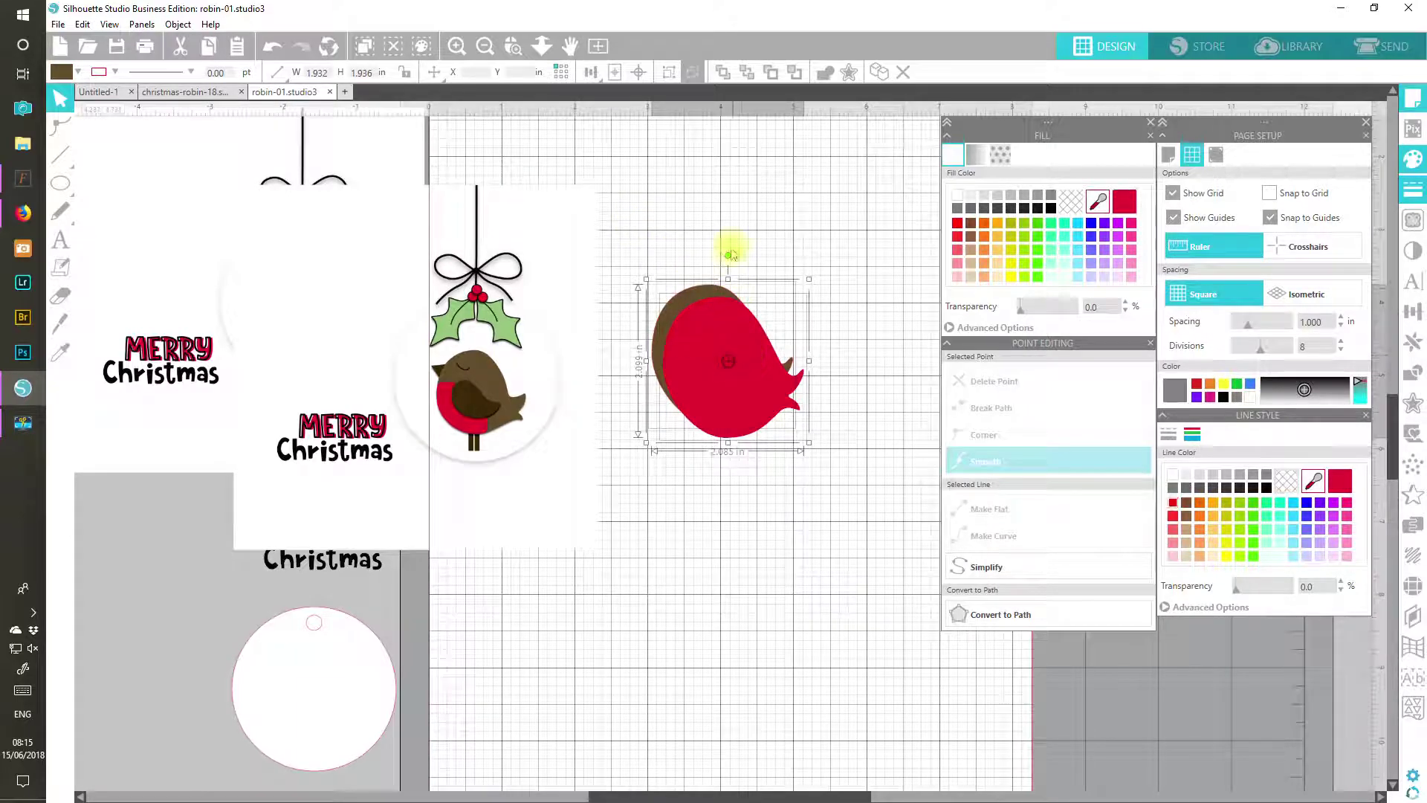
pyautogui.click(640, 74)
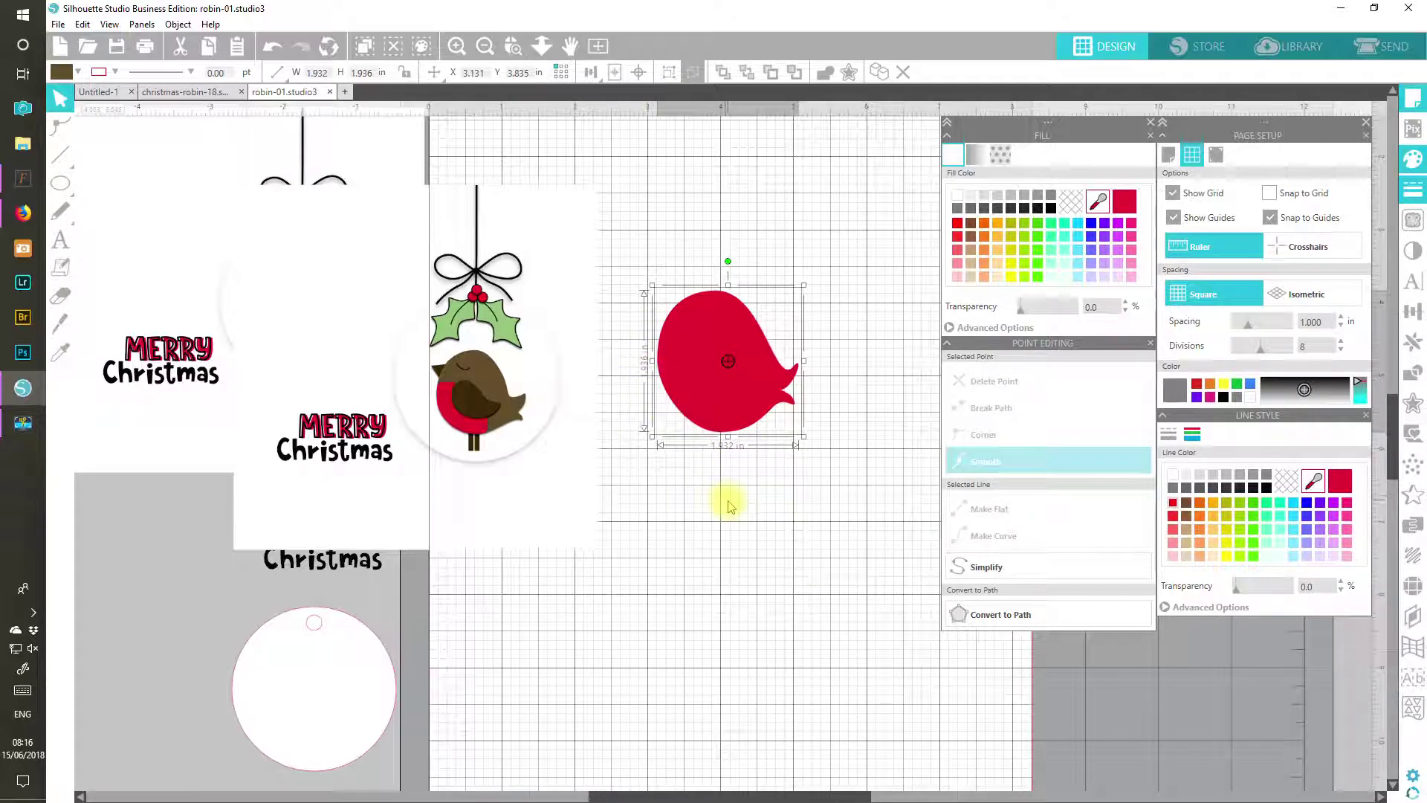
pyautogui.click(752, 191)
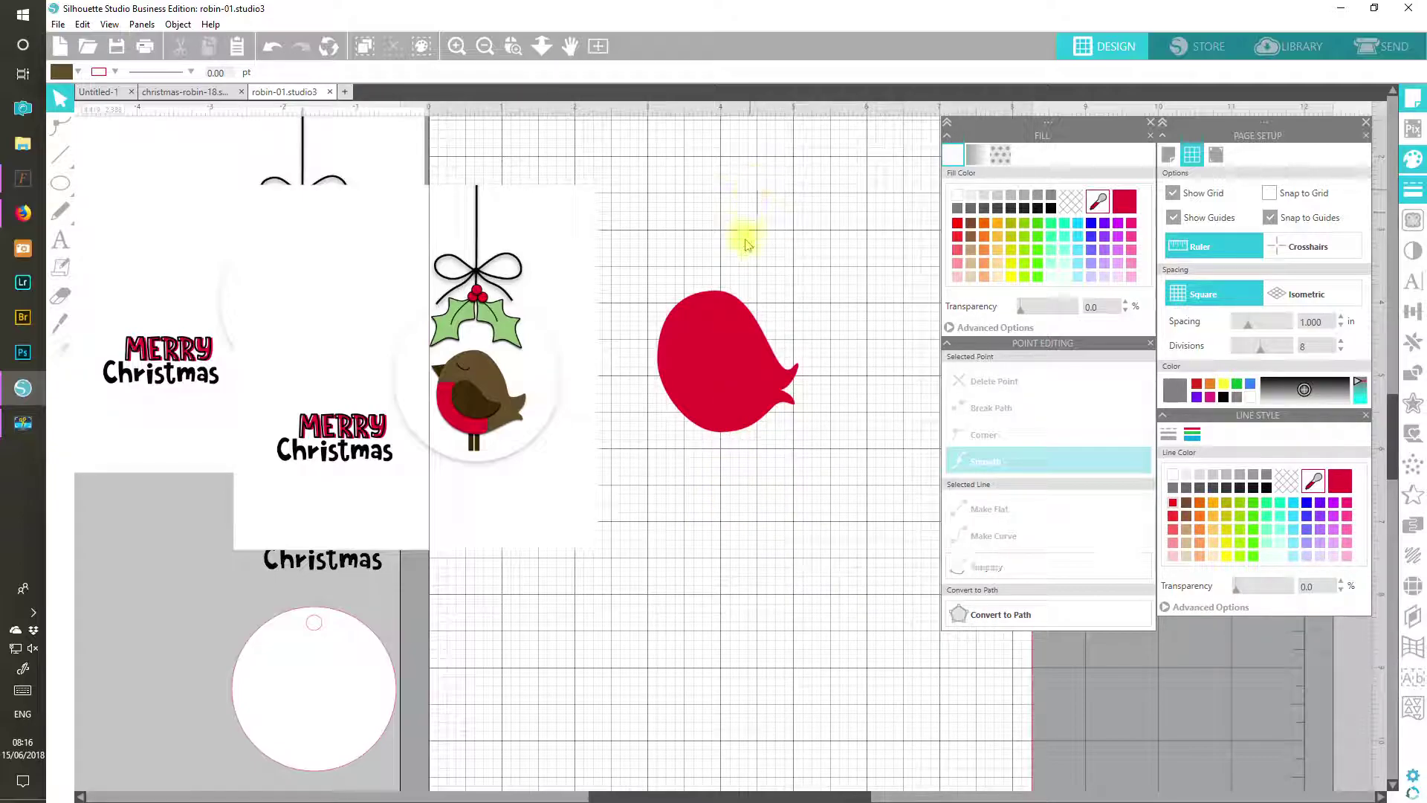
# Step: Open the red copy for point editing and add outline points on its upper-left edge and just right of its bottom point
pyautogui.click(728, 365)
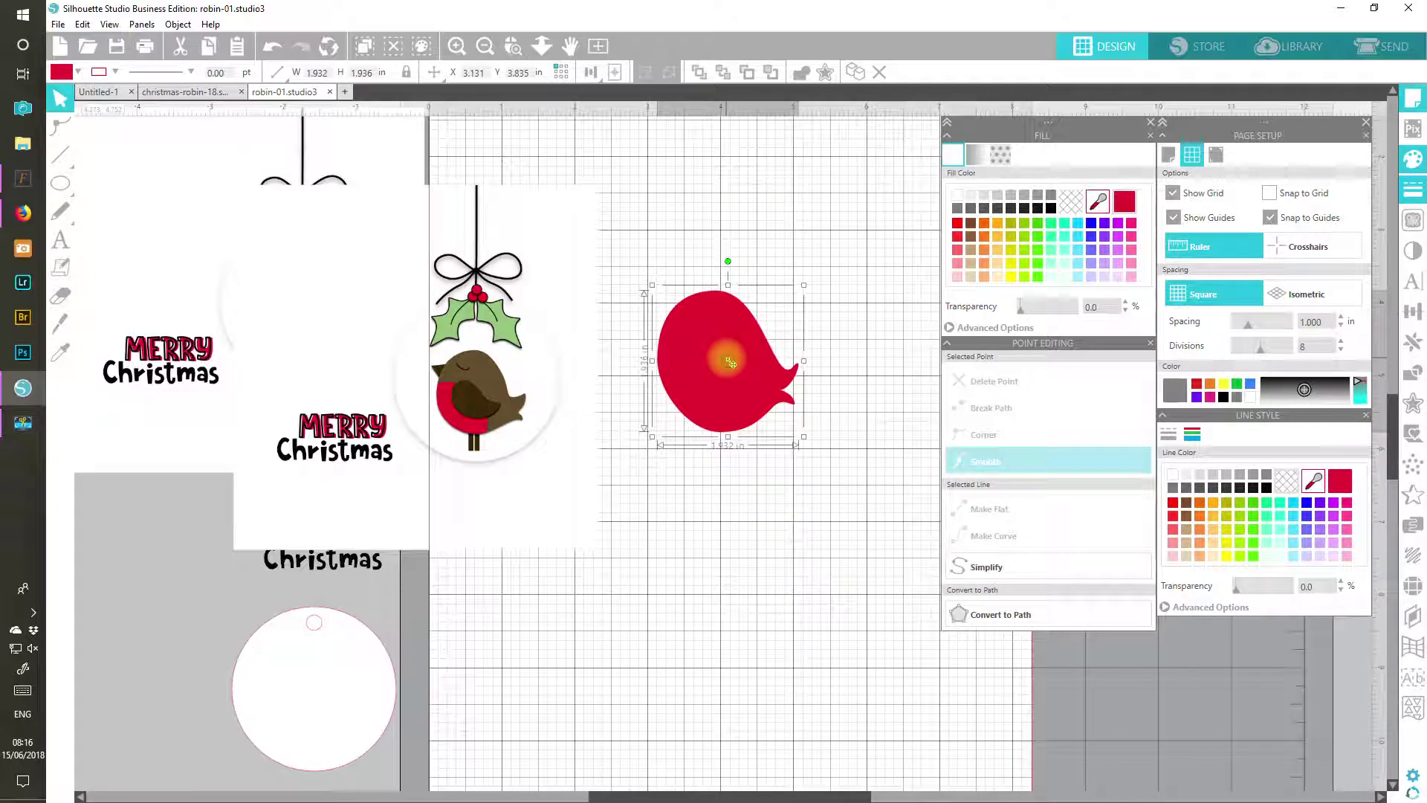
pyautogui.doubleClick(741, 405)
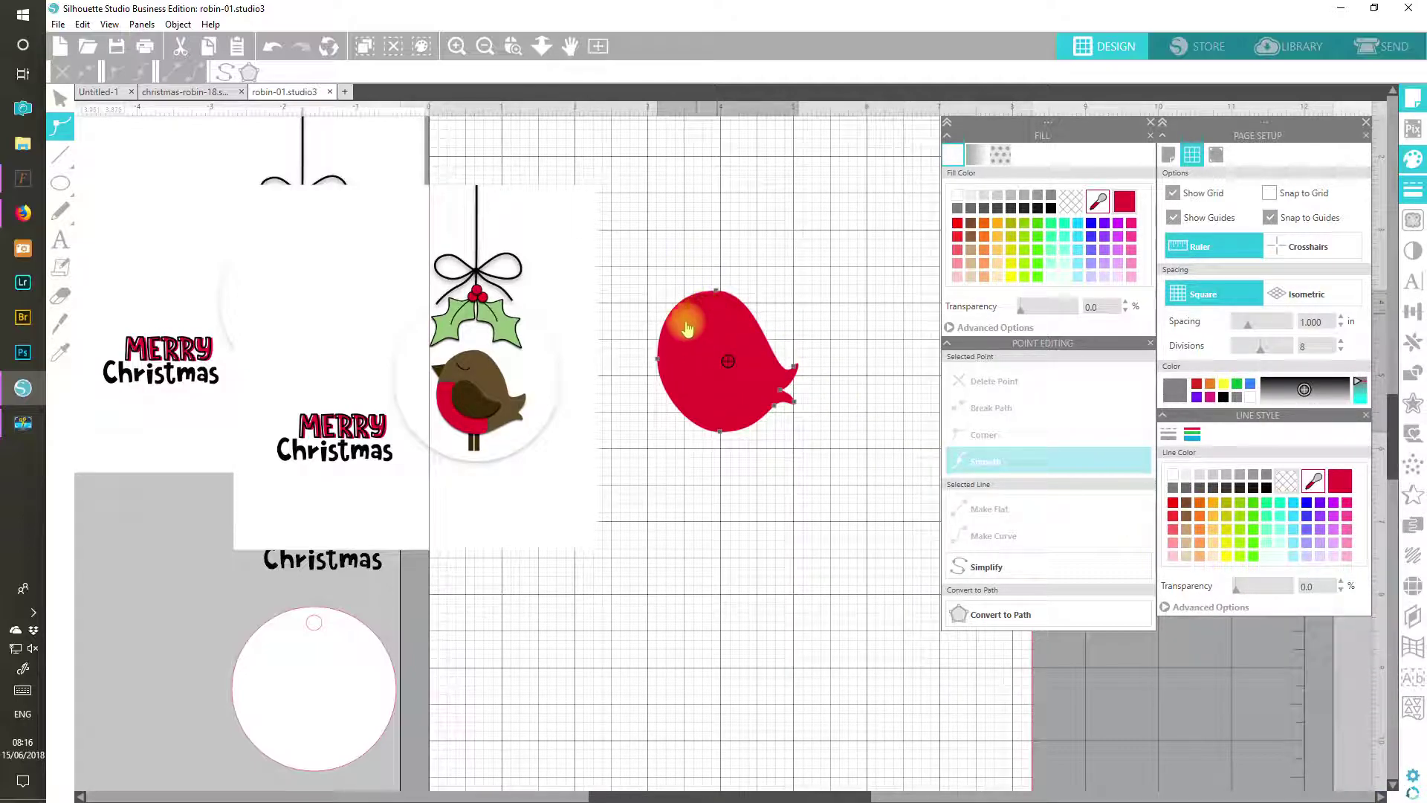
pyautogui.click(457, 45)
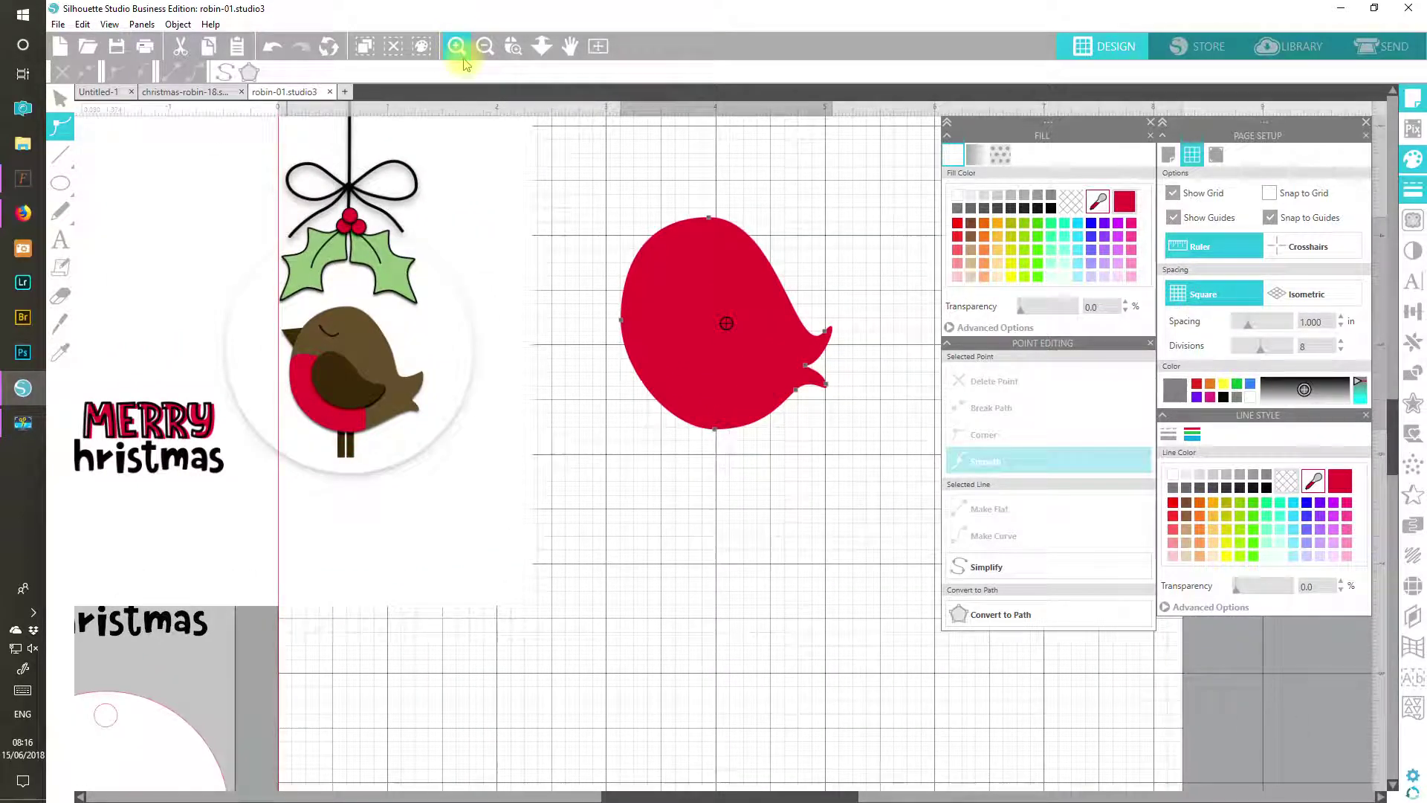
pyautogui.click(457, 45)
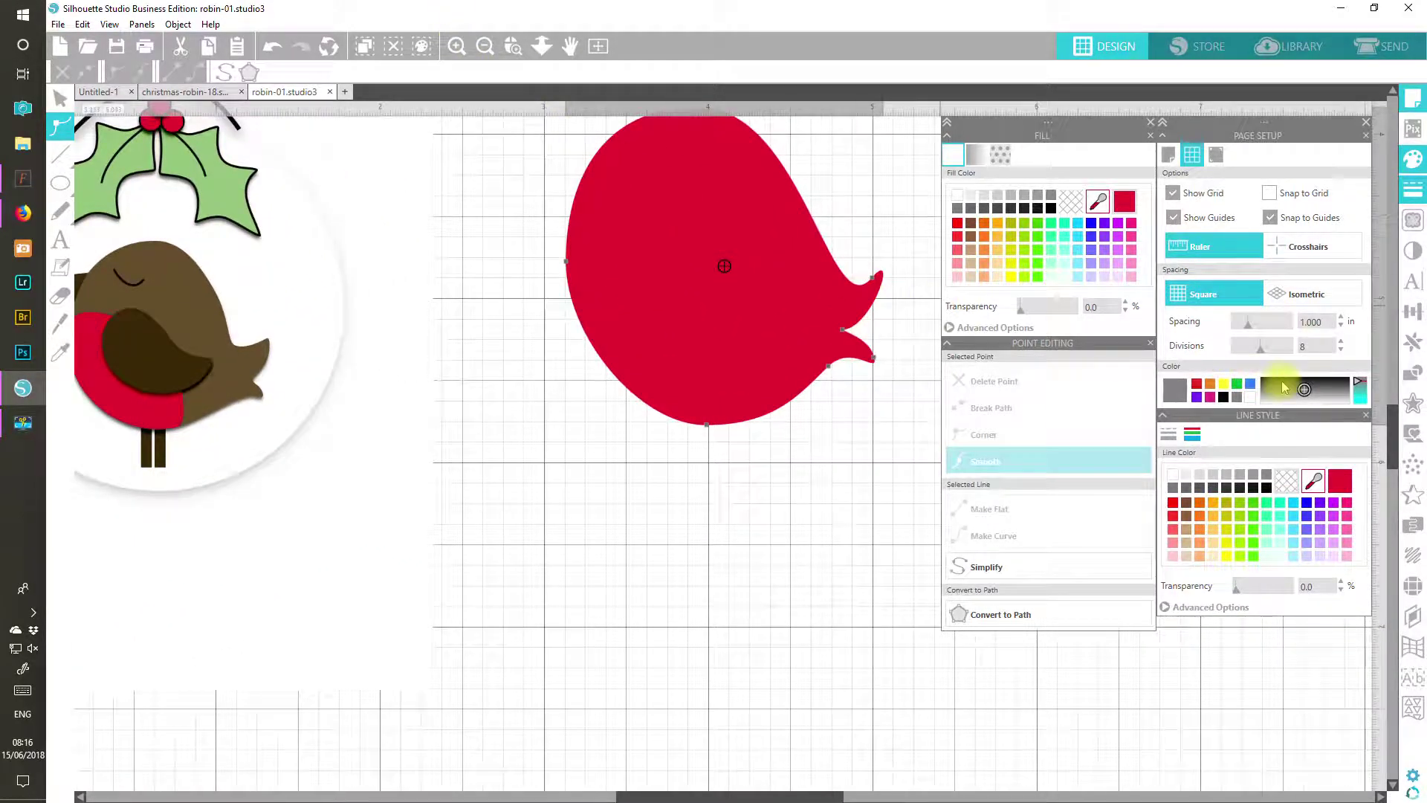
pyautogui.scroll(3, 1392, 443)
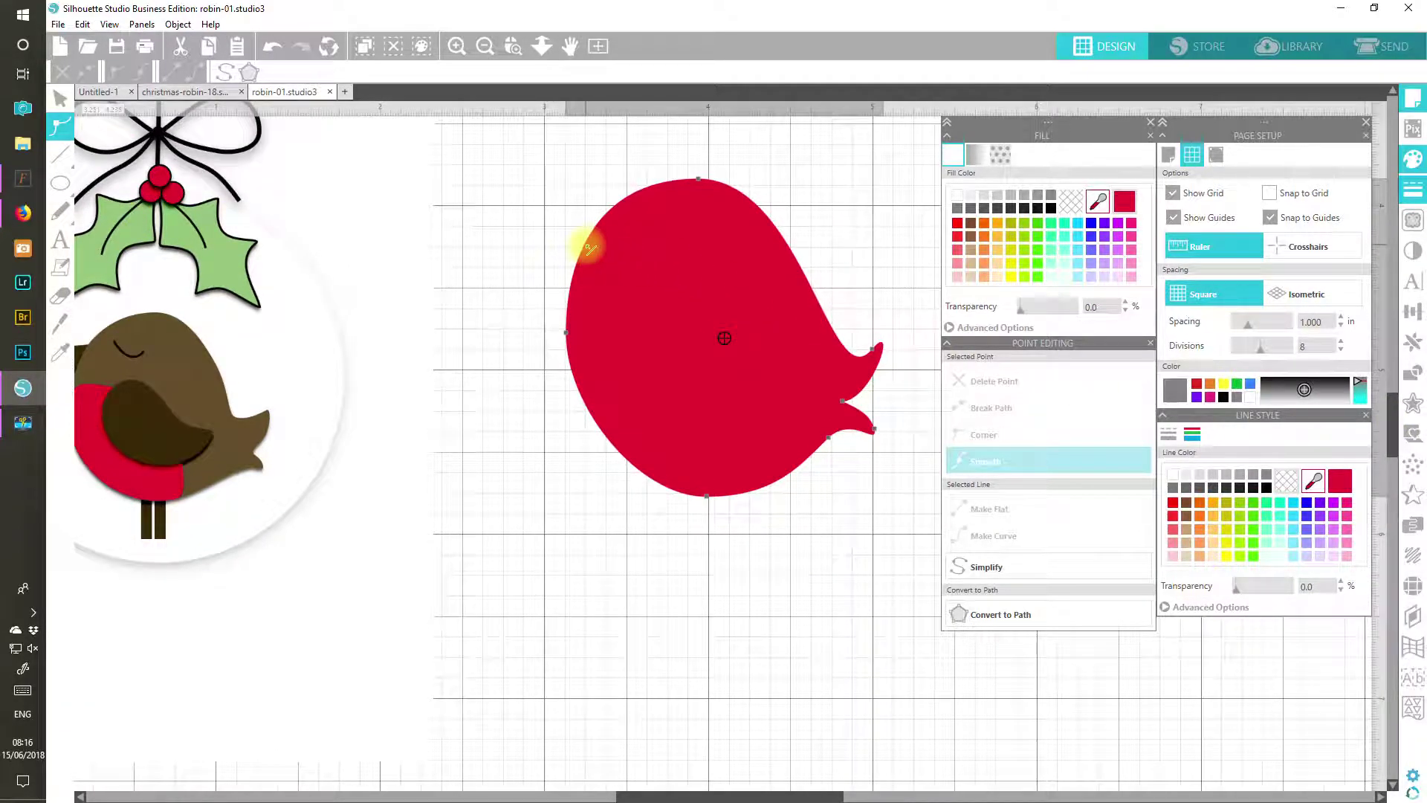
pyautogui.click(588, 250)
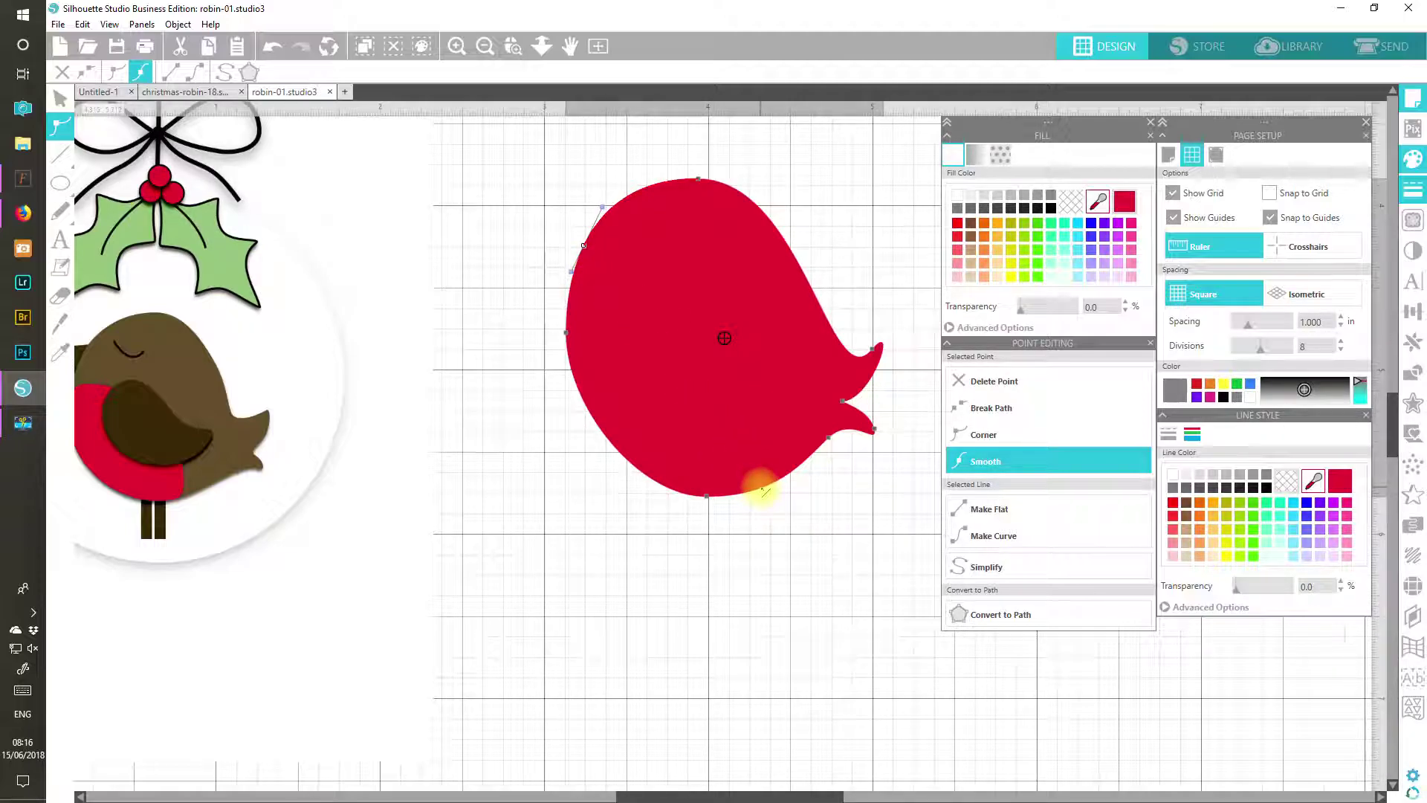
pyautogui.click(761, 489)
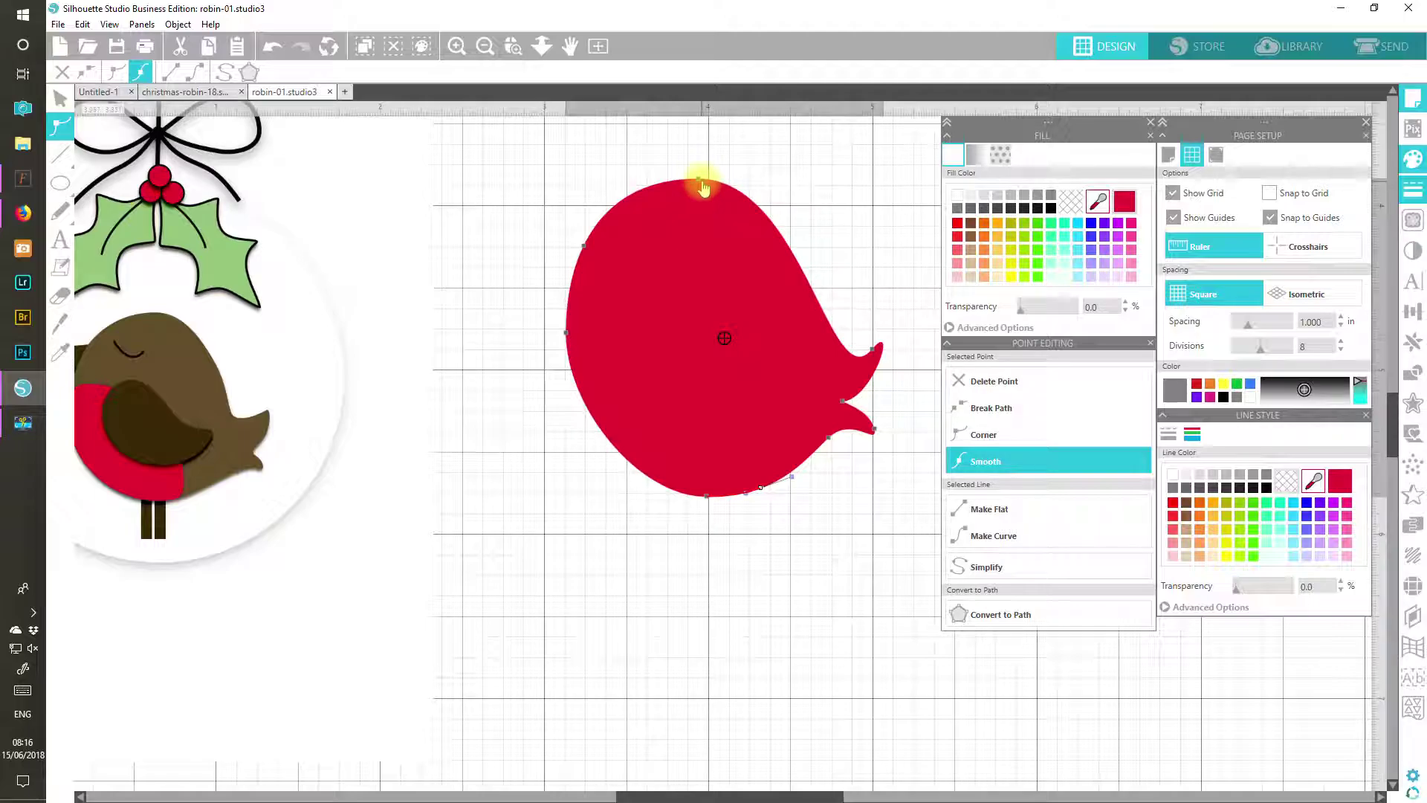
# Step: Delete the red shape's top point and all its back and tail points, leaving only the breast area between the two added points
pyautogui.click(701, 181)
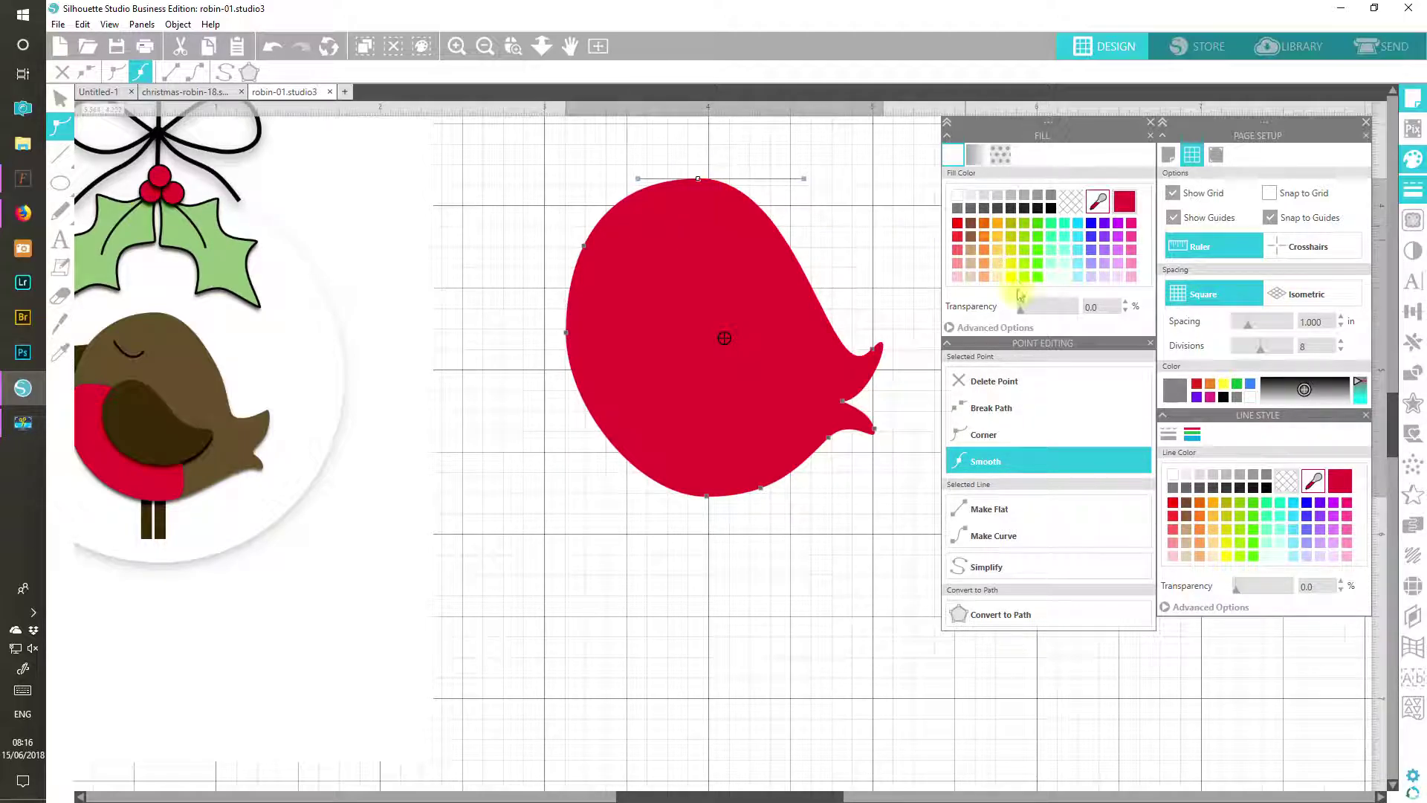
pyautogui.click(992, 383)
pyautogui.click(992, 383)
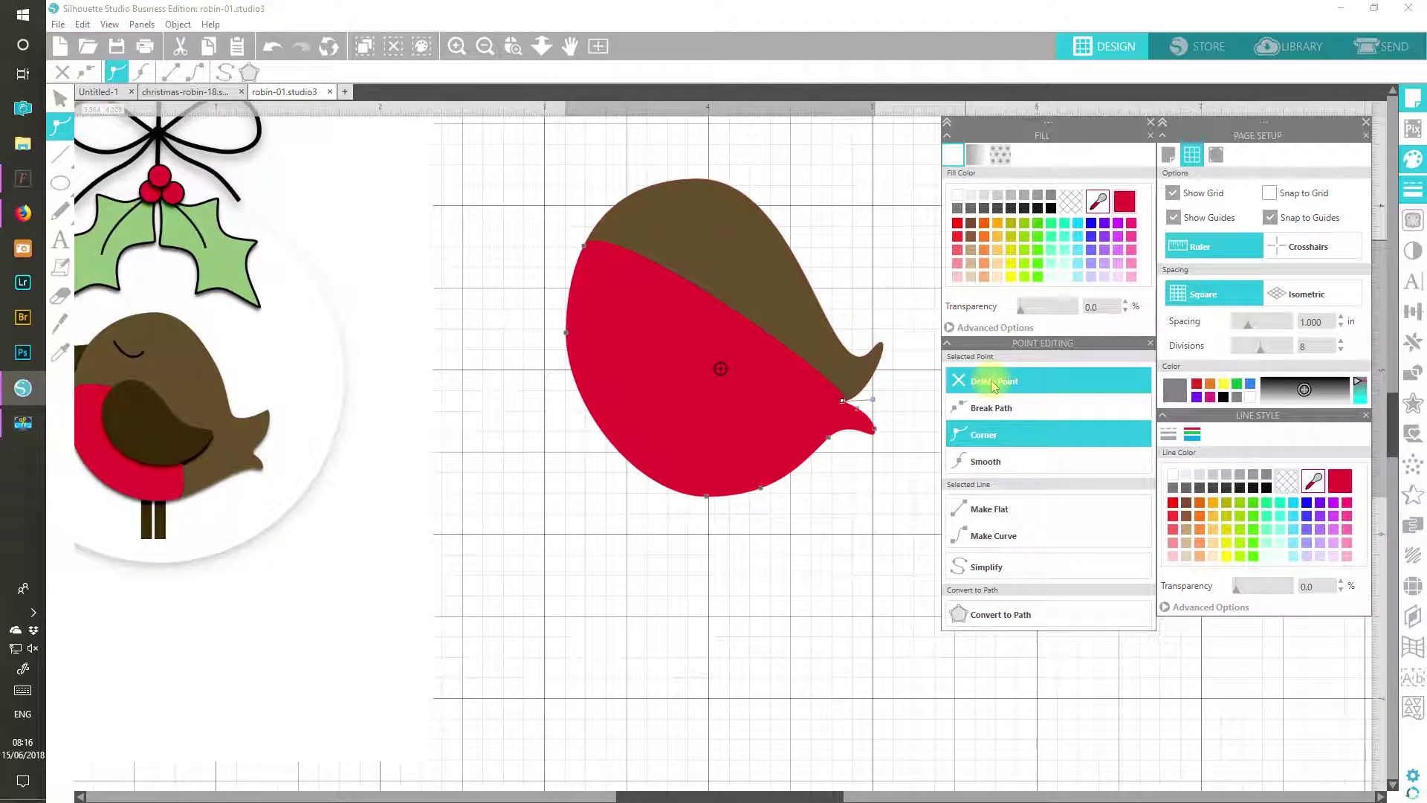
pyautogui.click(992, 383)
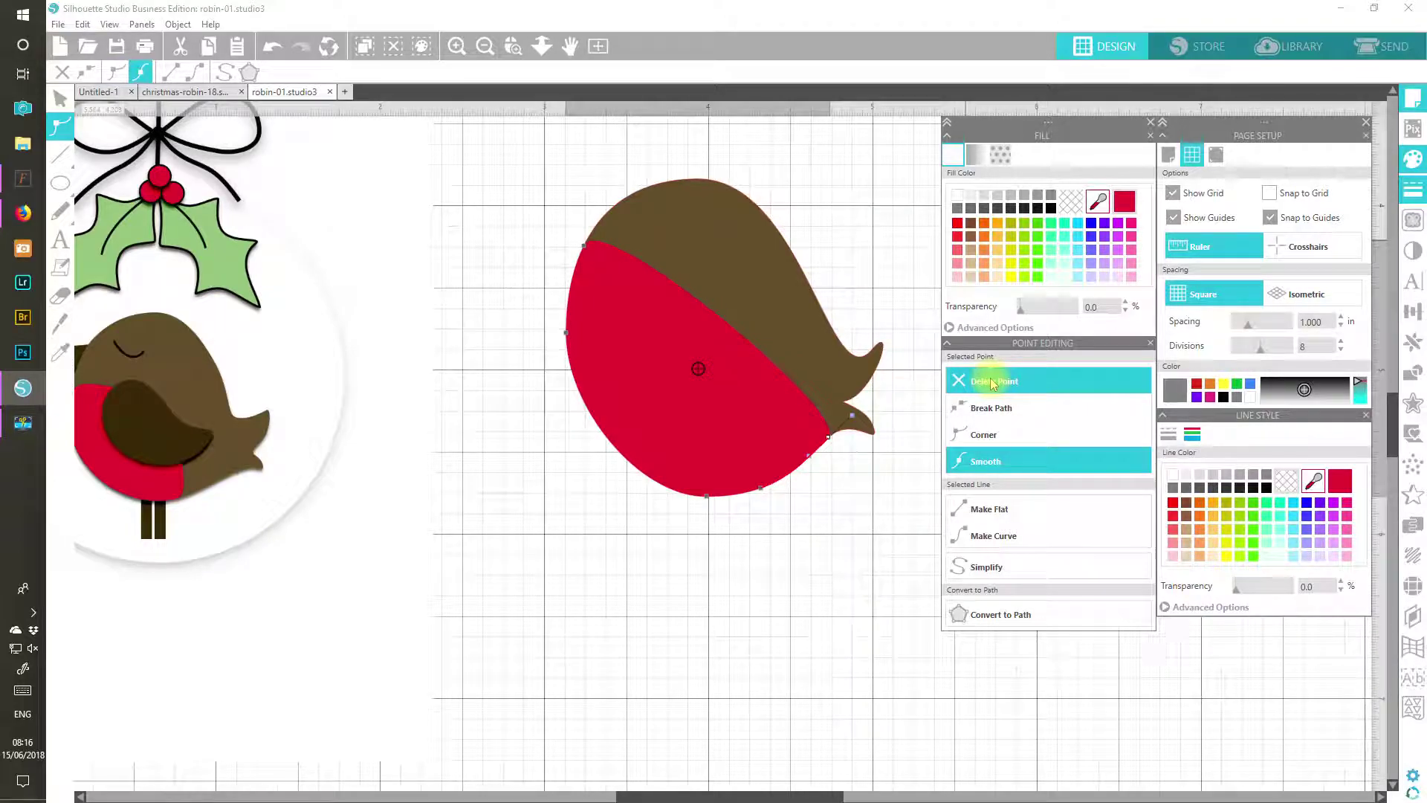
pyautogui.click(993, 382)
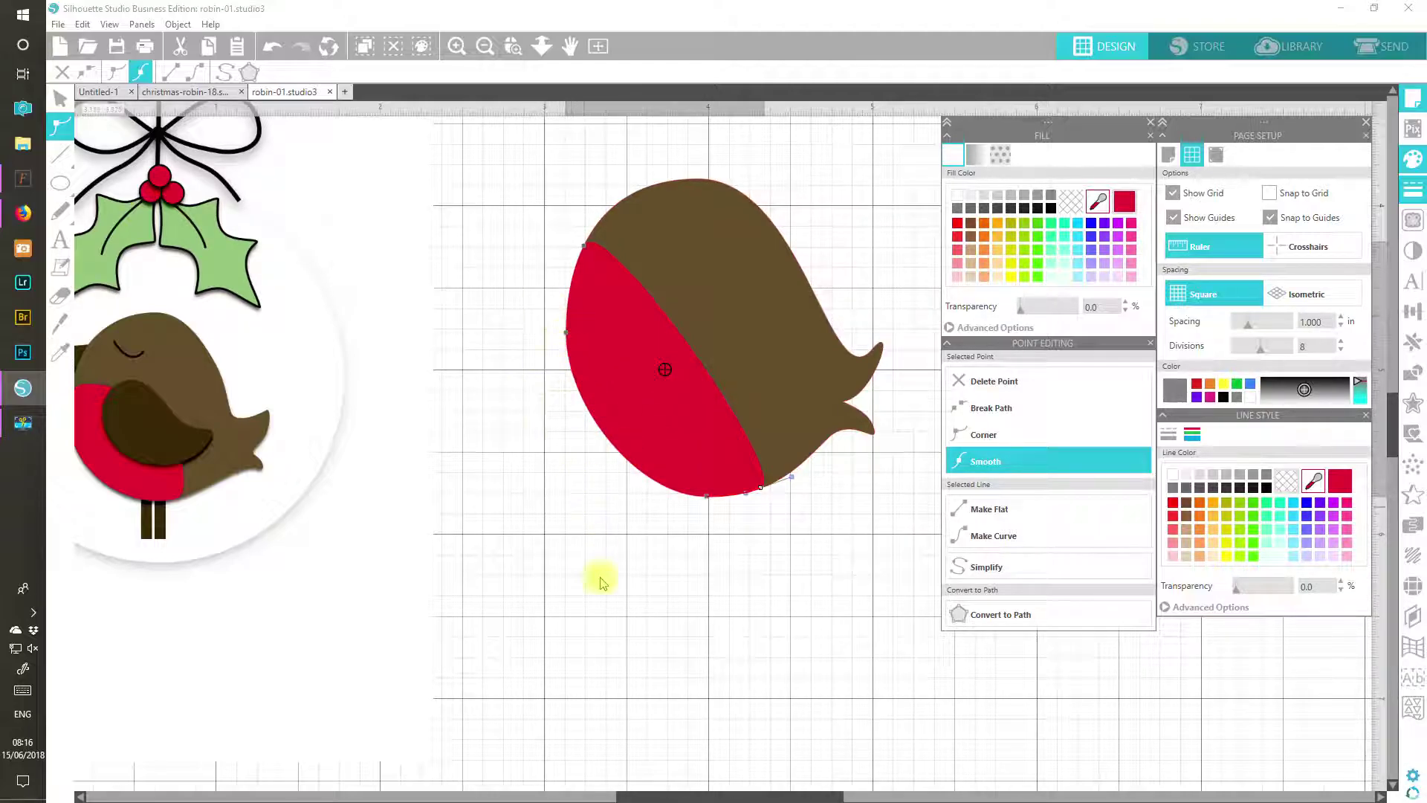
# Step: Add a lower point on the breast's left edge, then move the old upper point inwards onto the diagonal edge and make it smooth
pyautogui.moveTo(661, 795); pyautogui.dragTo(647, 795)
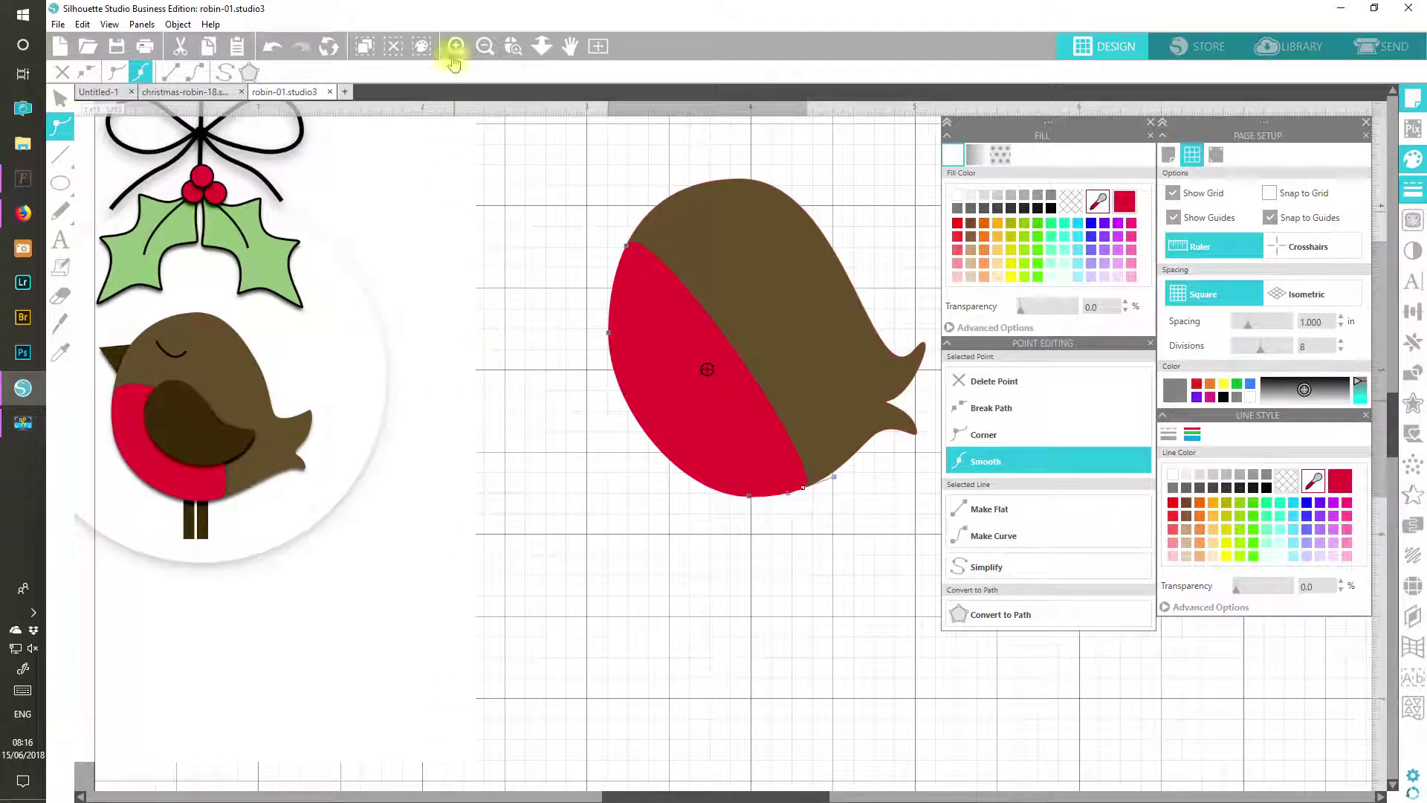
pyautogui.click(633, 252)
pyautogui.click(611, 299)
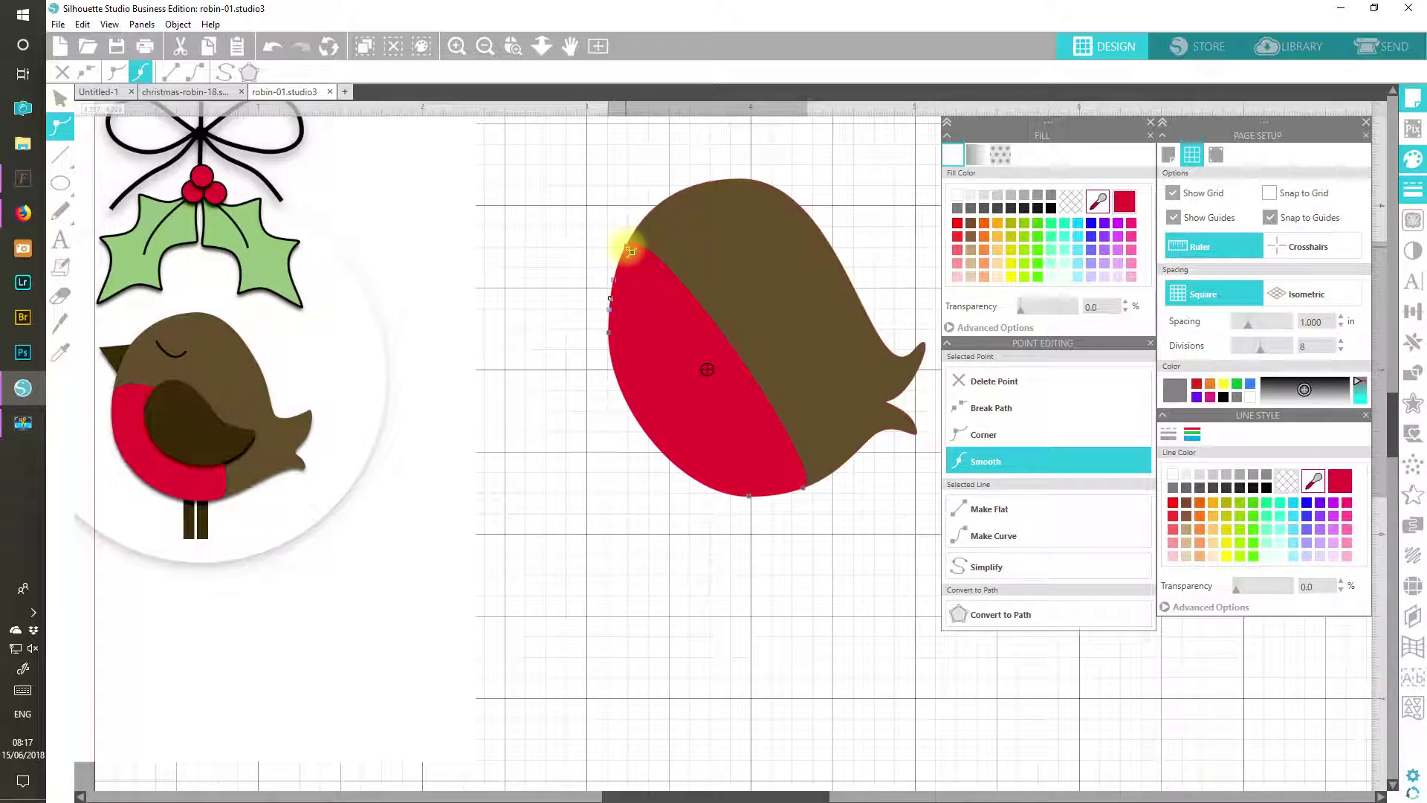
pyautogui.moveTo(630, 250); pyautogui.dragTo(749, 352)
pyautogui.click(978, 462)
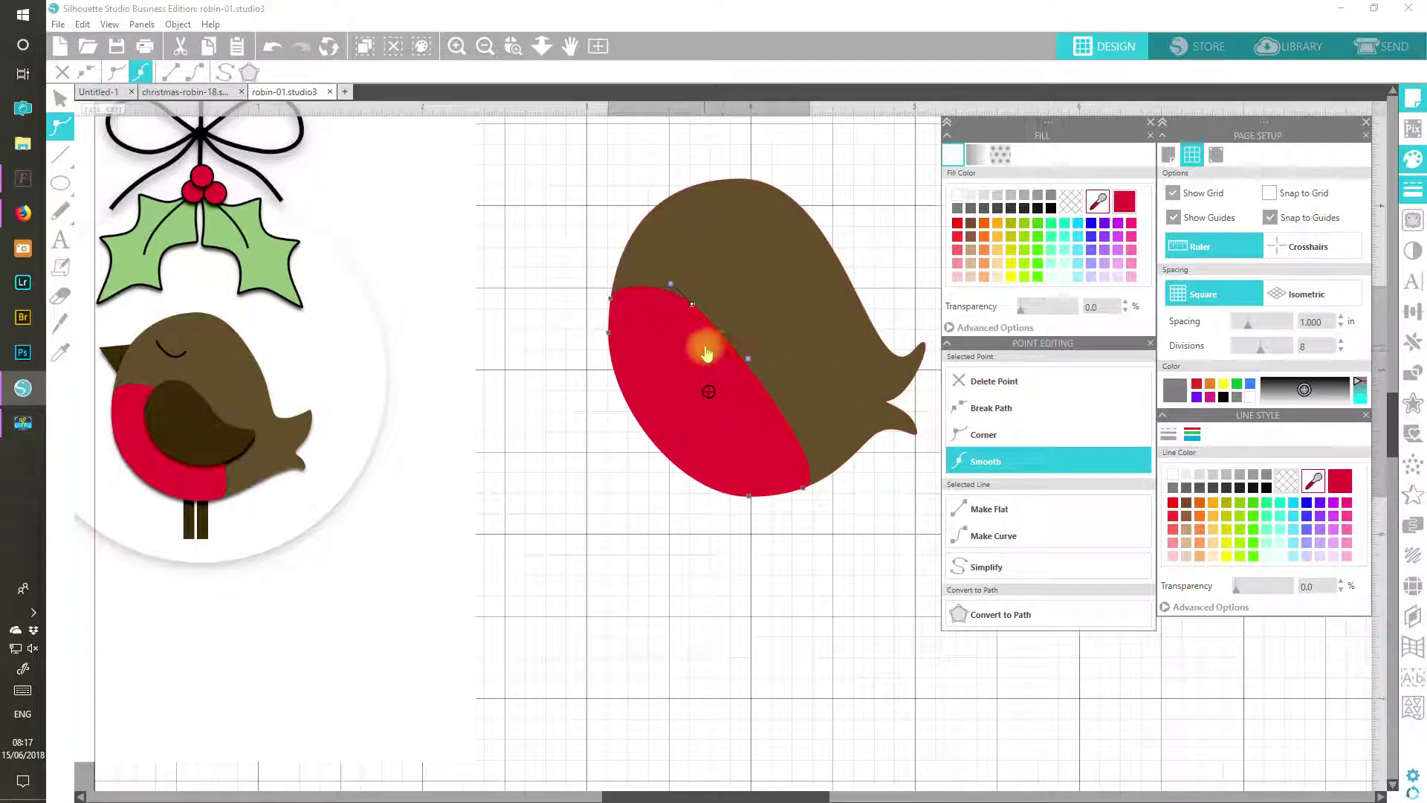
# Step: Make the breast's lower-right point a corner, bend its handle upwards, and nudge the diagonal edge's smooth point to round the breast curve
pyautogui.click(806, 492)
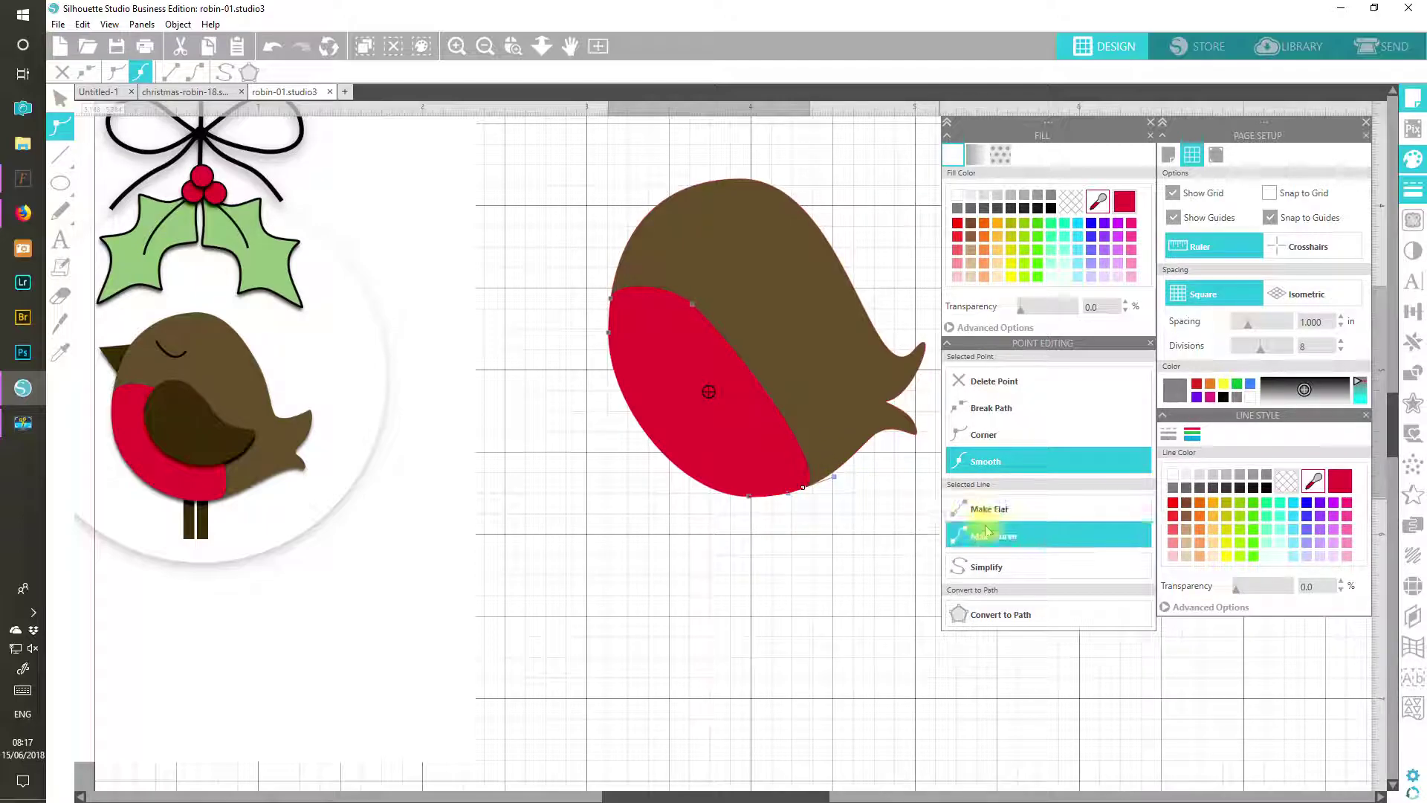
pyautogui.click(983, 438)
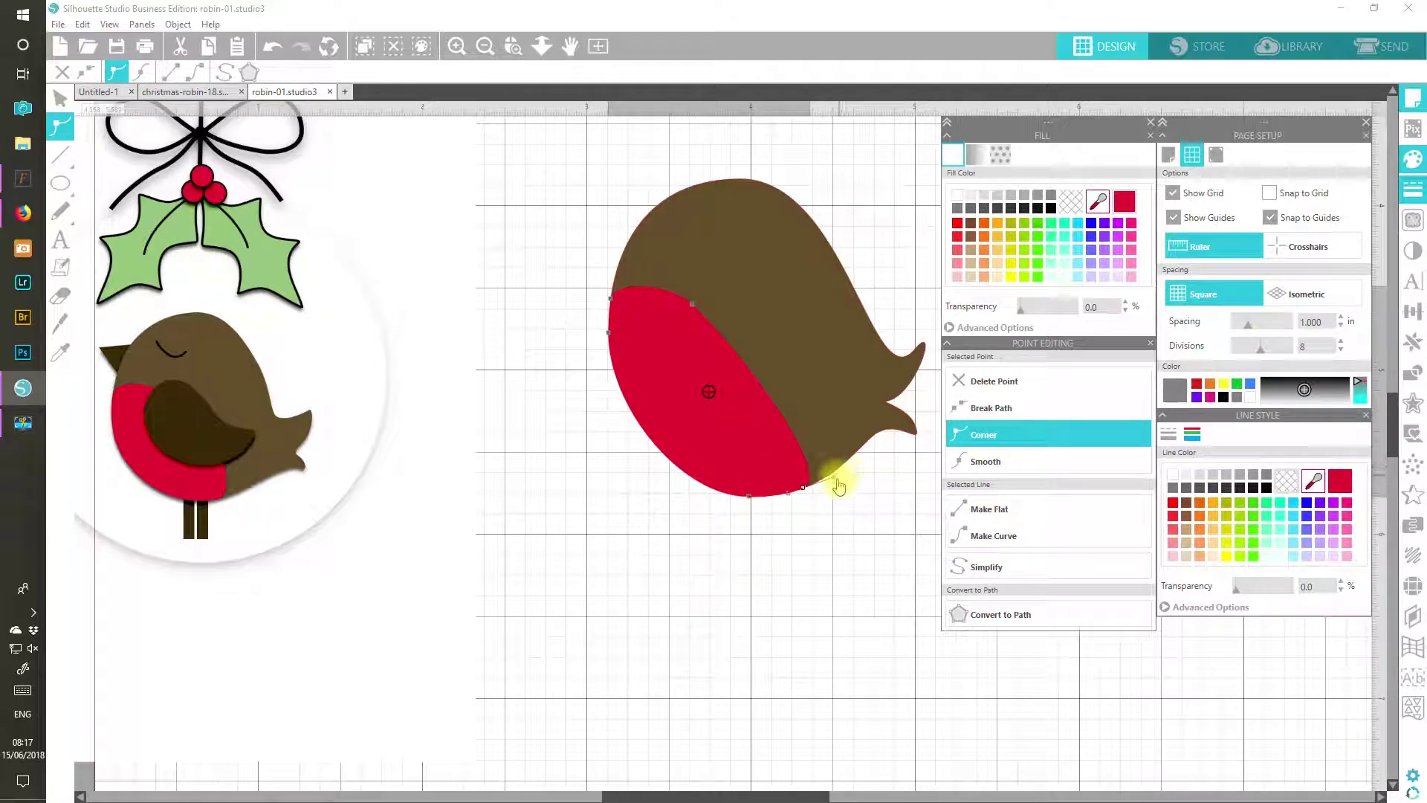
pyautogui.moveTo(838, 482); pyautogui.dragTo(807, 407)
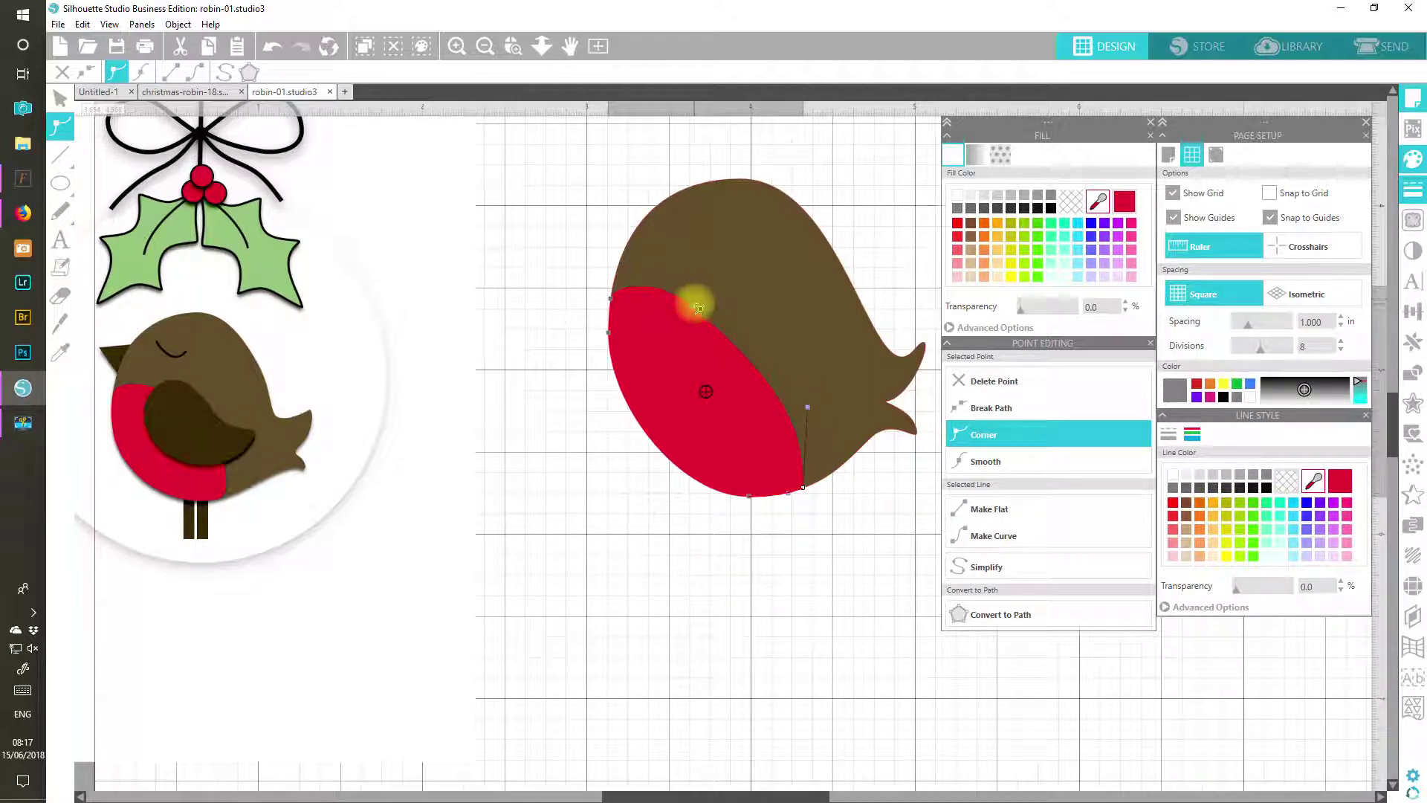
pyautogui.moveTo(699, 309); pyautogui.dragTo(710, 324)
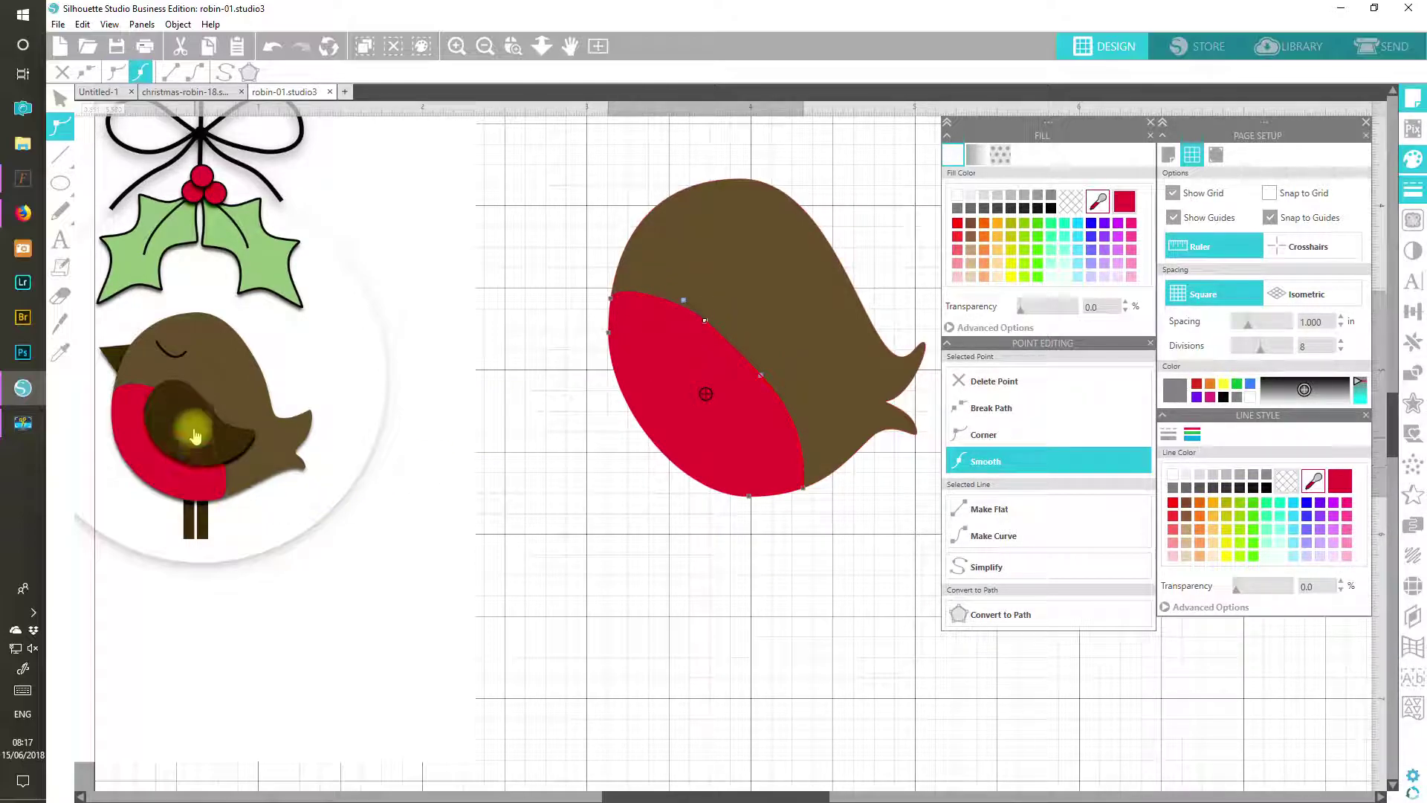
pyautogui.click(797, 637)
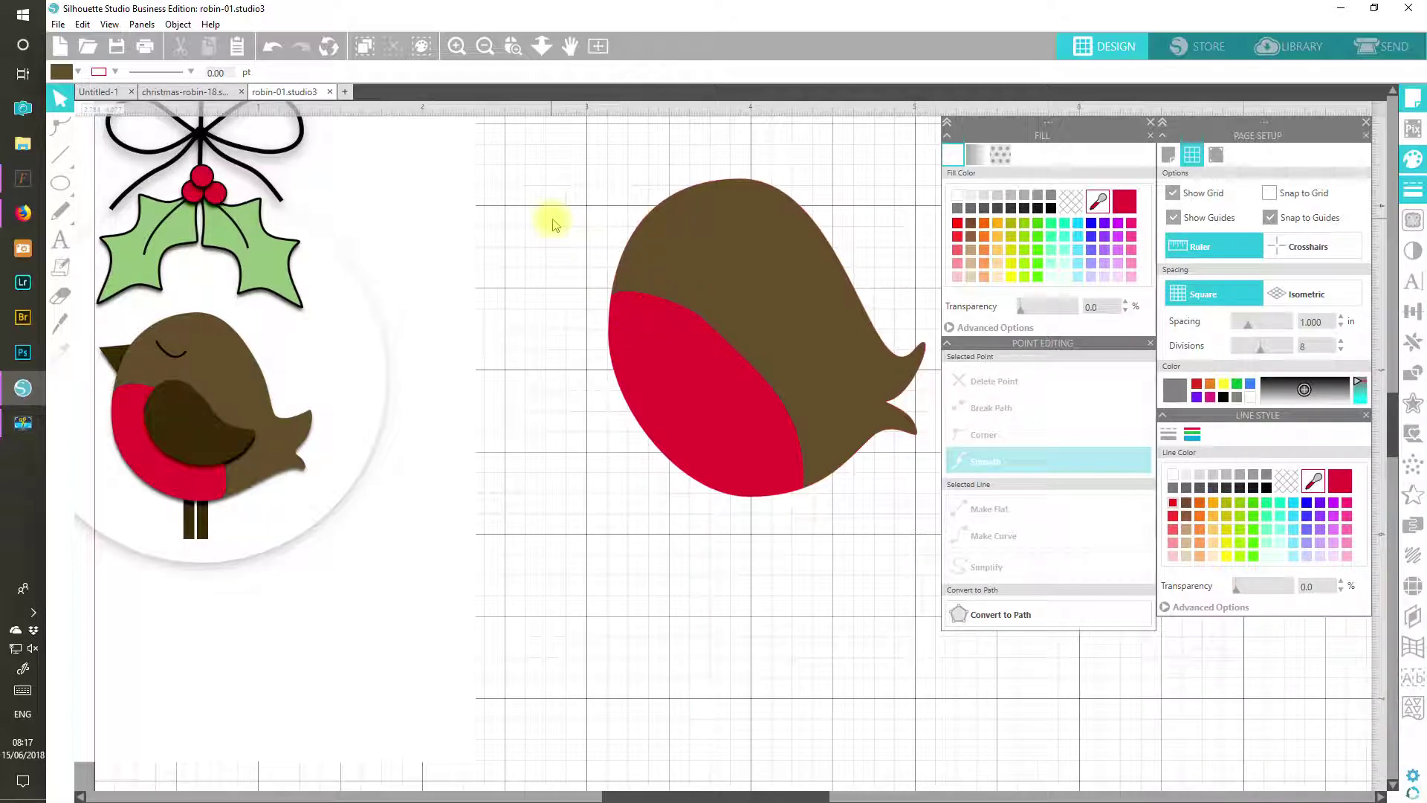
# Step: Stretch the body and breast together to about 1.99 in wide and reduce their height slightly from the bottom
pyautogui.moveTo(562, 221); pyautogui.dragTo(707, 362)
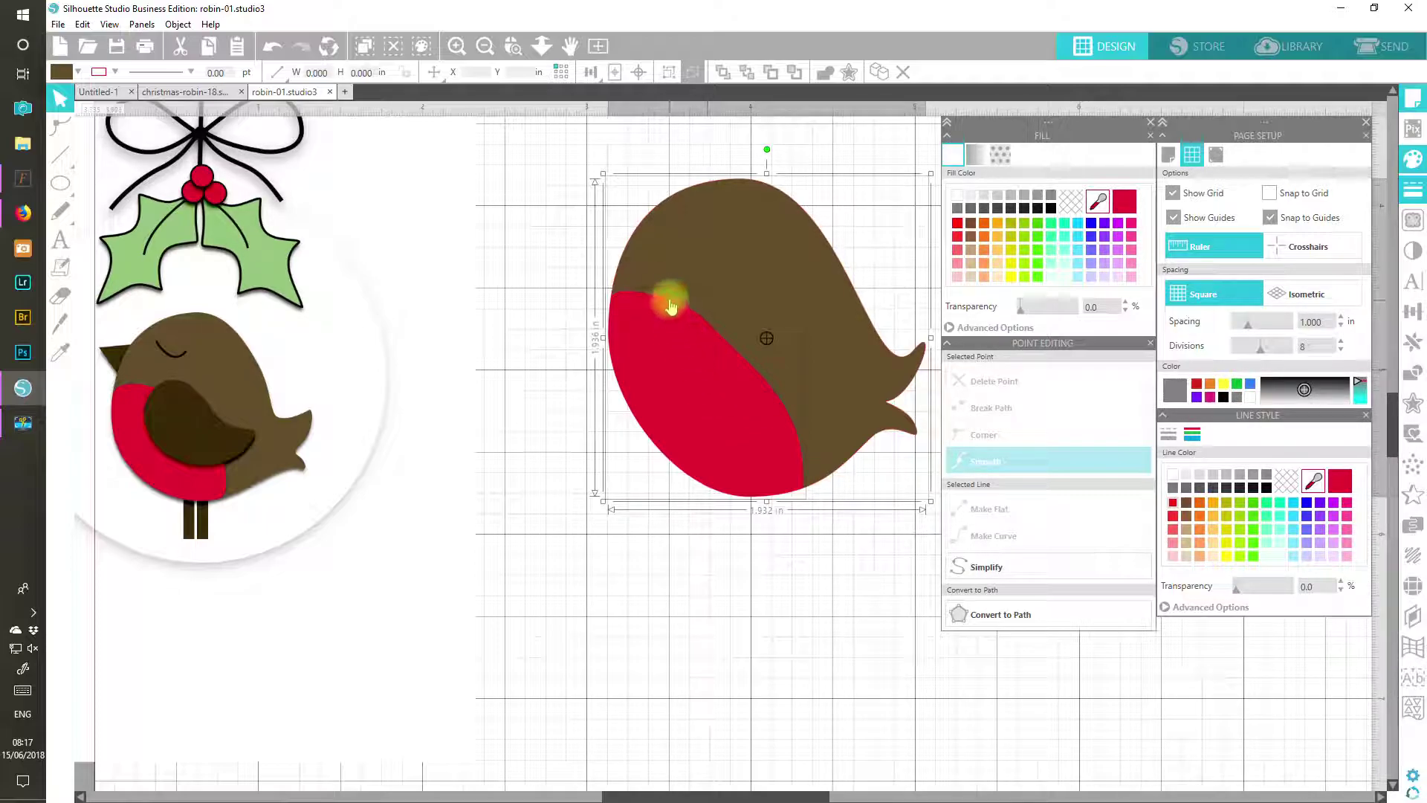
pyautogui.moveTo(602, 338); pyautogui.dragTo(594, 337)
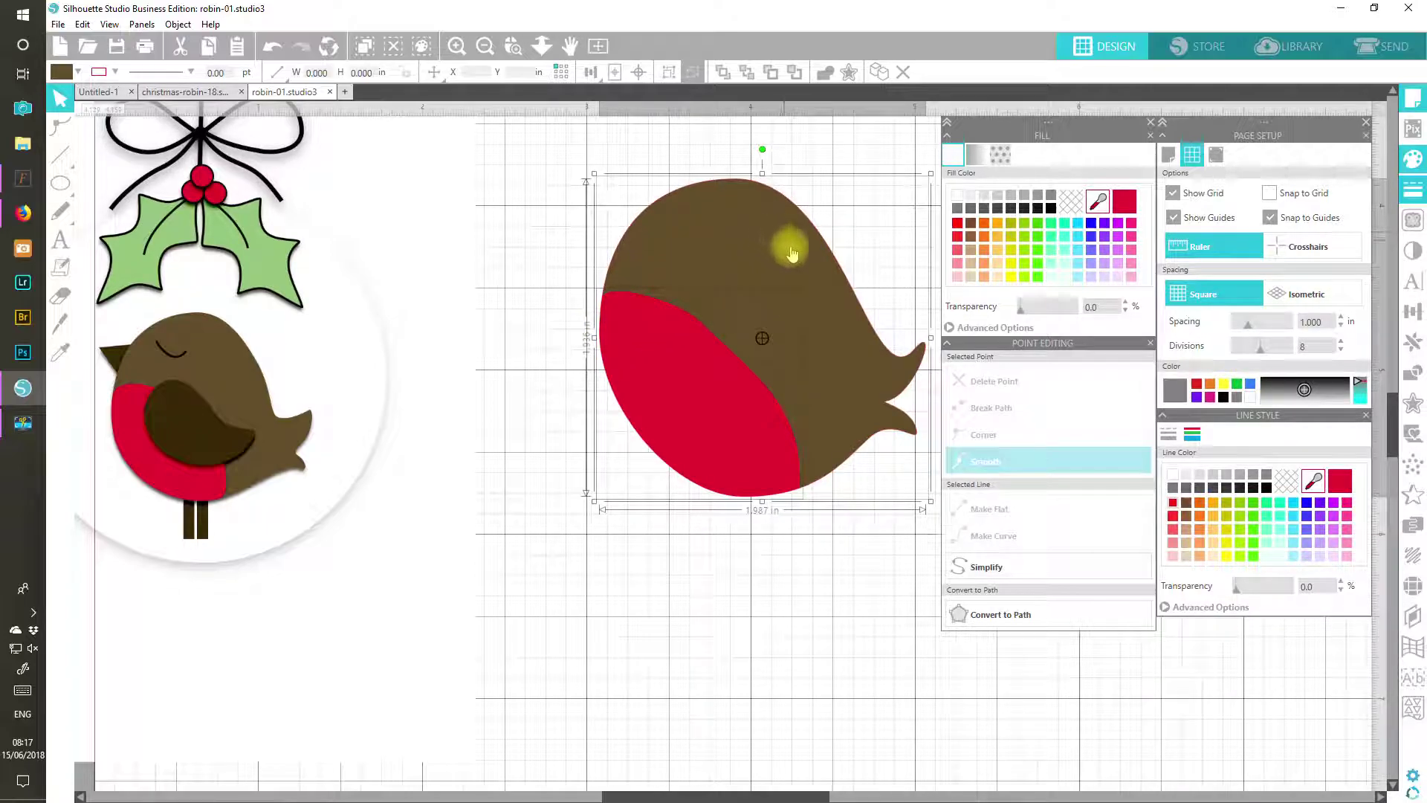
pyautogui.moveTo(763, 502); pyautogui.dragTo(762, 494)
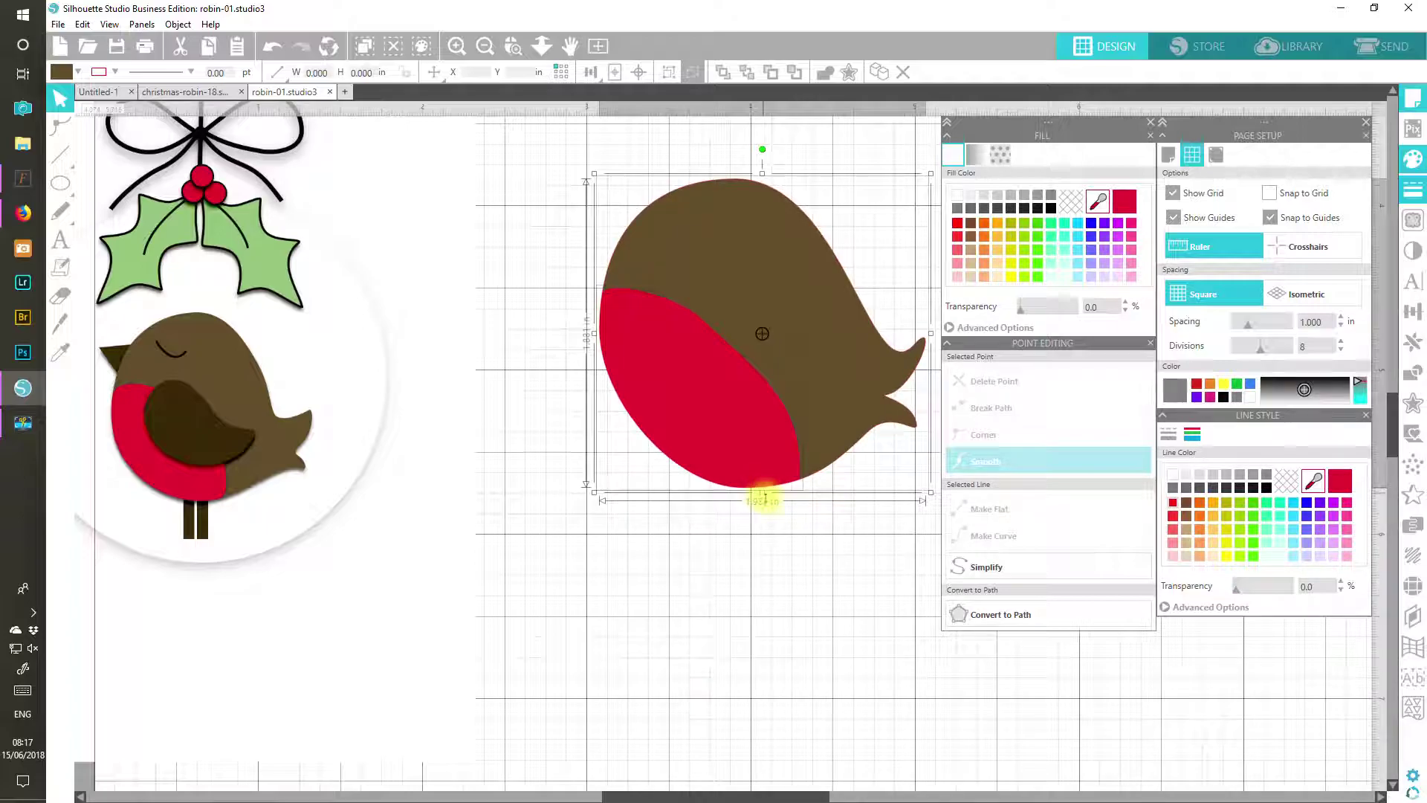
pyautogui.click(770, 611)
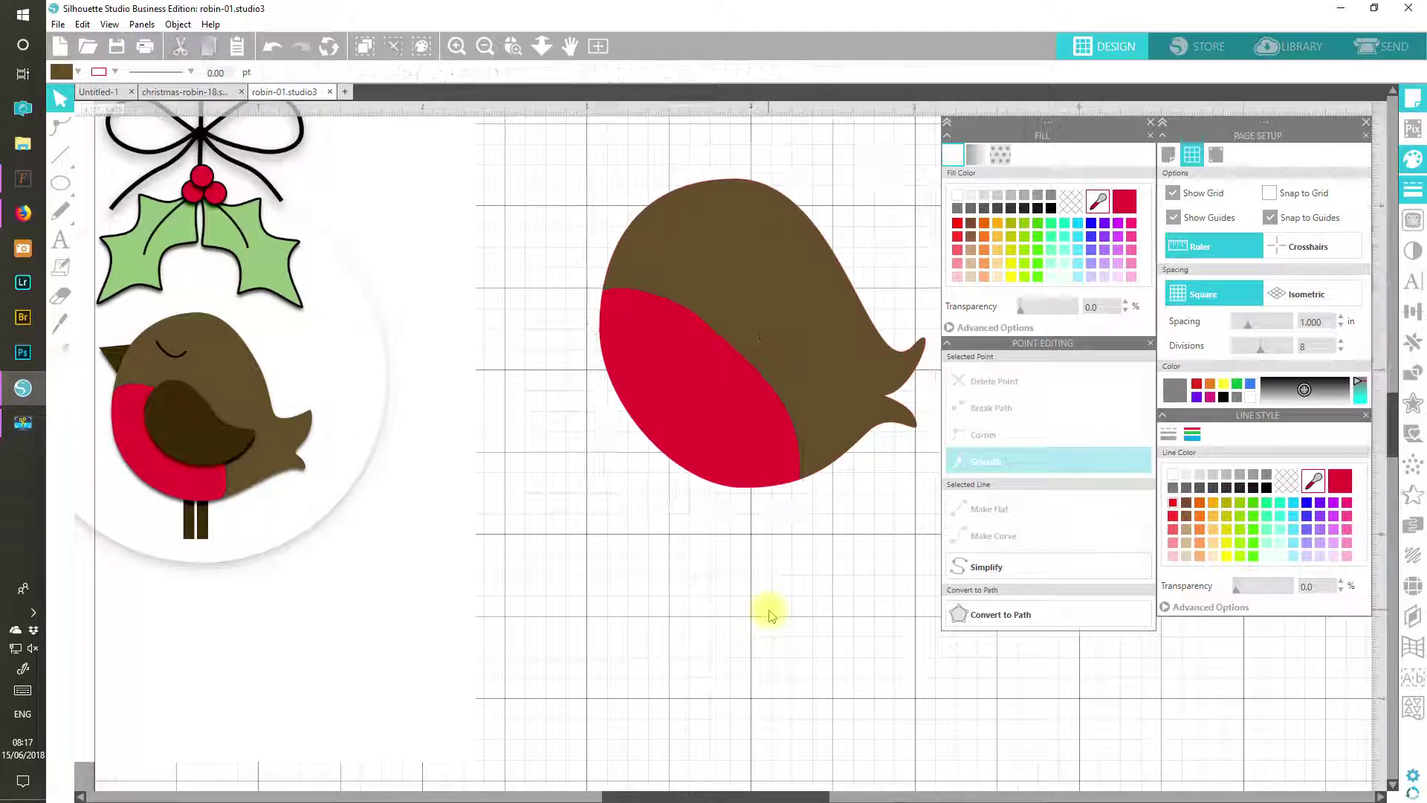
# Step: Make the robin's back fuller by lengthening the tail-side curve handle of the brown body's top point
pyautogui.click(801, 279)
pyautogui.doubleClick(803, 276)
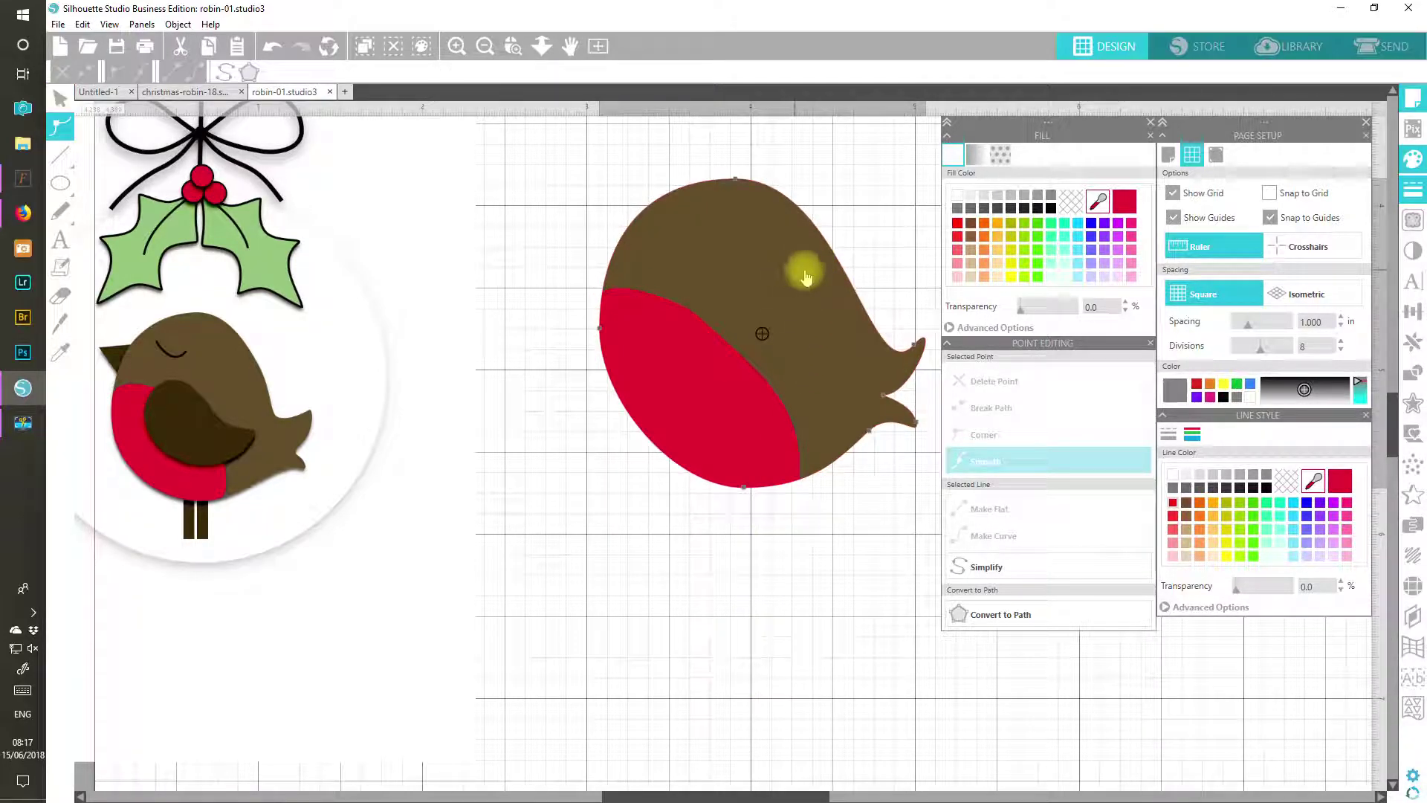
pyautogui.click(736, 180)
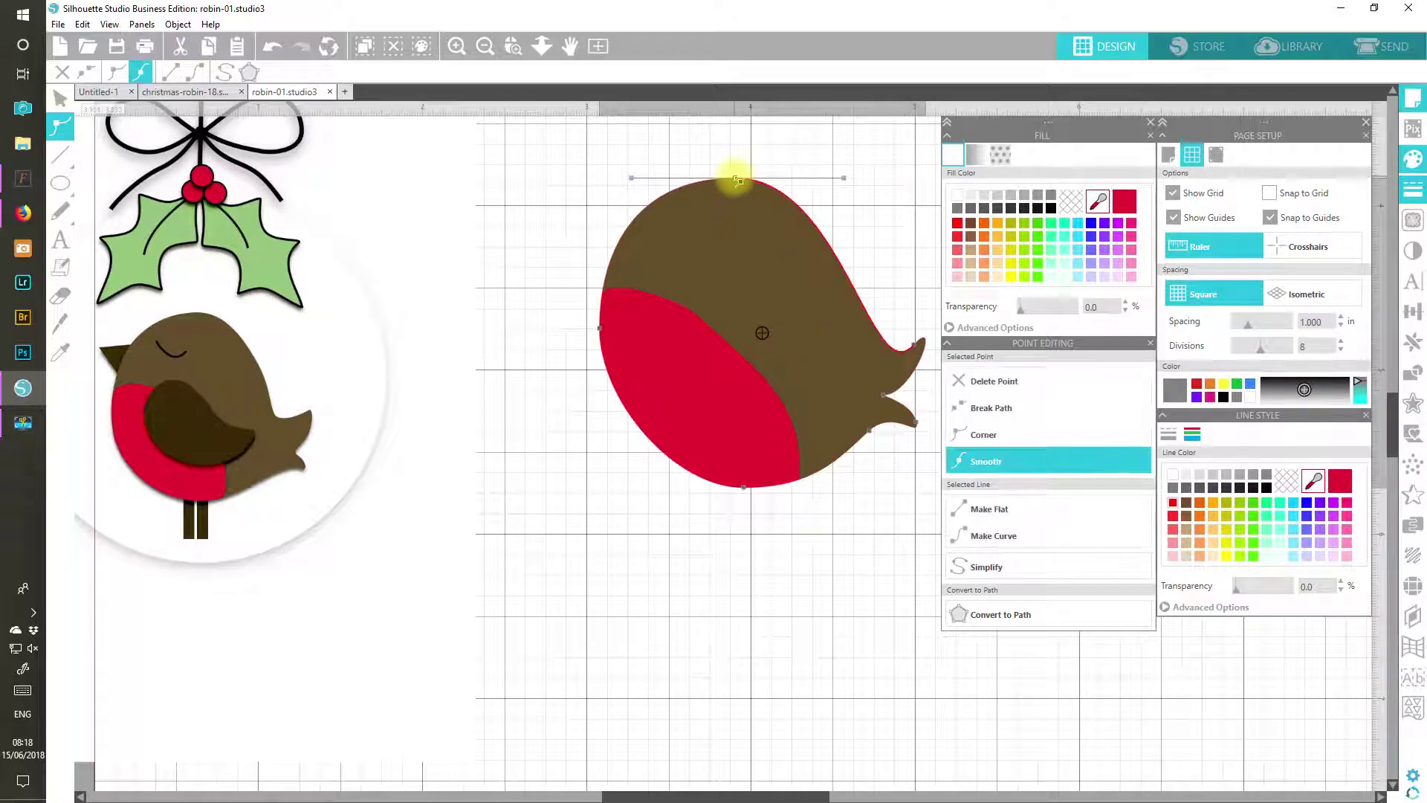
pyautogui.moveTo(847, 182); pyautogui.dragTo(864, 184)
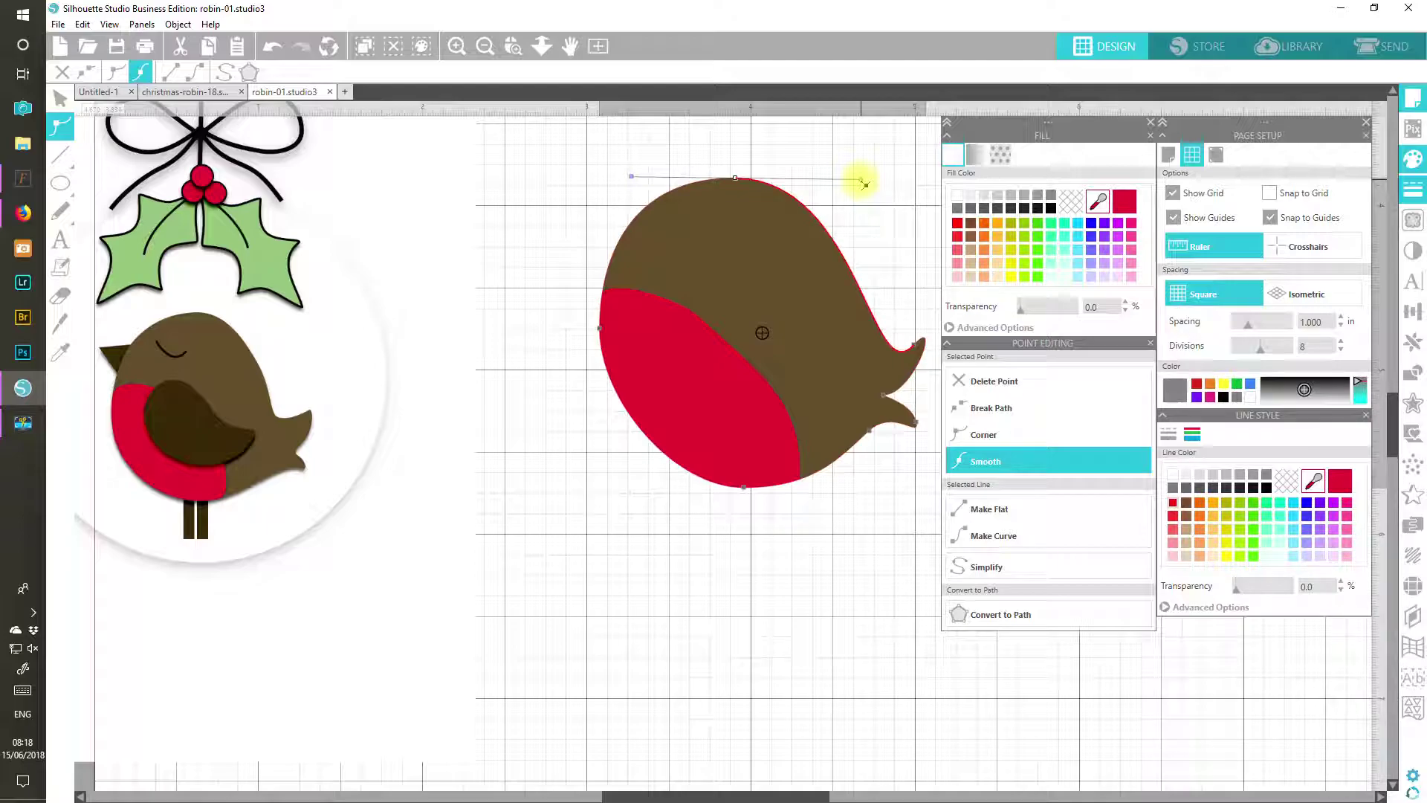
pyautogui.click(726, 636)
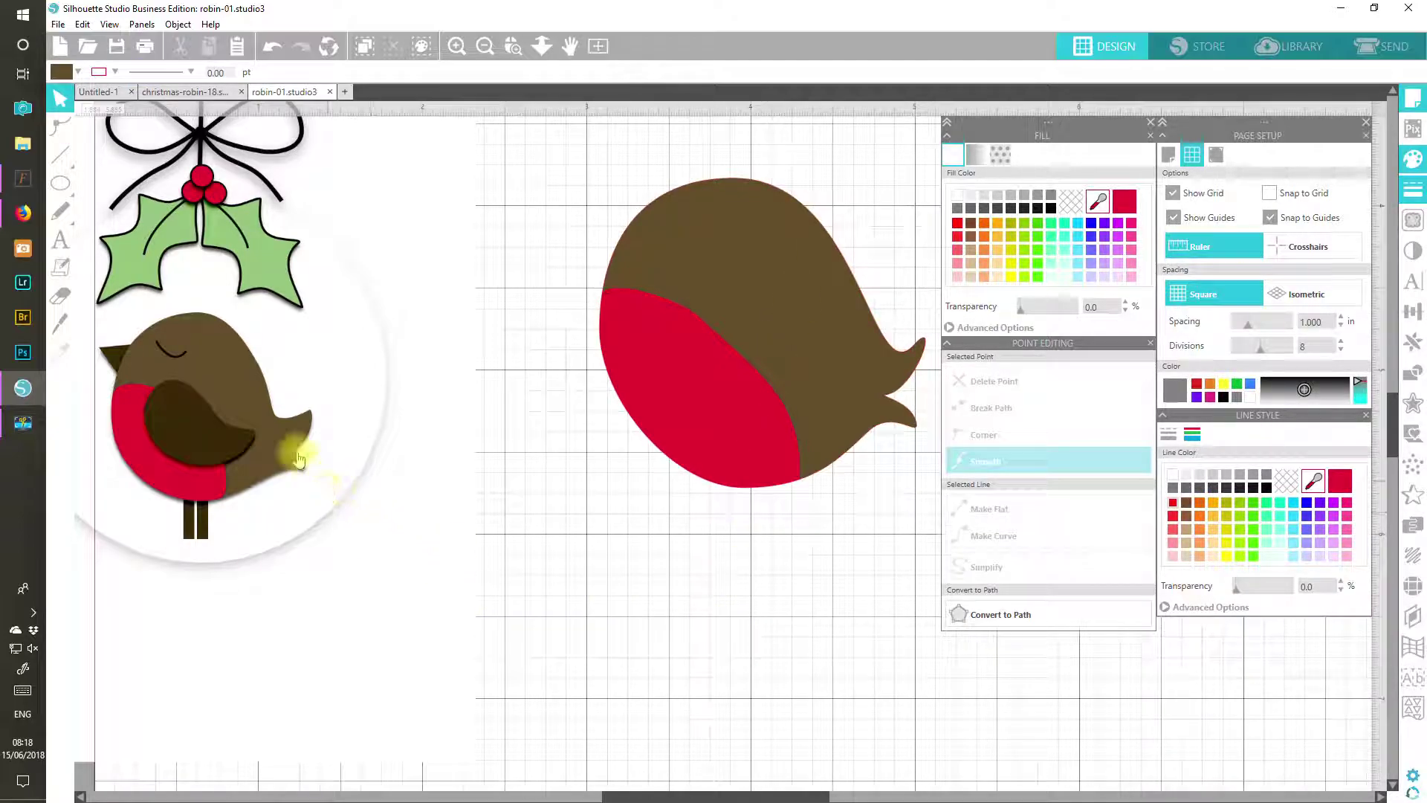
# Step: Draw an ellipse about 0.46 by 0.80 in over the breast, filled with the reference wing's dark brown, and tilt it anticlockwise along the breast's diagonal edge
pyautogui.click(60, 183)
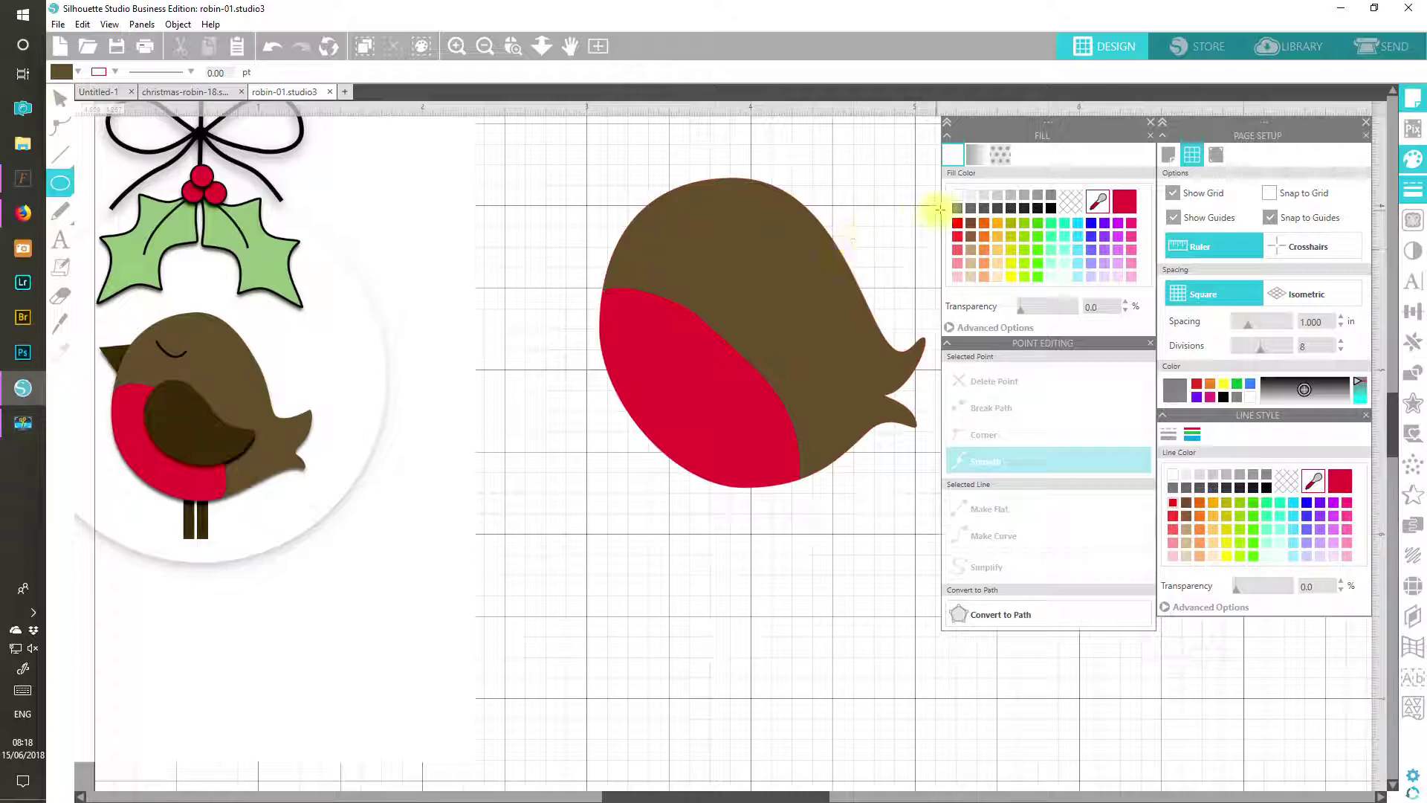
pyautogui.click(1098, 201)
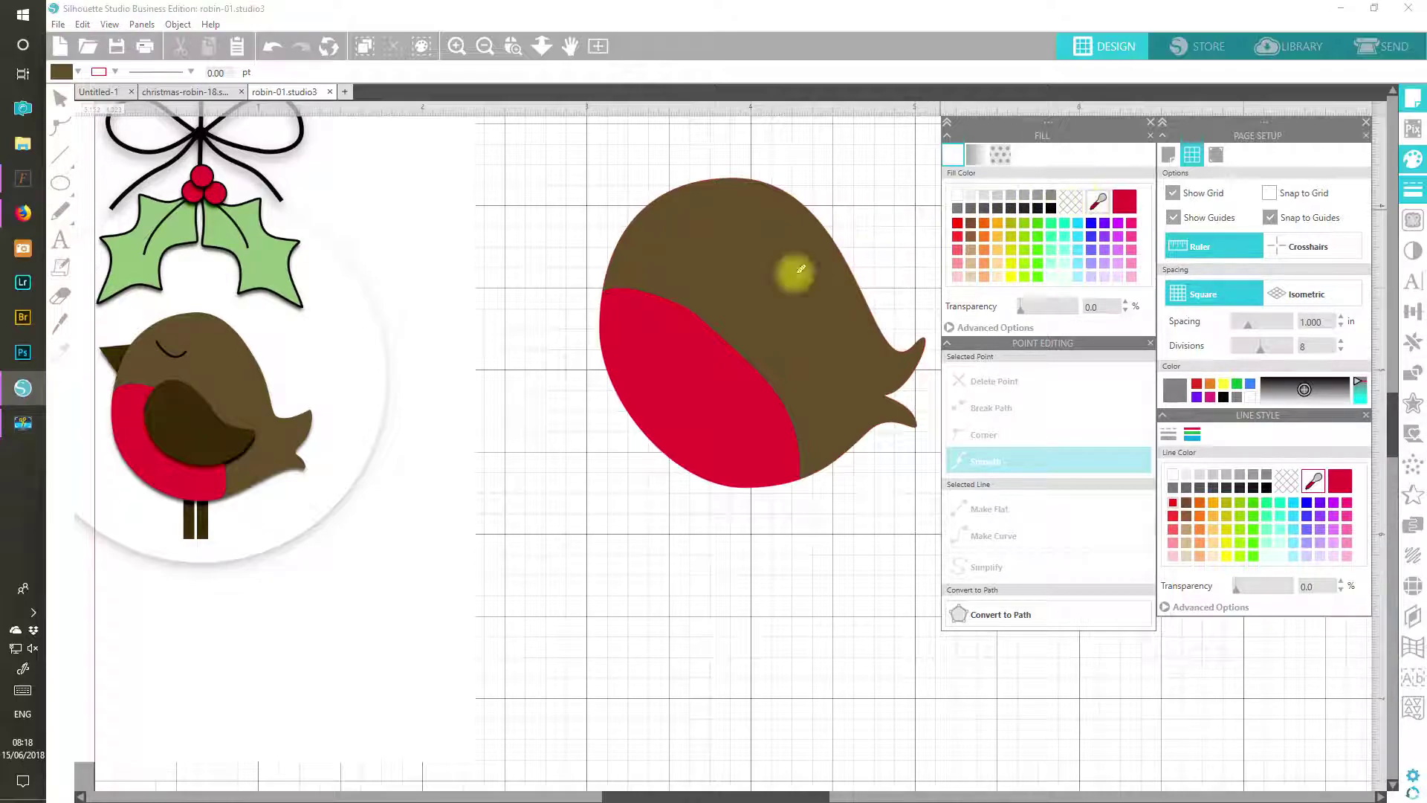
pyautogui.click(200, 425)
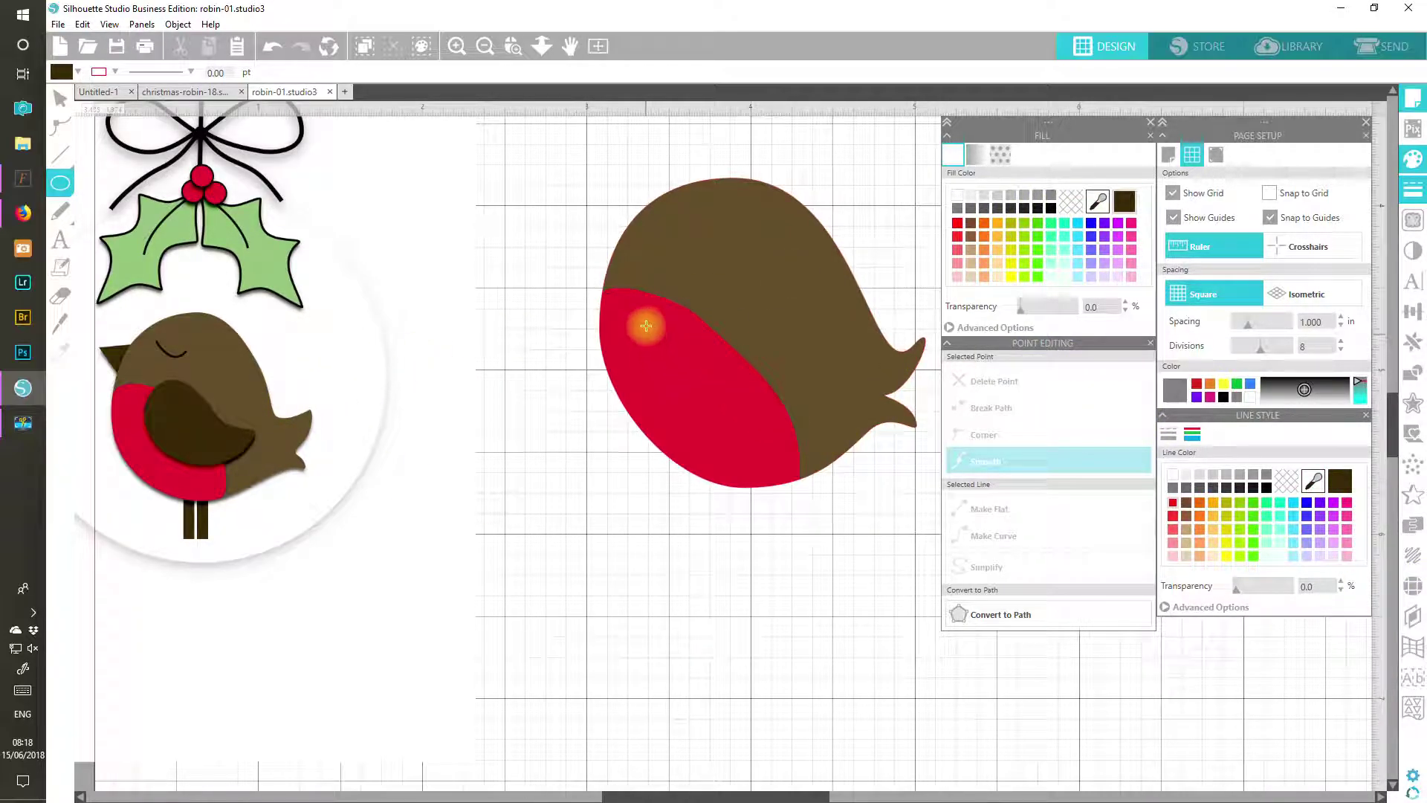
pyautogui.moveTo(685, 301); pyautogui.dragTo(759, 436)
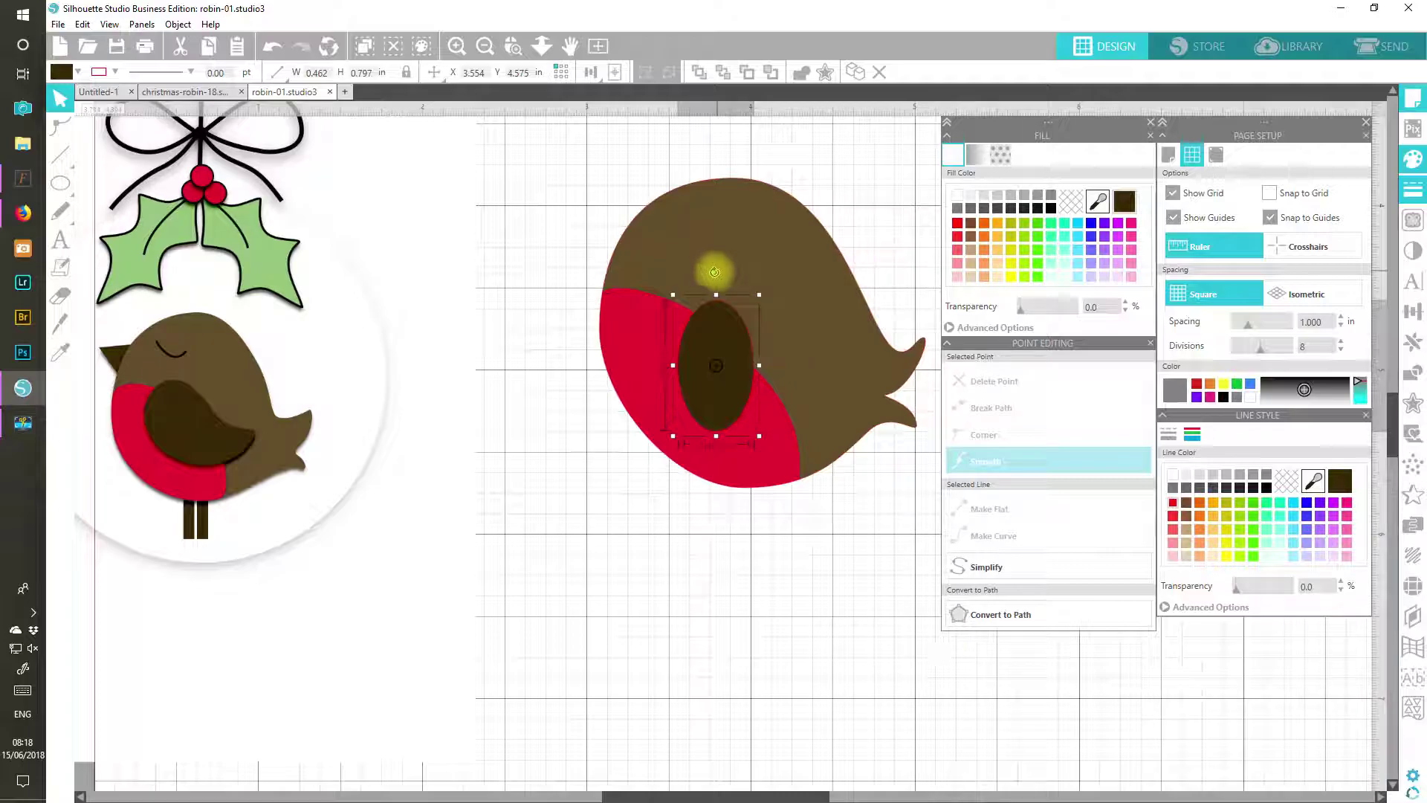
pyautogui.moveTo(710, 271); pyautogui.dragTo(617, 283)
pyautogui.moveTo(715, 340); pyautogui.dragTo(661, 280)
# Step: Pull the ellipse's tail-side point out into a wing tip, and round the underside by lengthening the lower point's handle and lowering that point
pyautogui.doubleClick(705, 316)
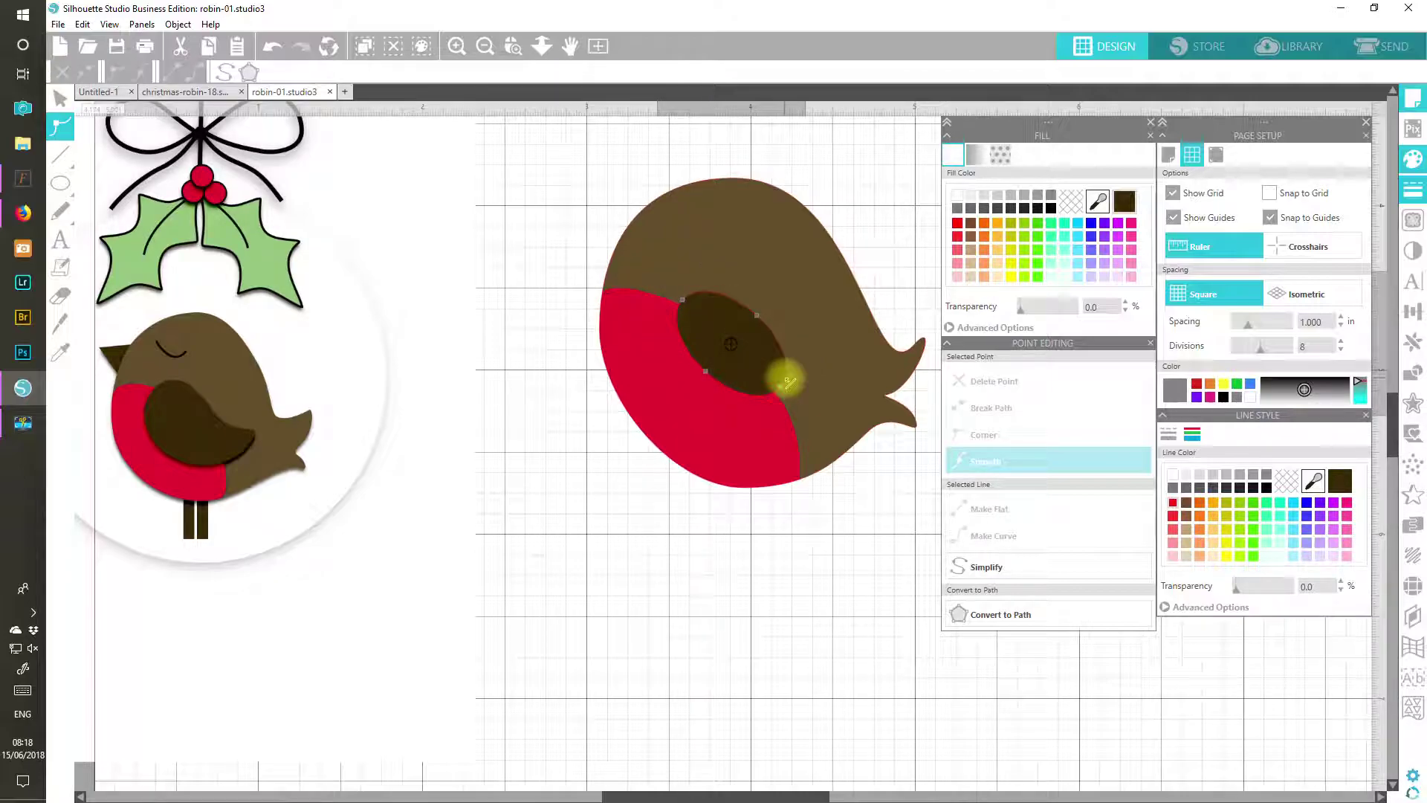
pyautogui.moveTo(785, 391); pyautogui.dragTo(821, 369)
pyautogui.click(818, 365)
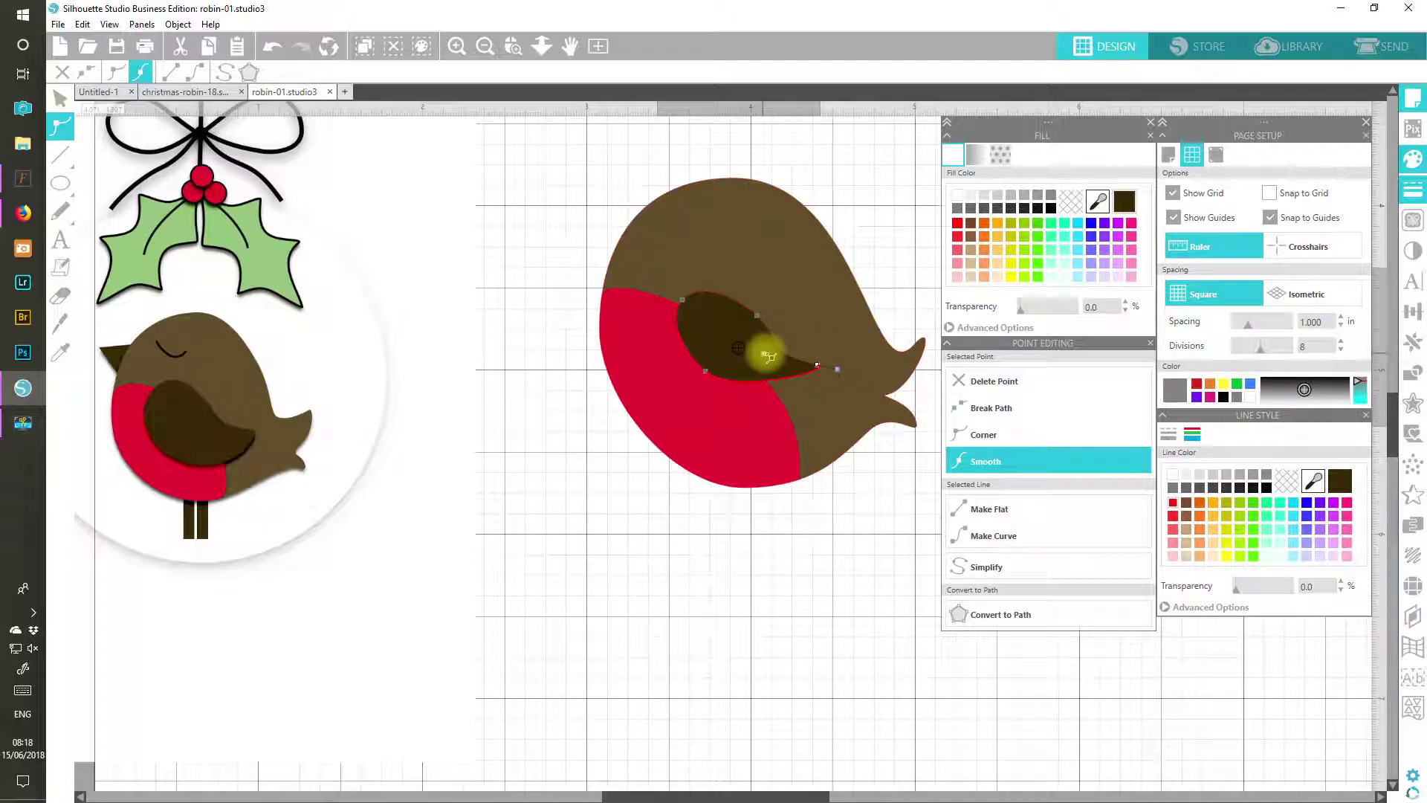
pyautogui.moveTo(843, 376)
pyautogui.mouseDown()
pyautogui.moveTo(800, 395)
pyautogui.moveTo(765, 372)
pyautogui.moveTo(851, 390)
pyautogui.moveTo(849, 368)
pyautogui.mouseUp()
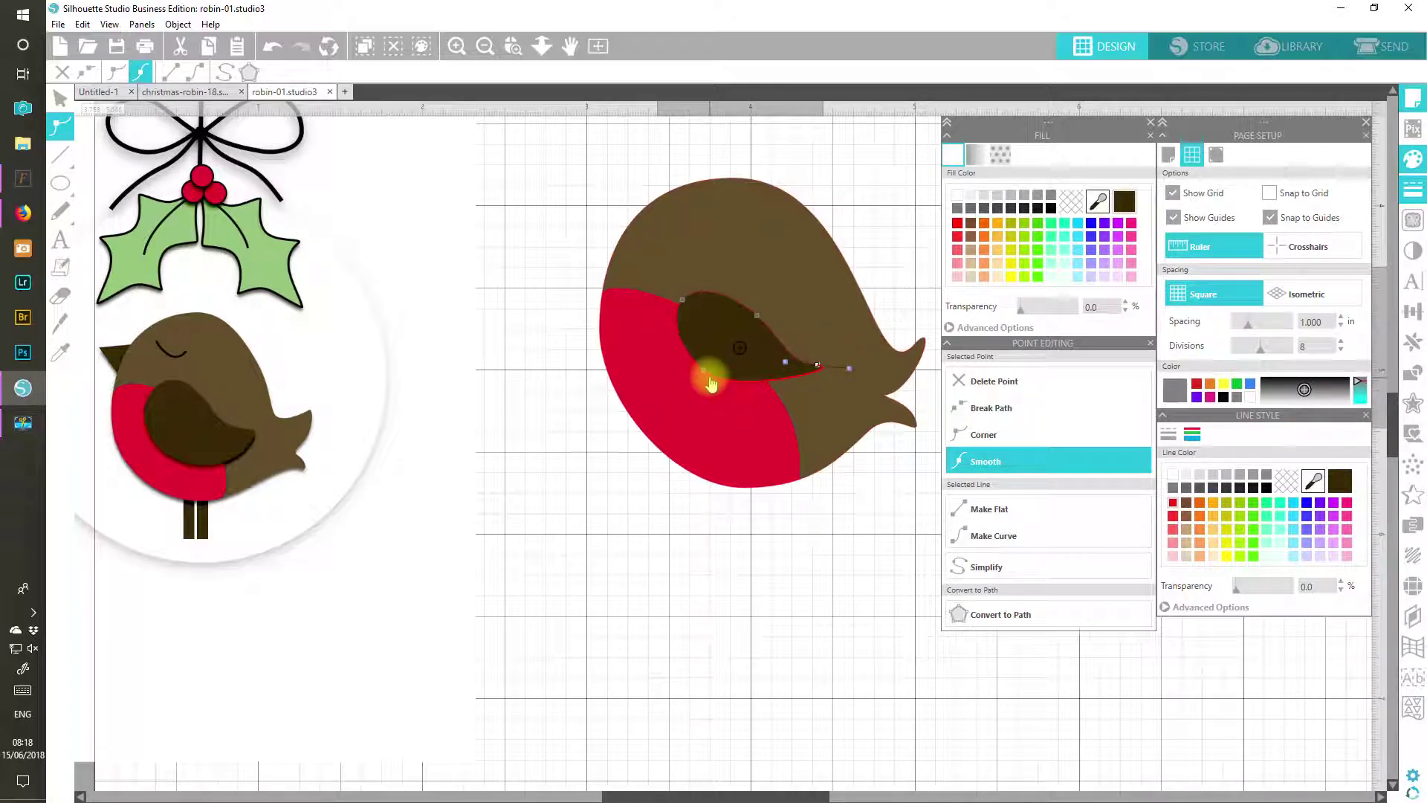
pyautogui.moveTo(710, 376); pyautogui.dragTo(790, 428)
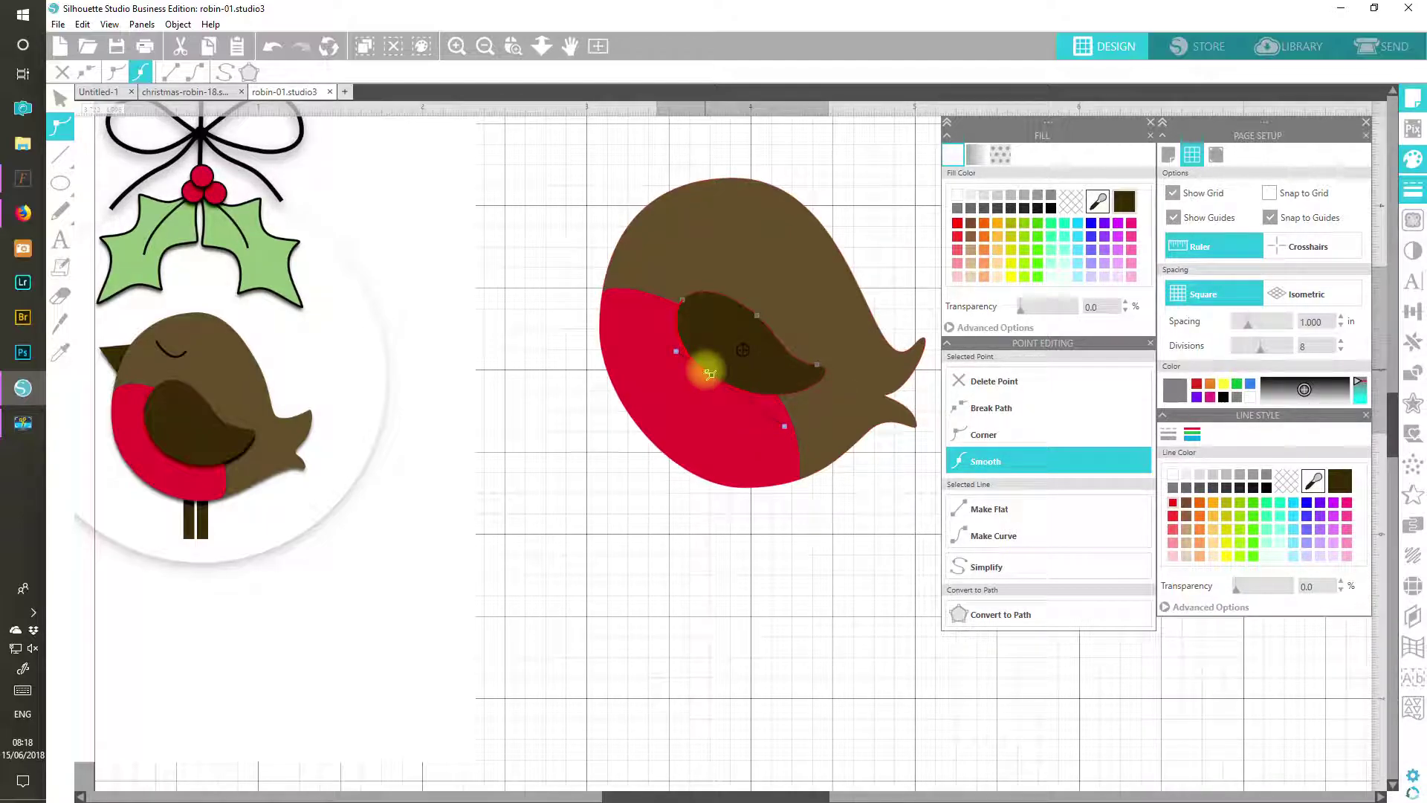
pyautogui.moveTo(708, 375); pyautogui.dragTo(704, 393)
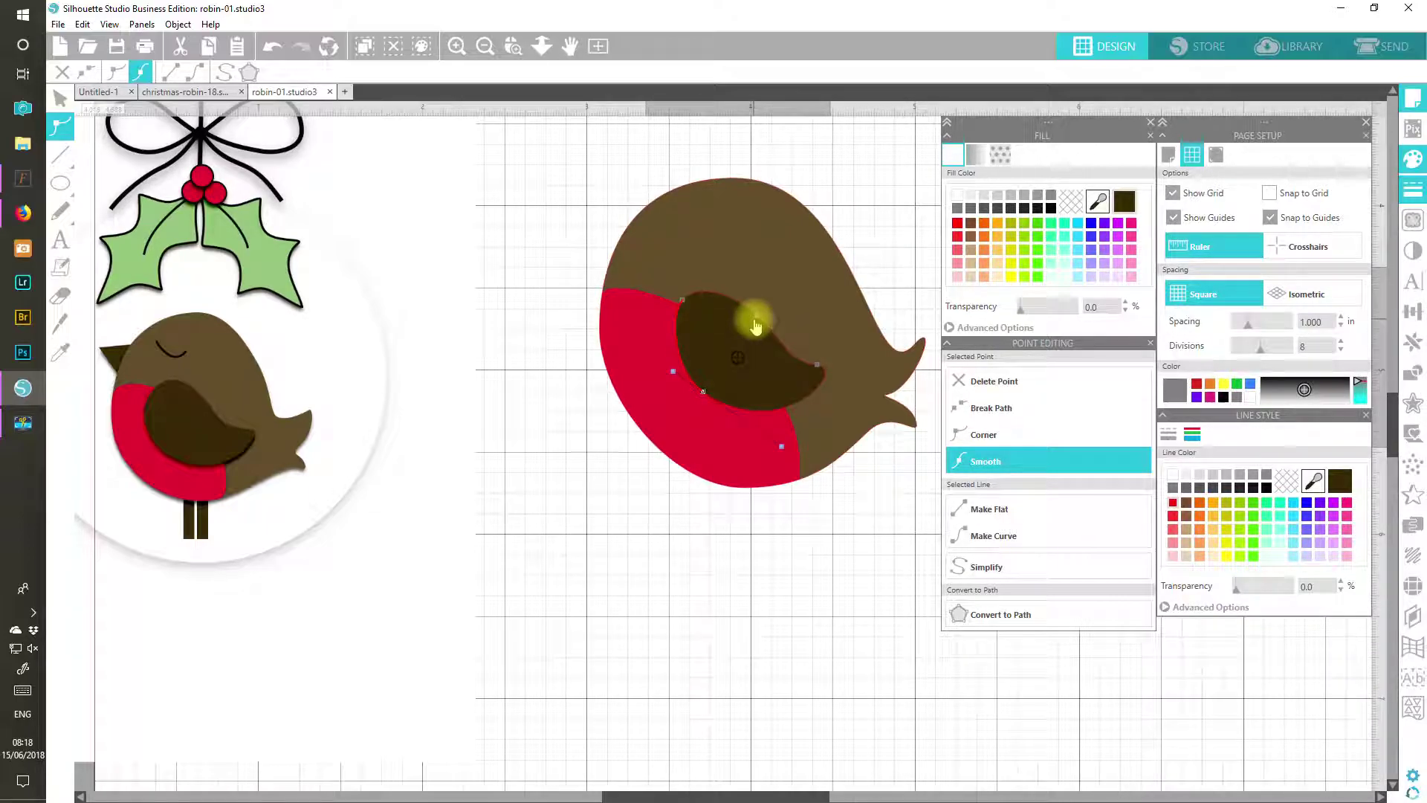
# Step: Move the wing's upper points outwards to make its top fuller, and undo the last point adjustment
pyautogui.click(684, 301)
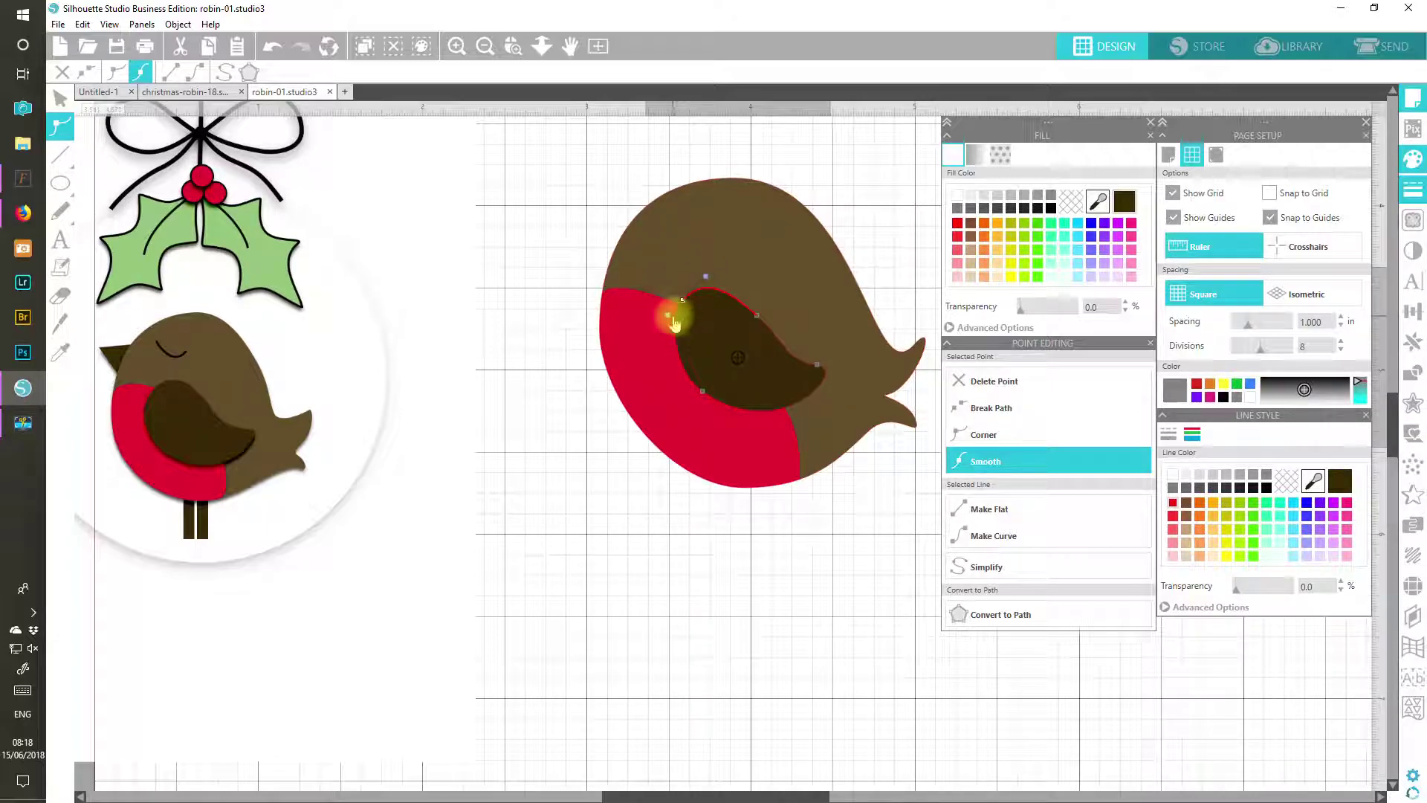
pyautogui.moveTo(685, 305); pyautogui.dragTo(653, 321)
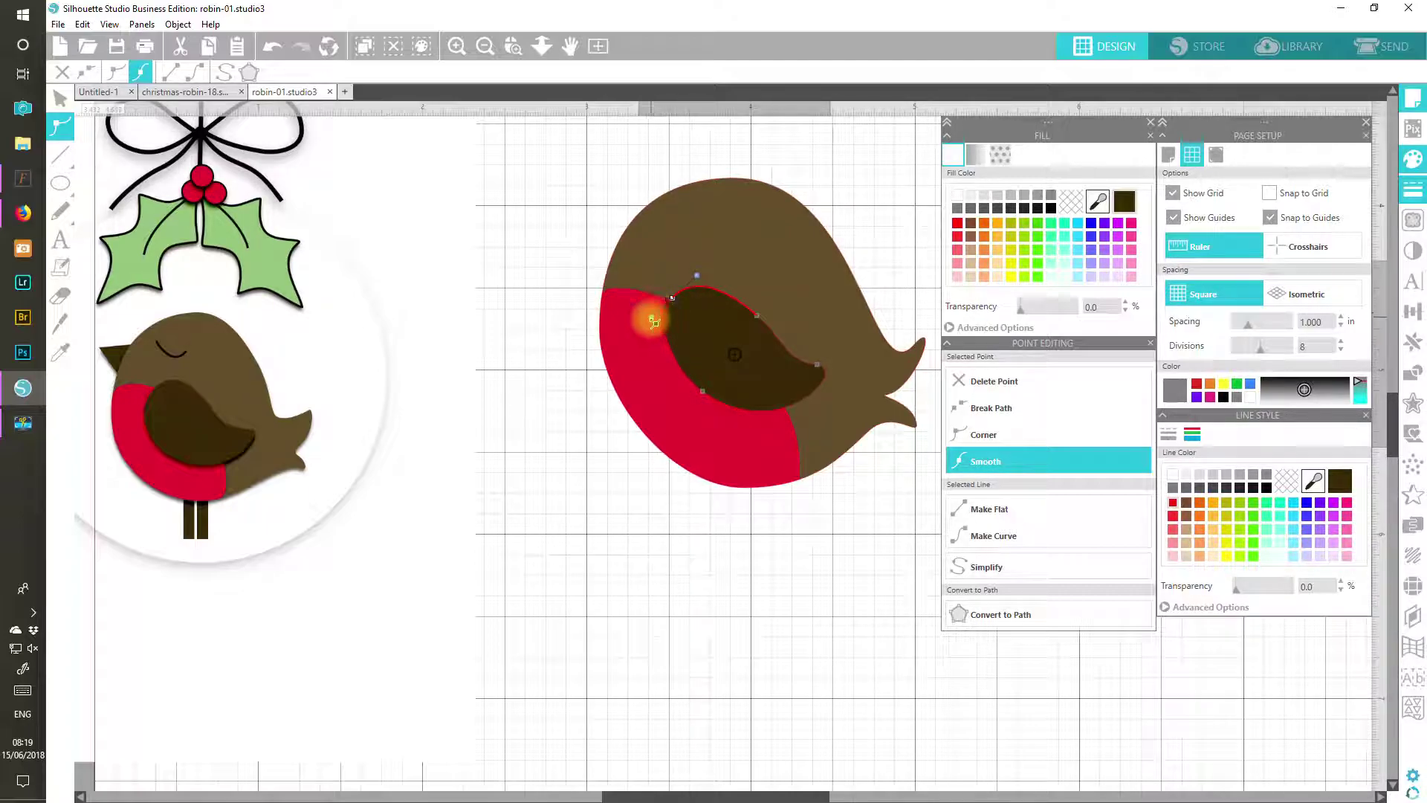
pyautogui.moveTo(762, 320); pyautogui.dragTo(729, 303)
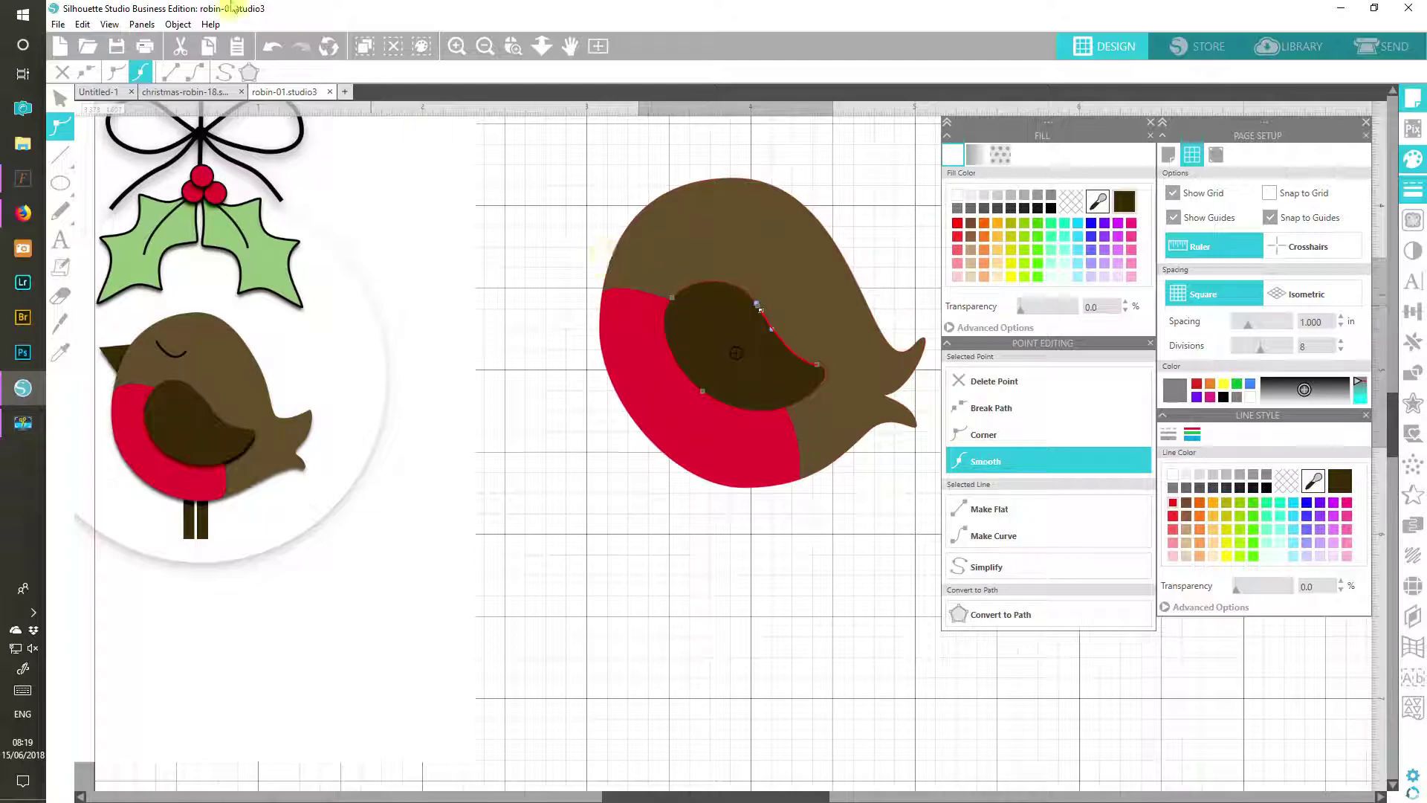
pyautogui.click(275, 47)
# Step: Turn the wing tip's curve handle upwards and lengthen the lower point's tail-side handle to refine the wing's underside
pyautogui.click(779, 338)
pyautogui.moveTo(780, 338); pyautogui.dragTo(850, 356)
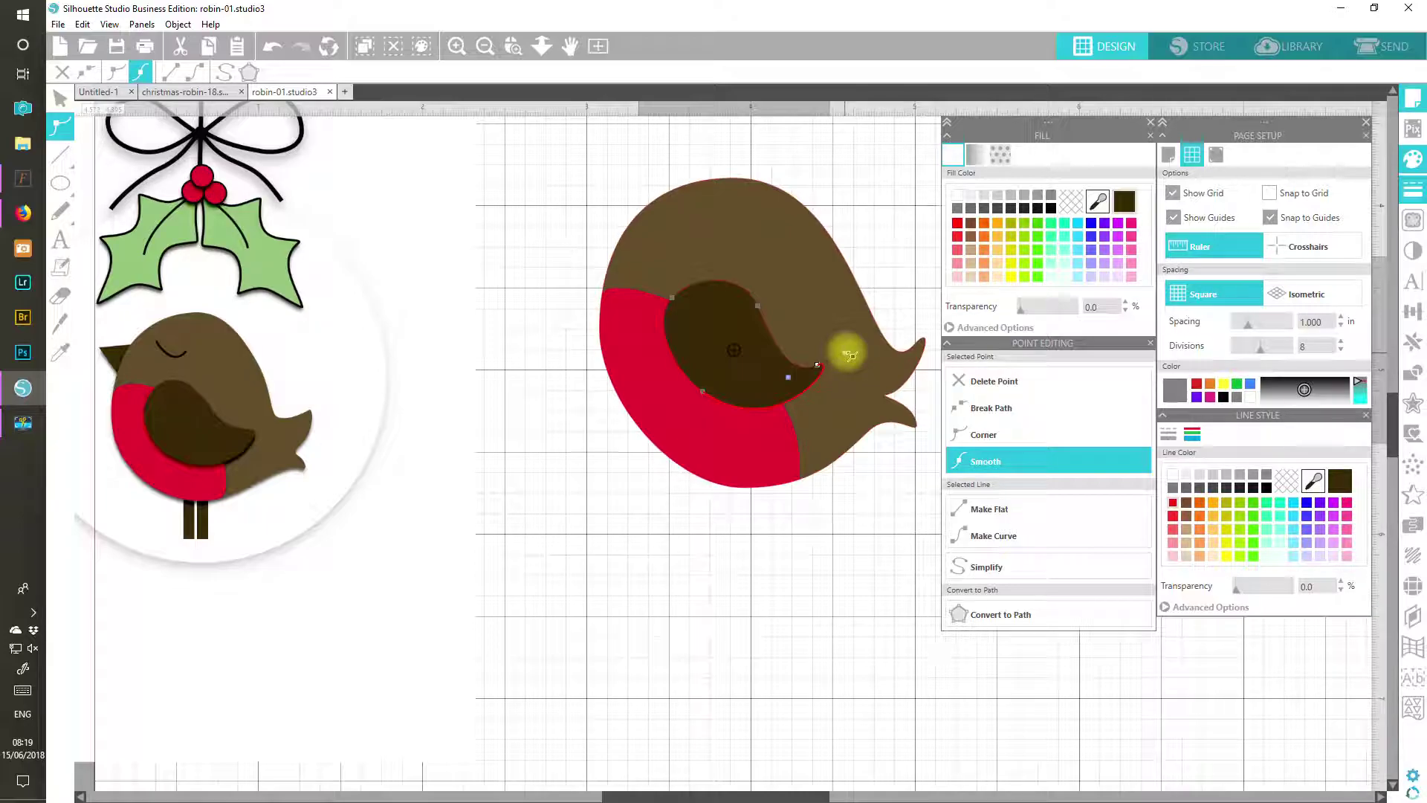
pyautogui.moveTo(850, 355); pyautogui.dragTo(850, 355)
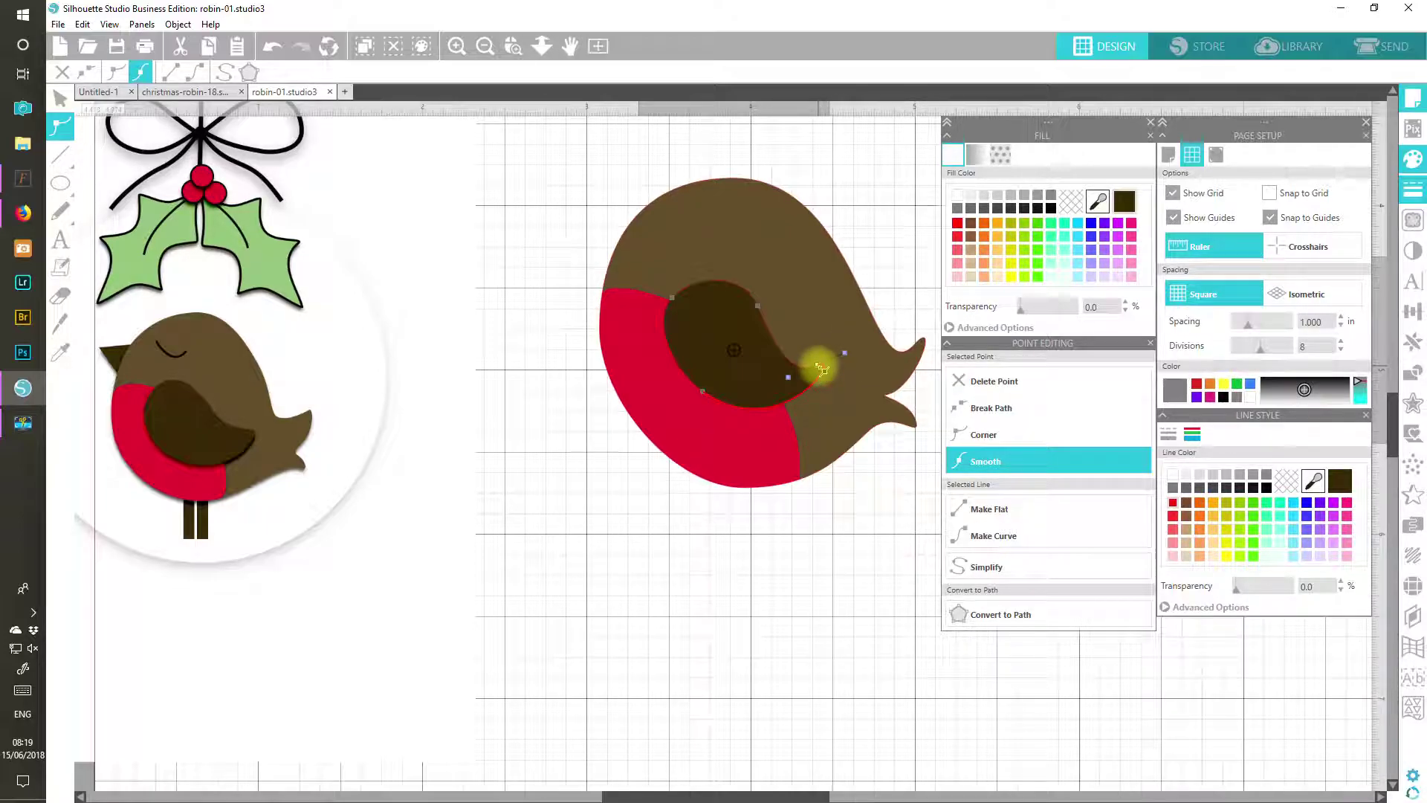
pyautogui.click(707, 398)
pyautogui.click(783, 447)
pyautogui.moveTo(786, 450); pyautogui.dragTo(791, 456)
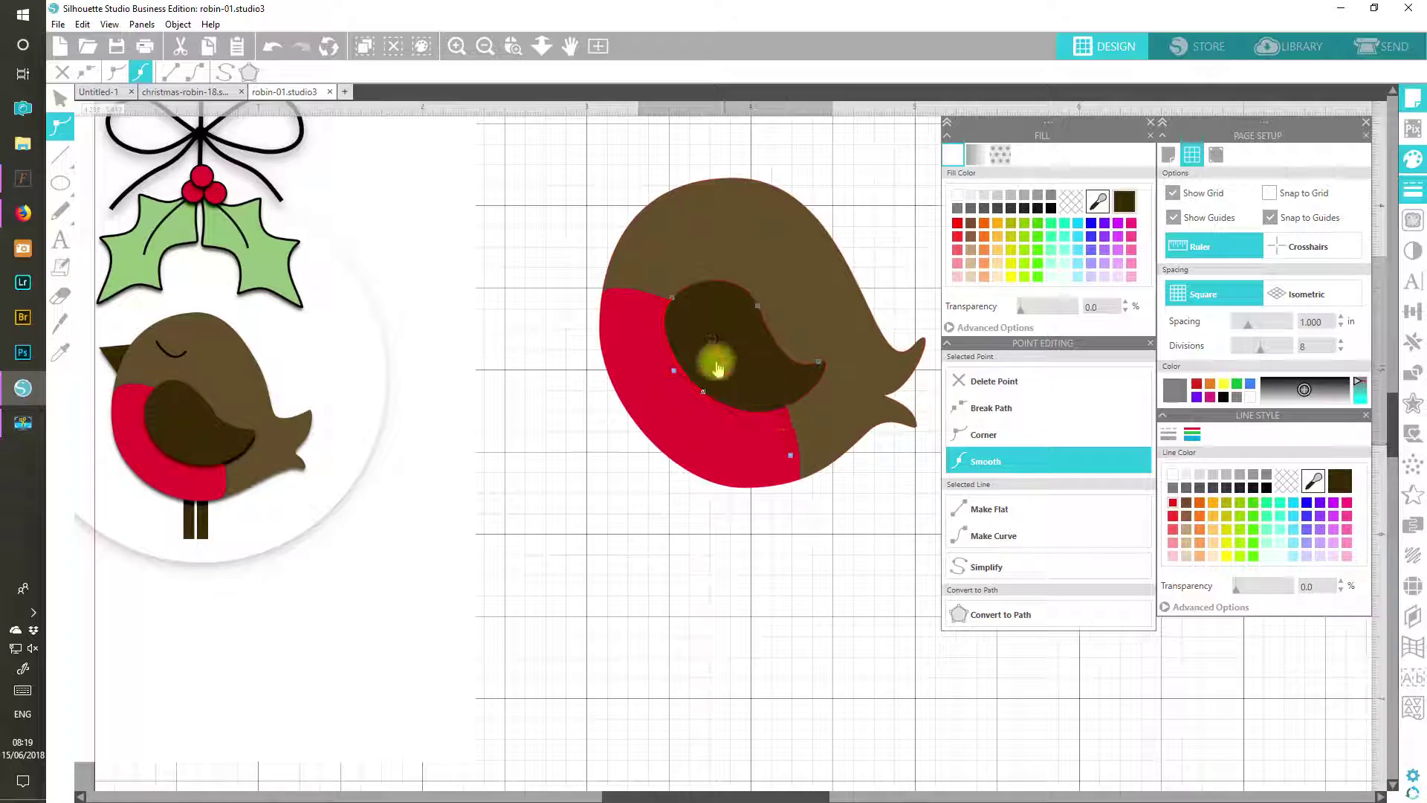
pyautogui.click(590, 525)
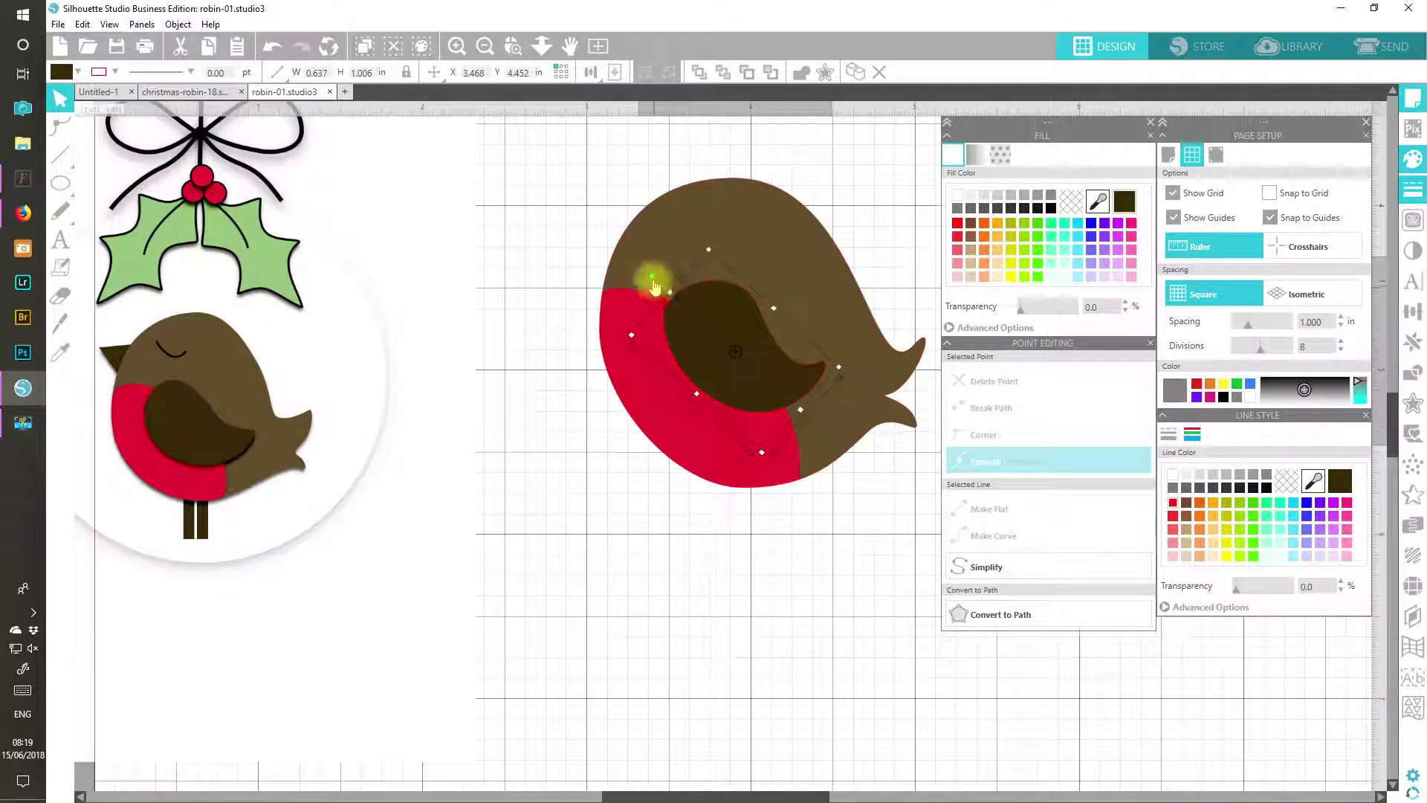
# Step: Rotate the wing slightly anticlockwise and raise its two upper points, adjusting the tail-side one's handle to round the top edge
pyautogui.moveTo(652, 275); pyautogui.dragTo(647, 299)
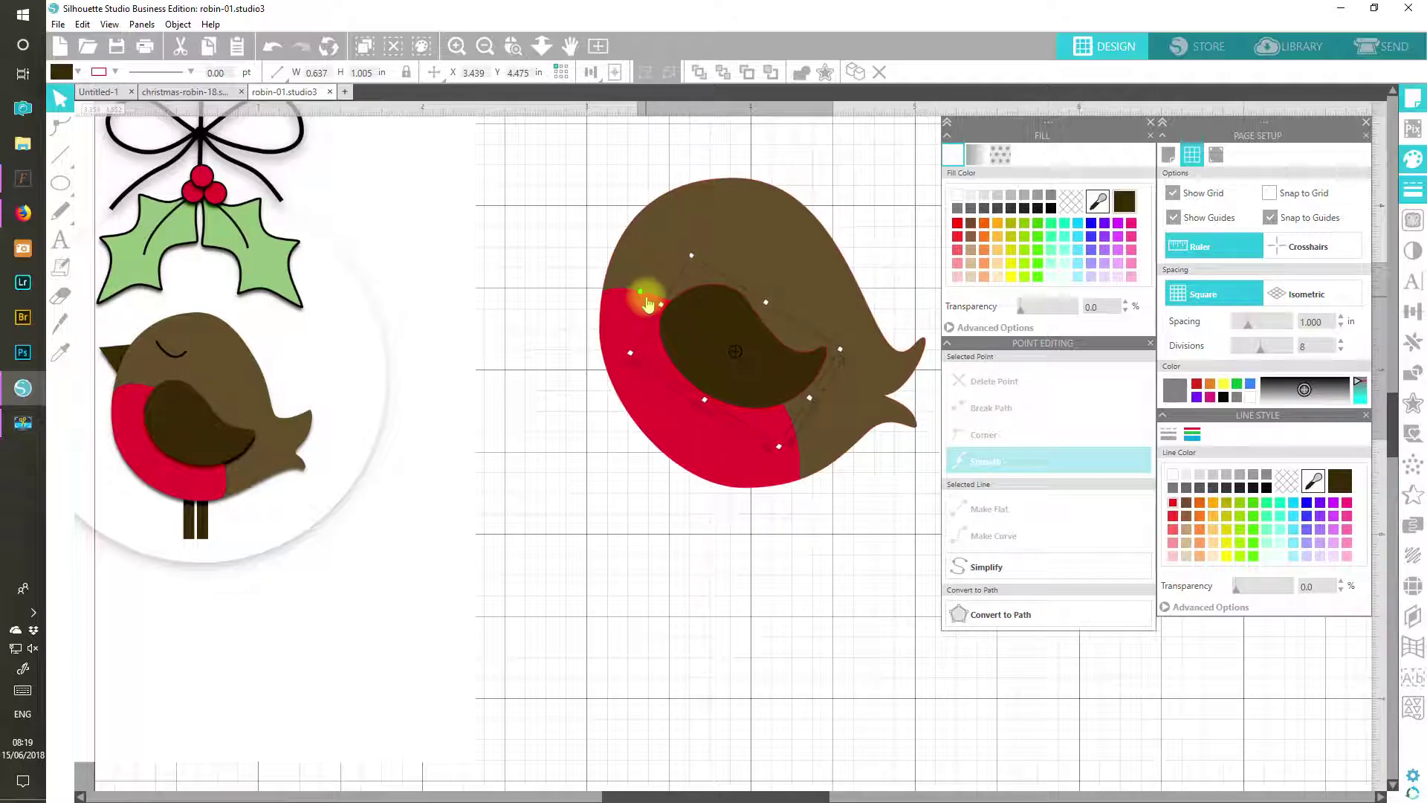
pyautogui.doubleClick(687, 311)
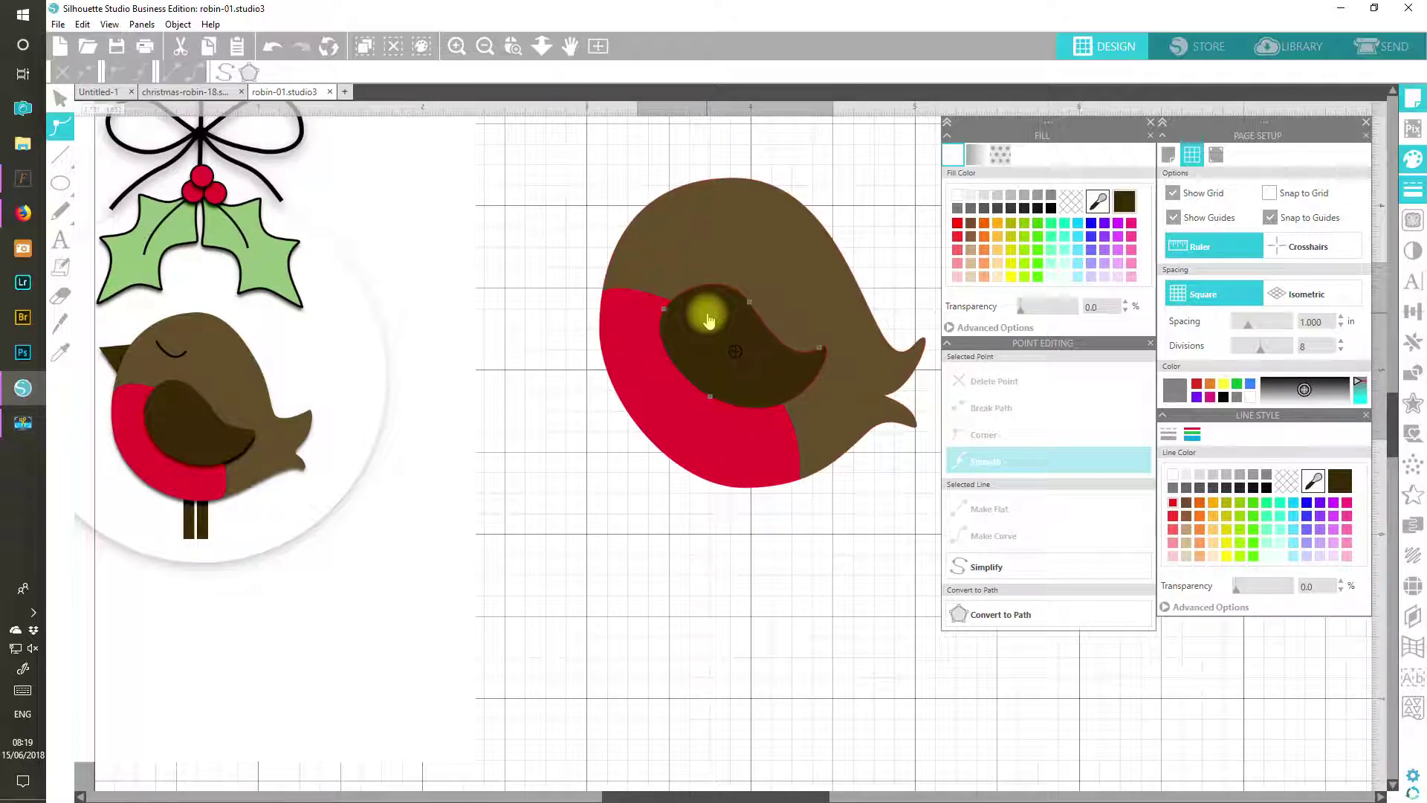
pyautogui.click(751, 305)
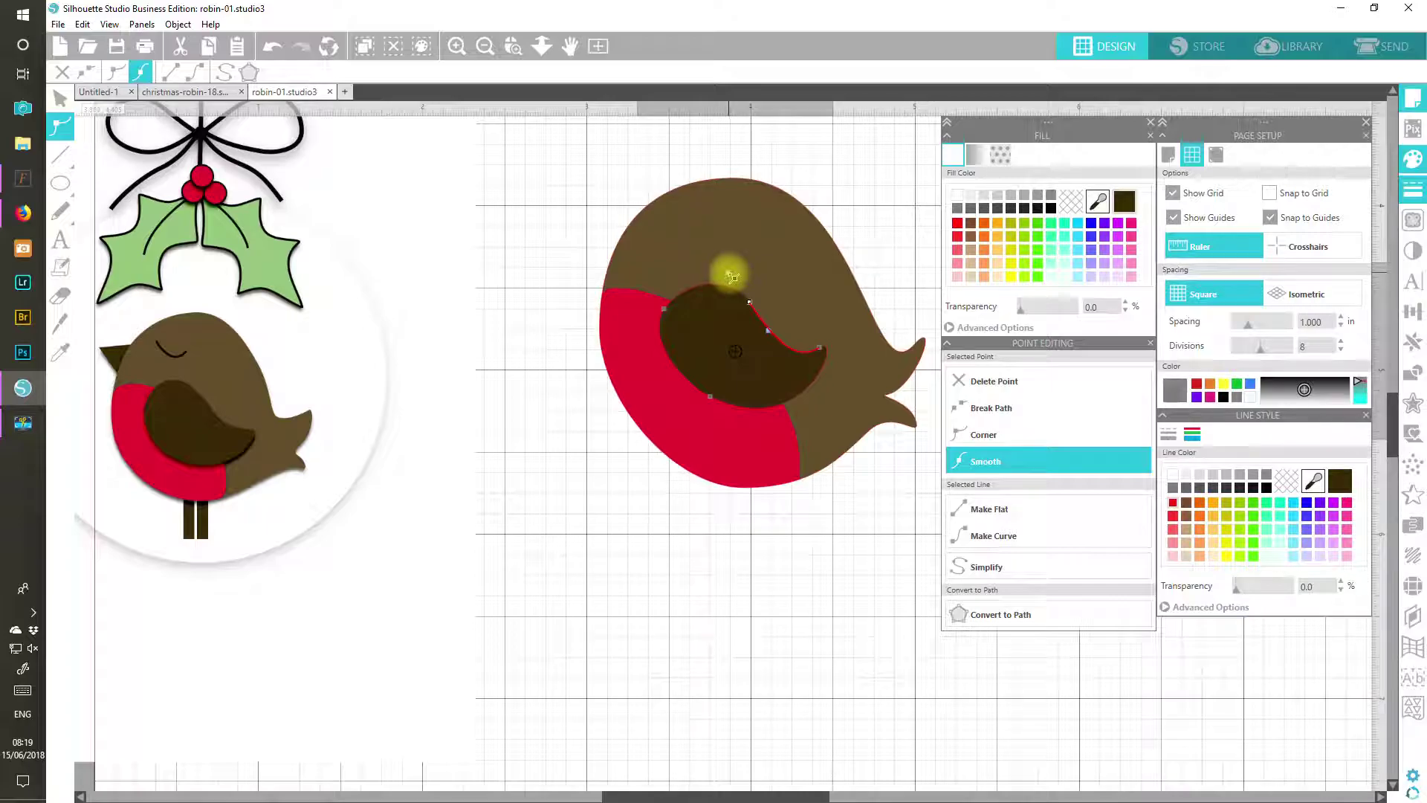
pyautogui.moveTo(732, 277); pyautogui.dragTo(719, 280)
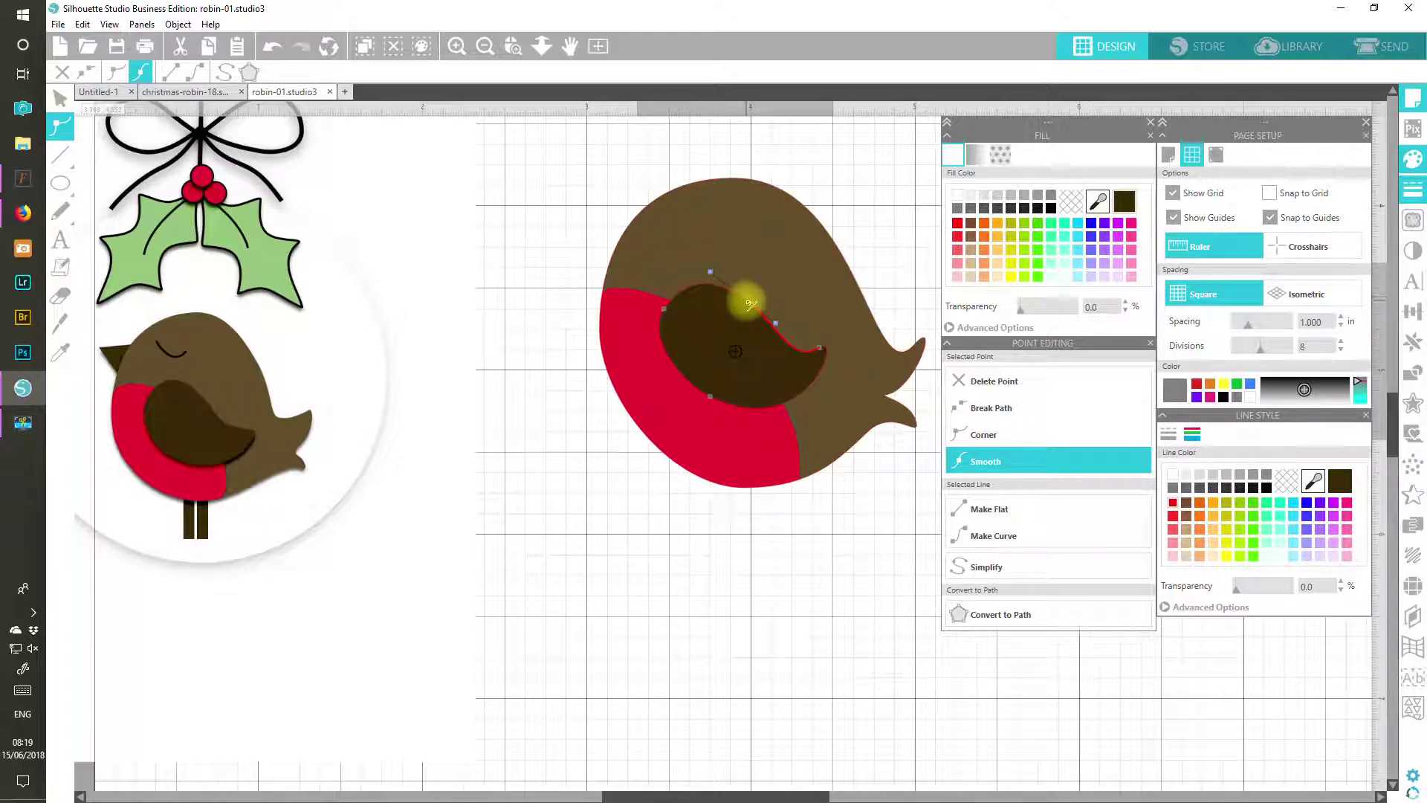
pyautogui.moveTo(747, 302); pyautogui.dragTo(758, 301)
pyautogui.moveTo(663, 308); pyautogui.dragTo(668, 301)
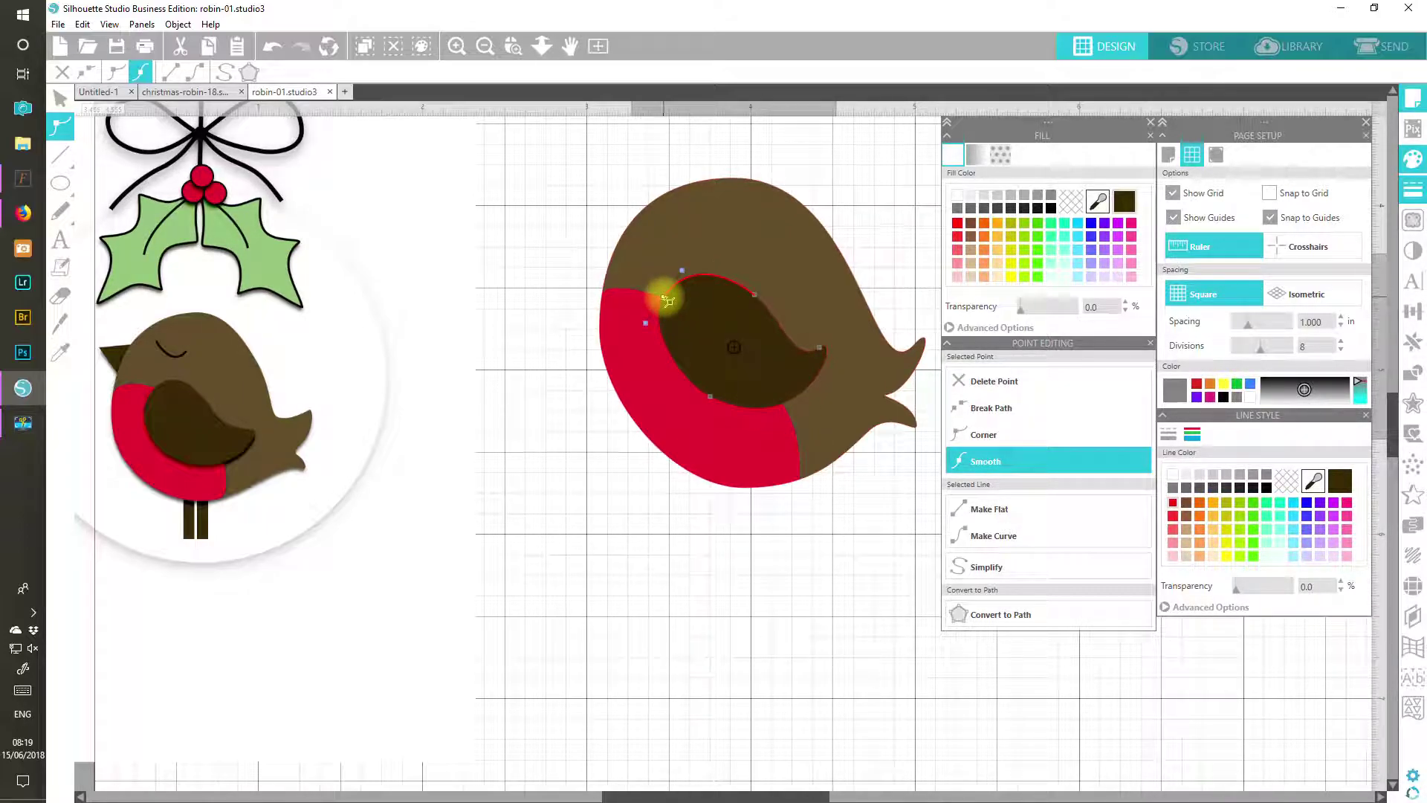
# Step: Shift the wing slightly downwards and towards the tail on the robin's body
pyautogui.click(614, 542)
pyautogui.click(727, 348)
pyautogui.moveTo(726, 348); pyautogui.dragTo(734, 362)
pyautogui.click(660, 541)
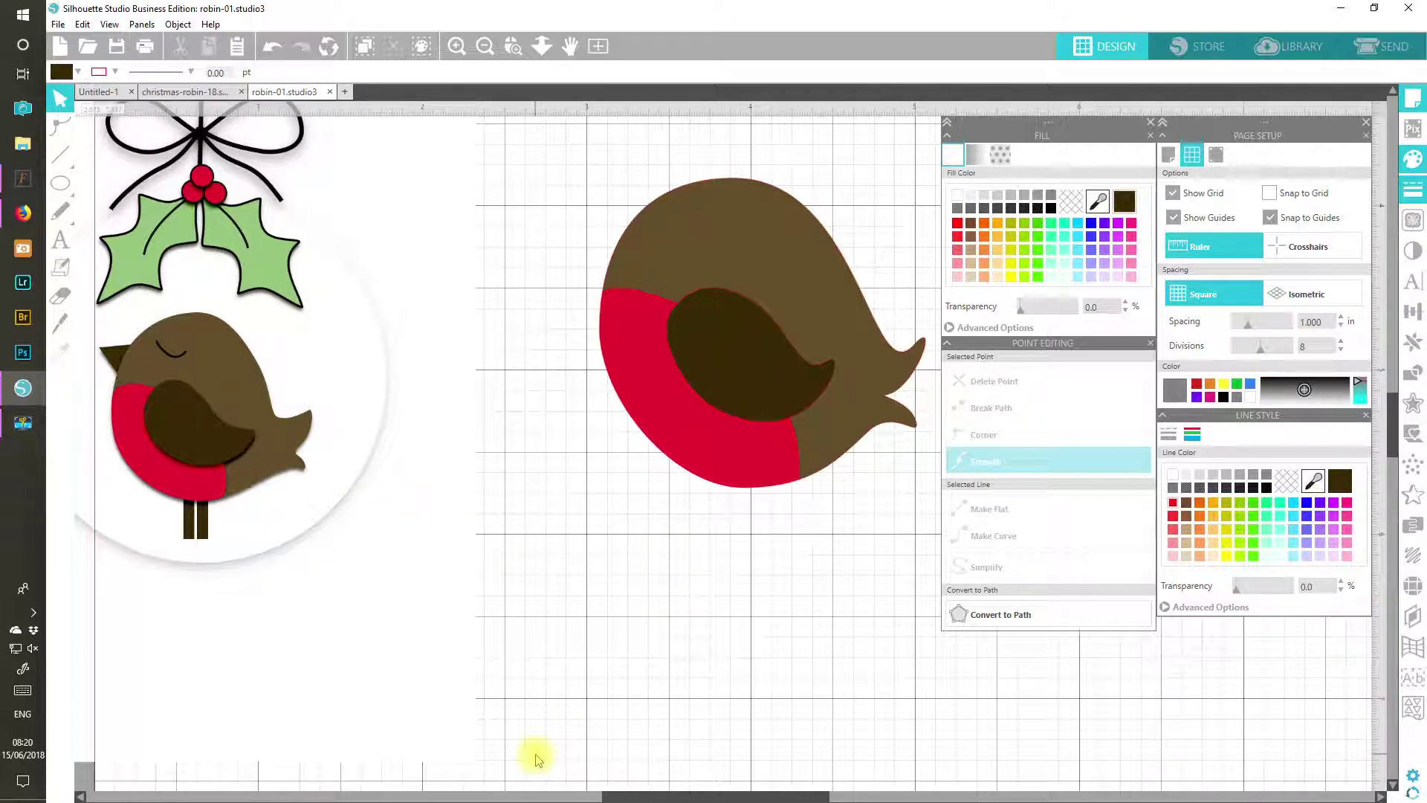
# Step: Draw a closed dark brown triangle about 0.25 in wide and high below the robin with the Polygon tool
pyautogui.moveTo(66, 153)
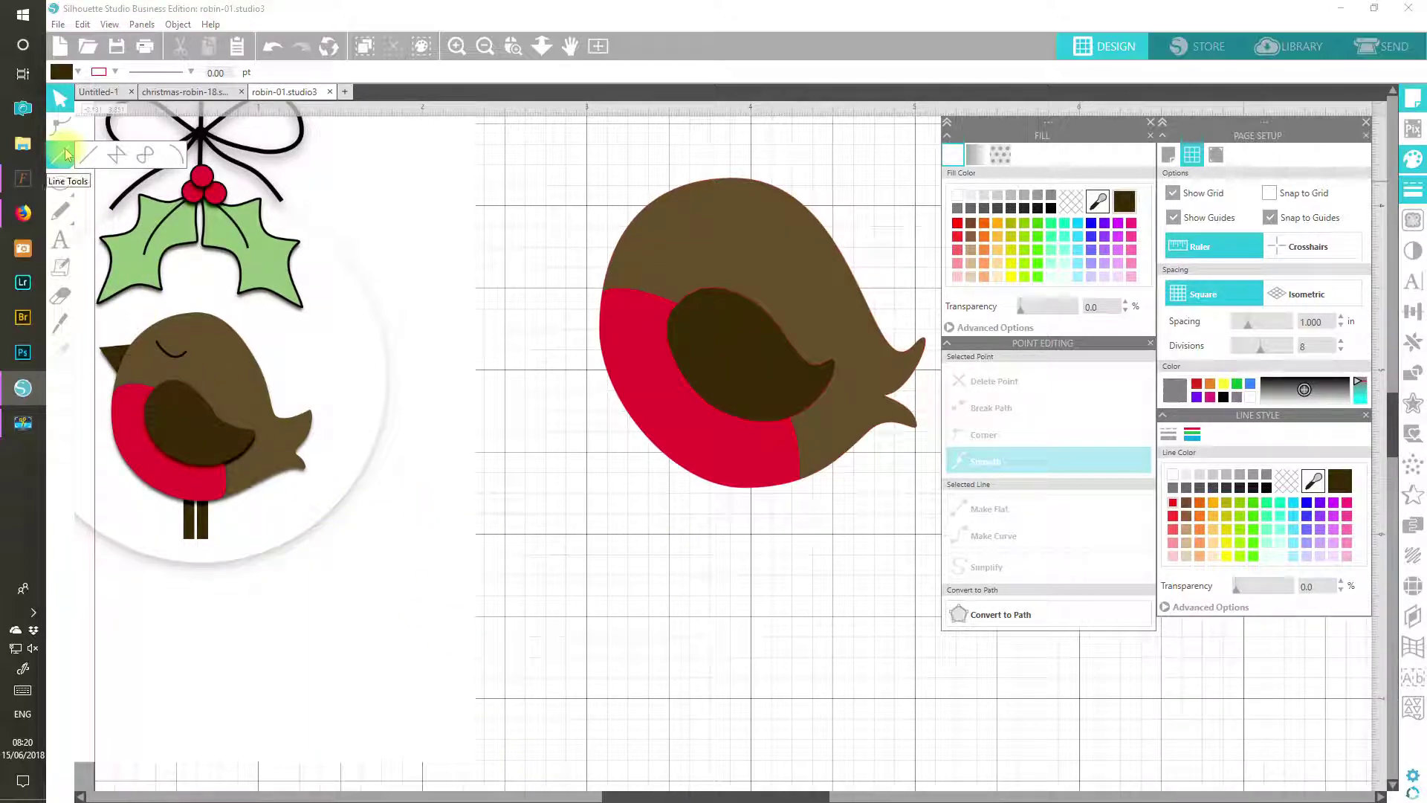
pyautogui.click(114, 158)
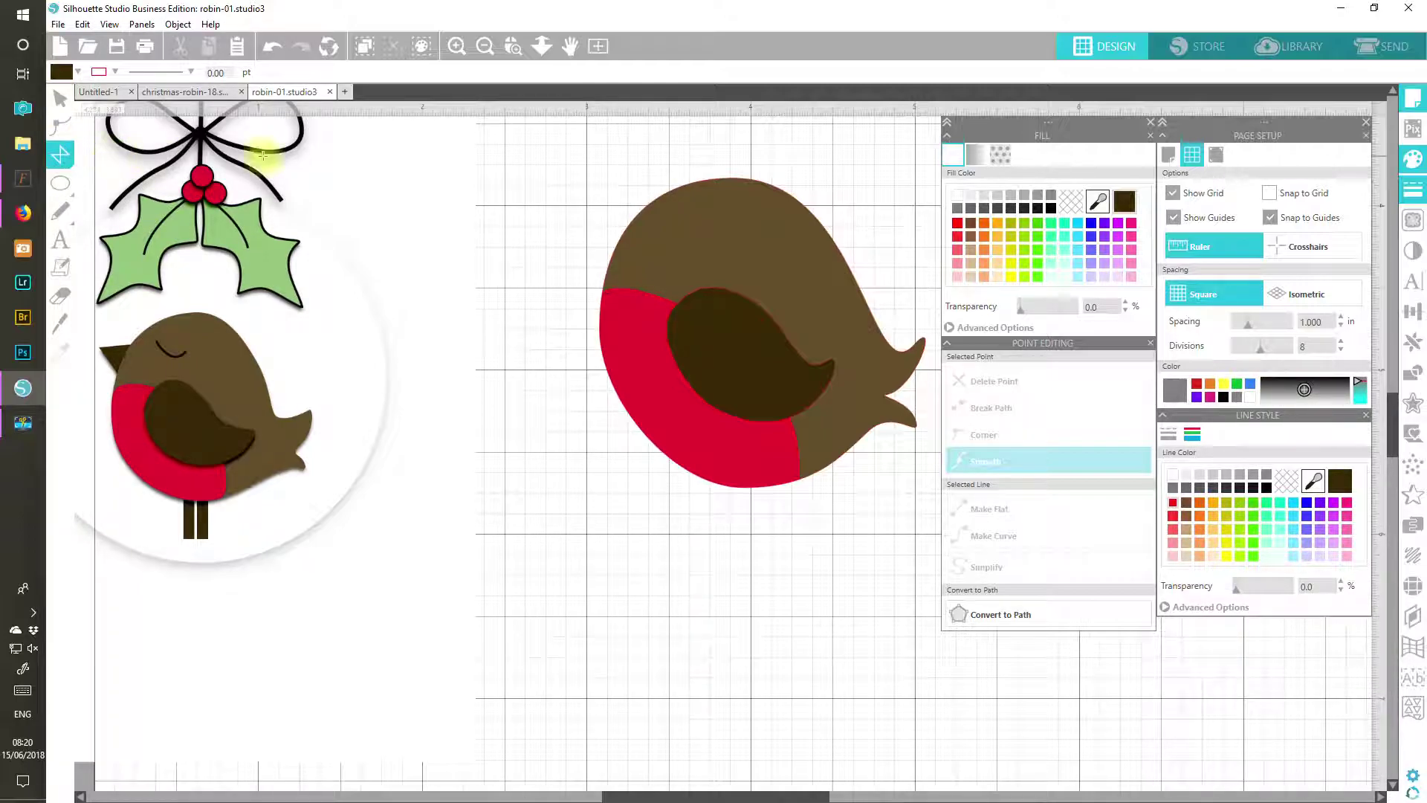
pyautogui.click(587, 597)
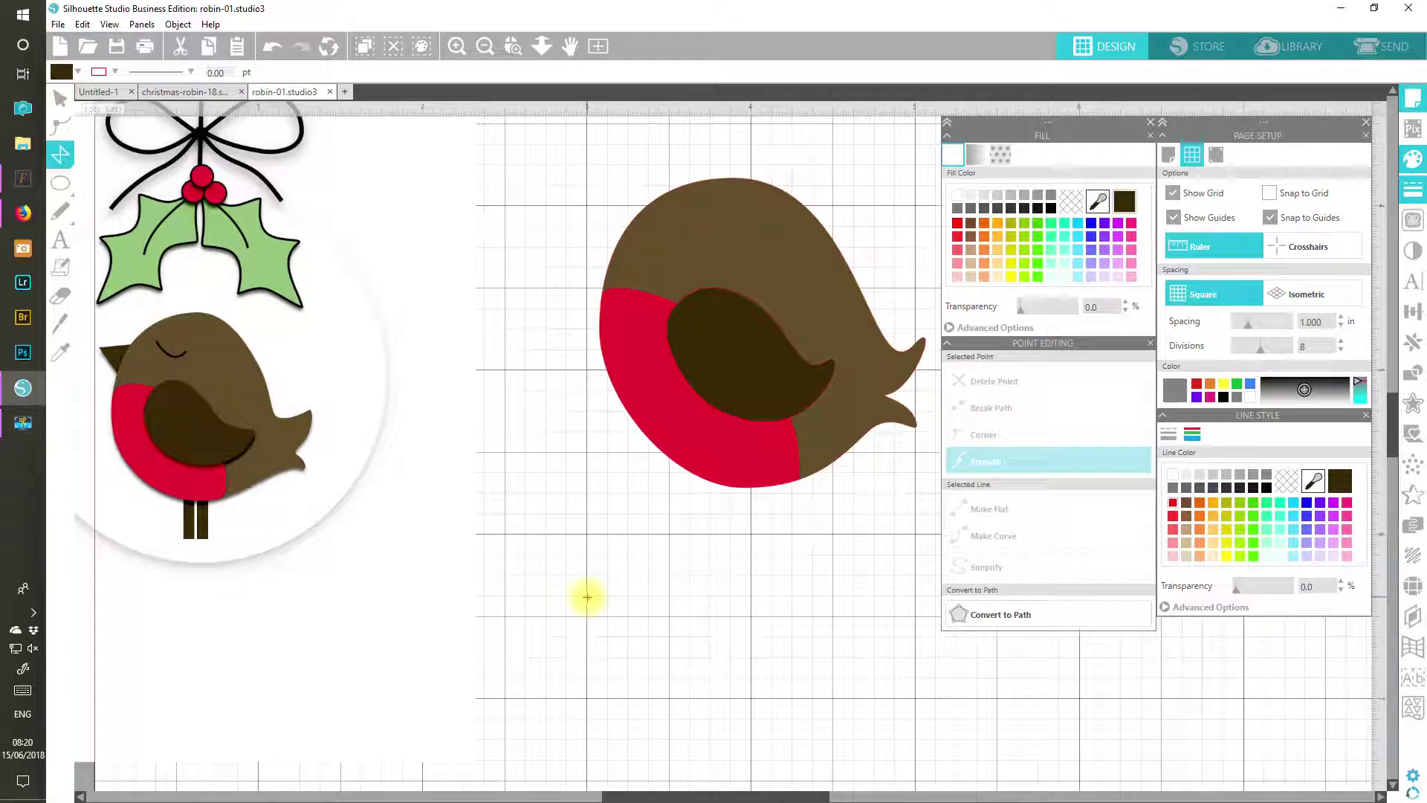
pyautogui.click(608, 555)
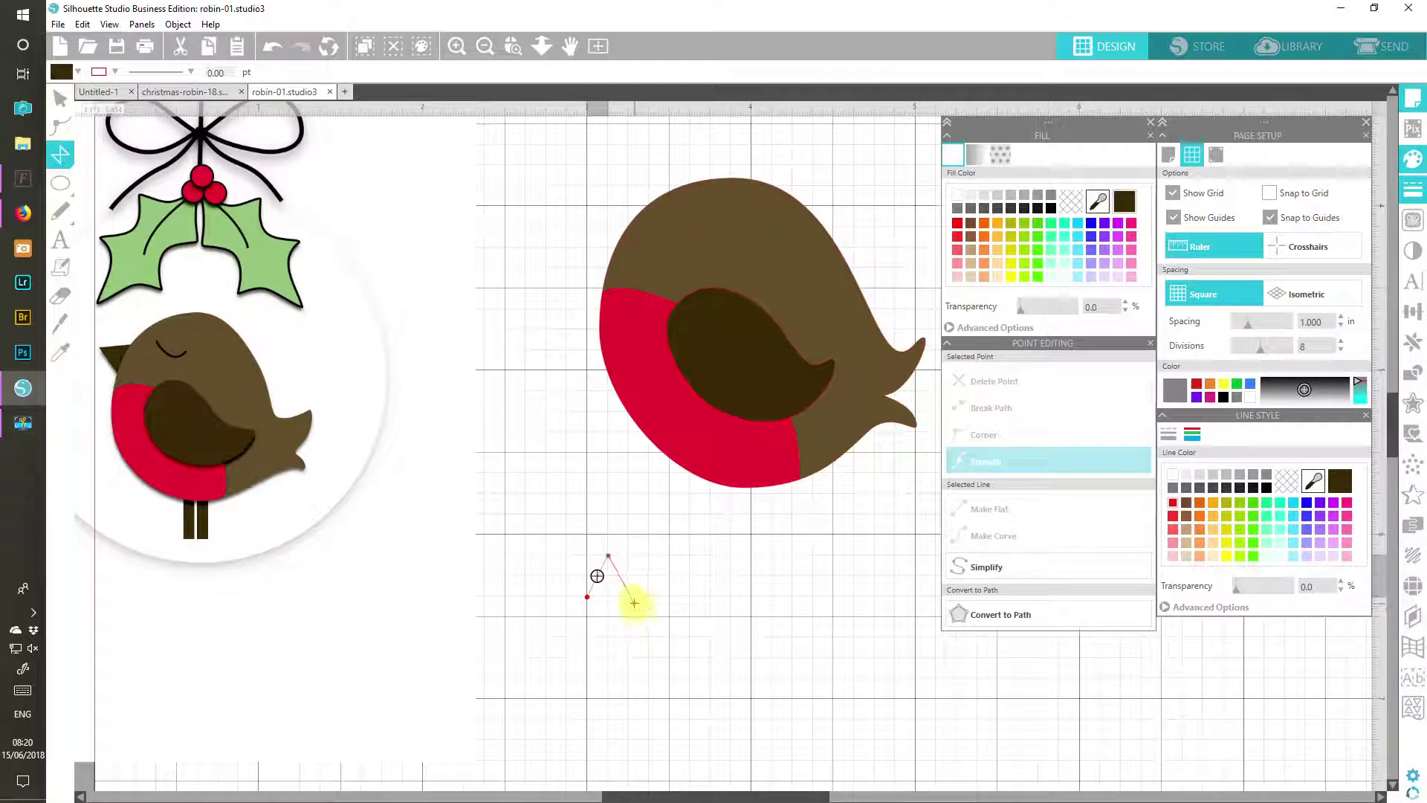
pyautogui.click(628, 596)
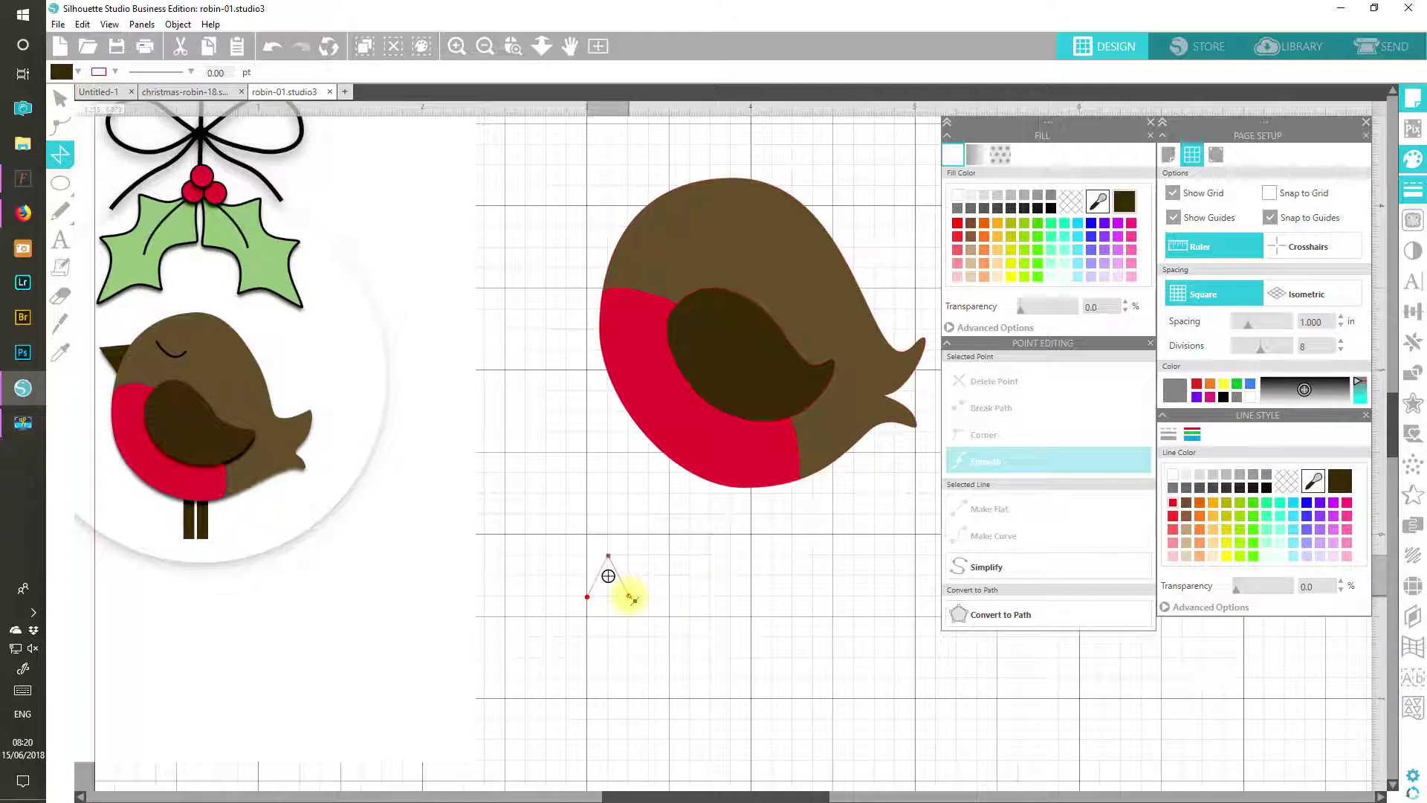
pyautogui.click(588, 596)
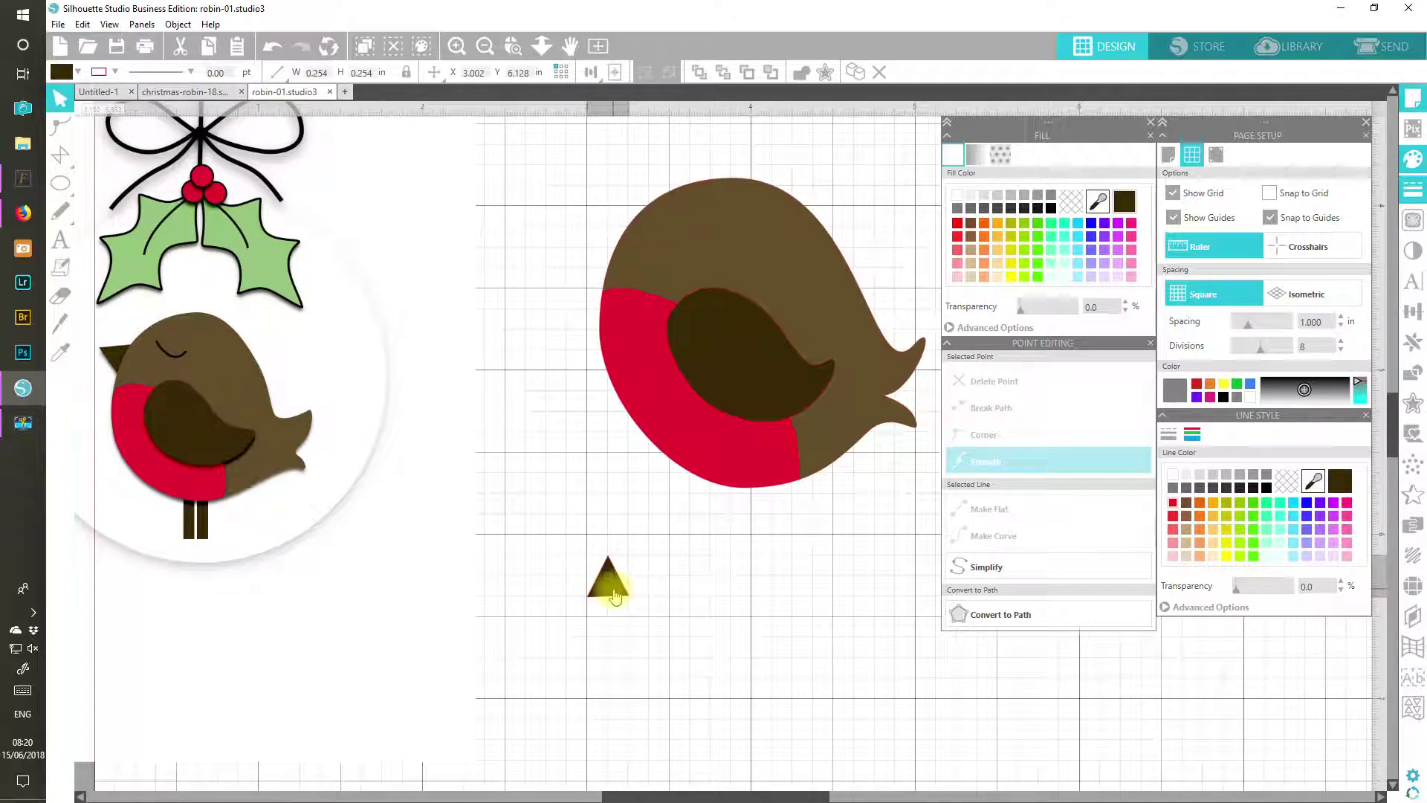
# Step: Rotate the triangle to point away from the head and place it as a beak on the face, just above the red breast
pyautogui.click(615, 595)
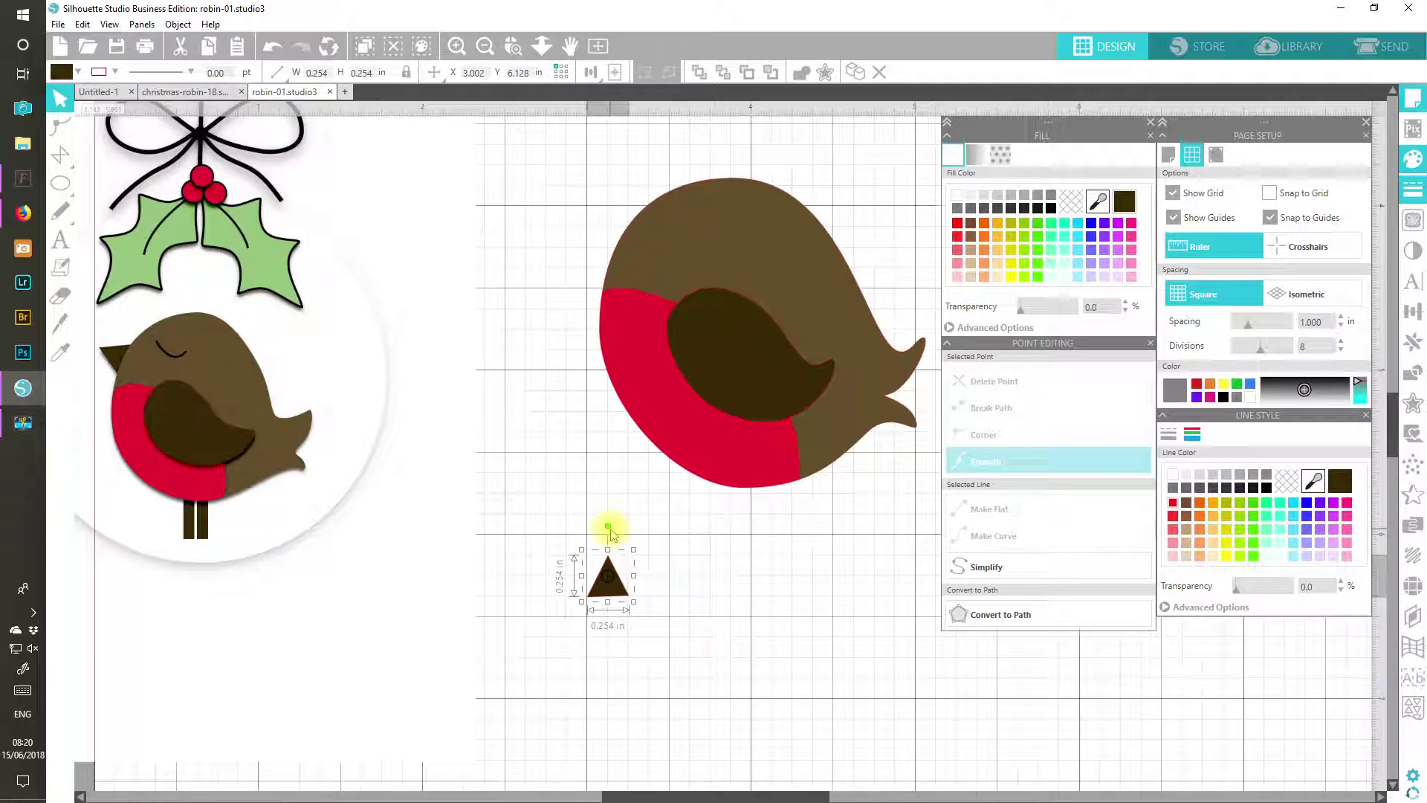
pyautogui.moveTo(608, 525); pyautogui.dragTo(543, 557)
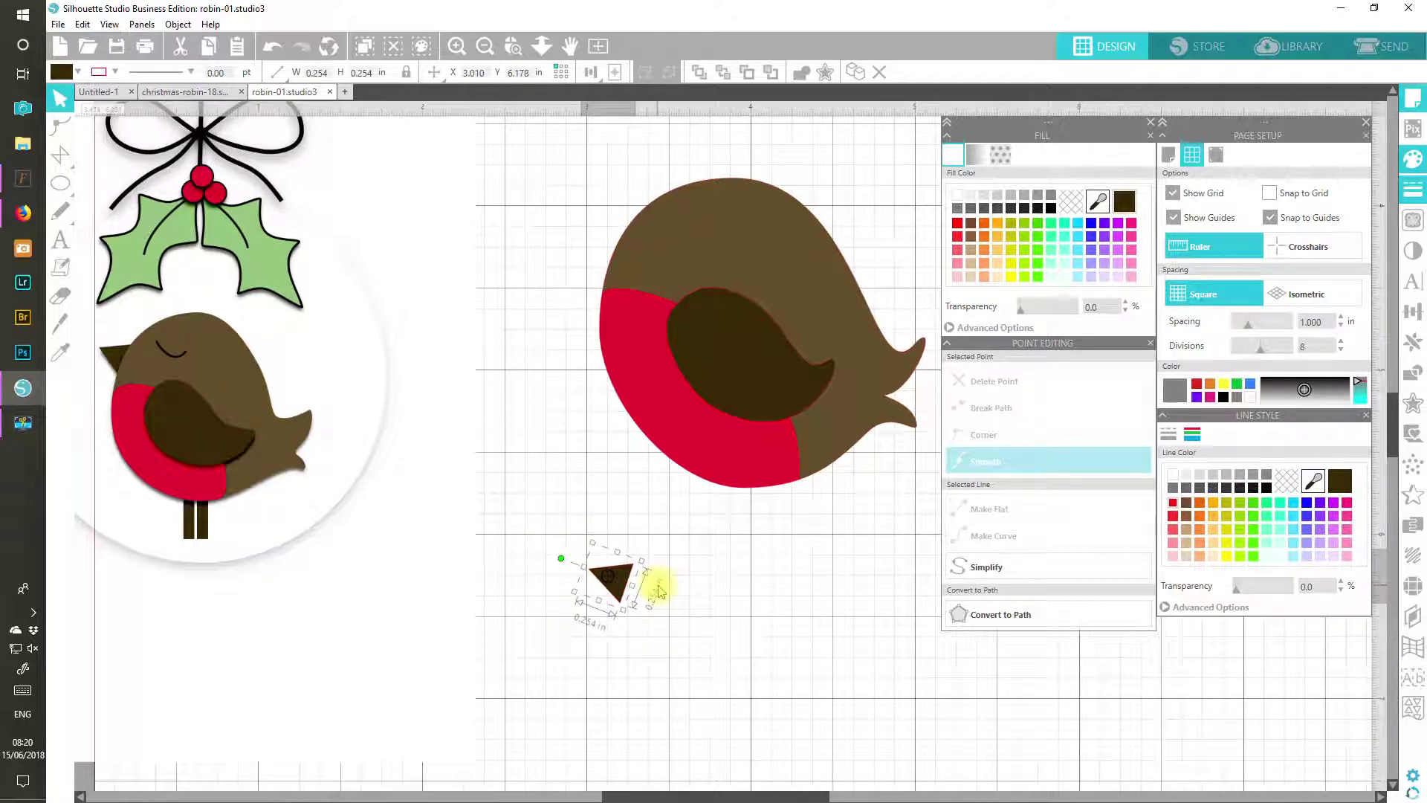
pyautogui.moveTo(610, 600); pyautogui.dragTo(613, 275)
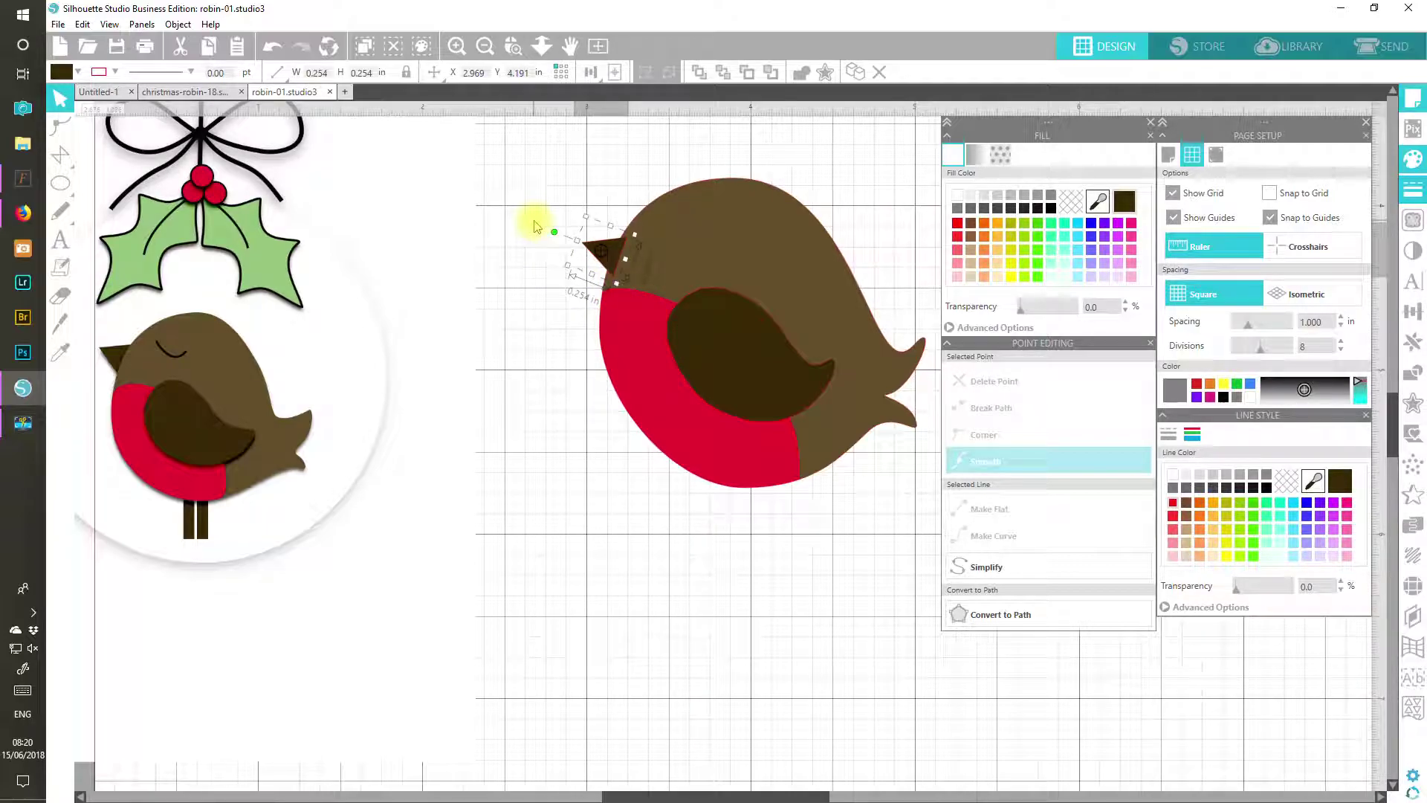
pyautogui.moveTo(553, 233); pyautogui.dragTo(555, 229)
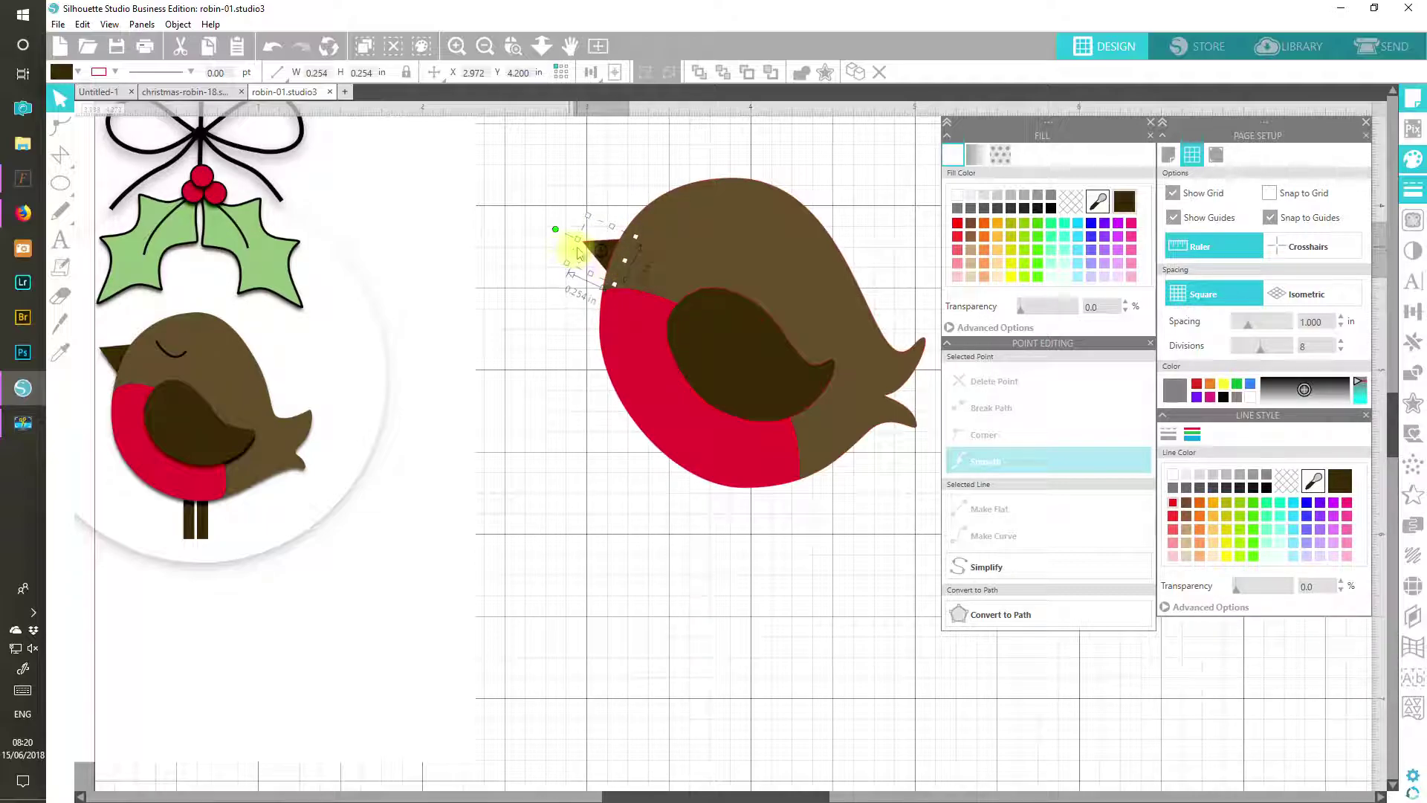
pyautogui.moveTo(605, 266); pyautogui.dragTo(604, 261)
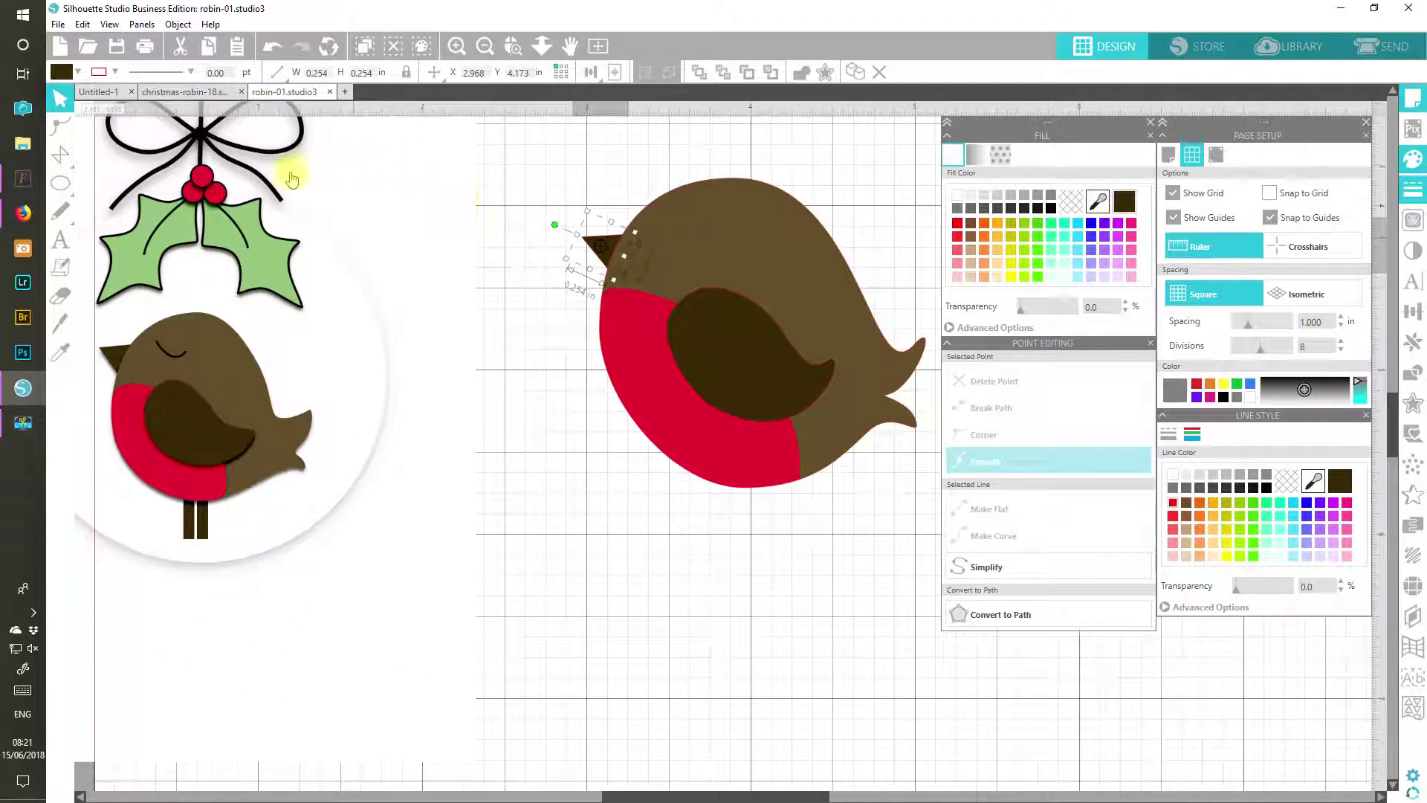
# Step: Draw a dark brown rectangle about 0.1 in wide and 0.6 in high as a leg under the robin and send it behind the body
pyautogui.moveTo(63, 183)
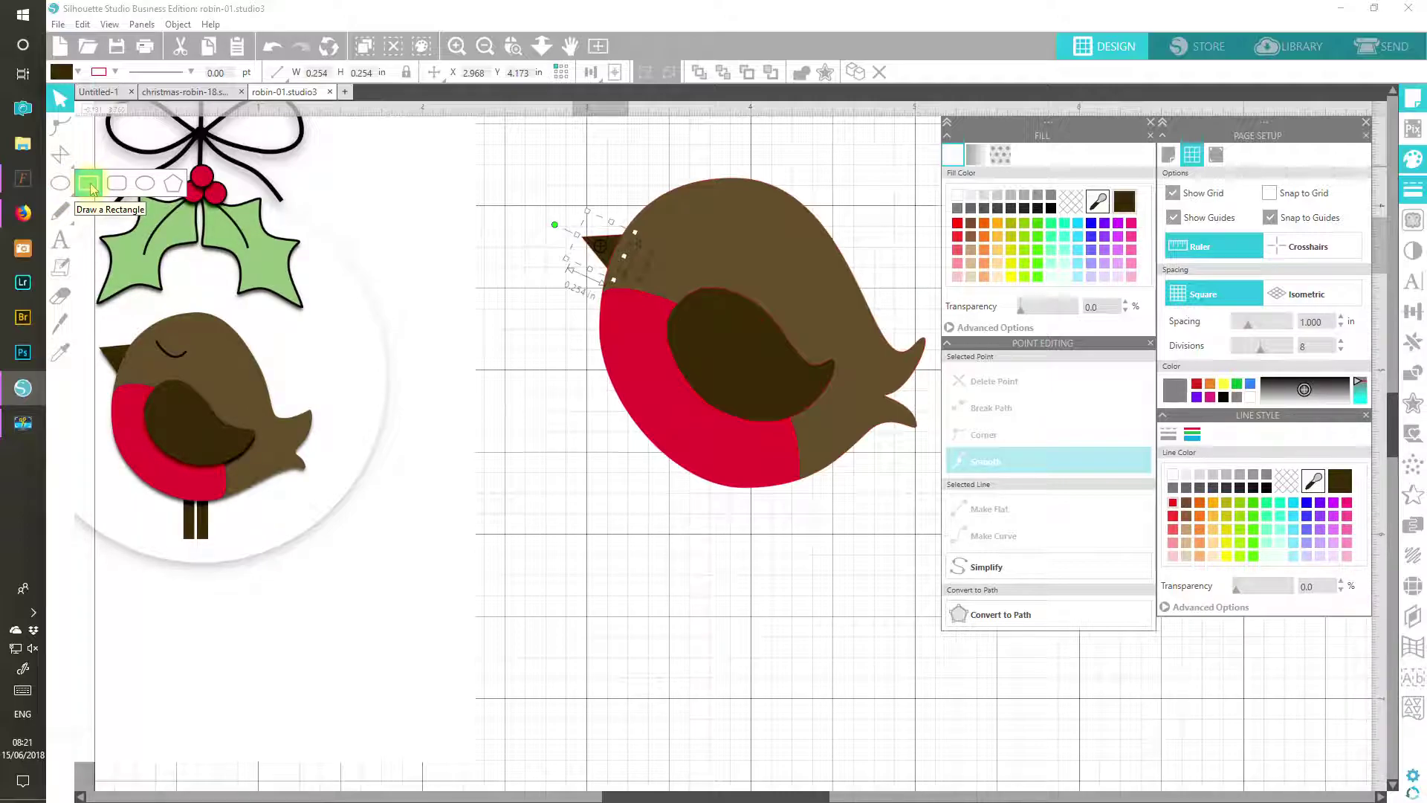
pyautogui.click(90, 183)
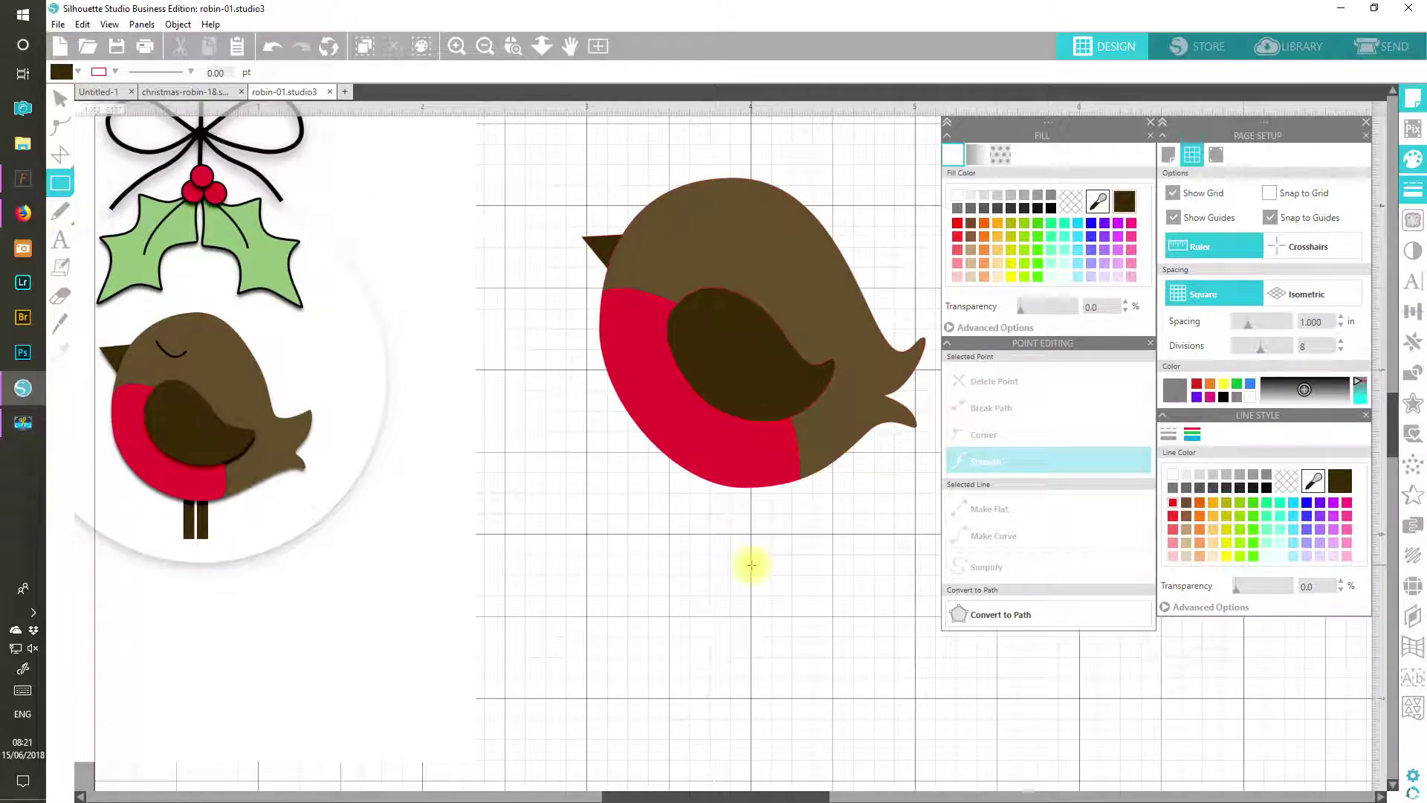
pyautogui.moveTo(752, 576); pyautogui.dragTo(736, 483)
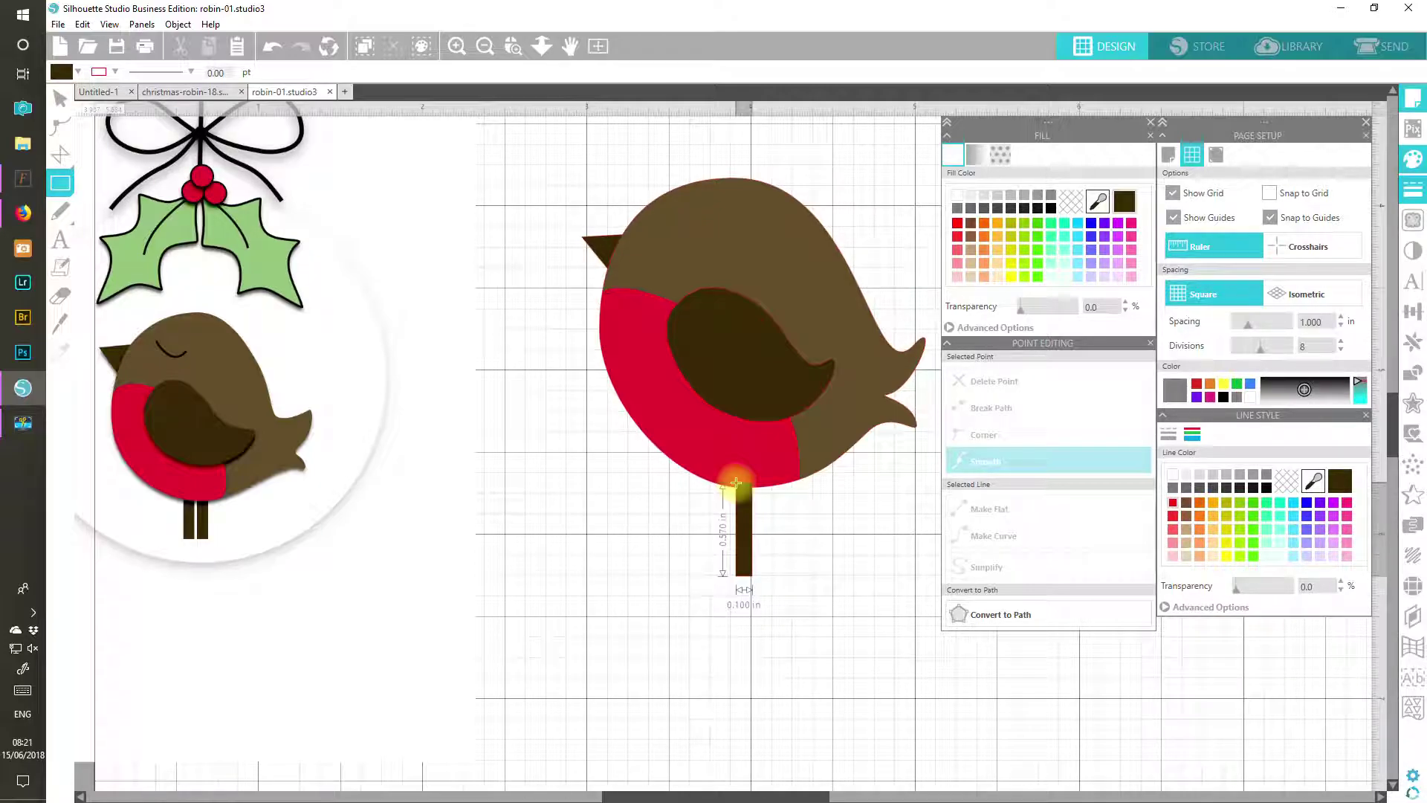
pyautogui.moveTo(736, 483); pyautogui.dragTo(735, 483)
pyautogui.moveTo(736, 480); pyautogui.dragTo(747, 475)
pyautogui.click(773, 74)
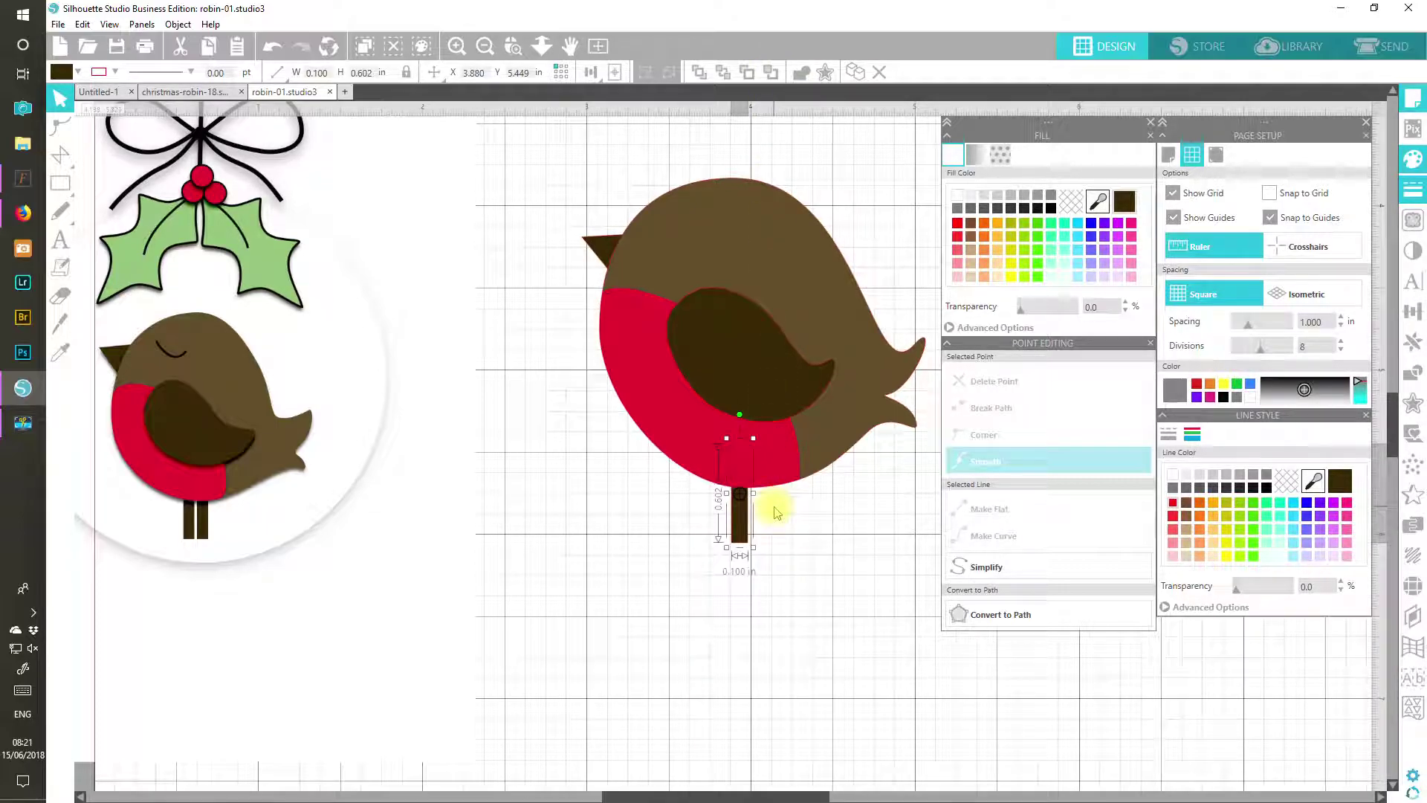
# Step: Add a matching second leg close beside the first behind the body and align the two legs level with each other
pyautogui.moveTo(747, 531); pyautogui.dragTo(768, 534)
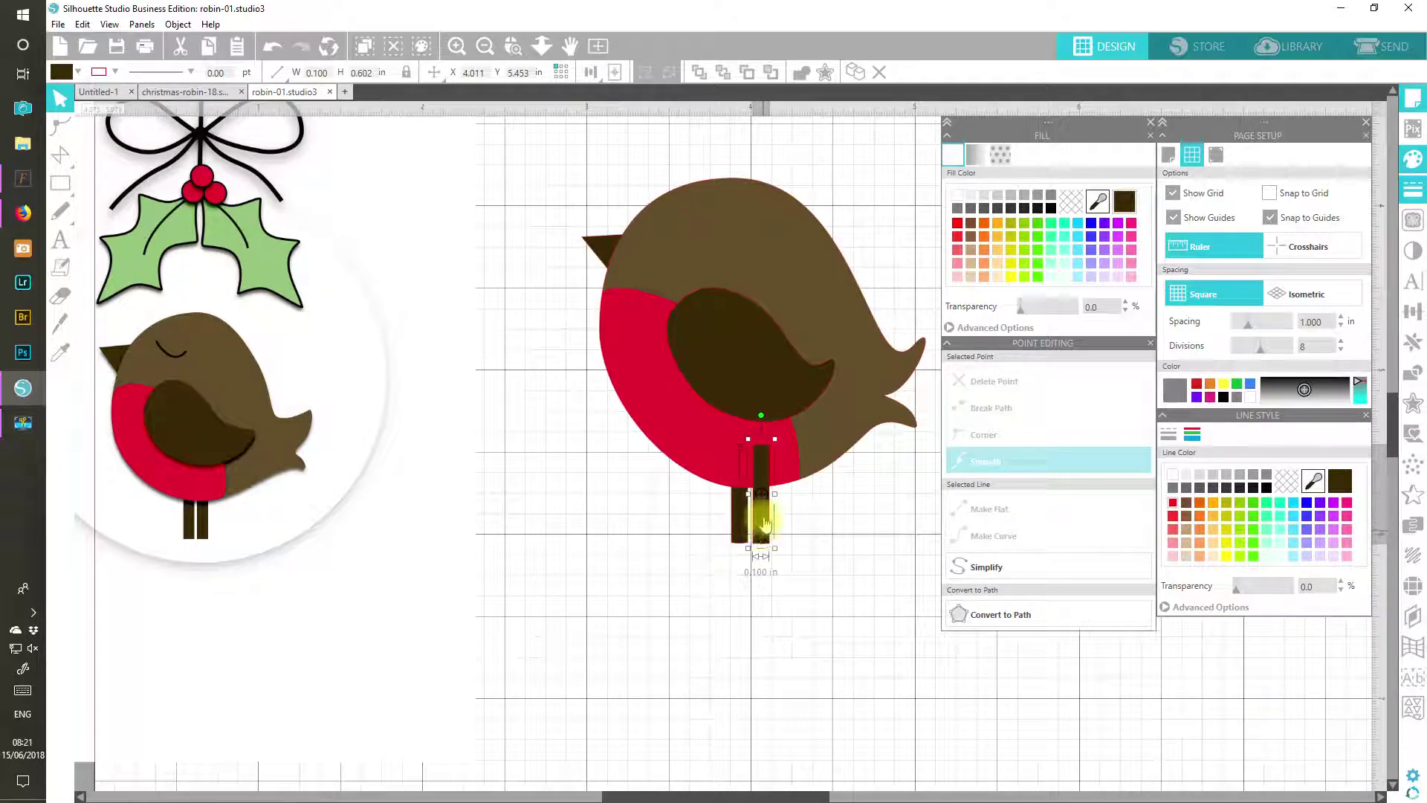
pyautogui.click(773, 73)
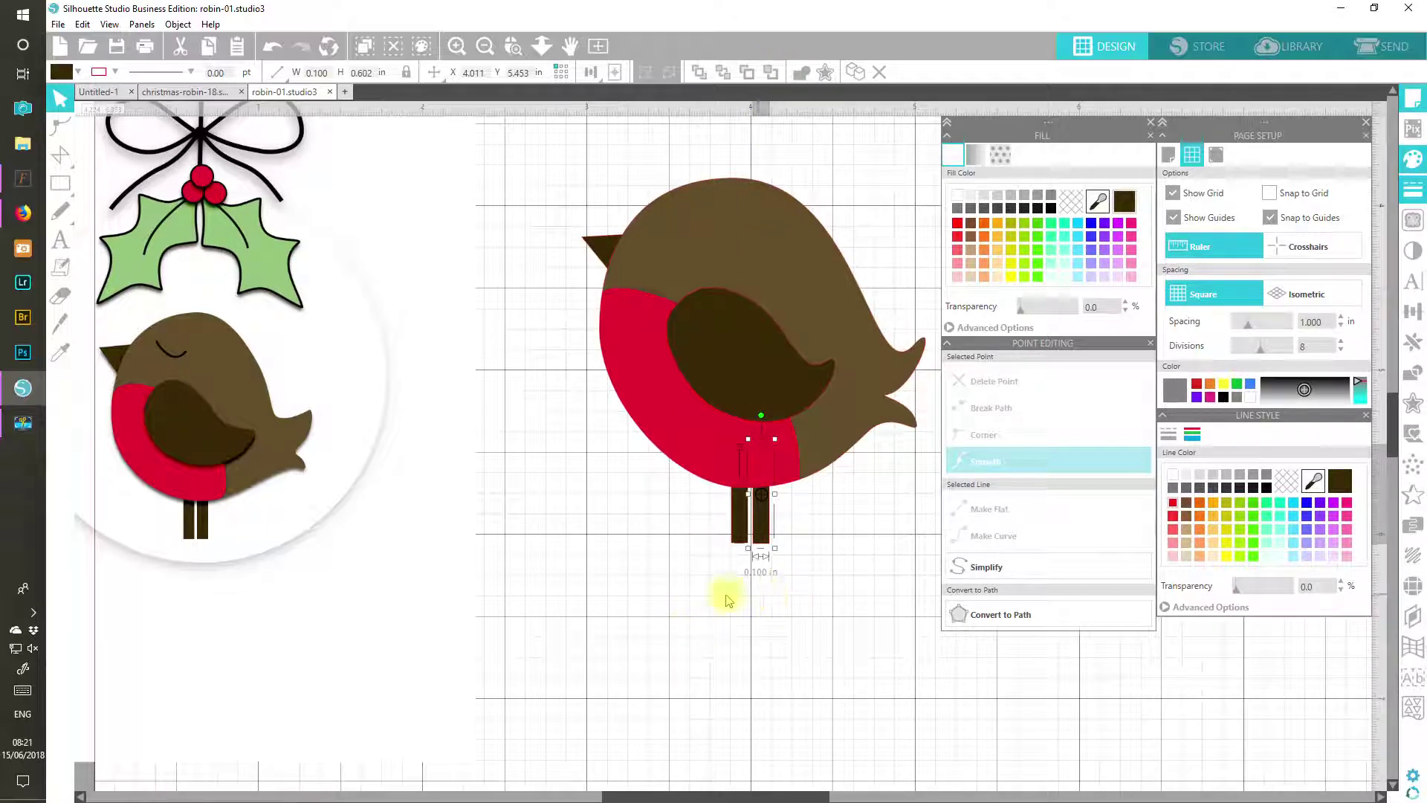
pyautogui.moveTo(779, 593); pyautogui.dragTo(712, 537)
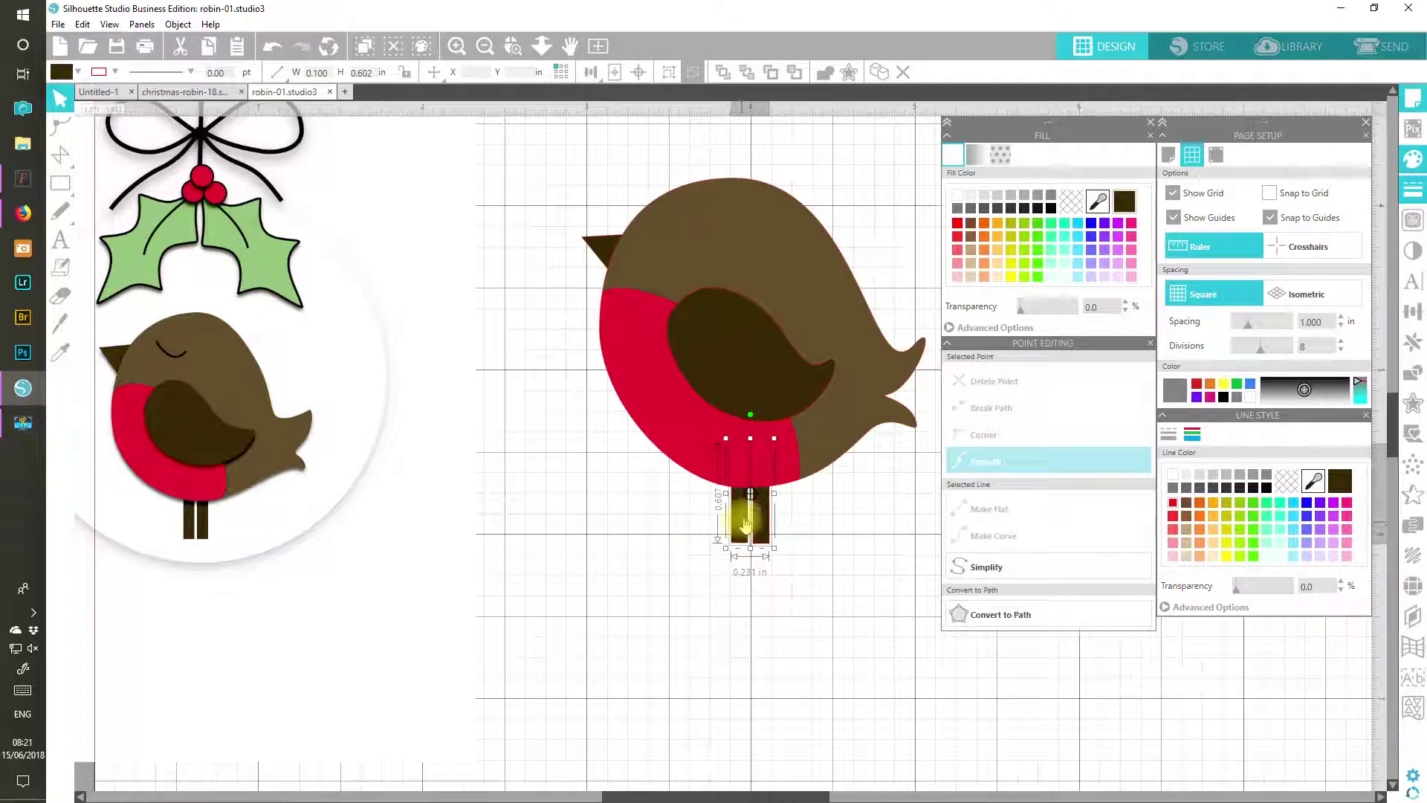
pyautogui.click(591, 72)
pyautogui.click(599, 120)
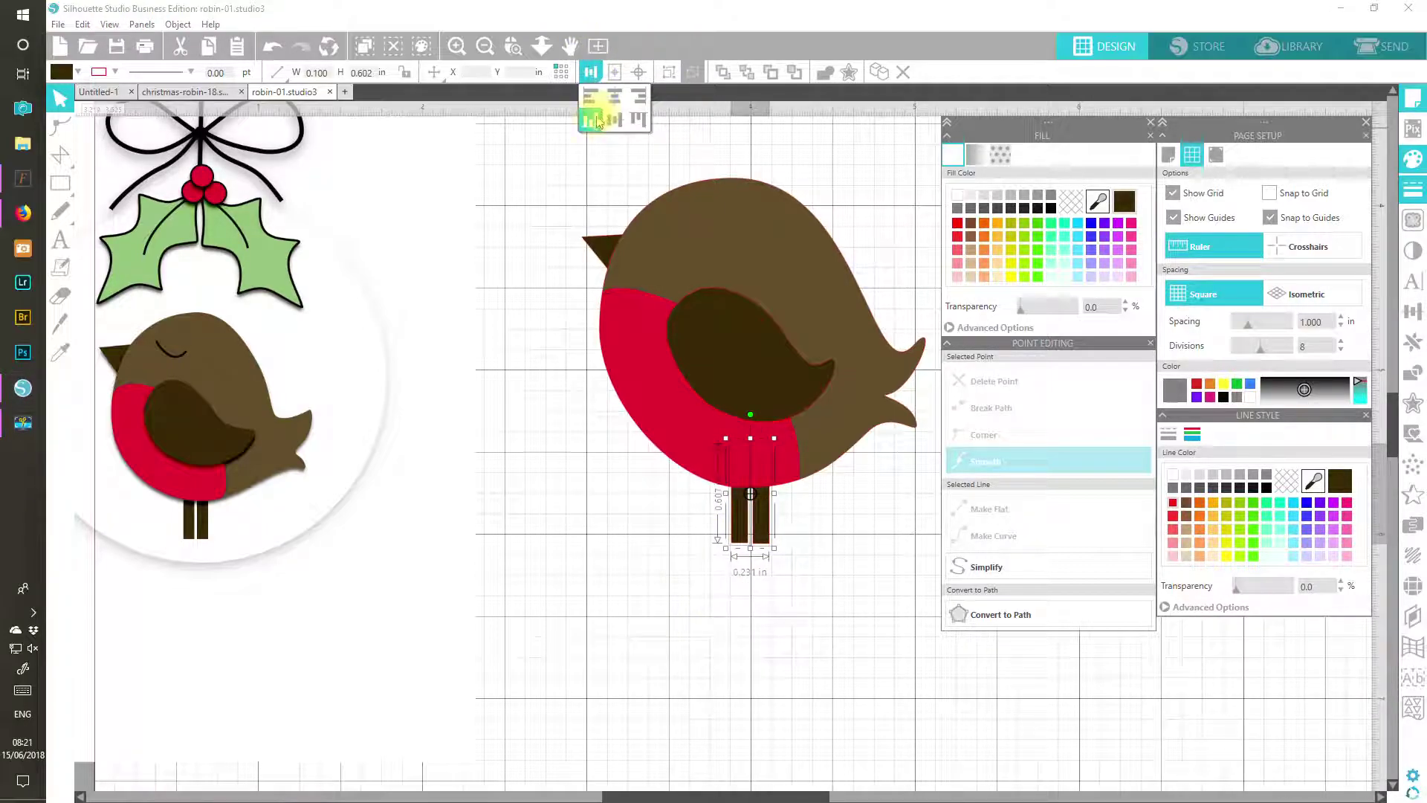
pyautogui.click(595, 123)
pyautogui.click(717, 746)
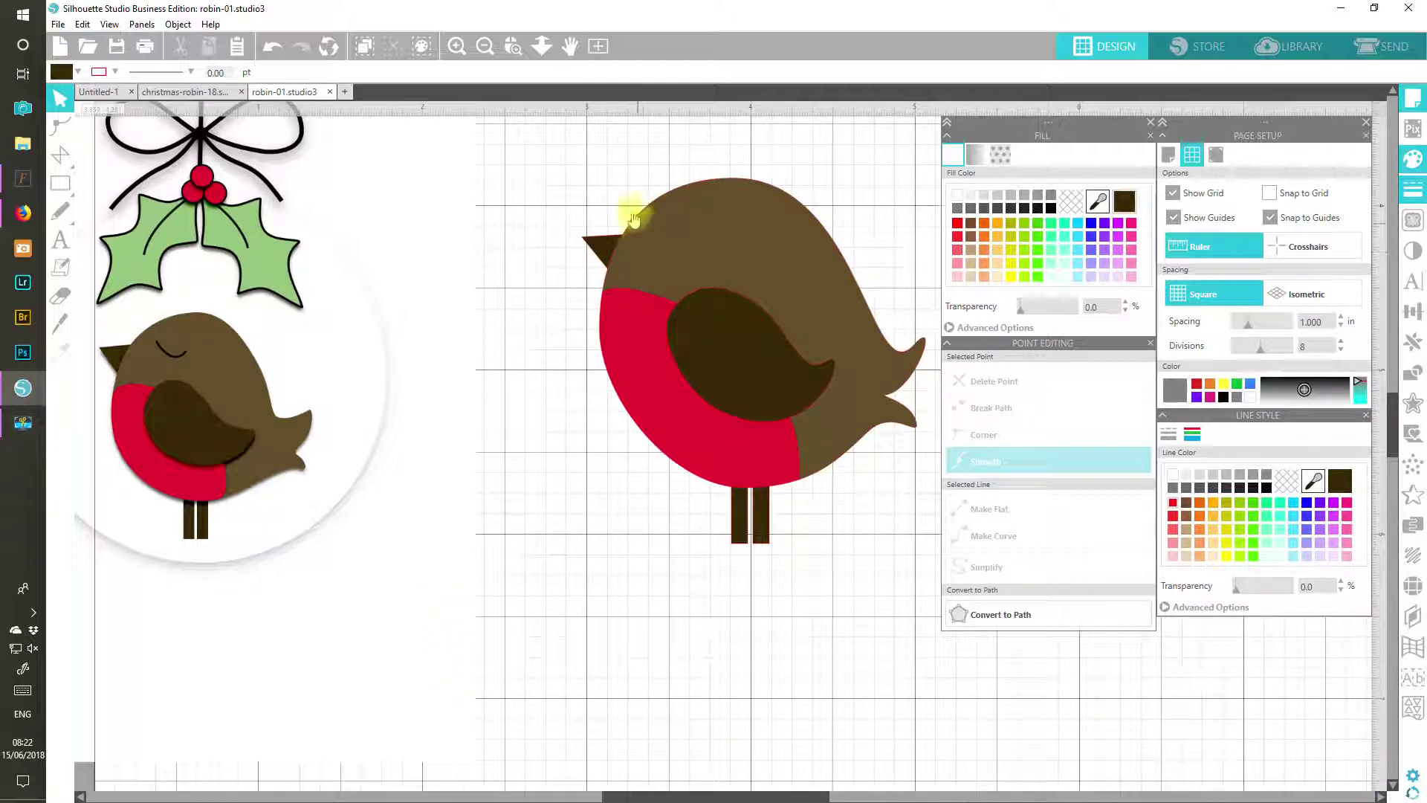
# Step: Draw a slanted black line about 0.33 in wide on the head near the beak, with no fill and a 1.50 pt thickness
pyautogui.moveTo(60, 182)
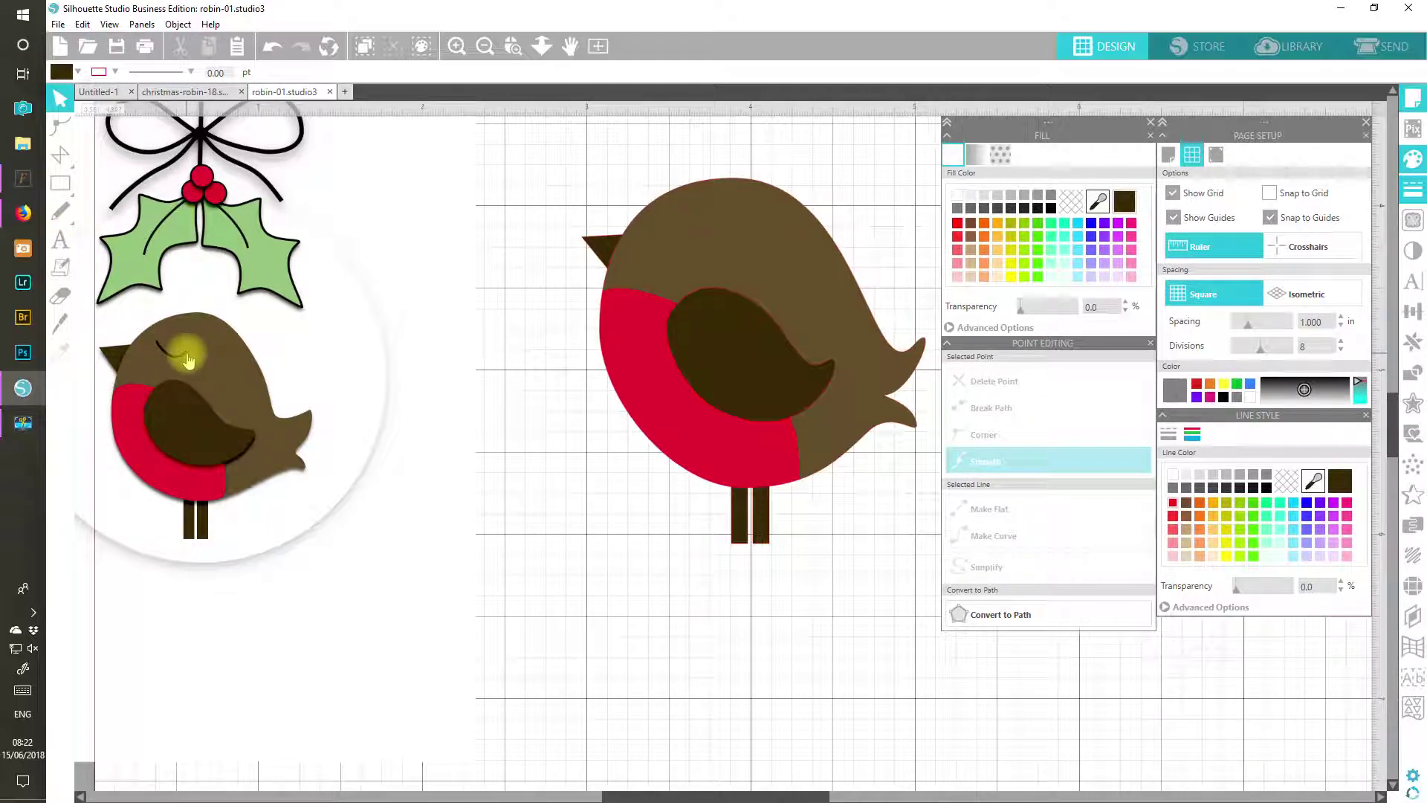
pyautogui.moveTo(63, 156)
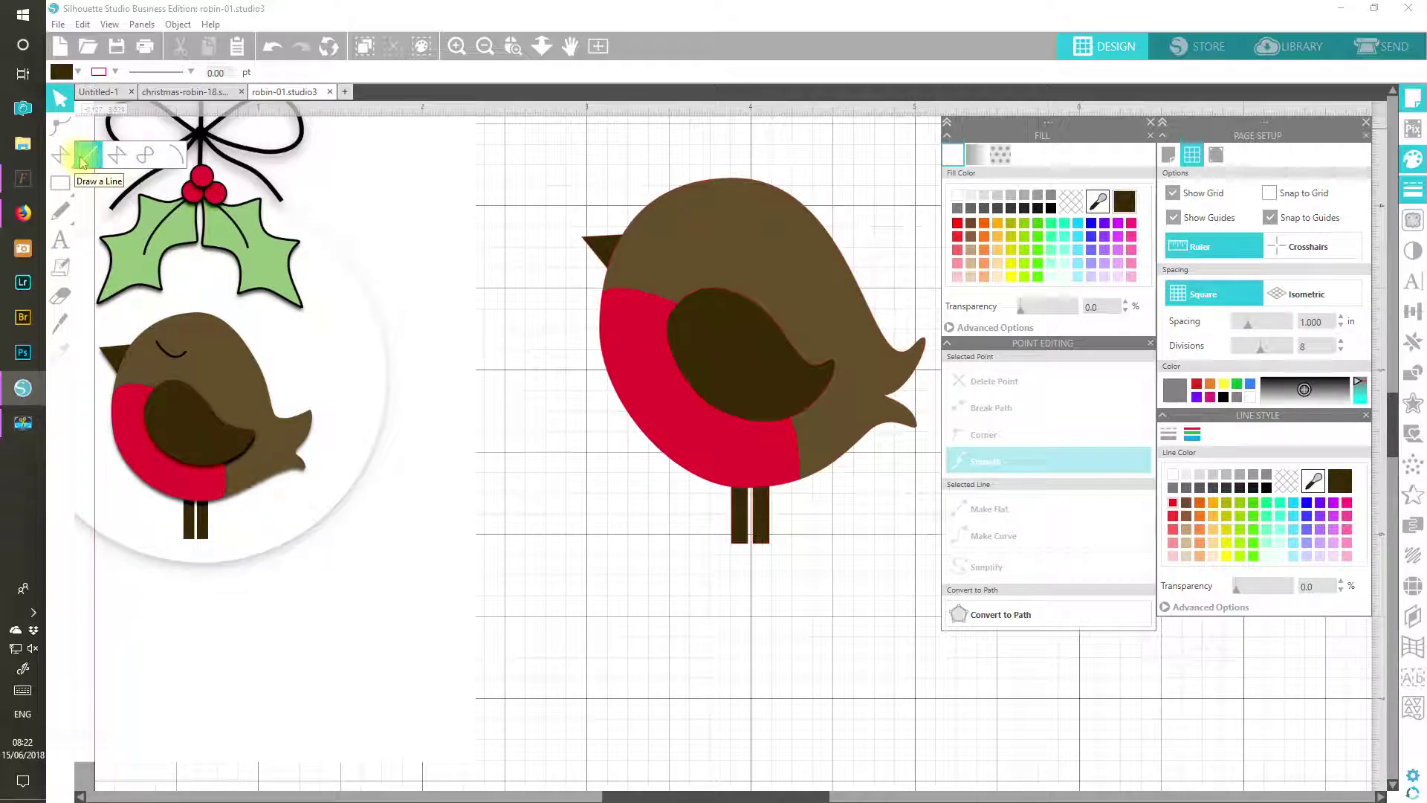
pyautogui.click(86, 156)
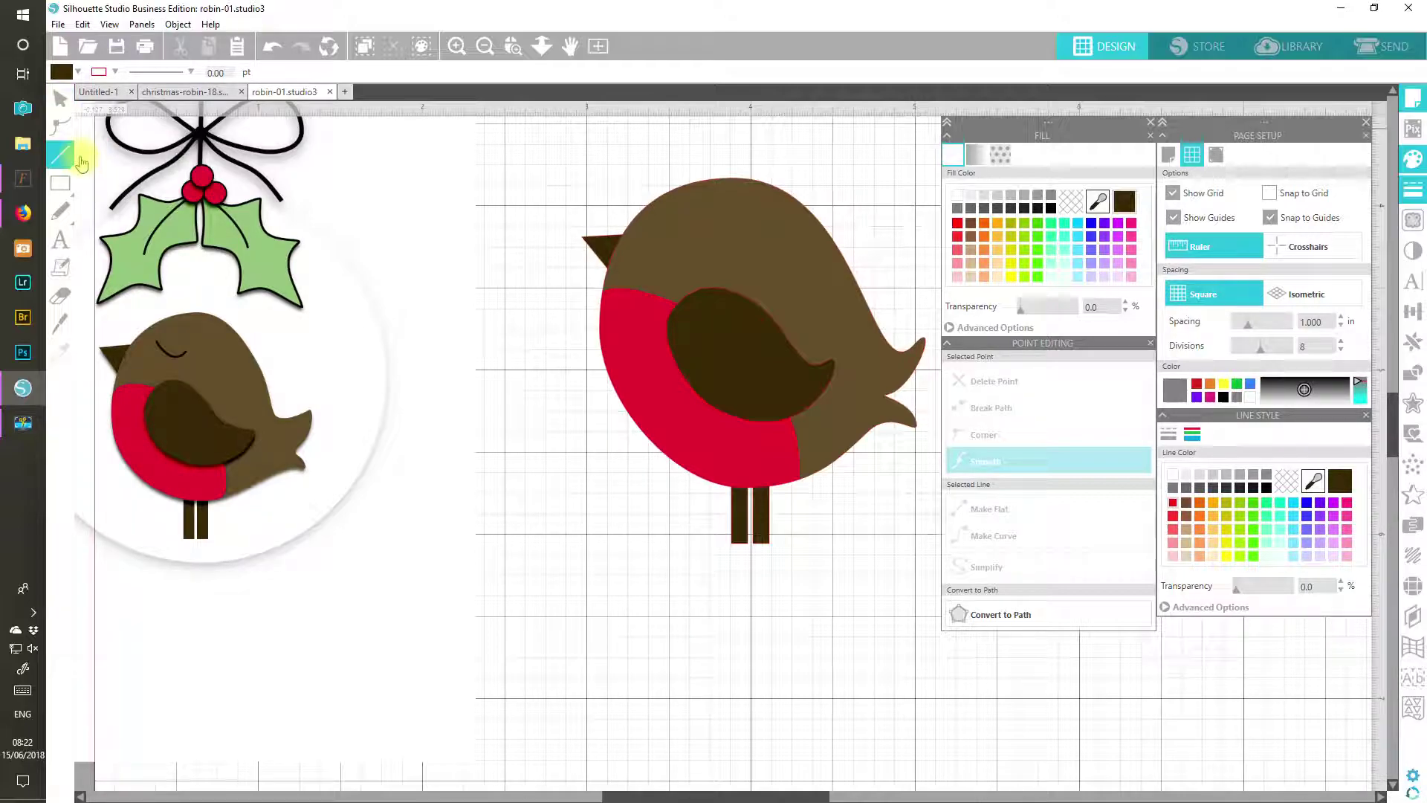
pyautogui.click(1071, 200)
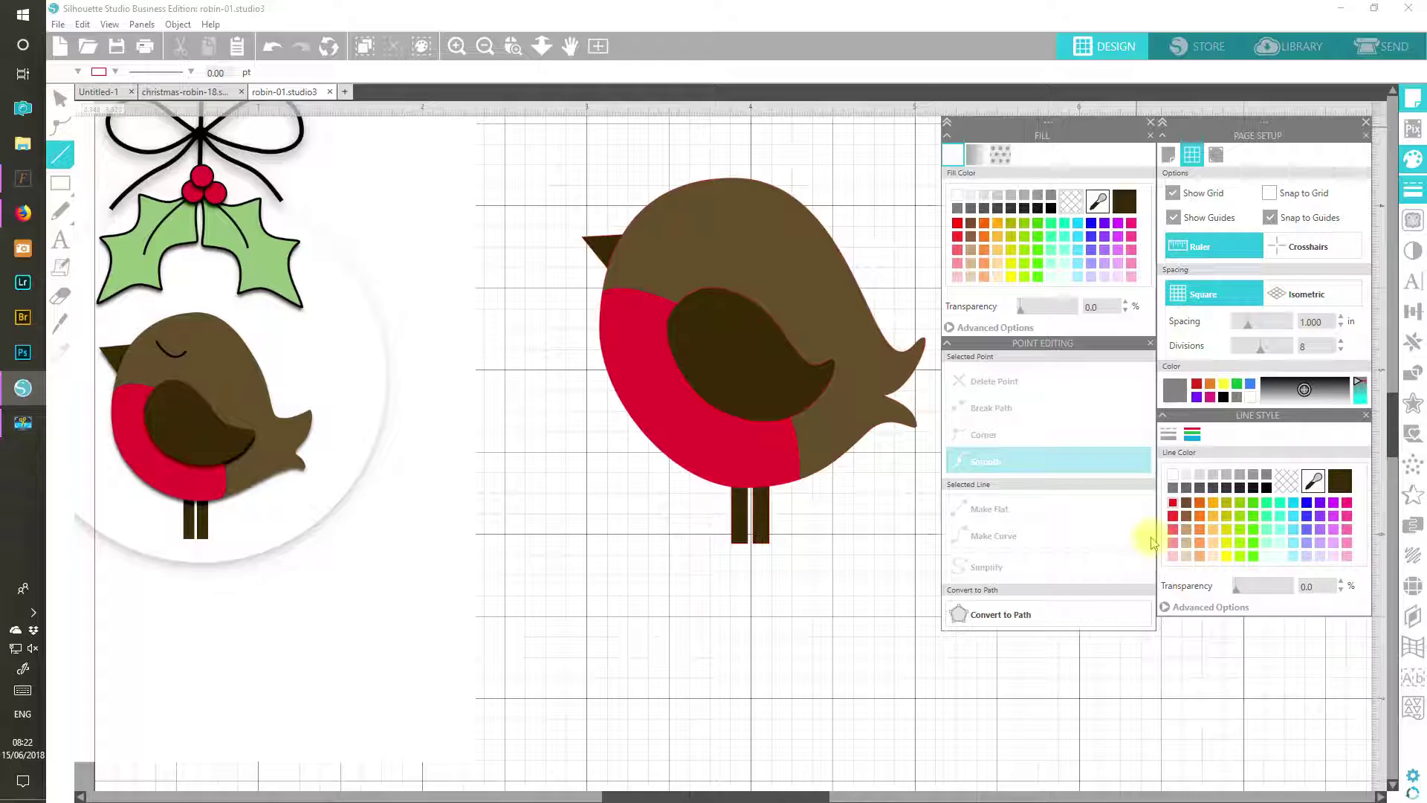
pyautogui.click(1266, 487)
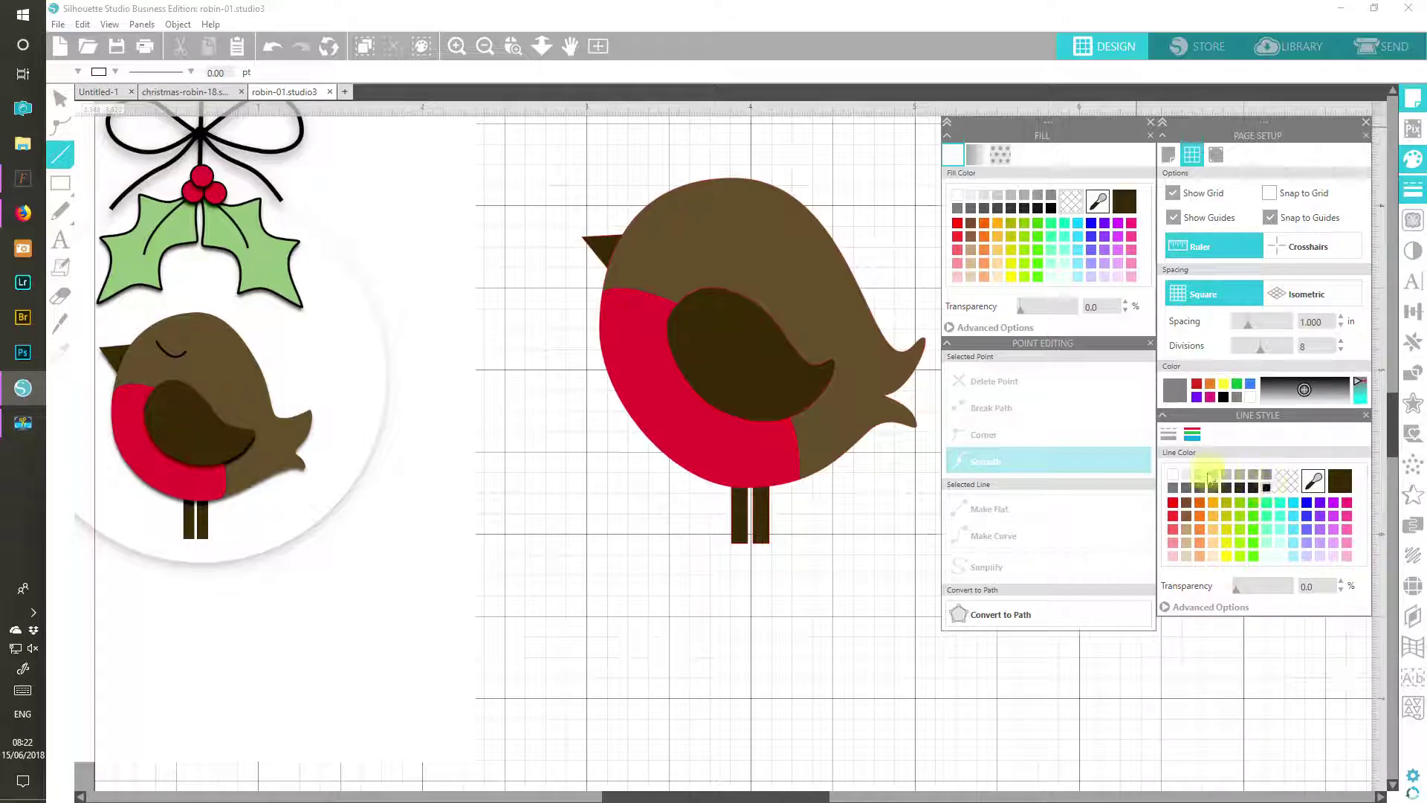
pyautogui.click(1169, 433)
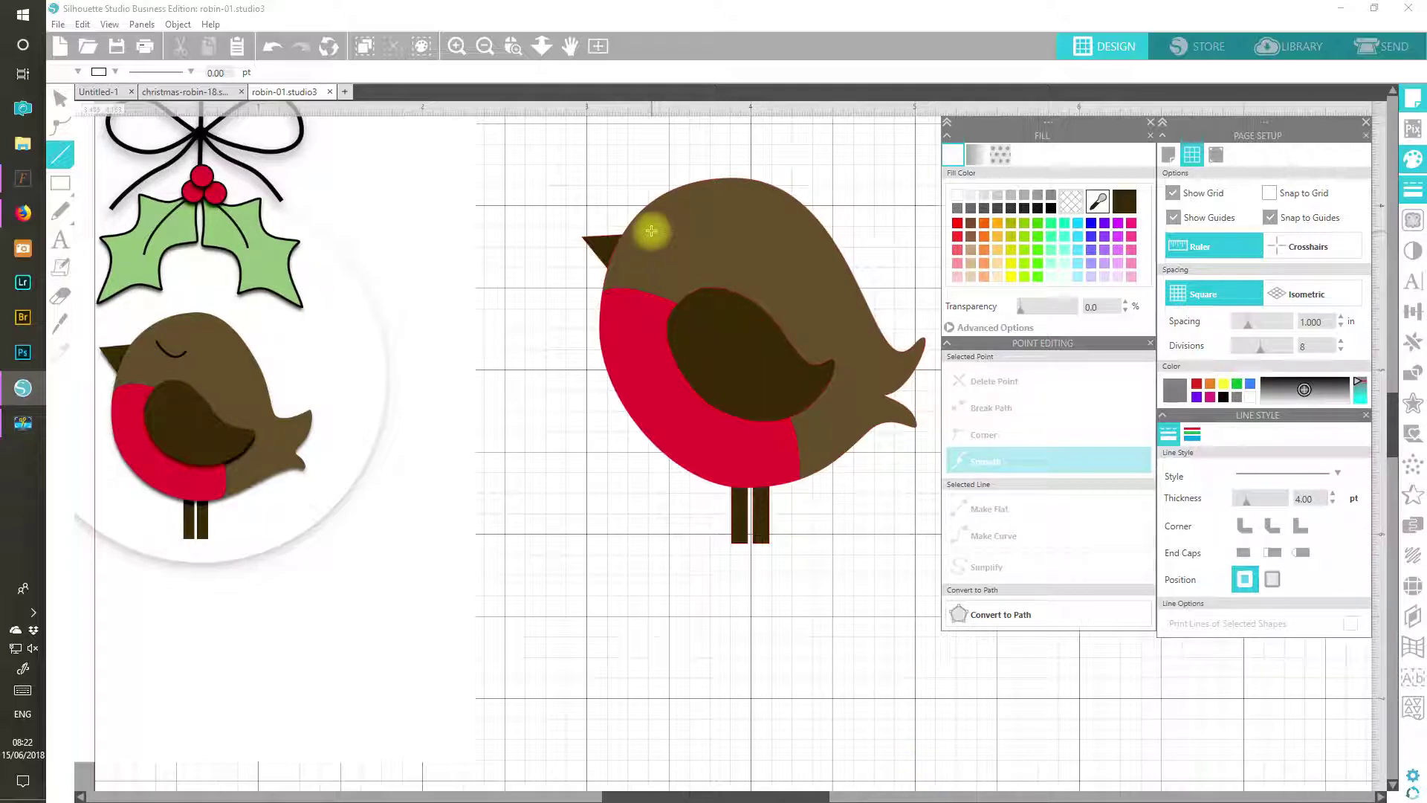
pyautogui.moveTo(651, 231); pyautogui.dragTo(704, 246)
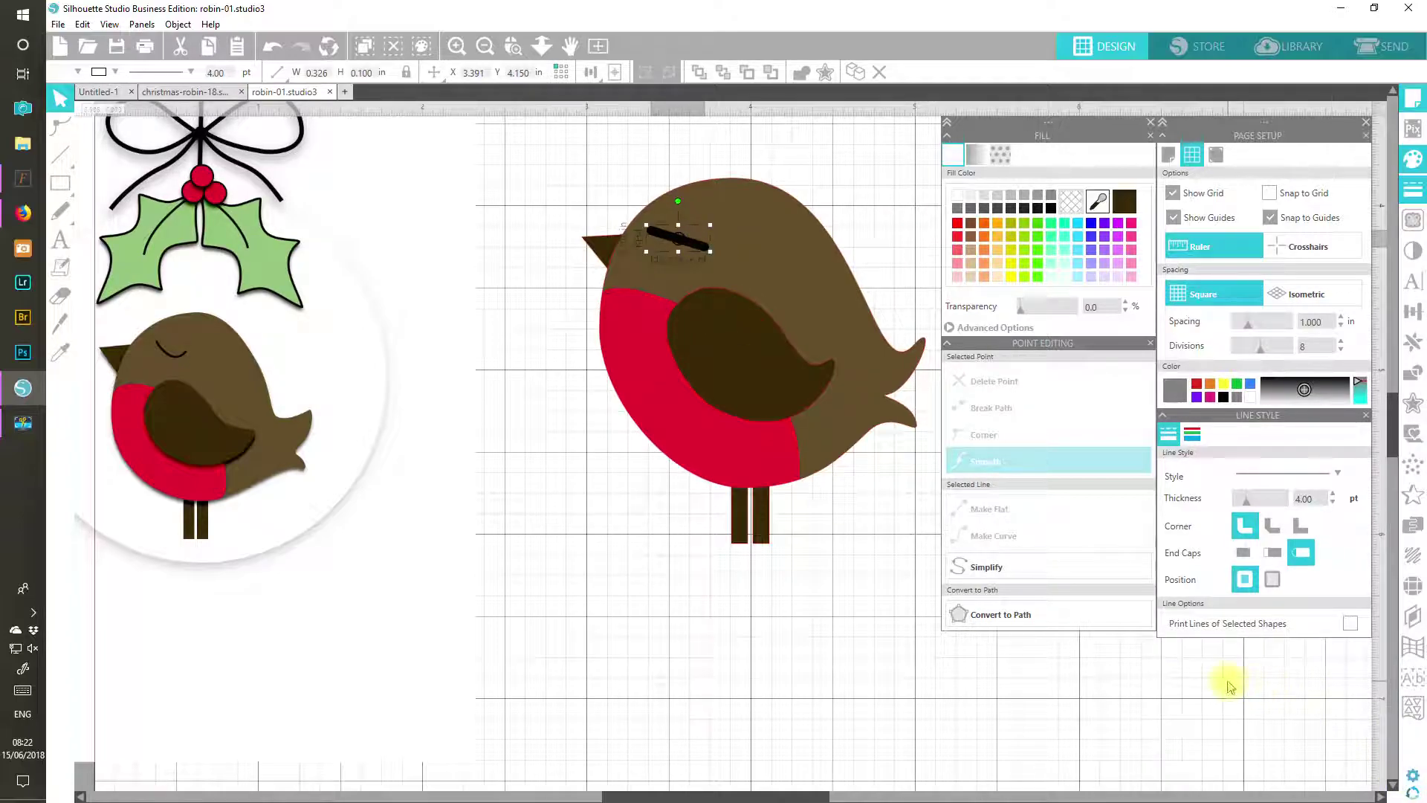
pyautogui.click(1332, 504)
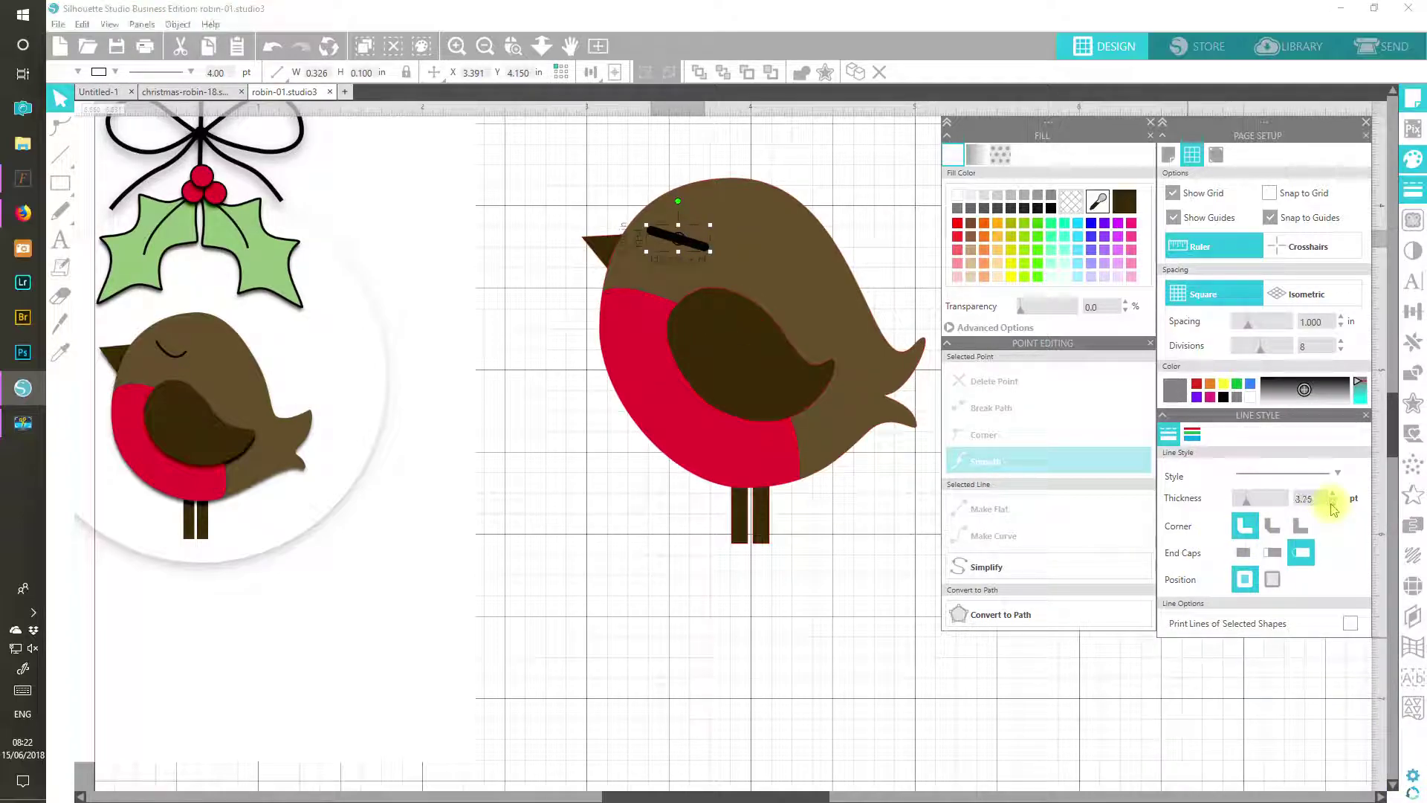
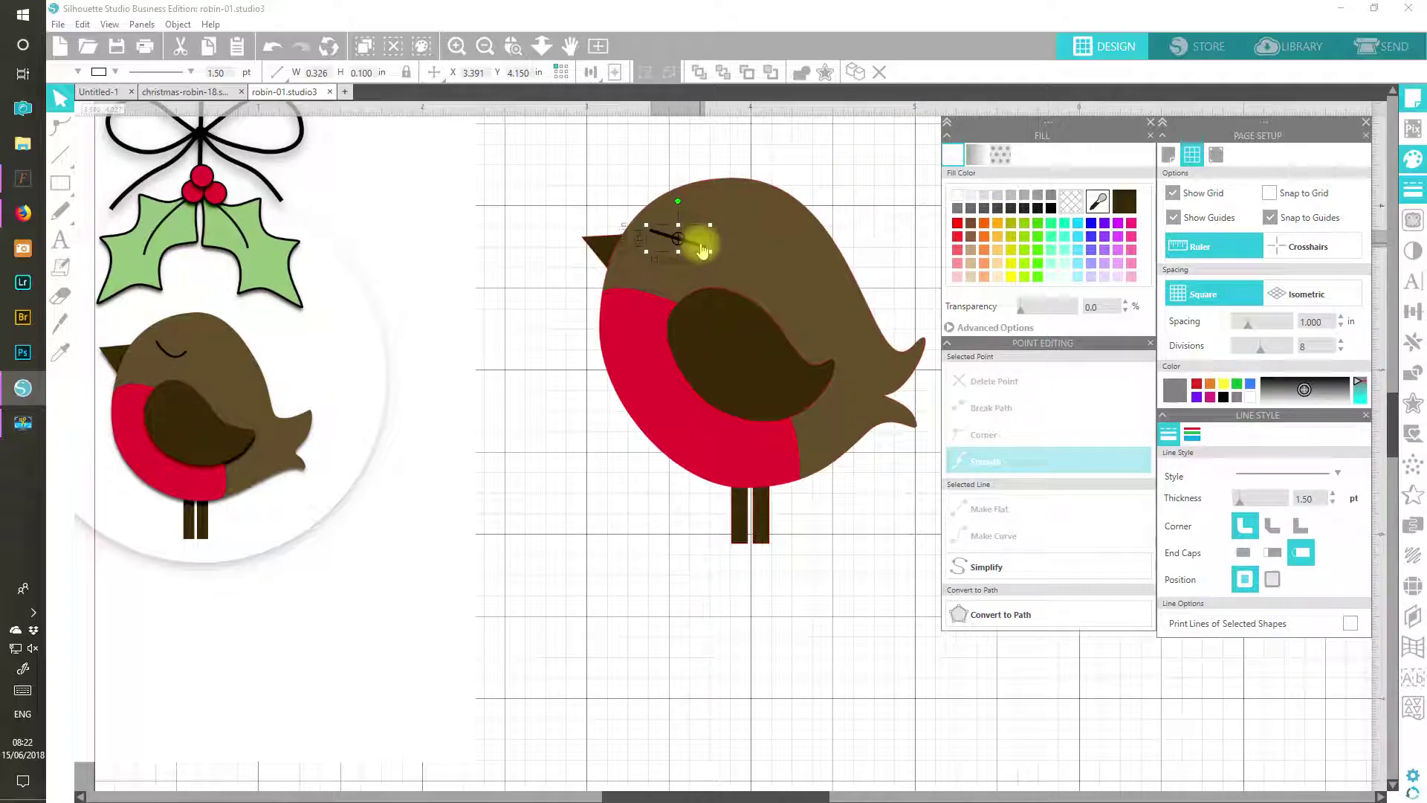
# Step: Convert the eye line to a curve in point editing and pull its handles to bow it downwards
pyautogui.click(457, 49)
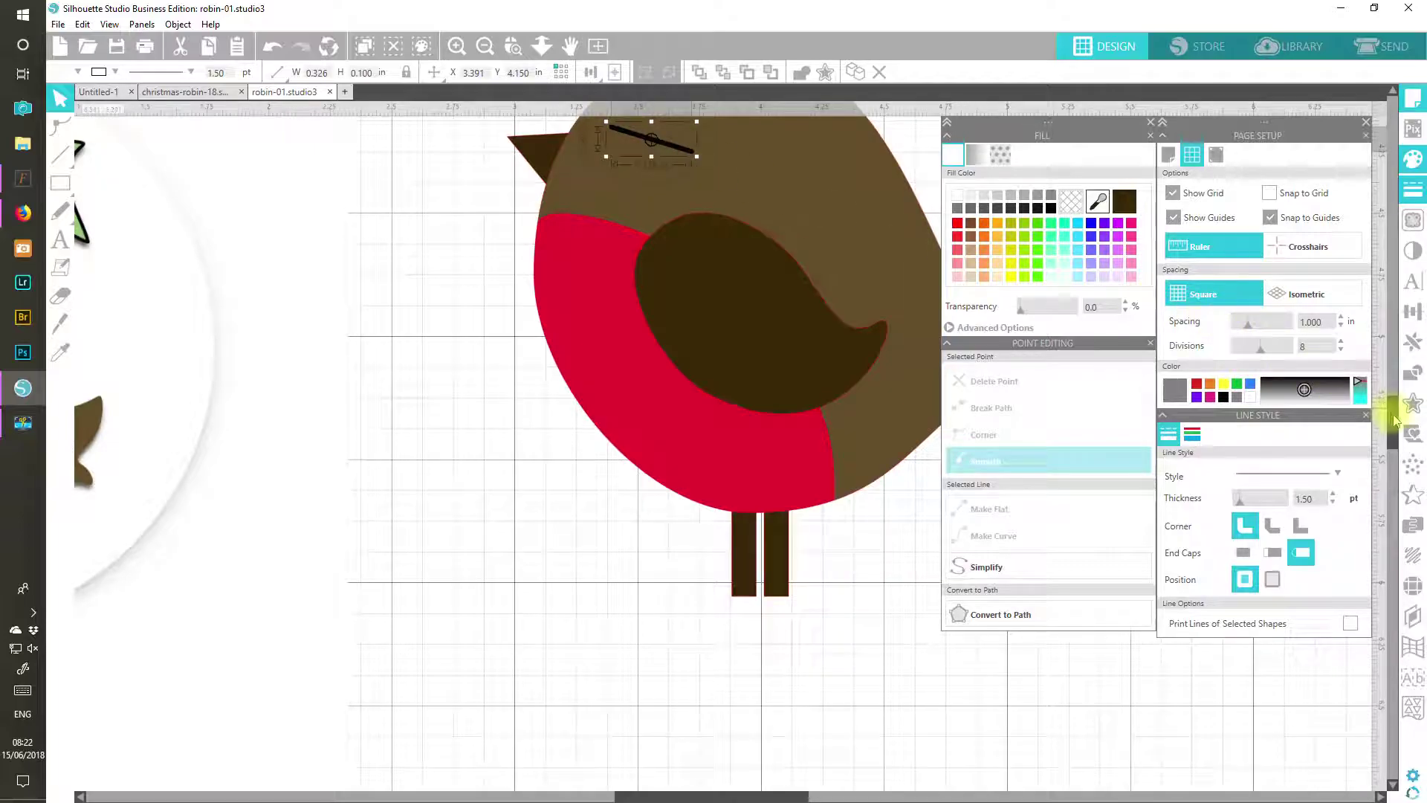
pyautogui.scroll(3, 1397, 425)
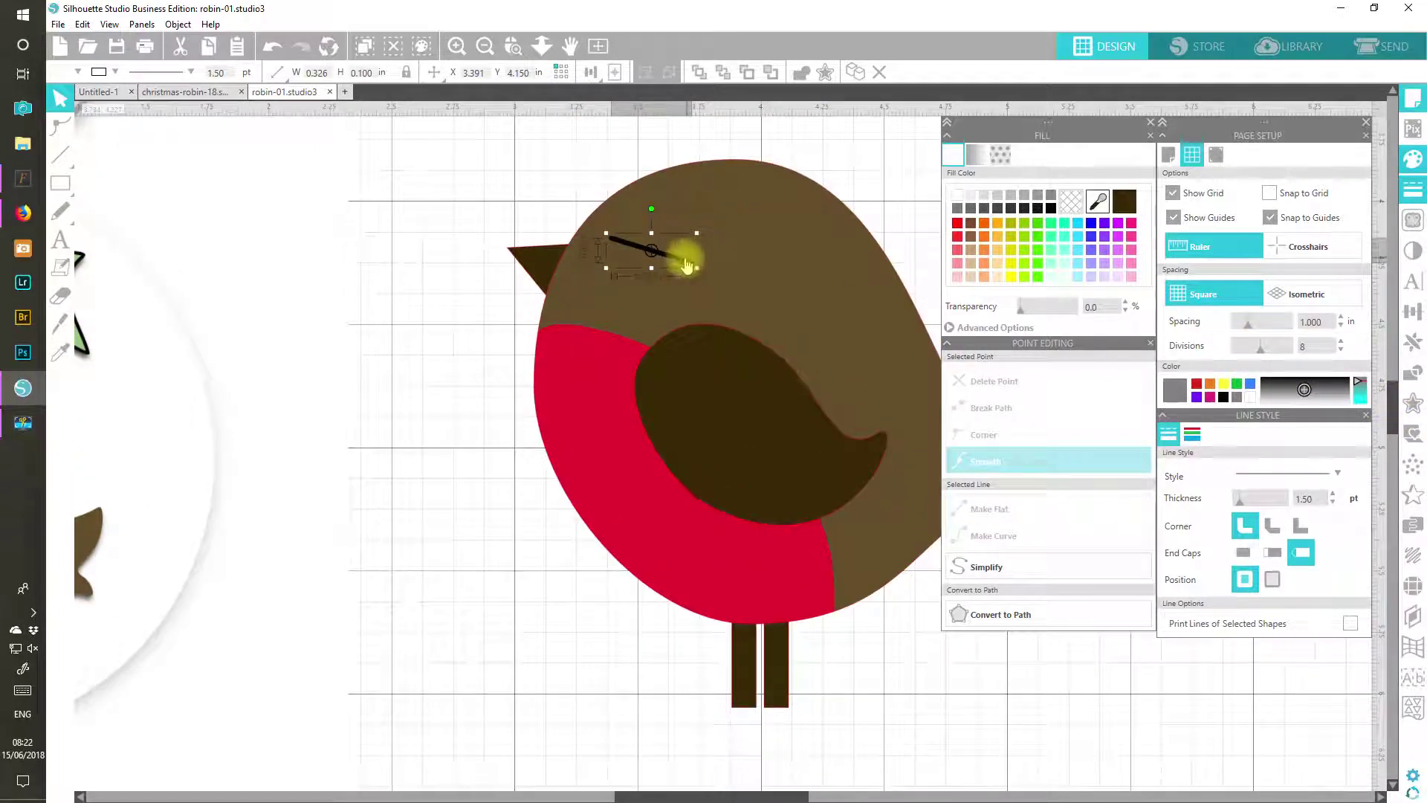
pyautogui.doubleClick(682, 262)
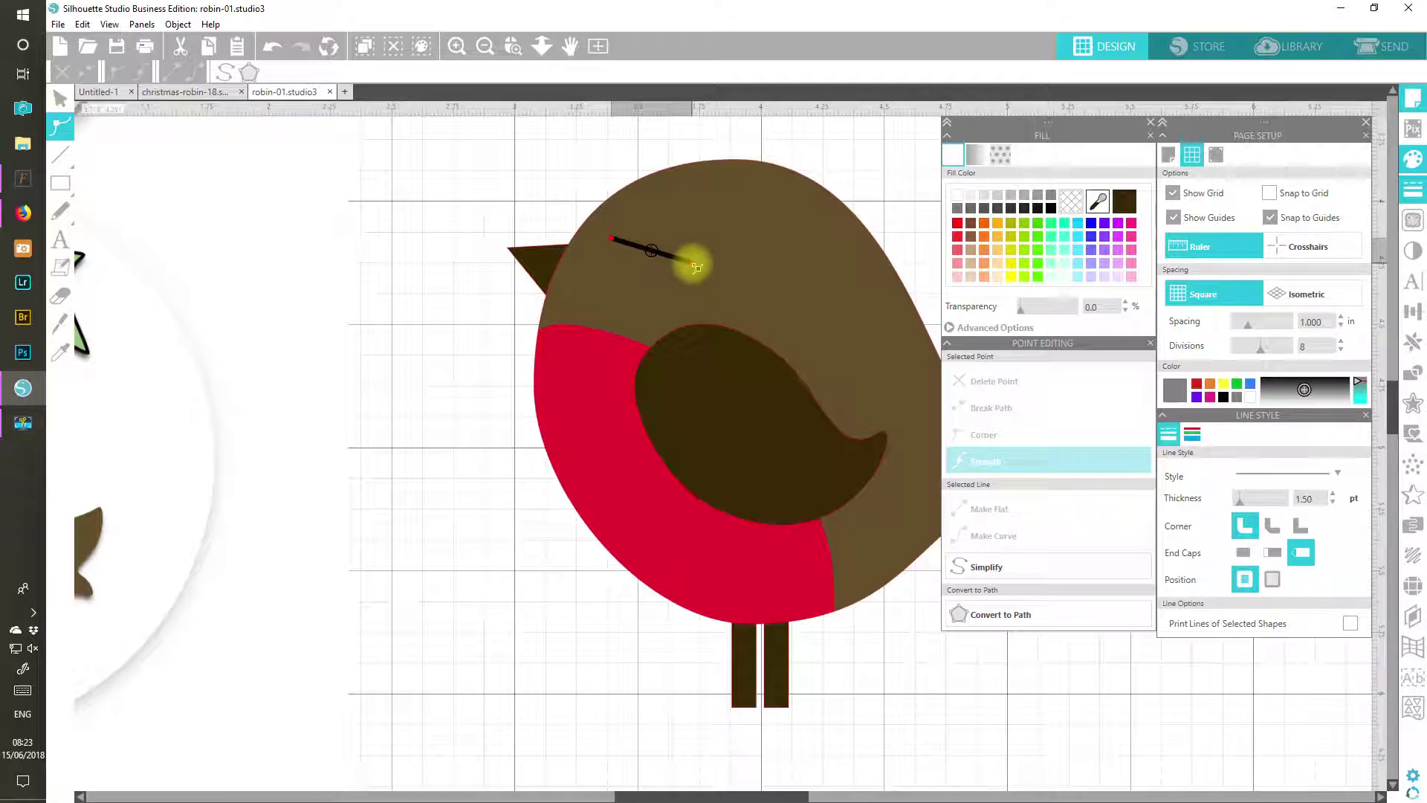
pyautogui.click(695, 266)
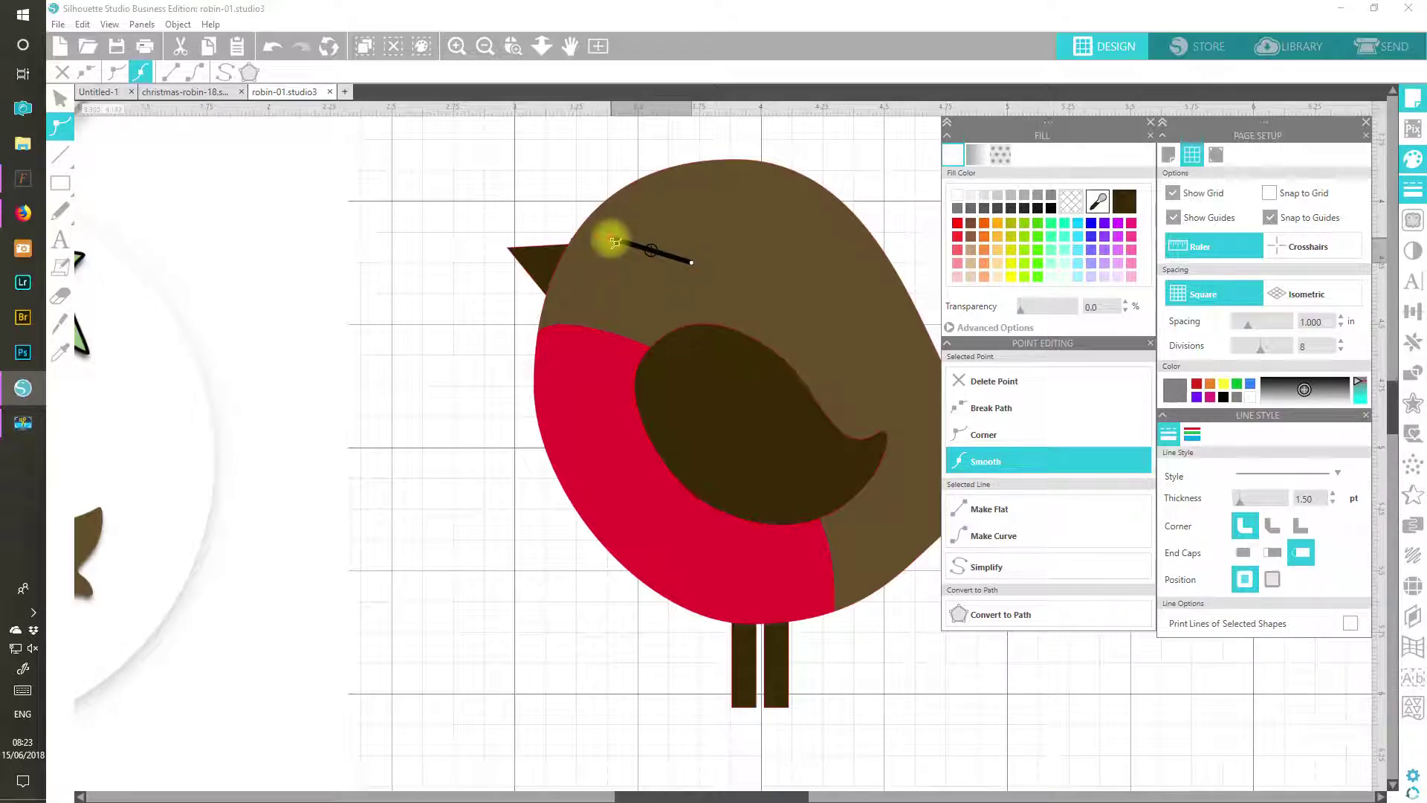
pyautogui.click(611, 243)
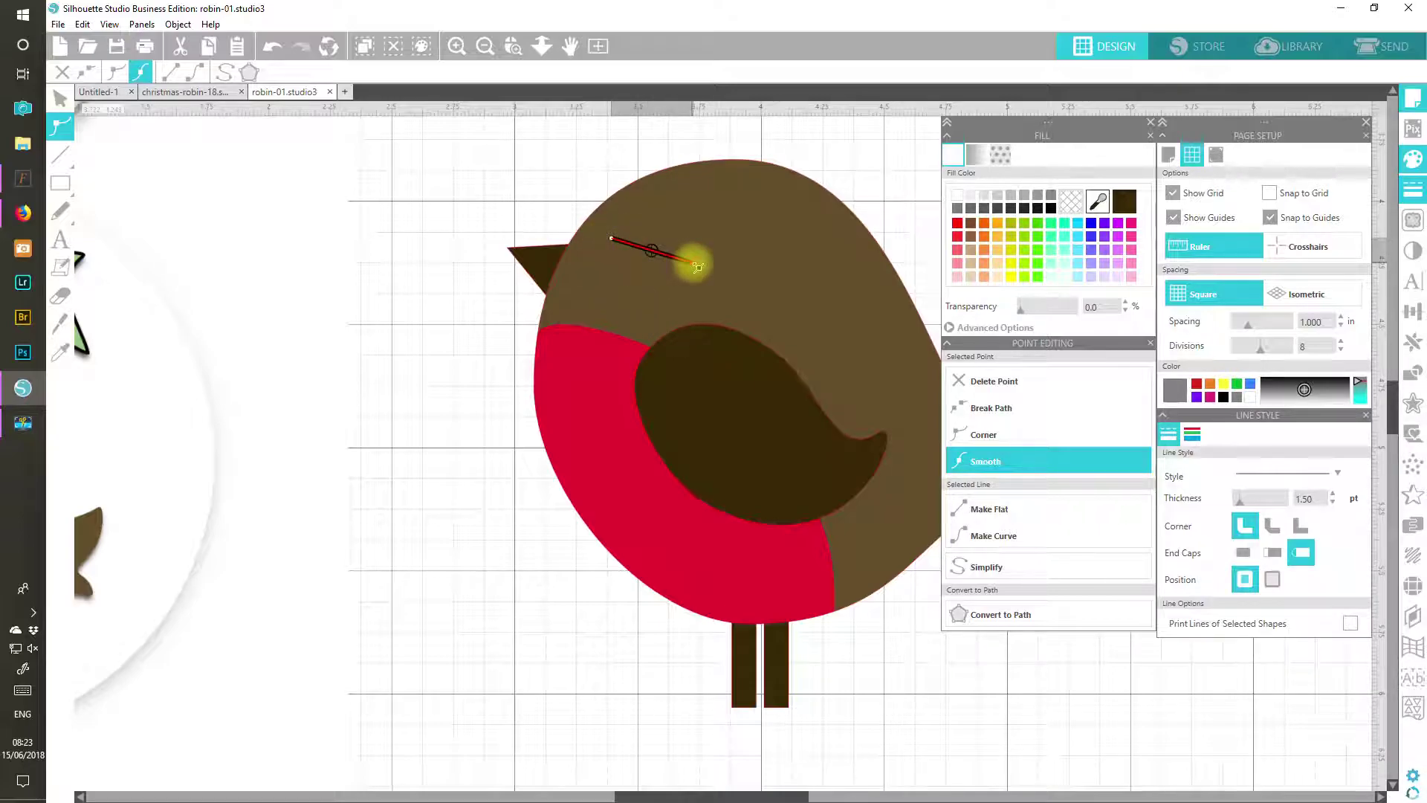
pyautogui.click(991, 537)
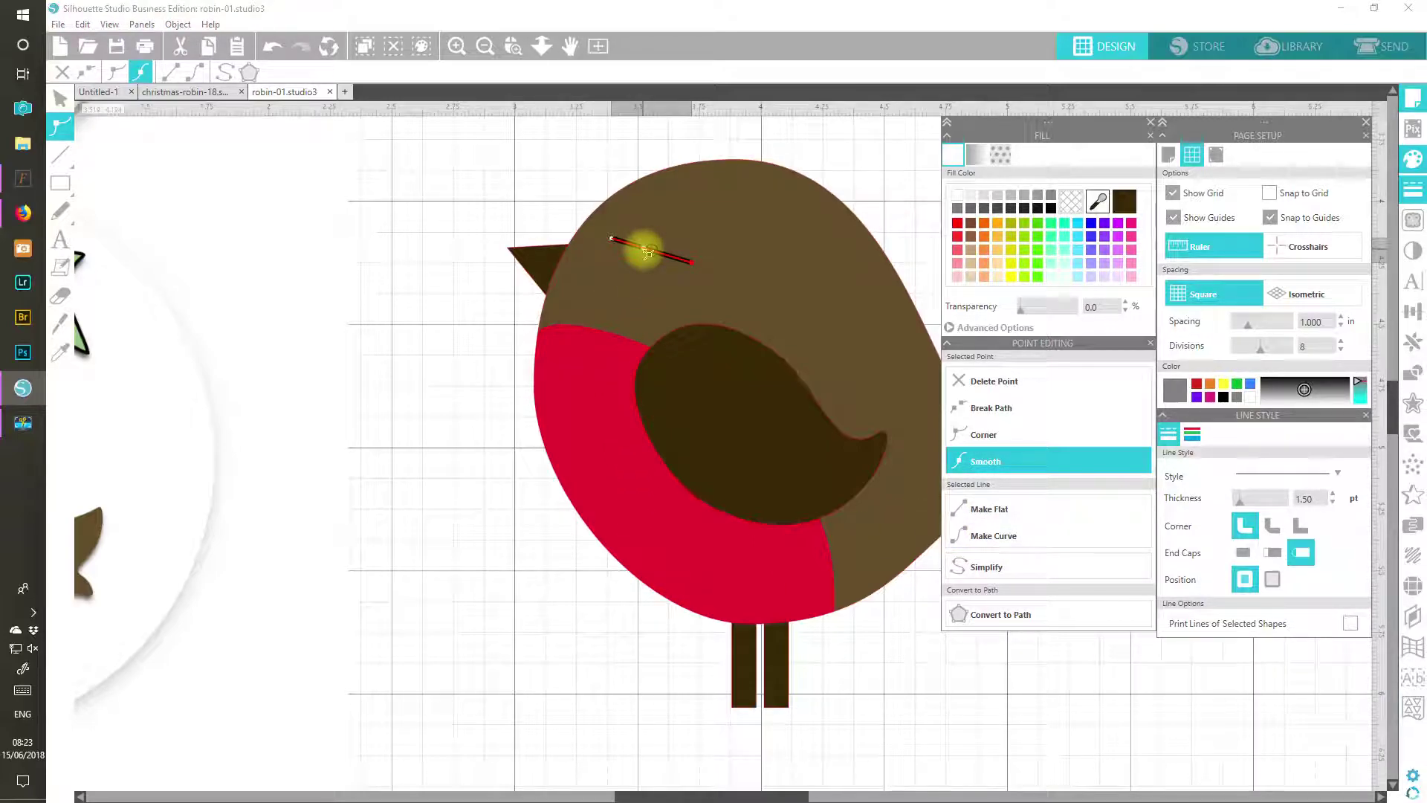
pyautogui.moveTo(648, 252)
pyautogui.mouseDown()
pyautogui.moveTo(653, 277)
pyautogui.moveTo(624, 282)
pyautogui.moveTo(622, 248)
pyautogui.moveTo(637, 236)
pyautogui.moveTo(640, 254)
pyautogui.mouseUp()
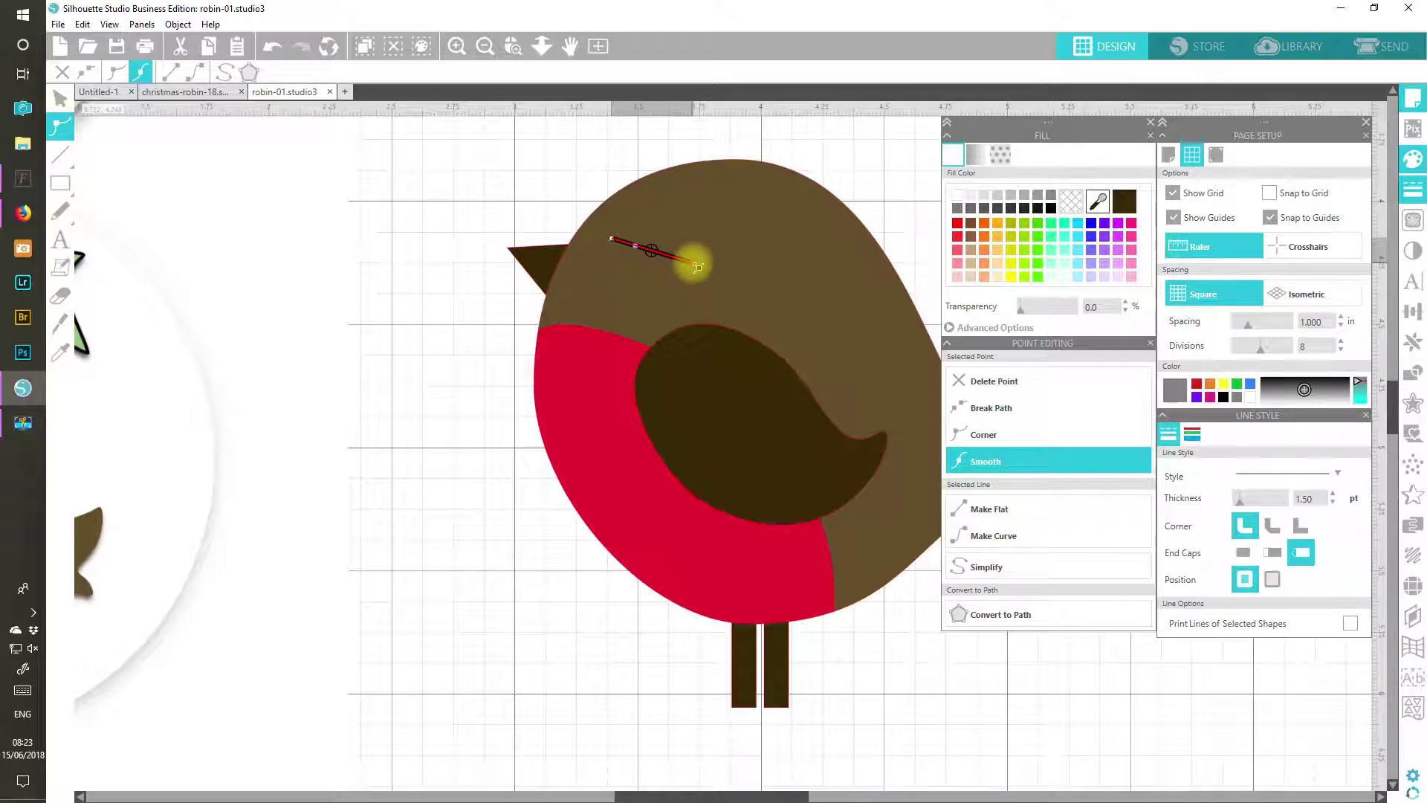
pyautogui.moveTo(665, 257); pyautogui.dragTo(663, 284)
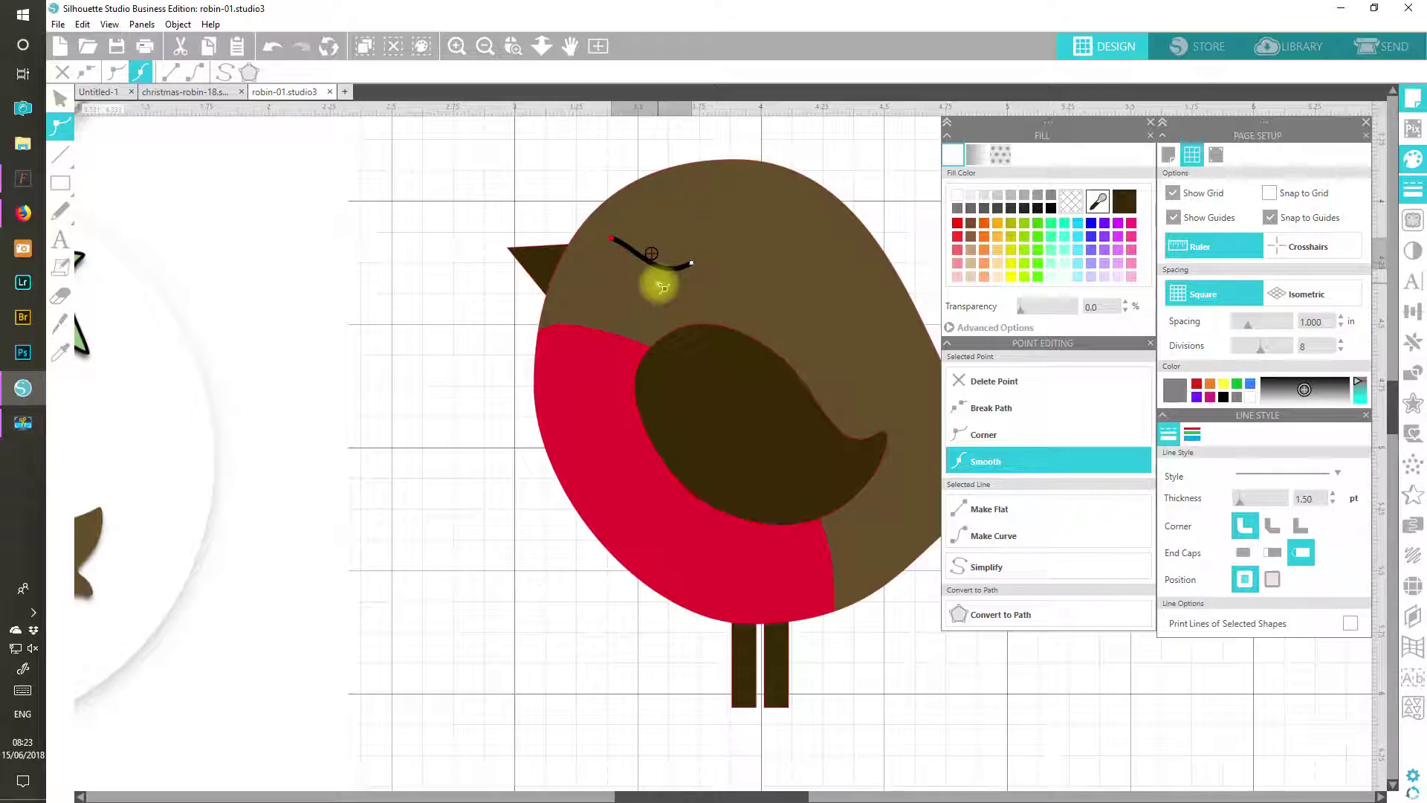
# Step: Shift the eye curve's two end points slightly and adjust its handles to shape a smooth, rounded closed eye
pyautogui.click(617, 242)
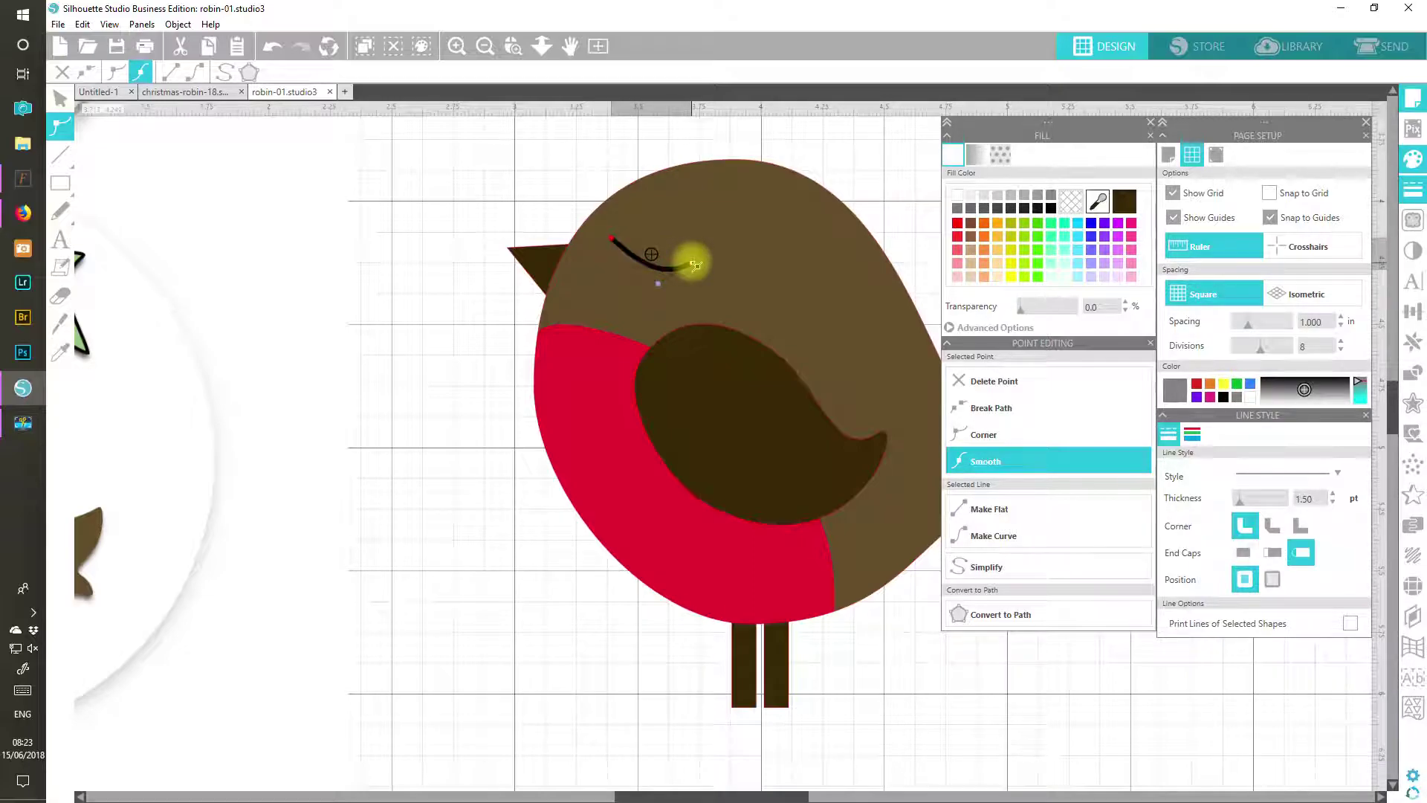
pyautogui.moveTo(691, 265); pyautogui.dragTo(617, 244)
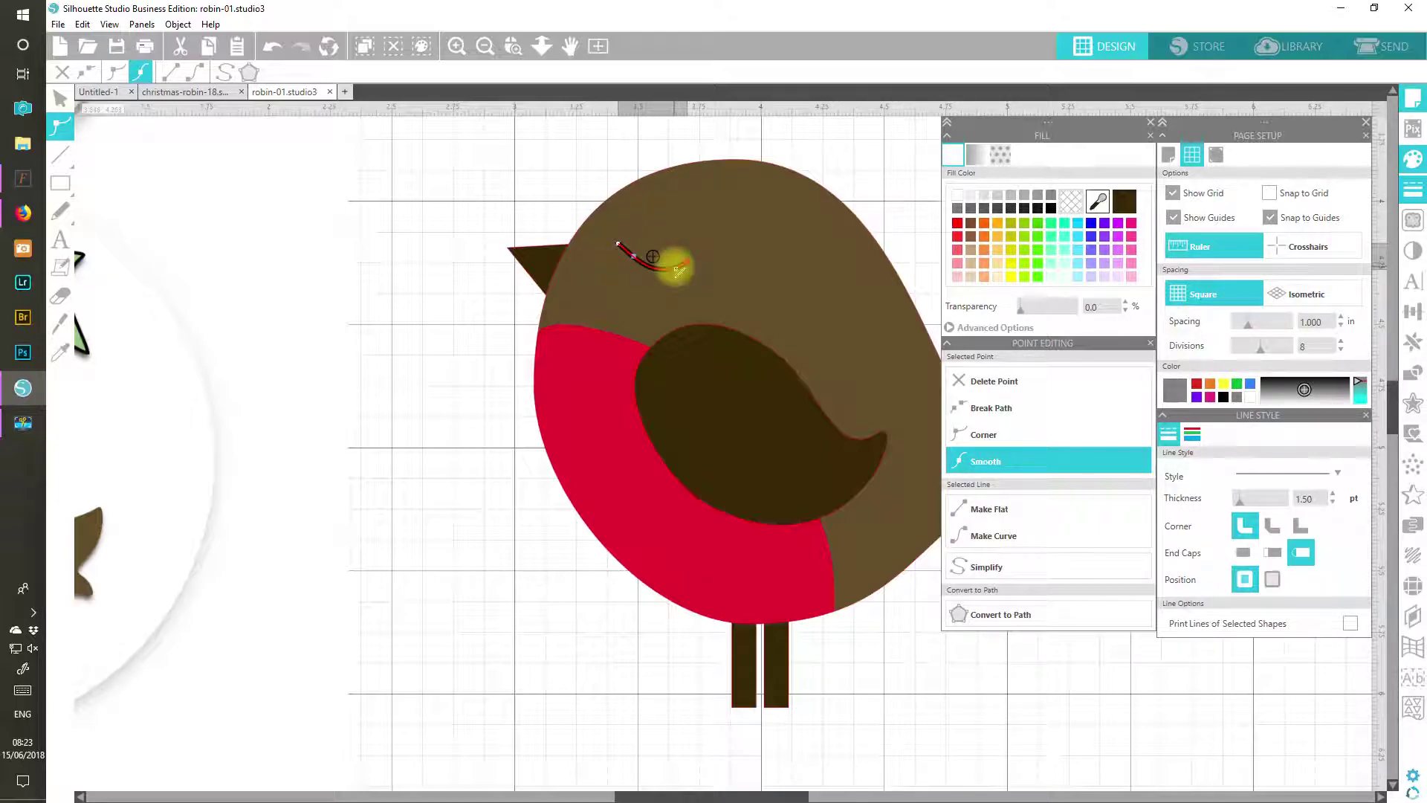
pyautogui.moveTo(679, 270); pyautogui.dragTo(622, 261)
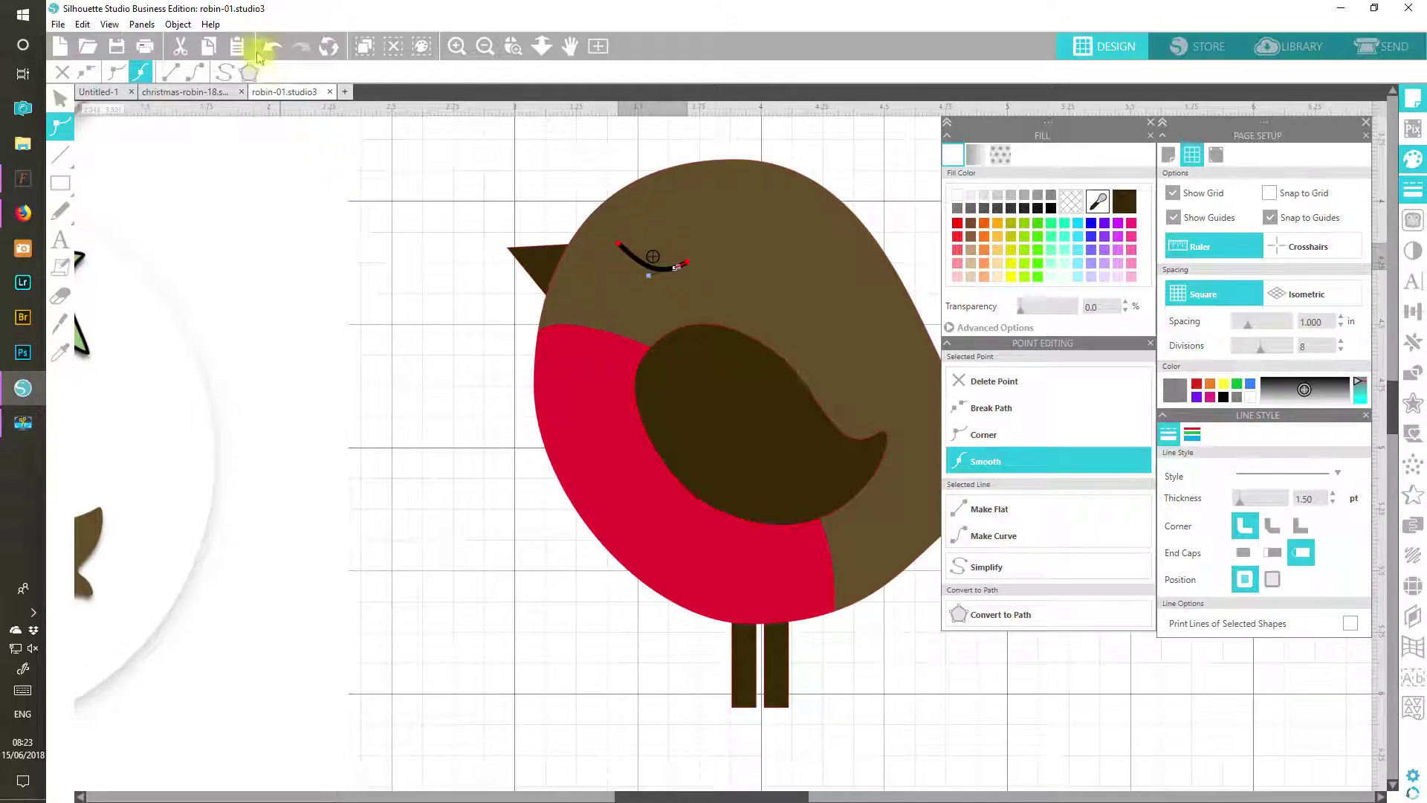
pyautogui.moveTo(678, 265); pyautogui.dragTo(690, 266)
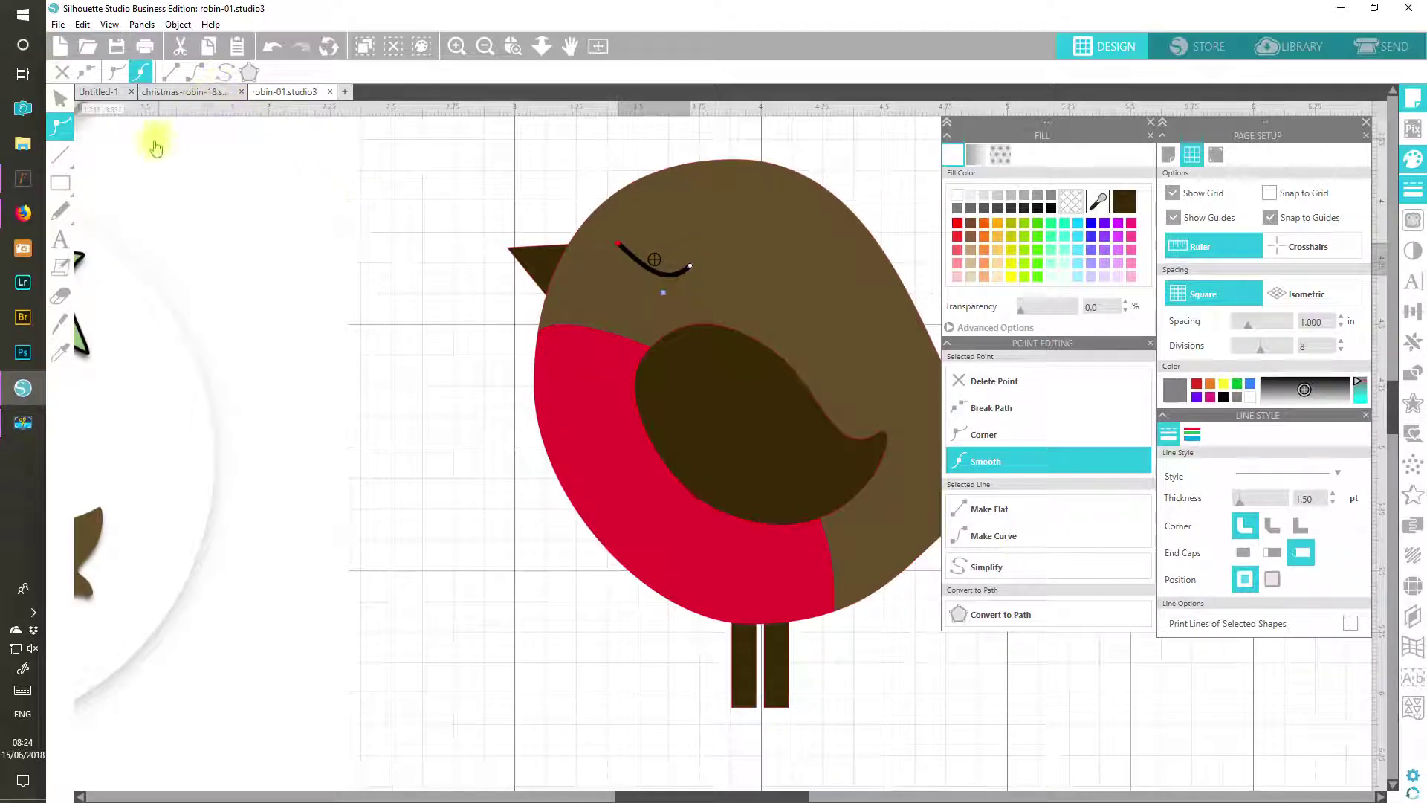
# Step: Leave point editing and move the closed eye slightly higher on the robin's head
pyautogui.click(61, 99)
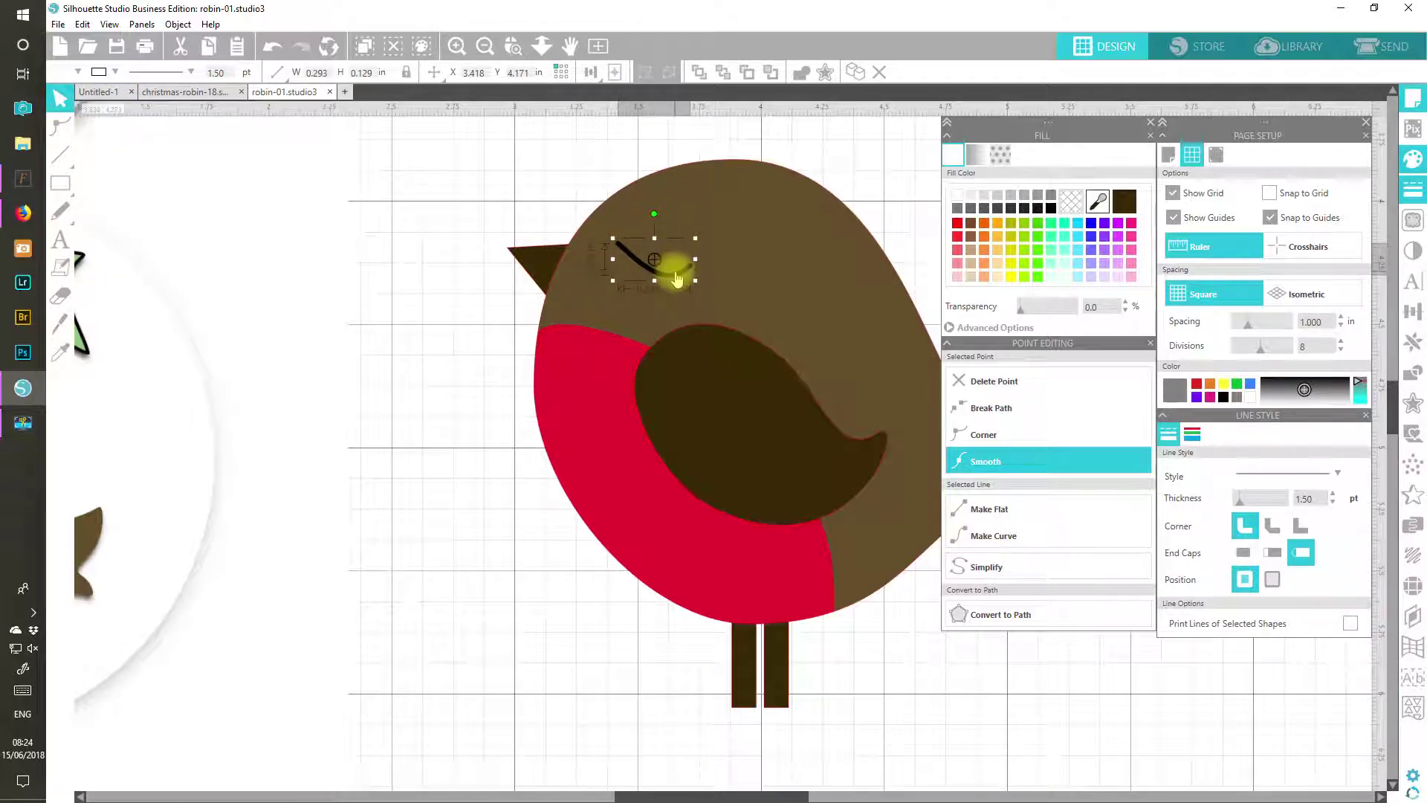
pyautogui.moveTo(674, 279); pyautogui.dragTo(674, 268)
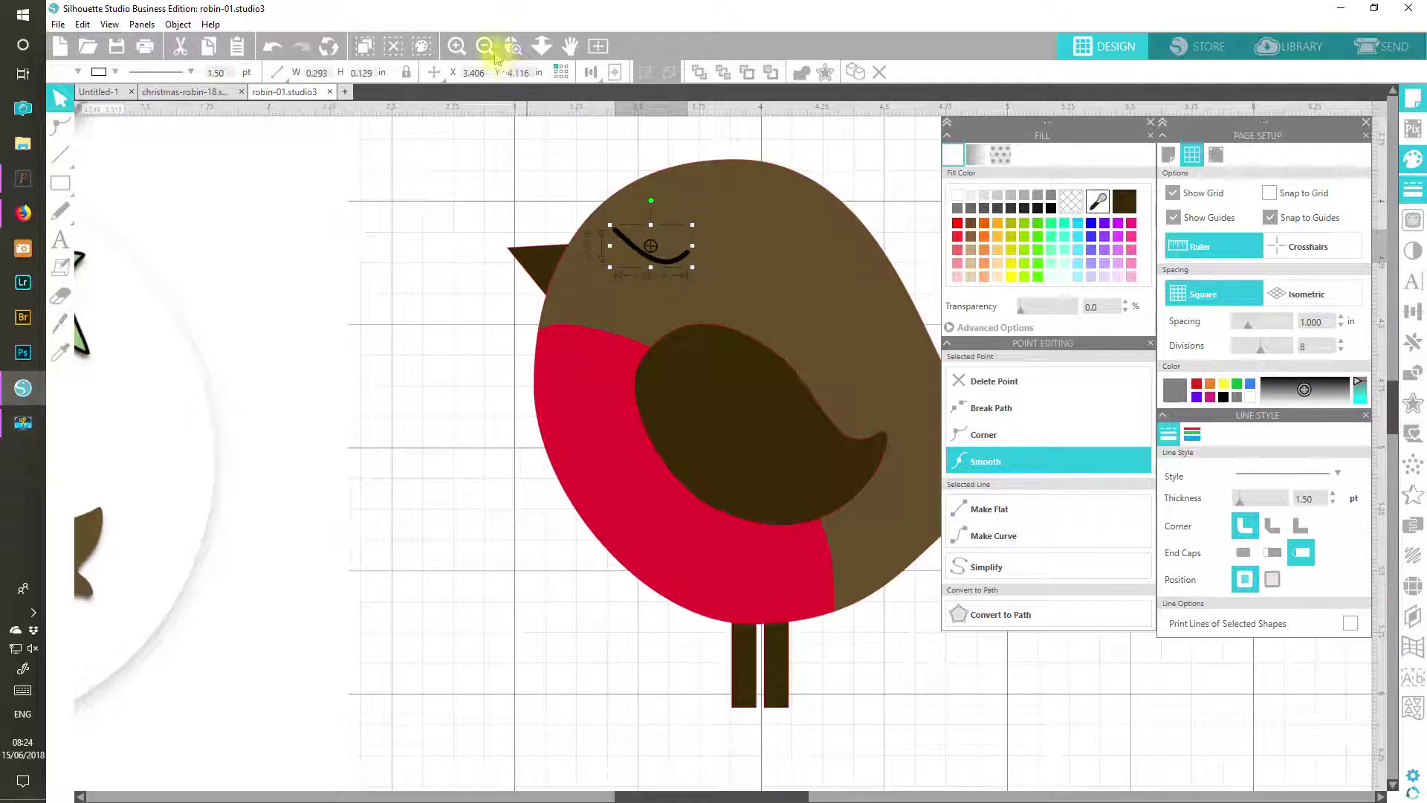
pyautogui.click(600, 46)
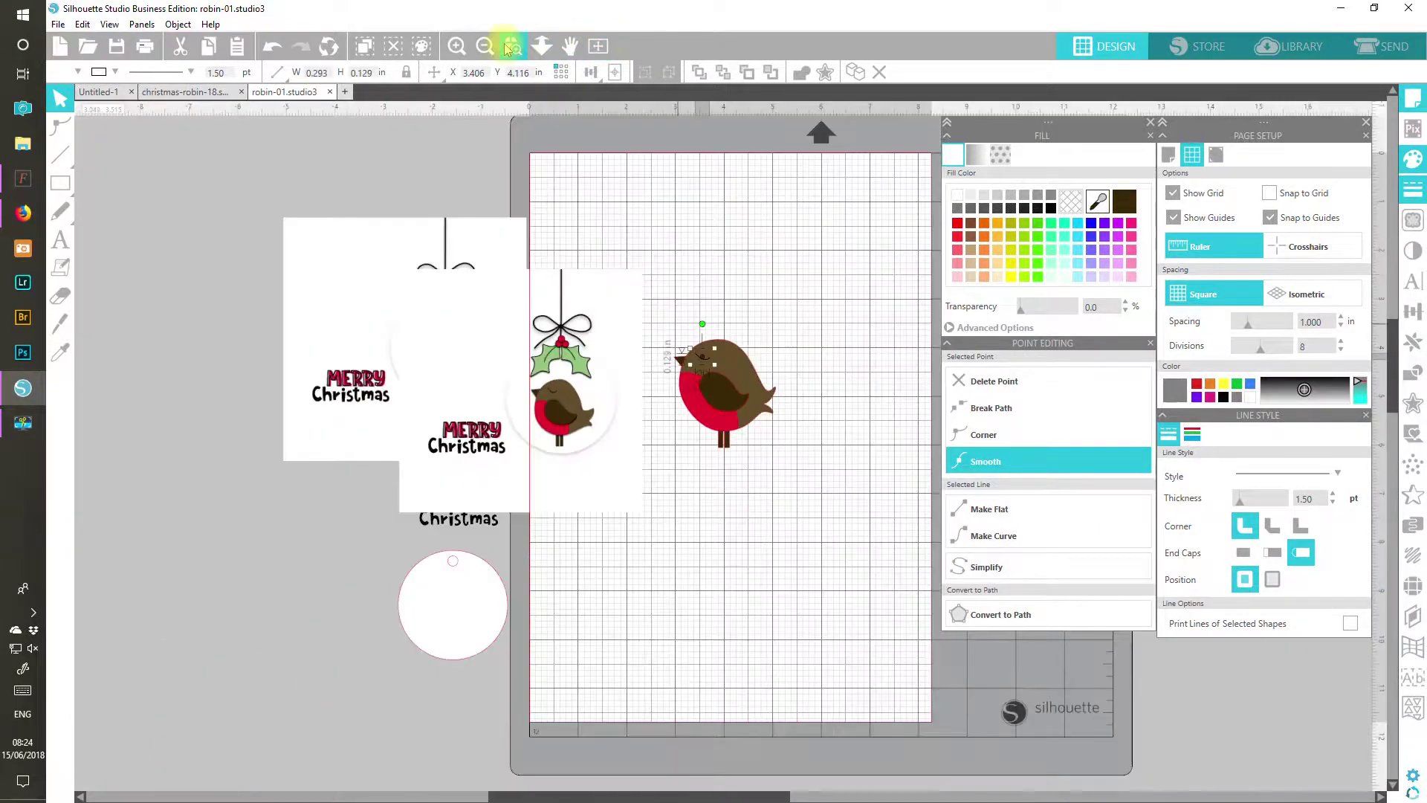
pyautogui.click(457, 47)
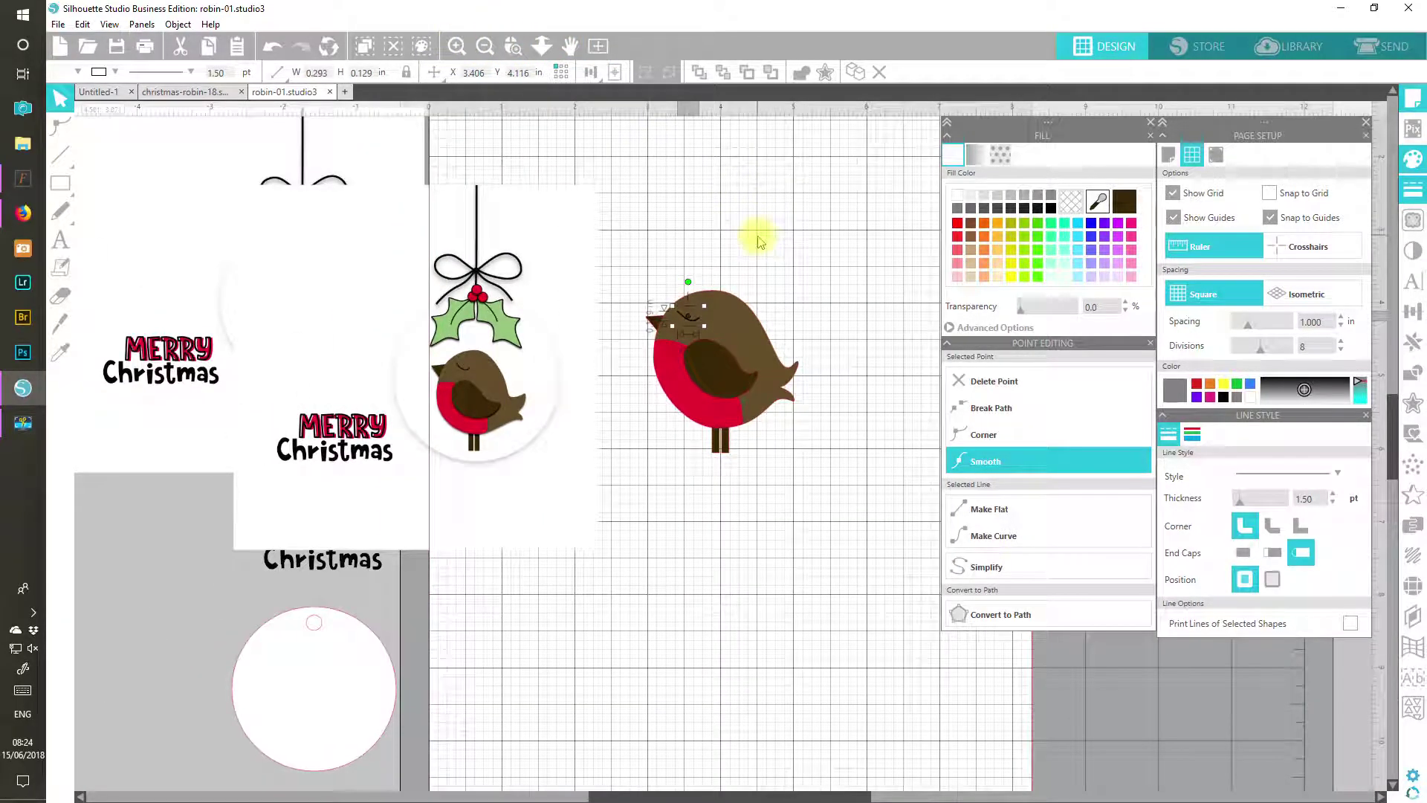
pyautogui.click(765, 430)
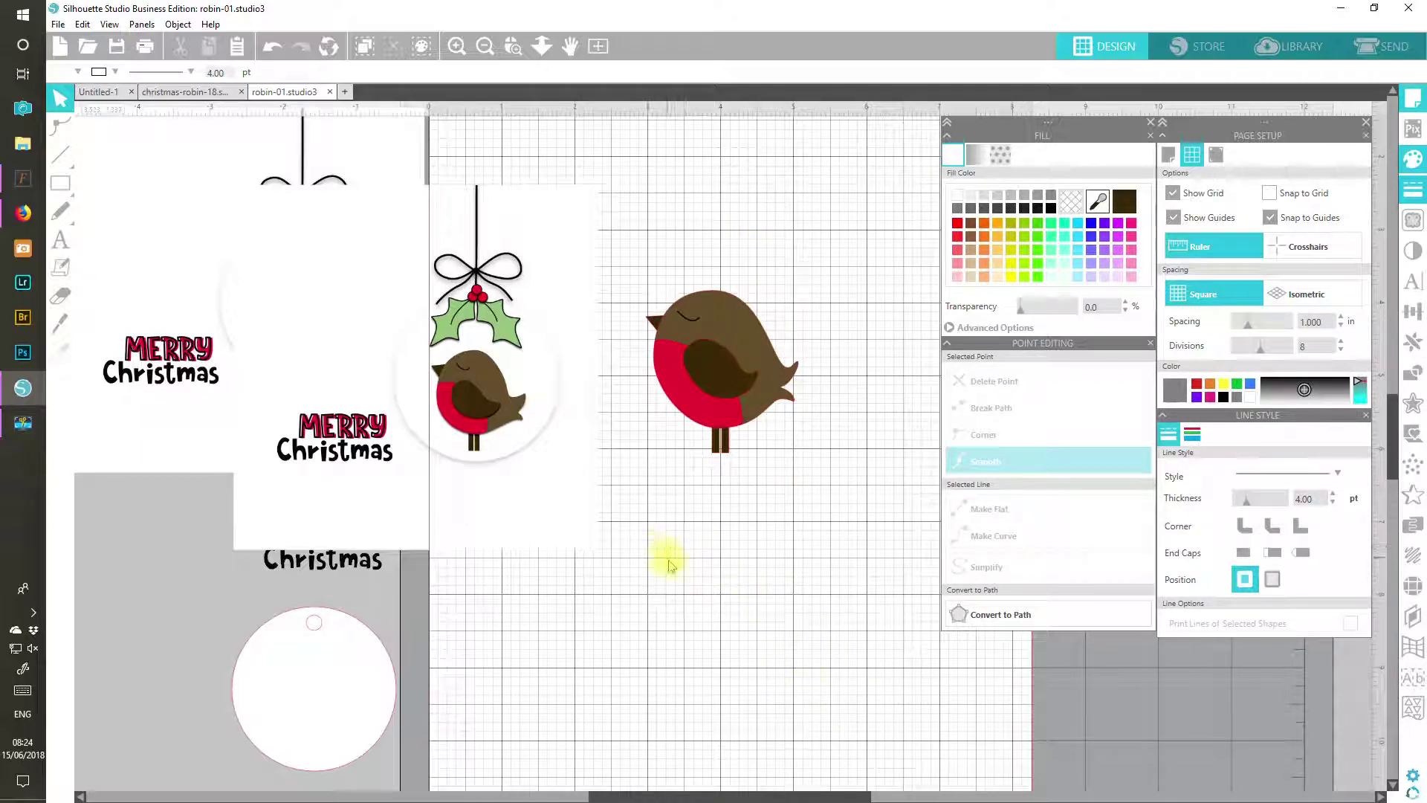
# Step: Shrink the closed eye to about 0.24 in wide and move the whole robin over the white circular tag
pyautogui.click(678, 318)
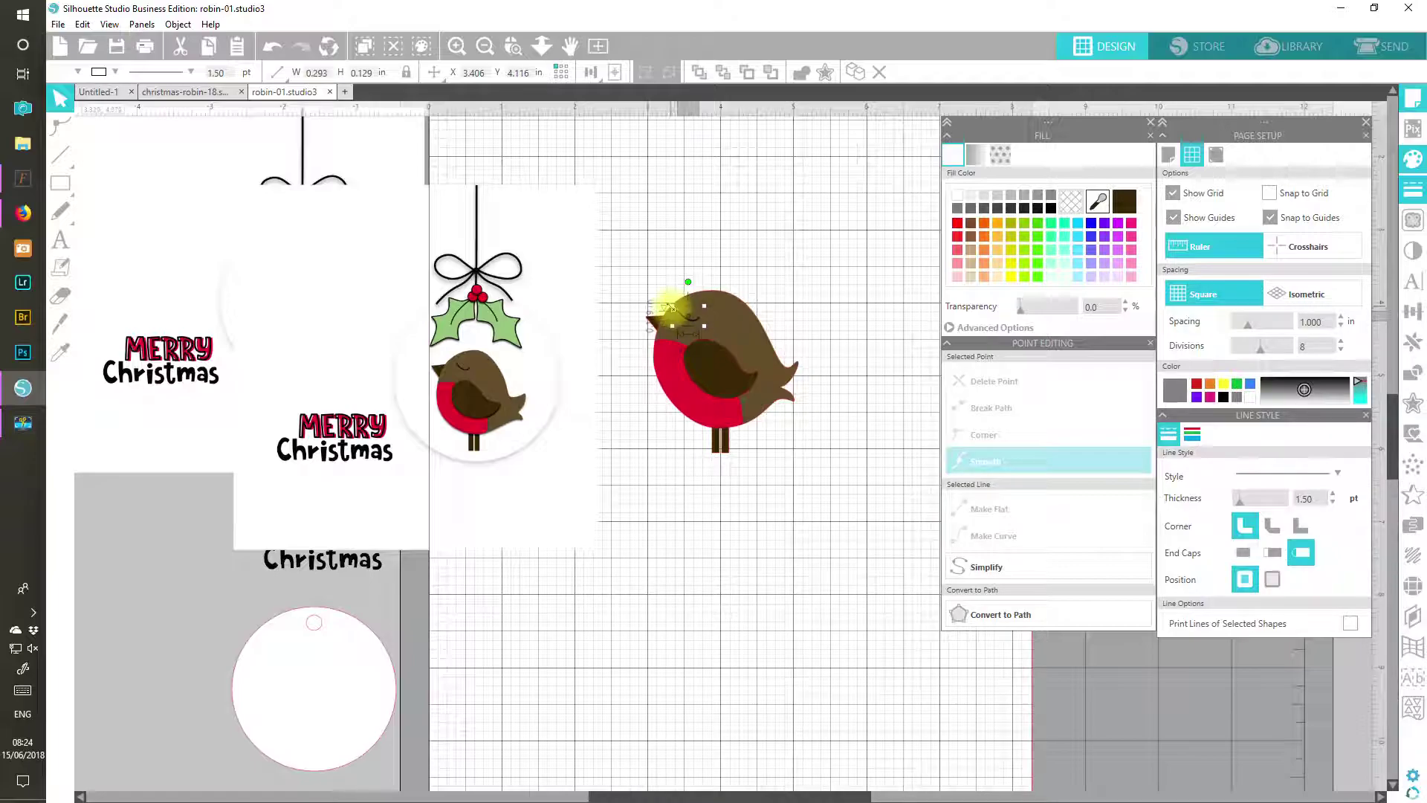
pyautogui.moveTo(670, 306); pyautogui.dragTo(676, 310)
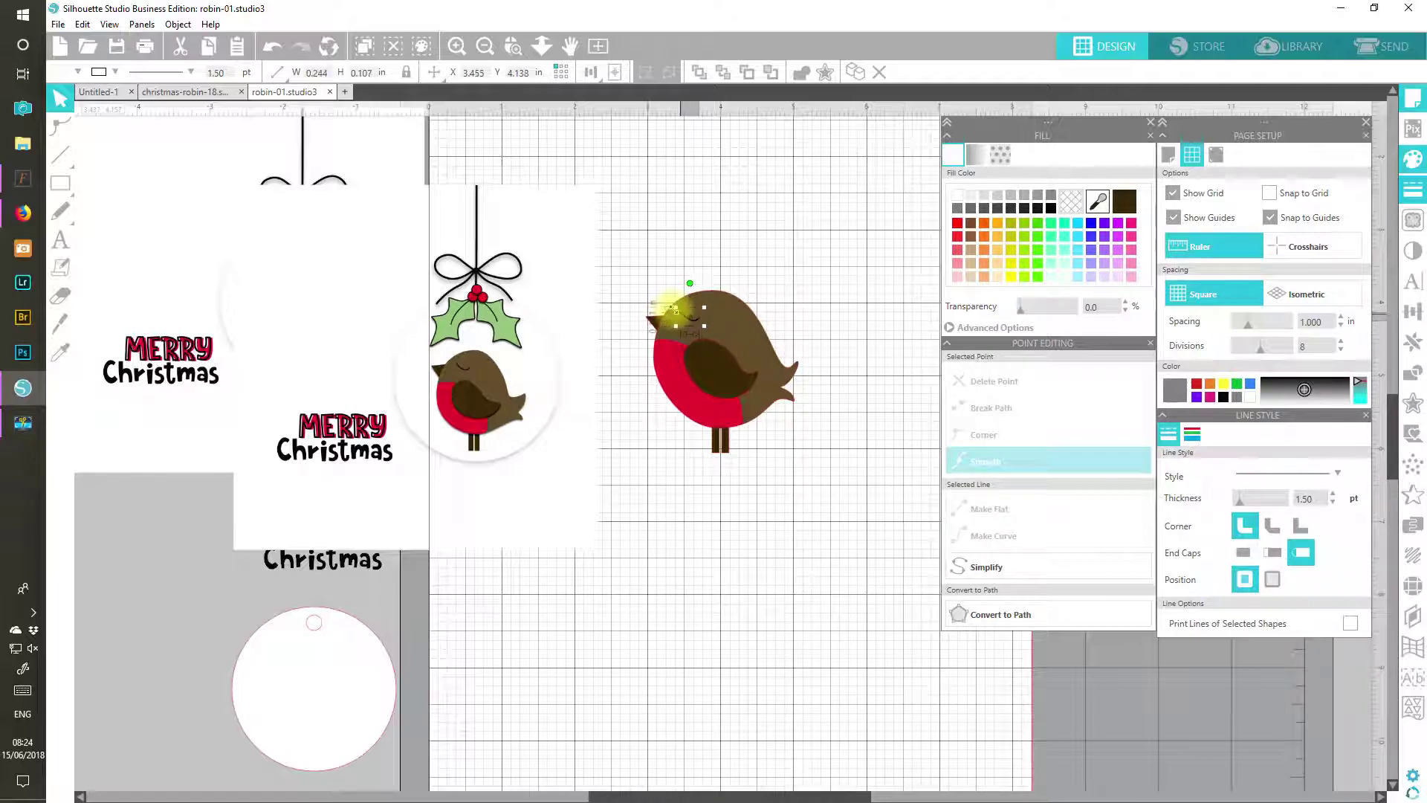
pyautogui.click(623, 220)
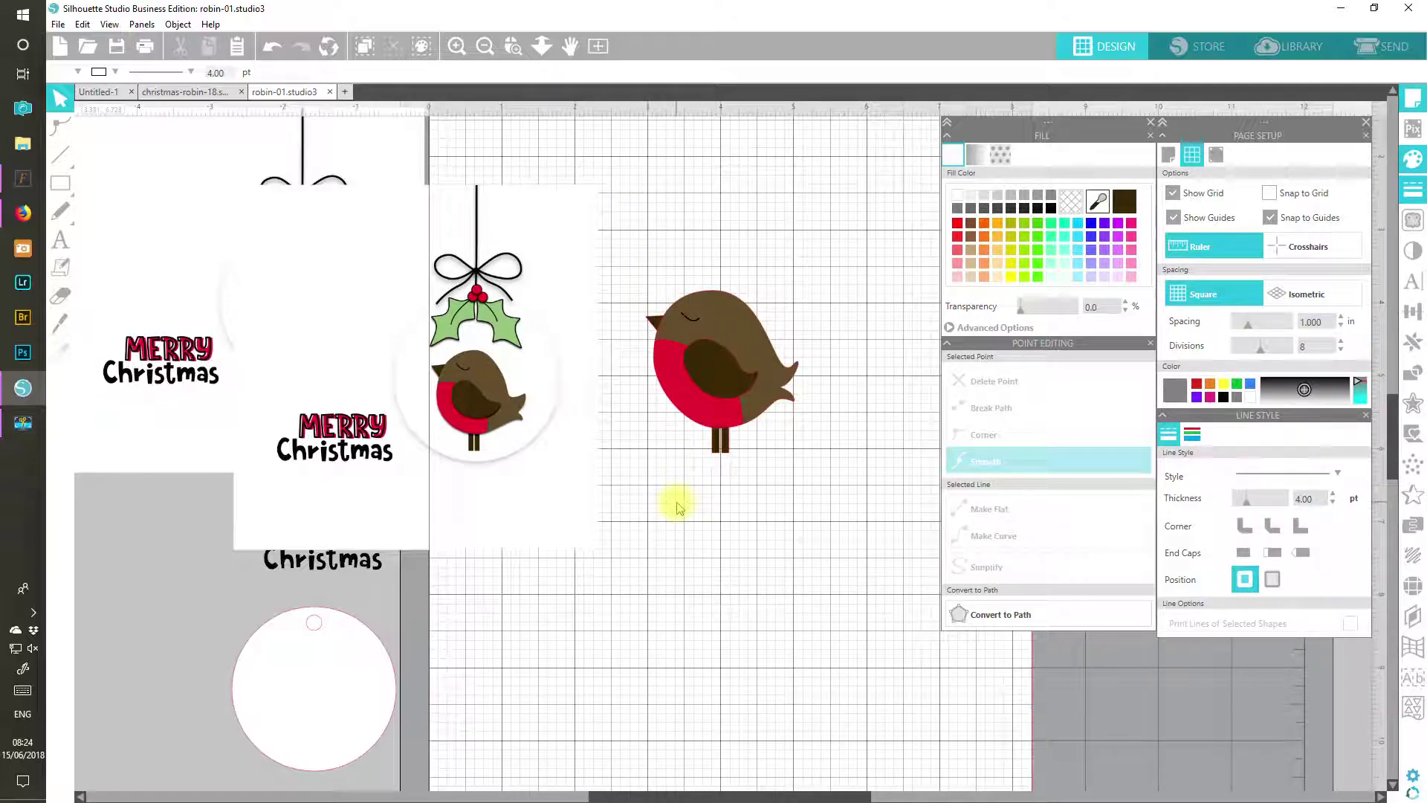
pyautogui.moveTo(614, 253); pyautogui.dragTo(806, 512)
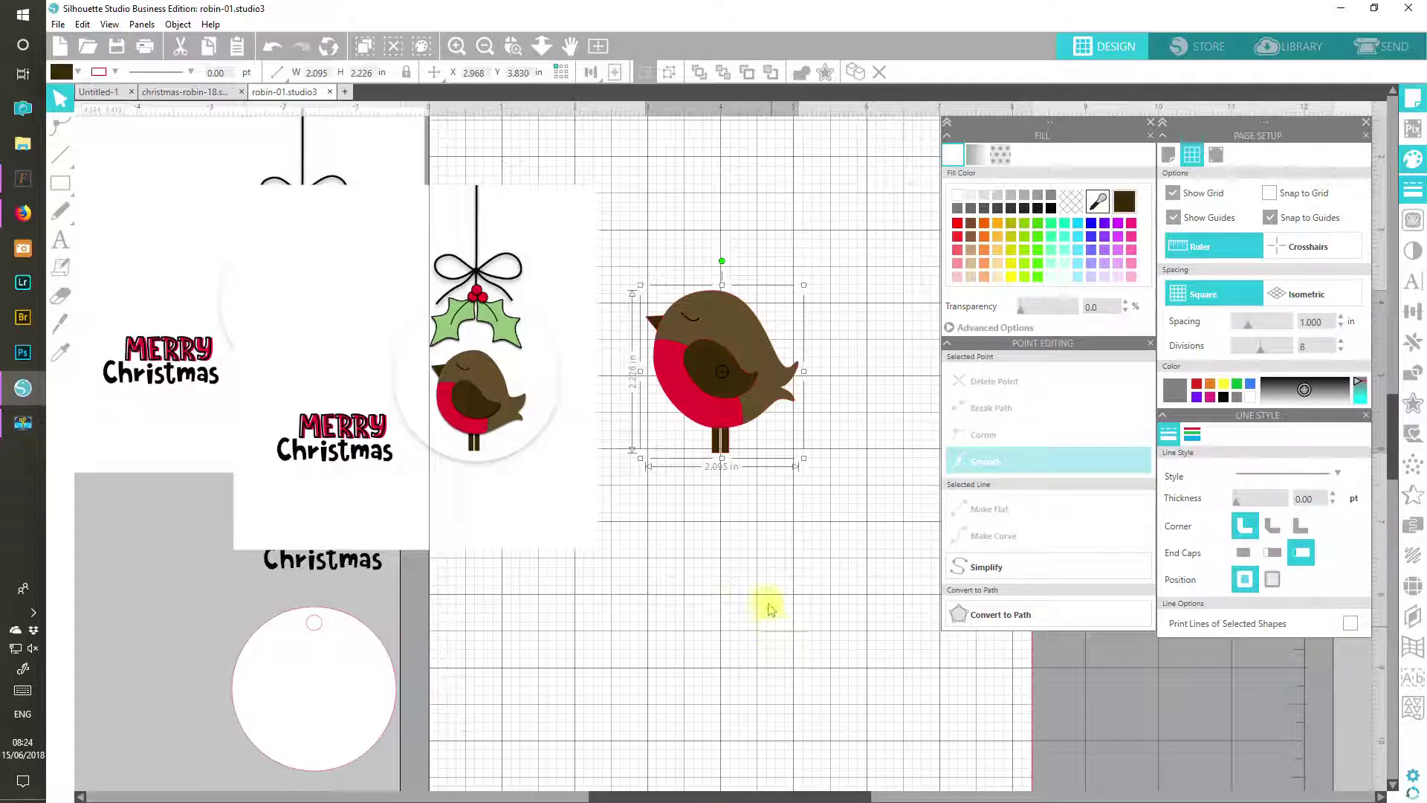
pyautogui.moveTo(722, 334); pyautogui.dragTo(366, 646)
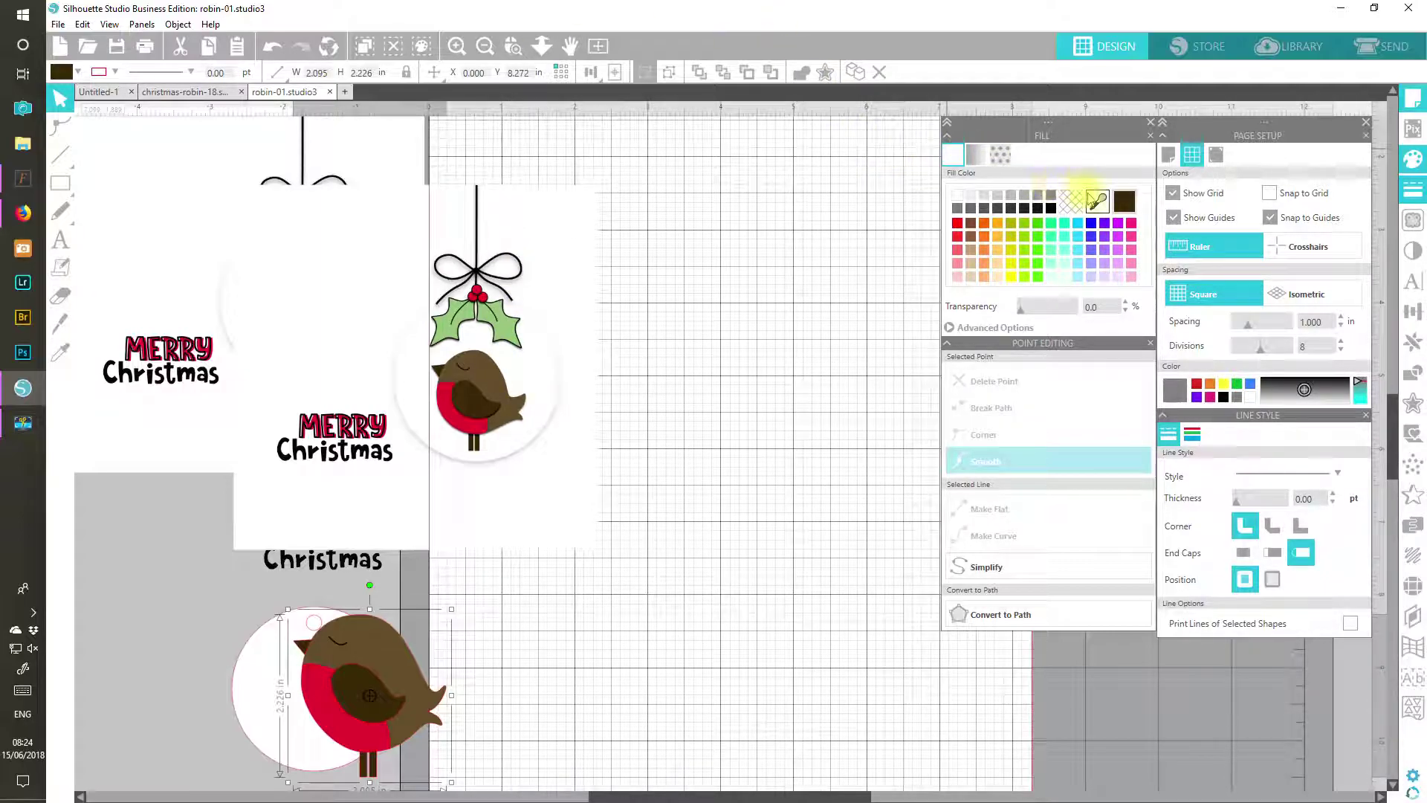
pyautogui.click(1097, 202)
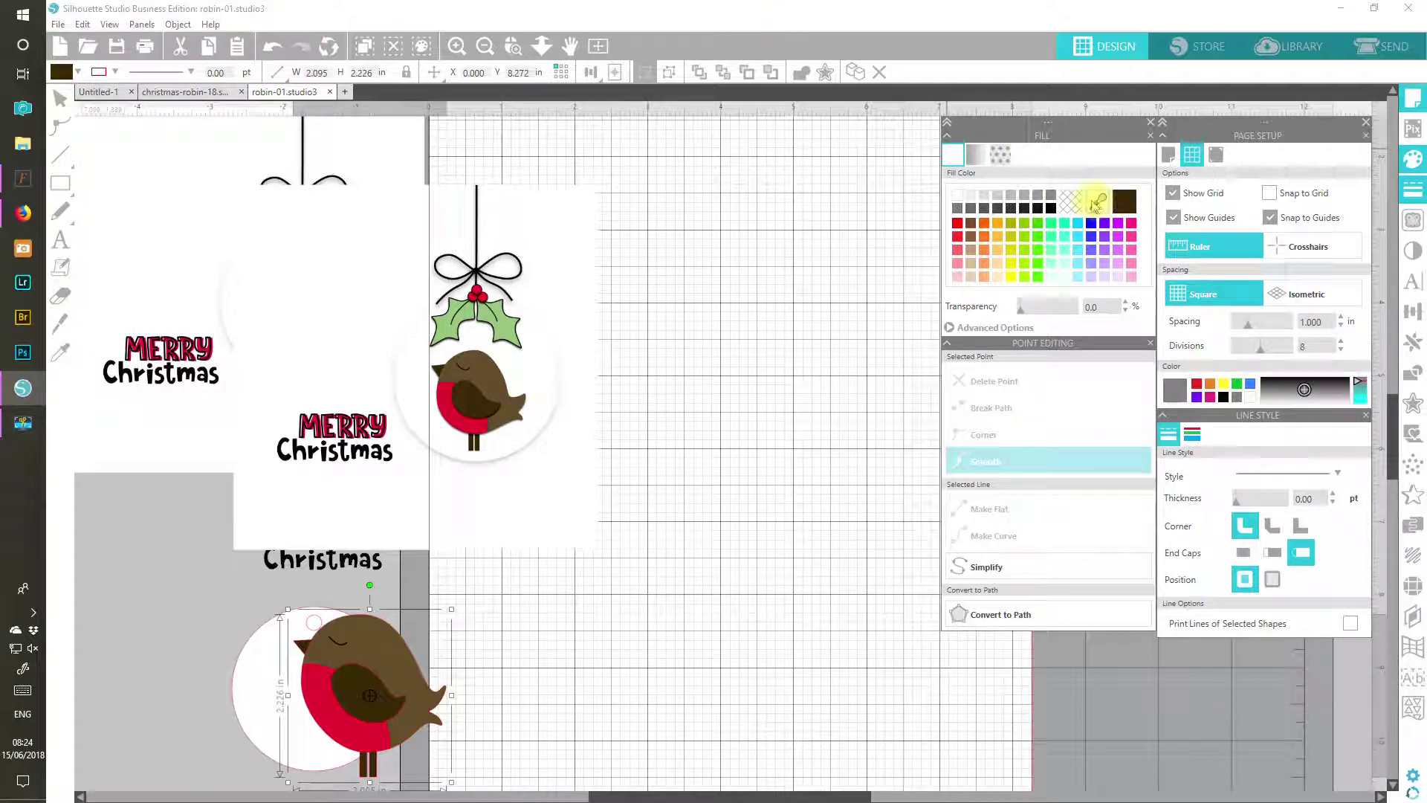
pyautogui.click(510, 325)
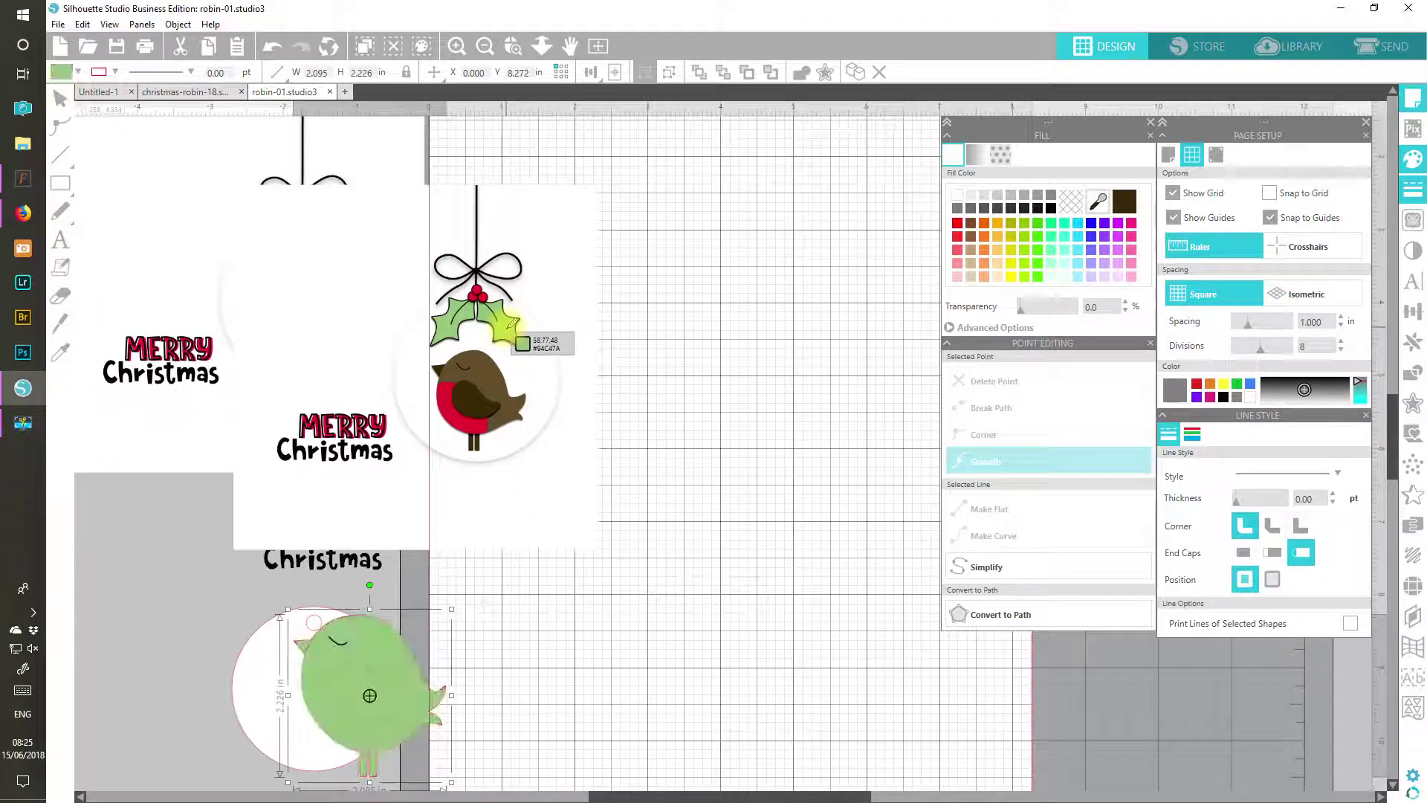
pyautogui.click(272, 51)
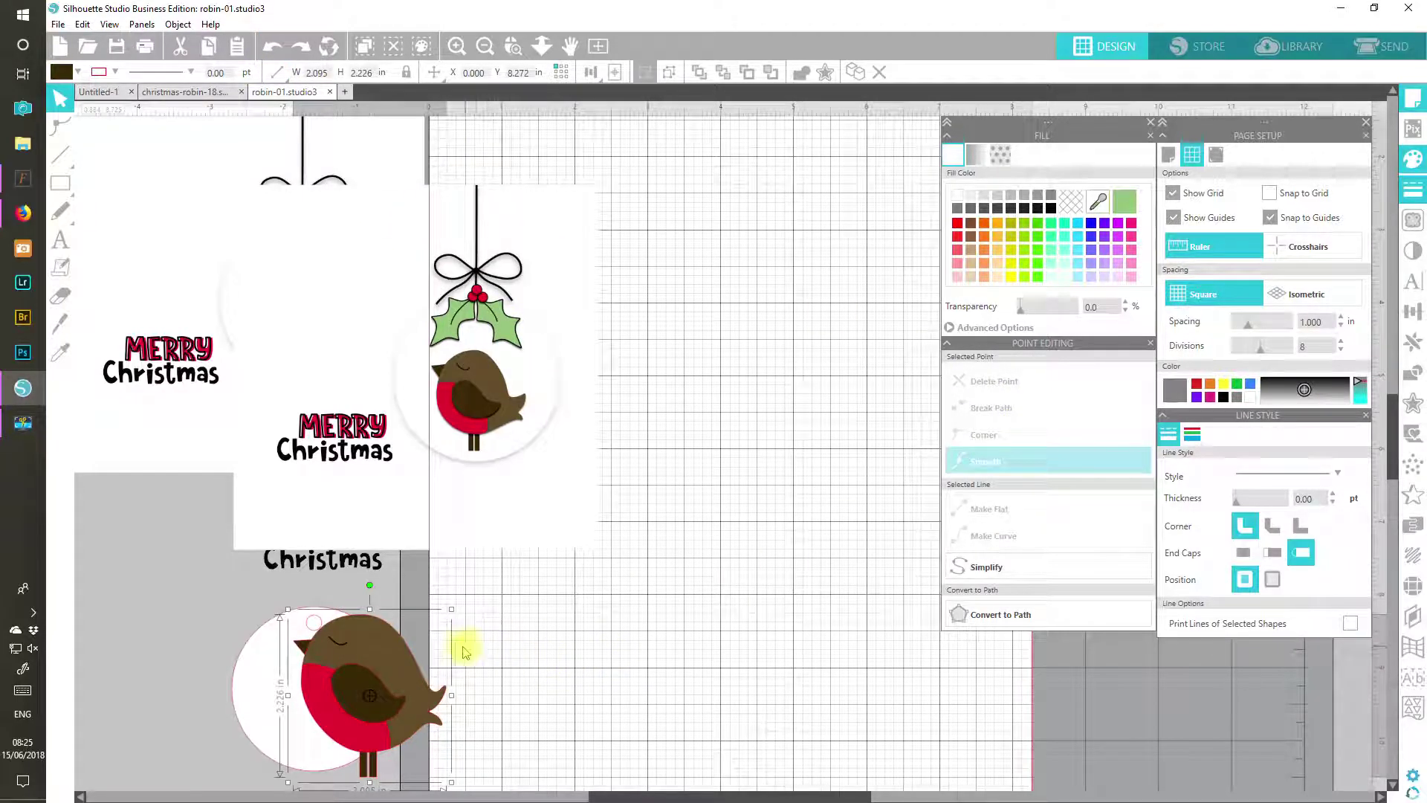
# Step: With nothing selected, sample the light green of the reference holly leaf as the fill colour for new shapes
pyautogui.click(735, 383)
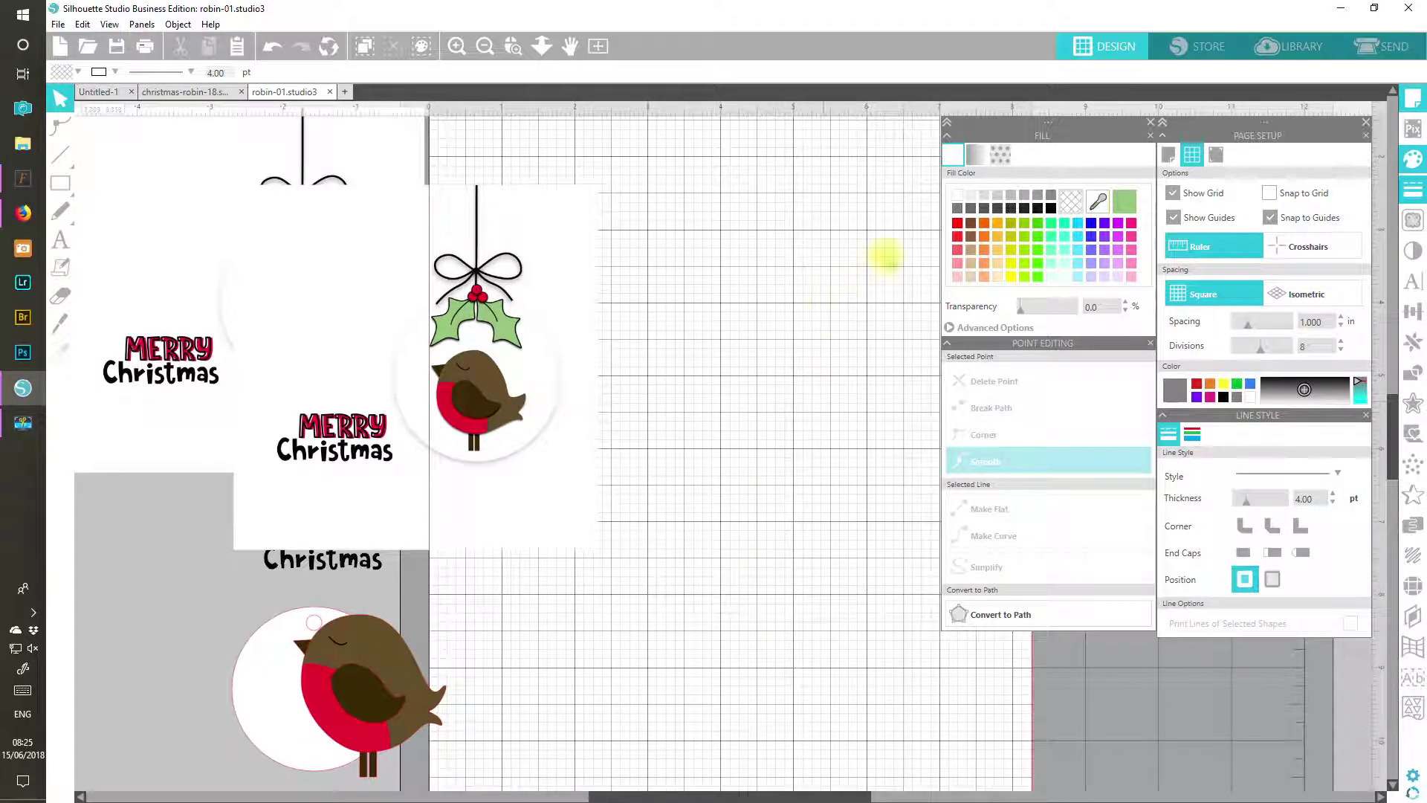
pyautogui.click(1098, 201)
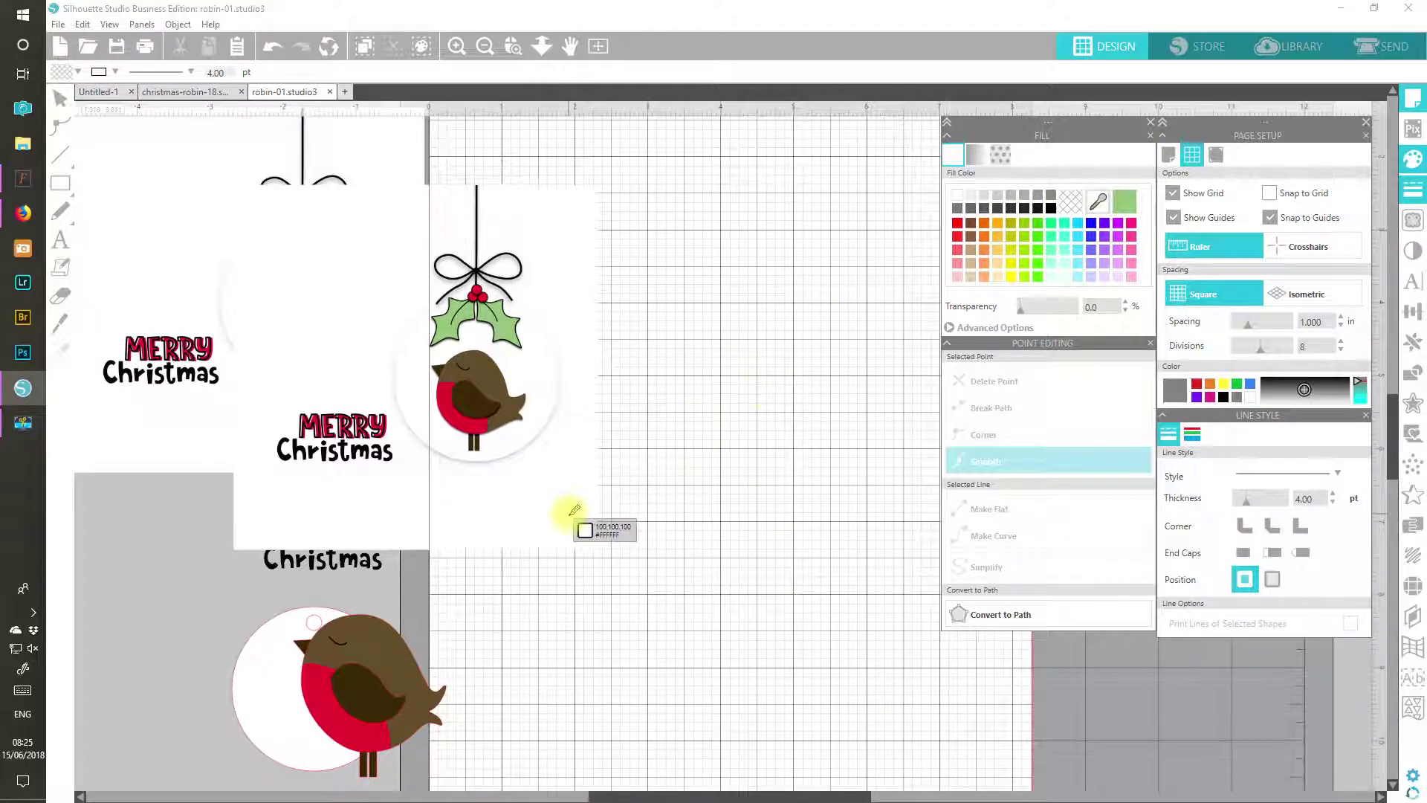
pyautogui.click(503, 336)
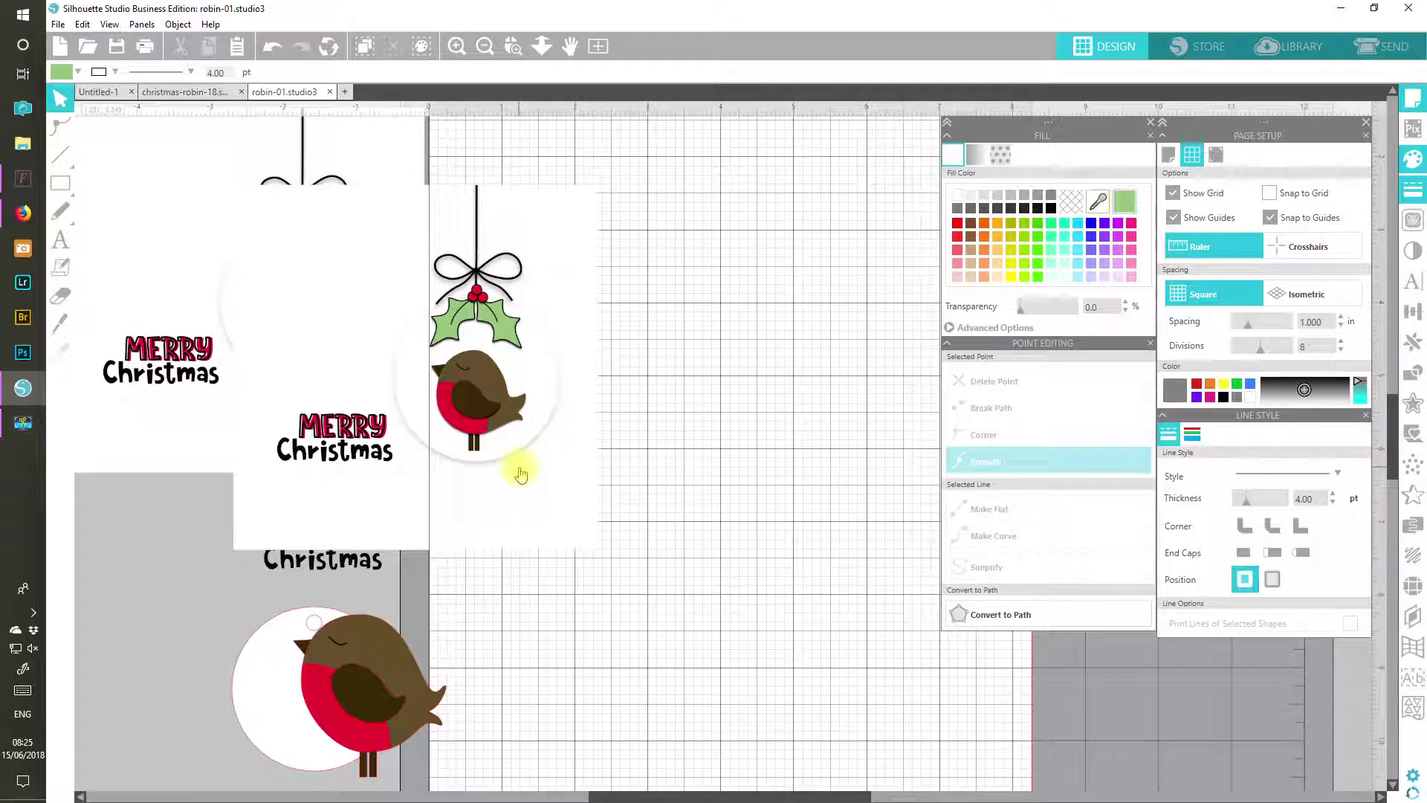
# Step: Start a polygon on the blank area beside the reference card, zigzagging down through five points for one side of a holly leaf
pyautogui.click(63, 186)
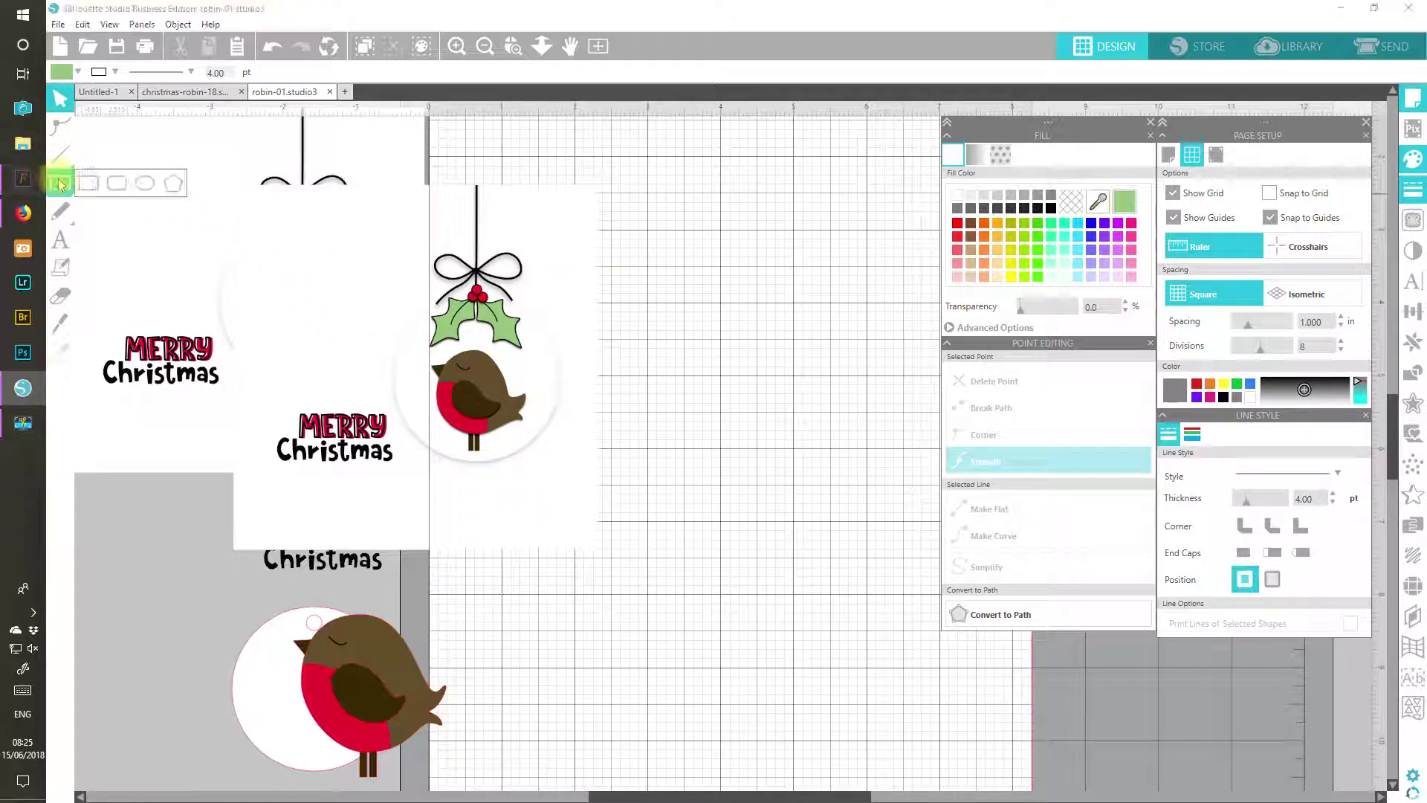
pyautogui.click(87, 184)
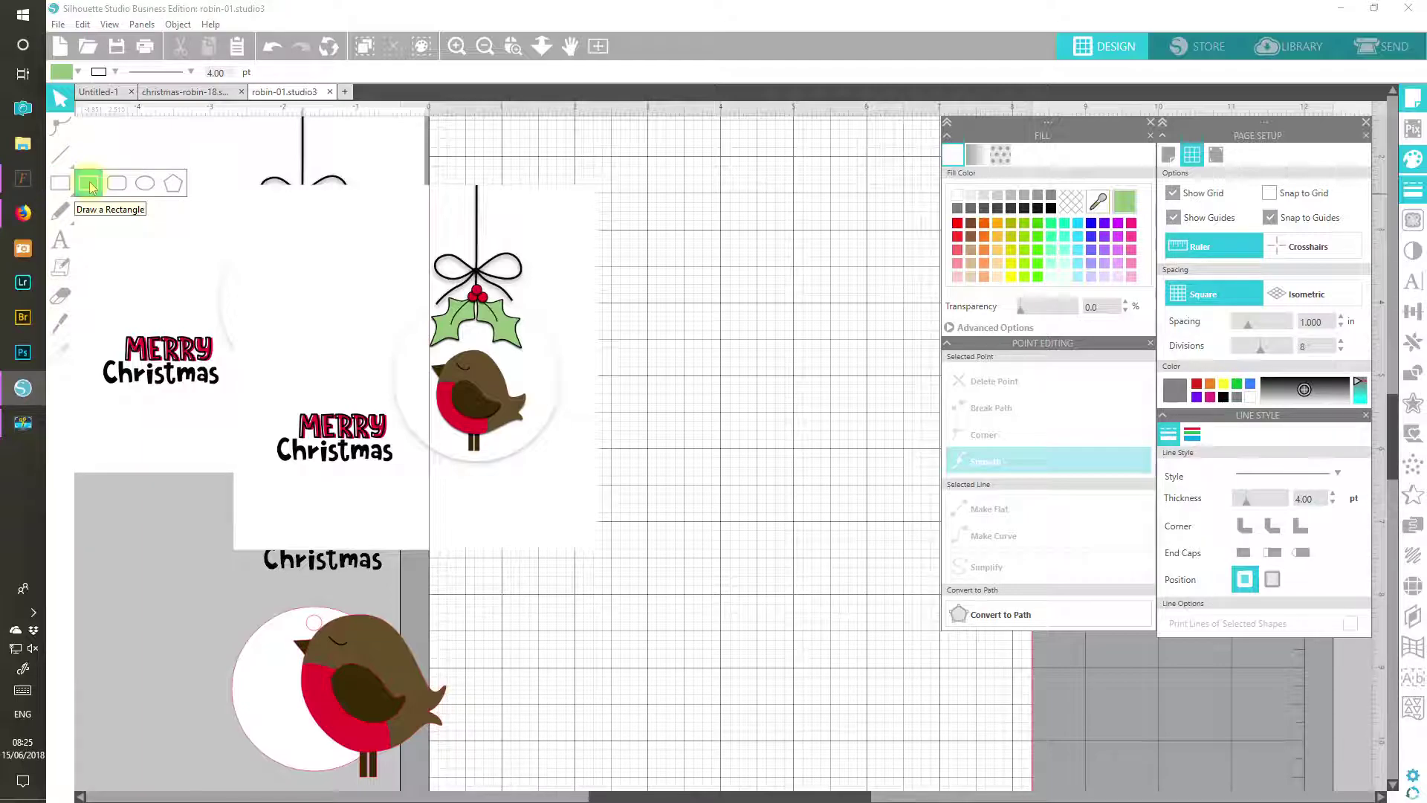
pyautogui.click(61, 154)
pyautogui.click(117, 156)
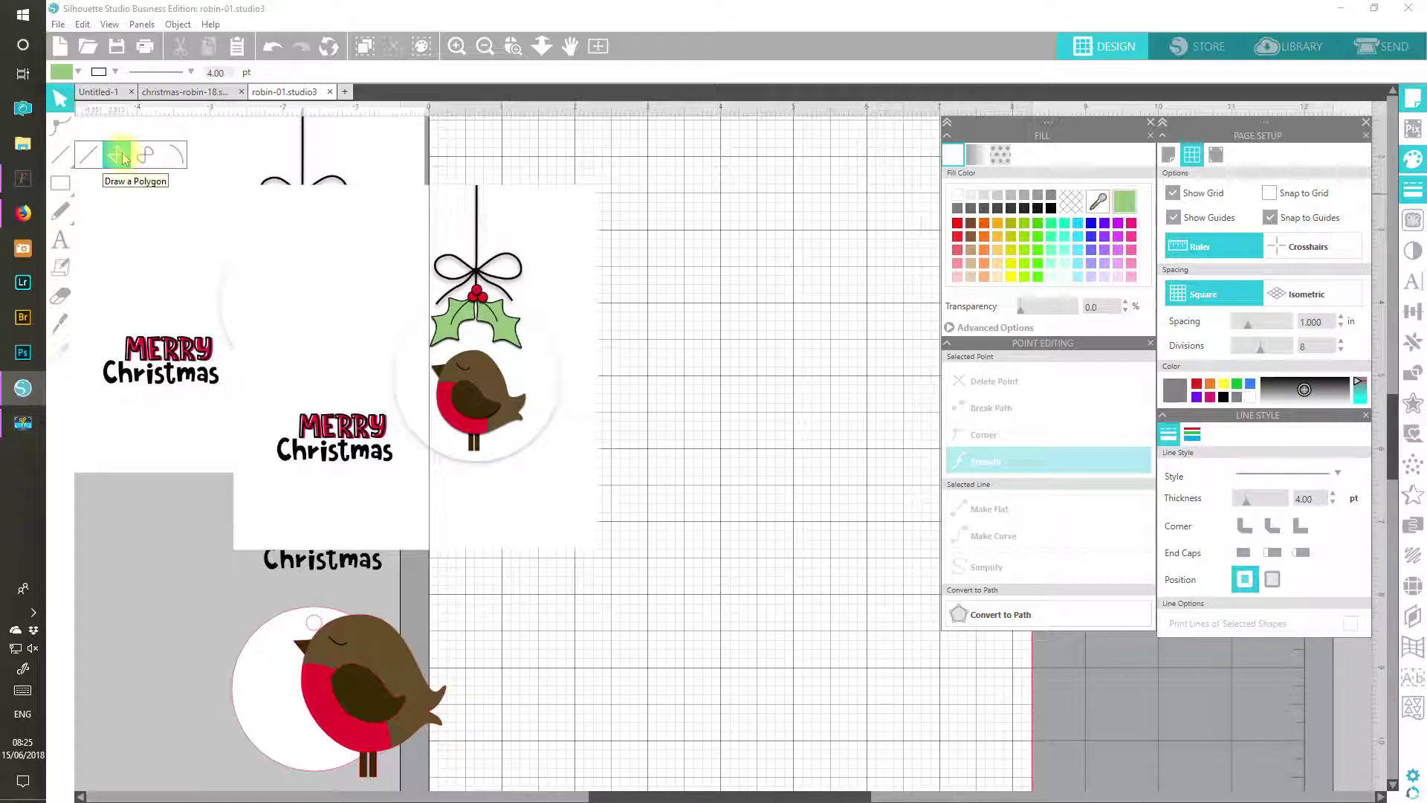
pyautogui.click(123, 158)
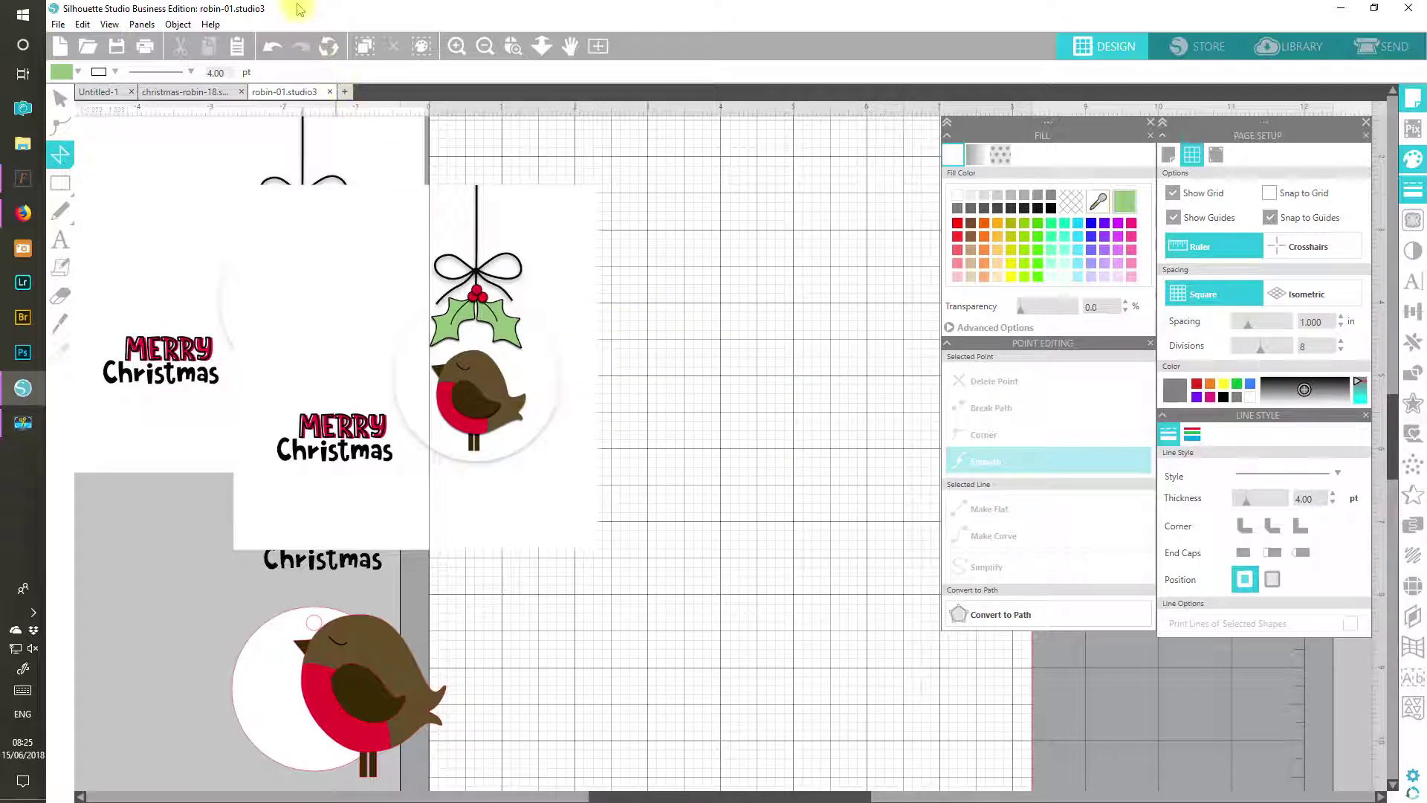
pyautogui.click(454, 47)
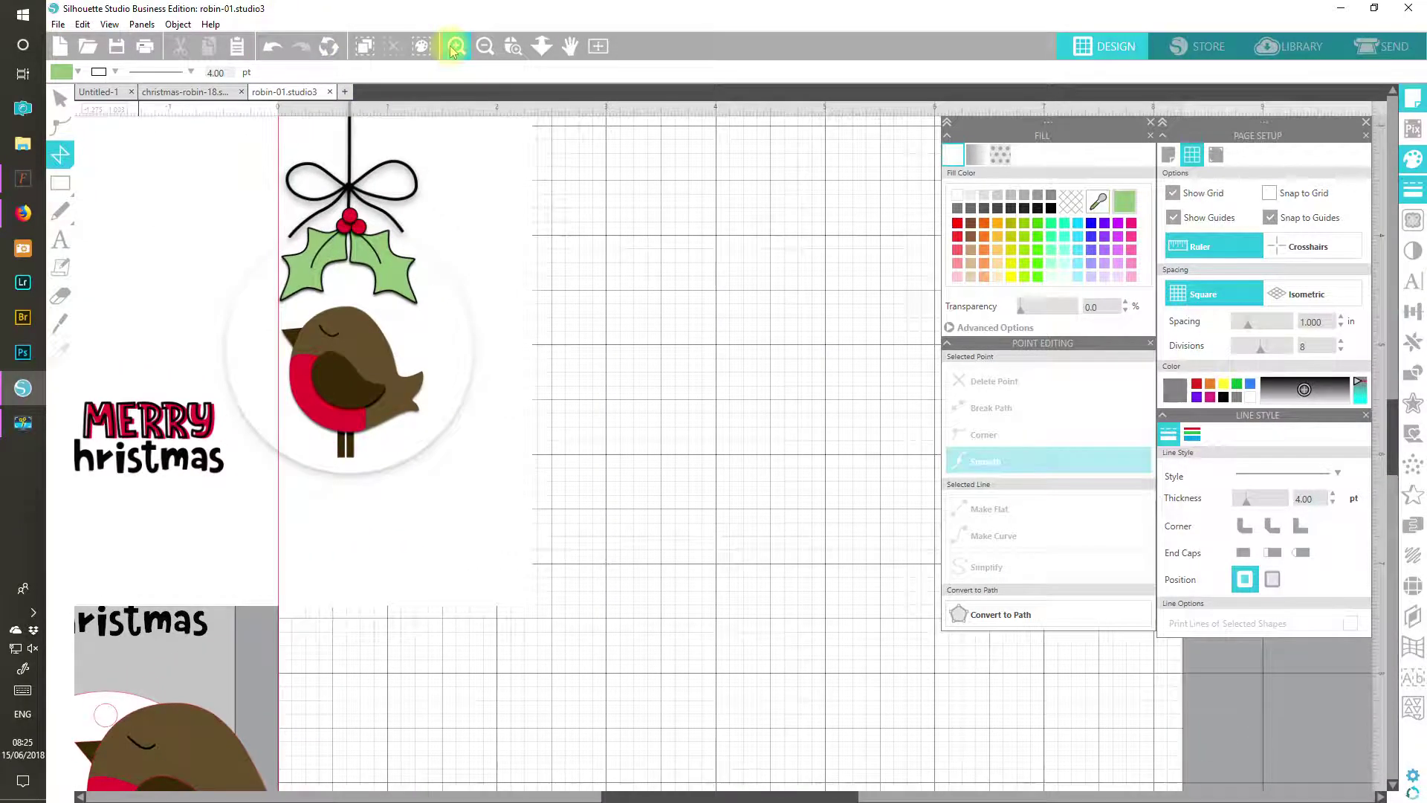
pyautogui.click(454, 47)
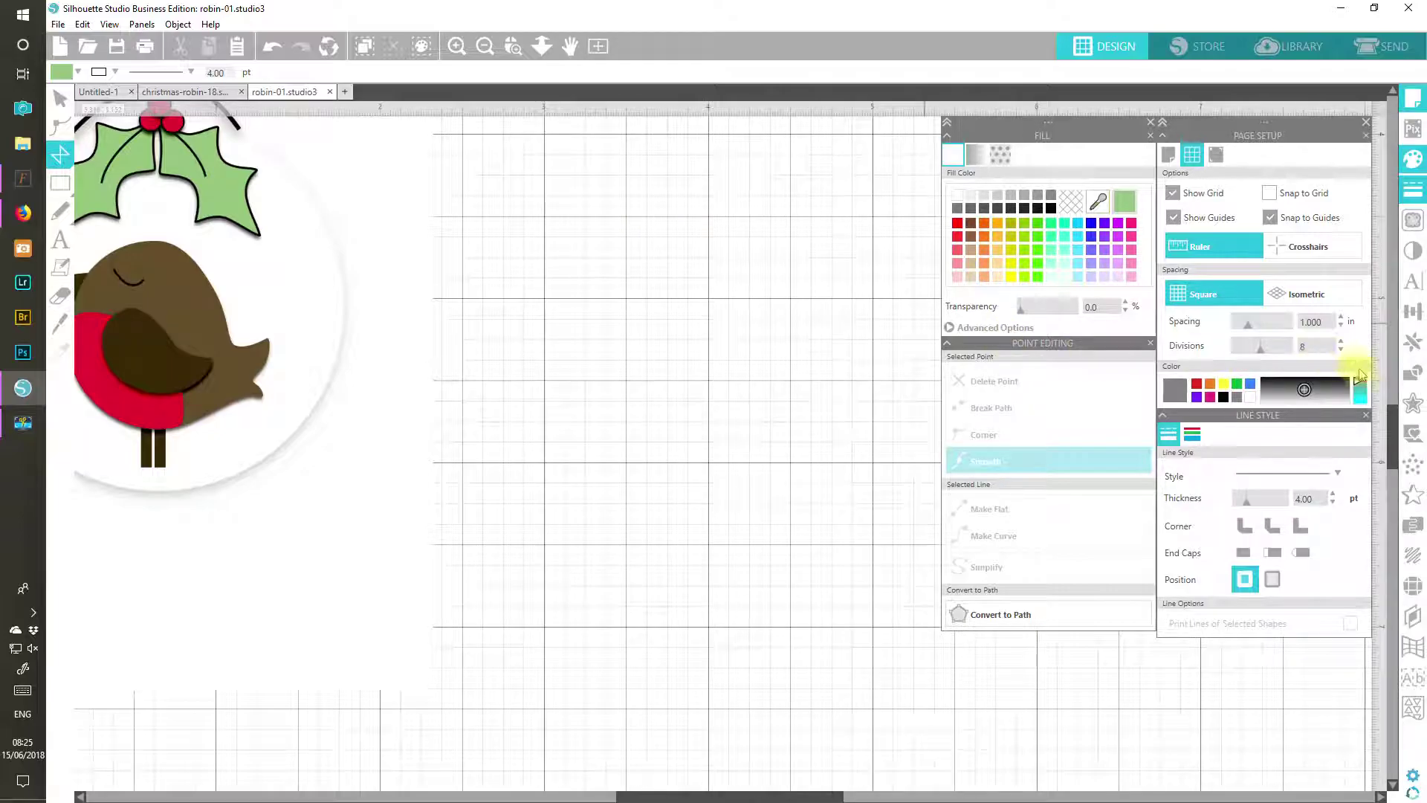
pyautogui.moveTo(1392, 428); pyautogui.dragTo(1393, 399)
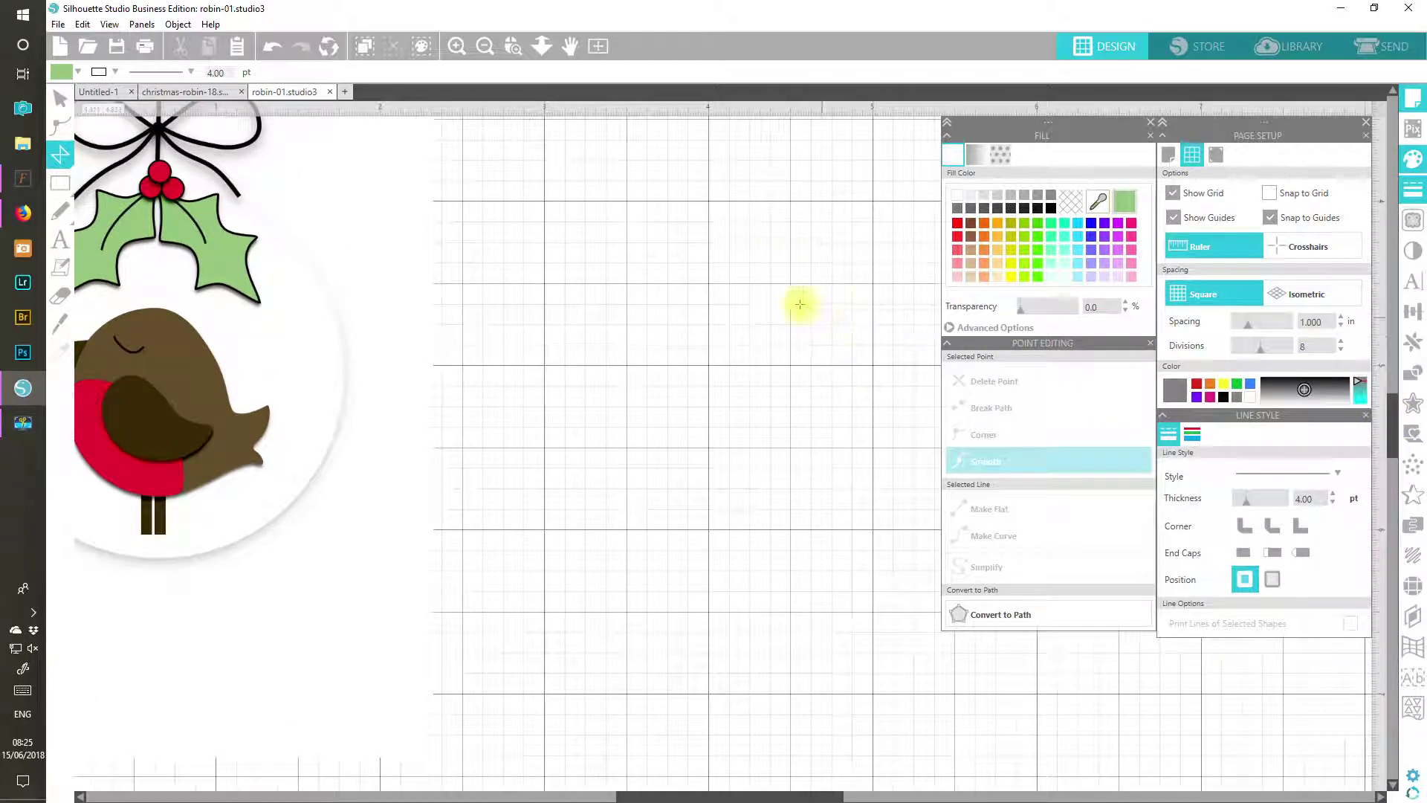
pyautogui.click(625, 283)
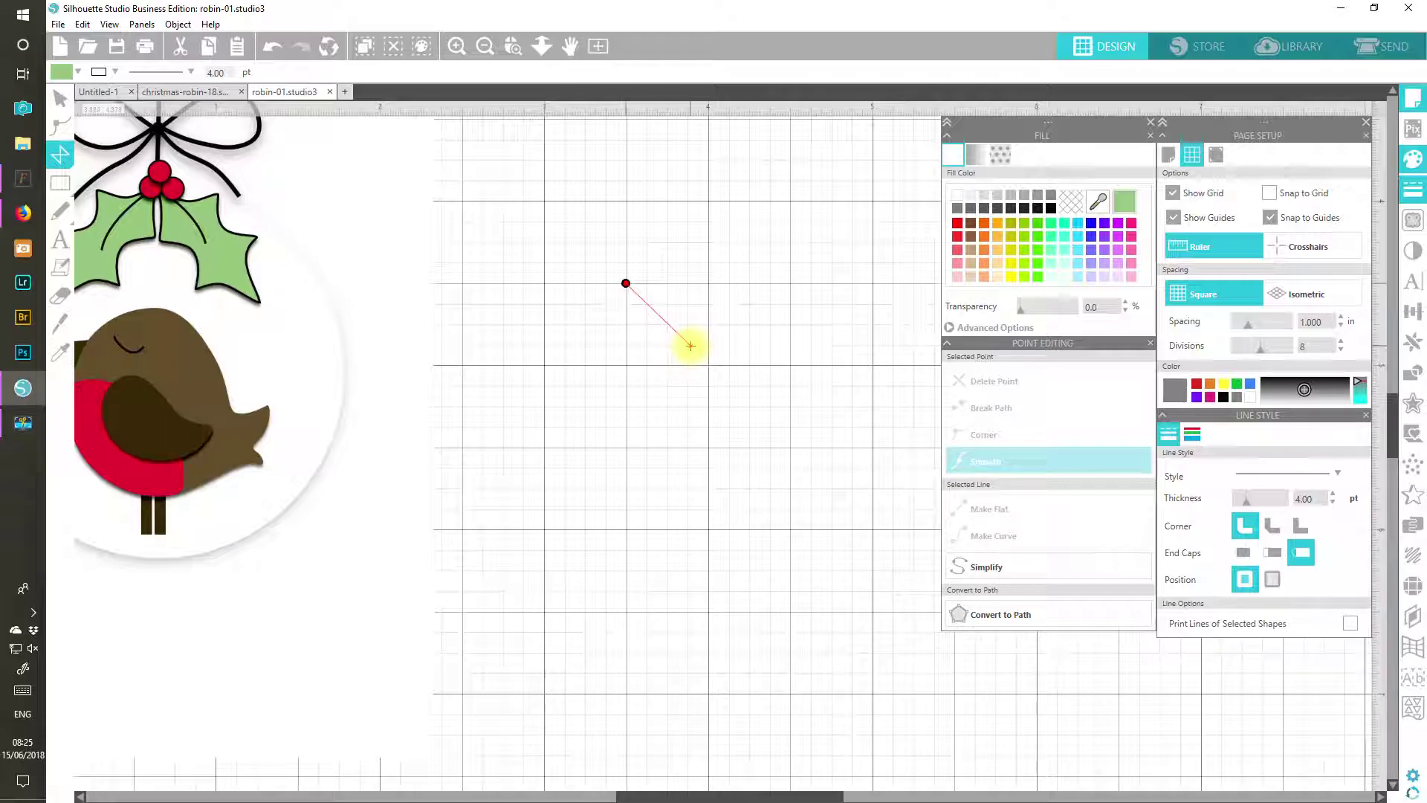
pyautogui.click(690, 346)
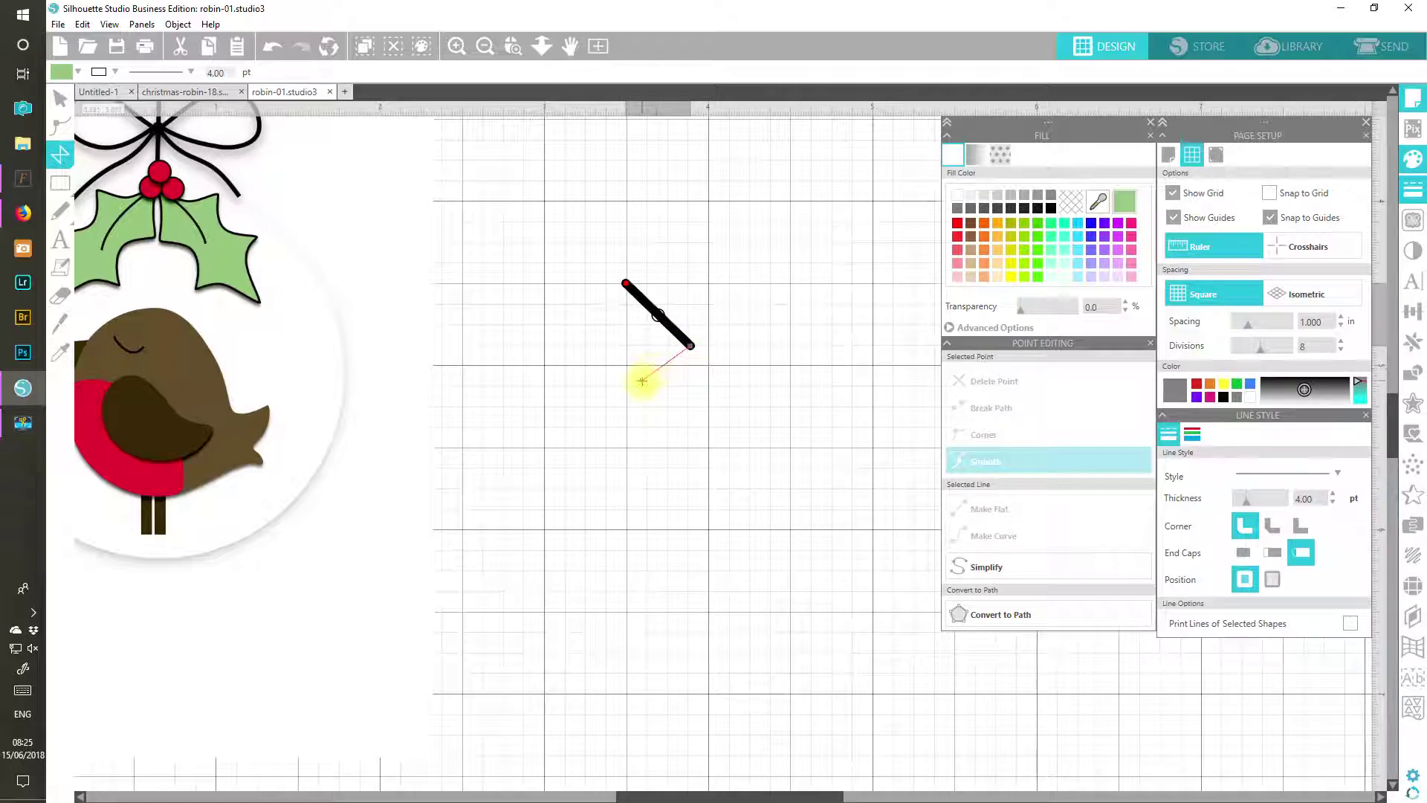
pyautogui.click(633, 403)
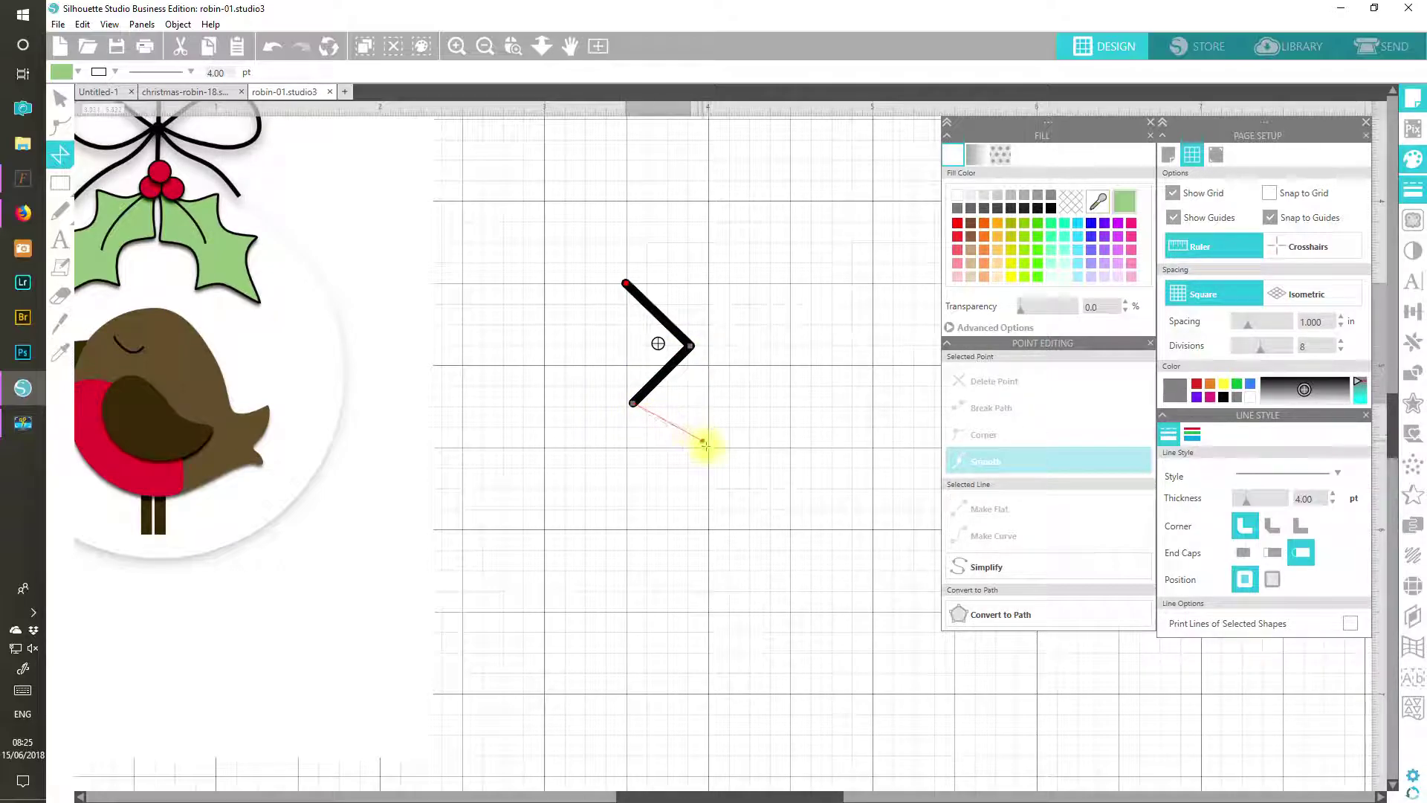
pyautogui.click(689, 470)
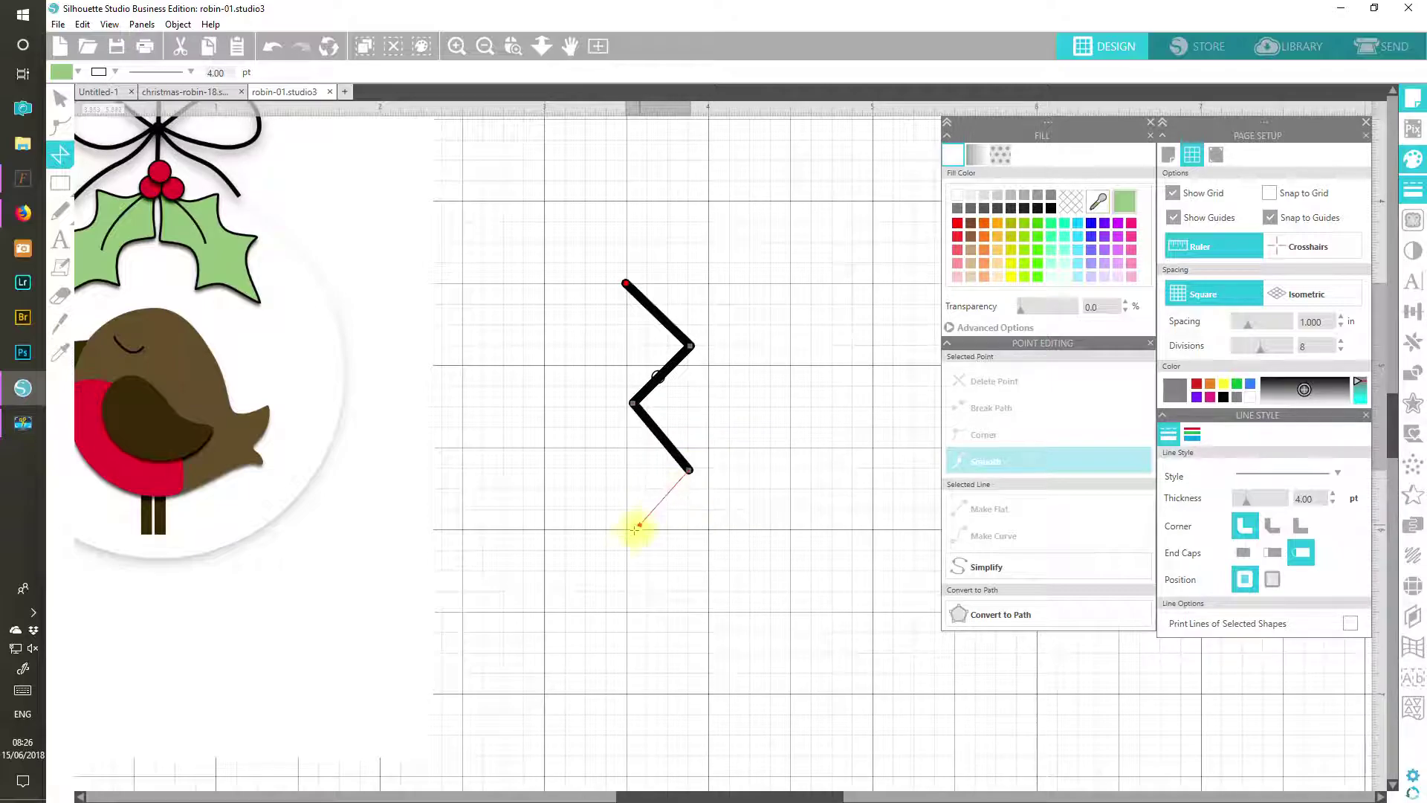
pyautogui.click(625, 529)
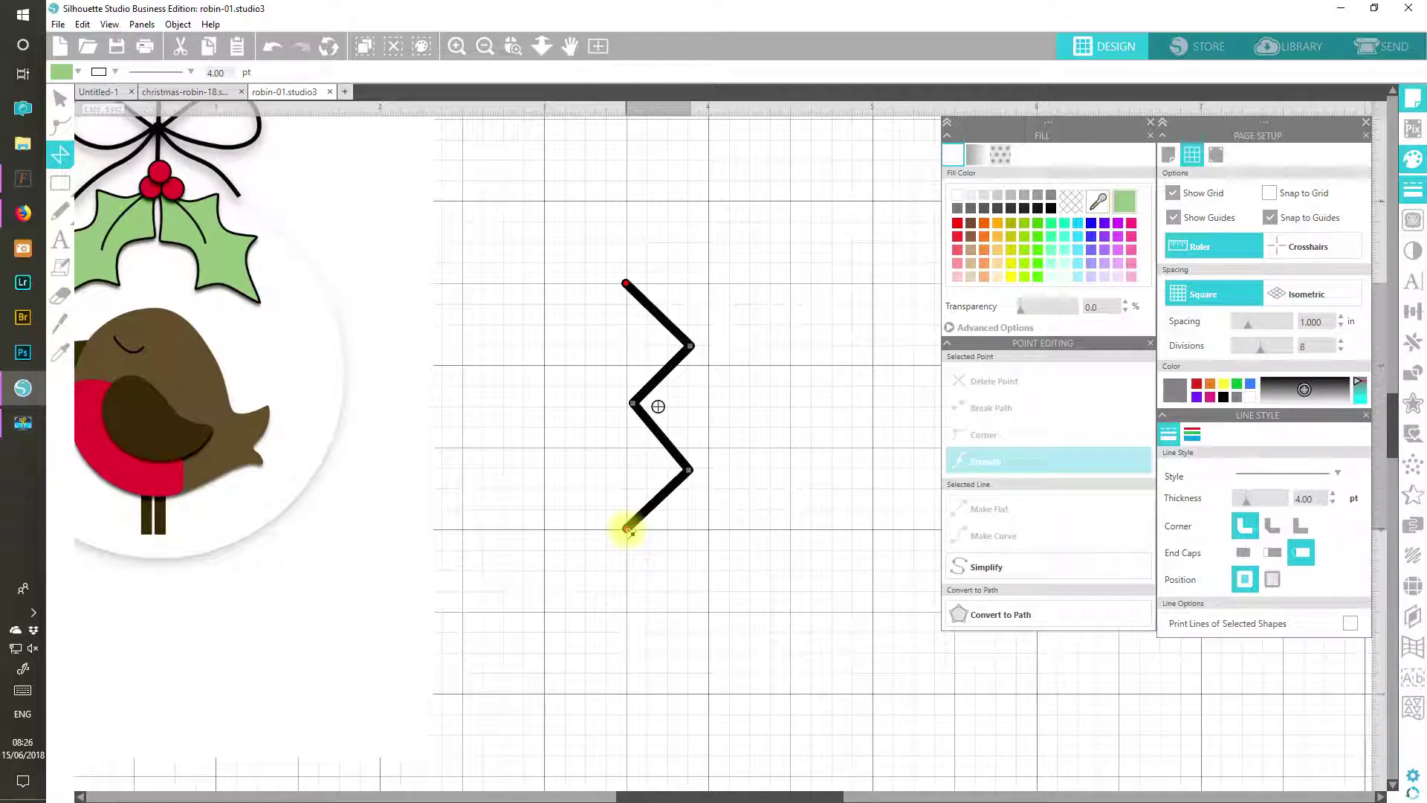
# Step: Mirror the zigzag with three points on the opposite side and close the leaf polygon at about 0.79 by 1.49 in
pyautogui.click(564, 467)
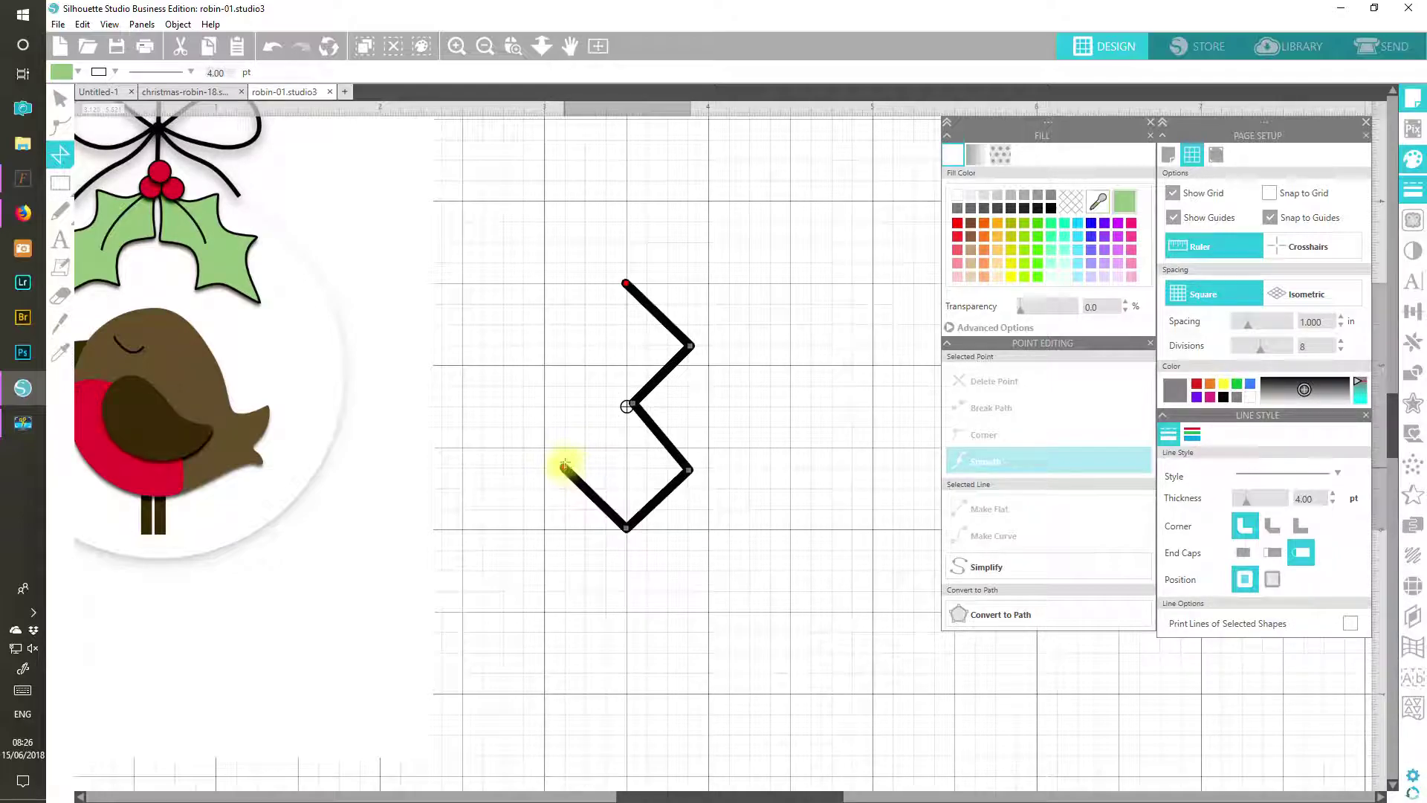
pyautogui.click(607, 406)
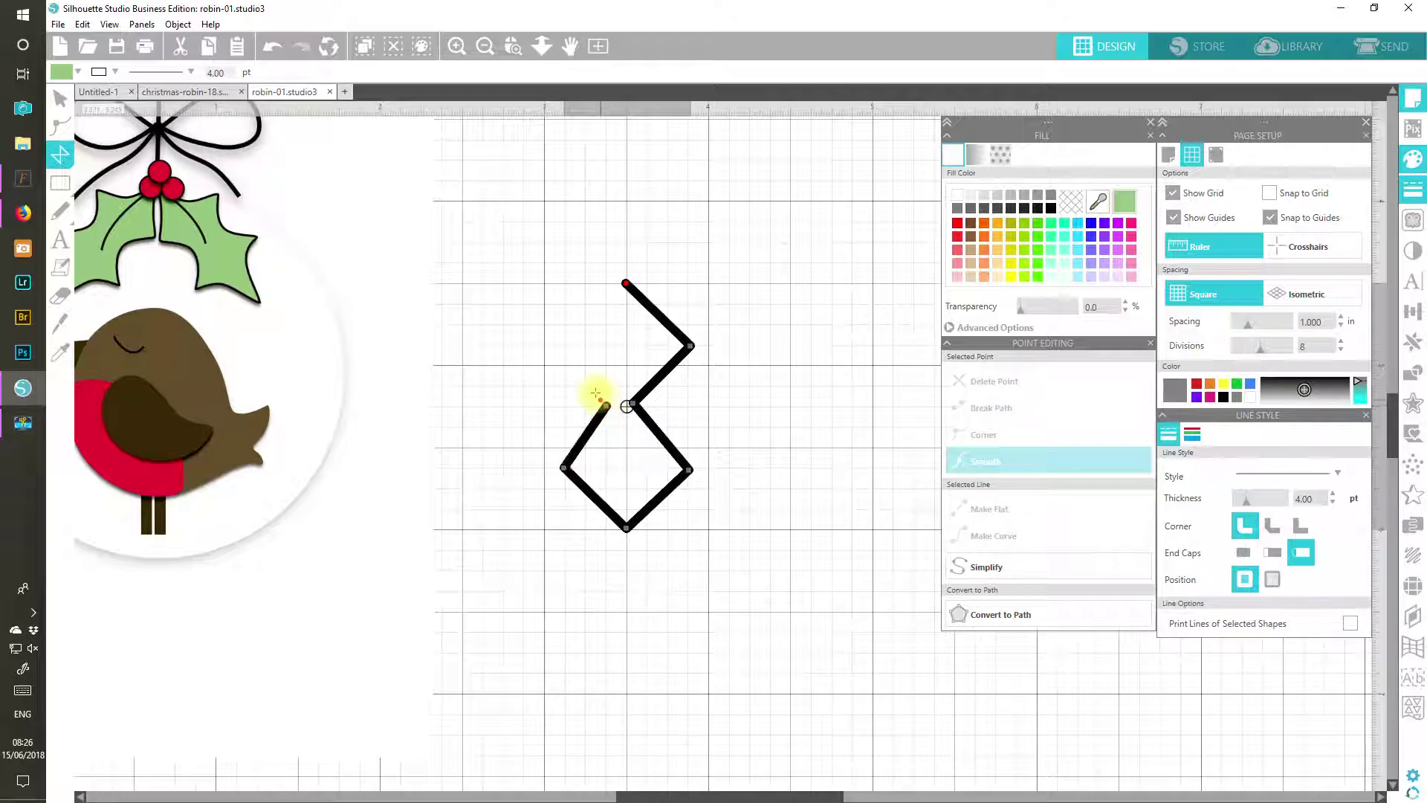
pyautogui.click(561, 346)
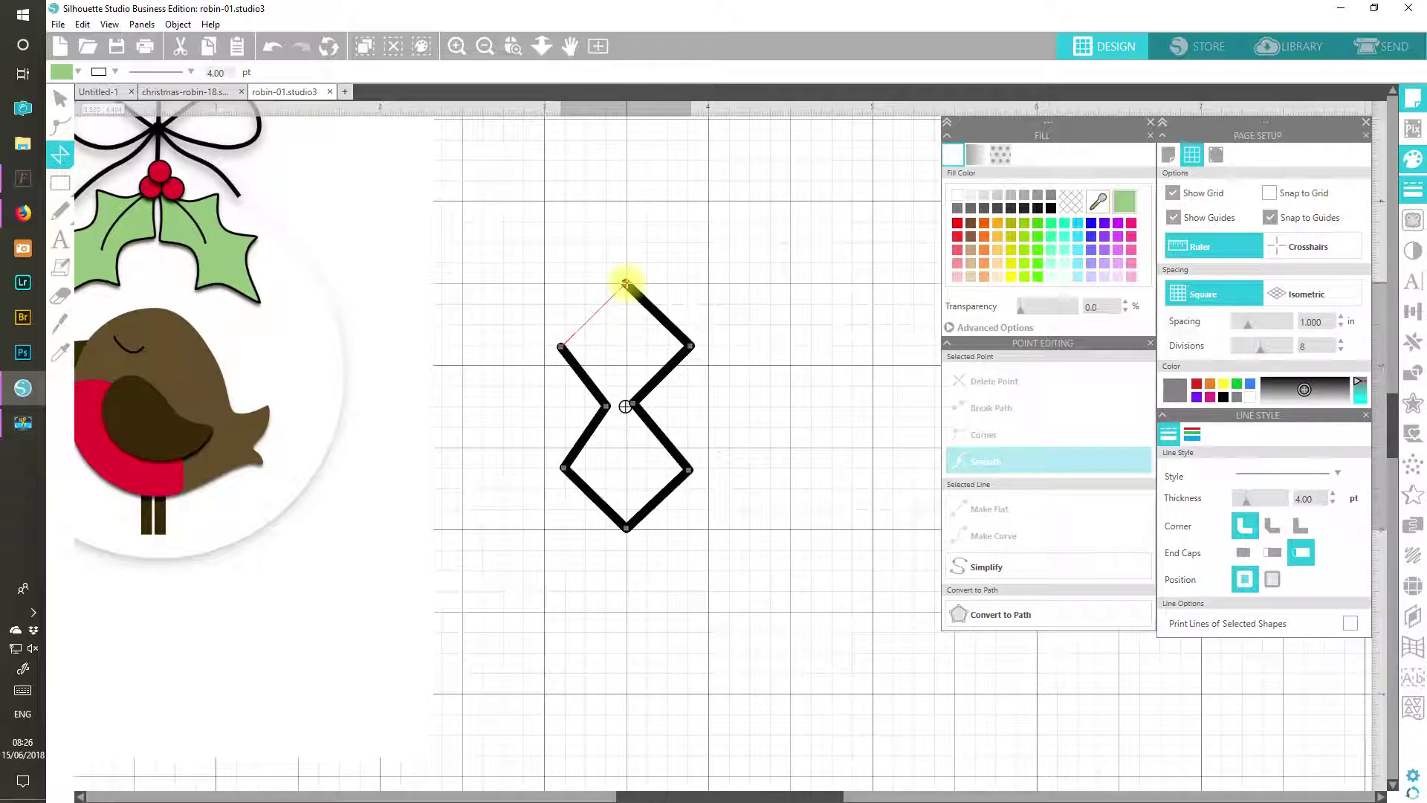
pyautogui.click(626, 284)
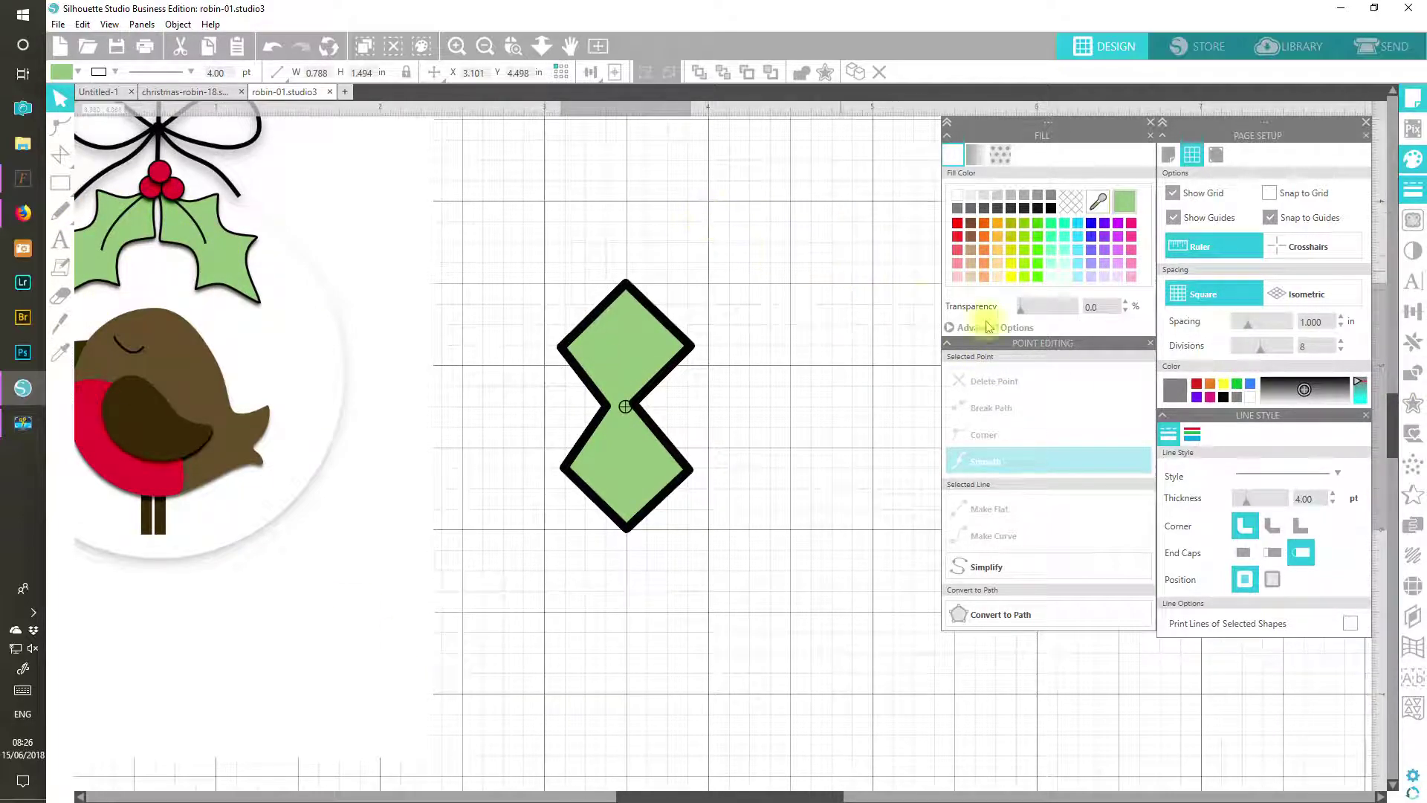
# Step: Set the green leaf polygon's outline thickness to 1.50 pt
pyautogui.click(644, 327)
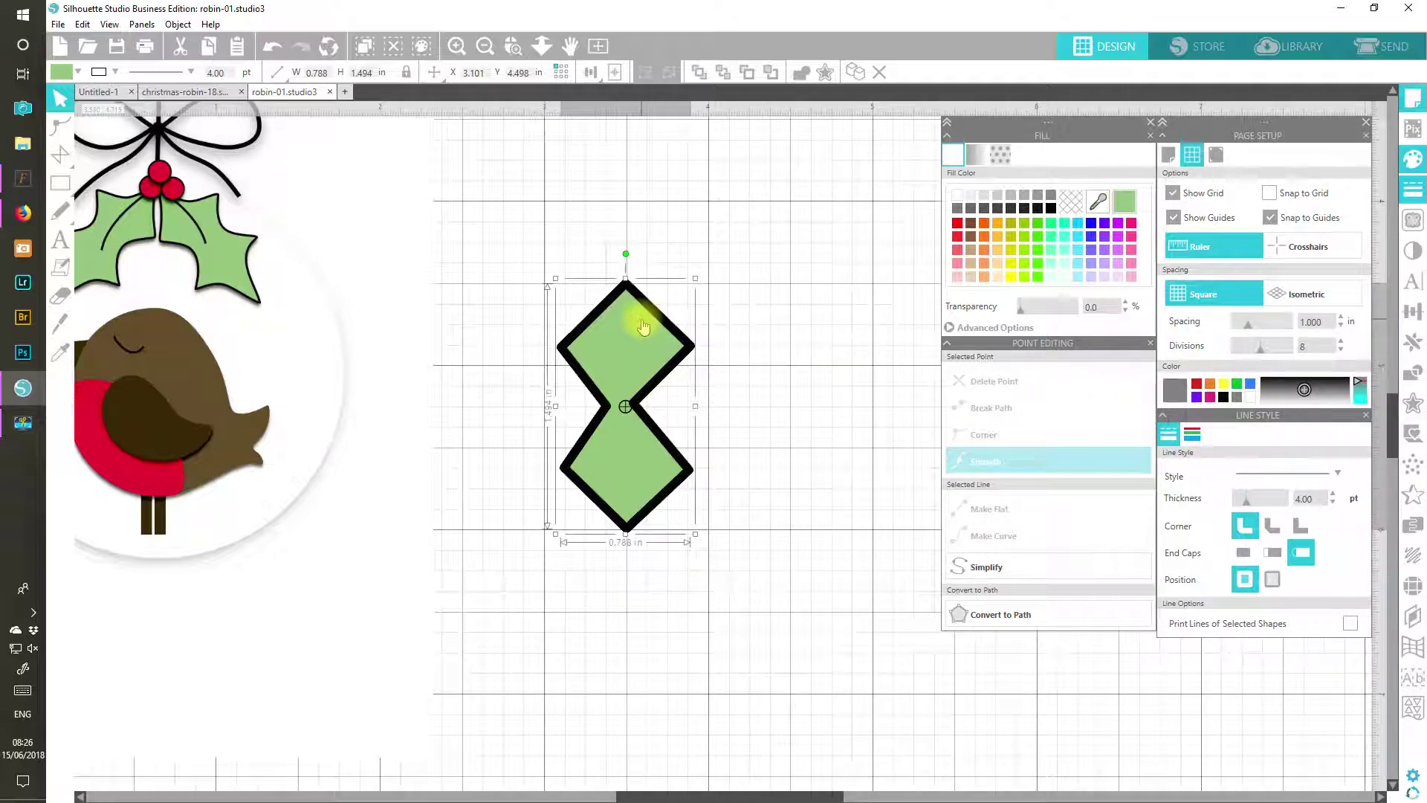
pyautogui.click(1331, 504)
pyautogui.click(1331, 505)
pyautogui.click(1332, 505)
pyautogui.click(1332, 505)
pyautogui.click(1333, 504)
pyautogui.click(1333, 505)
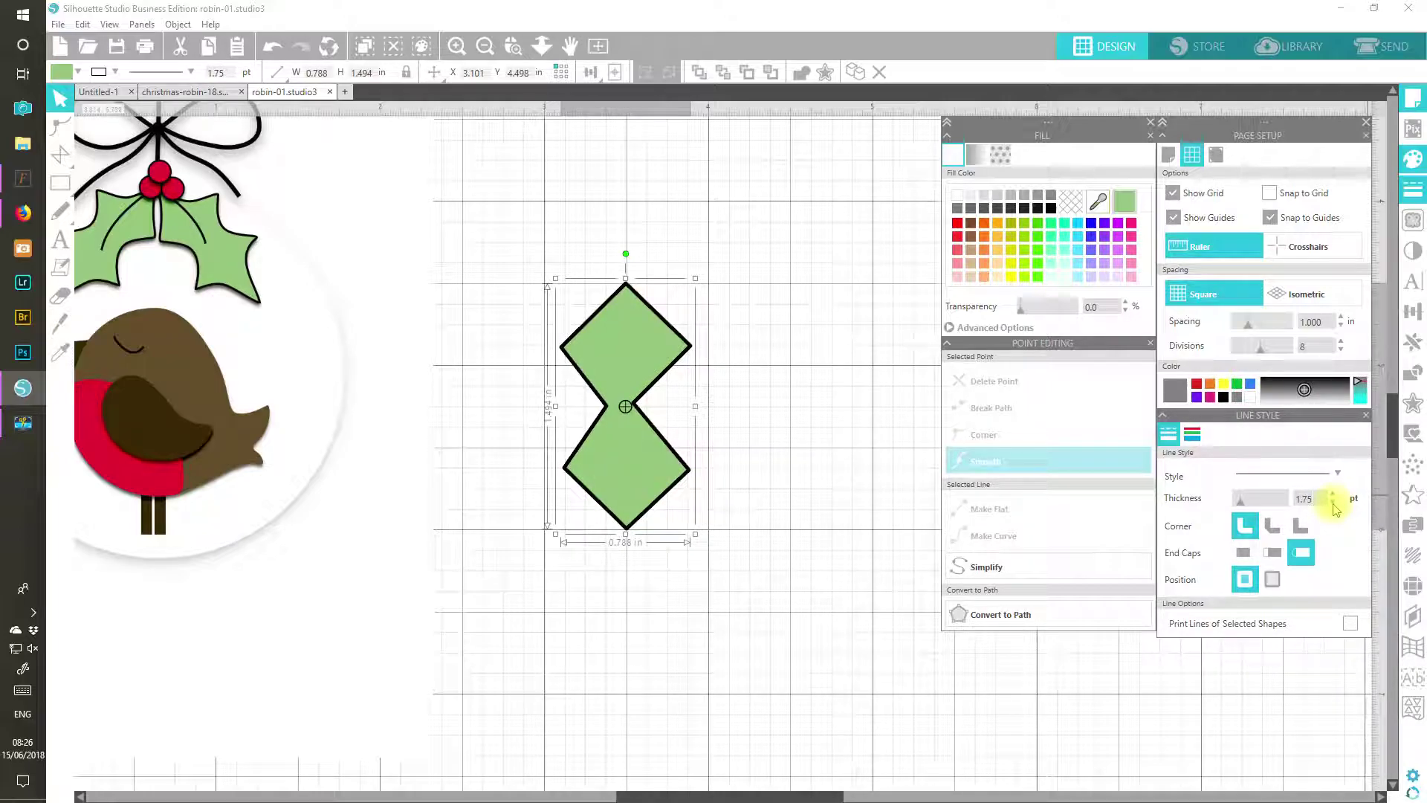
pyautogui.click(1333, 505)
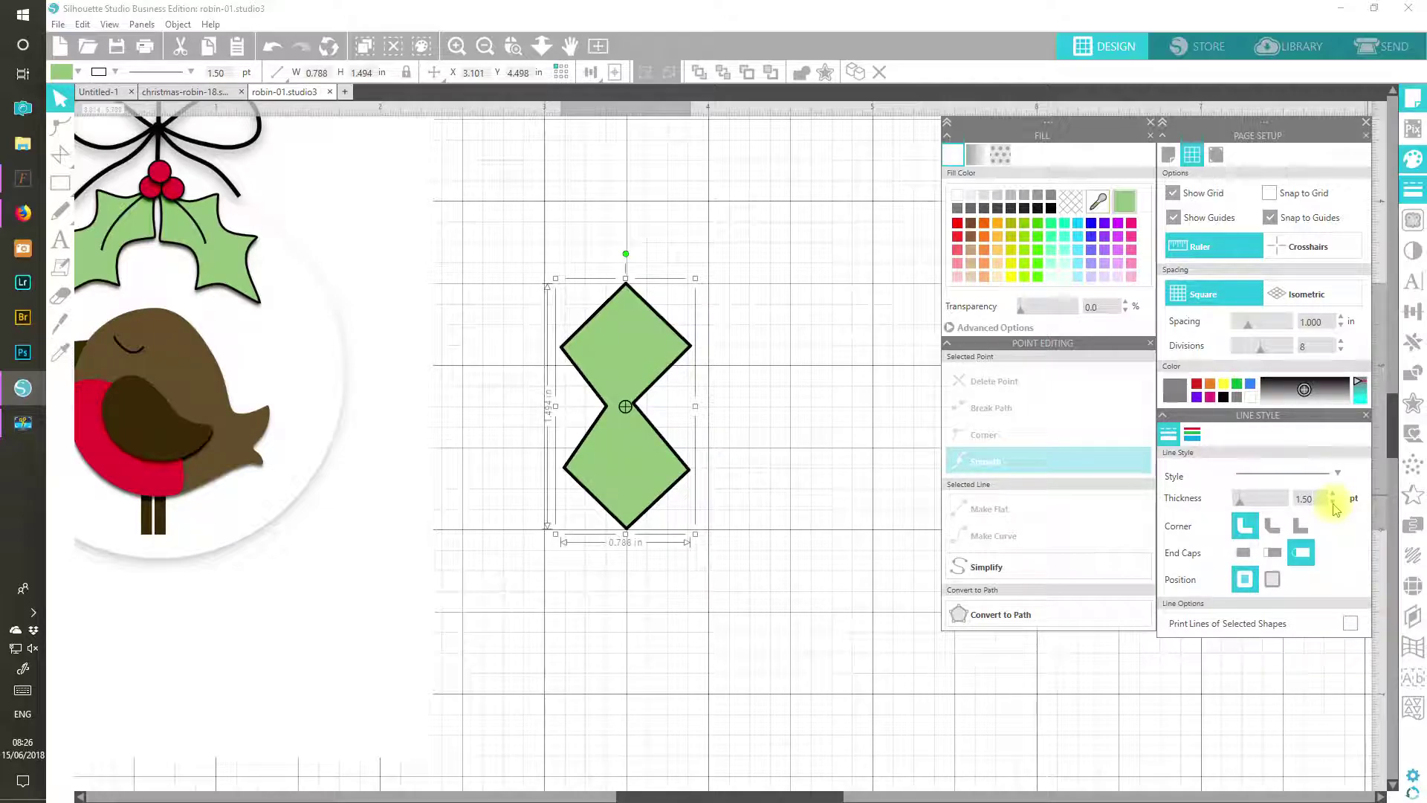
# Step: Open the leaf polygon for point editing and convert its four right-hand edges from straight lines to curves
pyautogui.doubleClick(628, 316)
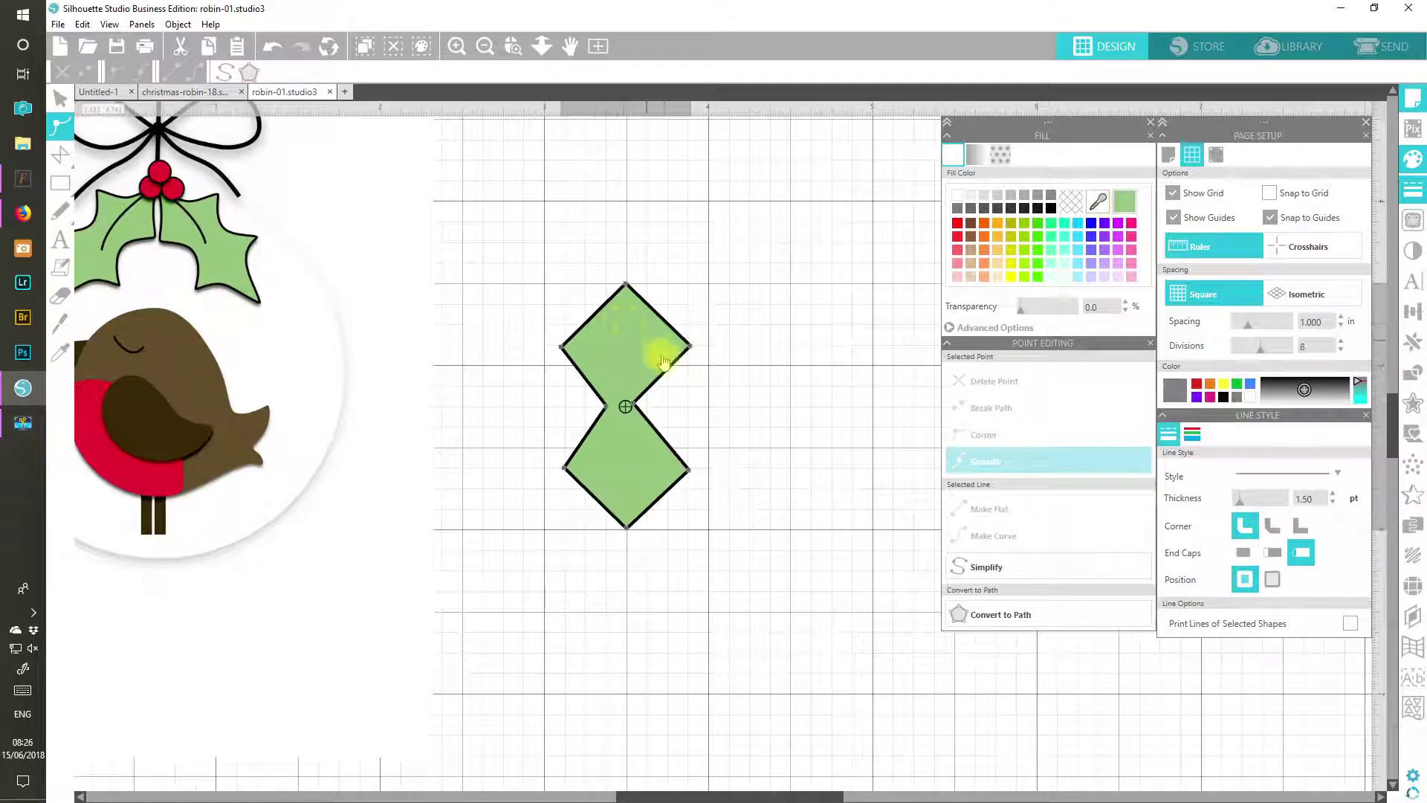
pyautogui.click(626, 285)
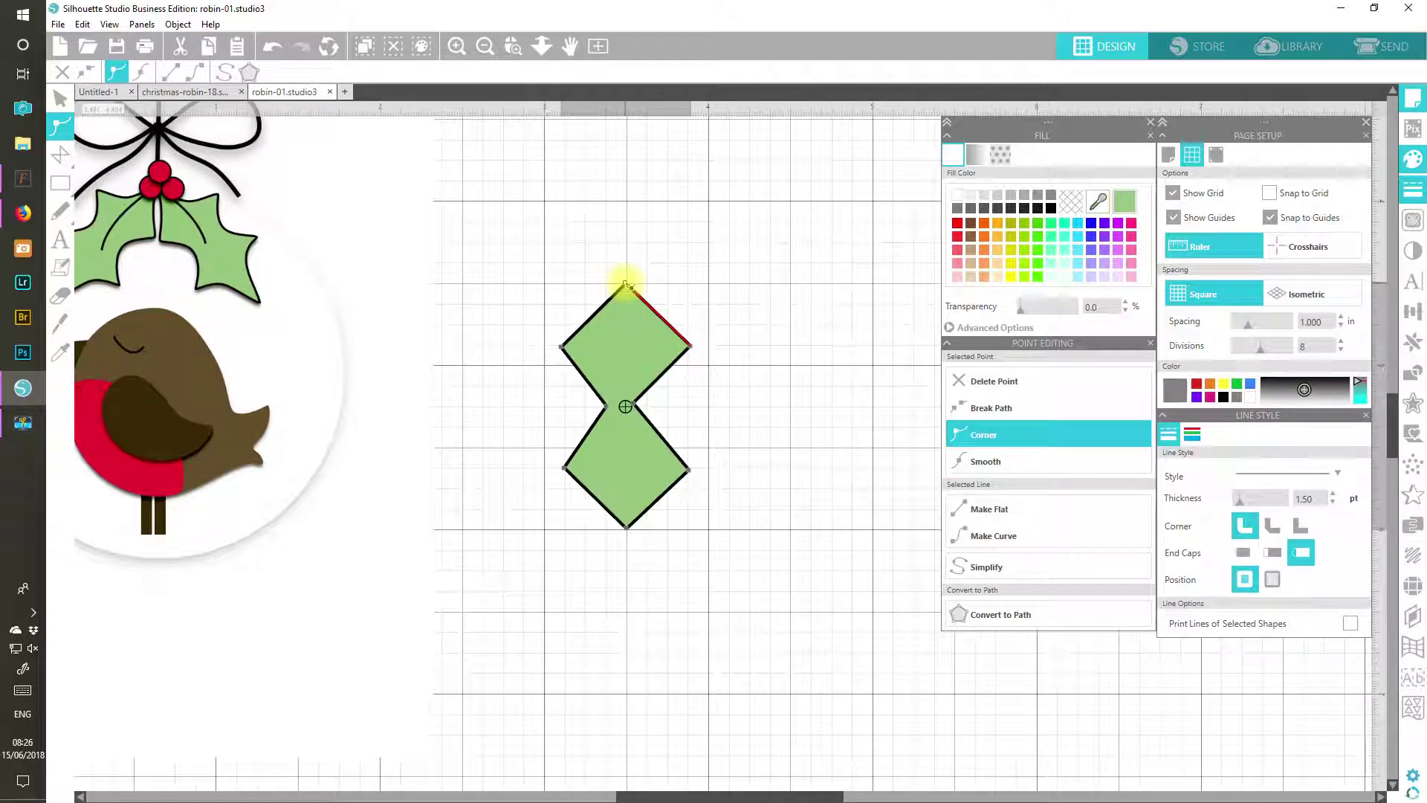
pyautogui.click(993, 535)
pyautogui.click(694, 347)
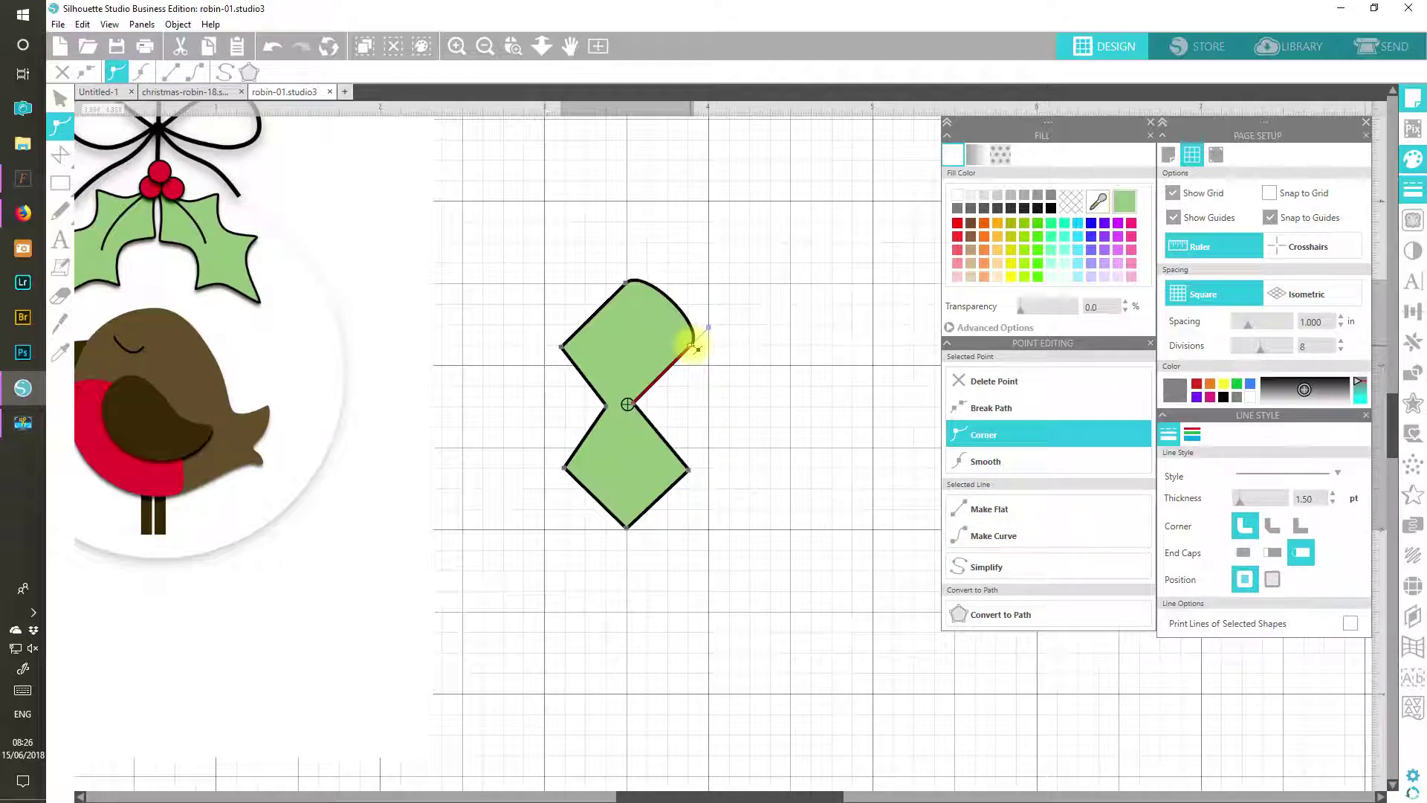
pyautogui.click(976, 536)
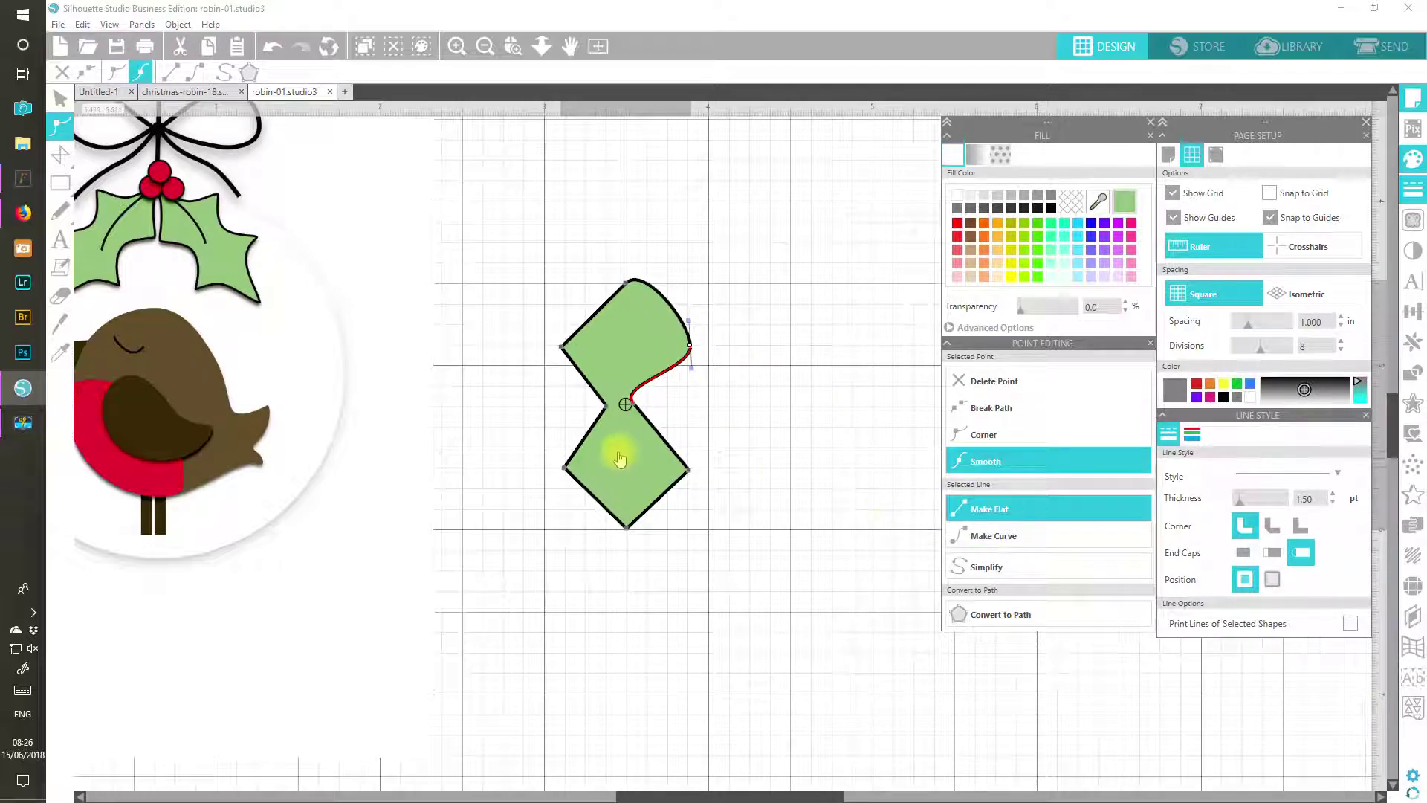
pyautogui.click(628, 405)
pyautogui.click(978, 541)
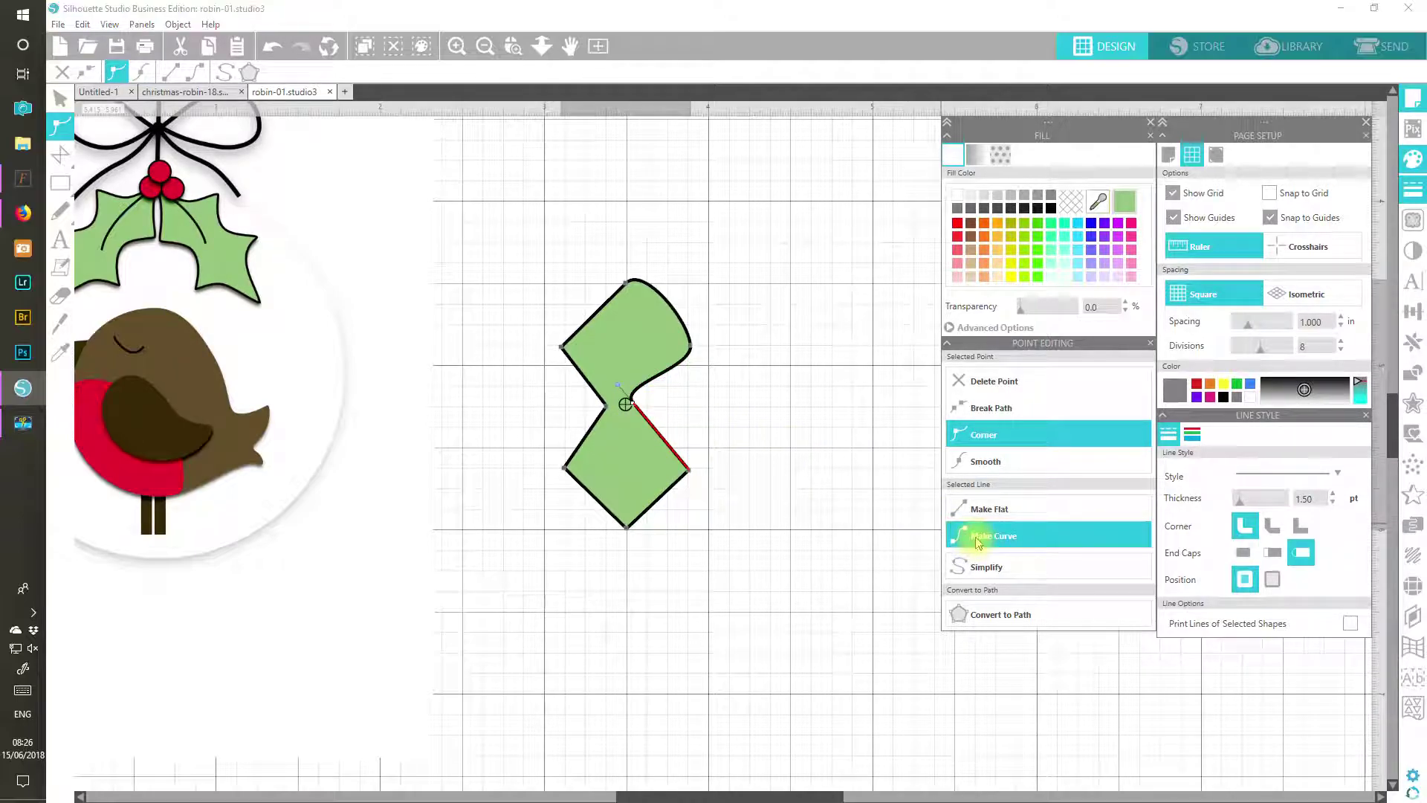
pyautogui.click(690, 468)
pyautogui.click(967, 536)
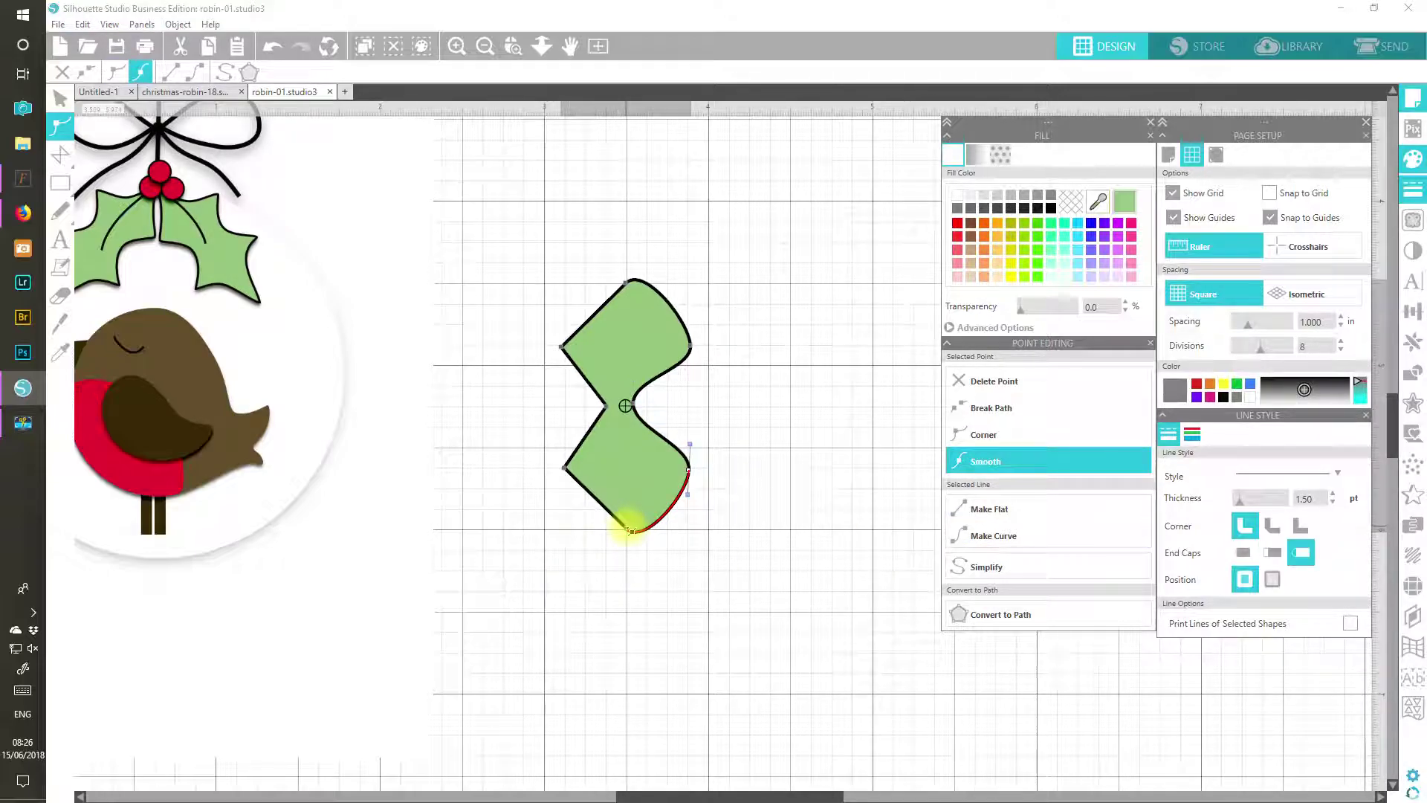
# Step: Curve the leaf's lower-left edge and pull the bottom point's handles inward to form a sharp tip
pyautogui.click(628, 529)
pyautogui.click(976, 537)
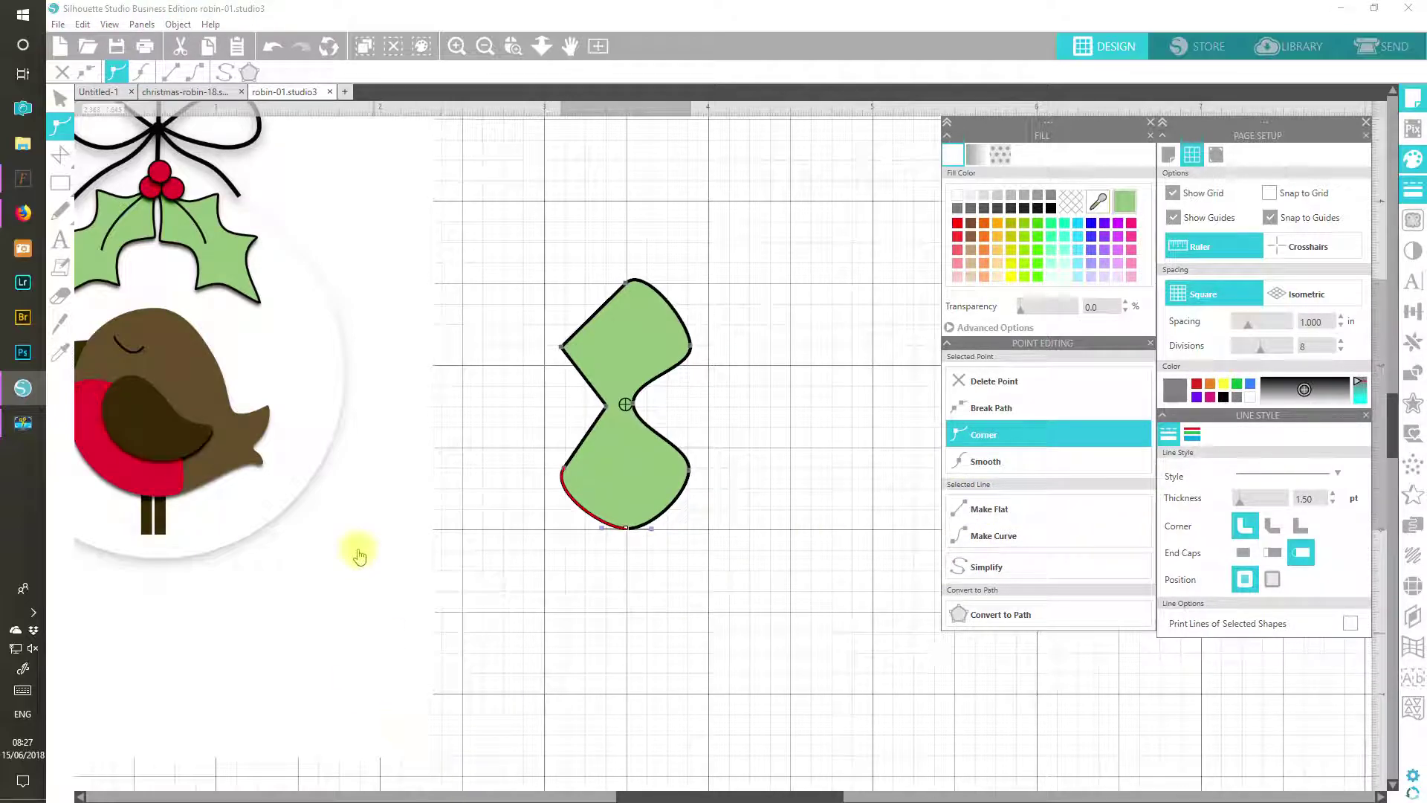
pyautogui.moveTo(657, 533); pyautogui.dragTo(617, 507)
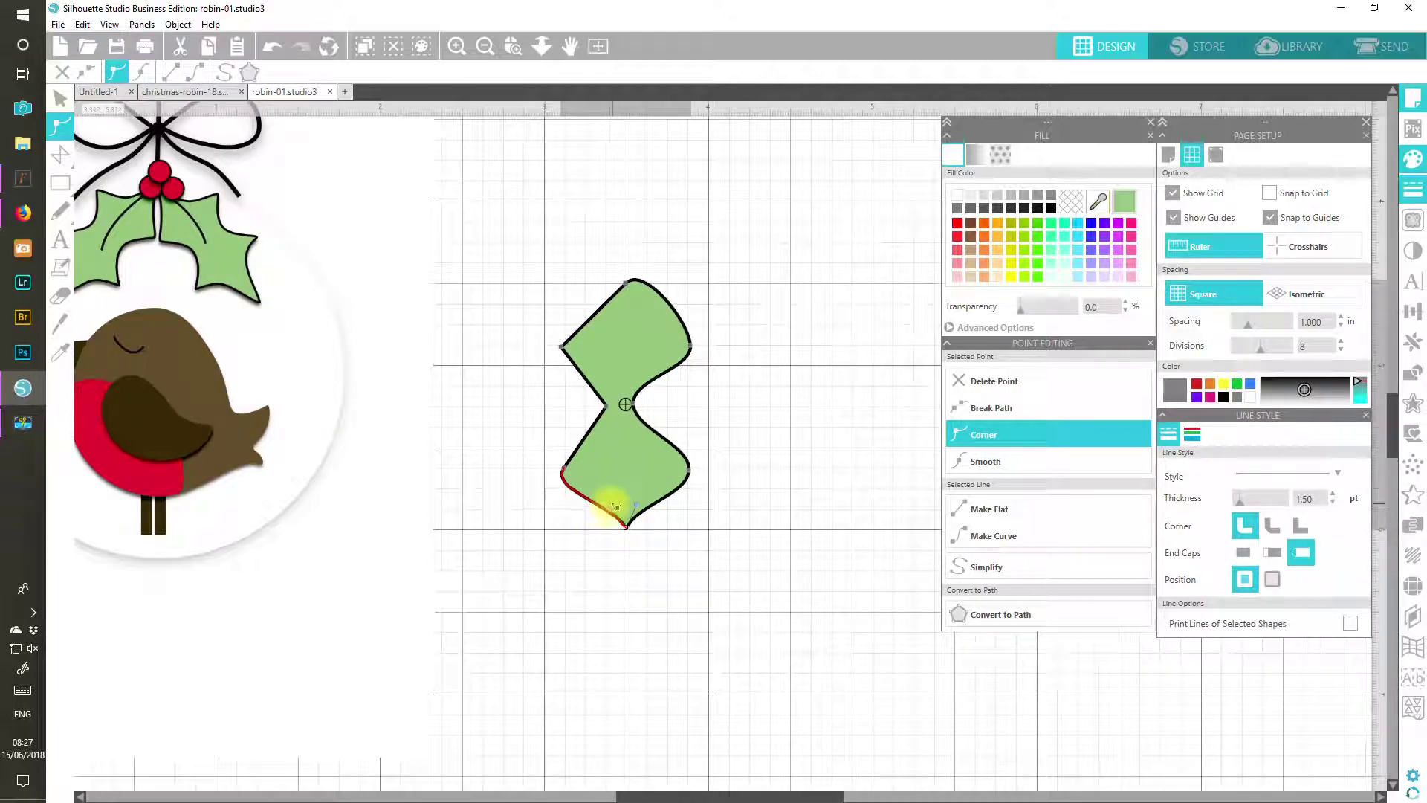
# Step: Curve the three remaining left-hand edges of the leaf and pull the top point's handles inward to sharpen the tip
pyautogui.click(566, 470)
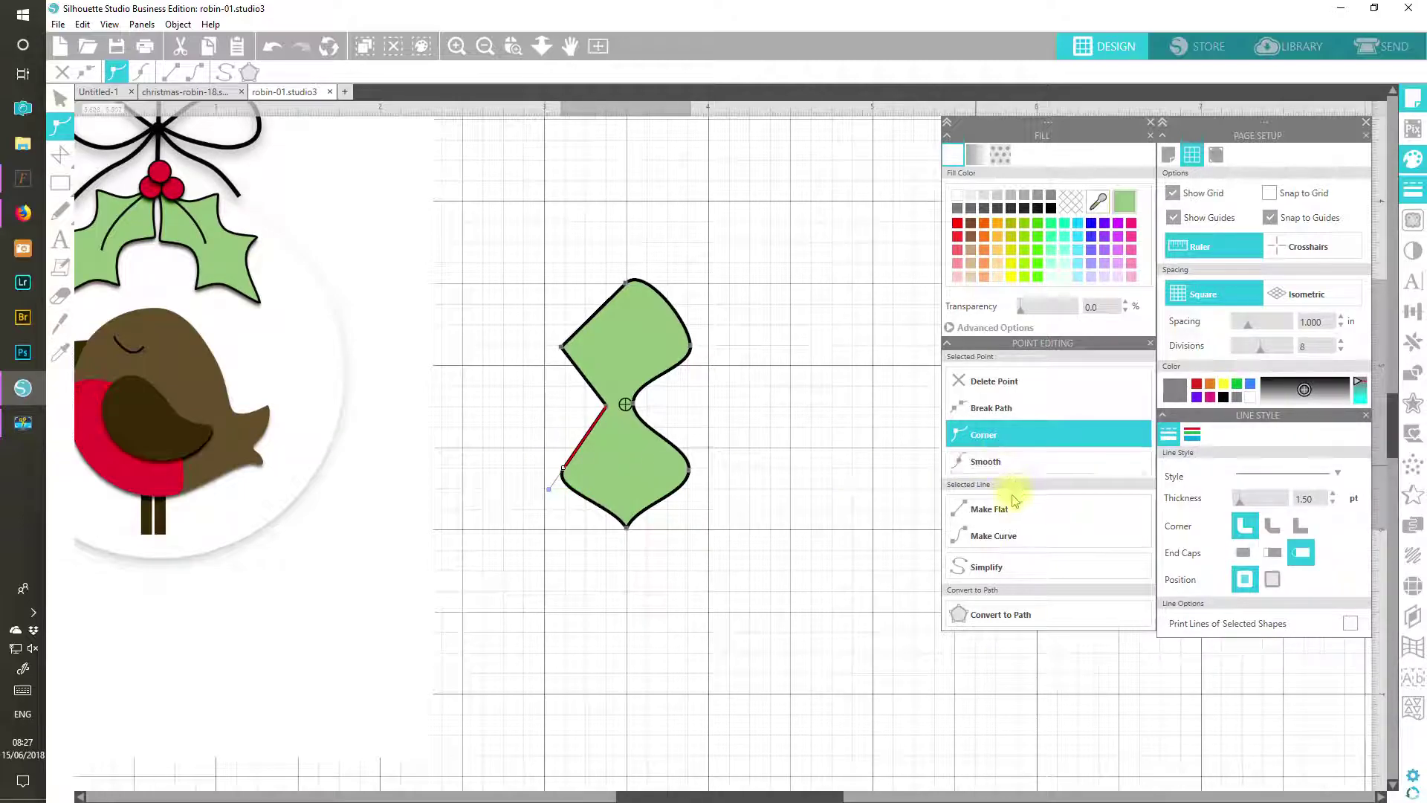
pyautogui.click(979, 535)
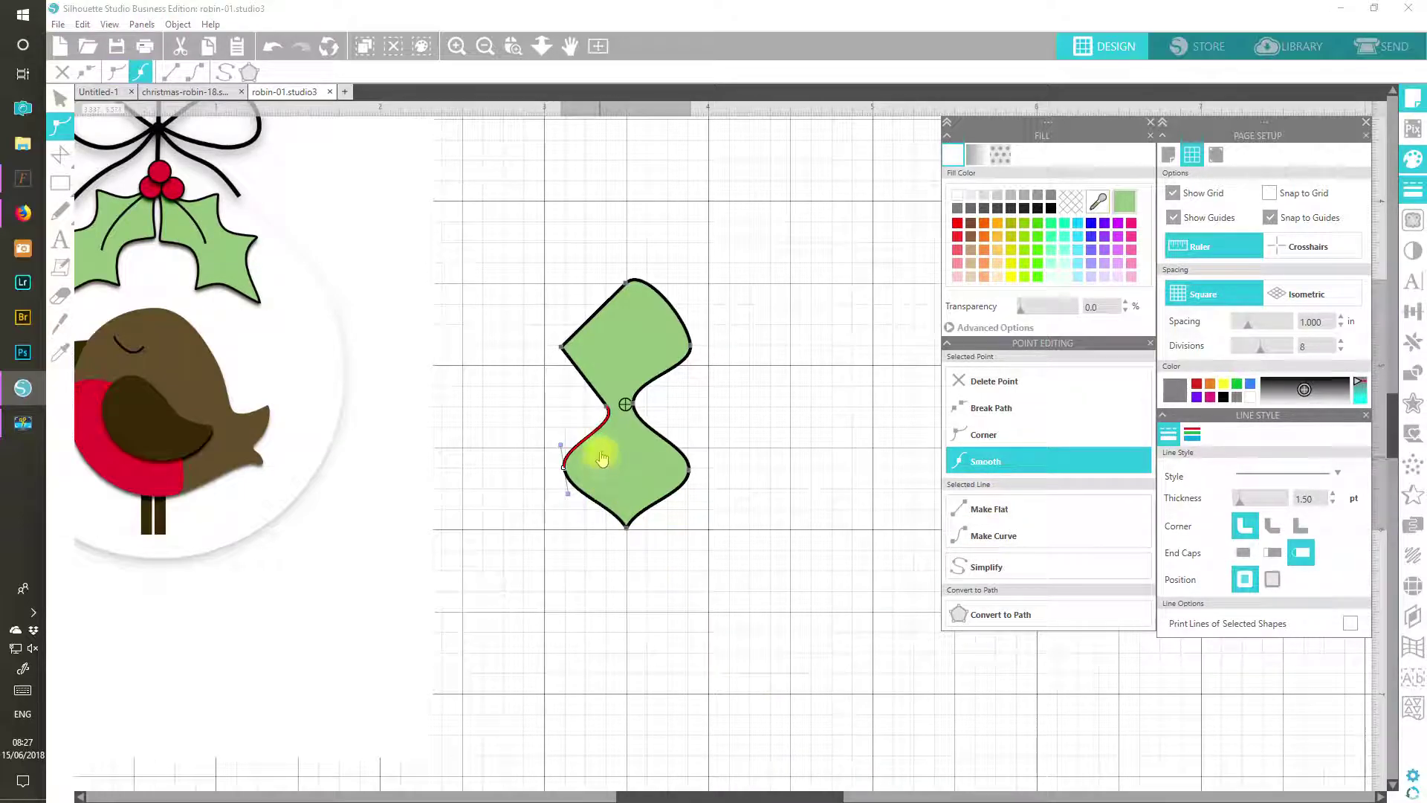
pyautogui.click(608, 409)
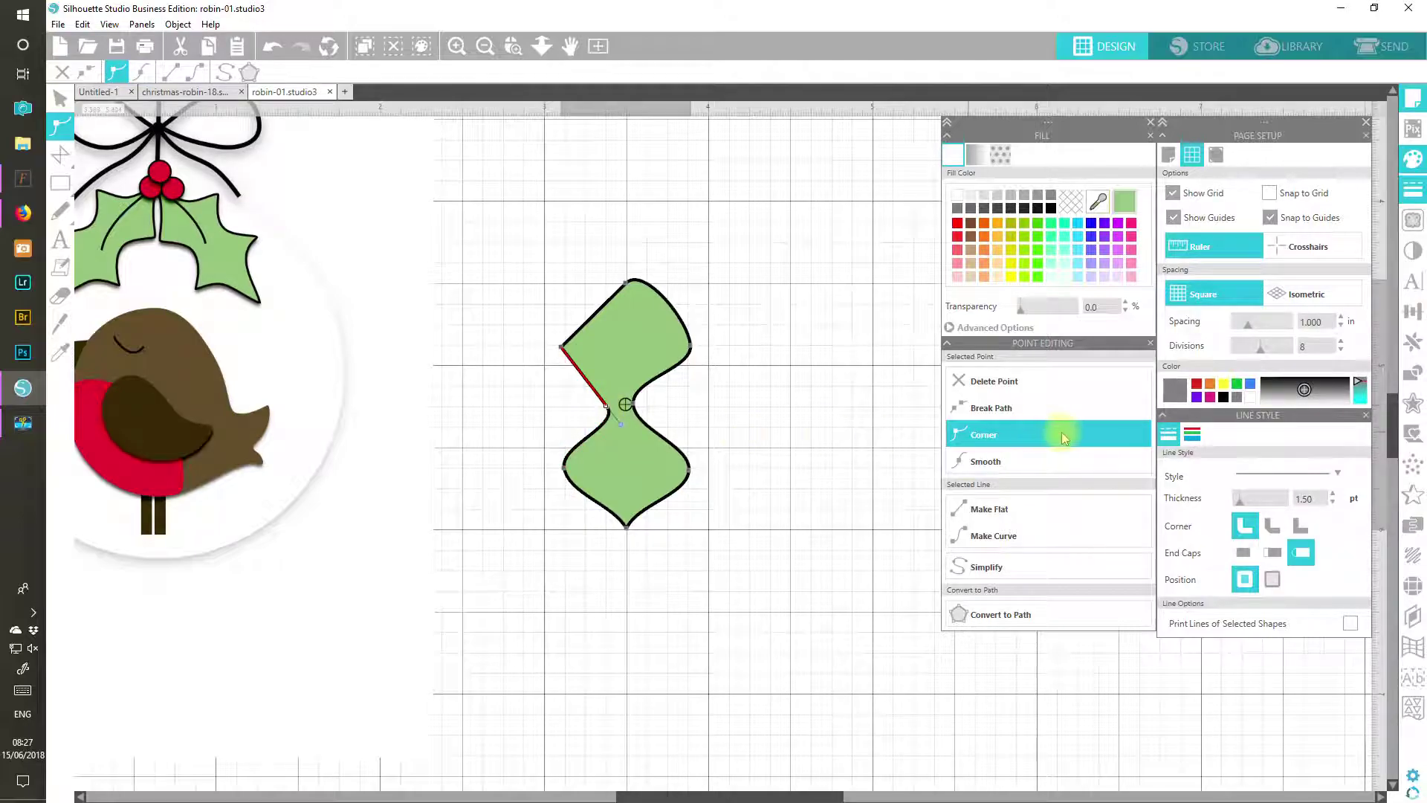
pyautogui.click(1018, 535)
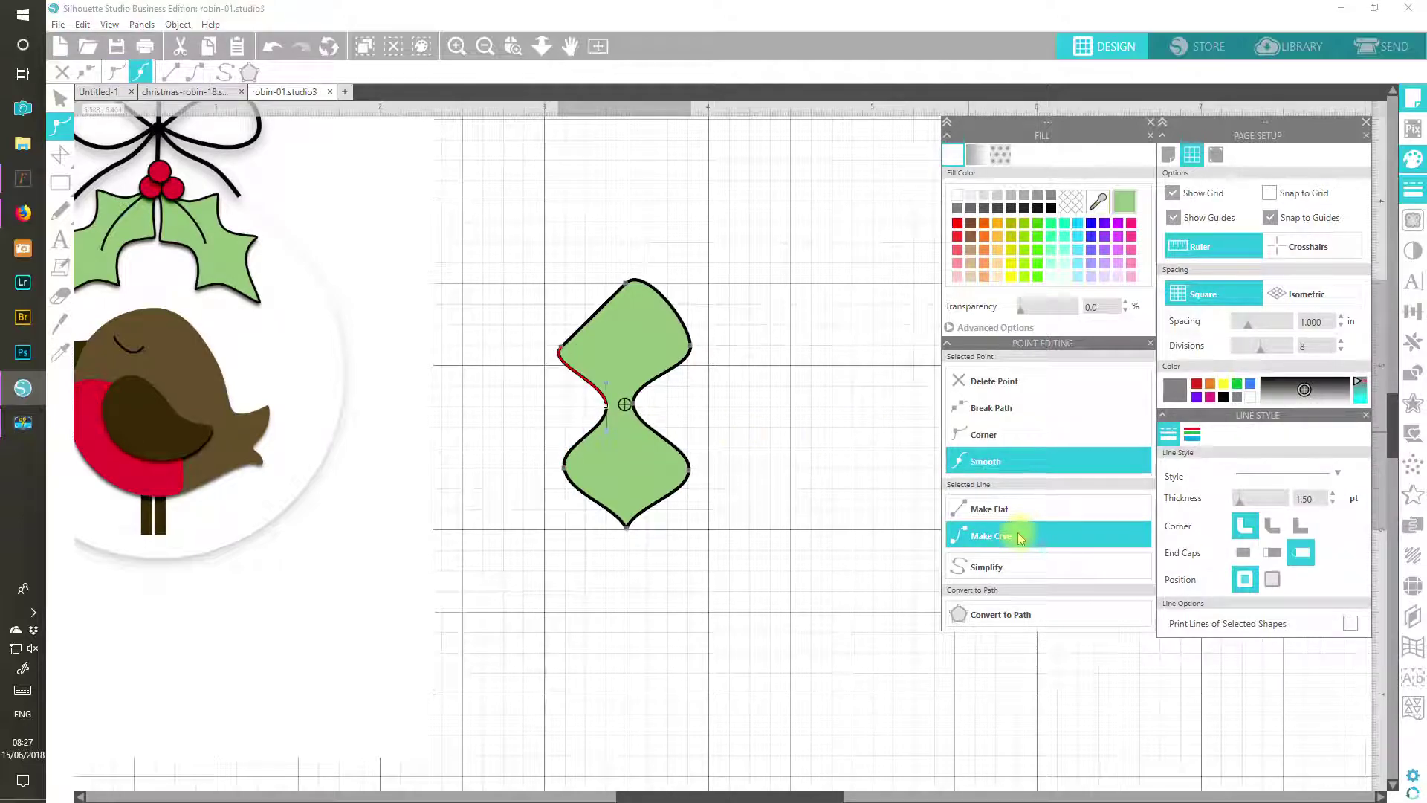
pyautogui.click(565, 351)
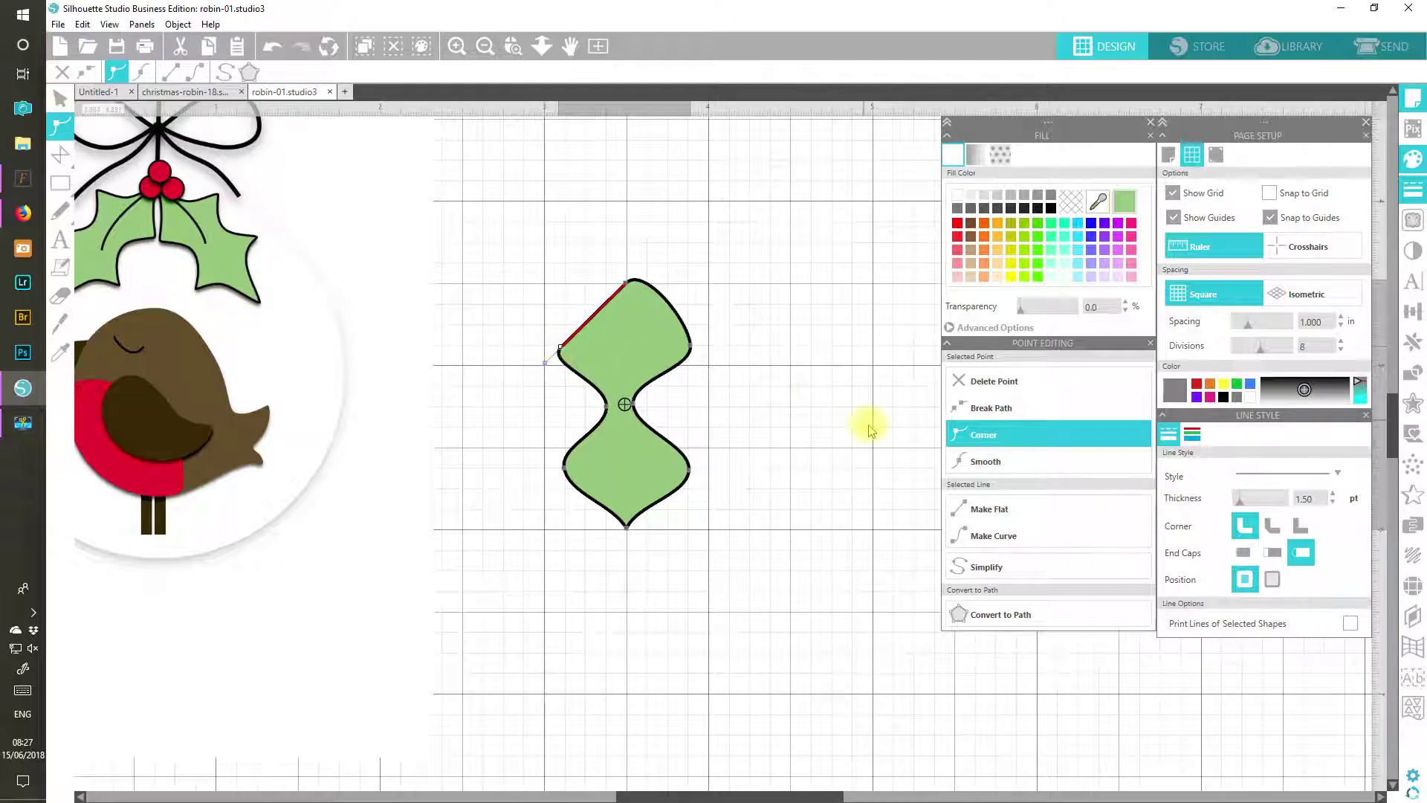
pyautogui.click(982, 545)
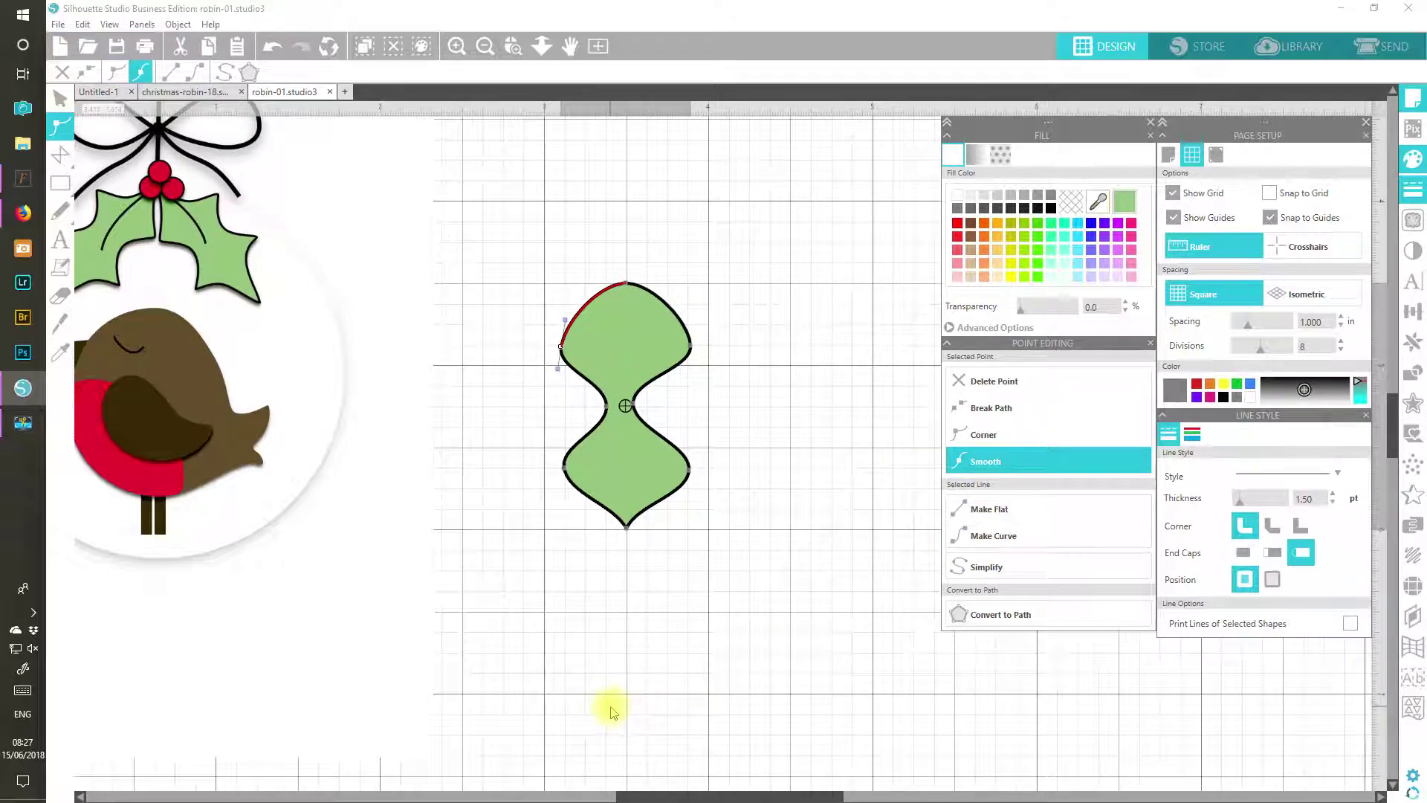
pyautogui.click(624, 283)
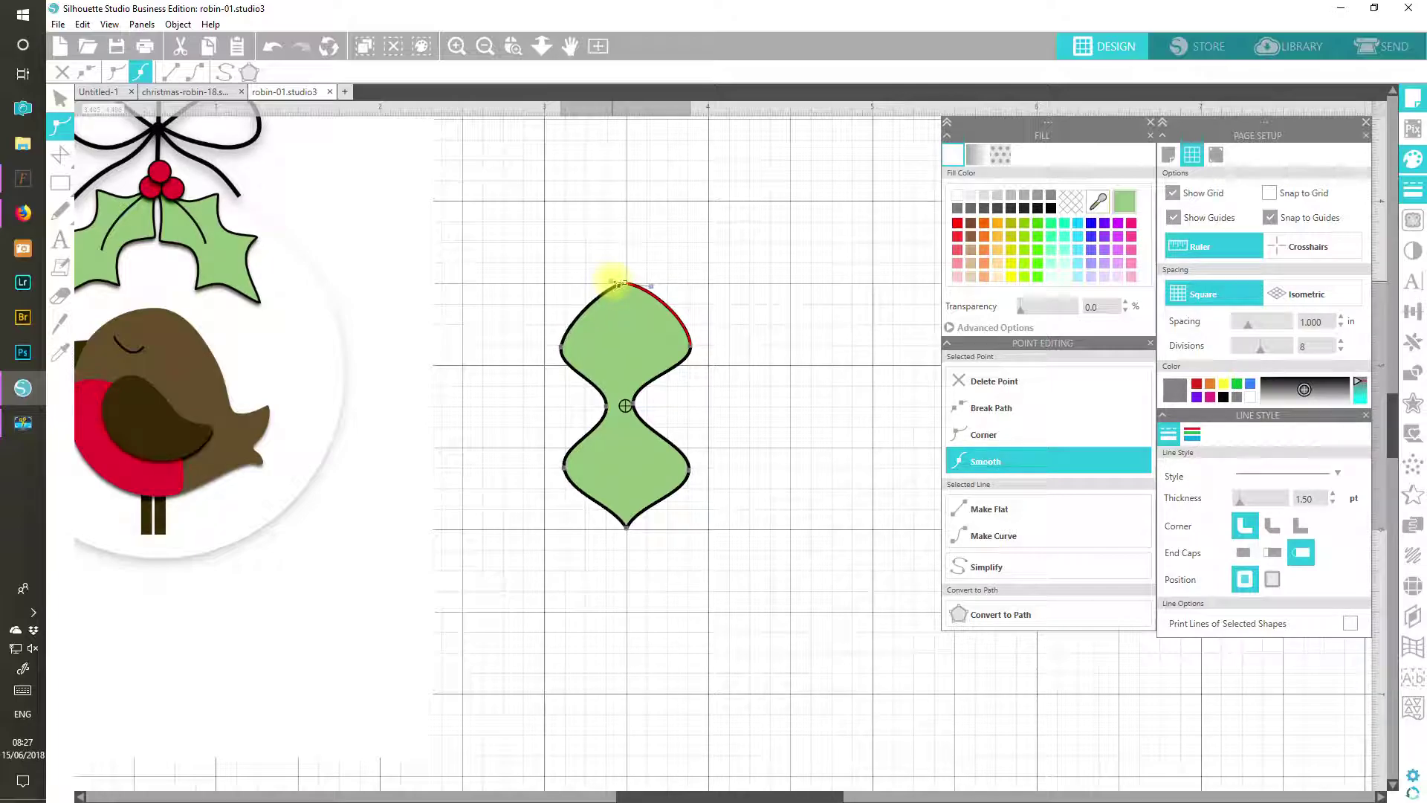
pyautogui.moveTo(634, 291)
pyautogui.mouseDown()
pyautogui.moveTo(655, 290)
pyautogui.moveTo(631, 282)
pyautogui.mouseUp()
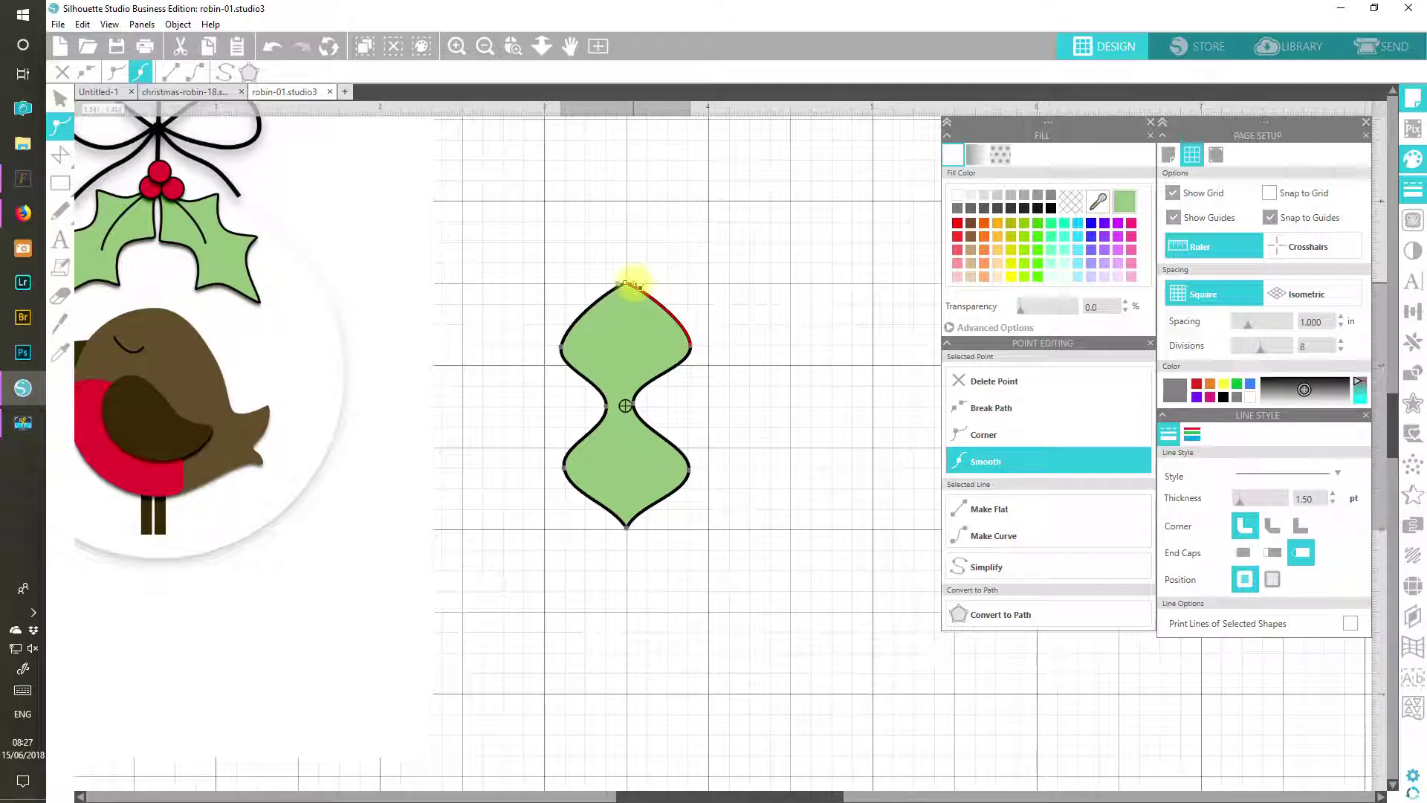
# Step: Make the leaf's upper-right point a corner, raise it slightly and pull its handles inward to form a holly spike
pyautogui.click(695, 349)
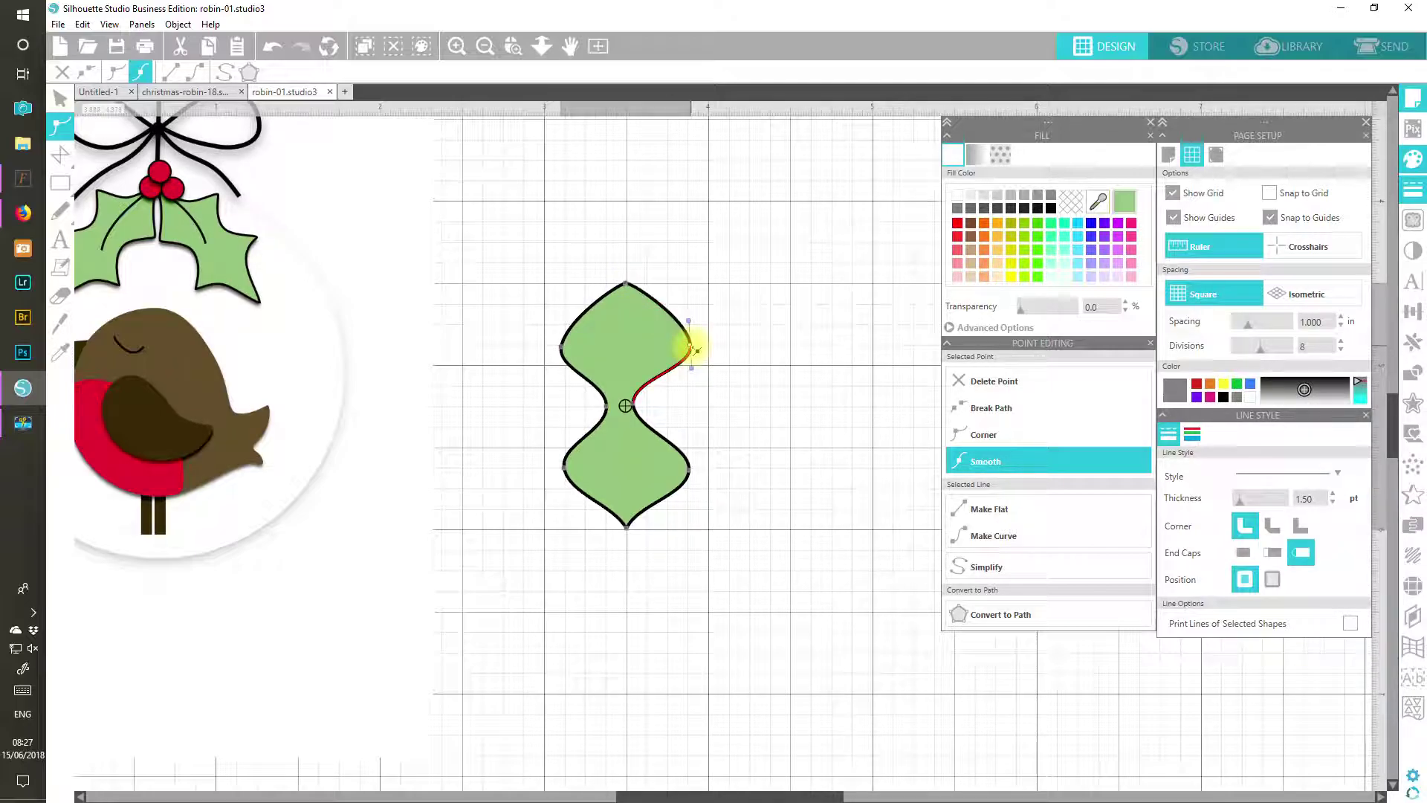
pyautogui.click(993, 440)
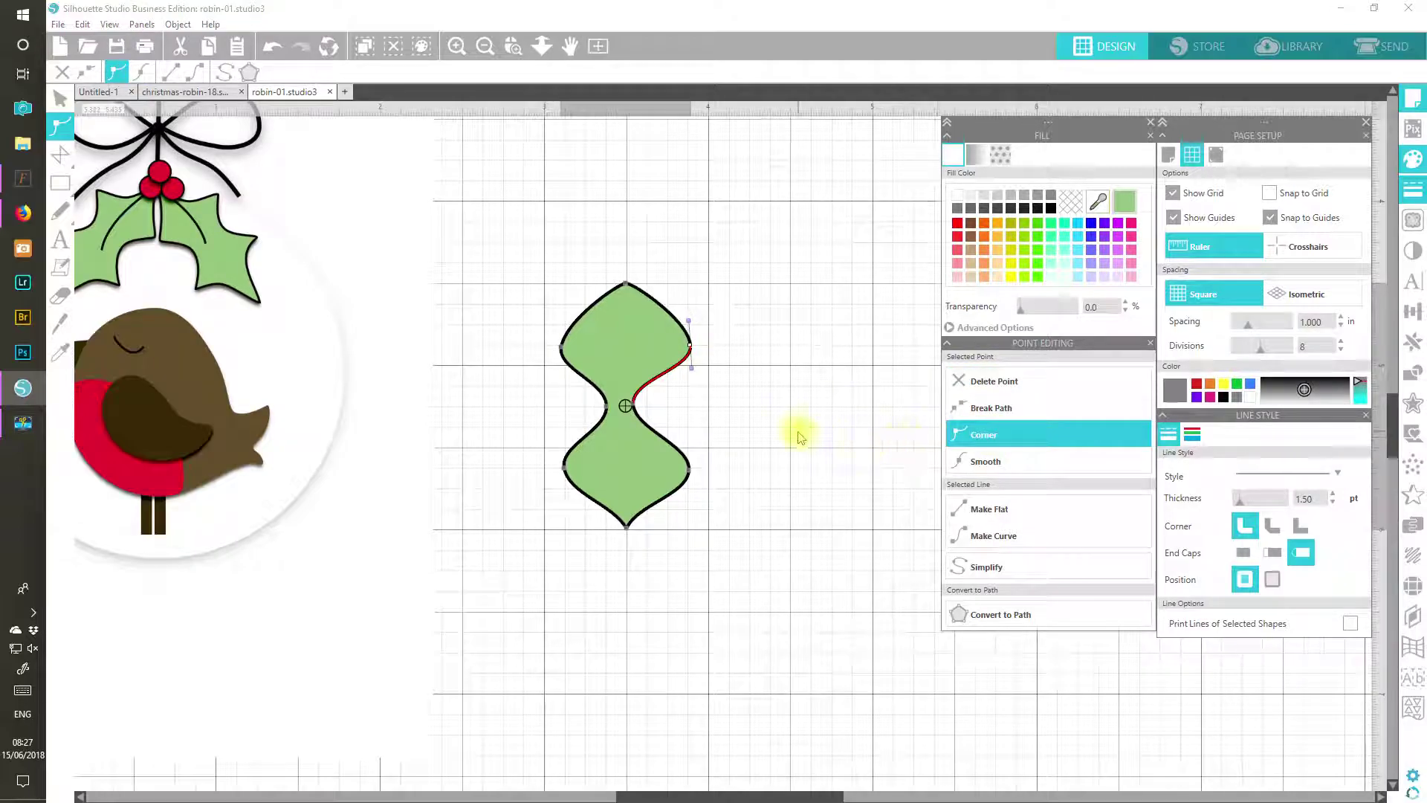
pyautogui.moveTo(685, 319); pyautogui.dragTo(642, 343)
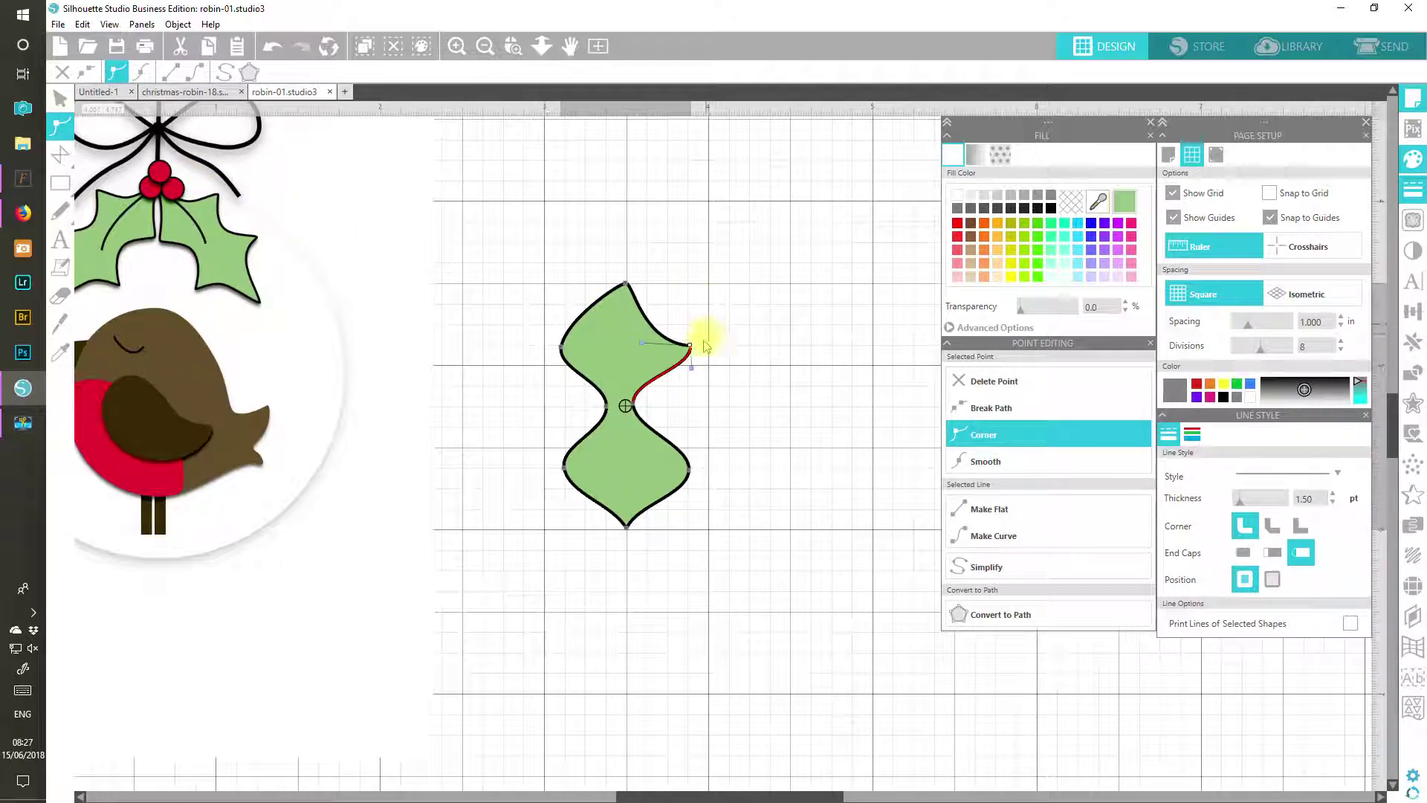
pyautogui.moveTo(691, 347); pyautogui.dragTo(688, 327)
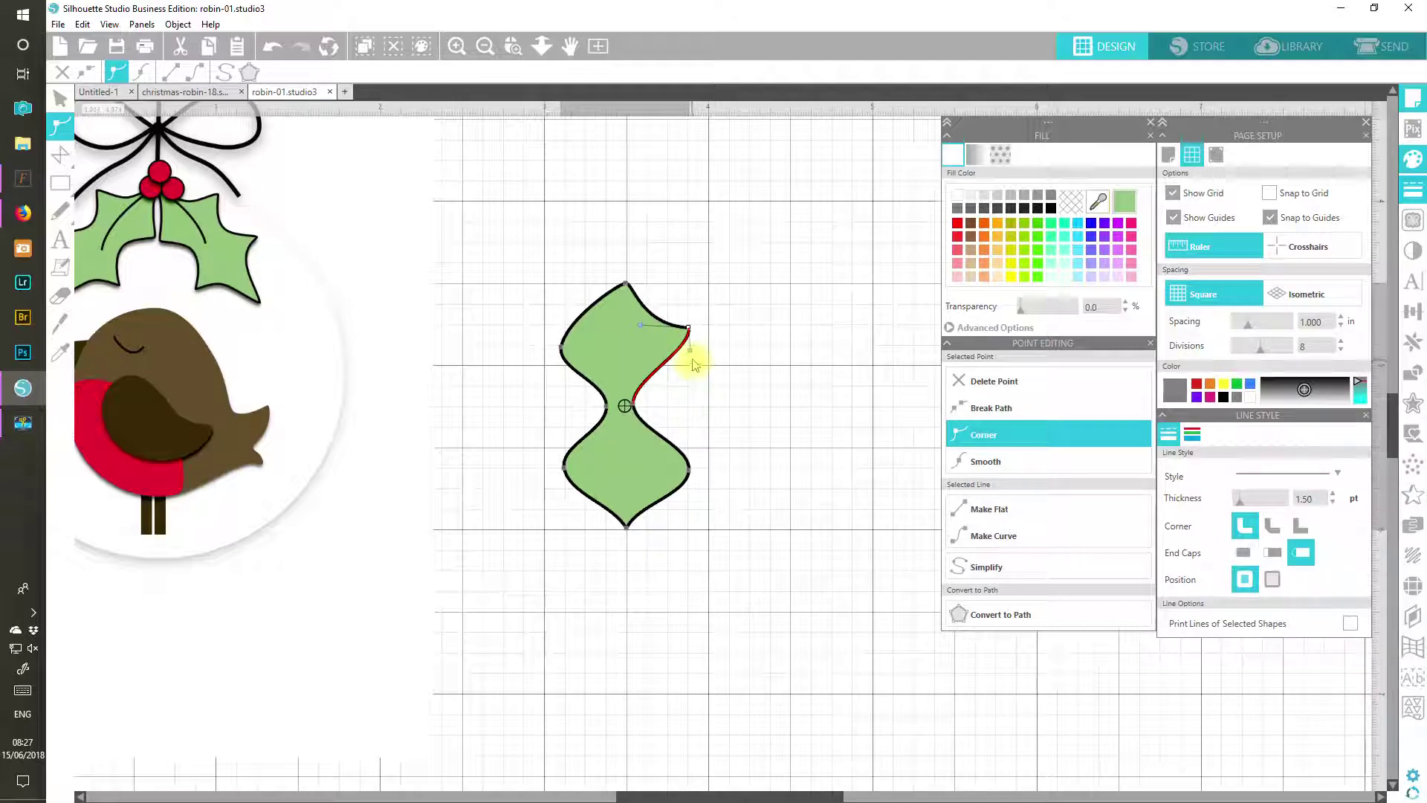
pyautogui.moveTo(691, 357); pyautogui.dragTo(659, 344)
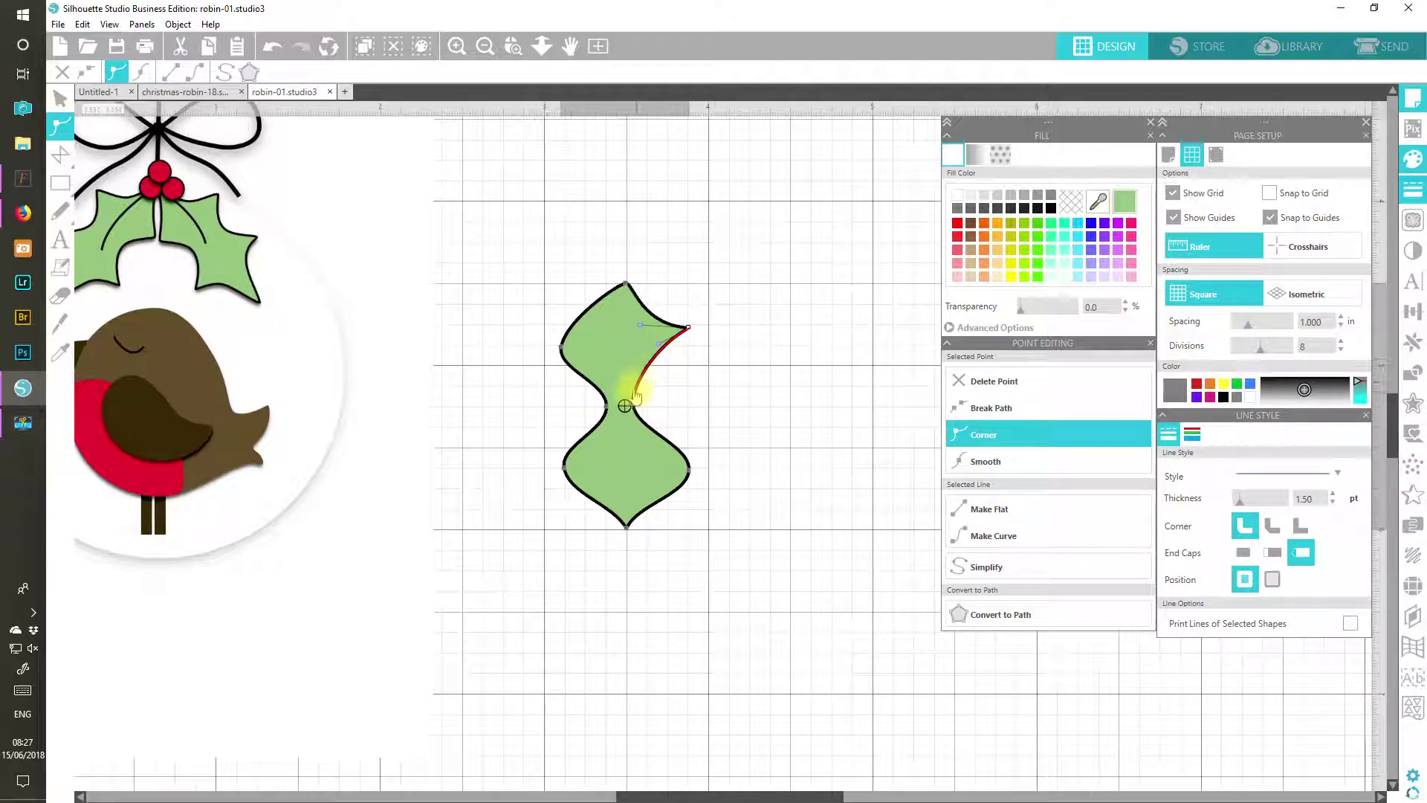
# Step: Move the right waist point outward and reshape the lower-right lobe into a corner spike with inward-curving sides
pyautogui.moveTo(639, 408); pyautogui.dragTo(699, 476)
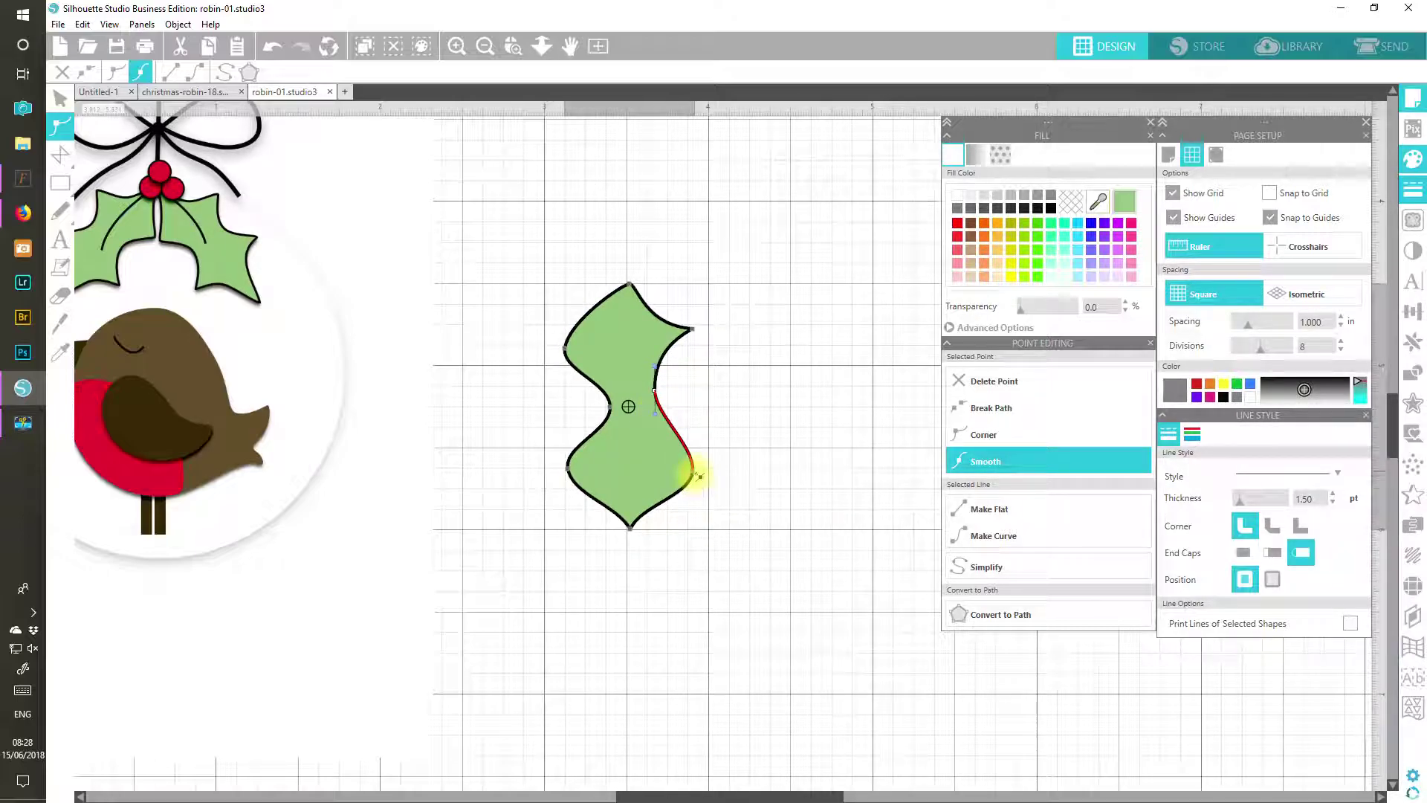
pyautogui.click(696, 471)
pyautogui.click(978, 434)
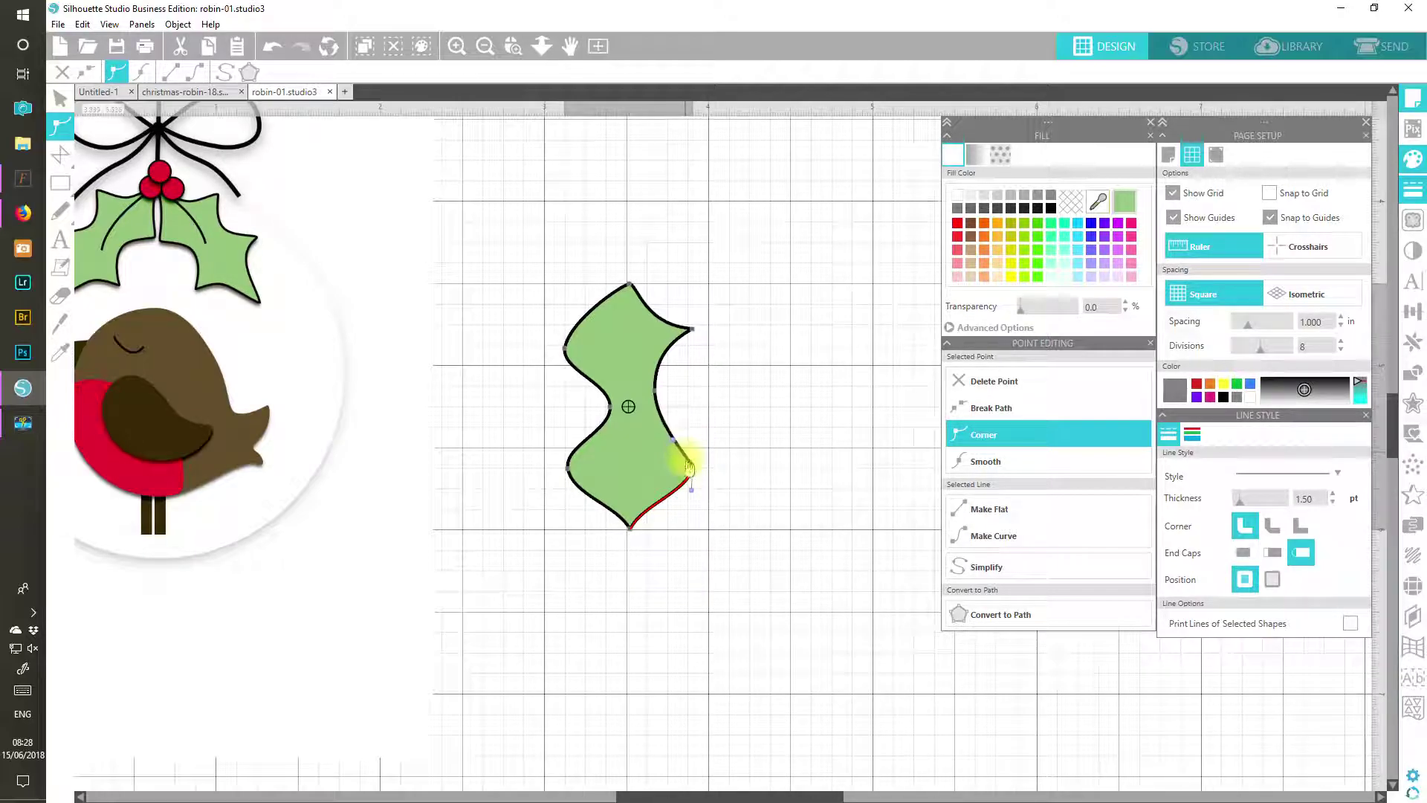
pyautogui.moveTo(696, 468); pyautogui.dragTo(645, 448)
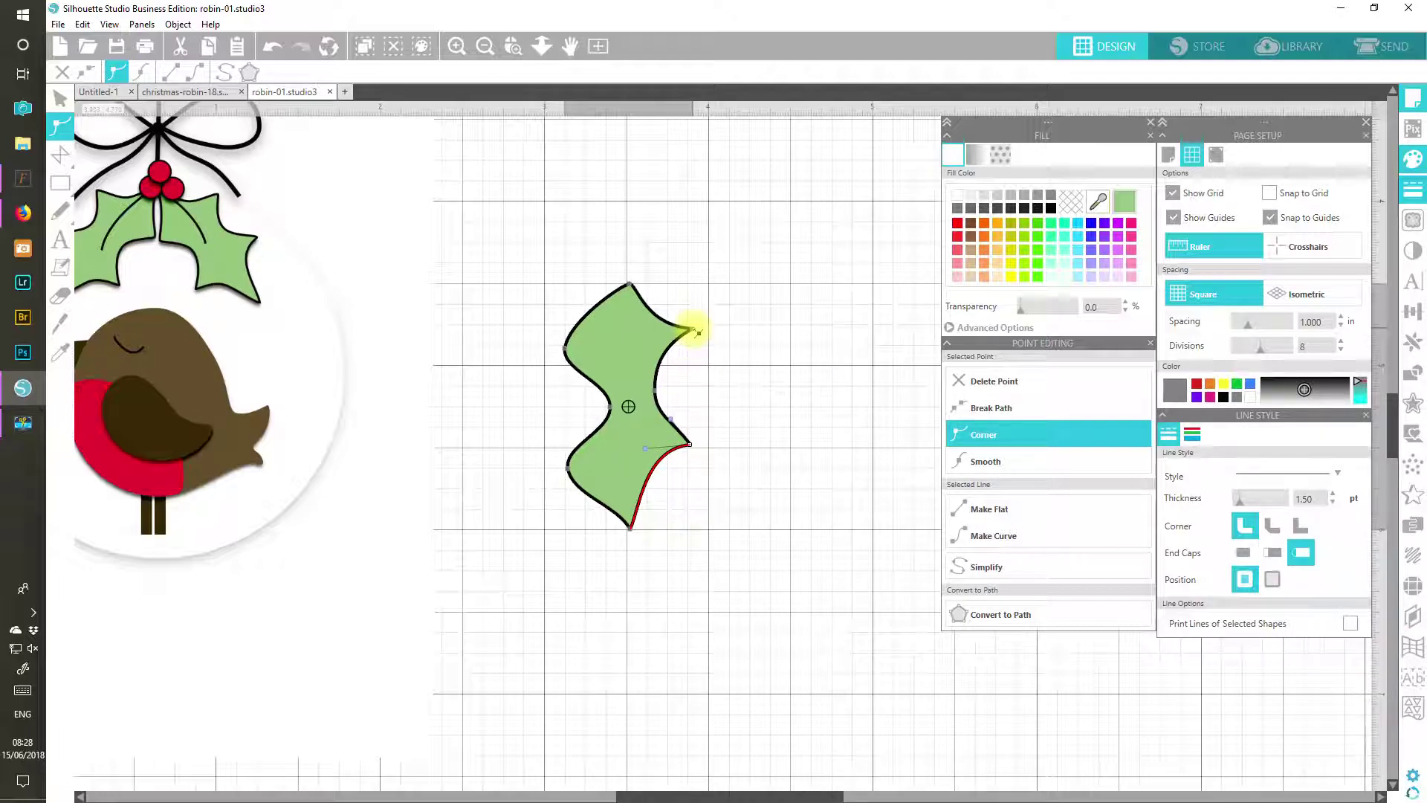
# Step: Move the two right-hand spikes closer together and raise the leaf's bottom tip to shorten the leaf
pyautogui.moveTo(697, 332); pyautogui.dragTo(689, 343)
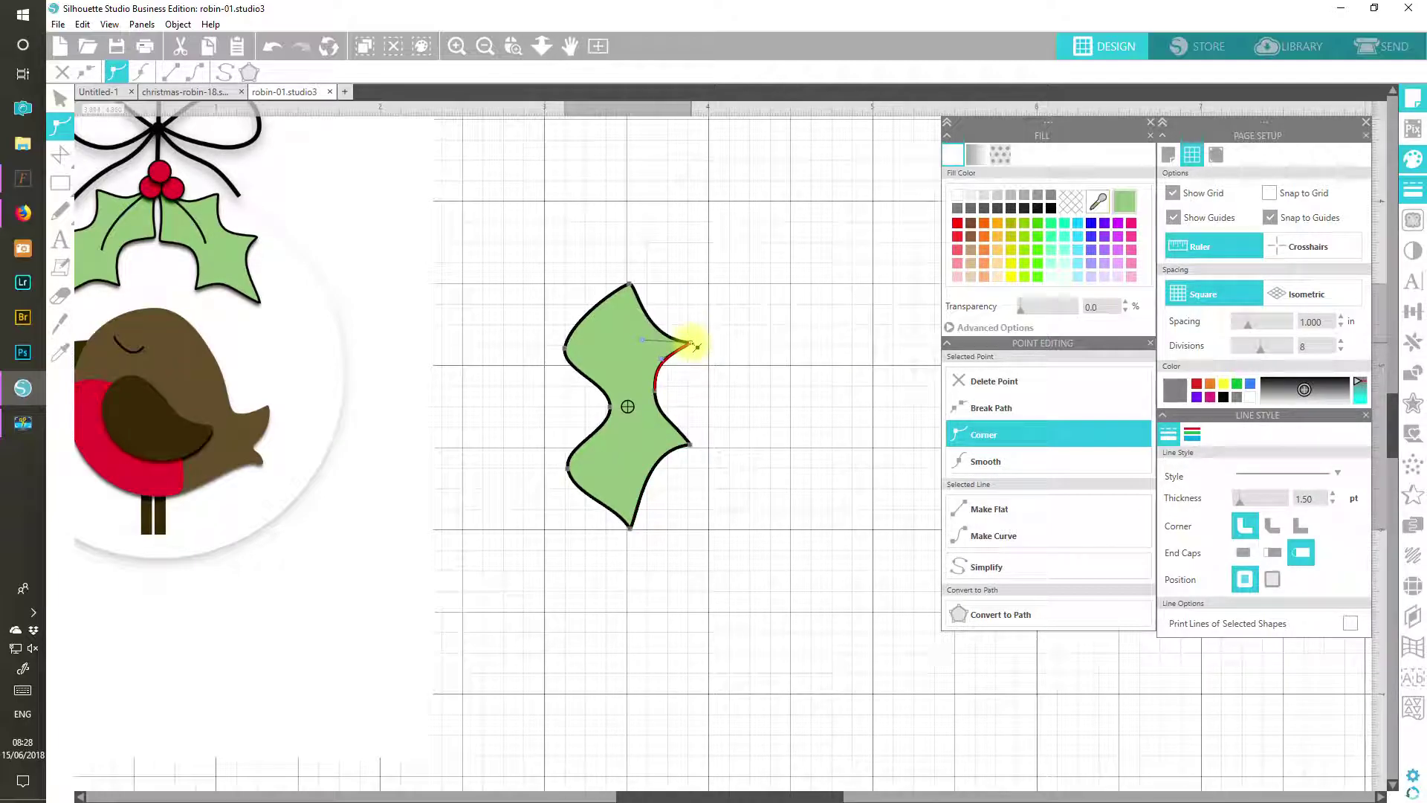
pyautogui.moveTo(691, 446); pyautogui.dragTo(675, 409)
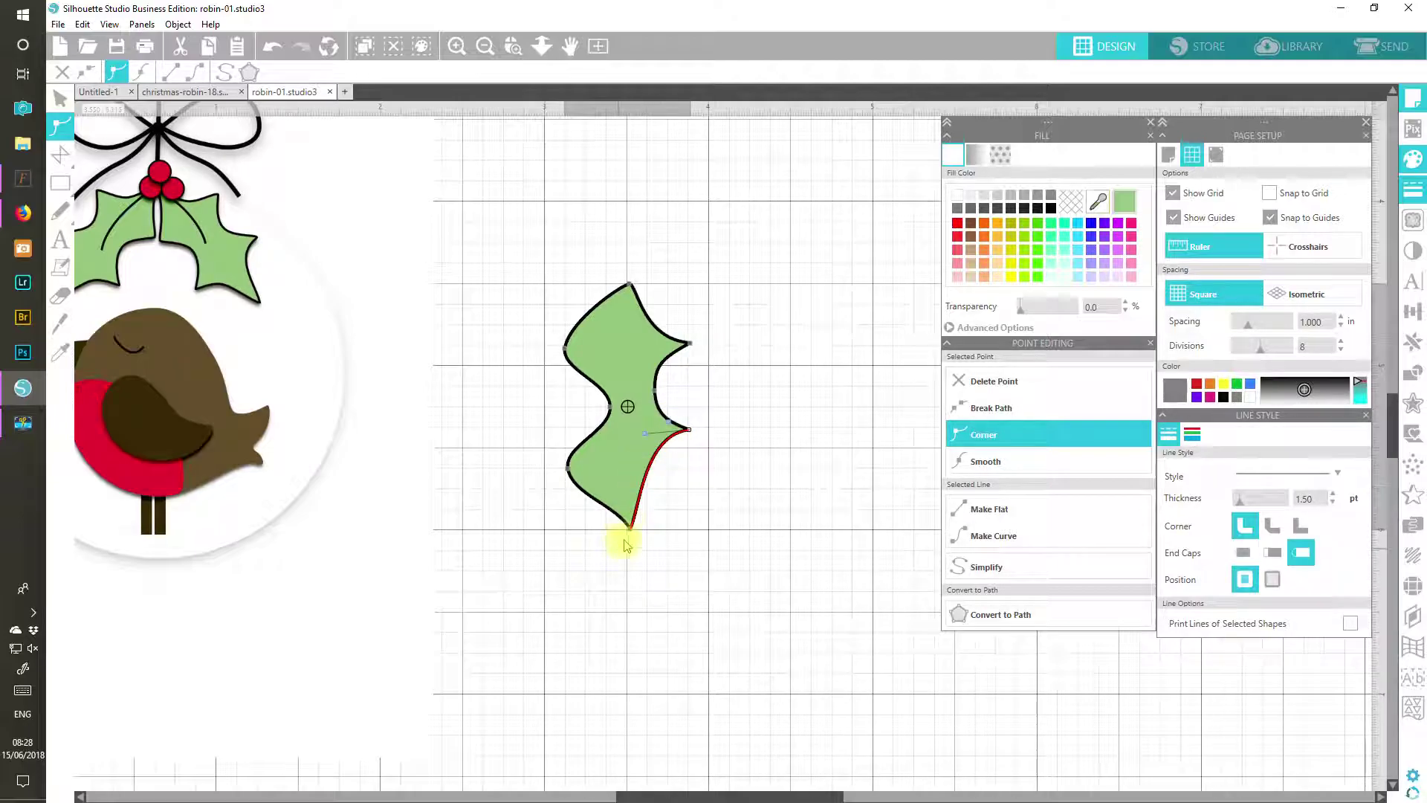
pyautogui.moveTo(634, 531); pyautogui.dragTo(638, 493)
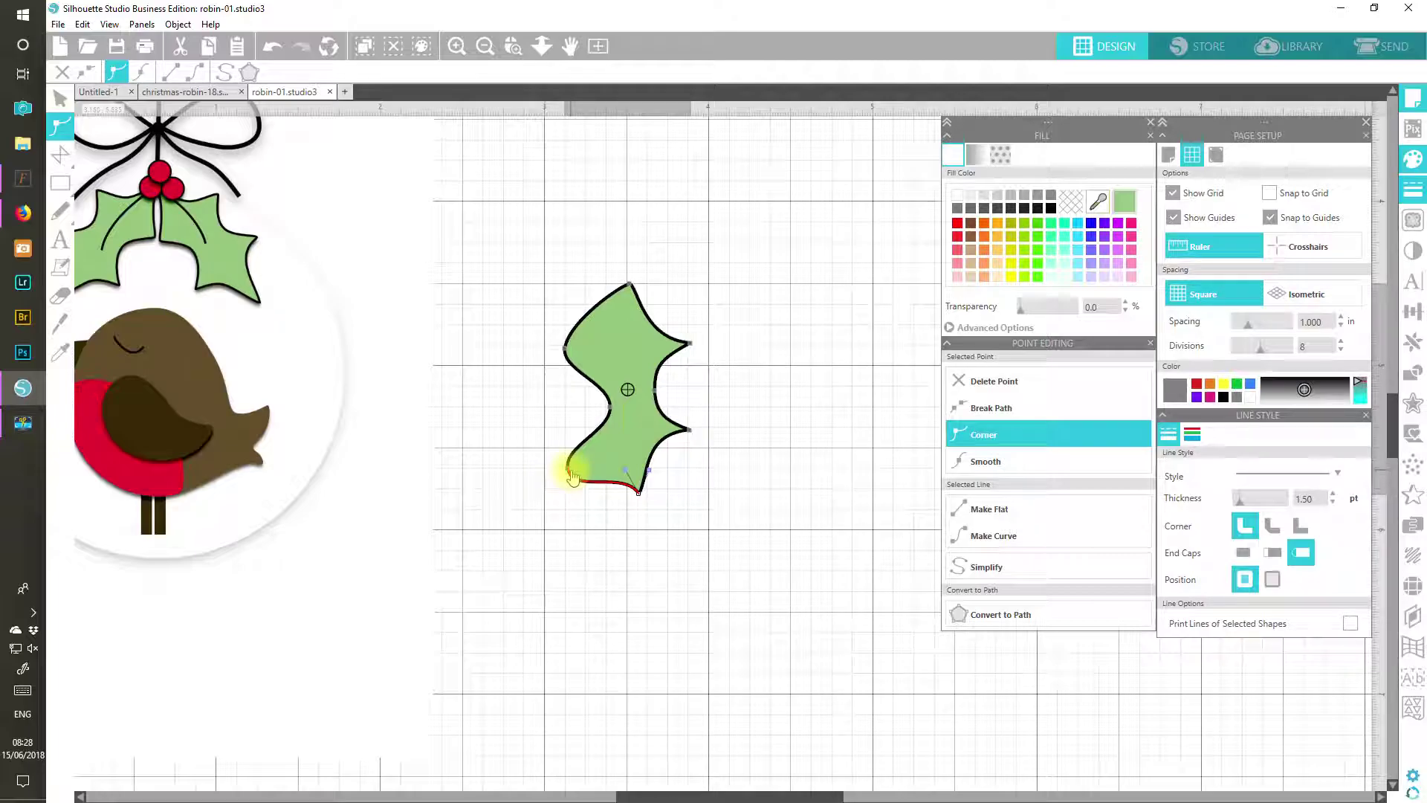
# Step: Raise the lower-left point, make it a corner spike with inward handles, and align the left waist point with the shortened leaf
pyautogui.moveTo(570, 473); pyautogui.dragTo(576, 427)
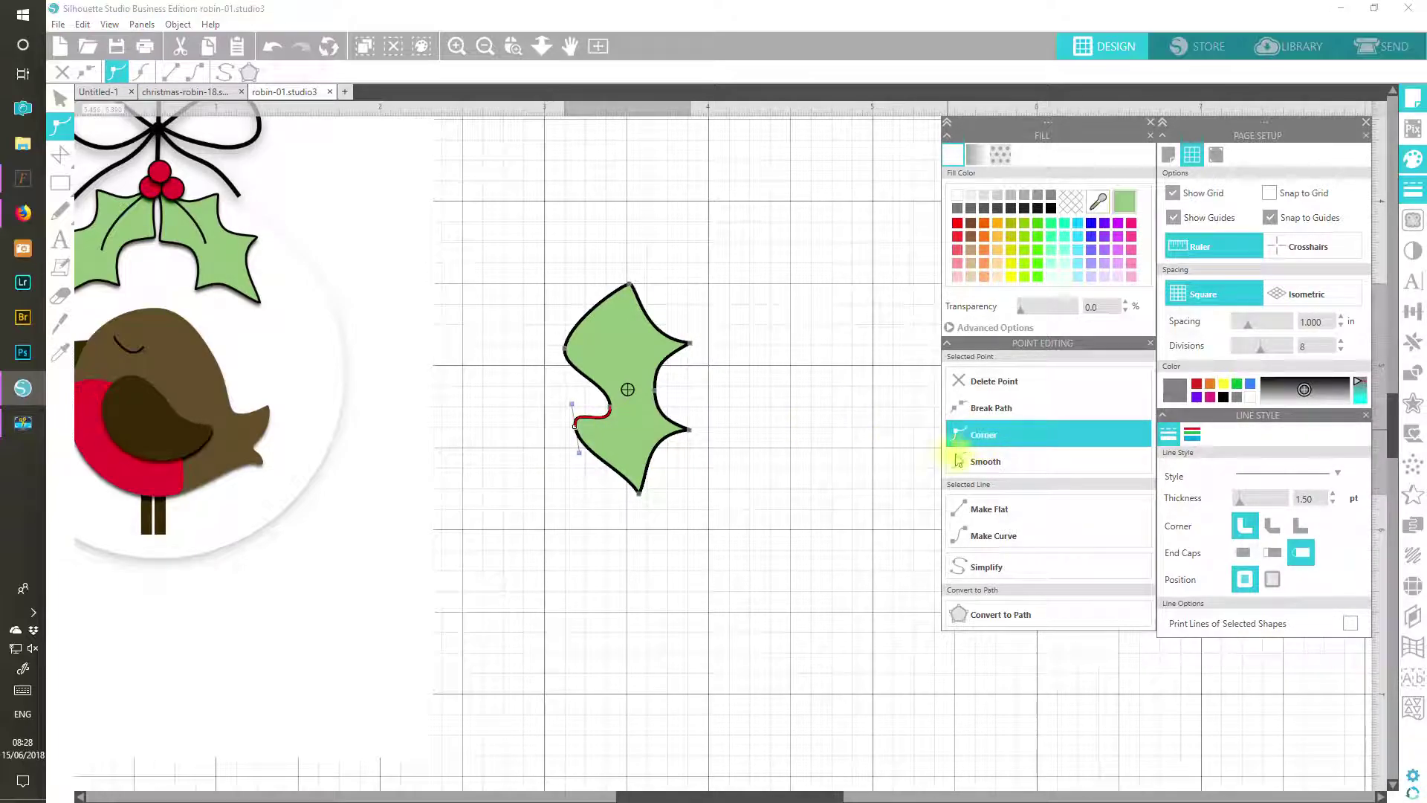
pyautogui.moveTo(584, 458); pyautogui.dragTo(593, 411)
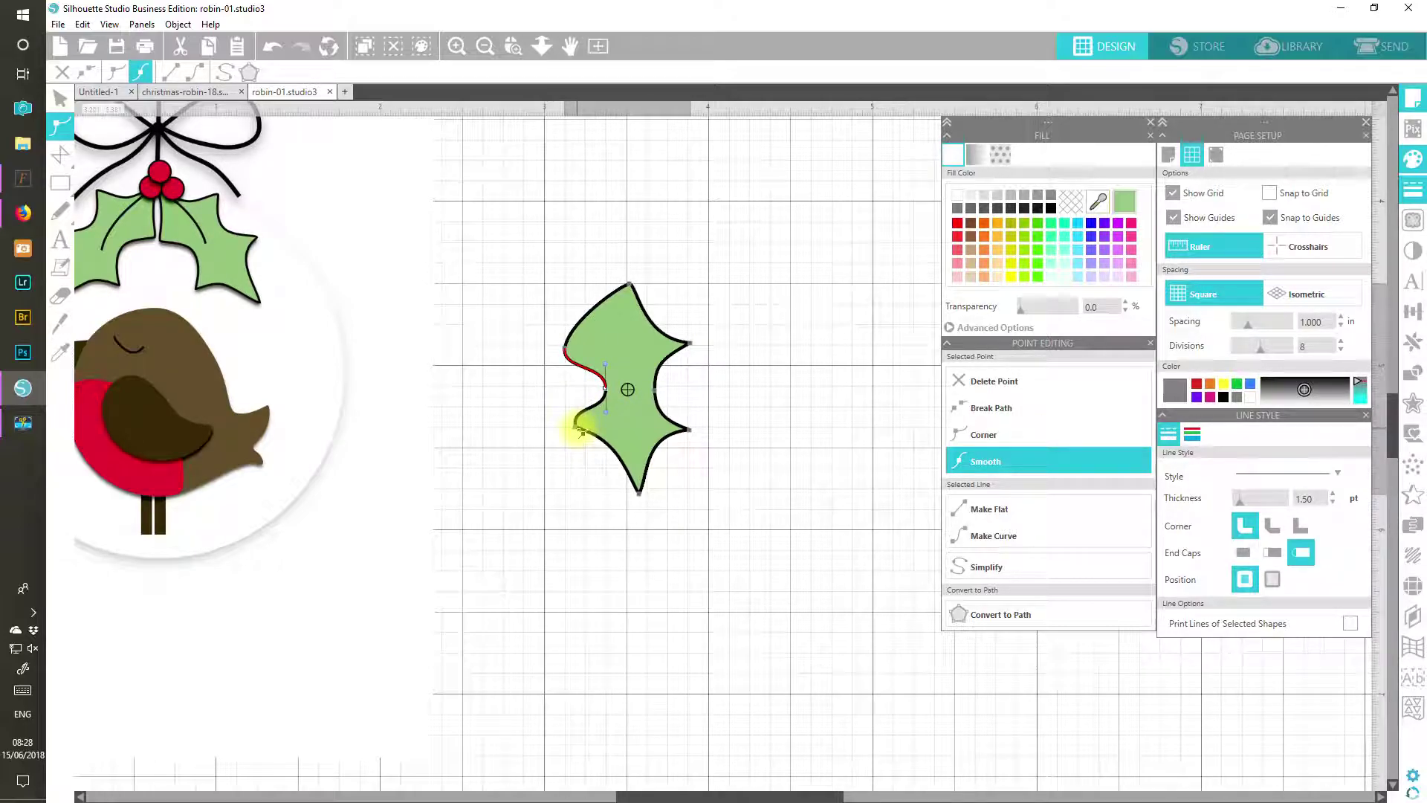
pyautogui.click(578, 426)
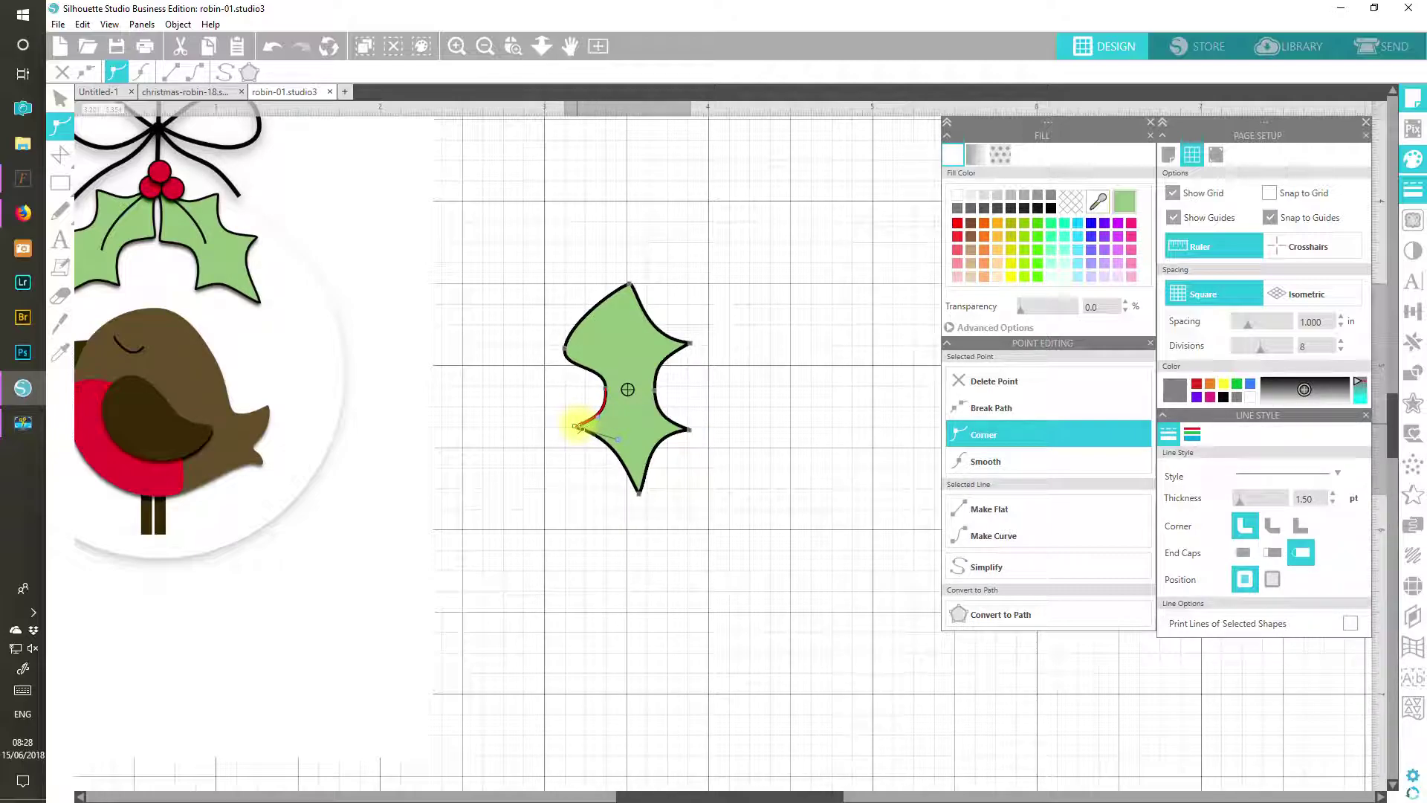
pyautogui.moveTo(578, 428); pyautogui.dragTo(603, 401)
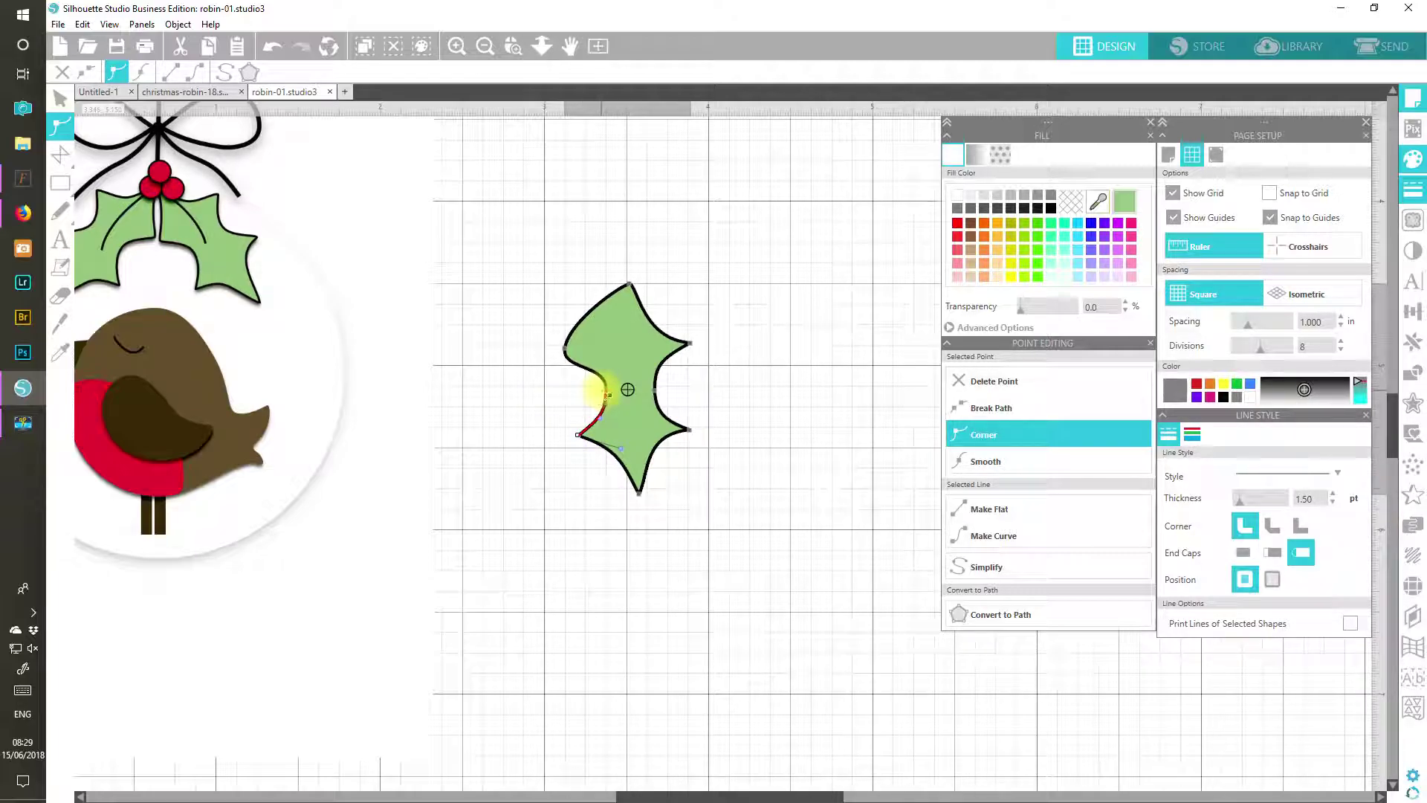
# Step: Make the leaf's upper-left point a corner and pull its handles inward to form the last holly spike
pyautogui.click(604, 394)
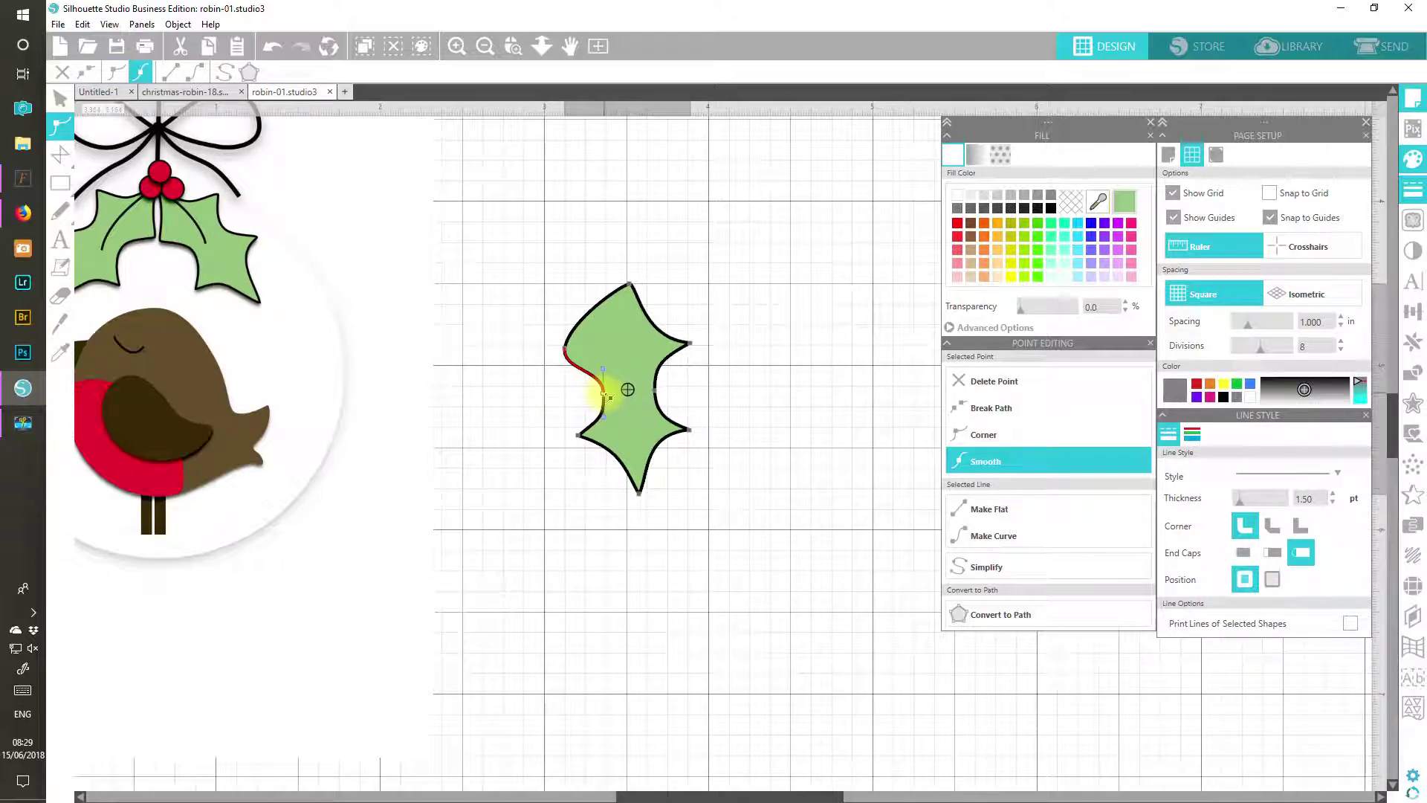
pyautogui.click(571, 356)
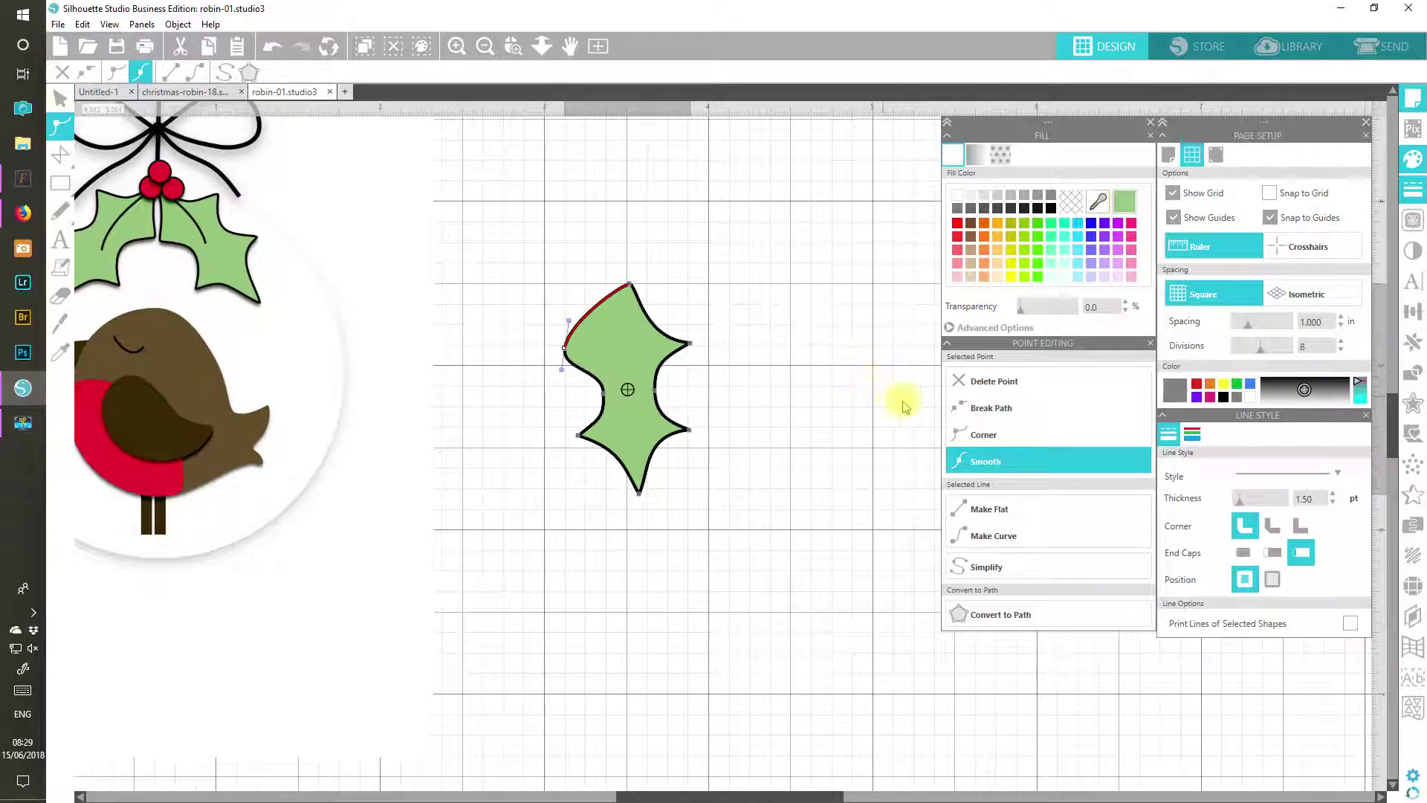
pyautogui.click(978, 441)
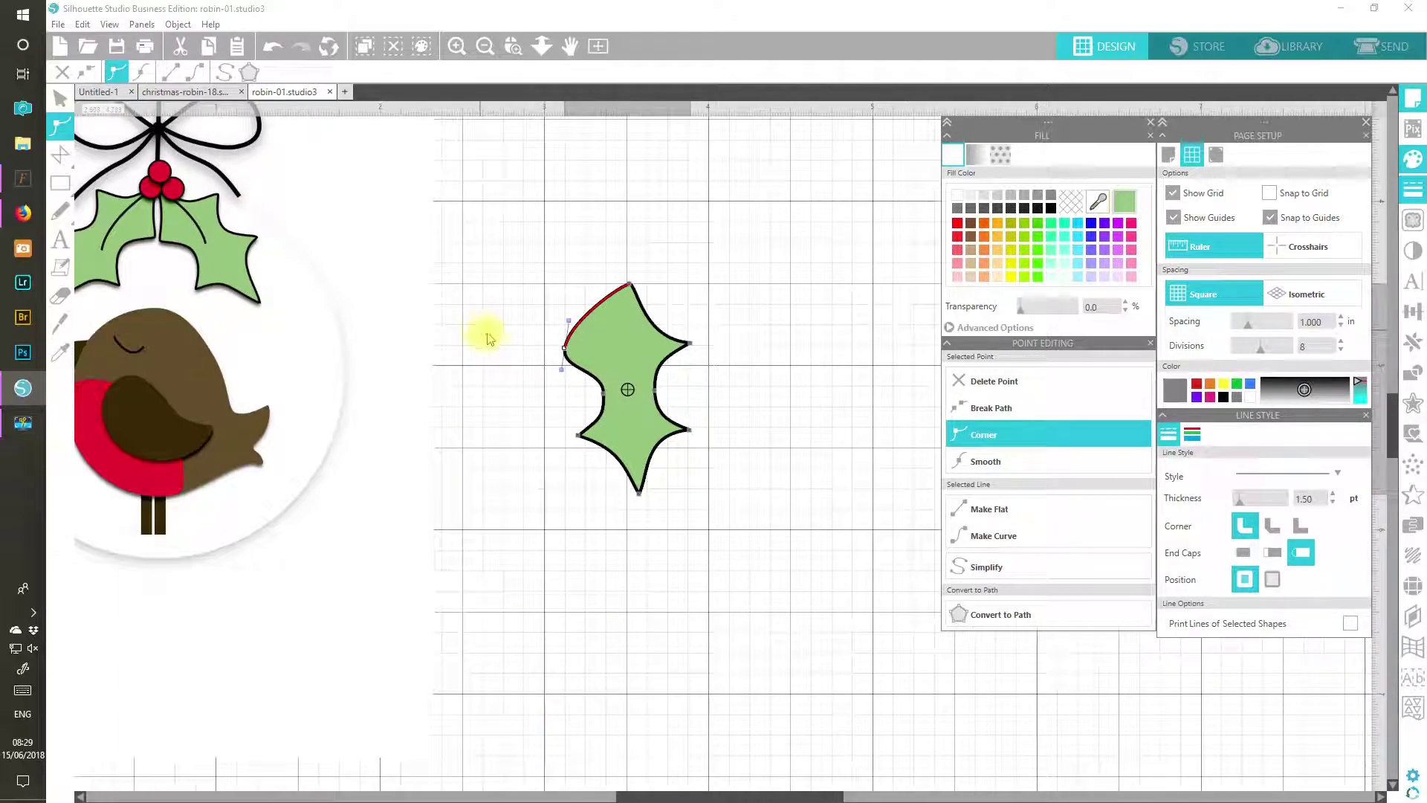
pyautogui.moveTo(561, 369); pyautogui.dragTo(621, 345)
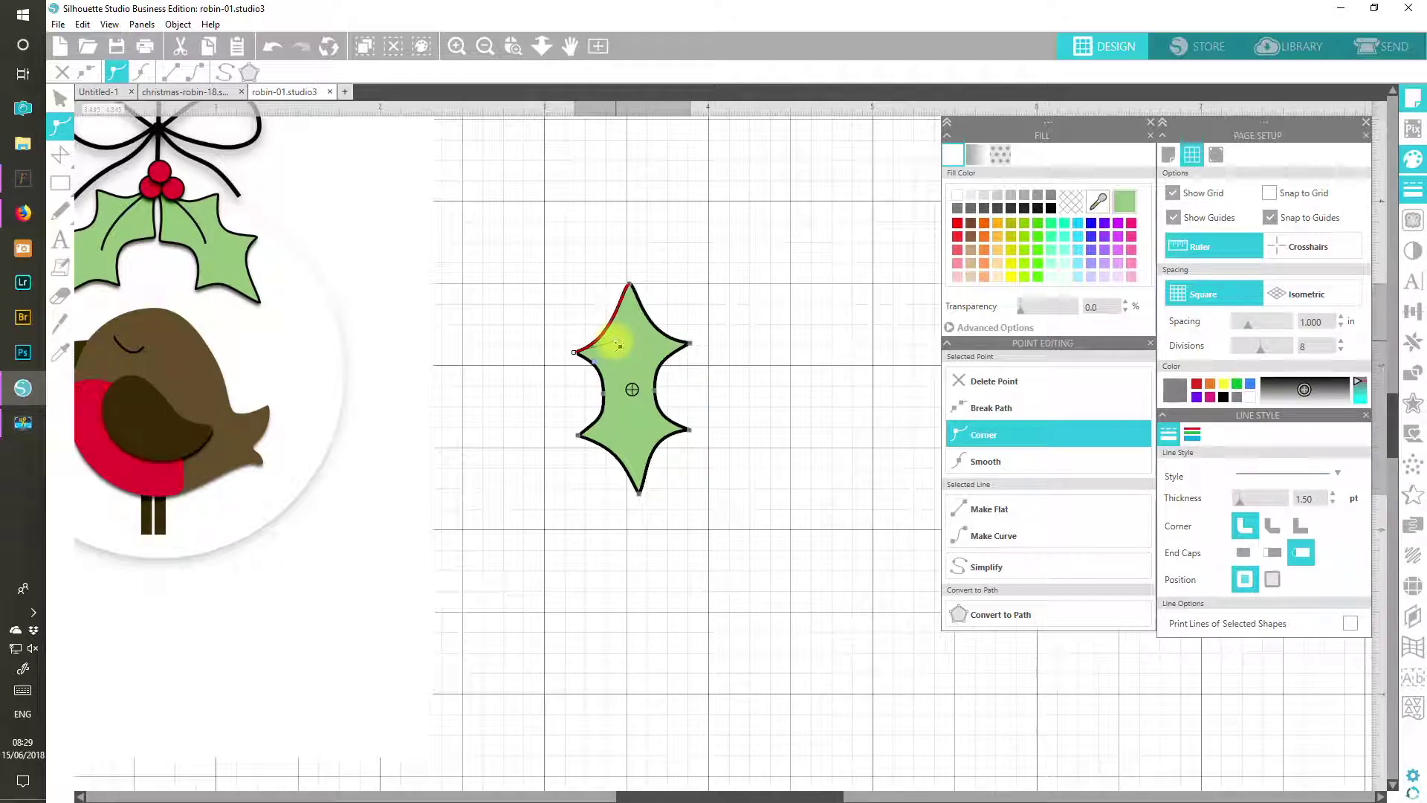
# Step: Refine the upper edge of the leaf's upper-left spike and enlarge the whole leaf to about 0.97 by 1.76 in
pyautogui.moveTo(619, 349)
pyautogui.mouseDown()
pyautogui.moveTo(604, 333)
pyautogui.moveTo(611, 350)
pyautogui.mouseUp()
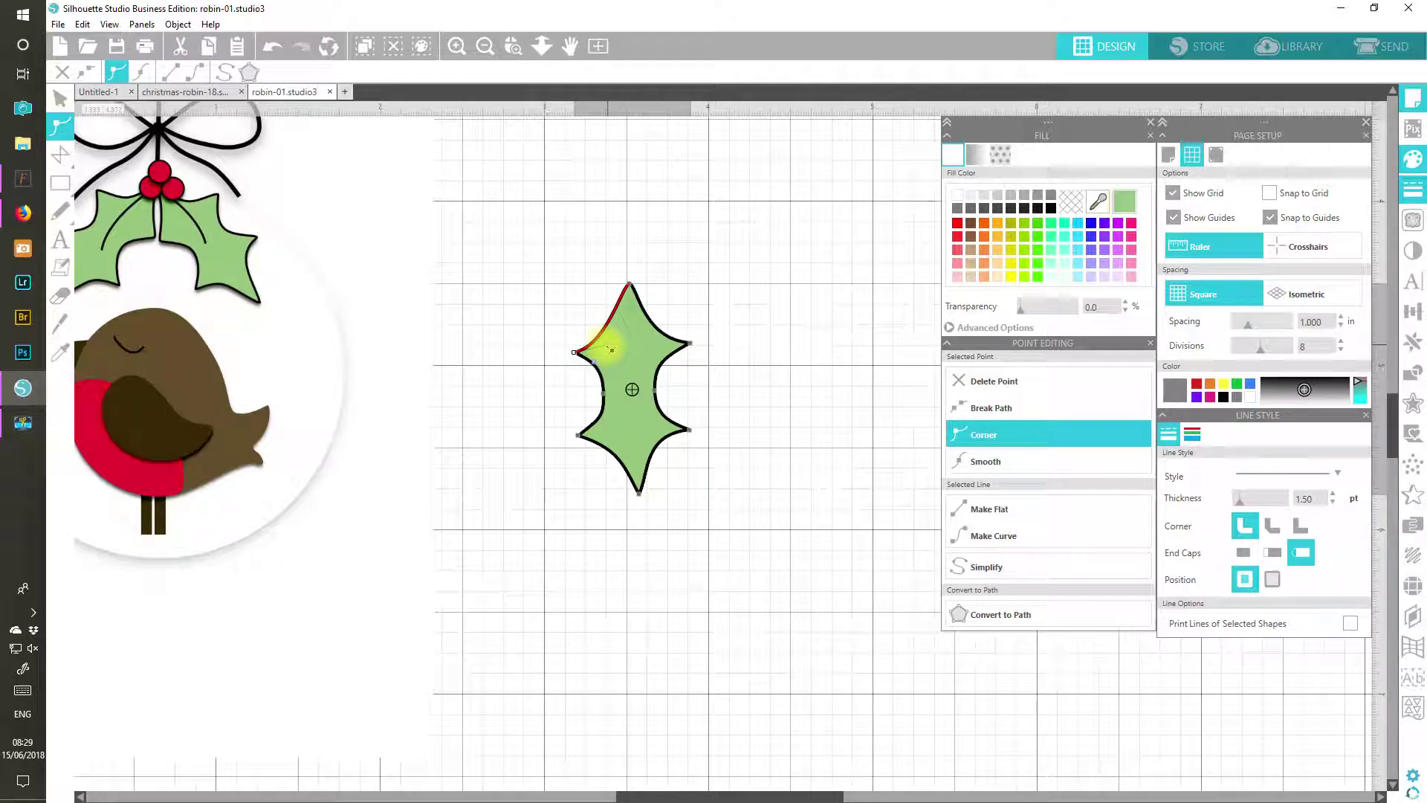
pyautogui.click(726, 510)
pyautogui.click(628, 435)
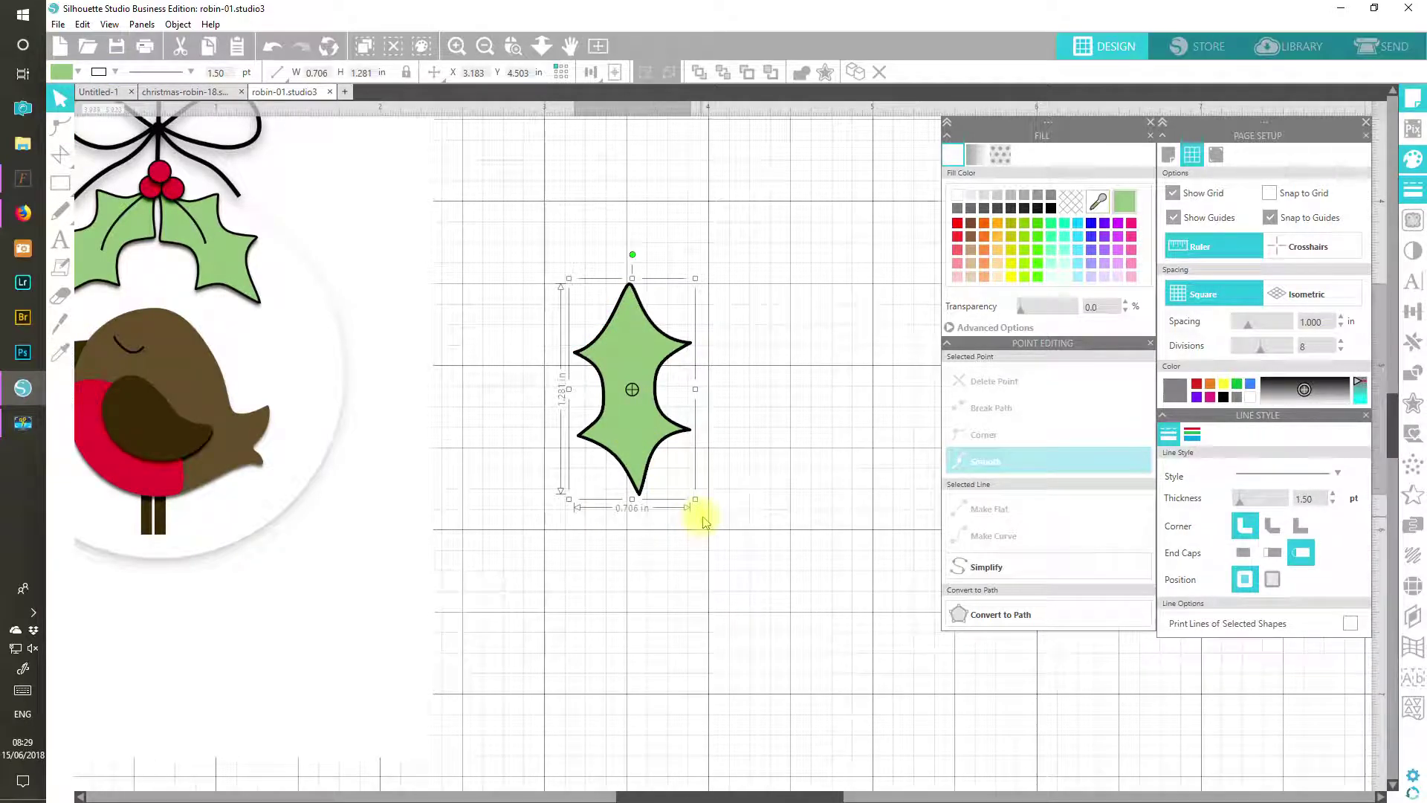
pyautogui.moveTo(694, 500); pyautogui.dragTo(730, 583)
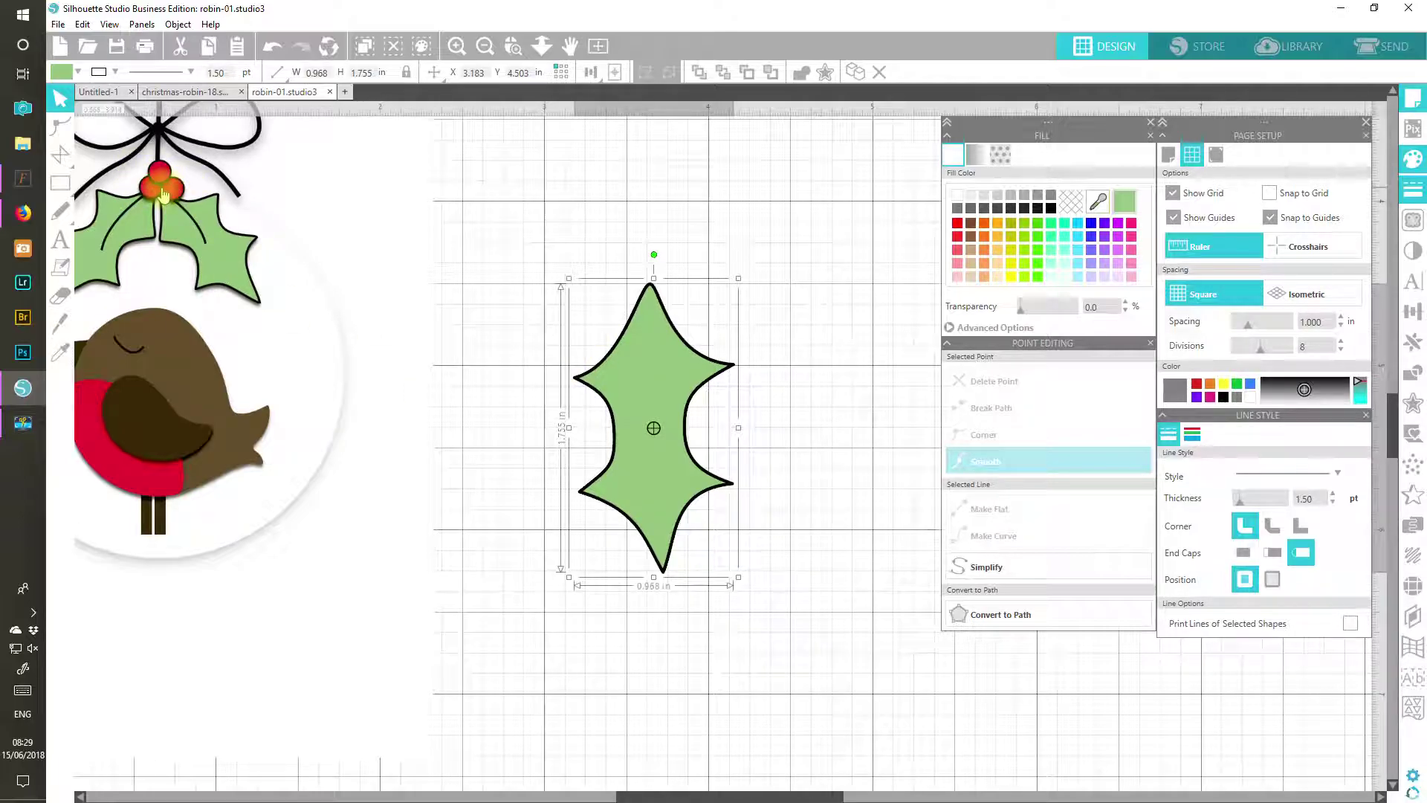
pyautogui.click(862, 487)
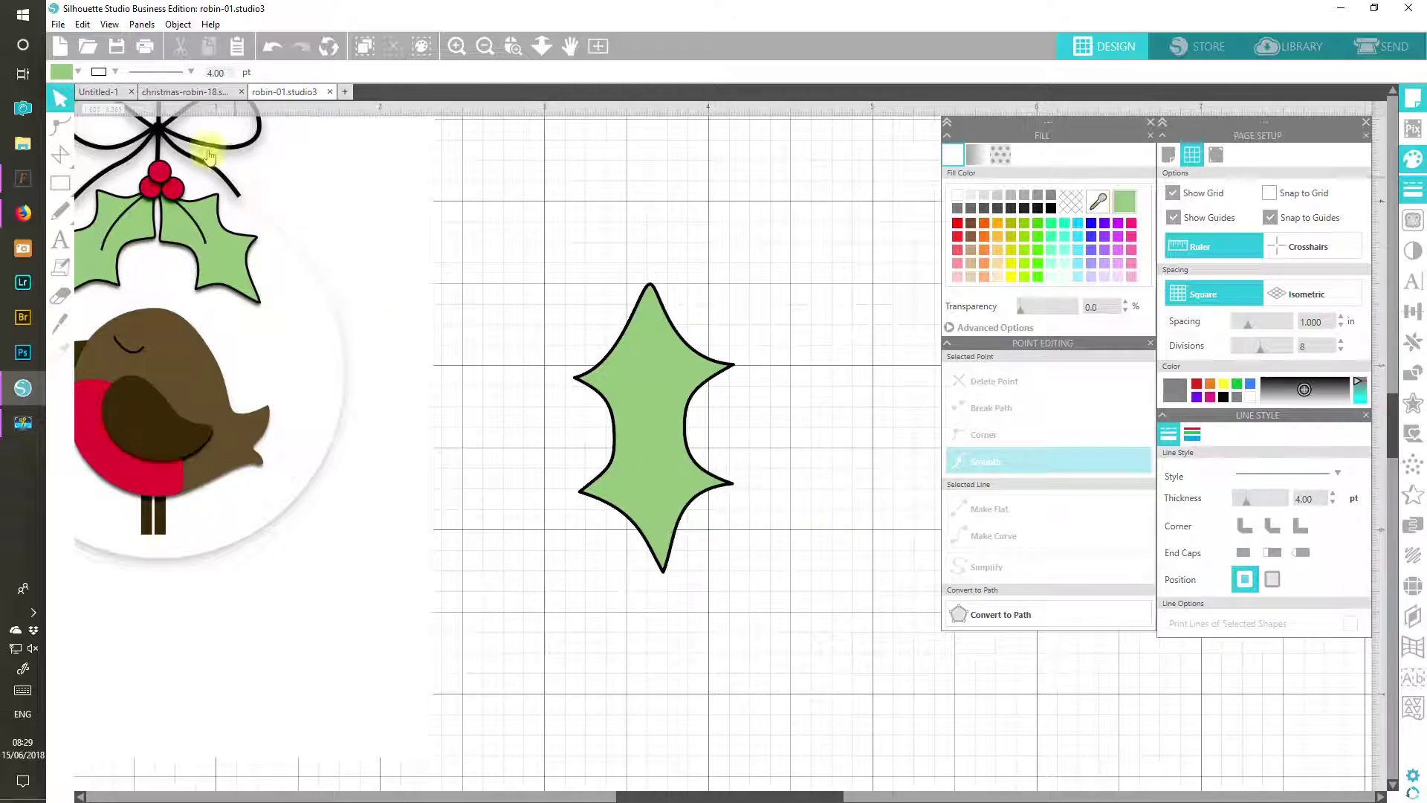
# Step: Draw a vertical vein line about 0.68 in long down from the leaf's upper tip and set its thickness to 1.5 pt
pyautogui.moveTo(57, 153)
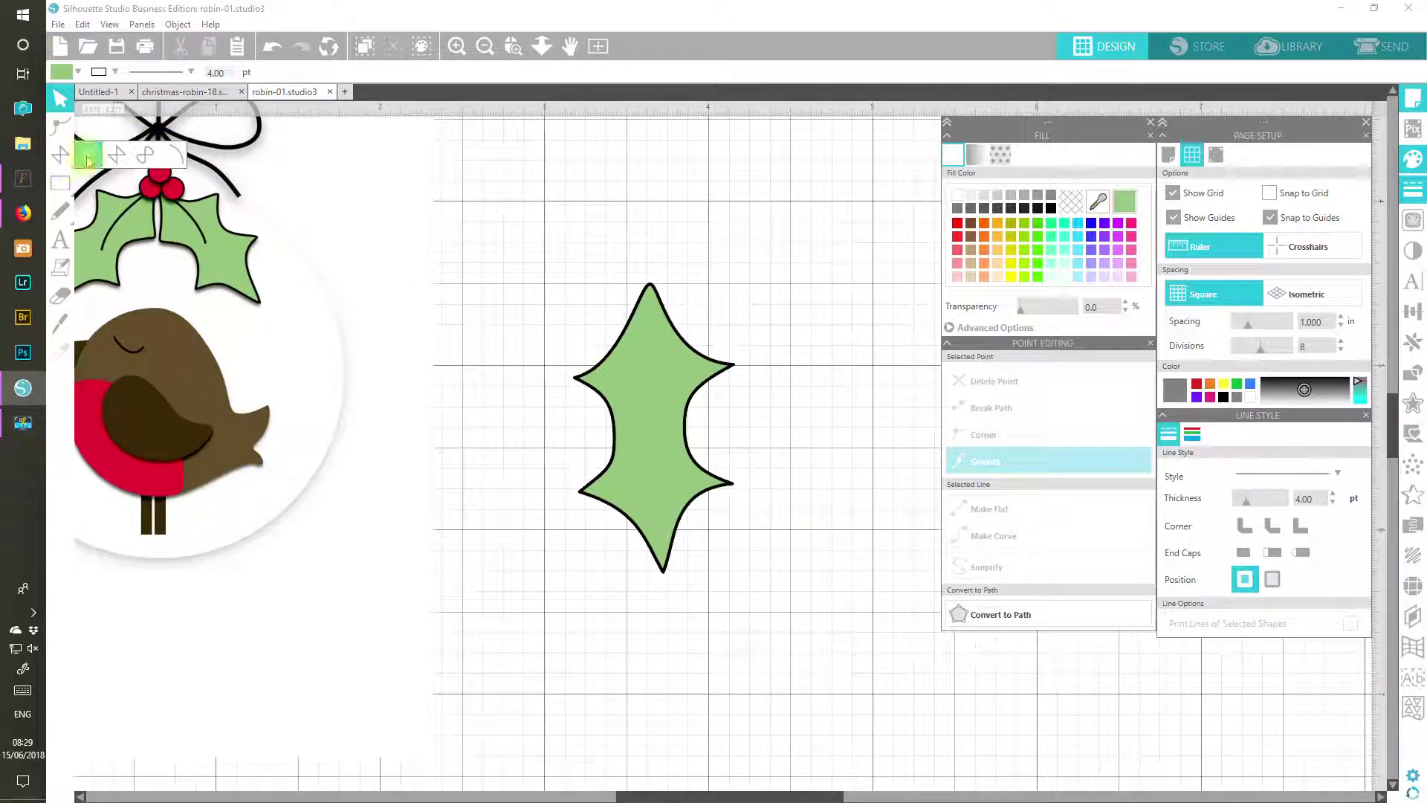
pyautogui.click(88, 161)
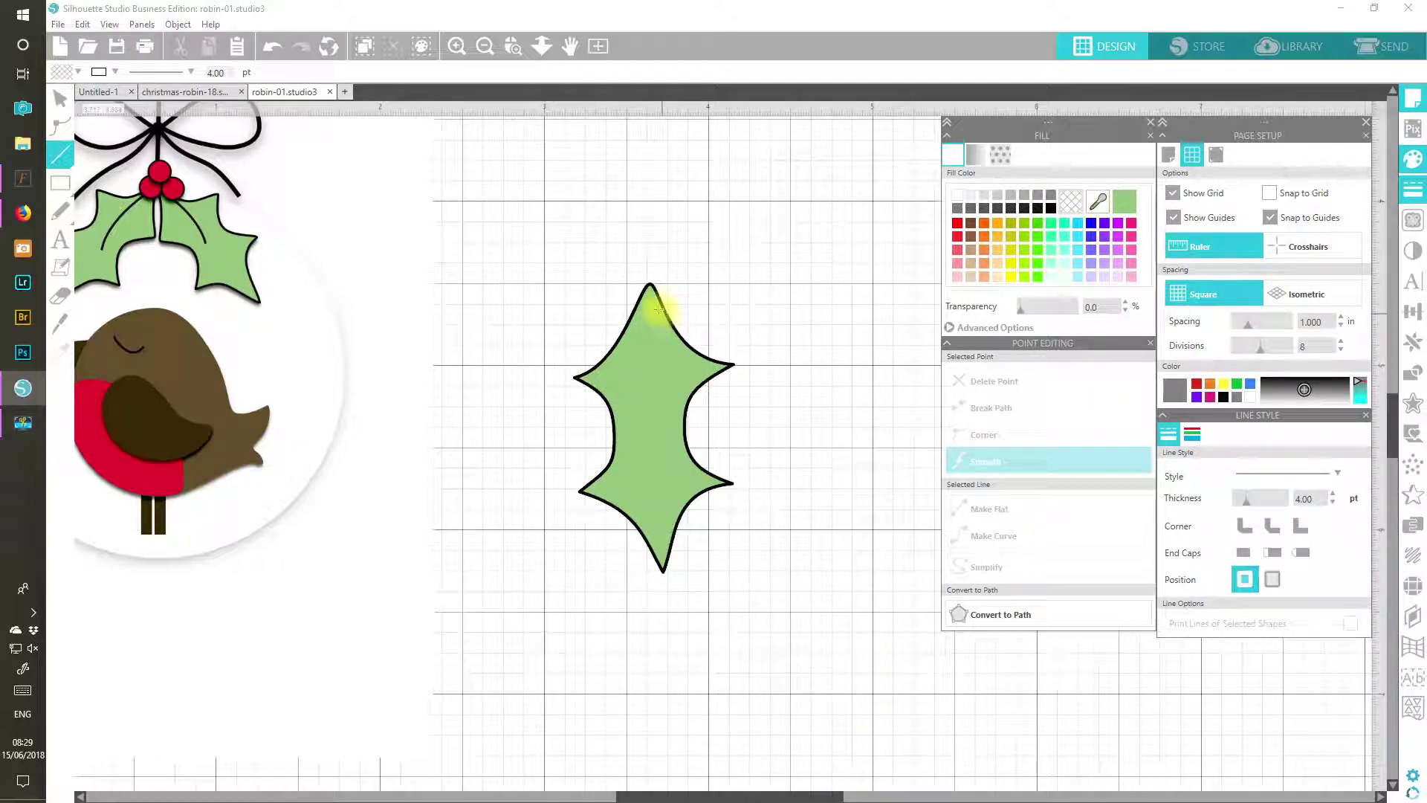
pyautogui.moveTo(650, 285); pyautogui.dragTo(650, 396)
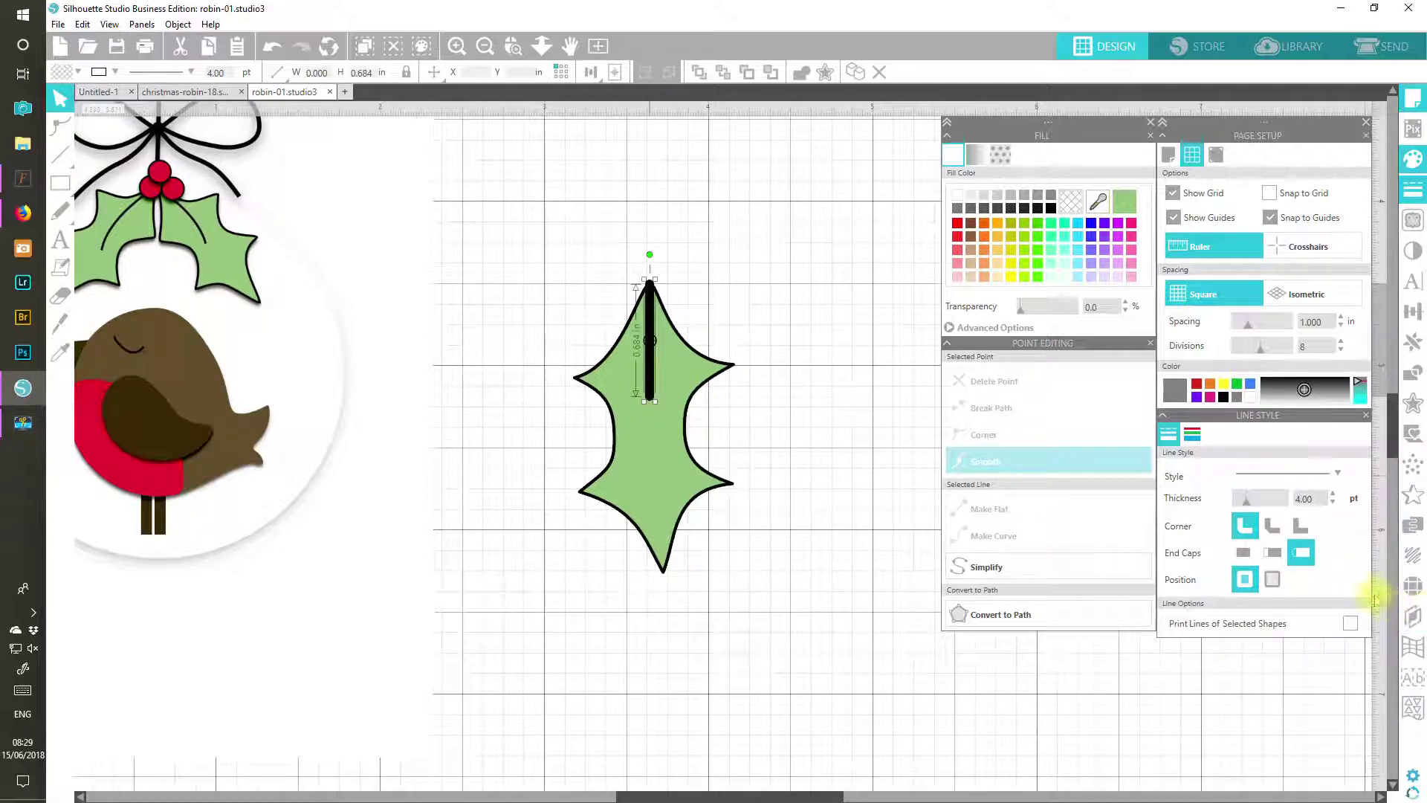
pyautogui.click(1333, 504)
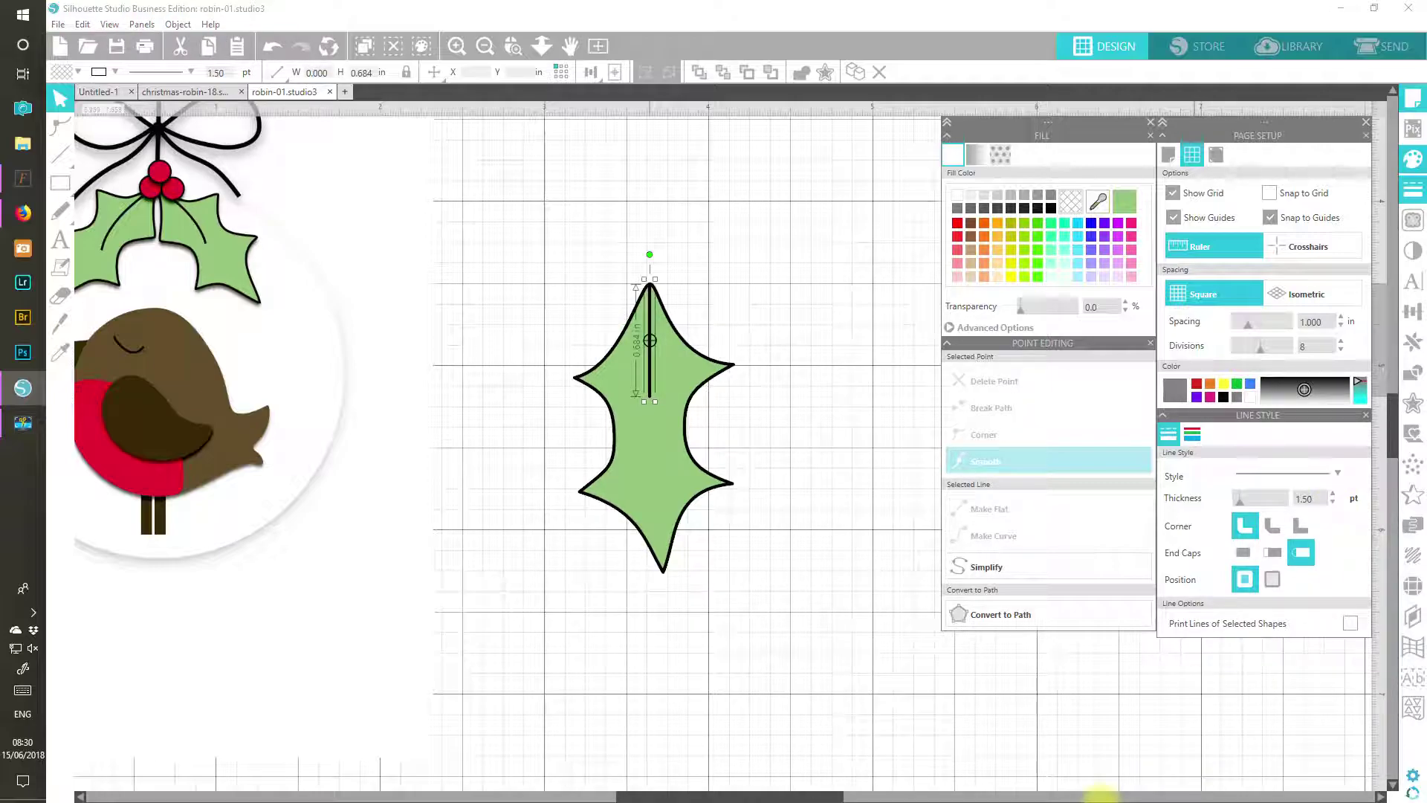
# Step: Point-edit the vein line and pull its curve handle to bow it gently toward the leaf's left side
pyautogui.doubleClick(651, 372)
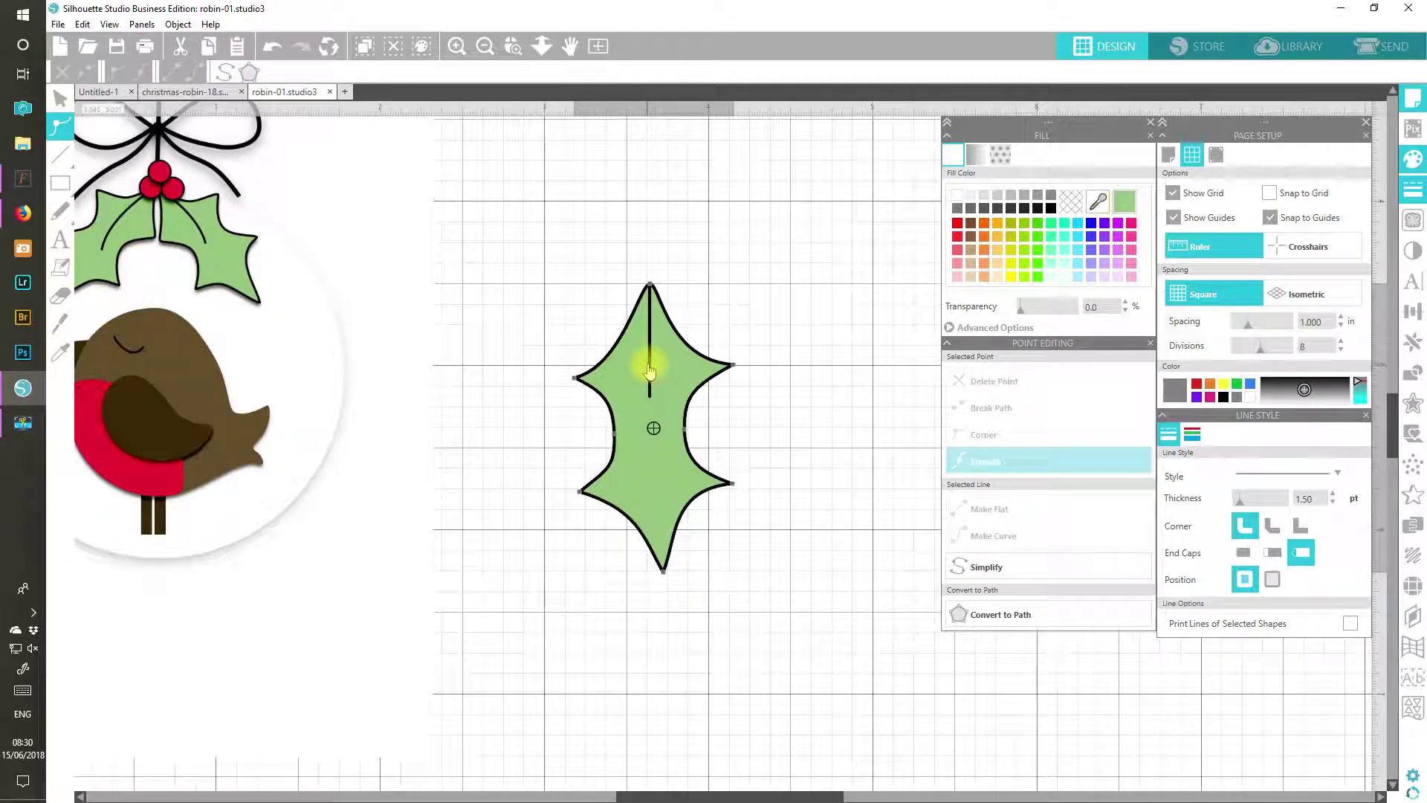
pyautogui.doubleClick(649, 370)
pyautogui.doubleClick(650, 370)
pyautogui.doubleClick(650, 370)
pyautogui.doubleClick(651, 373)
pyautogui.doubleClick(652, 377)
pyautogui.doubleClick(652, 377)
pyautogui.doubleClick(650, 392)
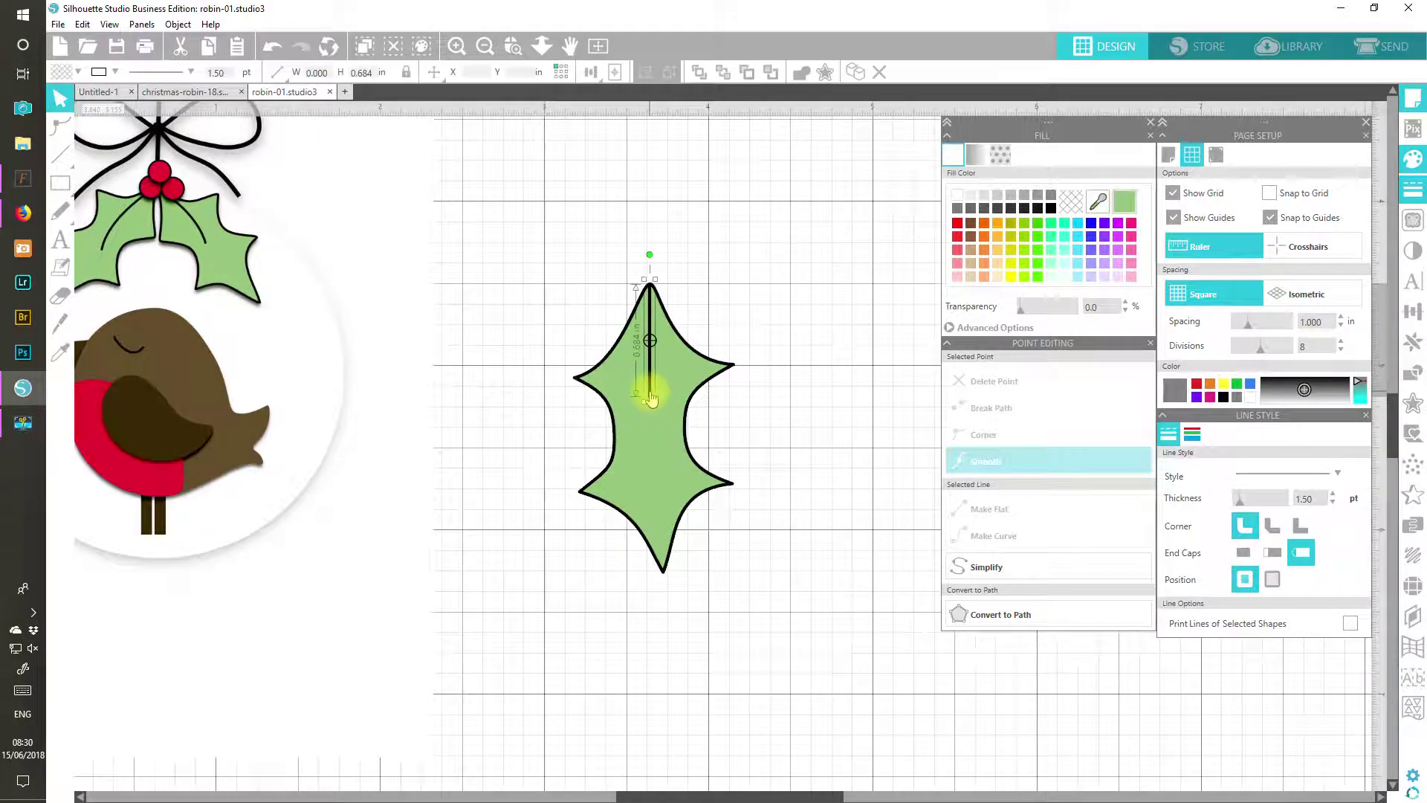
pyautogui.click(652, 288)
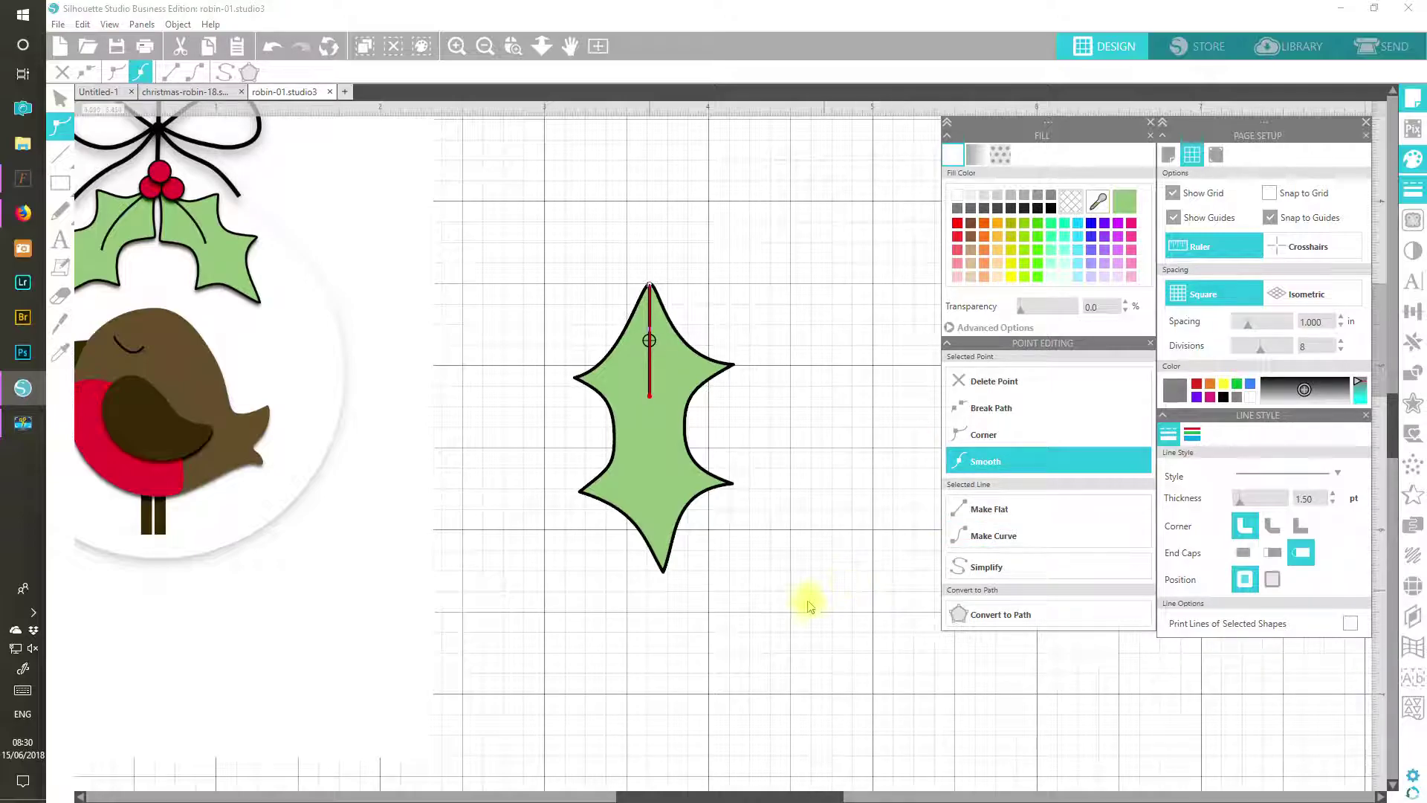
pyautogui.click(650, 399)
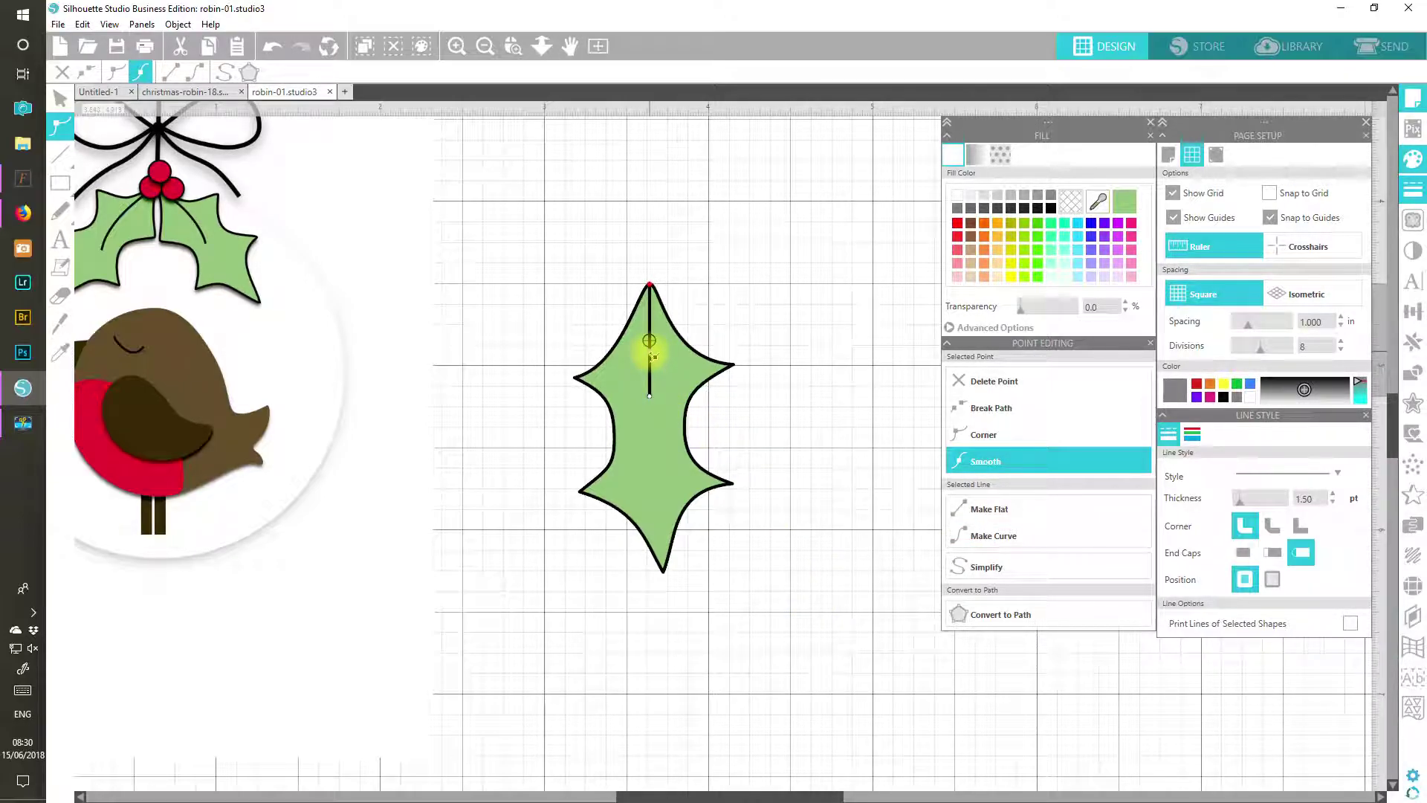
pyautogui.moveTo(643, 355); pyautogui.dragTo(638, 361)
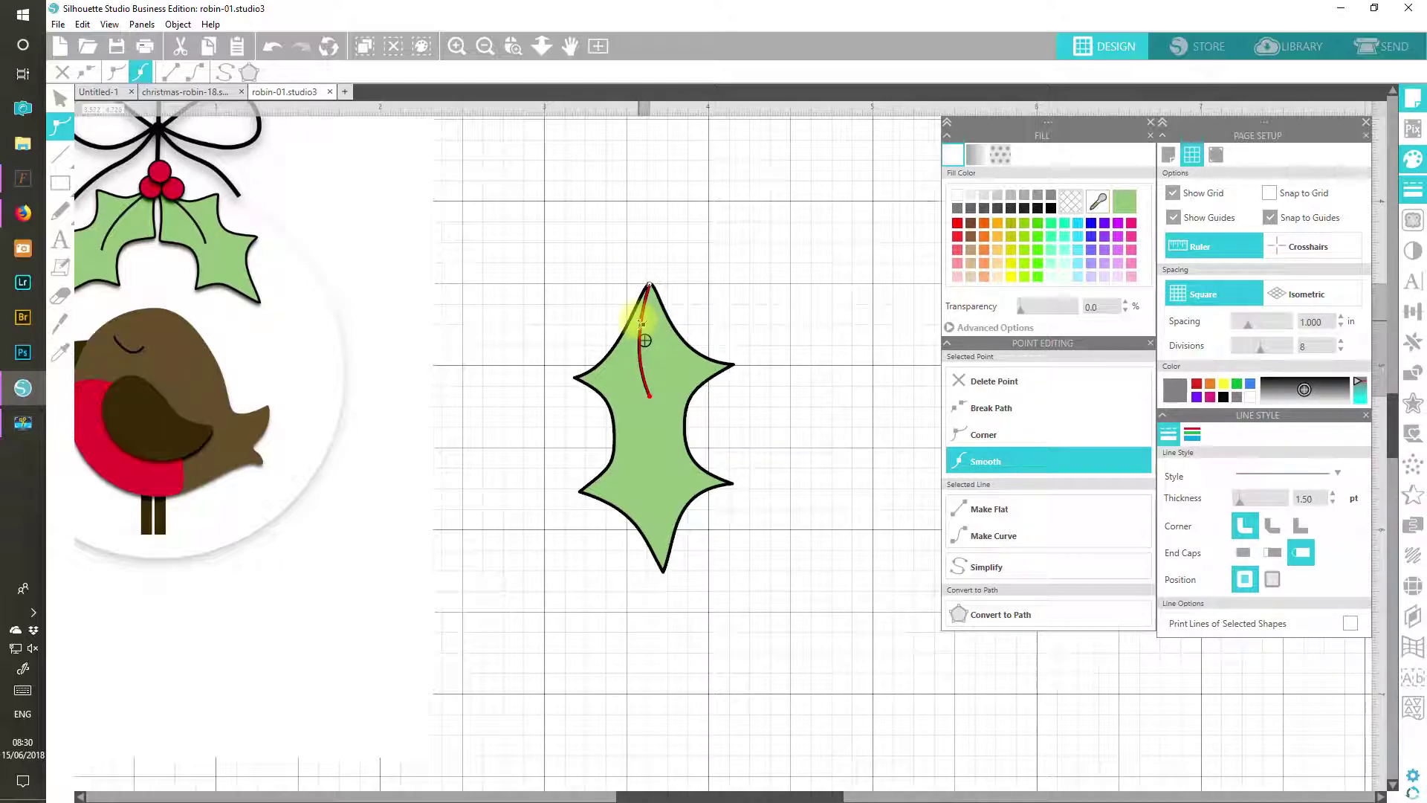
# Step: Shift the vein's lower end slightly right and adjust its upper handle to smooth the curve
pyautogui.moveTo(657, 402)
pyautogui.mouseDown()
pyautogui.moveTo(670, 405)
pyautogui.moveTo(660, 401)
pyautogui.mouseUp()
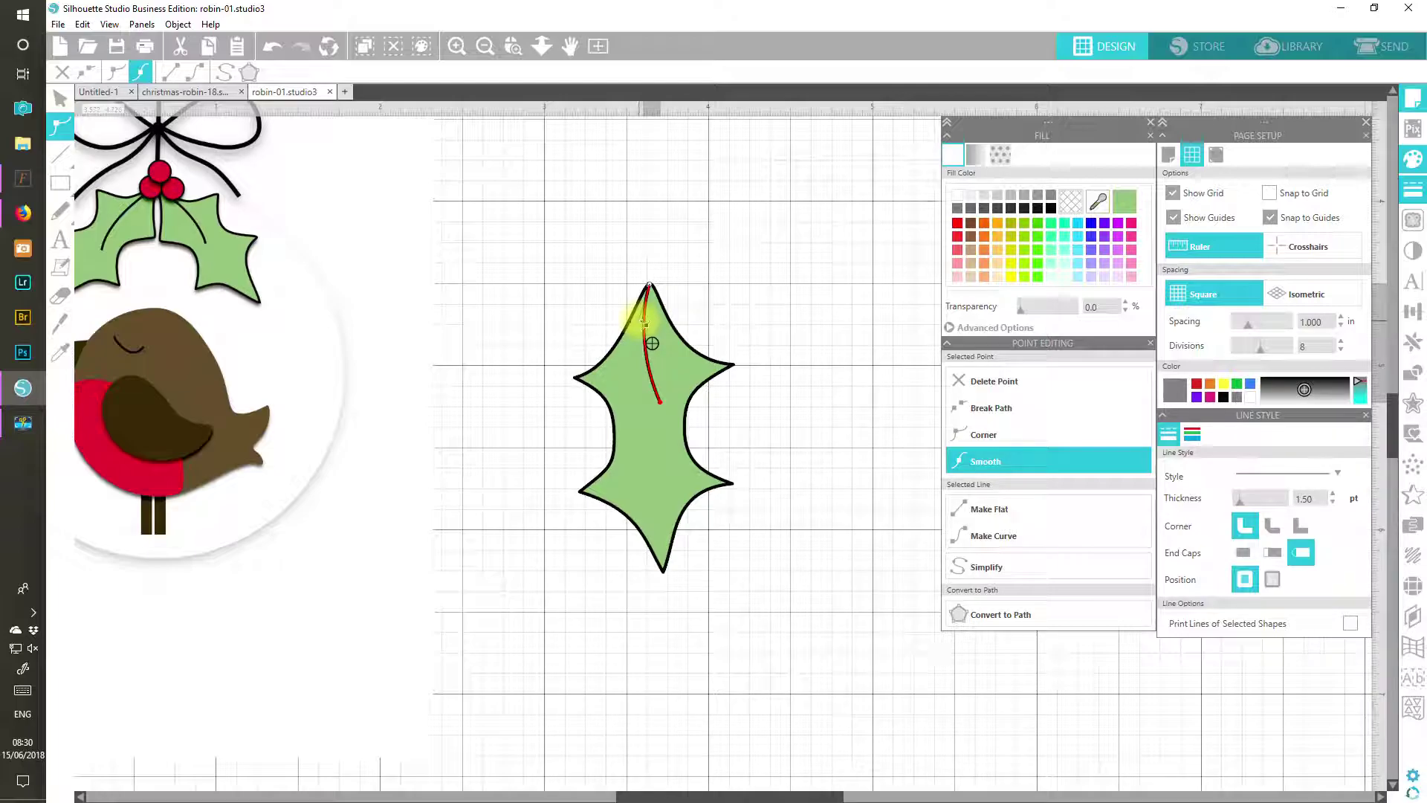
pyautogui.moveTo(648, 316); pyautogui.dragTo(650, 308)
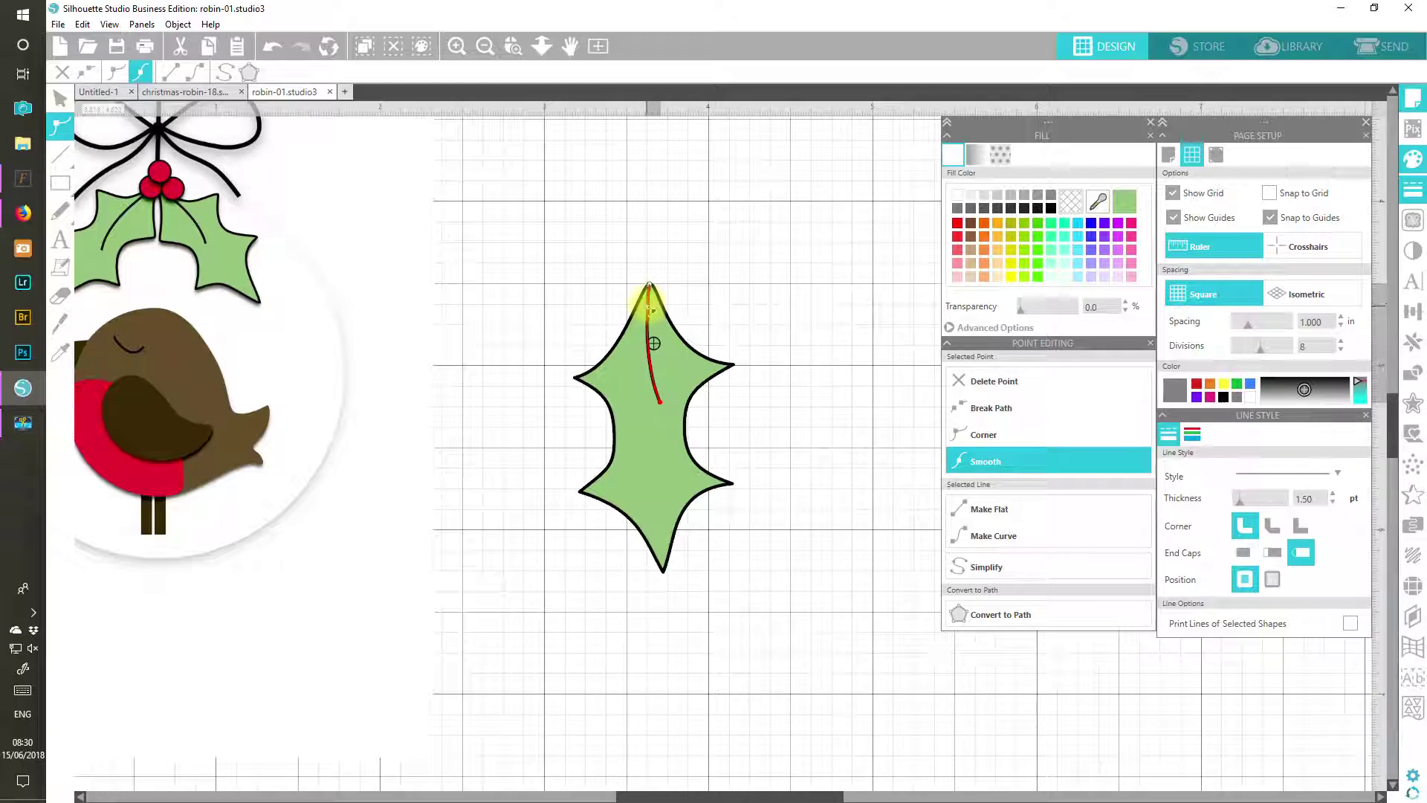
pyautogui.click(510, 238)
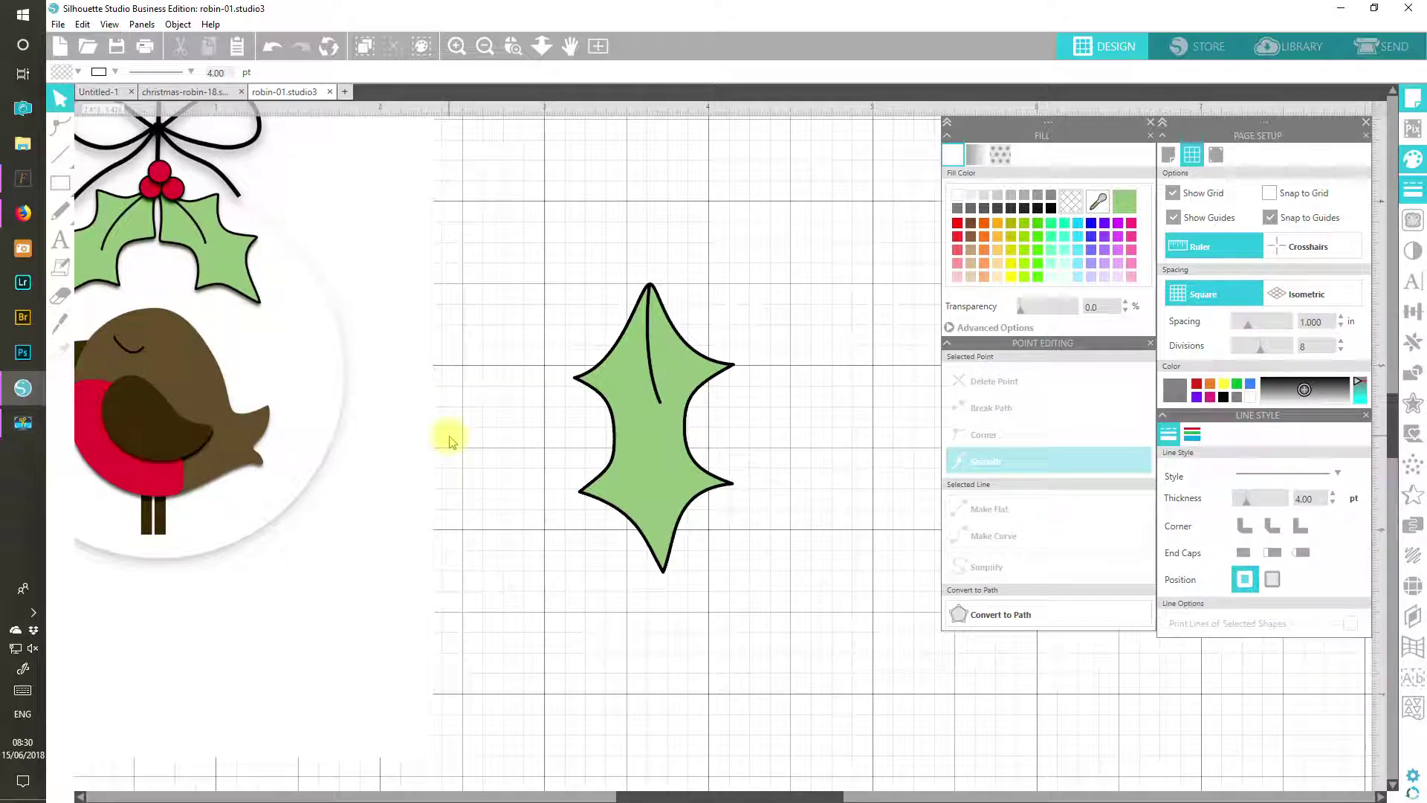
# Step: Duplicate the leaf together with its vein and place the copy just right of the original
pyautogui.moveTo(538, 238); pyautogui.dragTo(715, 383)
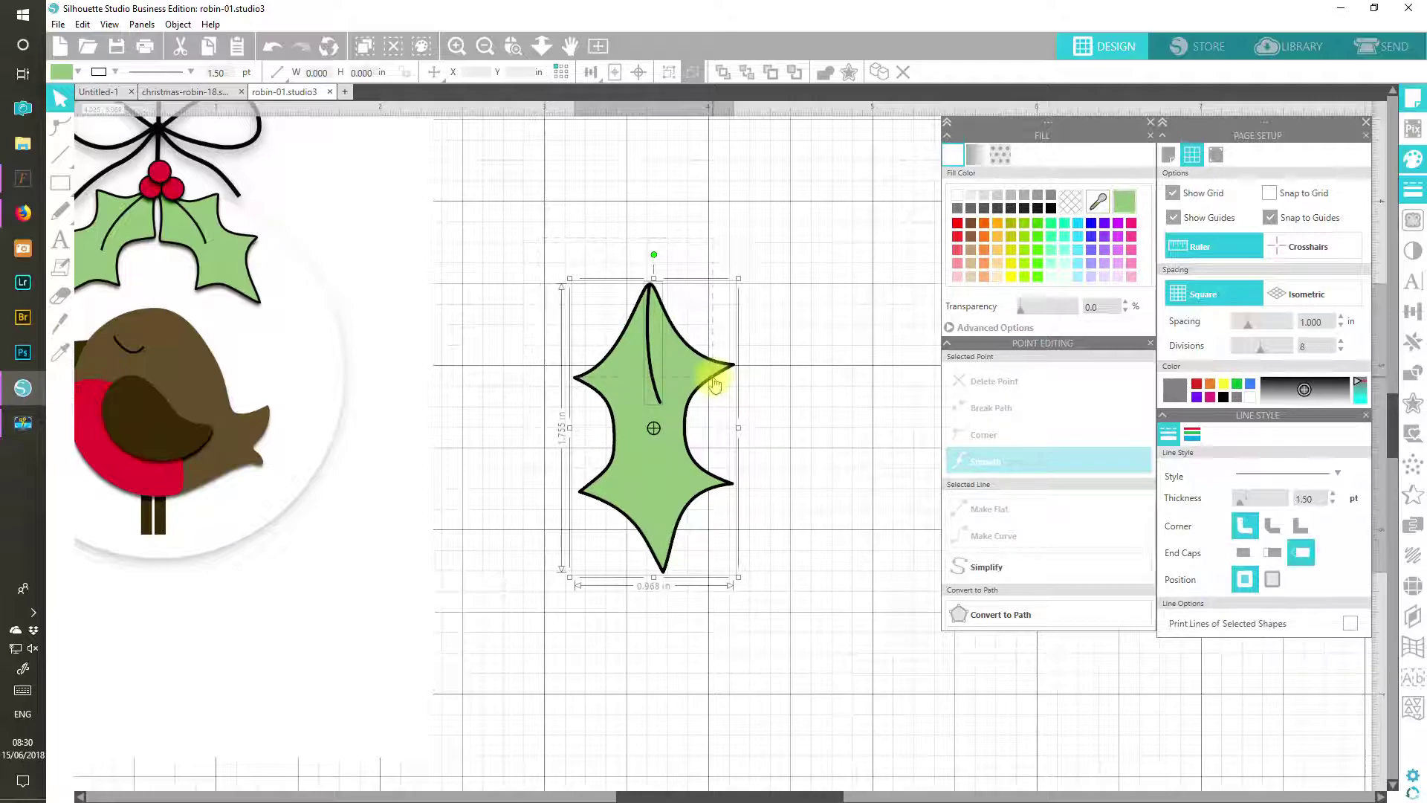
pyautogui.click(878, 72)
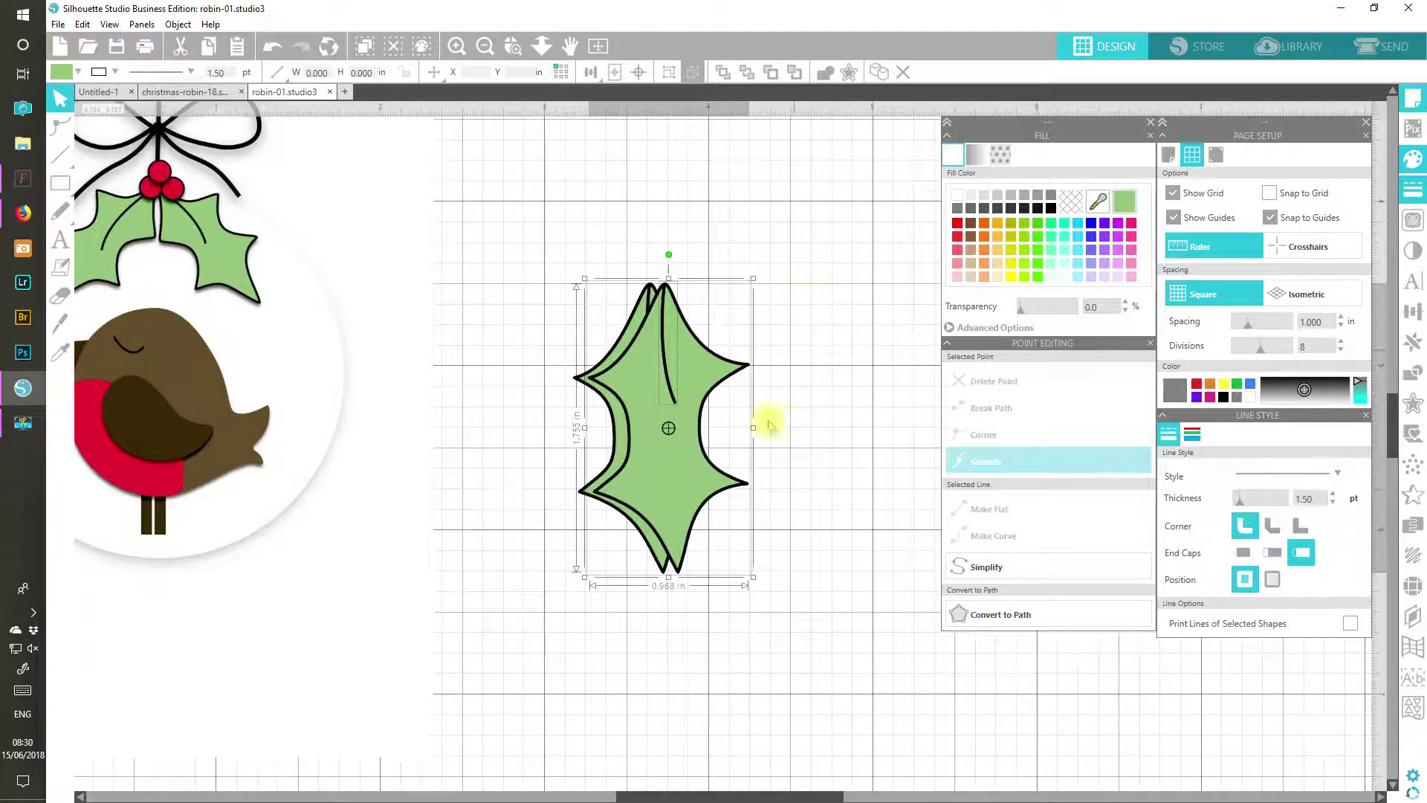
pyautogui.moveTo(653, 493); pyautogui.dragTo(819, 484)
pyautogui.click(753, 197)
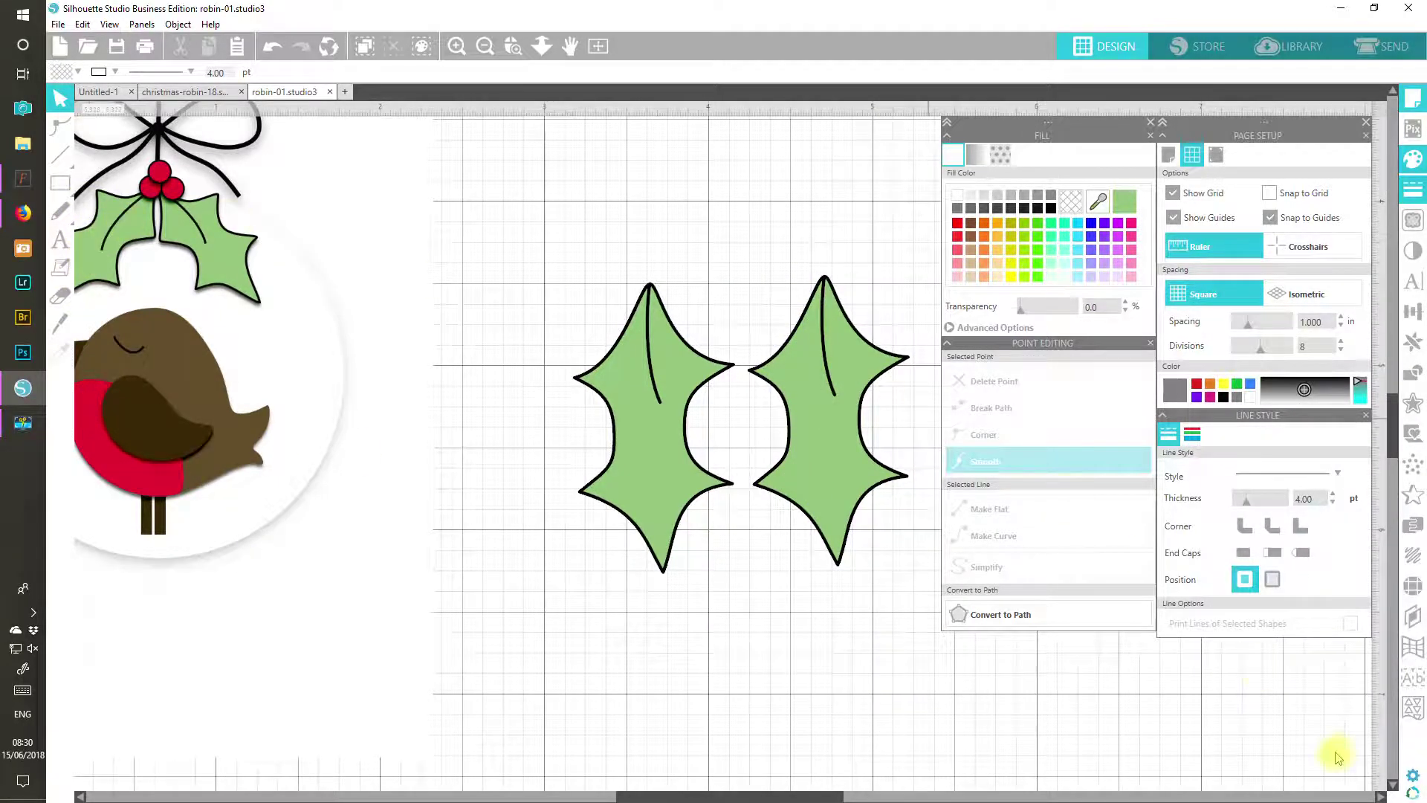
# Step: Flip the copied leaf's vein horizontally and realign its upper end with the leaf tip
pyautogui.click(824, 325)
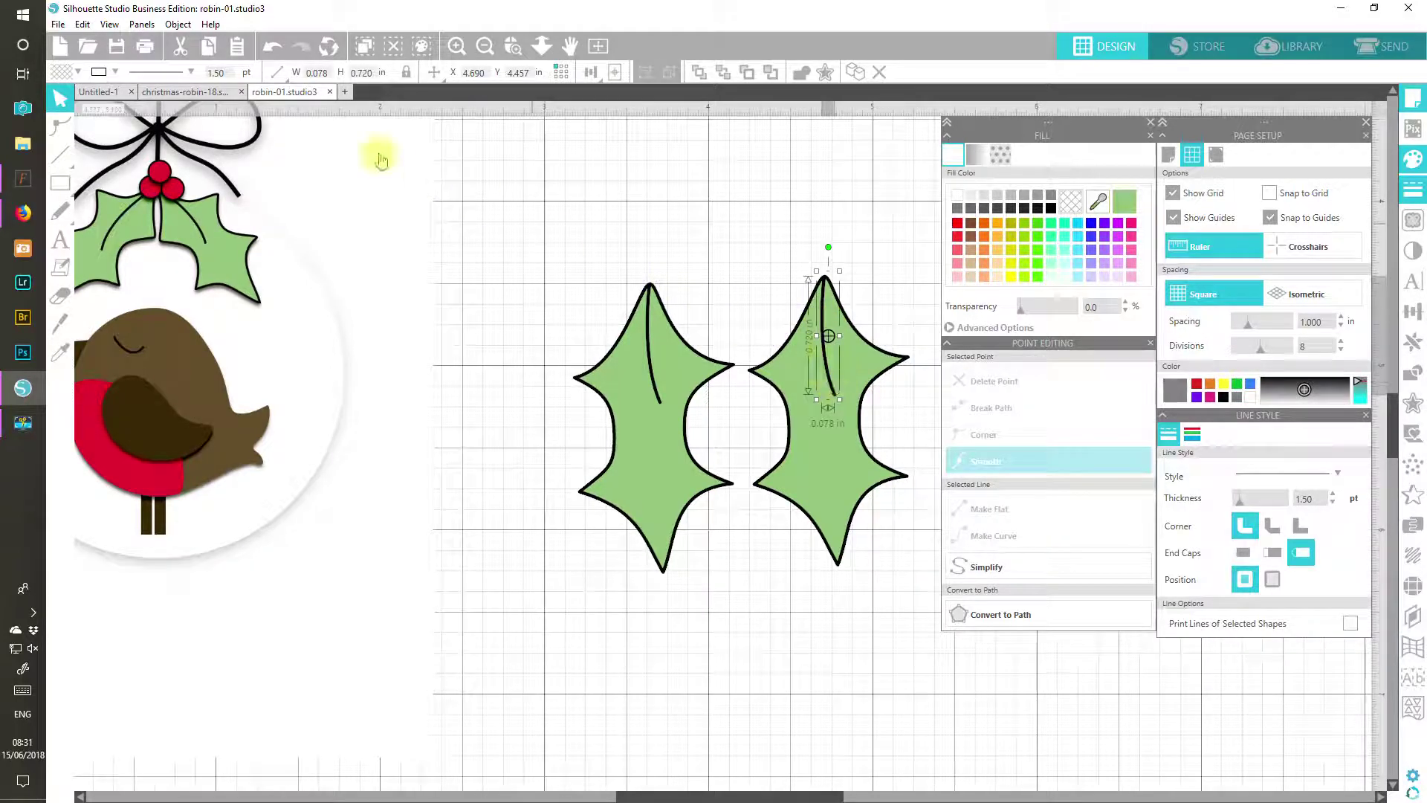
pyautogui.click(178, 23)
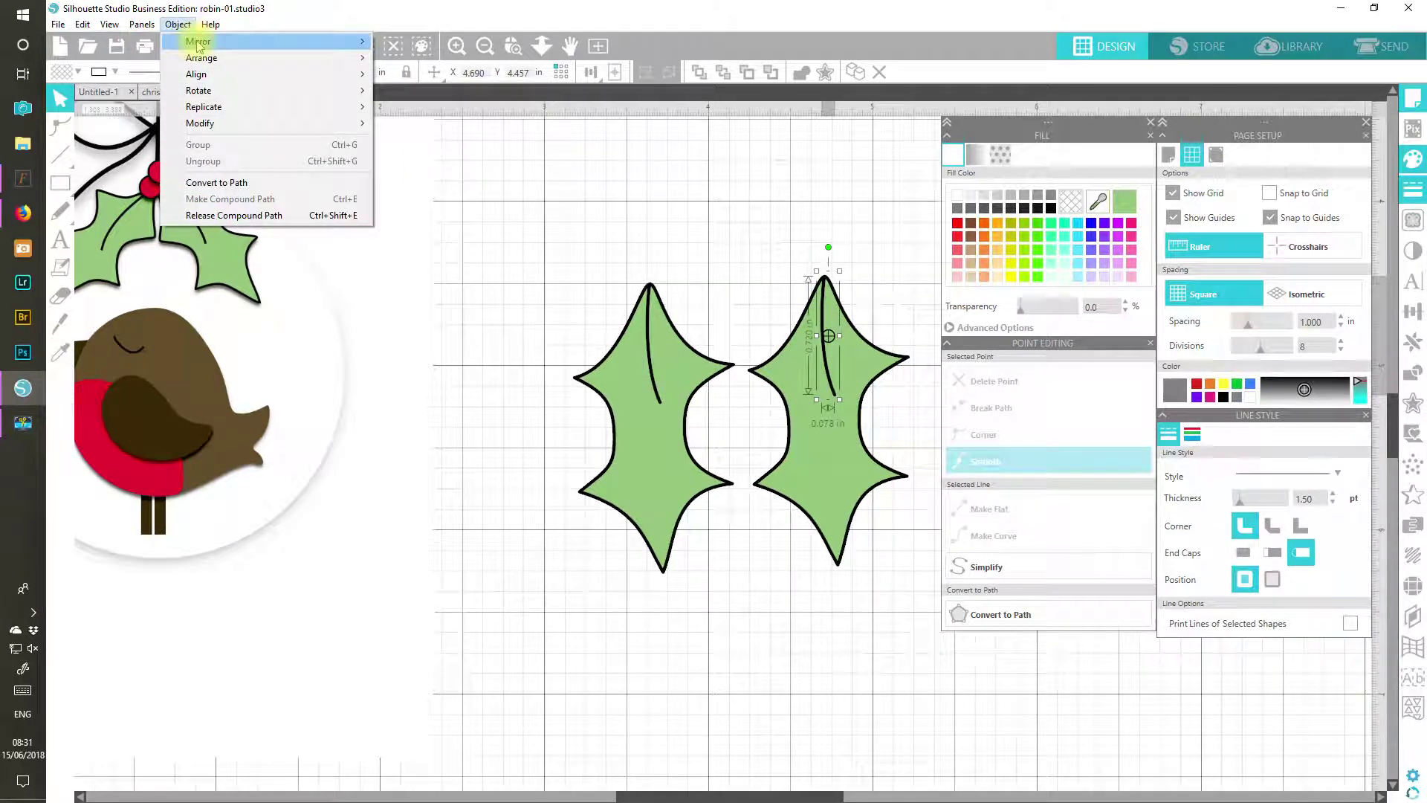
pyautogui.moveTo(199, 43)
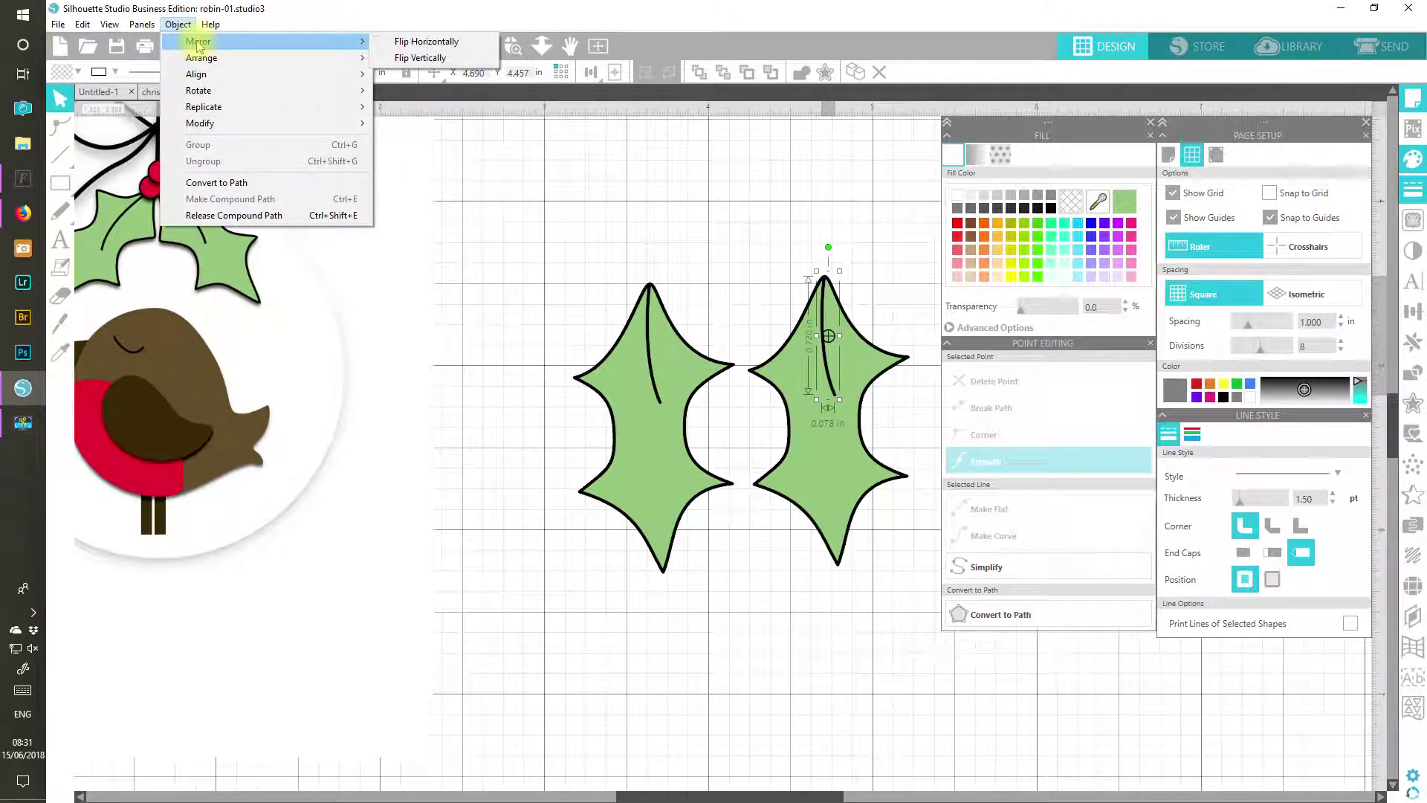
pyautogui.click(435, 43)
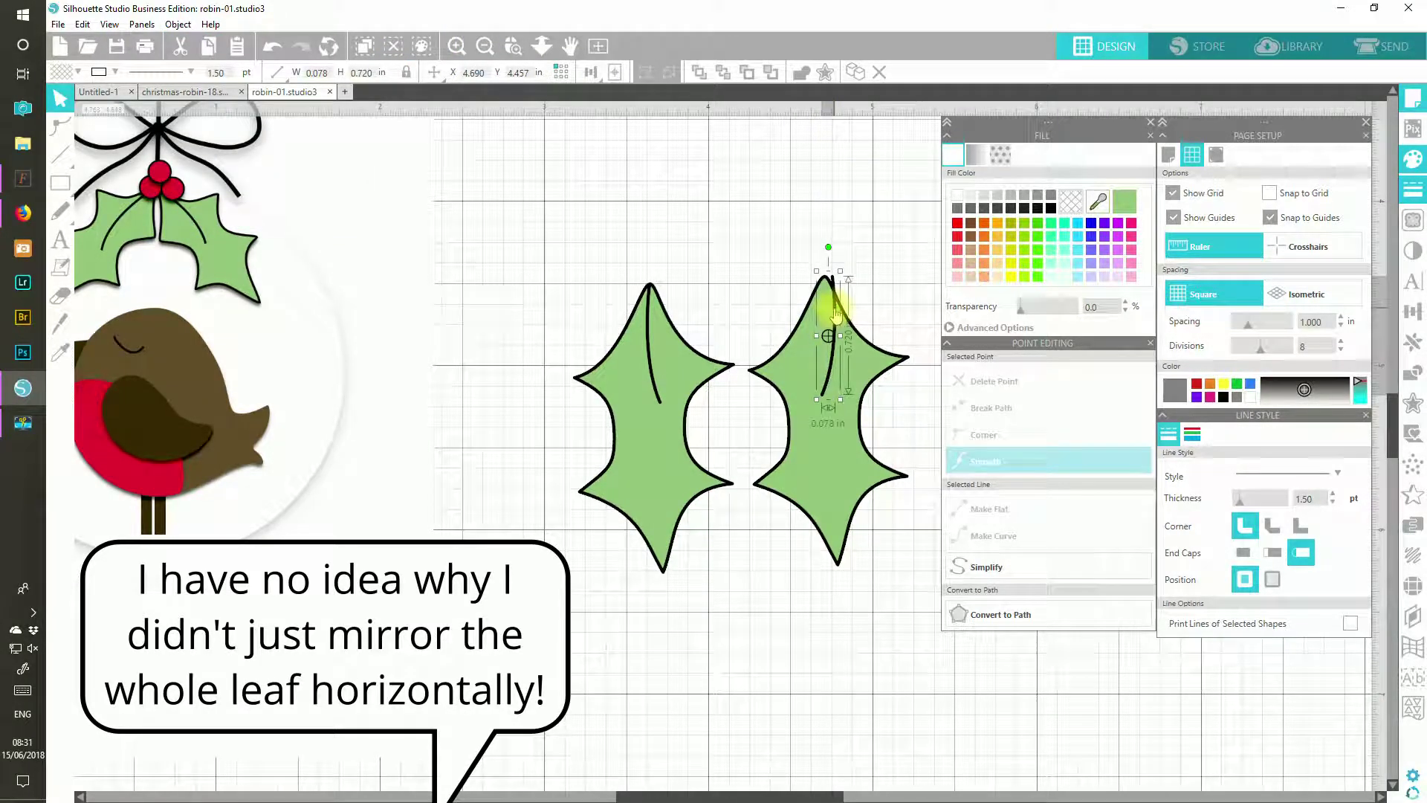
pyautogui.moveTo(836, 314); pyautogui.dragTo(828, 318)
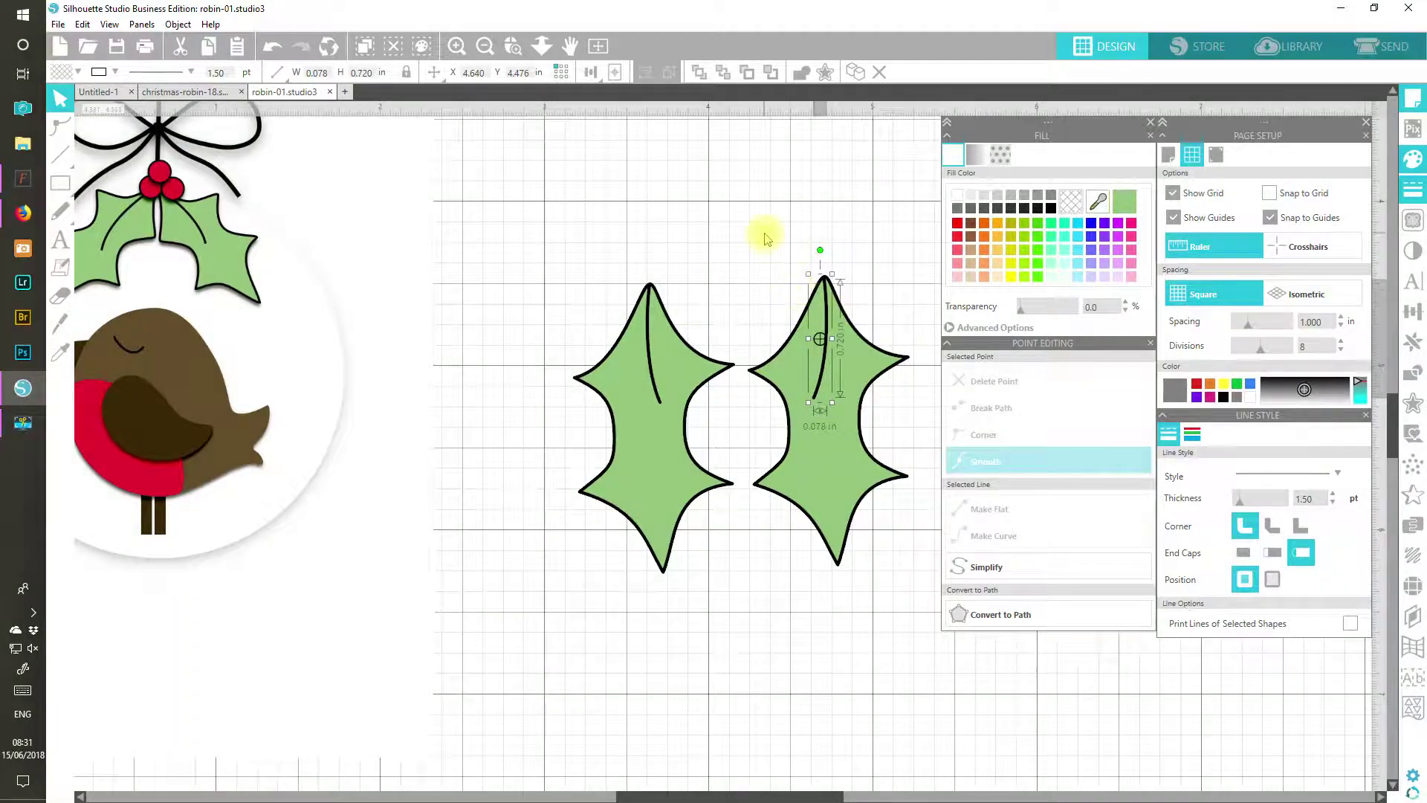
# Step: Move the leaf with the mirrored vein over to the left side of the original leaf
pyautogui.keyDown('shift'); pyautogui.click(853, 338); pyautogui.keyUp('shift')
pyautogui.moveTo(847, 375); pyautogui.dragTo(544, 379)
pyautogui.click(640, 275)
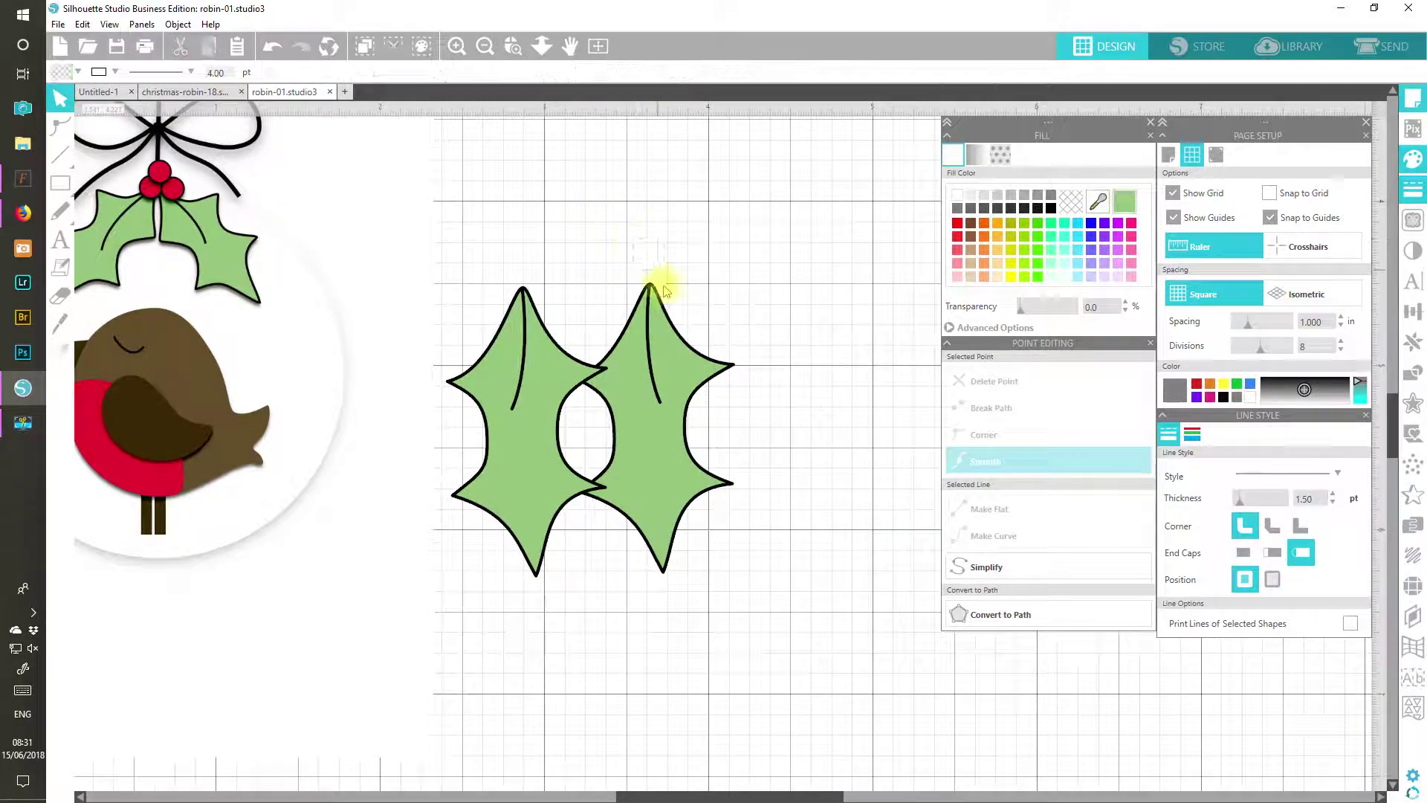
# Step: Move the original leaf to the right and bring the mirrored-vein leaf close beside it, slightly lower, without overlapping
pyautogui.click(661, 301)
pyautogui.moveTo(684, 389); pyautogui.dragTo(788, 391)
pyautogui.click(588, 378)
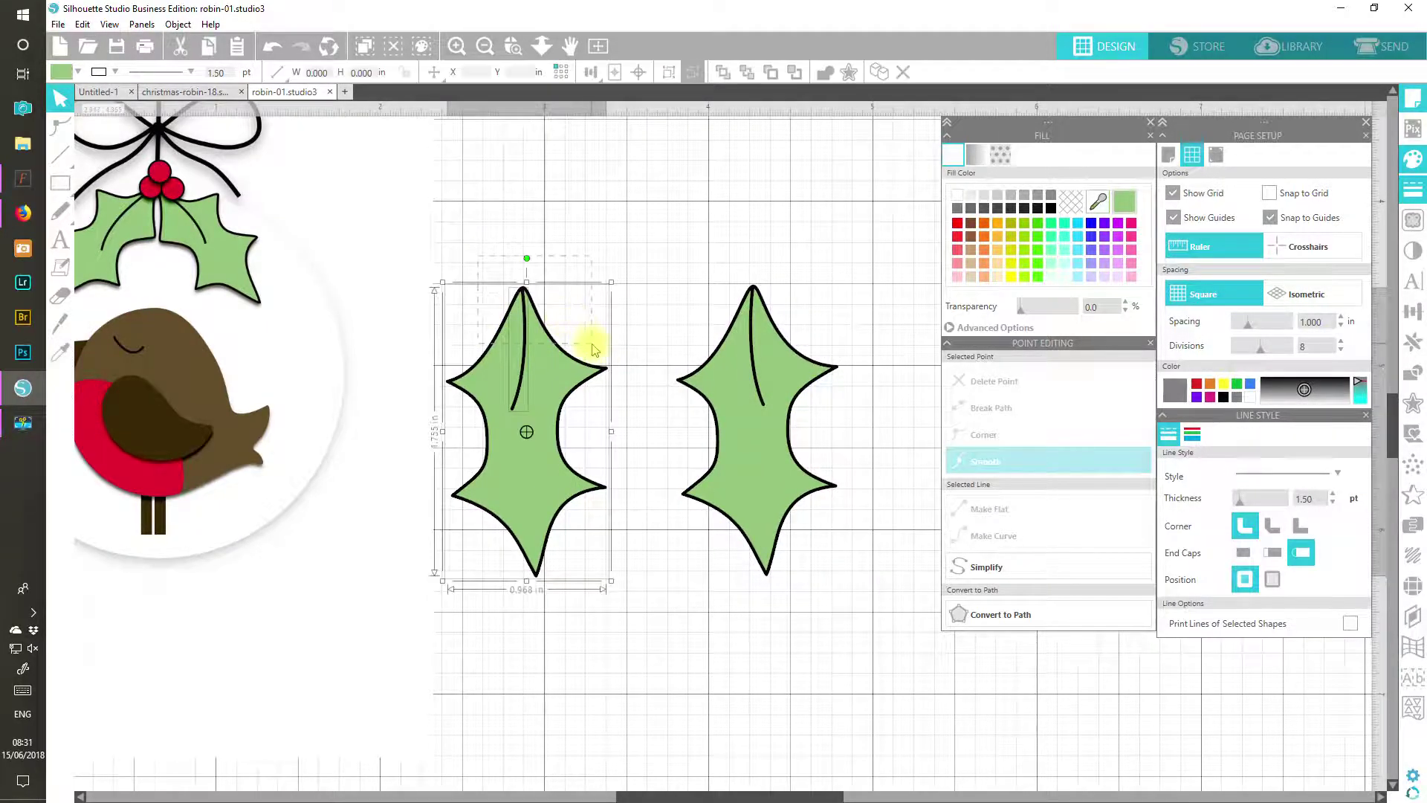
pyautogui.moveTo(580, 381); pyautogui.dragTo(656, 418)
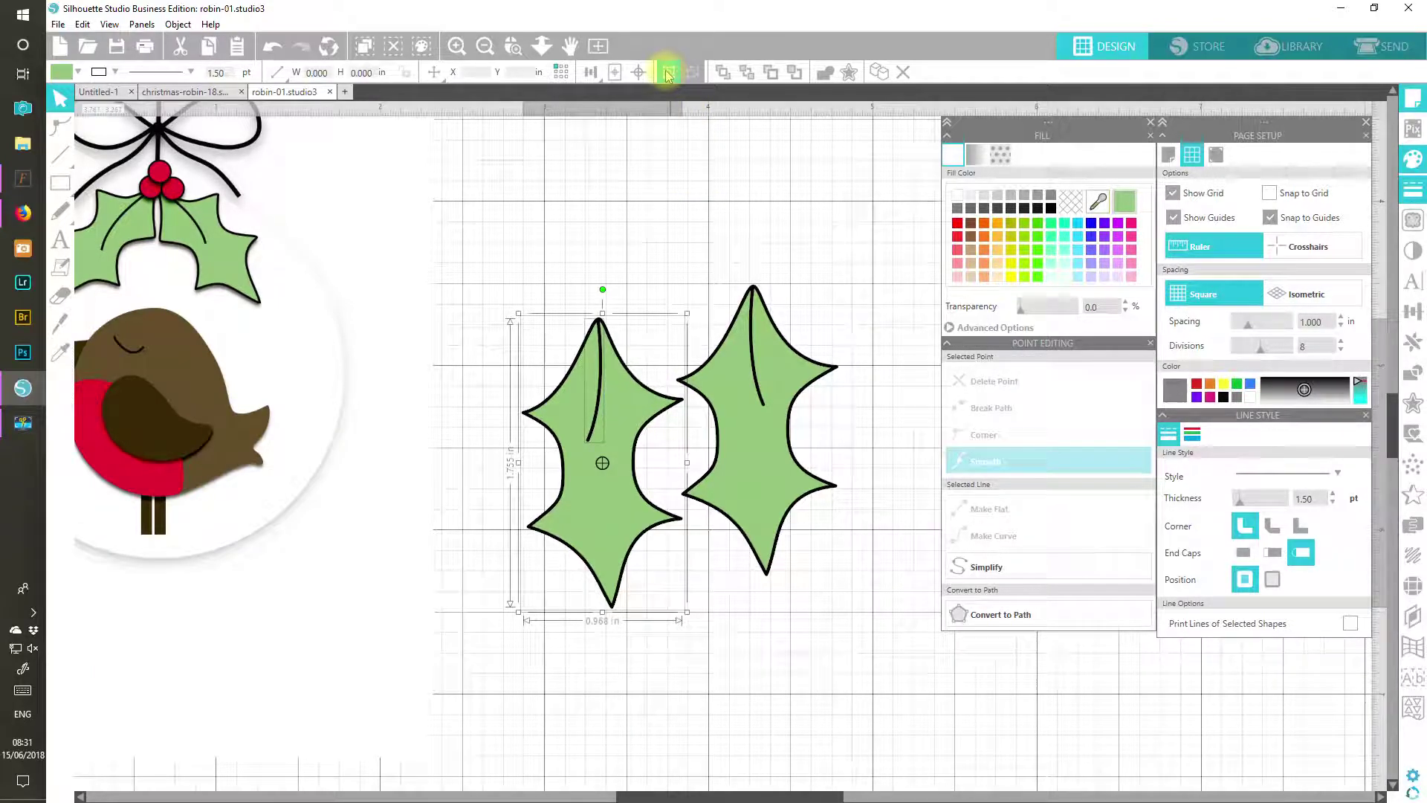
pyautogui.click(669, 204)
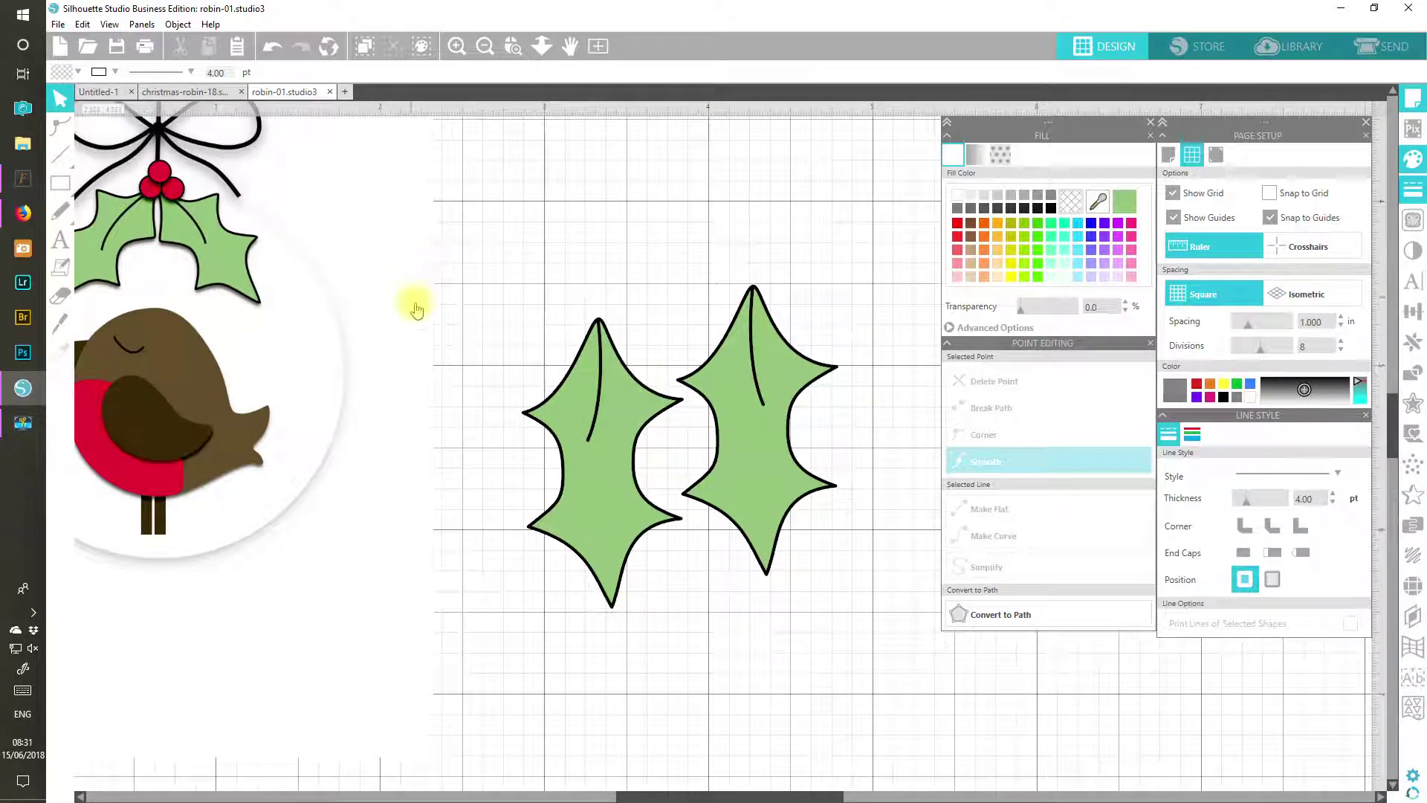
# Step: Sample the reference berry's red as the fill colour and draw a berry circle about 0.25 in across above the leaves
pyautogui.click(1098, 202)
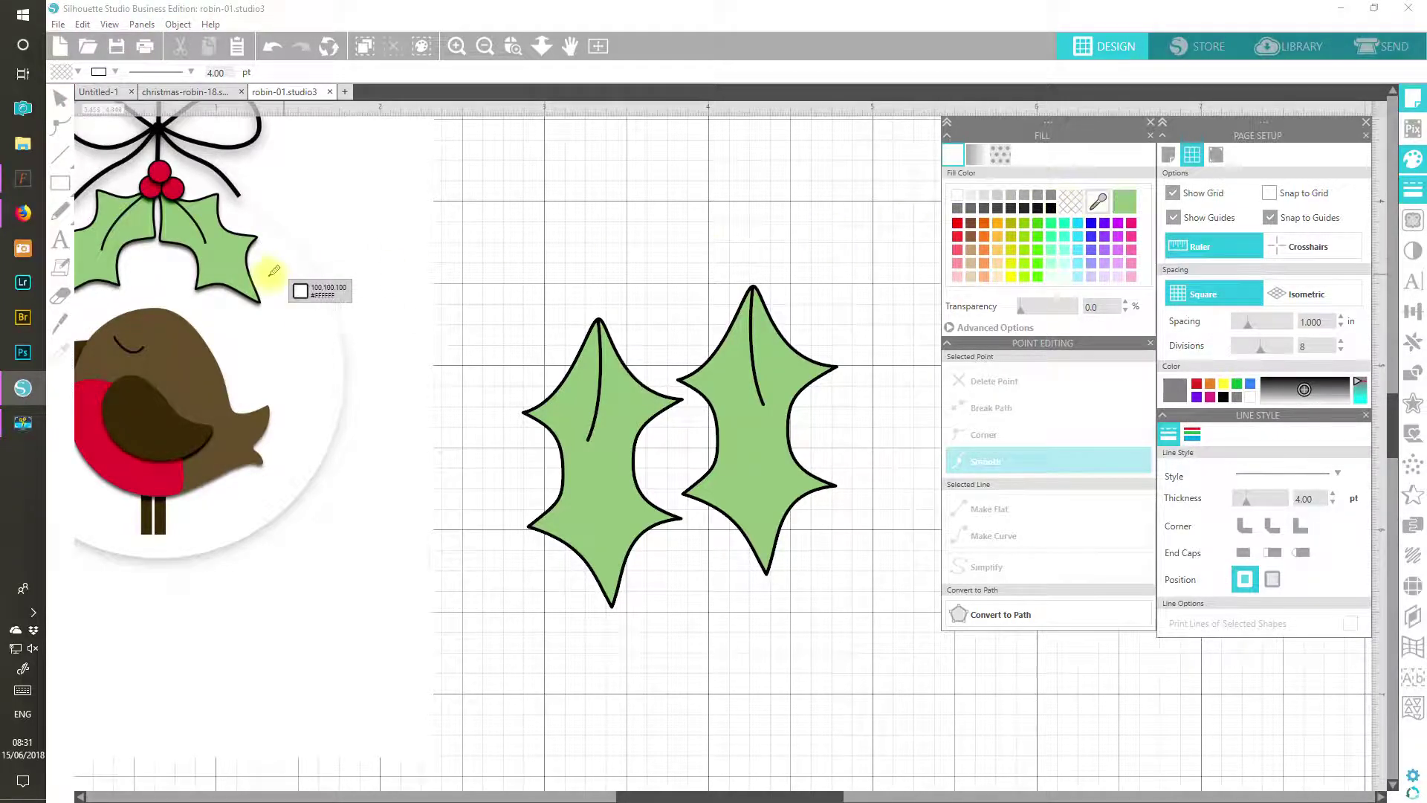
pyautogui.click(163, 167)
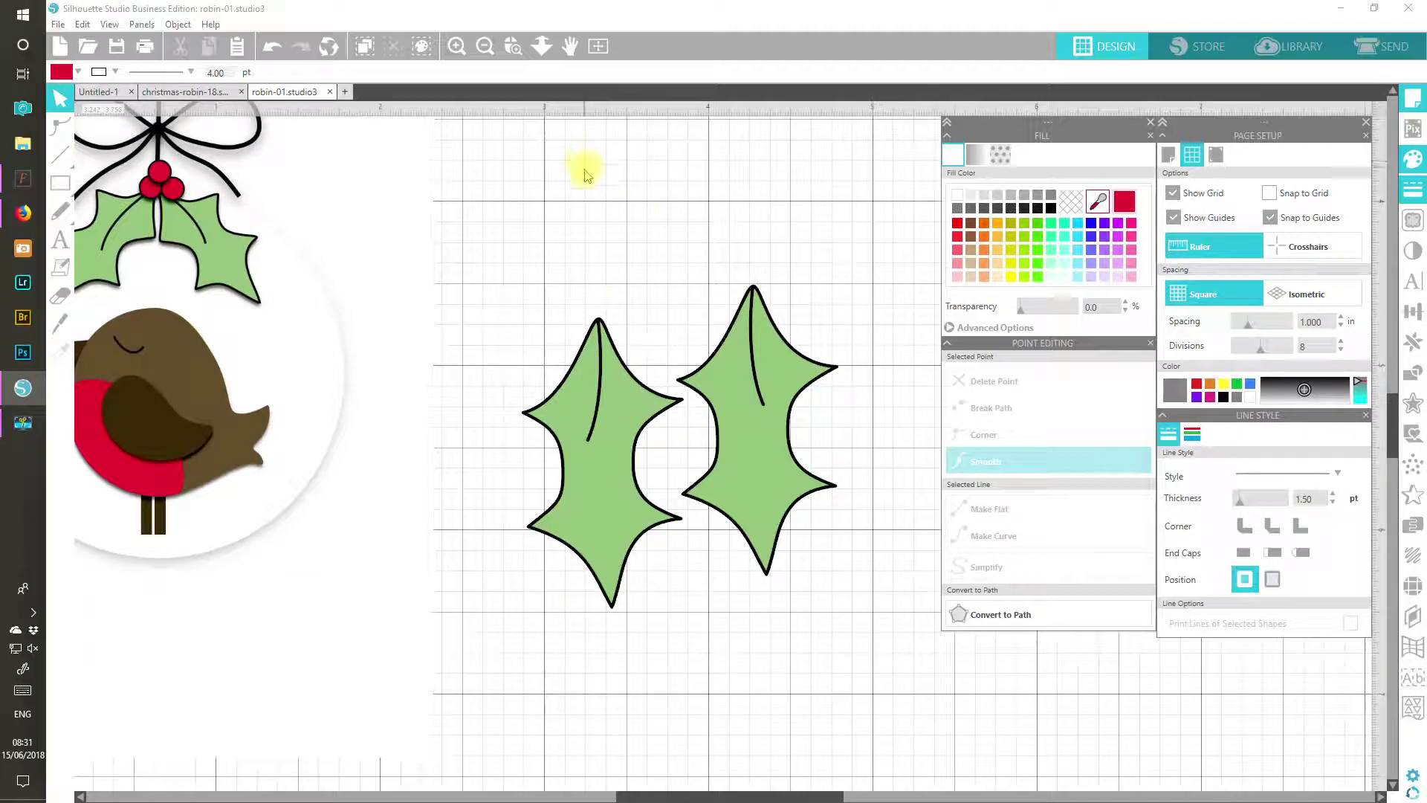
pyautogui.moveTo(60, 183); pyautogui.dragTo(140, 194)
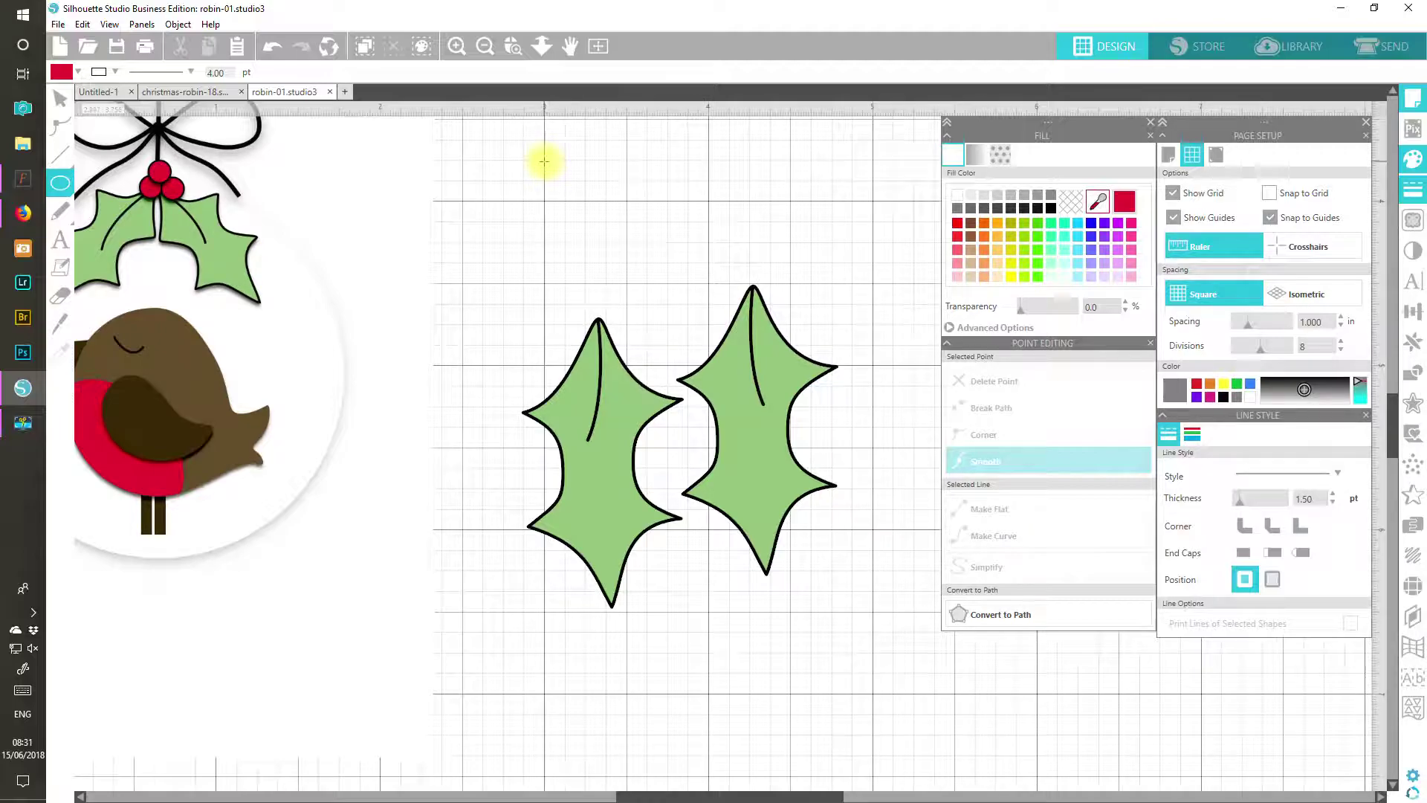
pyautogui.moveTo(544, 160); pyautogui.dragTo(584, 201)
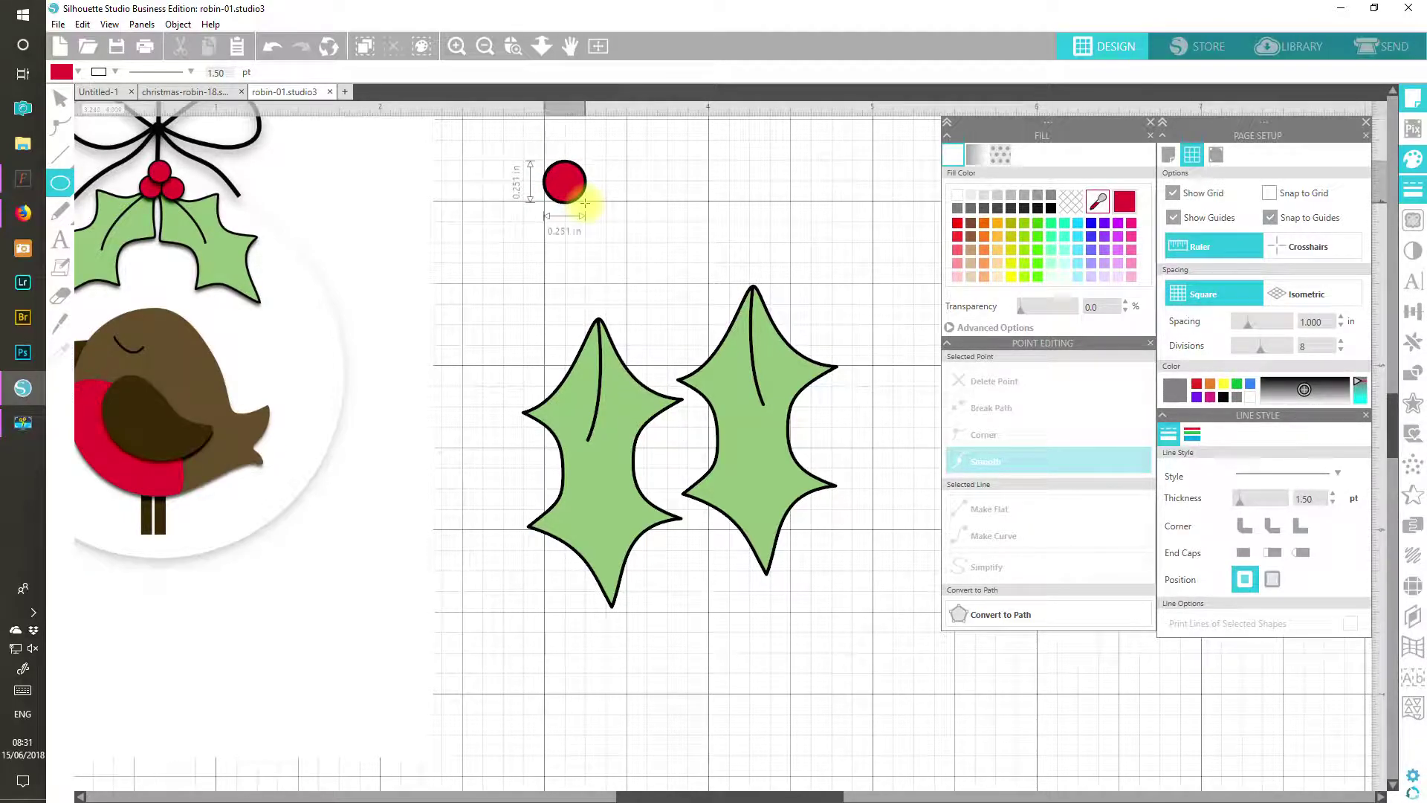
pyautogui.moveTo(585, 202); pyautogui.dragTo(585, 203)
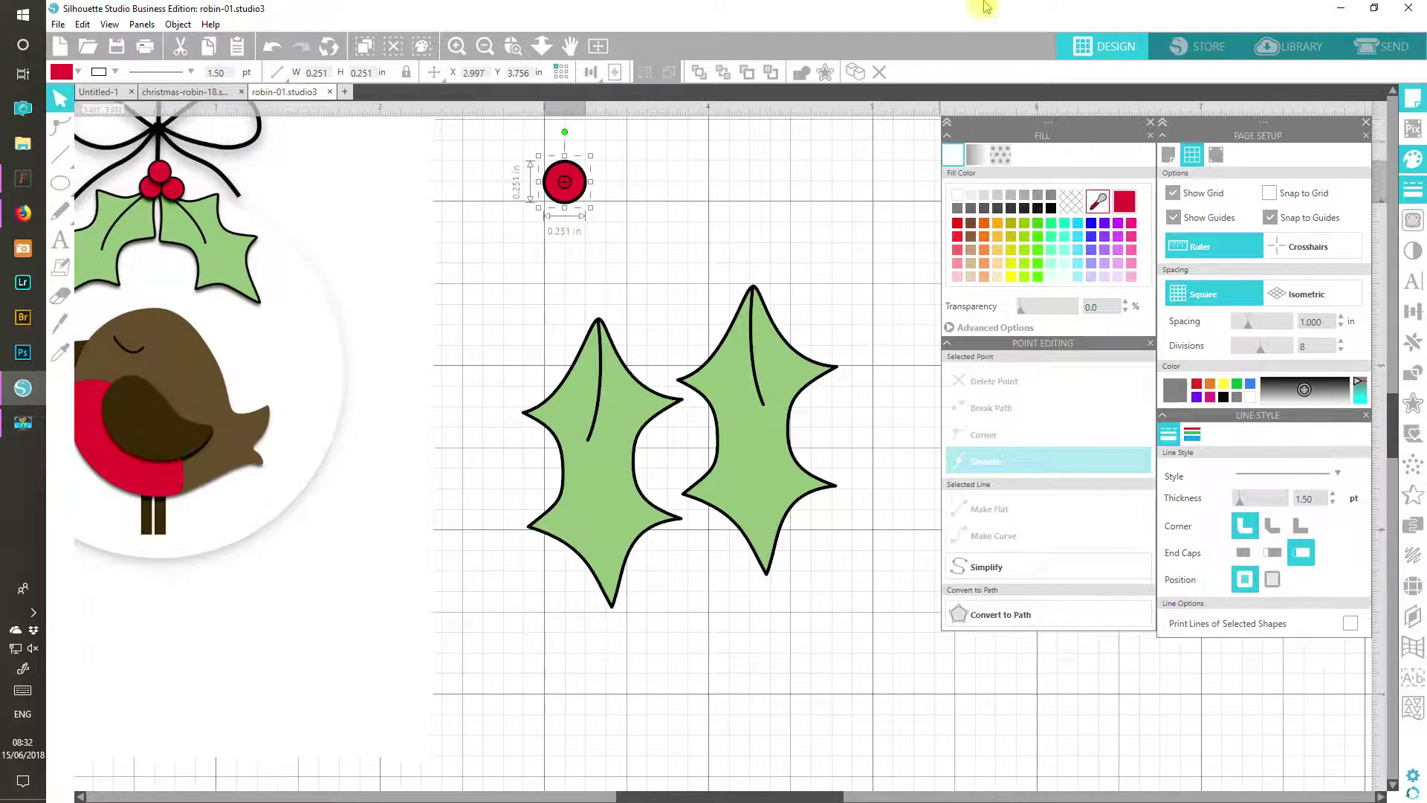
# Step: Set the berry circle's outline thickness to 1 pt
pyautogui.click(1303, 387)
pyautogui.click(1332, 505)
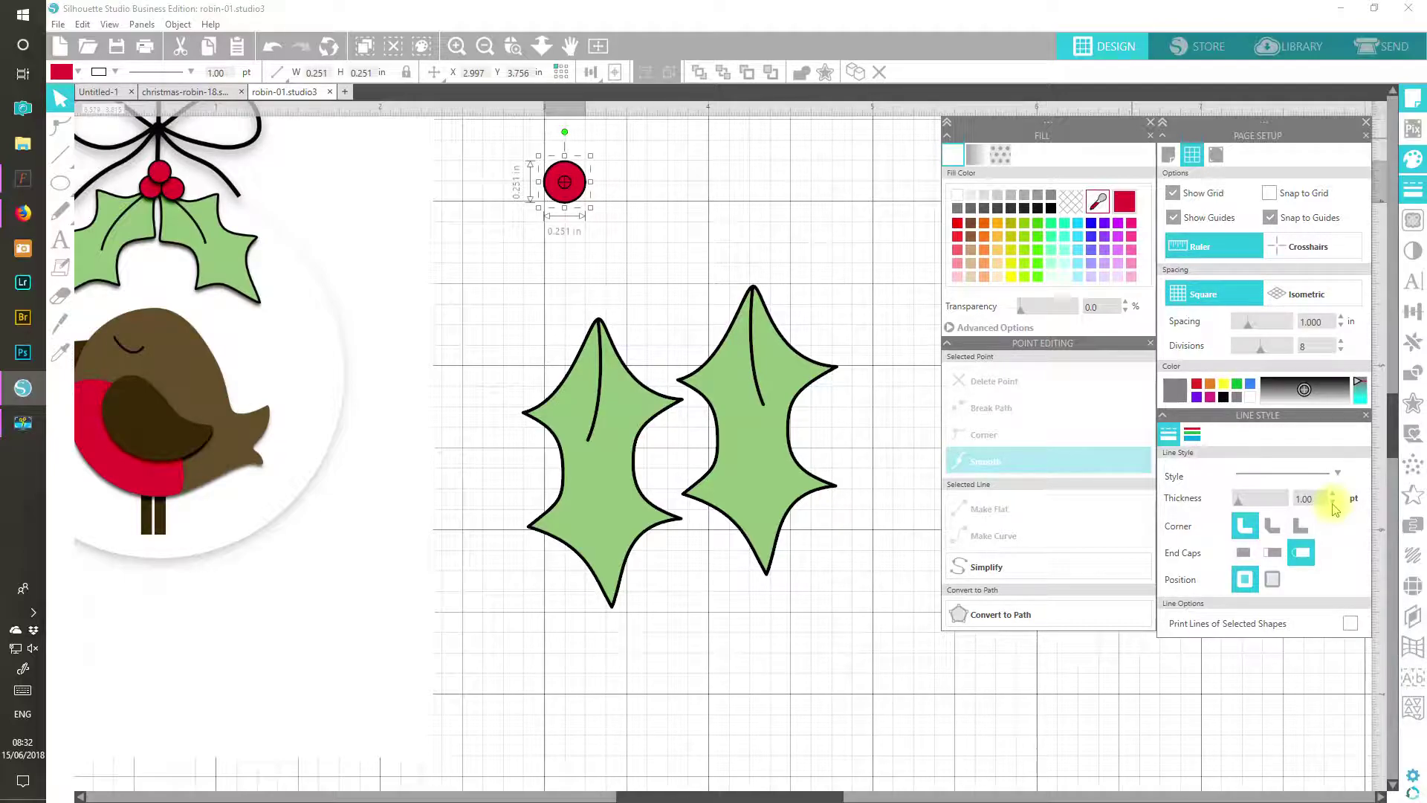
pyautogui.click(652, 222)
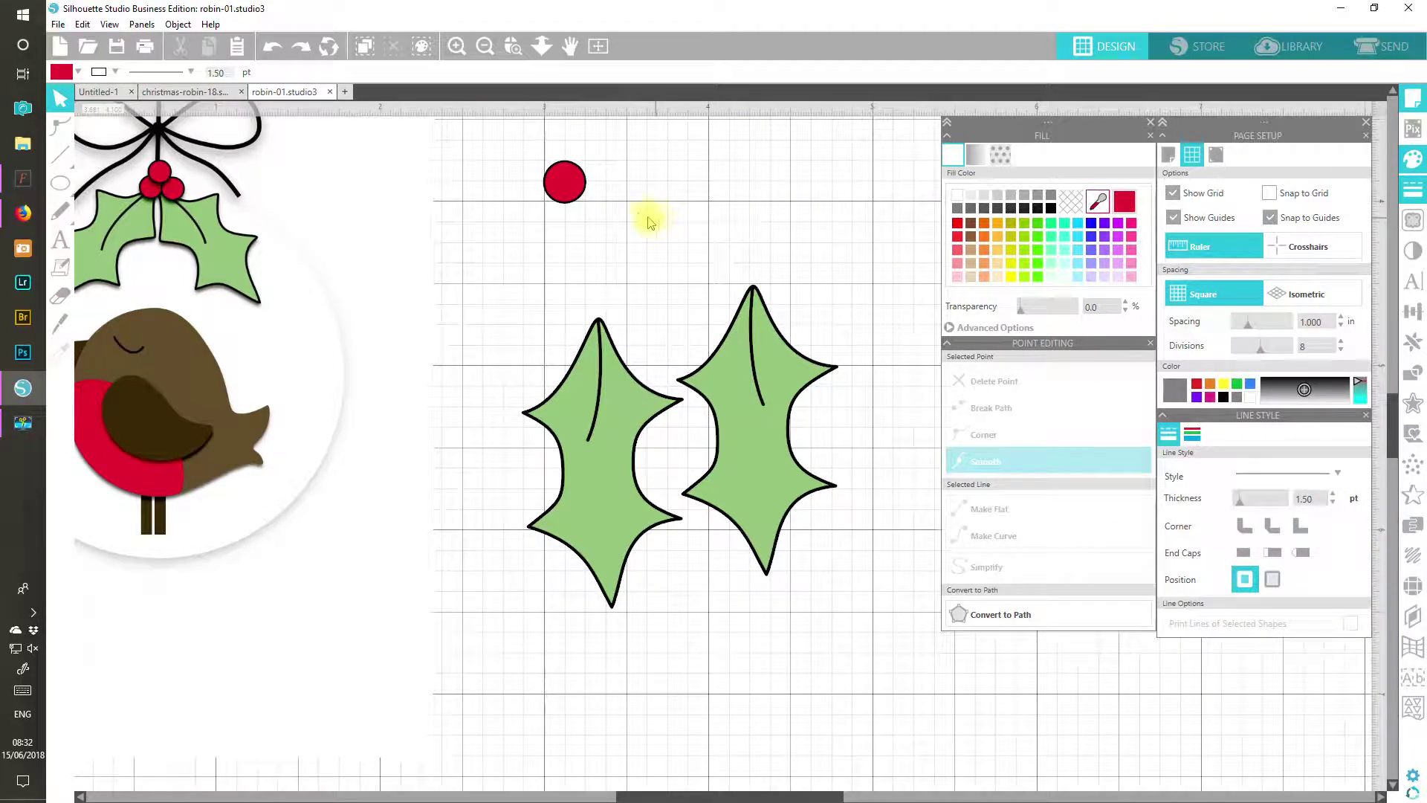
# Step: Move the berry beside the right leaf's tip, then reposition both leaves and the berry together on the lower part of the page
pyautogui.moveTo(572, 184); pyautogui.dragTo(817, 277)
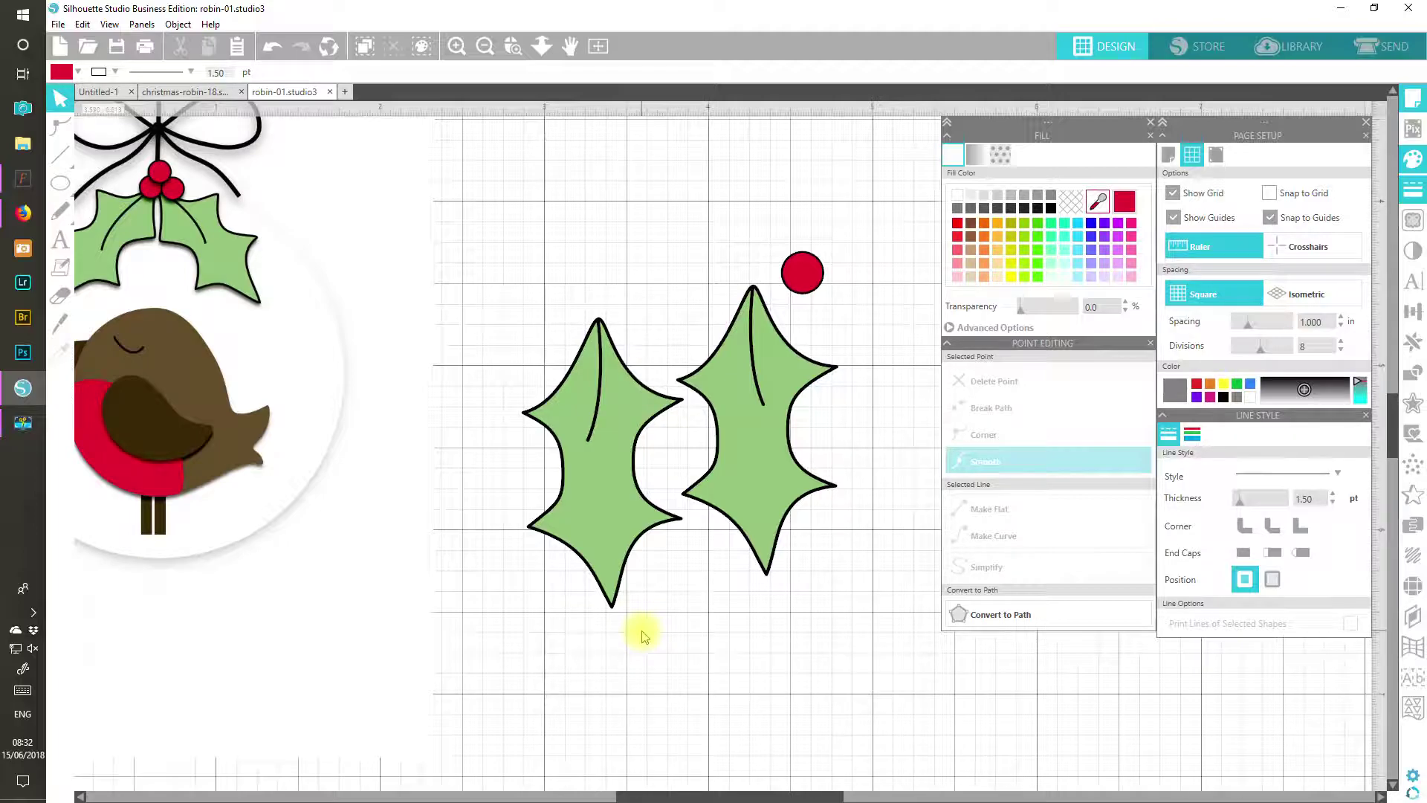
pyautogui.click(599, 46)
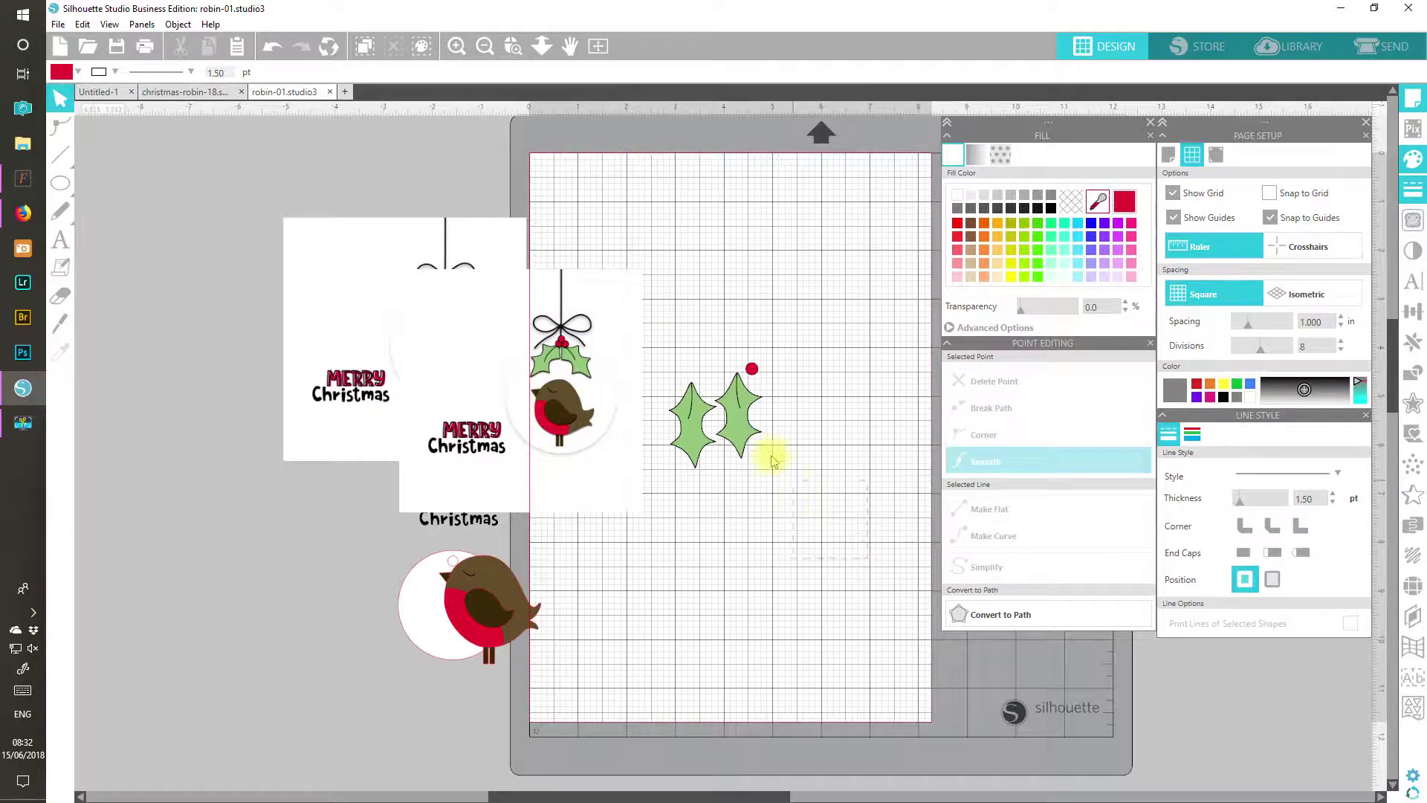
pyautogui.moveTo(786, 473); pyautogui.dragTo(668, 302)
pyautogui.moveTo(752, 446); pyautogui.dragTo(810, 611)
# Step: Move the 5 in square with the reference picture to the upper part of the page, fill it white and give it a red outline
pyautogui.click(620, 307)
pyautogui.moveTo(621, 307); pyautogui.dragTo(817, 255)
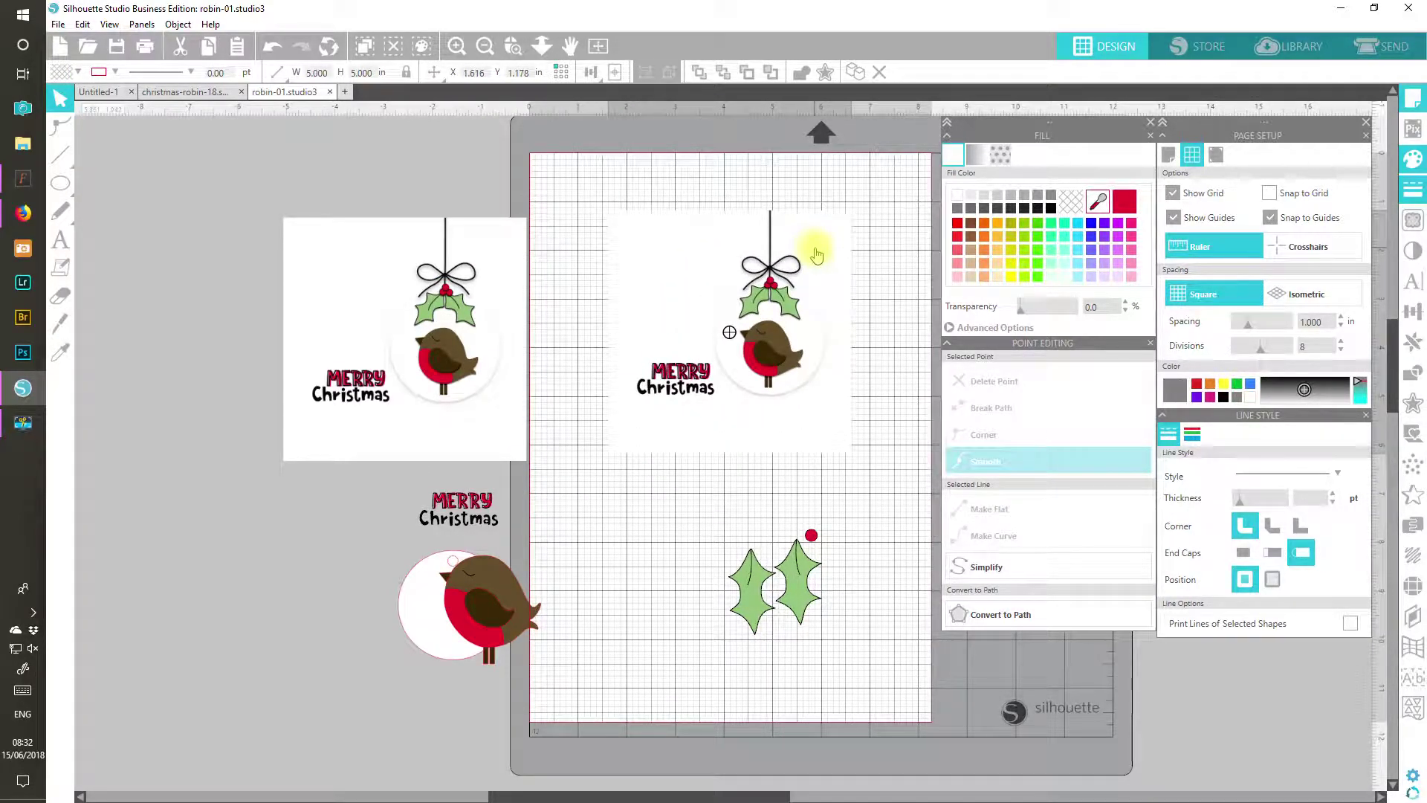
pyautogui.press('Escape')
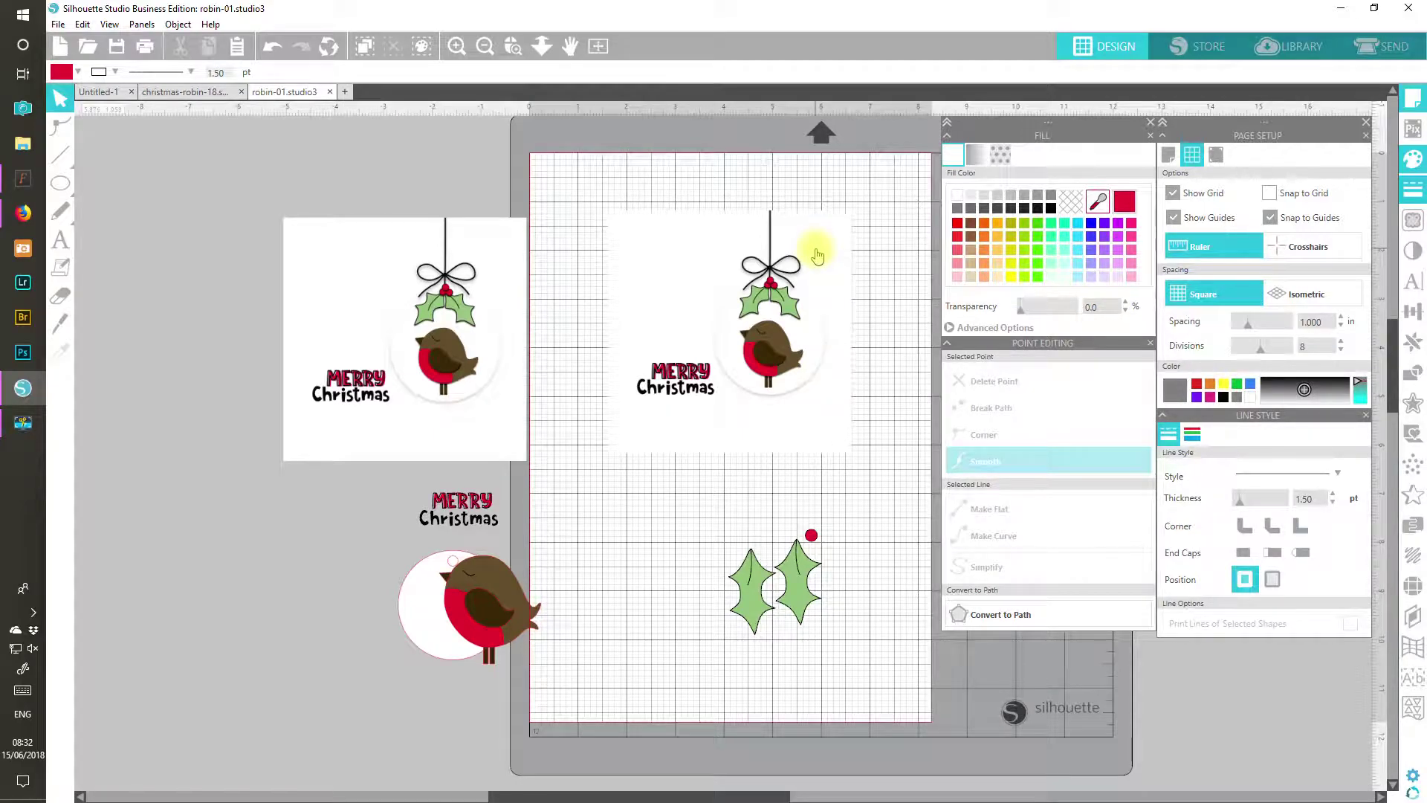
pyautogui.click(817, 255)
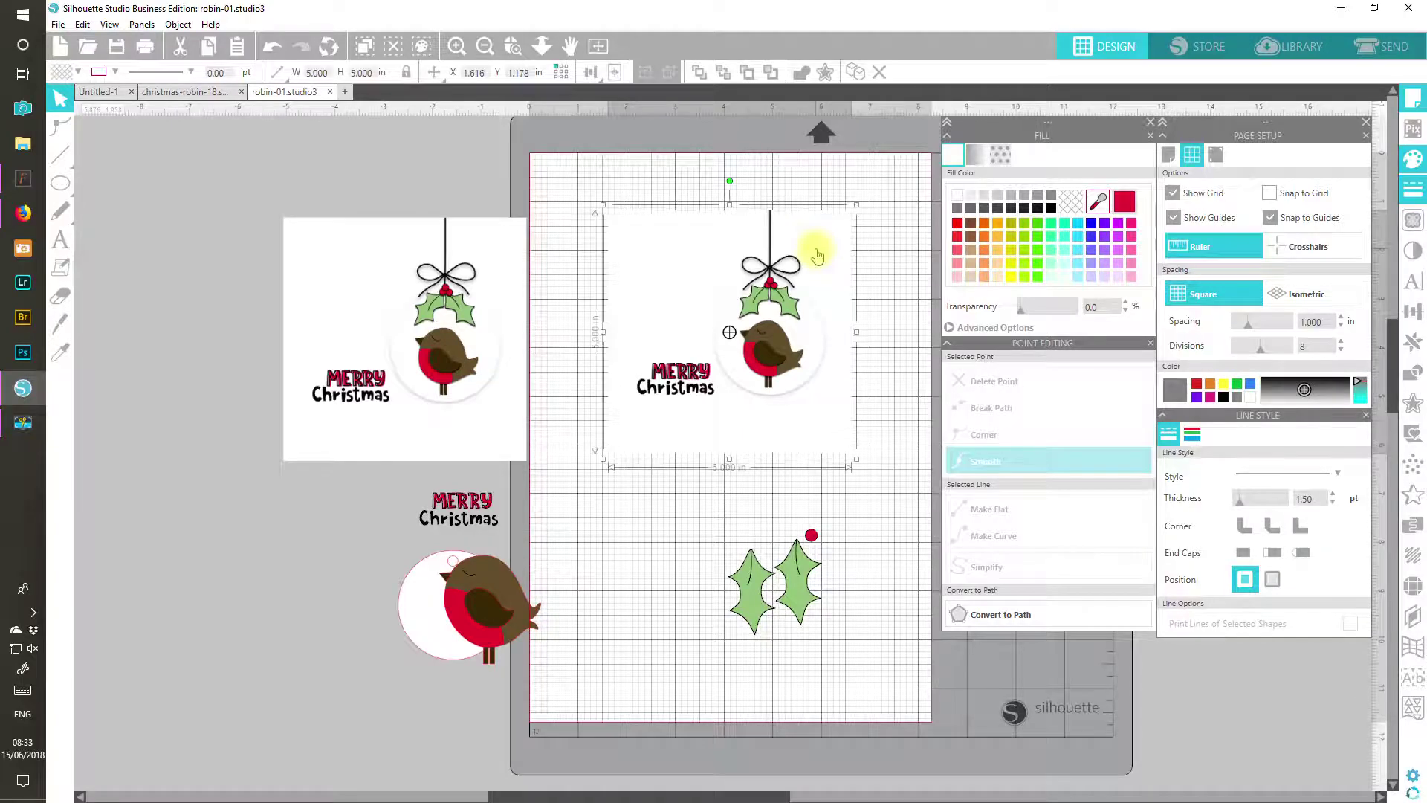
pyautogui.click(958, 196)
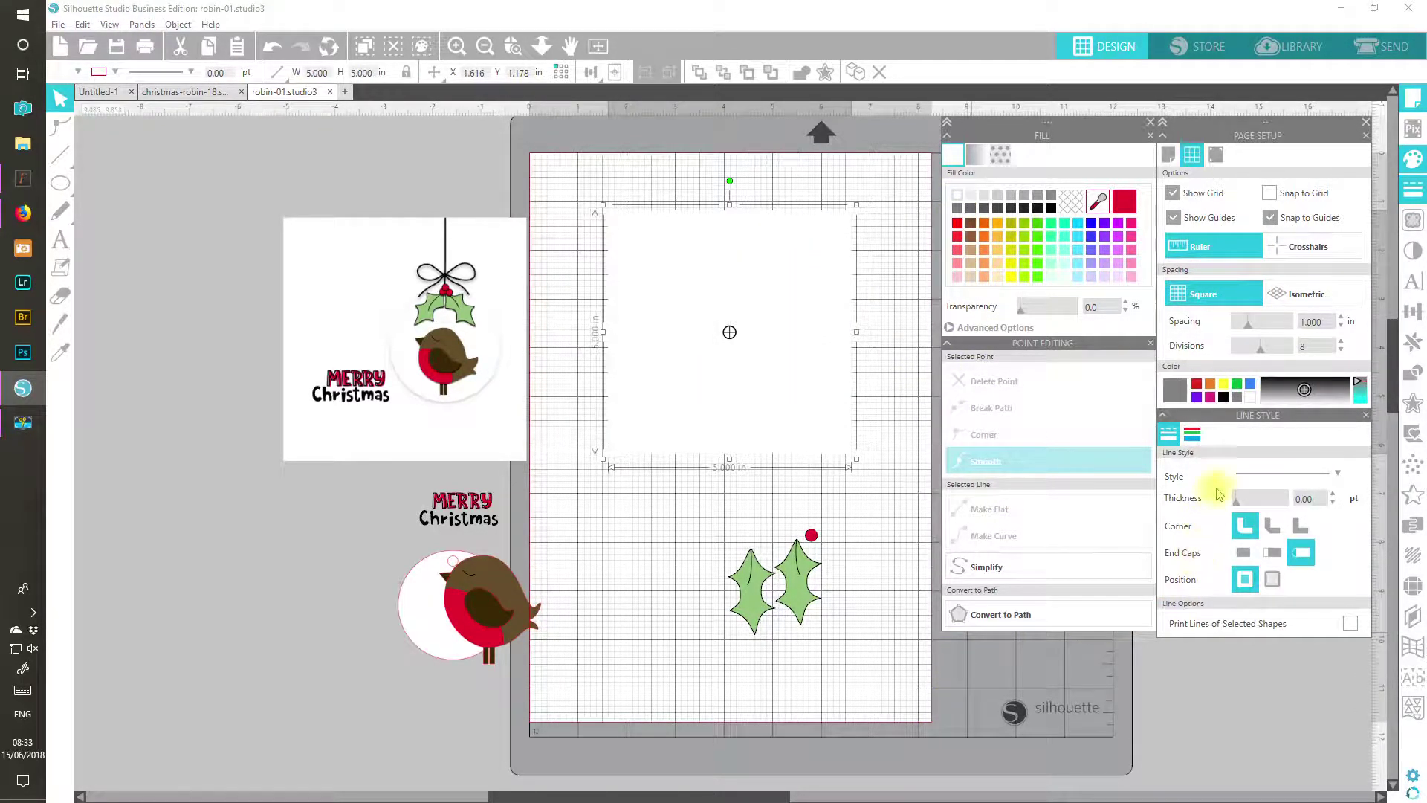
pyautogui.click(1191, 434)
pyautogui.click(1173, 504)
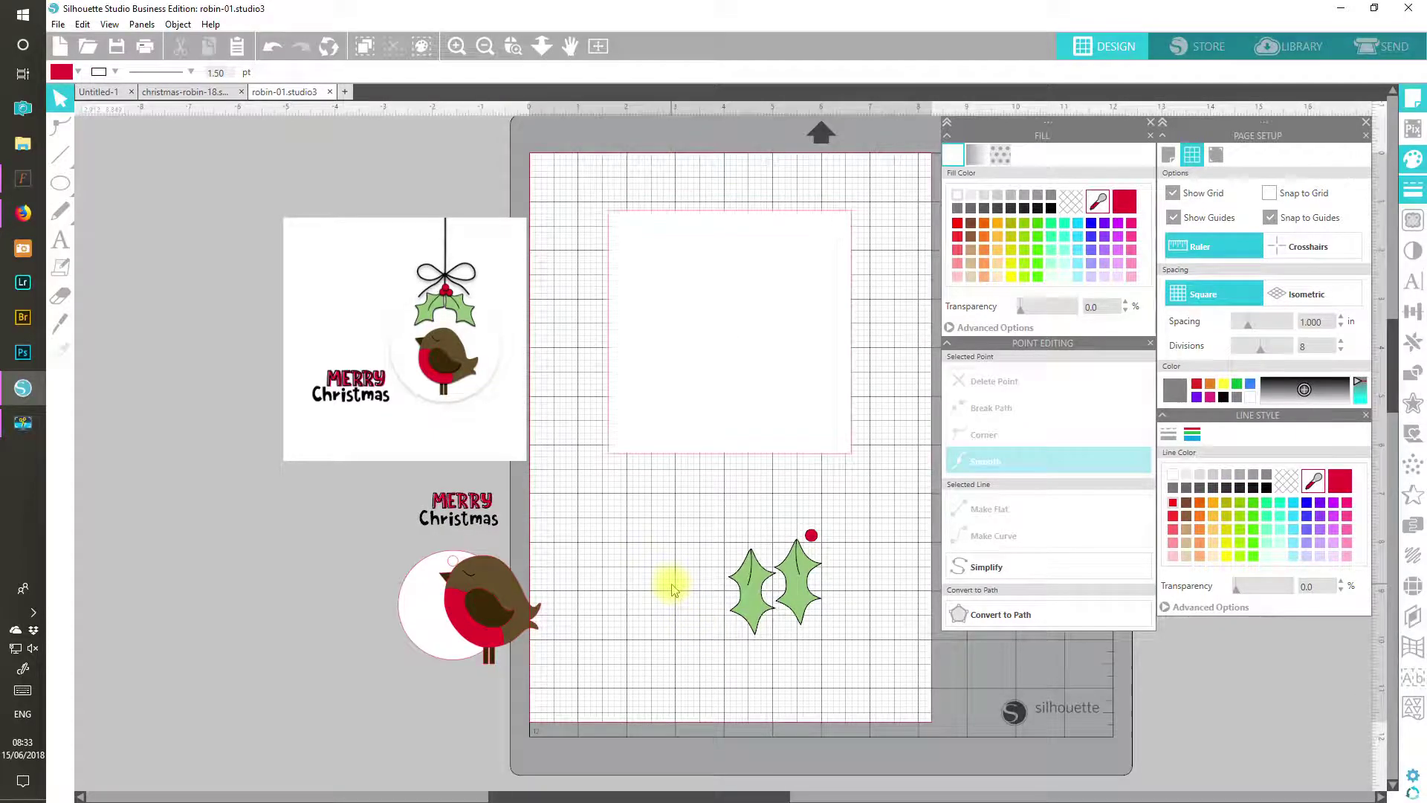
# Step: Place the circle with its hole on the card's right half and the Merry Christmas text, brought to front, just left of it
pyautogui.click(440, 619)
pyautogui.moveTo(440, 619); pyautogui.dragTo(758, 394)
pyautogui.click(755, 385)
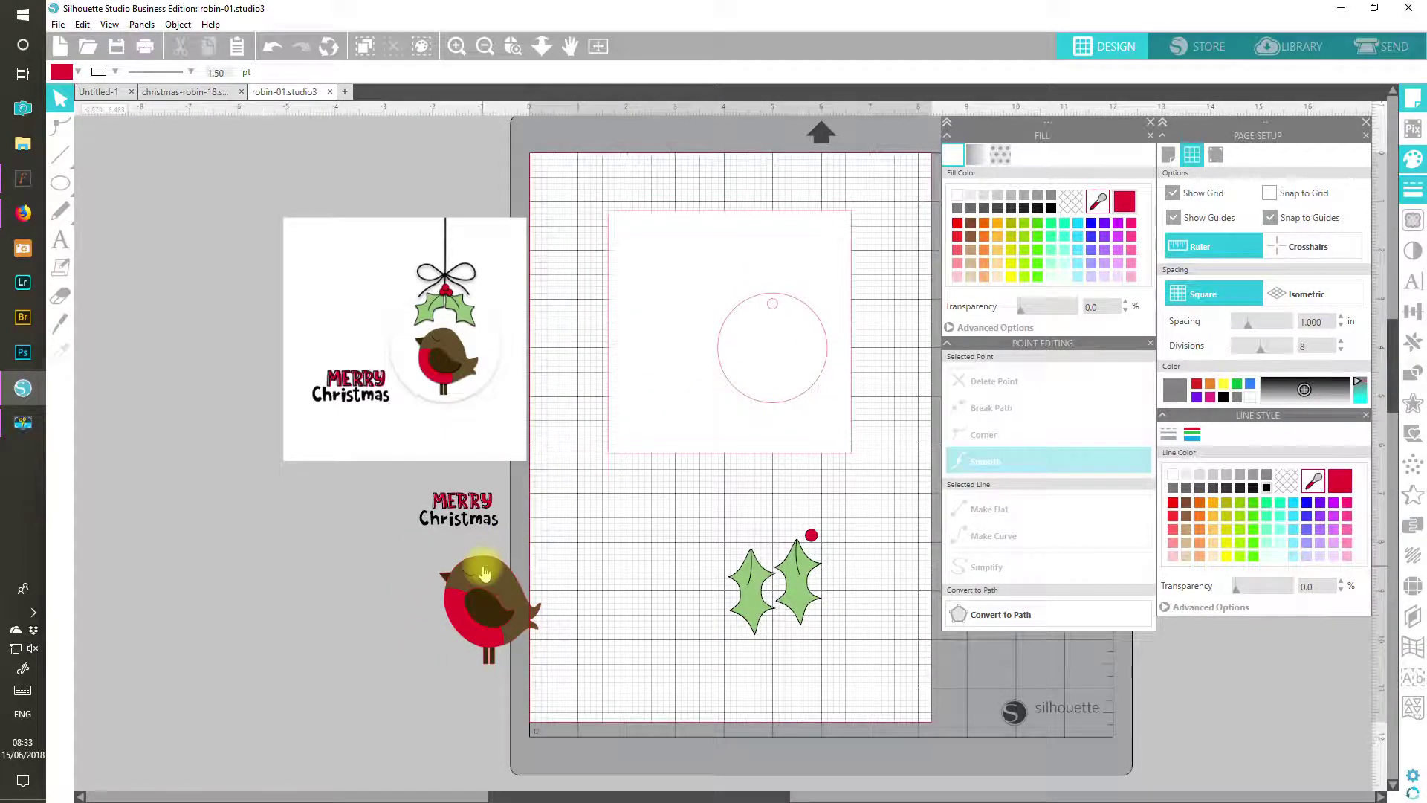
pyautogui.moveTo(468, 516); pyautogui.dragTo(655, 519)
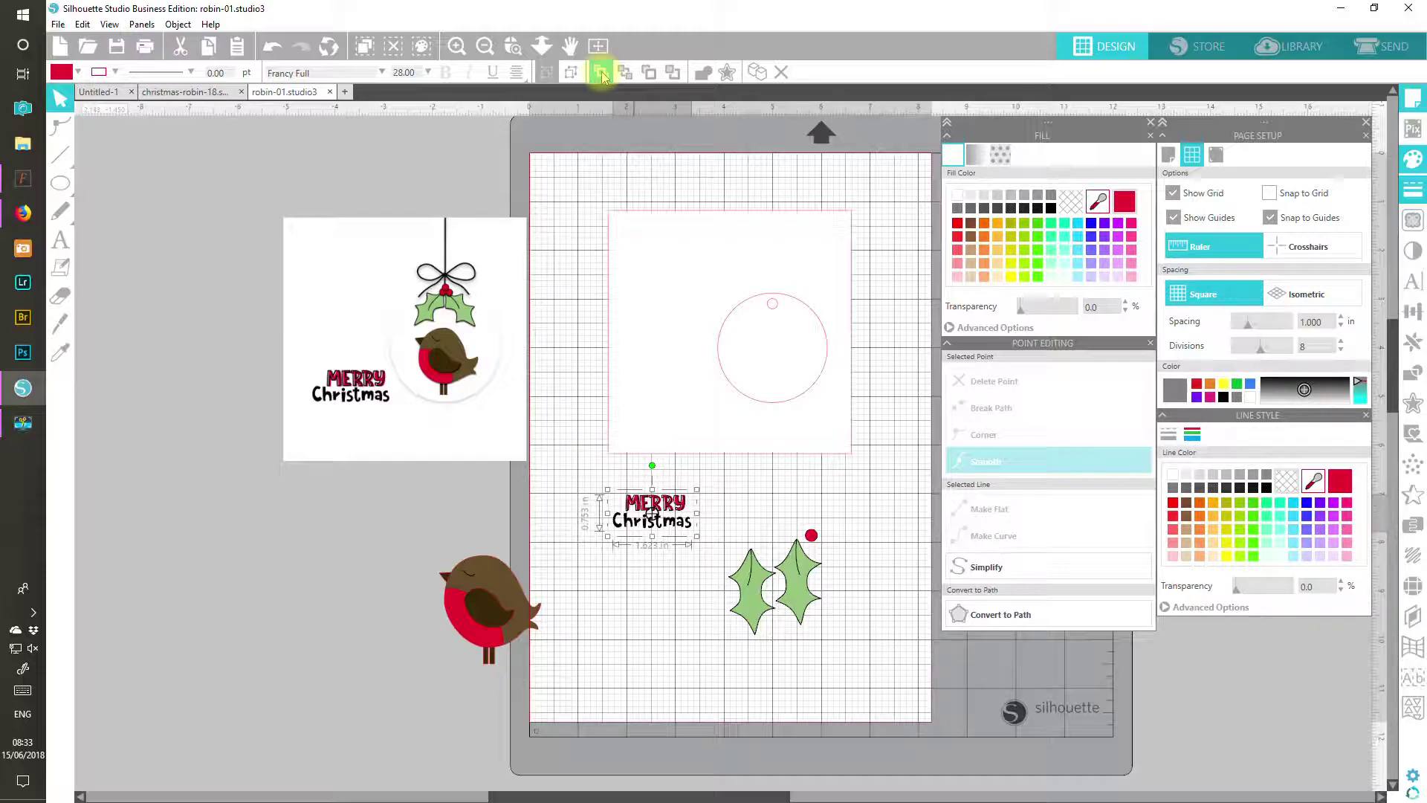
pyautogui.moveTo(658, 511); pyautogui.dragTo(684, 382)
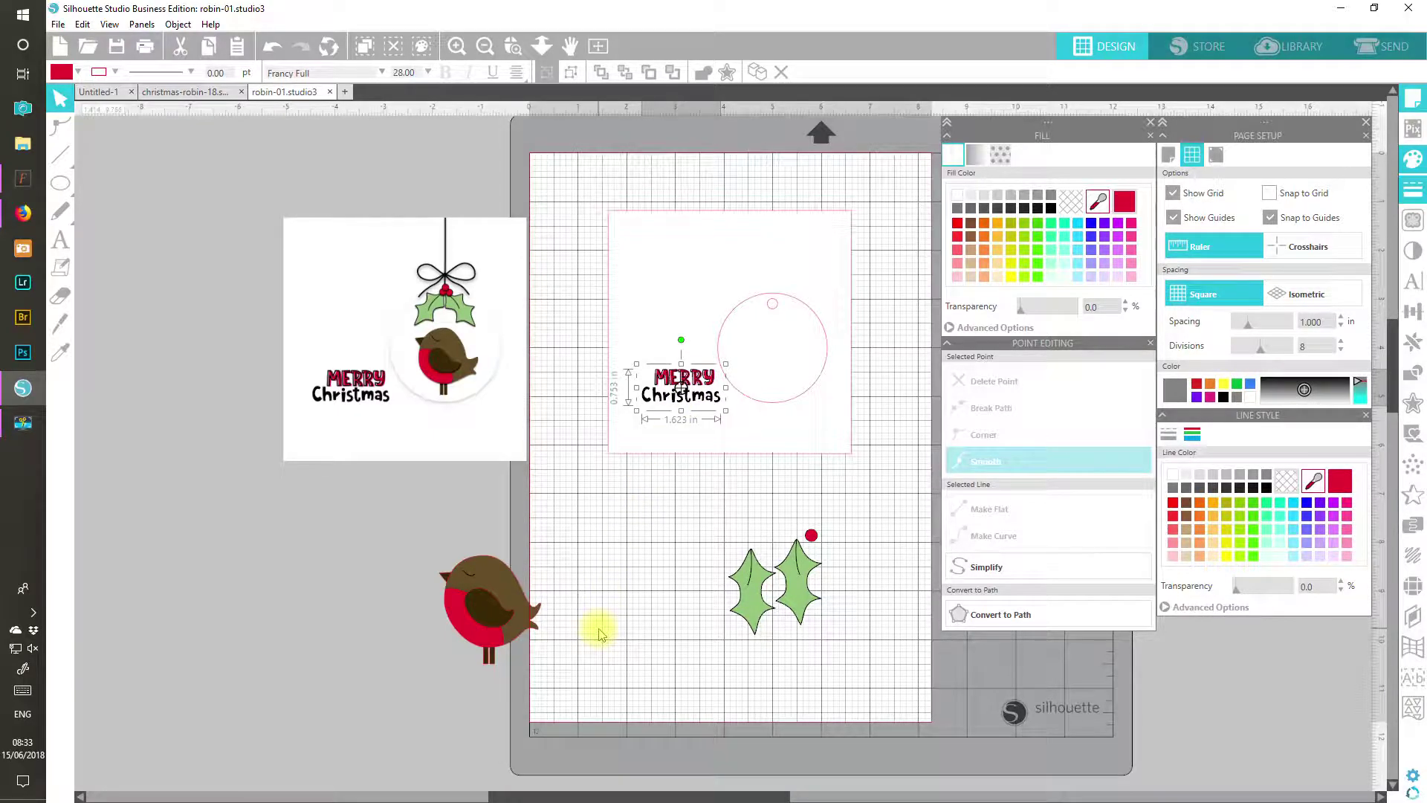
# Step: Duplicate the robin, place the copy on the page and park the original off the page below the reference card
pyautogui.moveTo(384, 533); pyautogui.dragTo(573, 725)
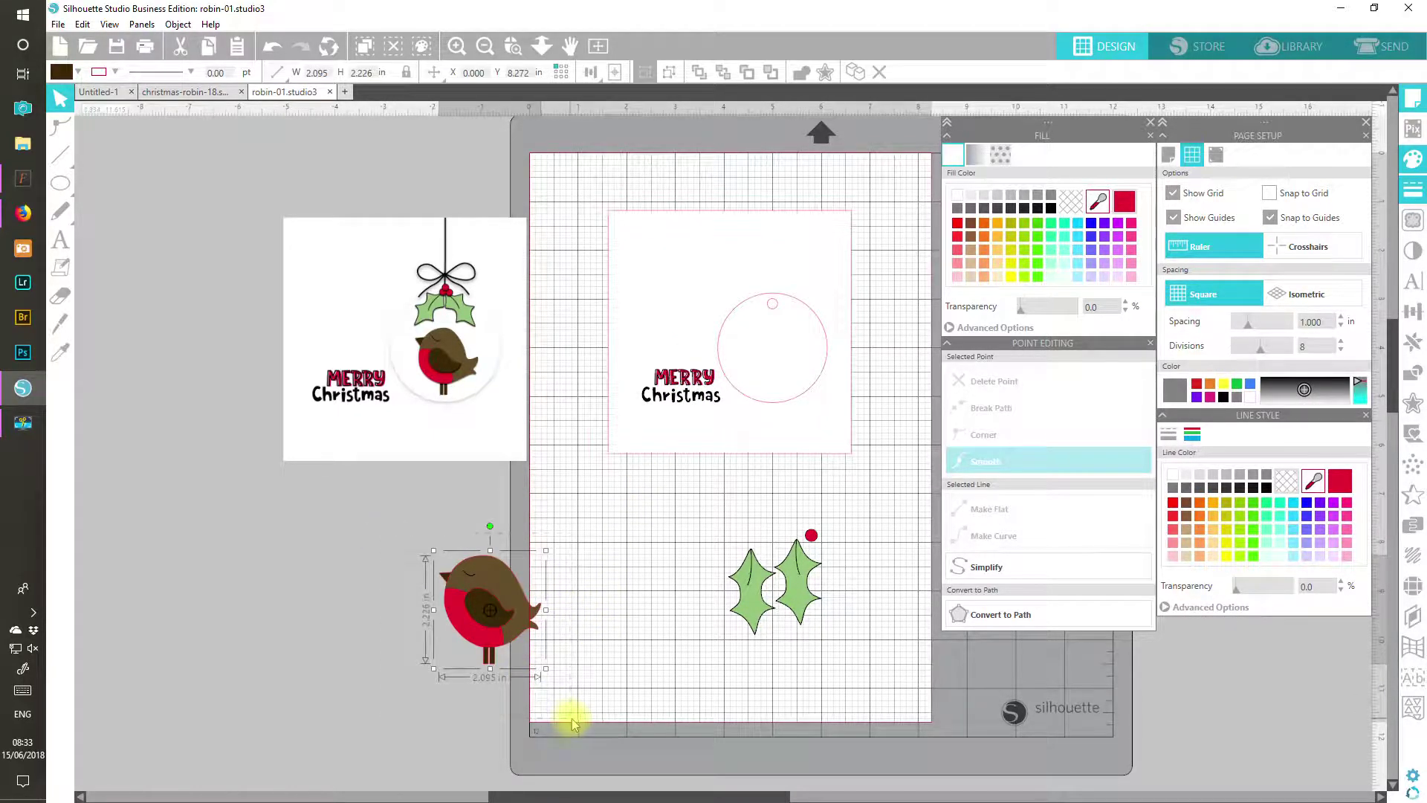
pyautogui.click(855, 73)
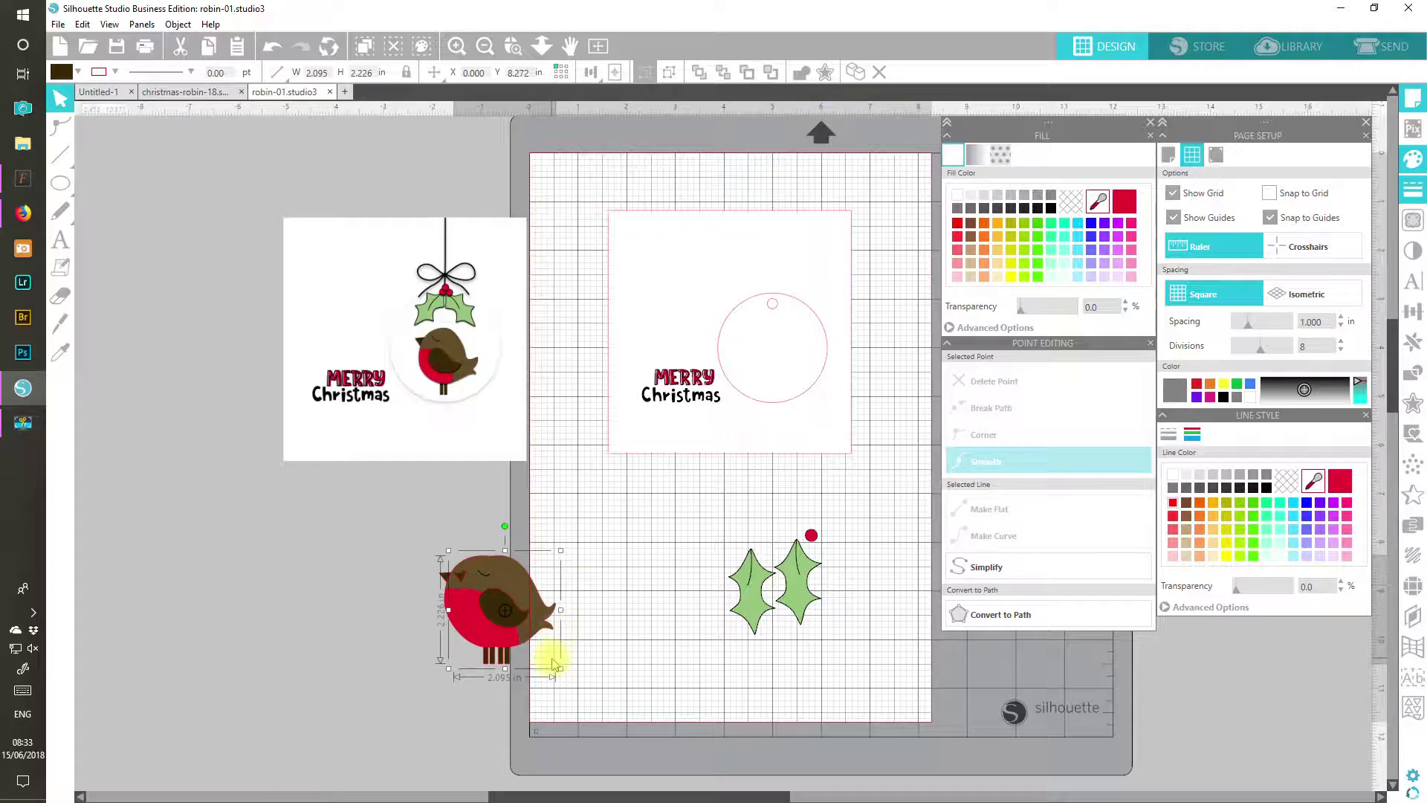
pyautogui.moveTo(518, 585); pyautogui.dragTo(623, 558)
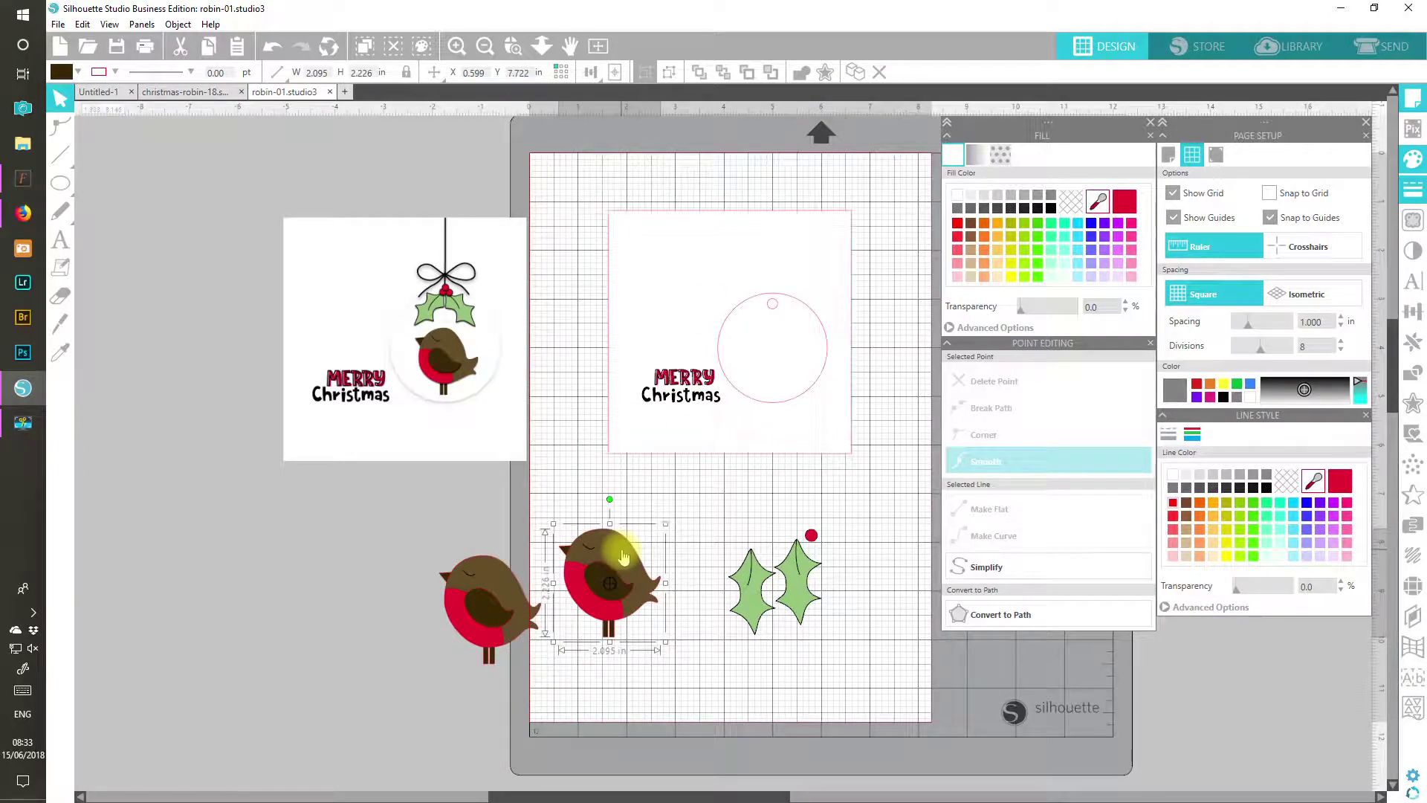
pyautogui.moveTo(482, 574); pyautogui.dragTo(351, 504)
# Step: Duplicate both holly leaves with the berry and park the copies off the page beside the spare robin
pyautogui.click(811, 554)
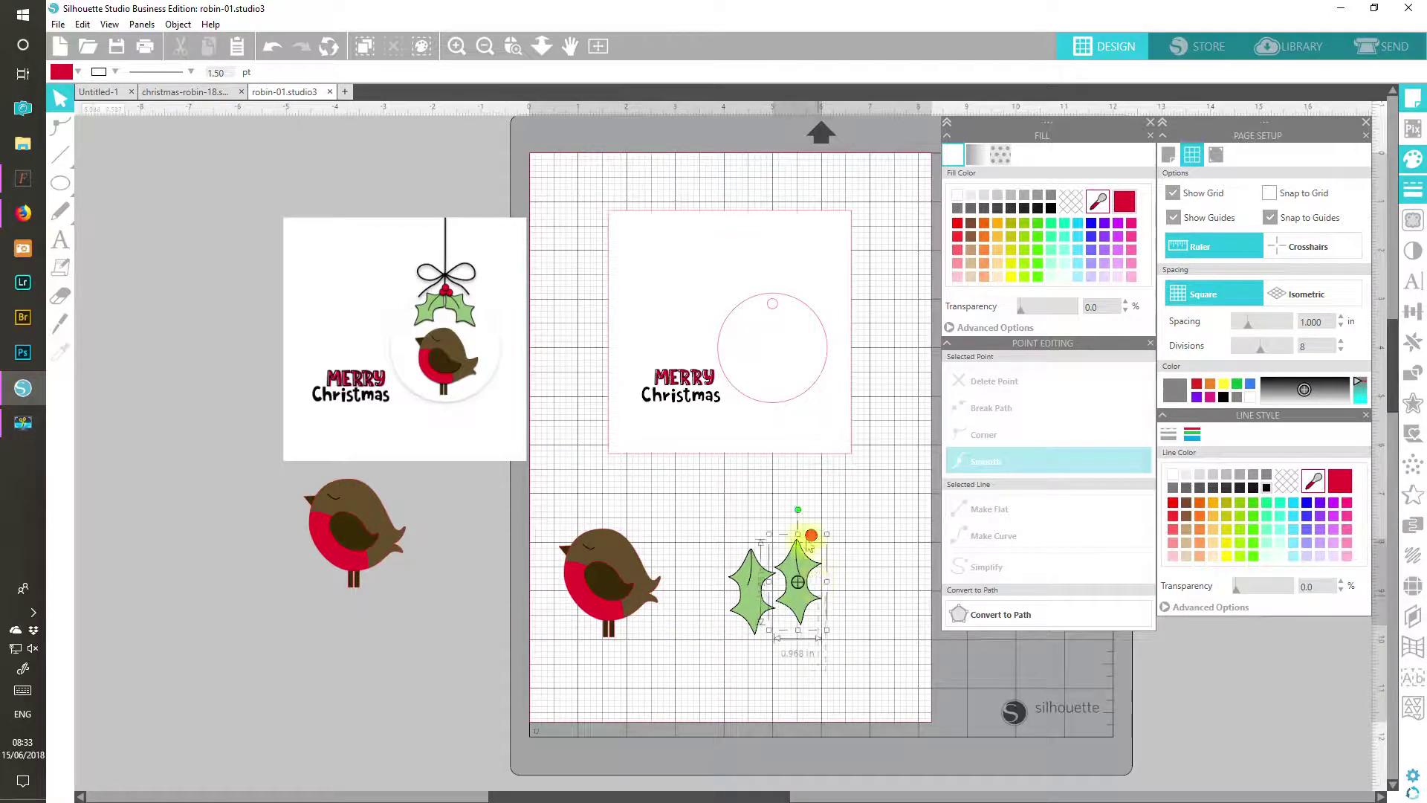
pyautogui.moveTo(830, 655); pyautogui.dragTo(710, 507)
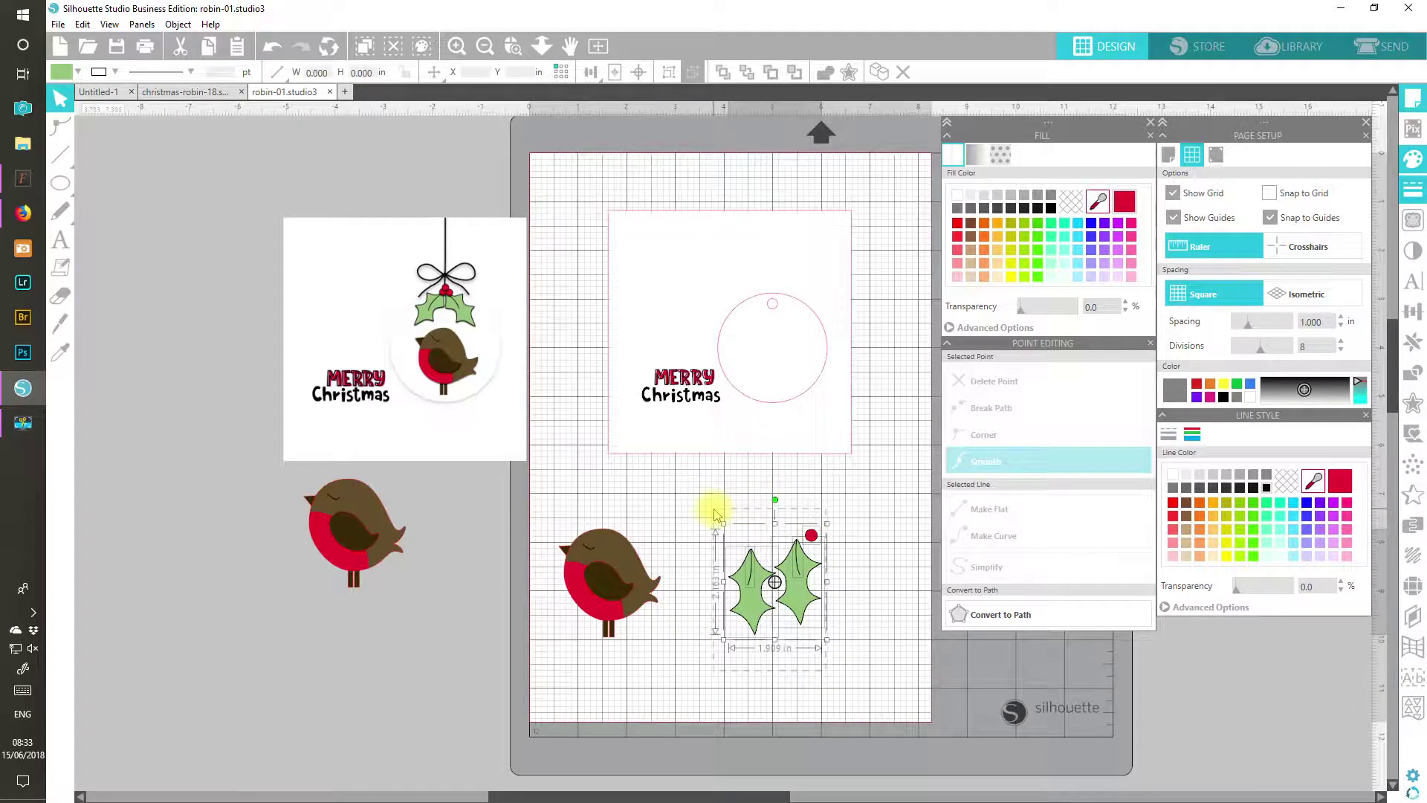
pyautogui.click(880, 72)
pyautogui.moveTo(773, 580); pyautogui.dragTo(448, 597)
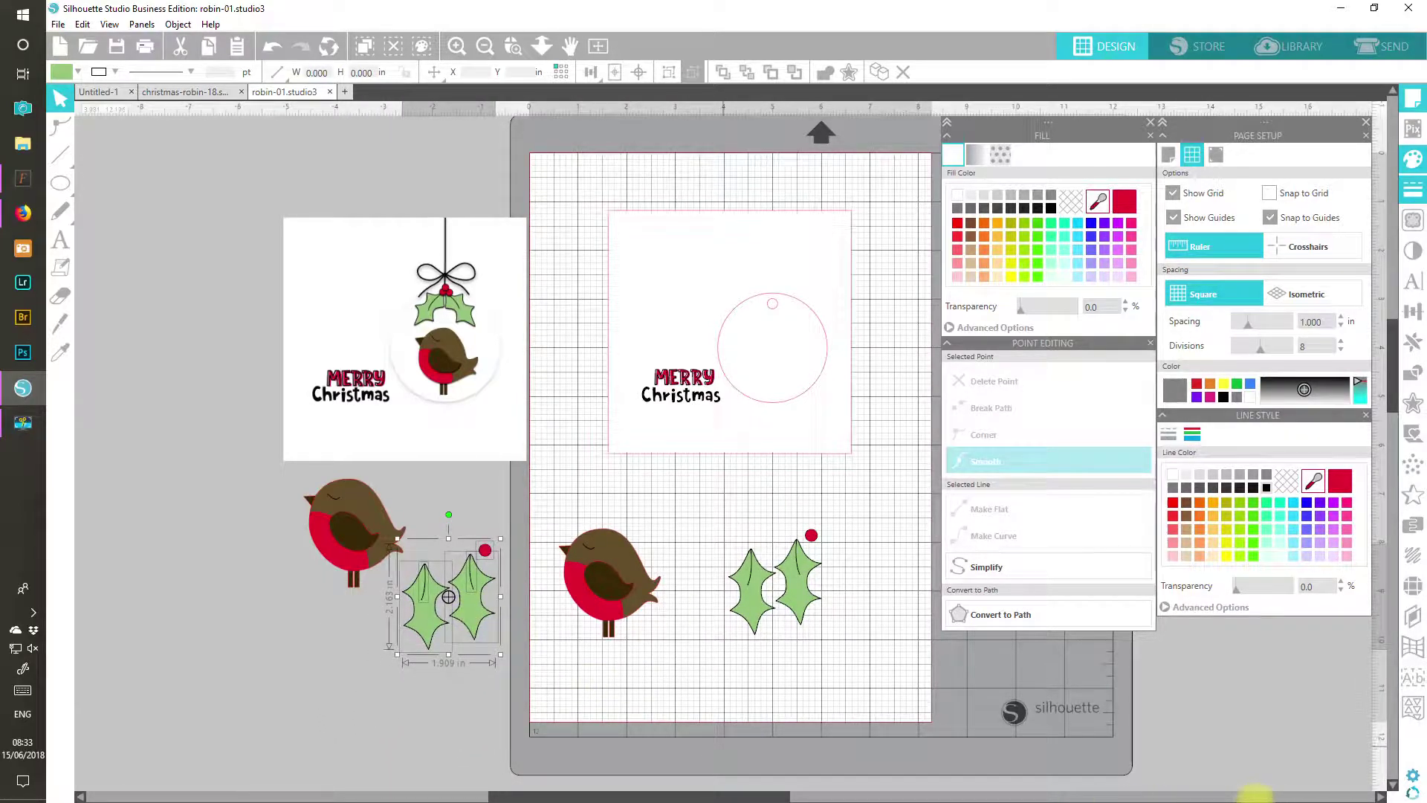
# Step: Move the robin into the circle on the card and shrink it to about 1.28 in wide
pyautogui.moveTo(645, 547); pyautogui.dragTo(799, 354)
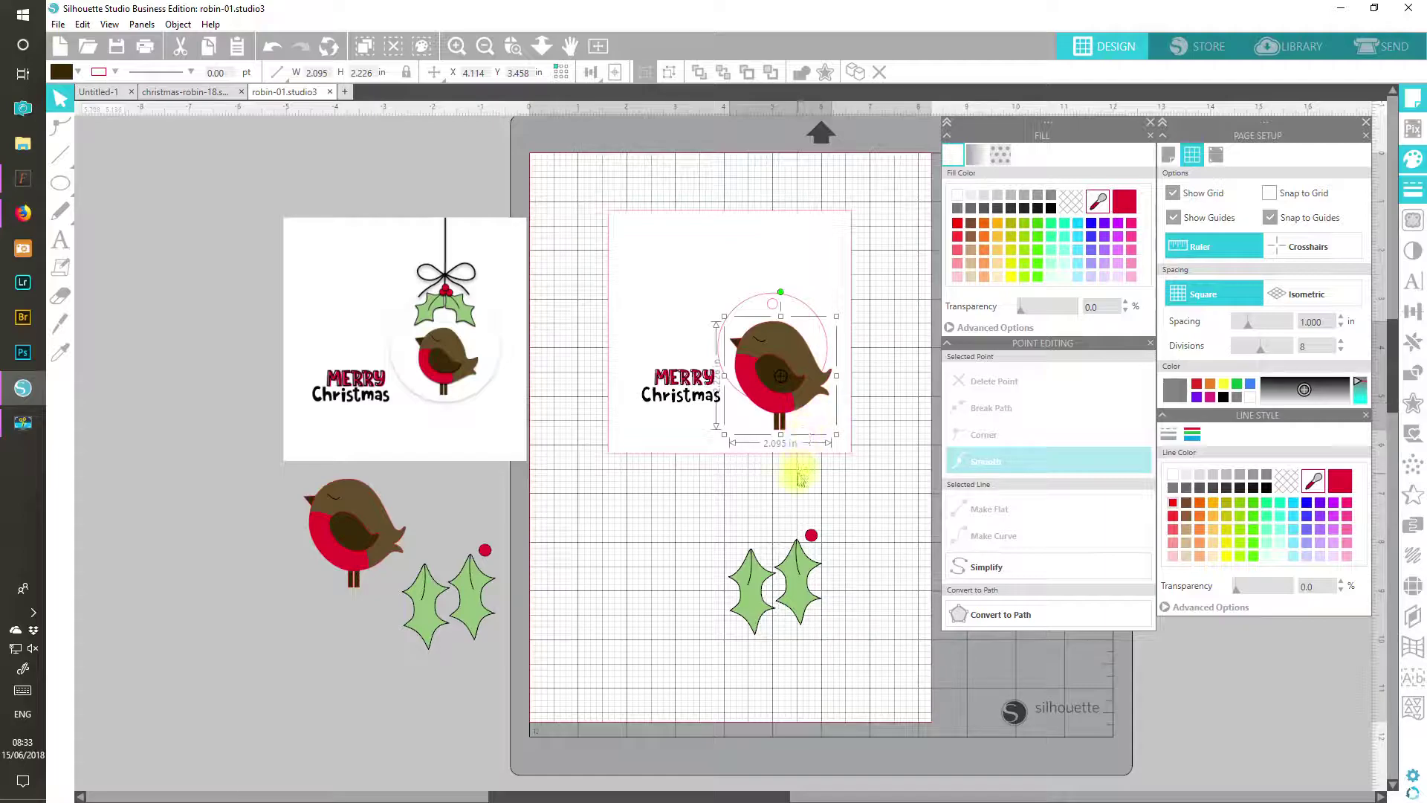
pyautogui.moveTo(834, 432); pyautogui.dragTo(790, 356)
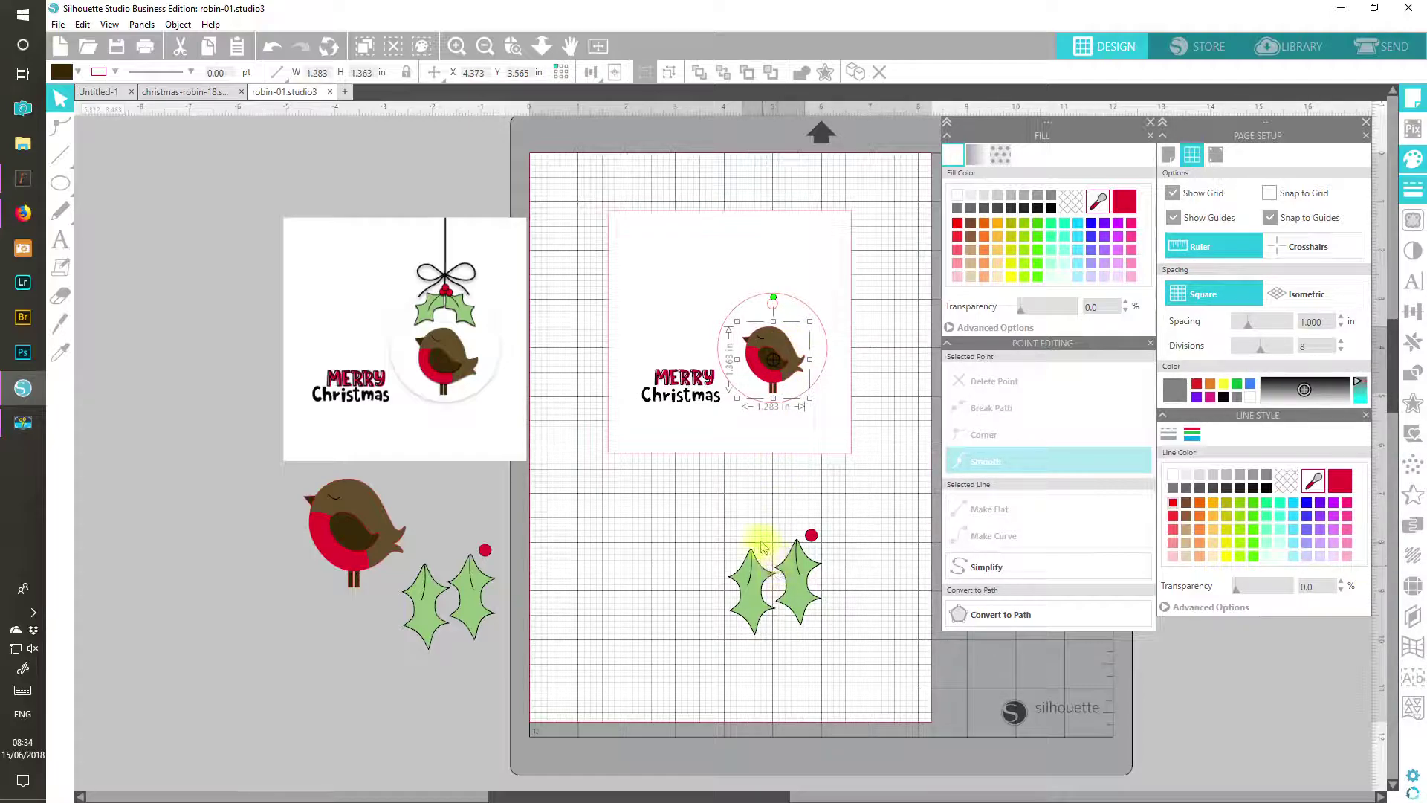
# Step: Group the page's left leaf with its vein, tilt it counterclockwise, and place it at the circle's upper right, shrunk to about 0.62 in wide
pyautogui.click(754, 587)
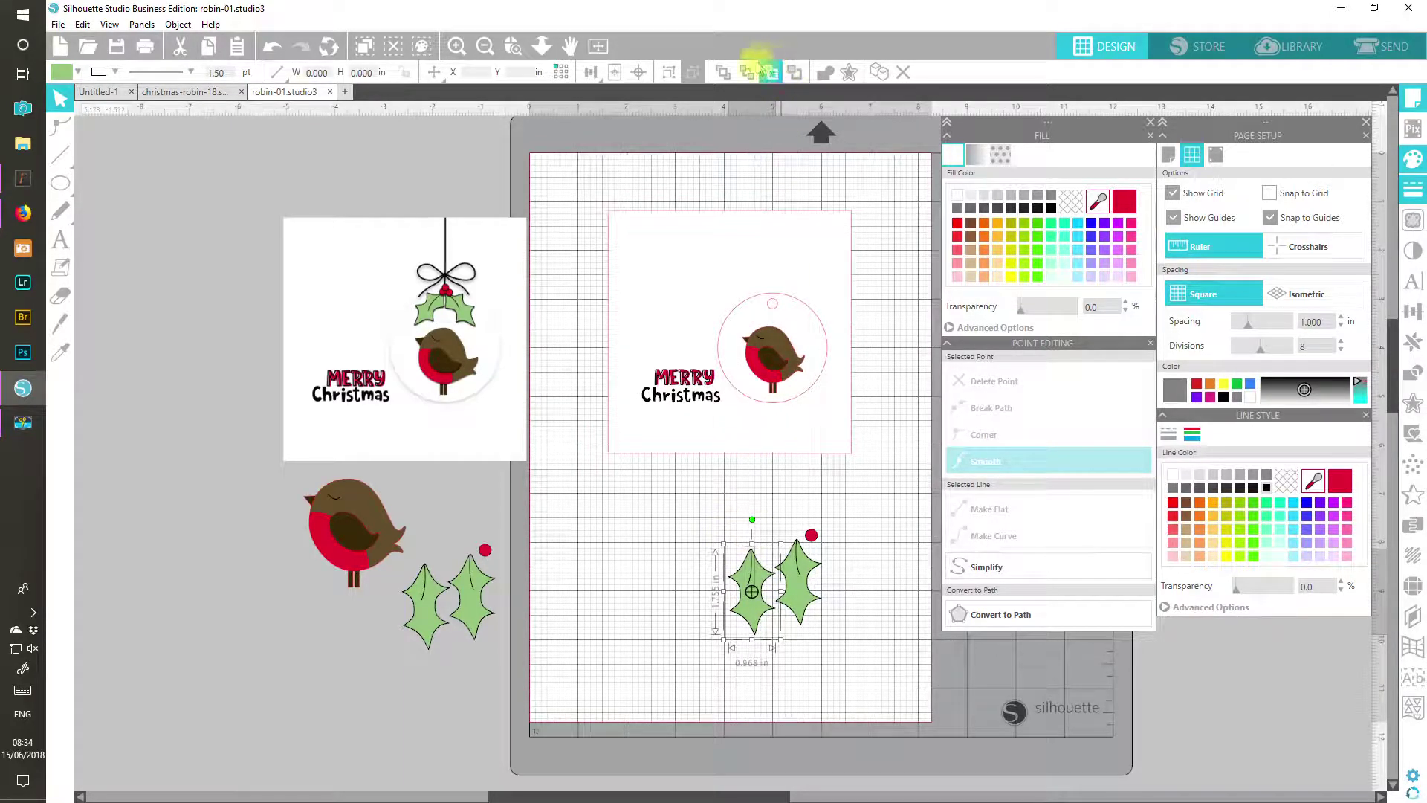
pyautogui.click(670, 71)
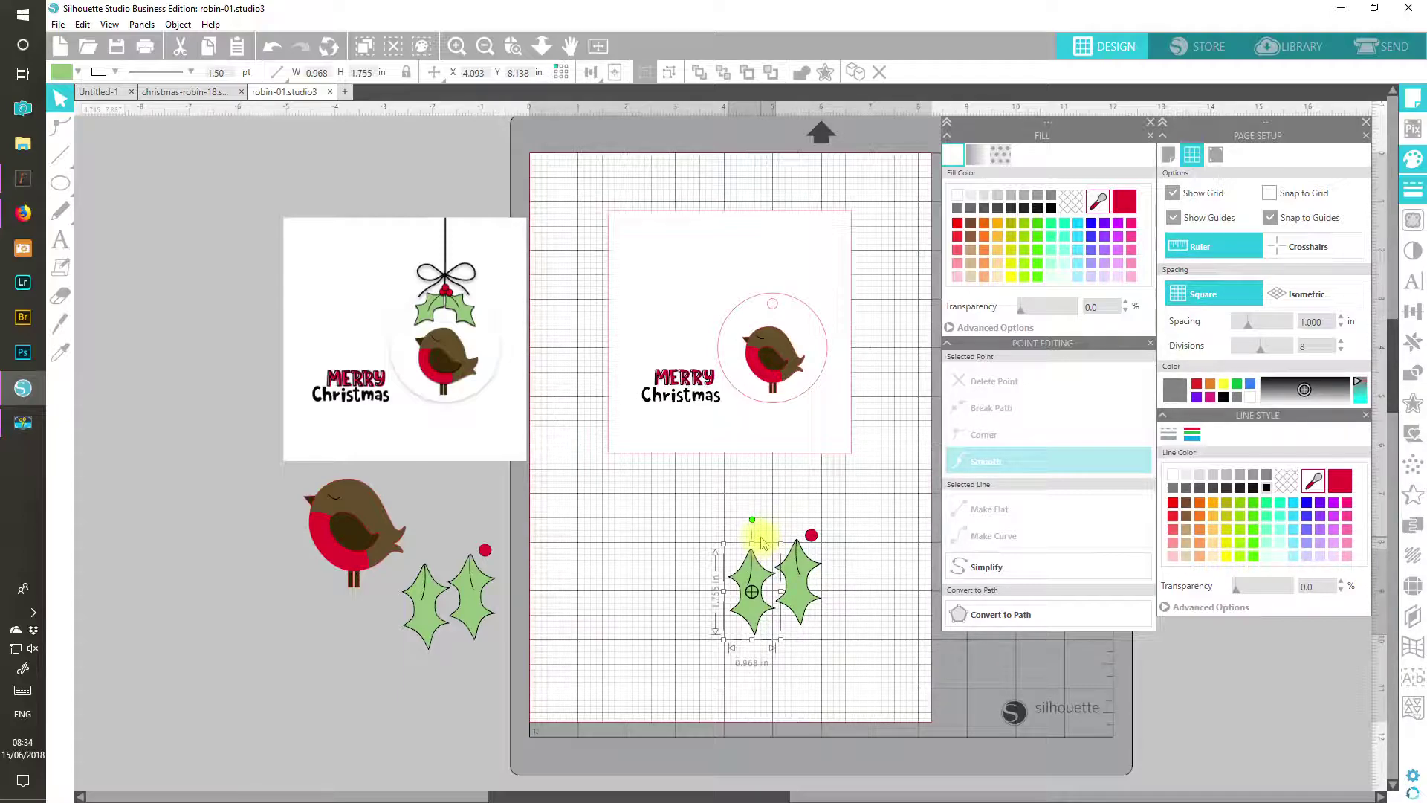
pyautogui.moveTo(753, 520); pyautogui.dragTo(714, 531)
pyautogui.moveTo(745, 576); pyautogui.dragTo(799, 330)
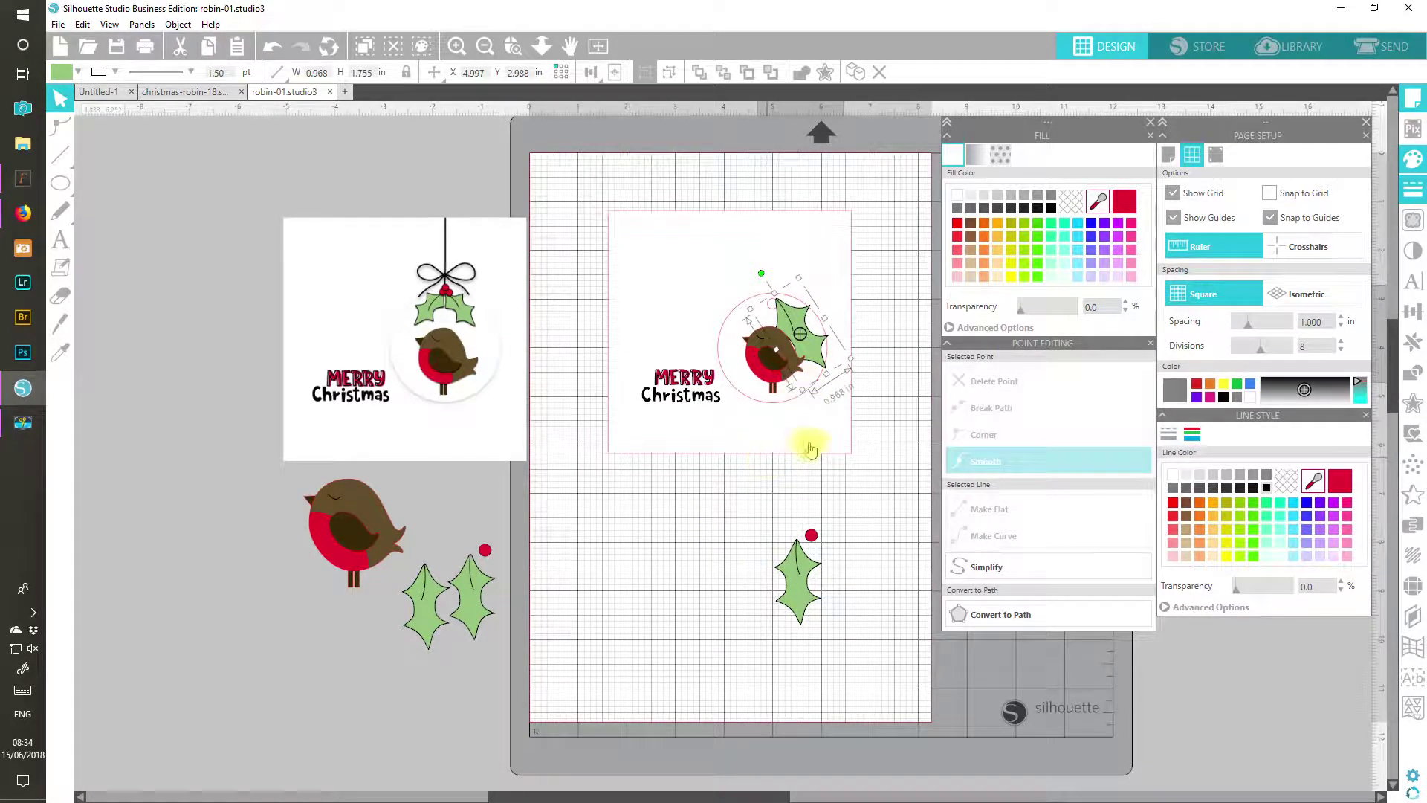
pyautogui.moveTo(805, 394); pyautogui.dragTo(797, 364)
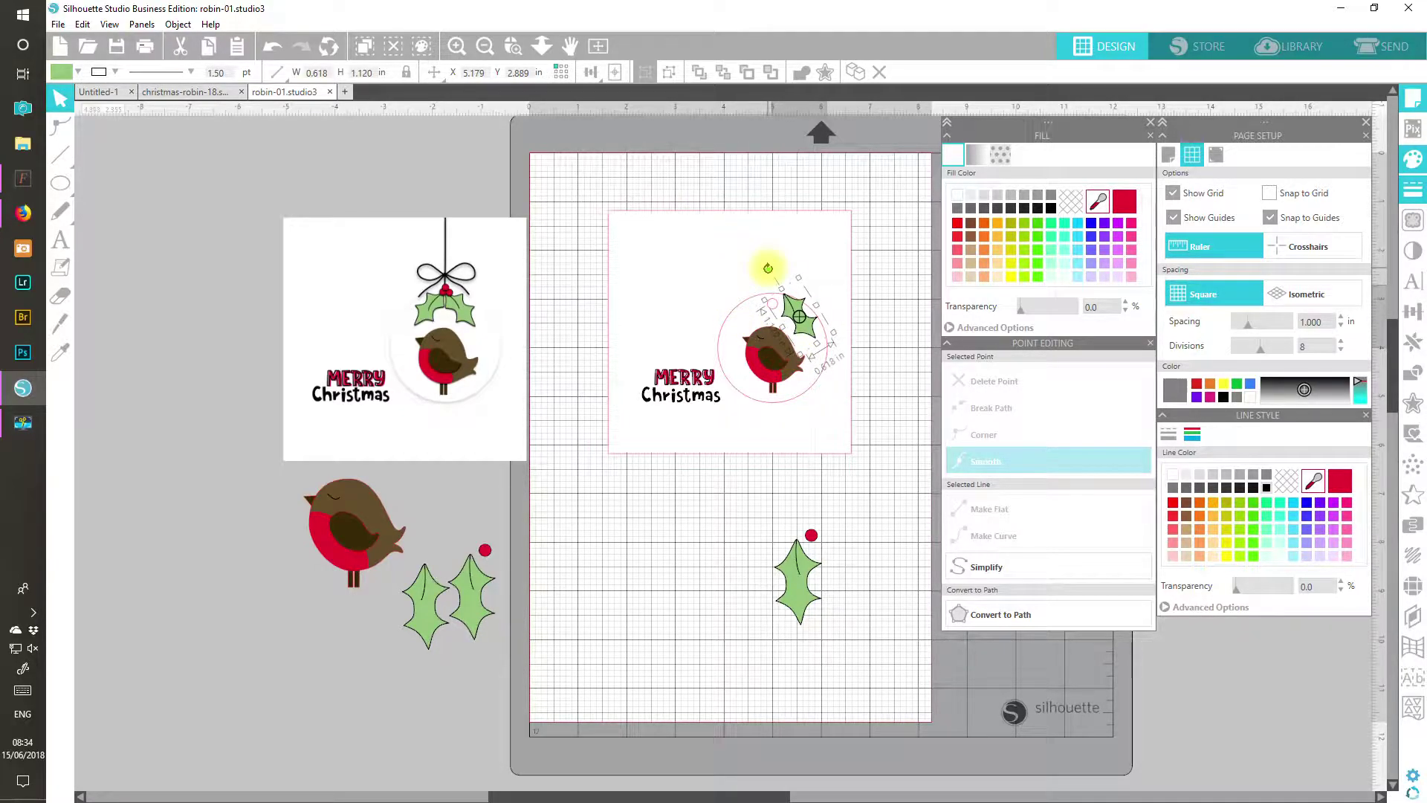
# Step: Tilt the card's holly leaf slightly further, enlarge it to about 0.69 in wide and set its tip at the hole in the circle
pyautogui.moveTo(768, 268); pyautogui.dragTo(762, 273)
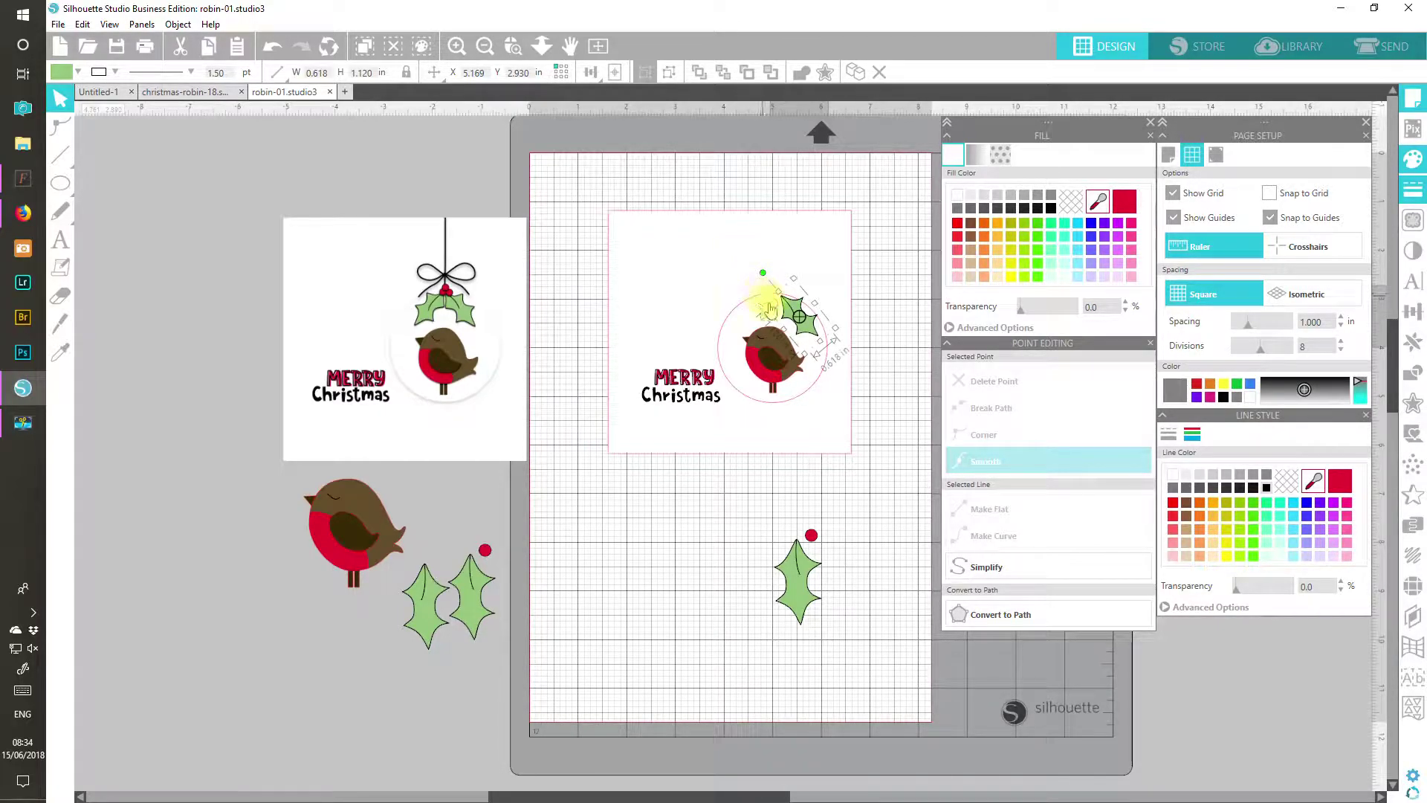
pyautogui.moveTo(836, 329); pyautogui.dragTo(805, 340)
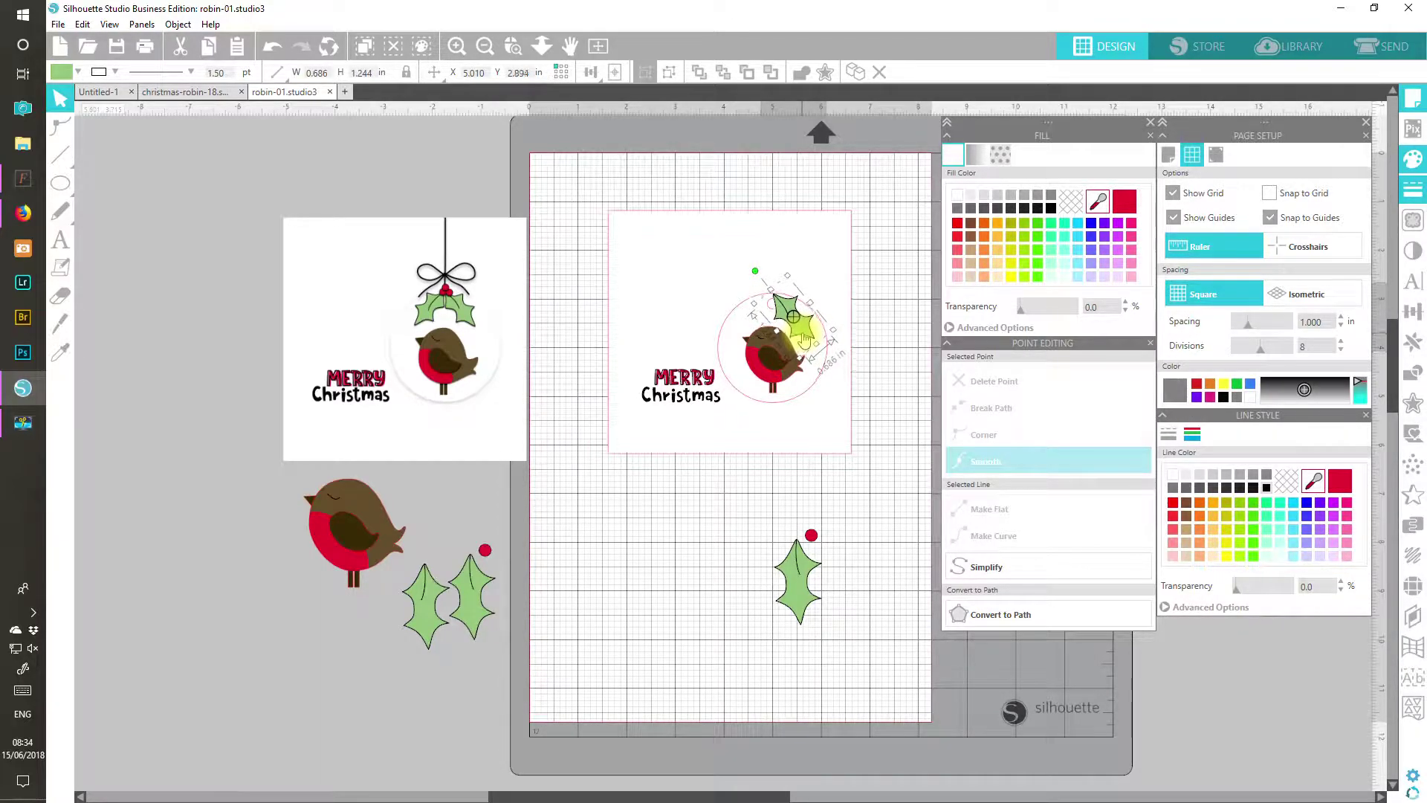
pyautogui.click(754, 273)
pyautogui.moveTo(757, 270); pyautogui.dragTo(753, 274)
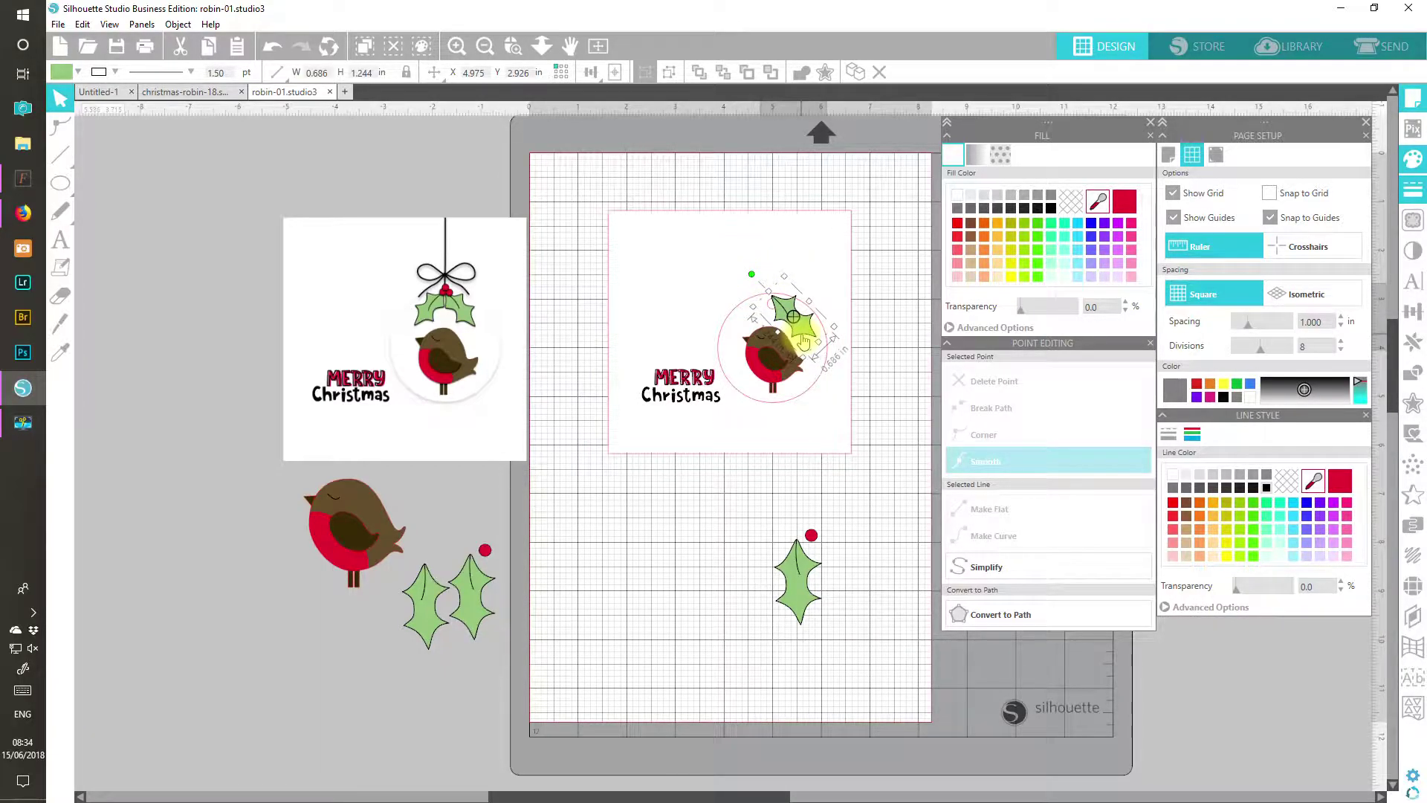
pyautogui.moveTo(803, 341); pyautogui.dragTo(805, 338)
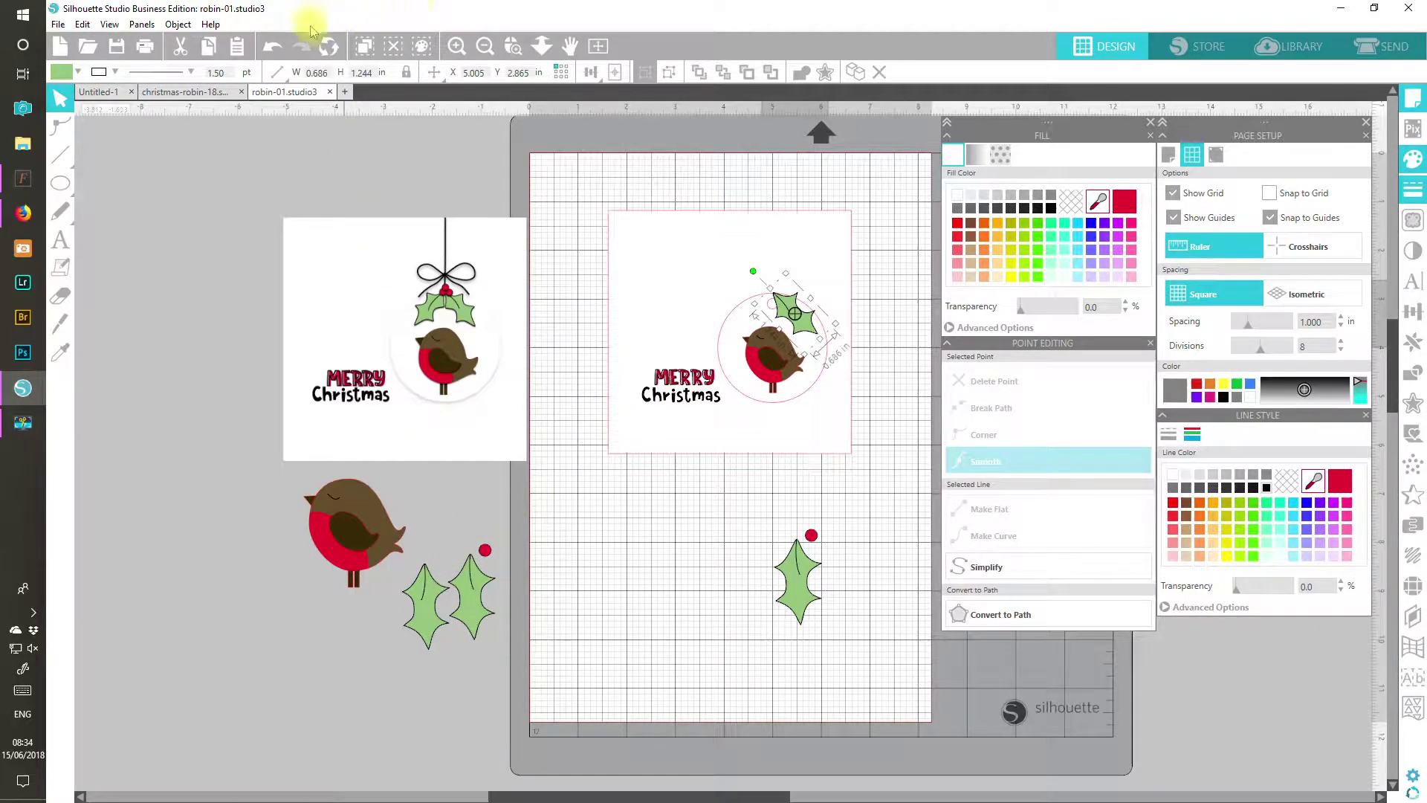
# Step: Replicate the card's holly leaf as a mirrored copy on its left side
pyautogui.click(178, 24)
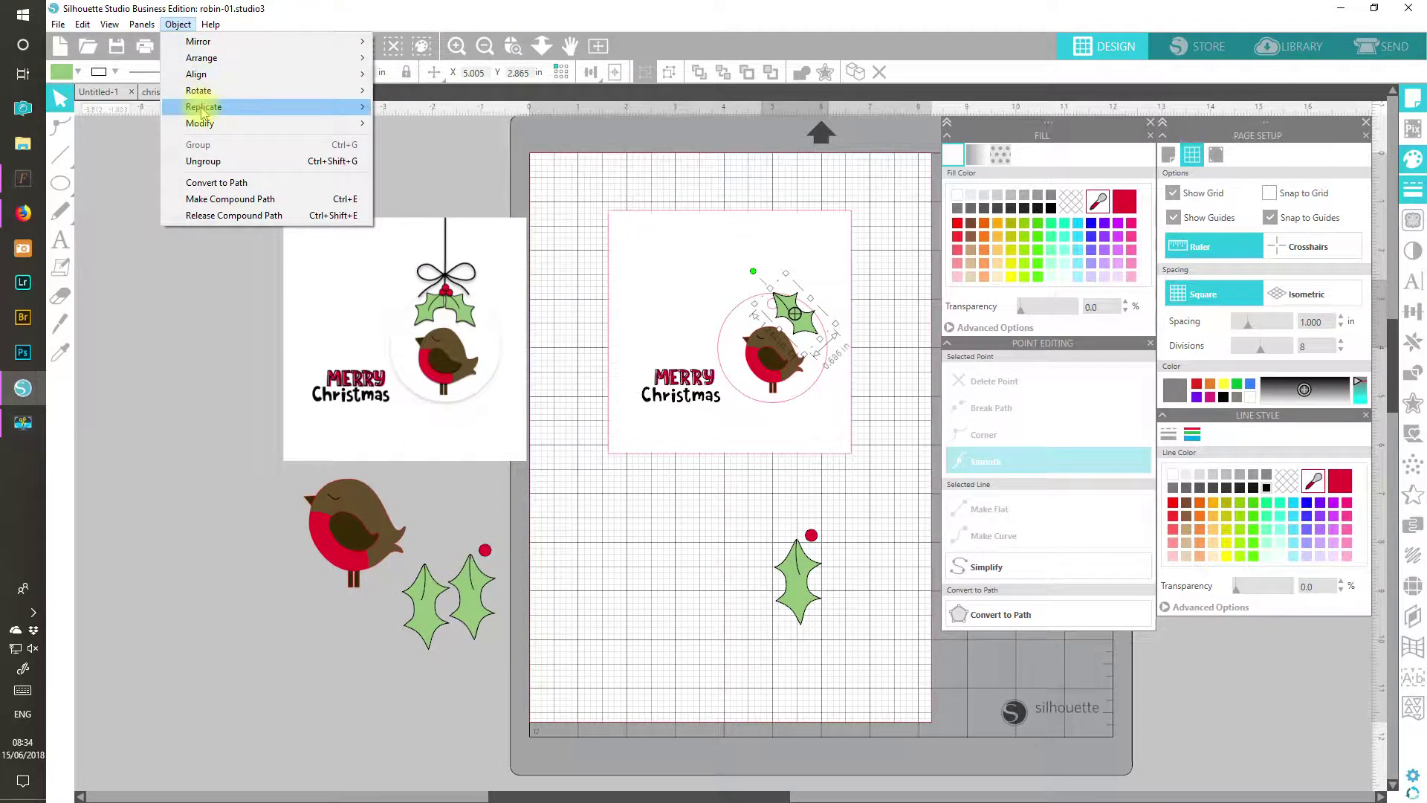
pyautogui.moveTo(197, 106)
pyautogui.click(430, 186)
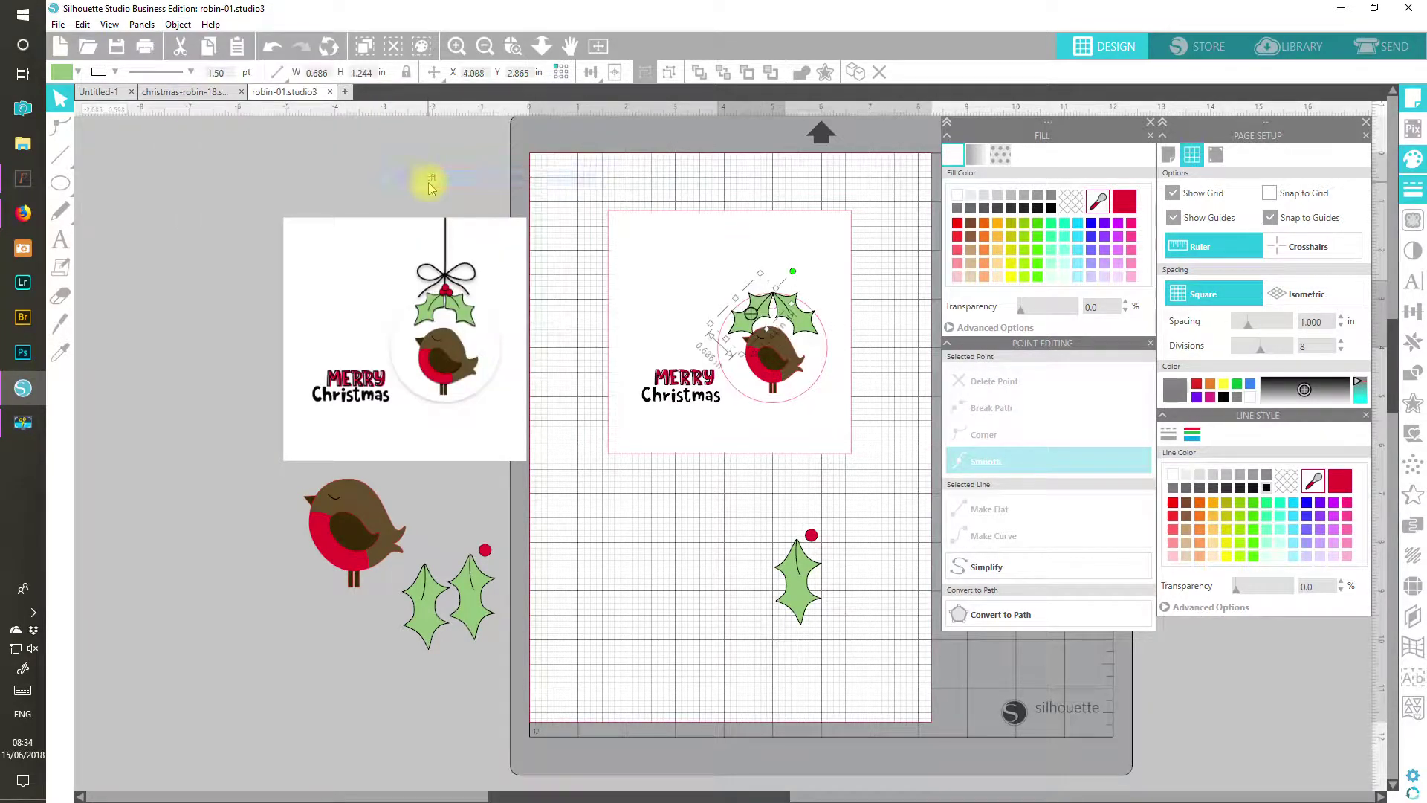
# Step: Move the leftover leaf aside on the page and place the berry, brought to front, where the card's two holly leaves meet
pyautogui.click(801, 587)
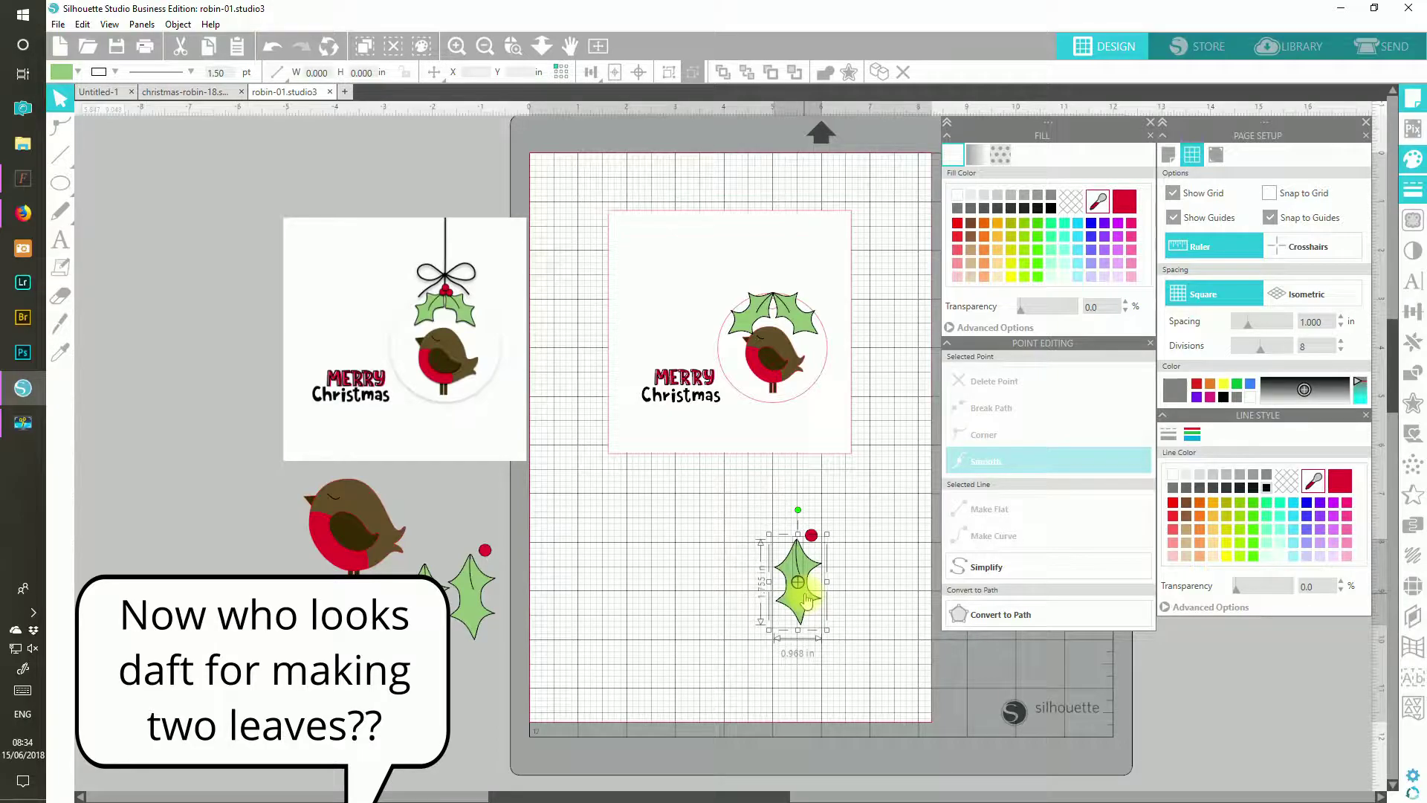
pyautogui.moveTo(807, 600); pyautogui.dragTo(650, 612)
pyautogui.click(811, 536)
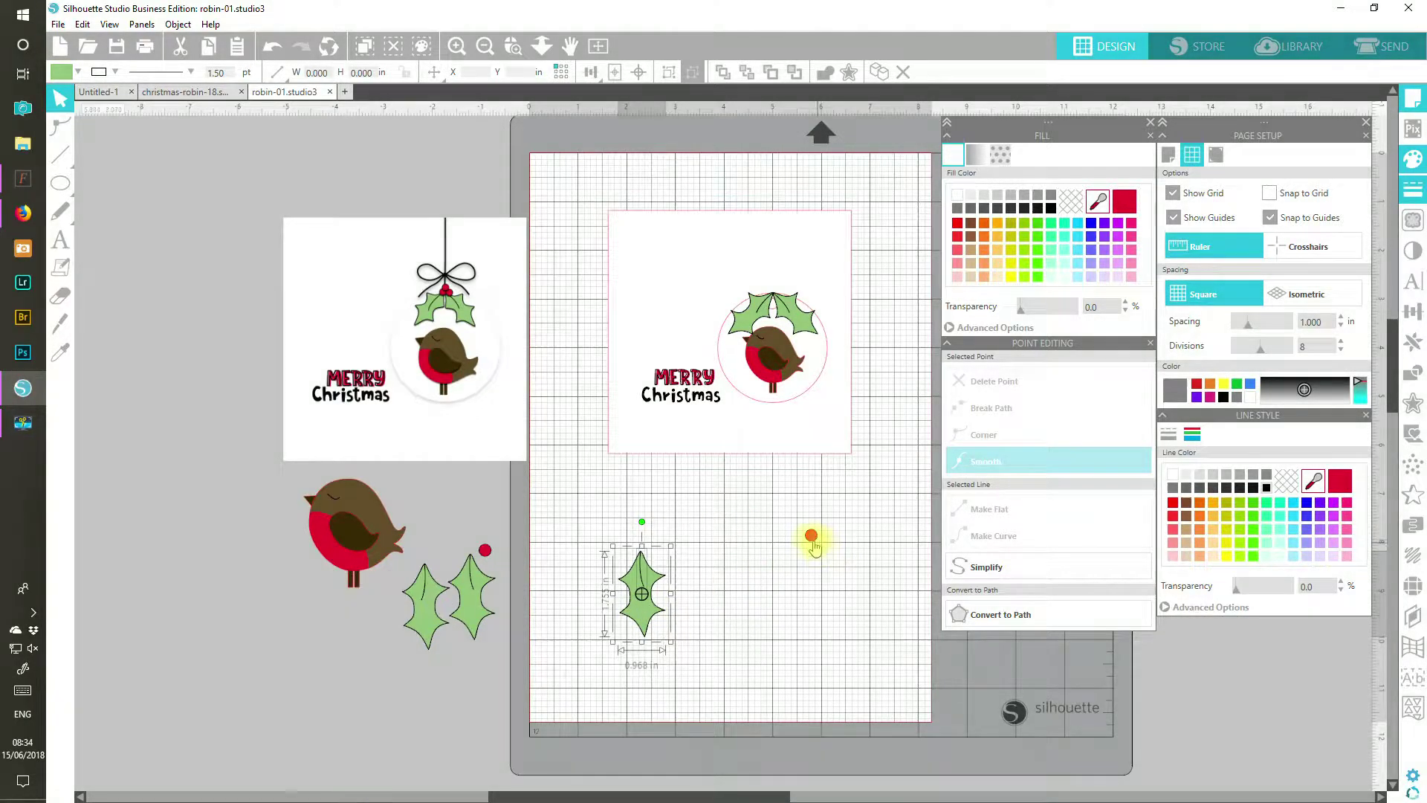
pyautogui.moveTo(810, 536); pyautogui.dragTo(896, 286)
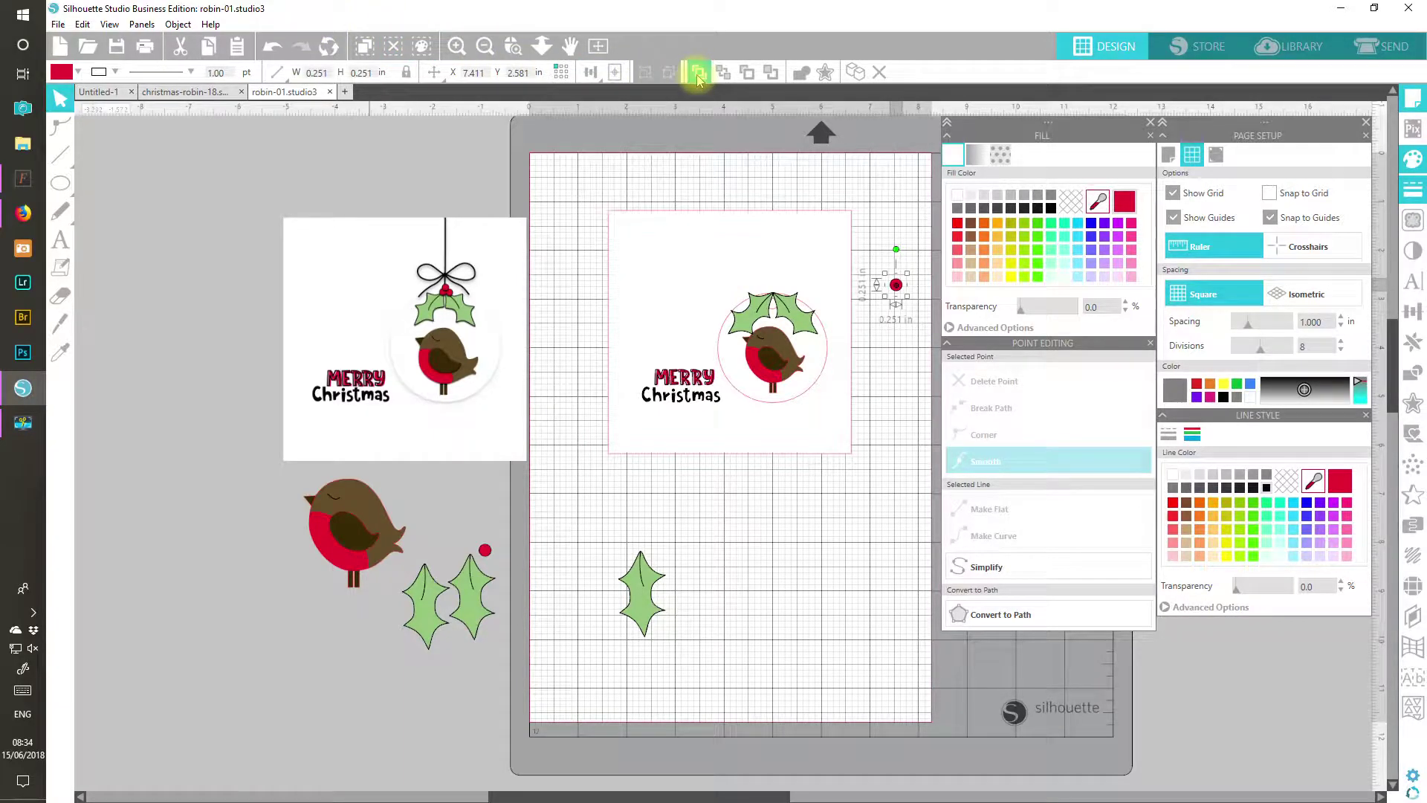
pyautogui.moveTo(898, 296); pyautogui.dragTo(773, 302)
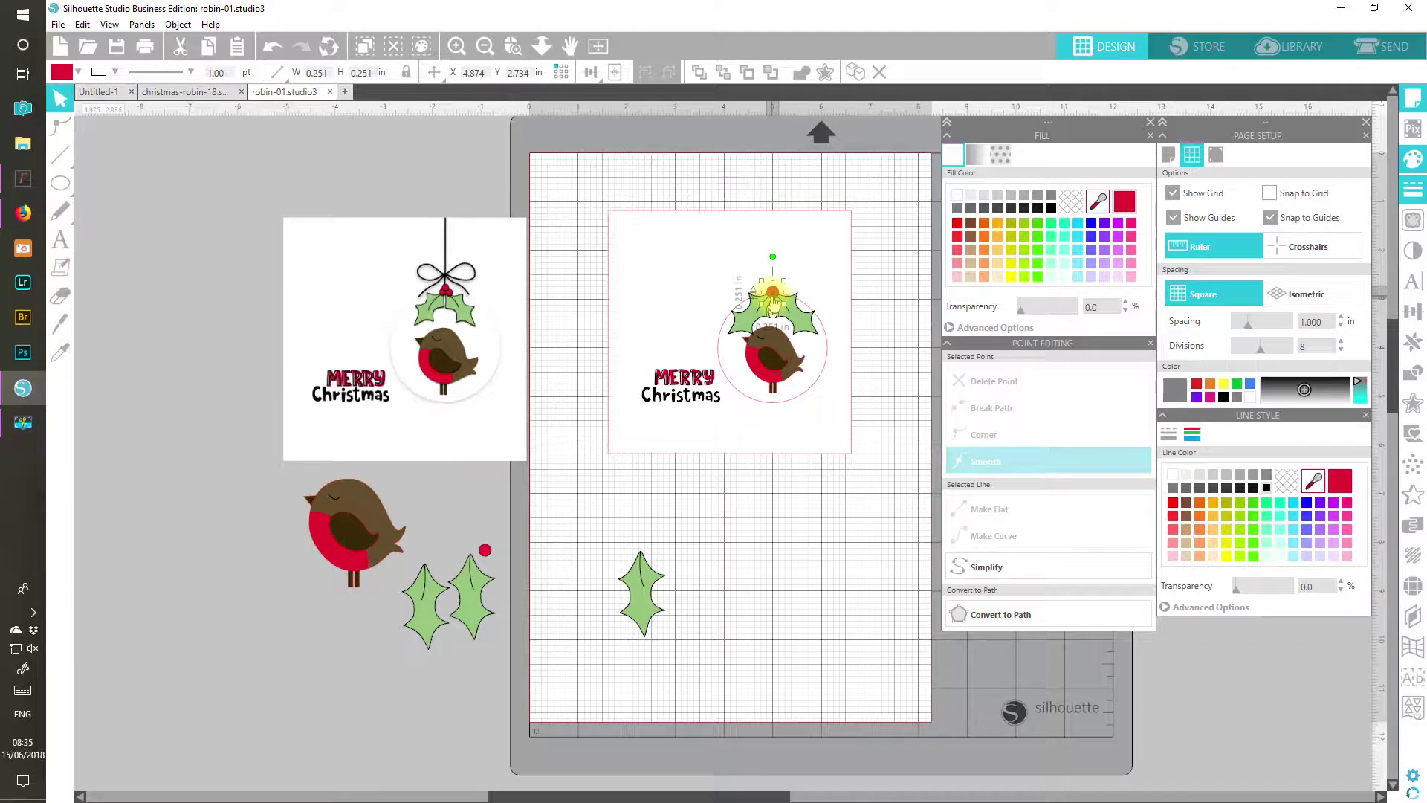
# Step: Close the Point Editing options and show the whole card enlarged for adding more berries
pyautogui.click(457, 46)
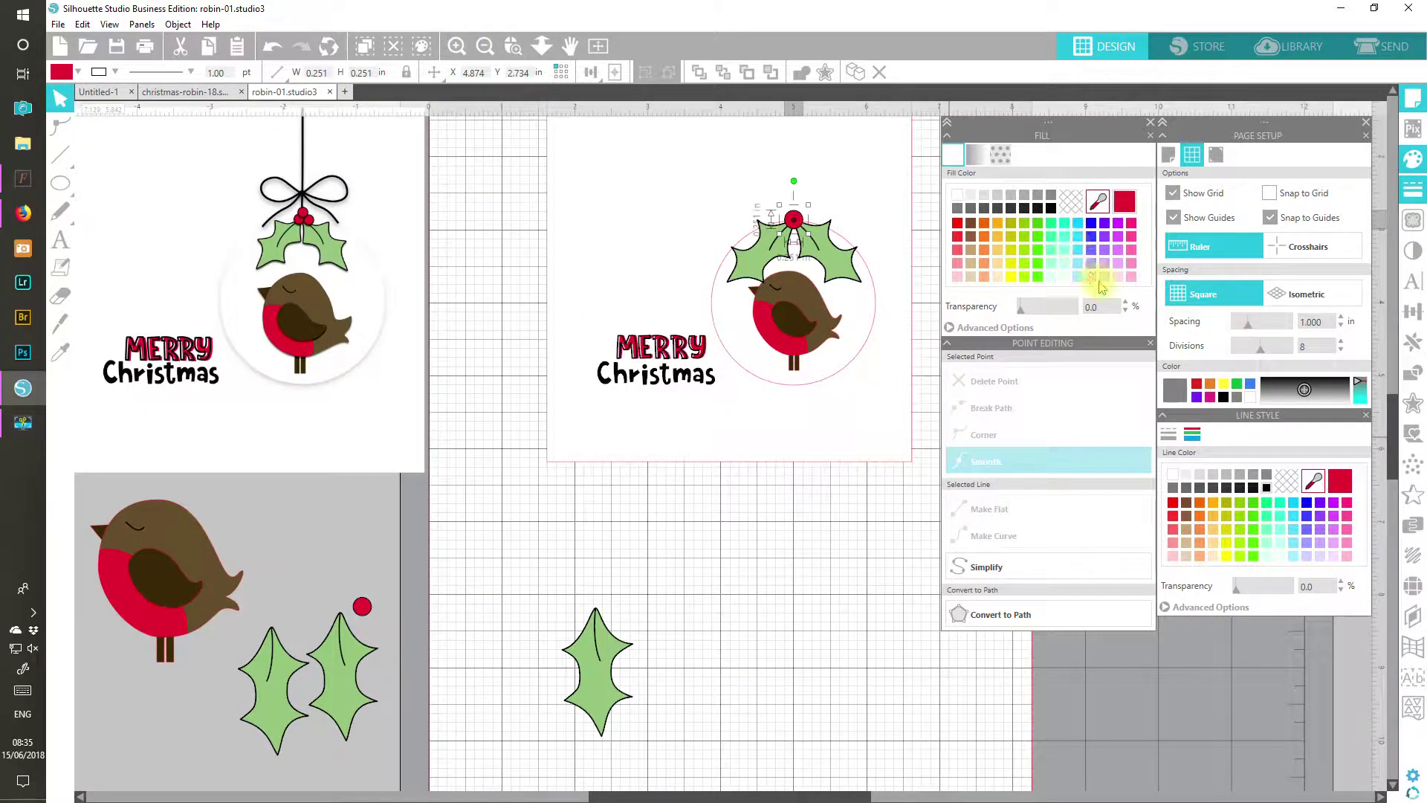
pyautogui.click(1150, 343)
pyautogui.moveTo(779, 793); pyautogui.dragTo(815, 792)
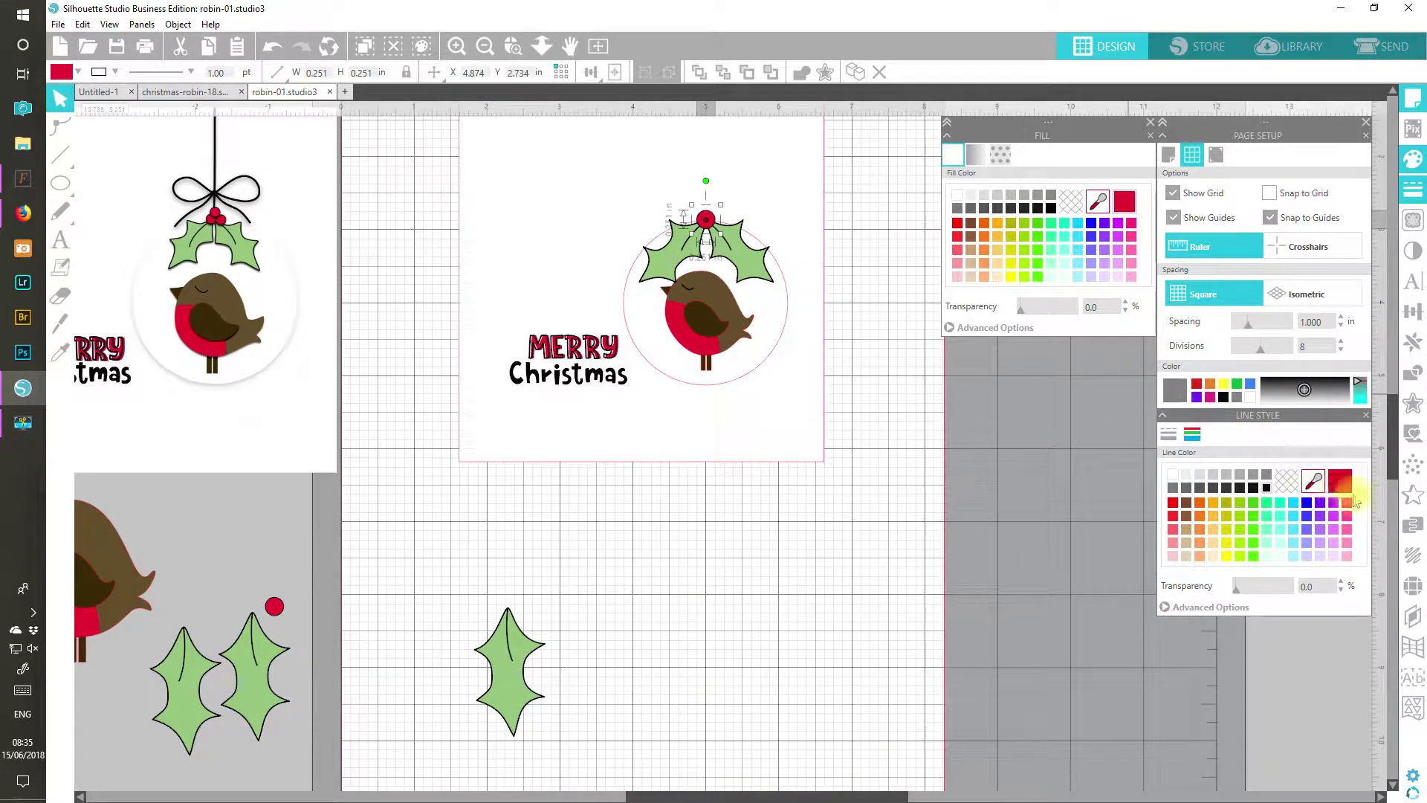
pyautogui.moveTo(1391, 444); pyautogui.dragTo(1392, 410)
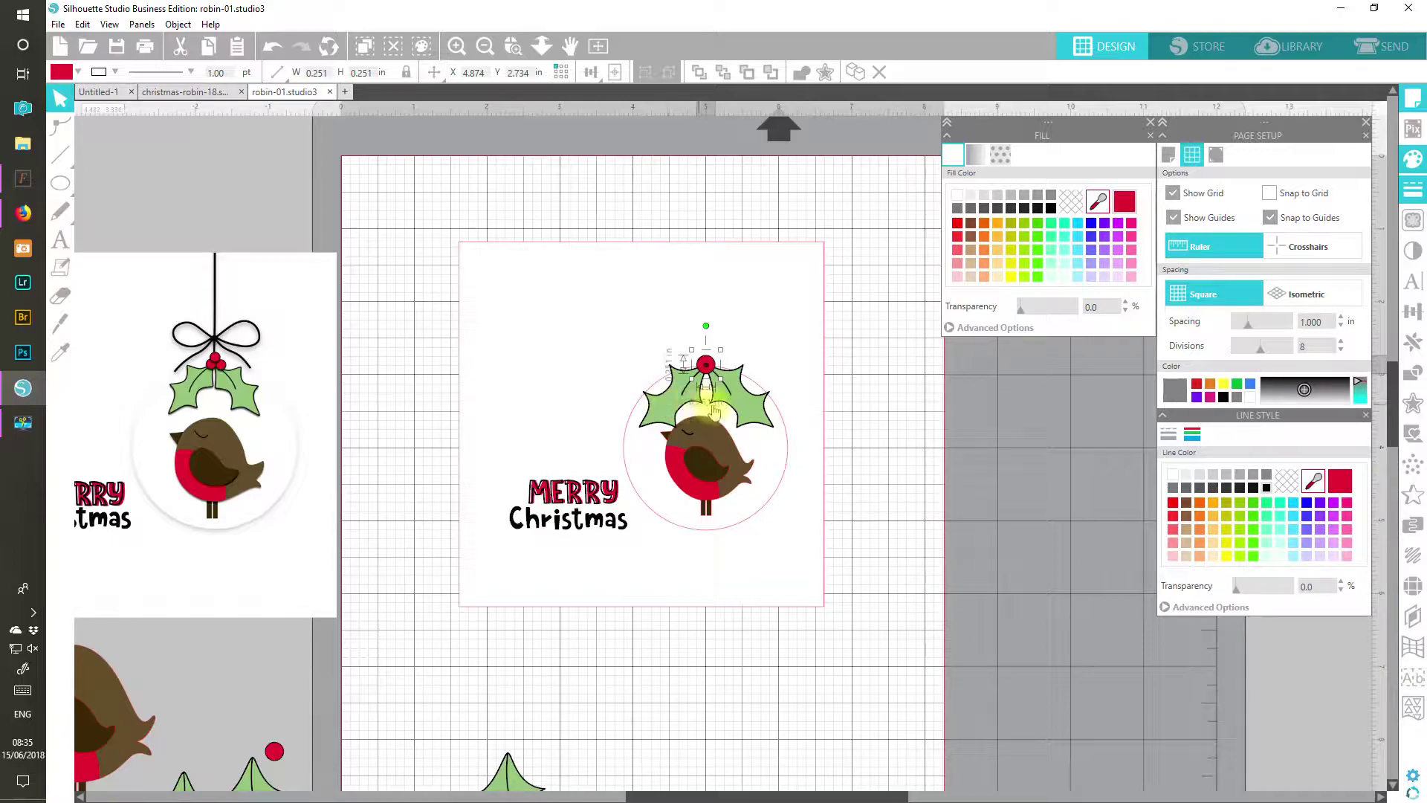
# Step: Scale both of the card's holly leaves down together to about 0.58 × 1.06 in each and recentre them under the berry
pyautogui.click(667, 410)
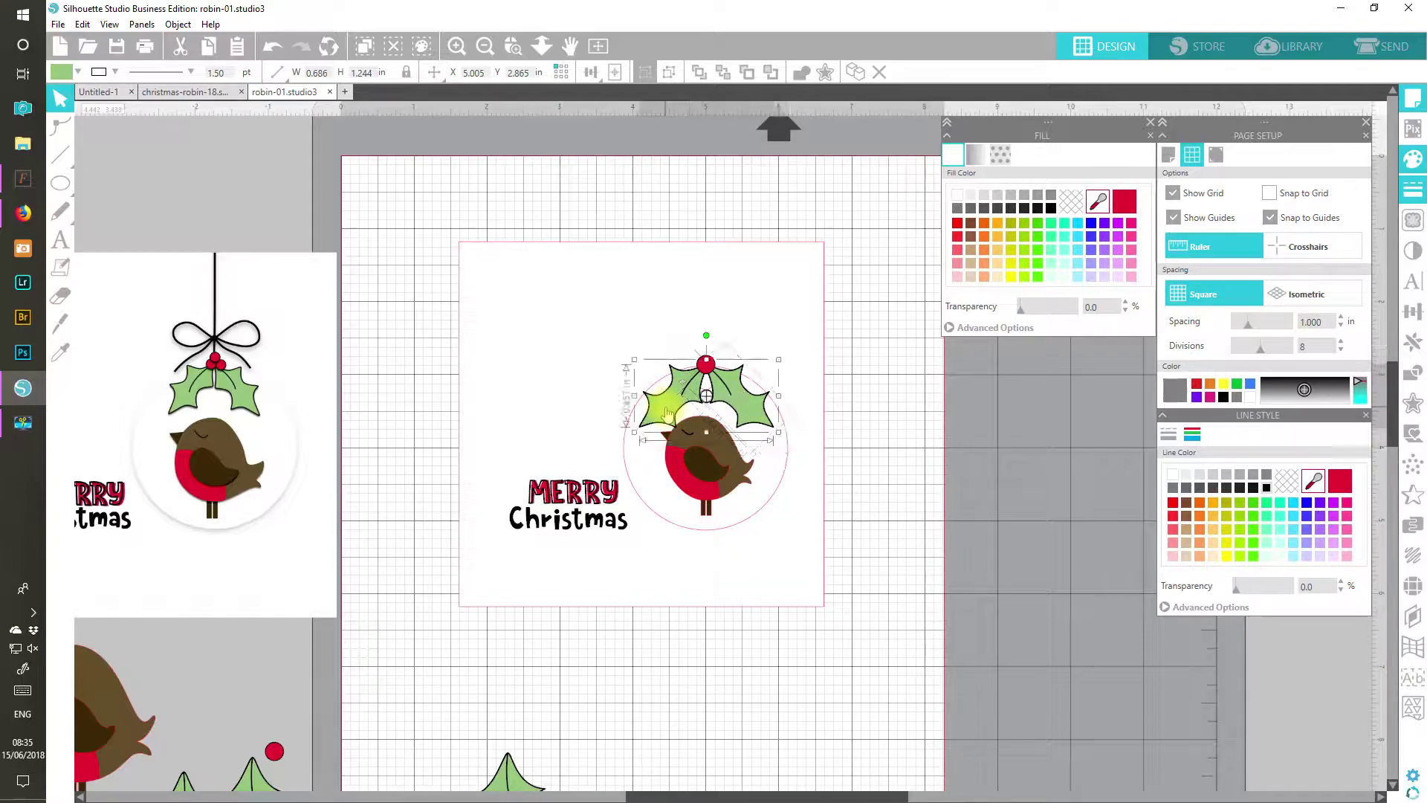
pyautogui.keyDown('shift'); pyautogui.click(772, 425); pyautogui.keyUp('shift')
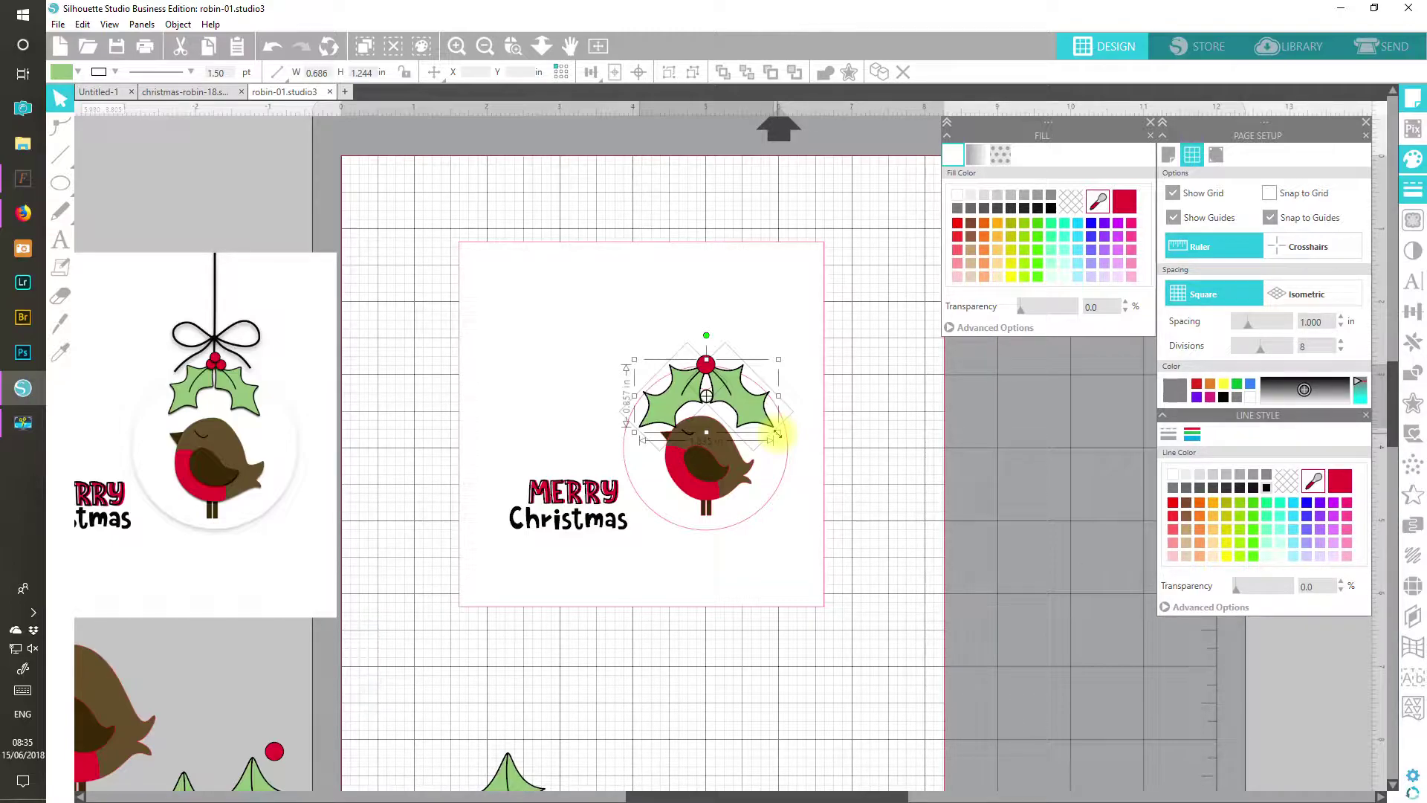
pyautogui.moveTo(776, 432); pyautogui.dragTo(759, 420)
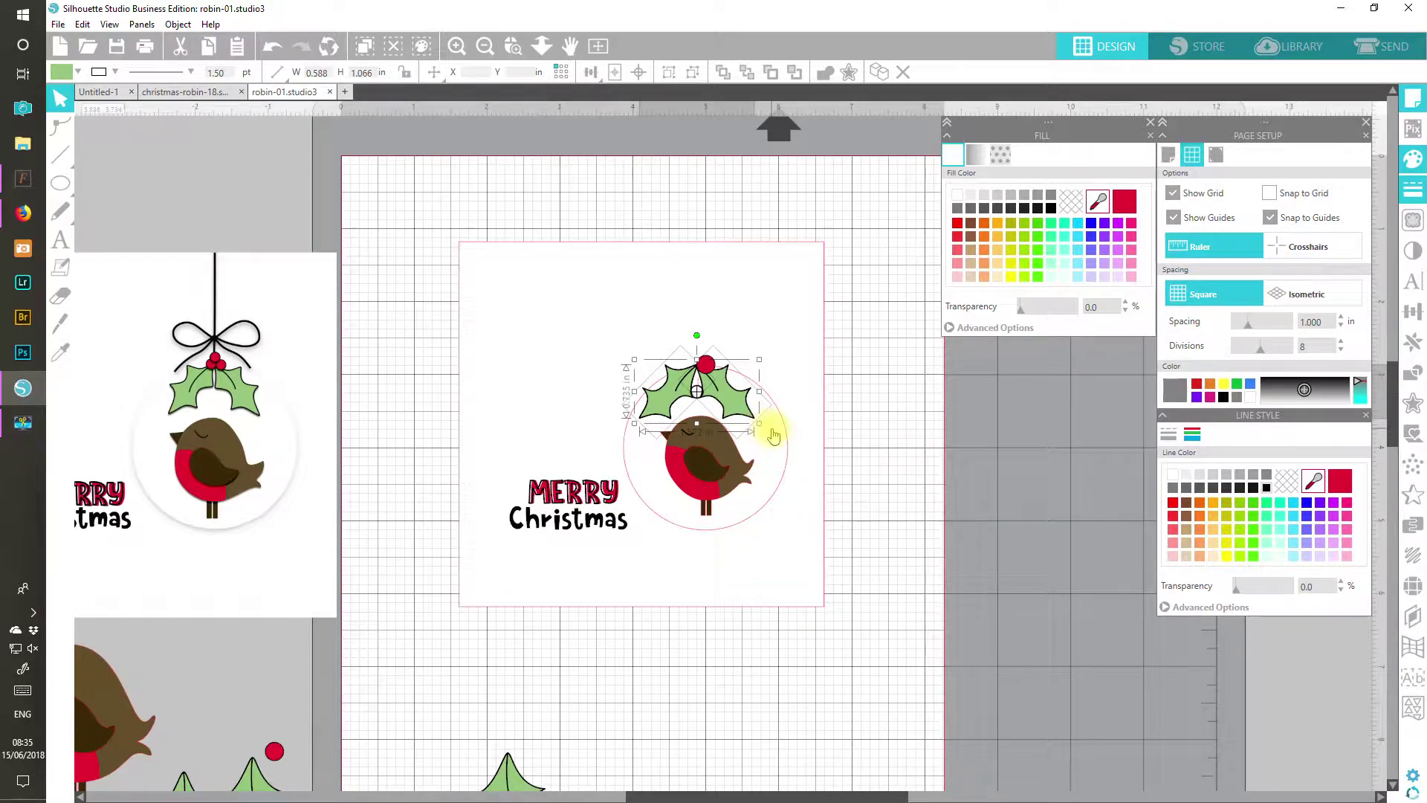
pyautogui.moveTo(761, 423); pyautogui.dragTo(750, 407)
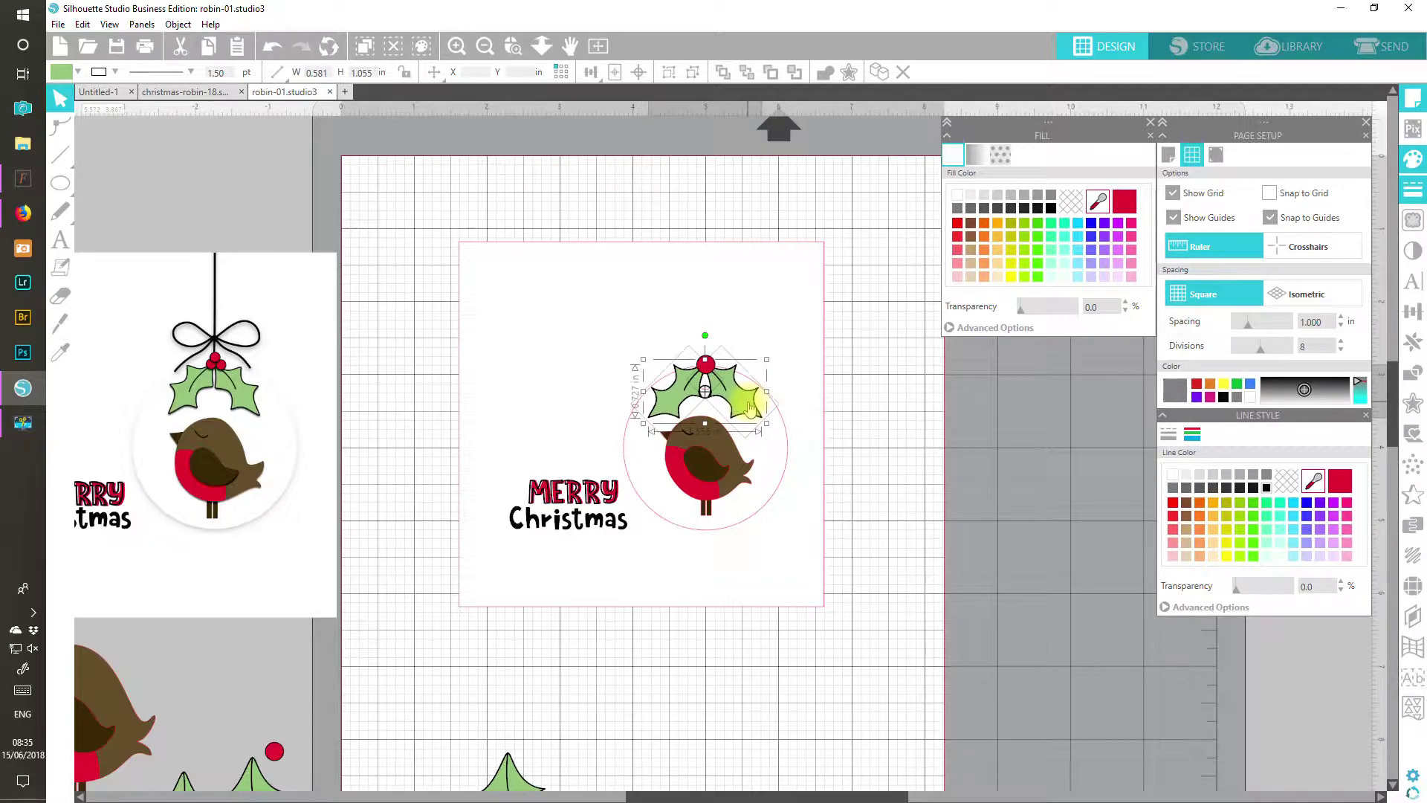
pyautogui.moveTo(749, 408); pyautogui.dragTo(749, 411)
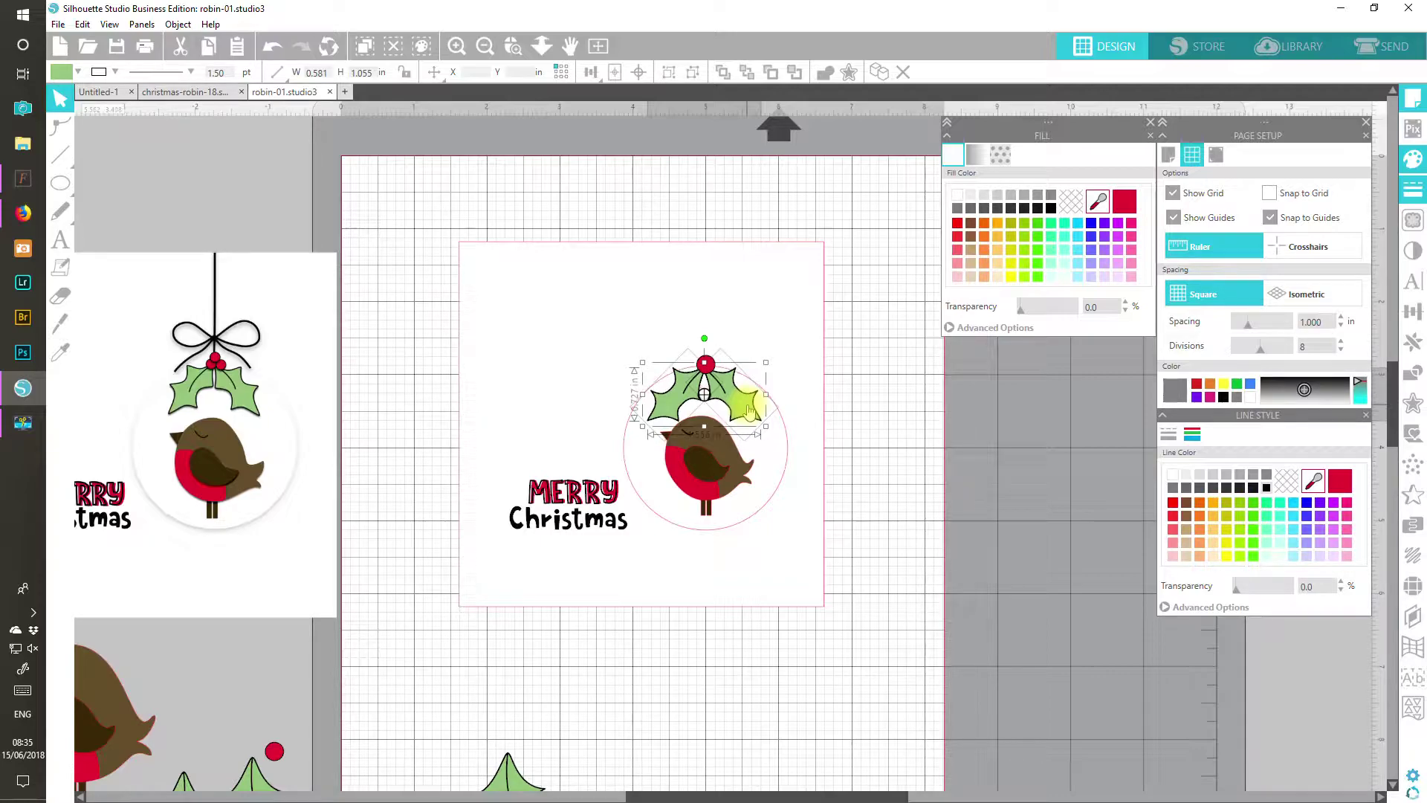
pyautogui.click(885, 333)
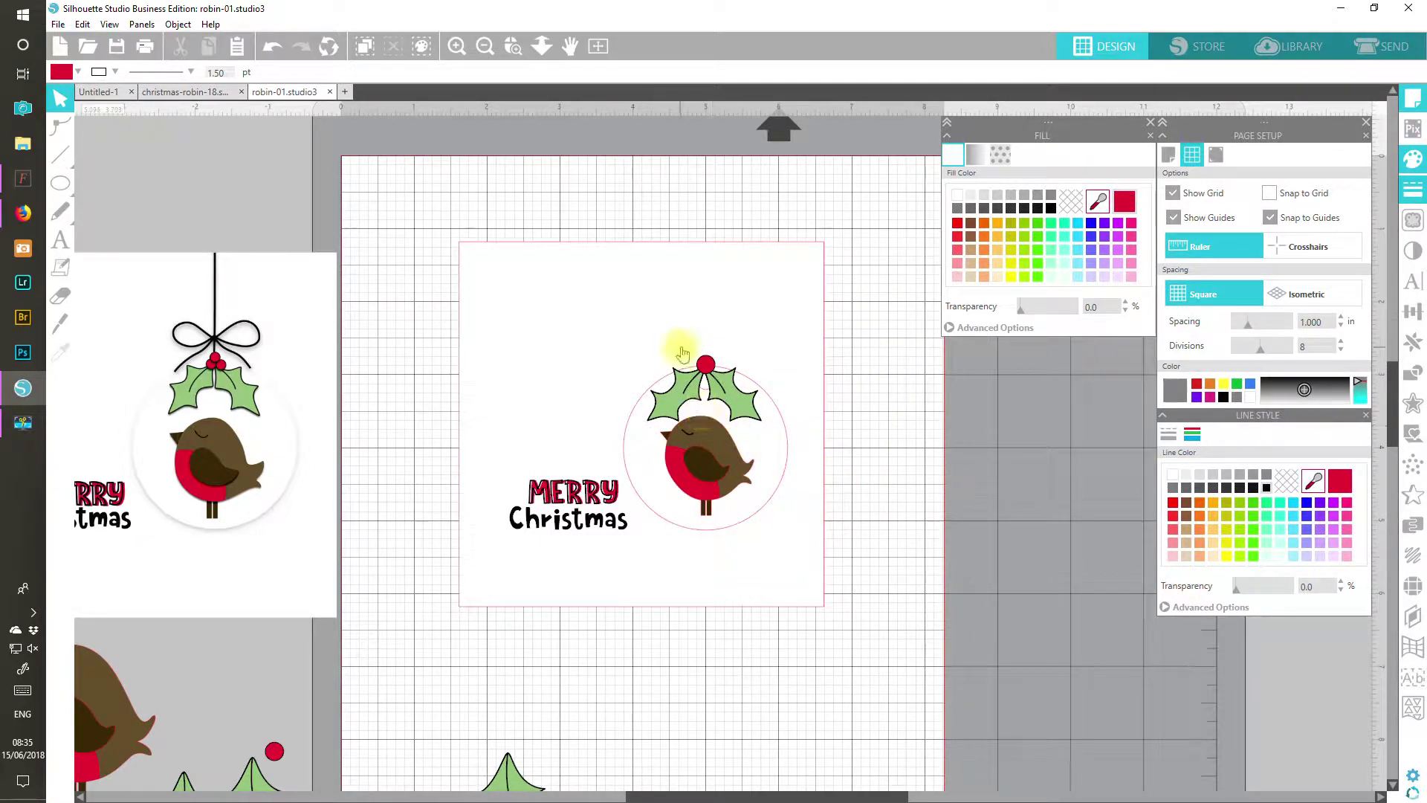
# Step: Shift the berry slightly lower onto the junction of the two holly leaves and set its size to 0.200 in
pyautogui.click(706, 365)
pyautogui.click(734, 448)
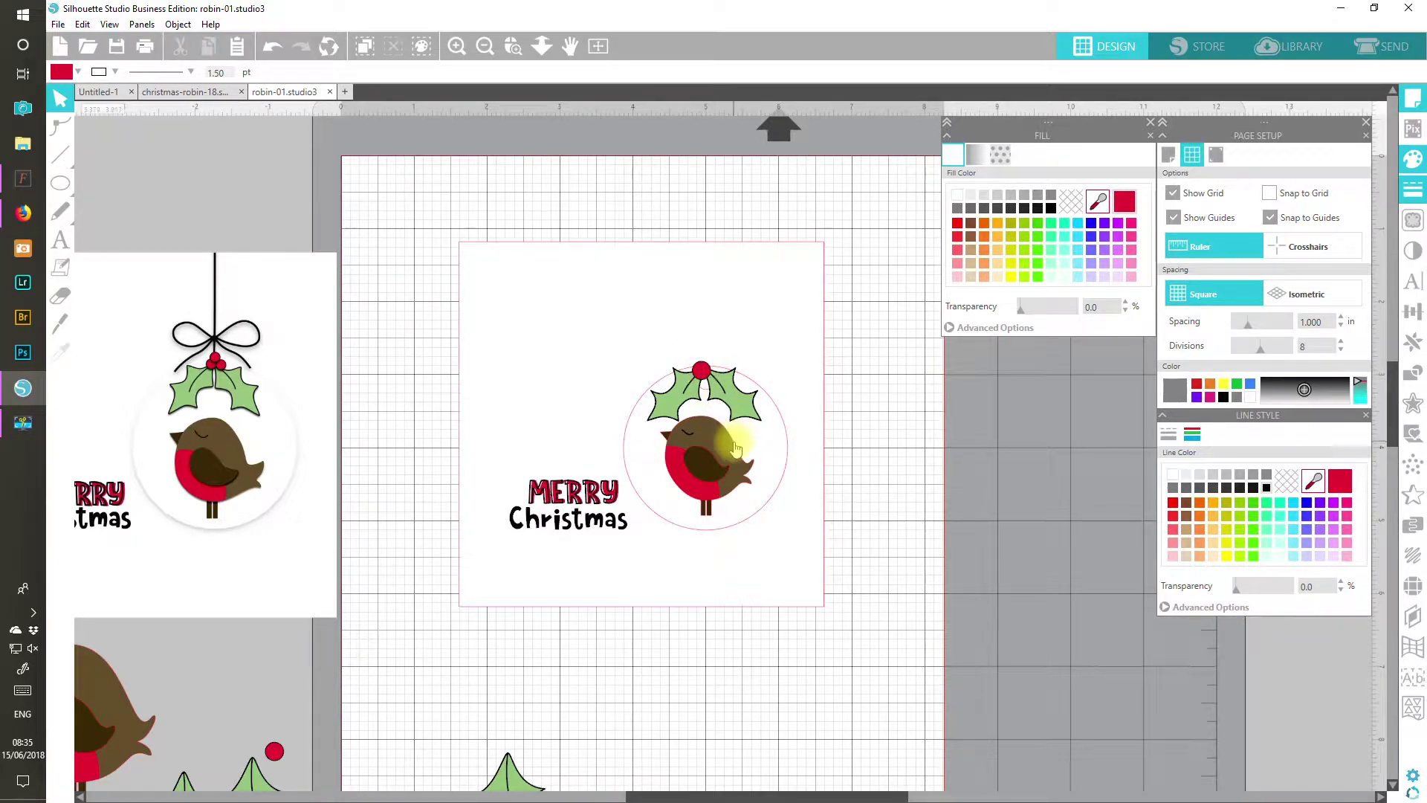
pyautogui.click(705, 369)
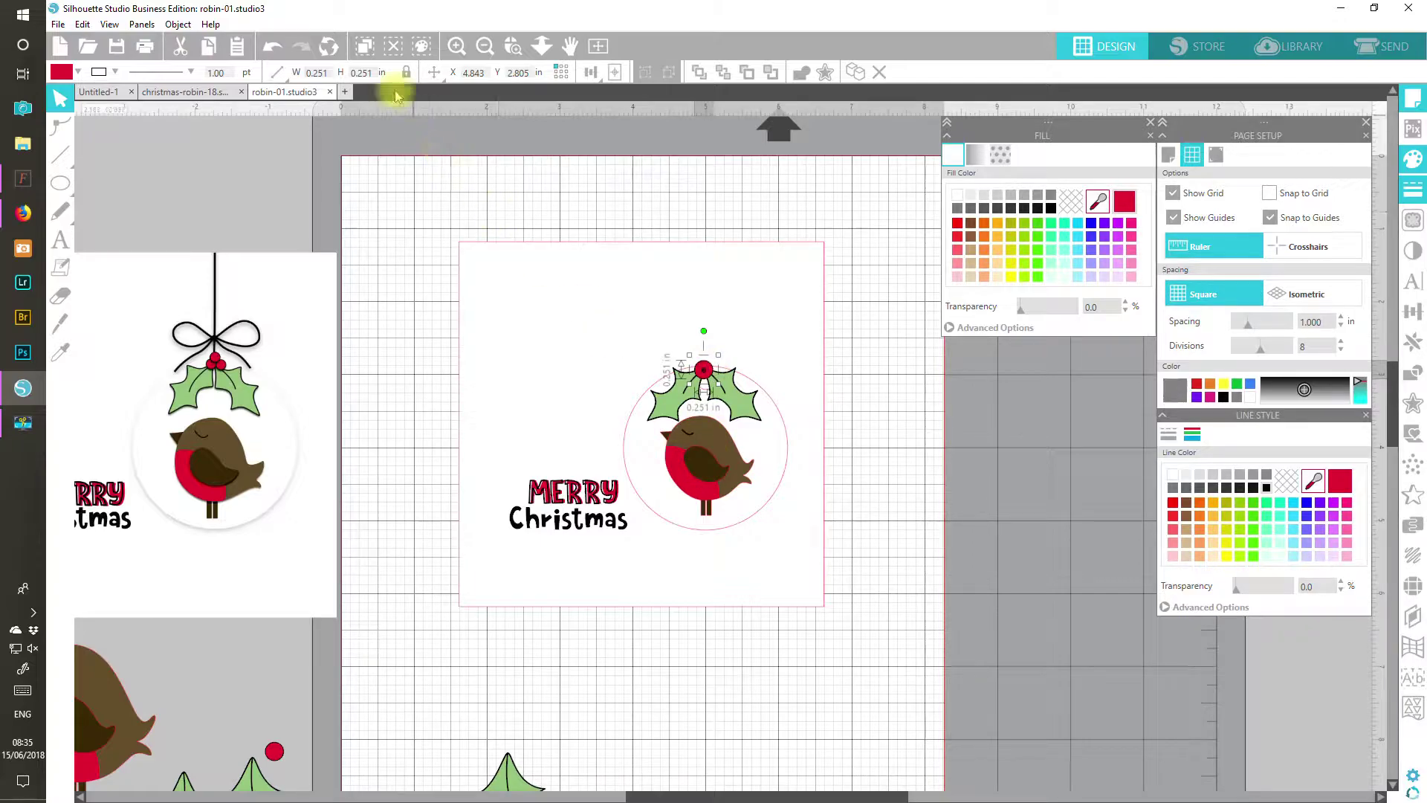
pyautogui.click(361, 72)
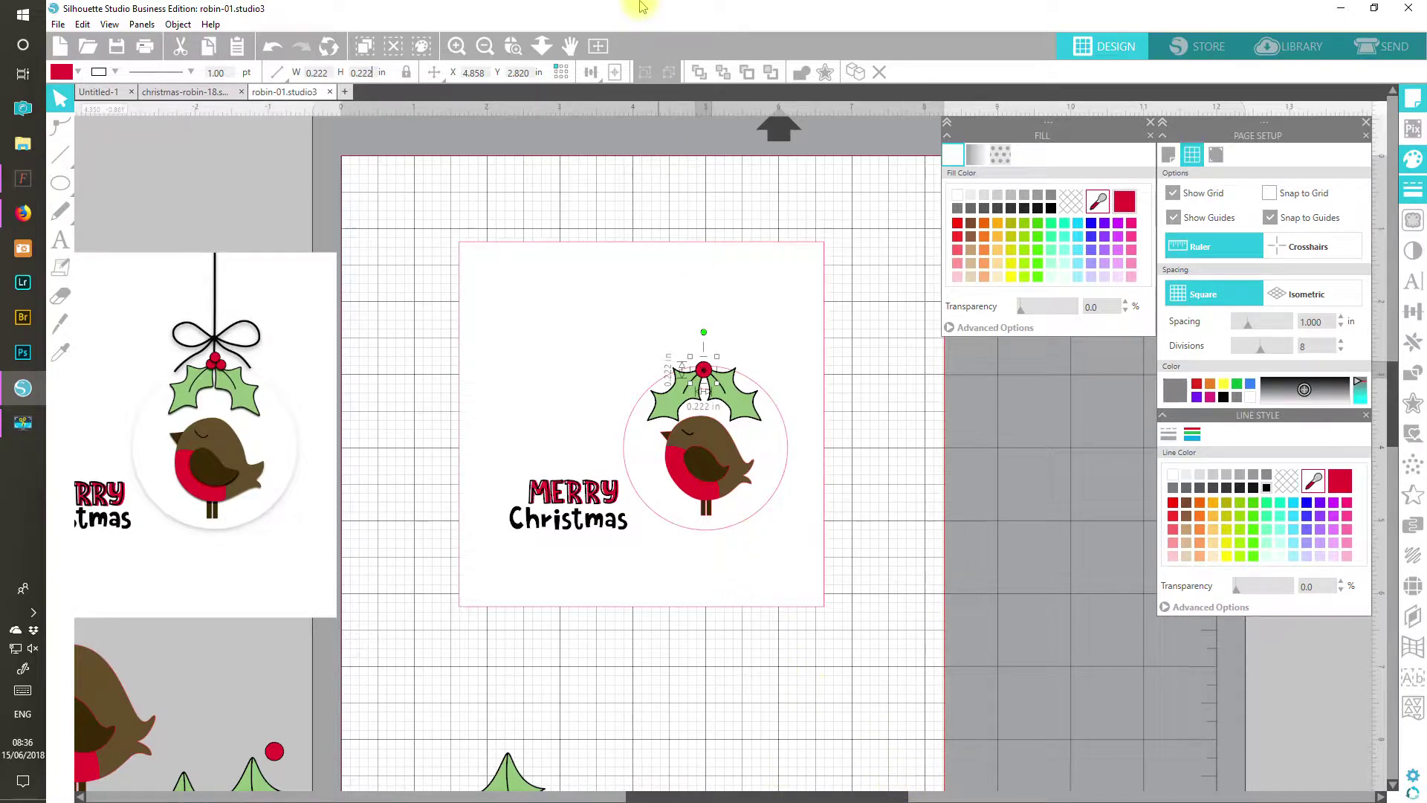
pyautogui.click(361, 73)
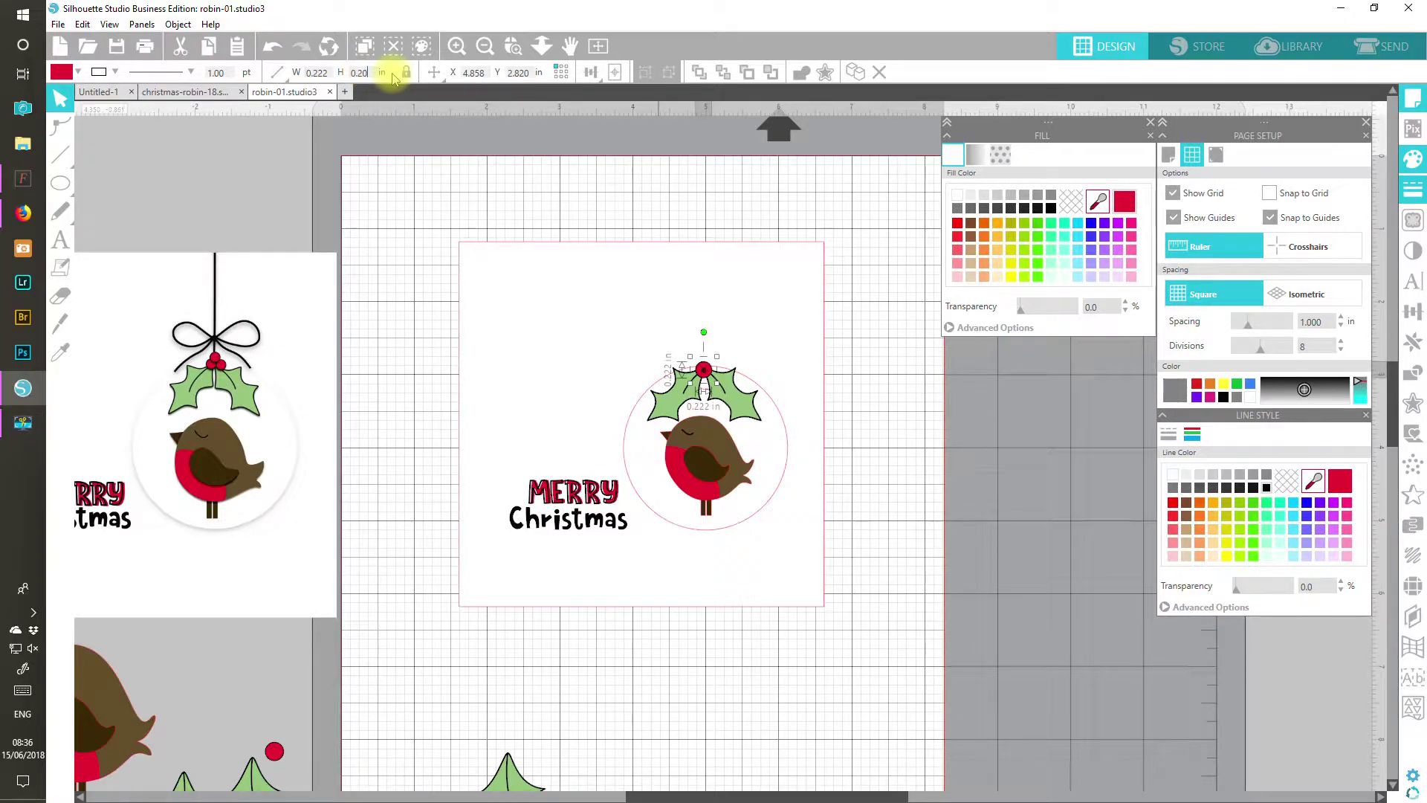
pyautogui.press('Return')
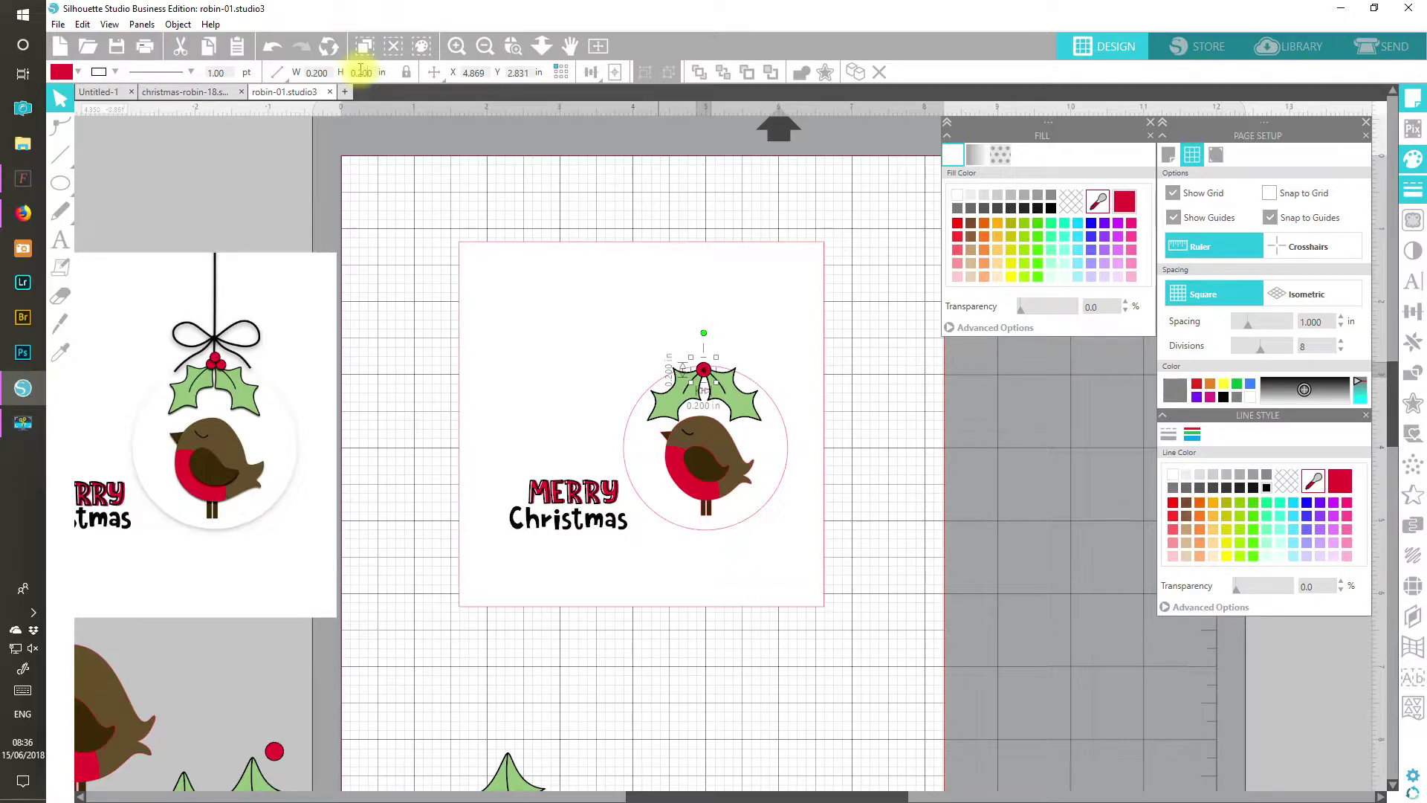
pyautogui.click(660, 202)
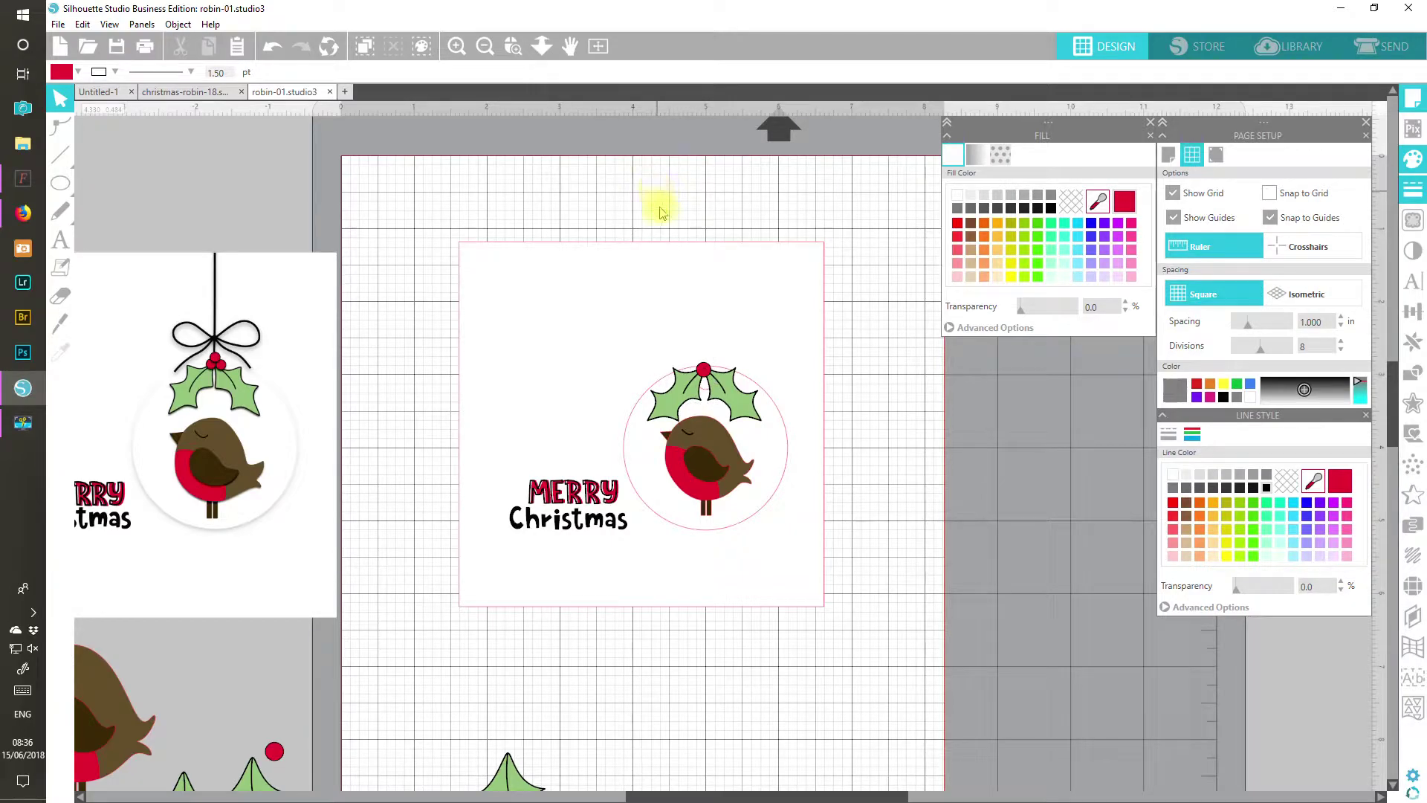
# Step: Make two copies of the 0.200 in berry and arrange all three as a cluster, one above two, where the leaves meet
pyautogui.click(706, 376)
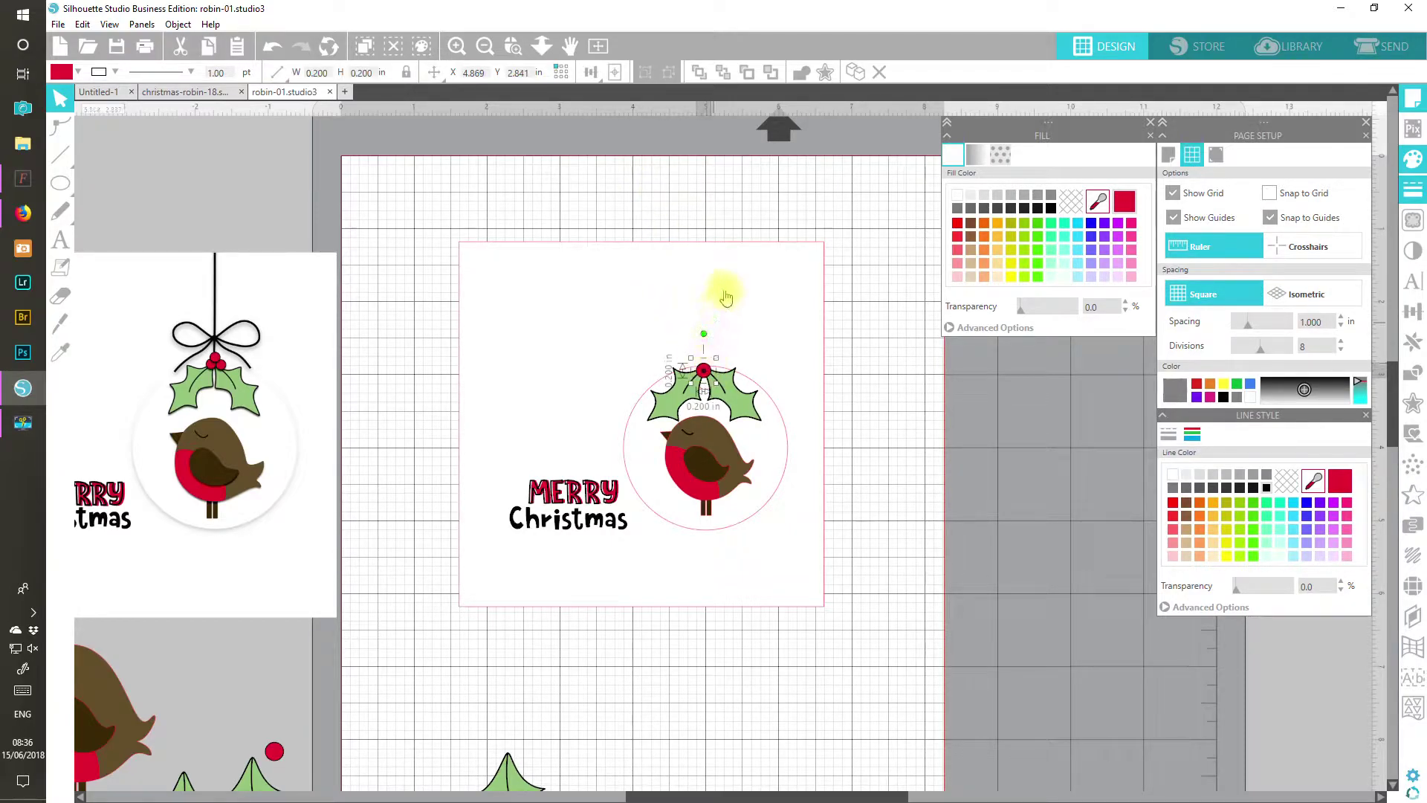
pyautogui.click(856, 74)
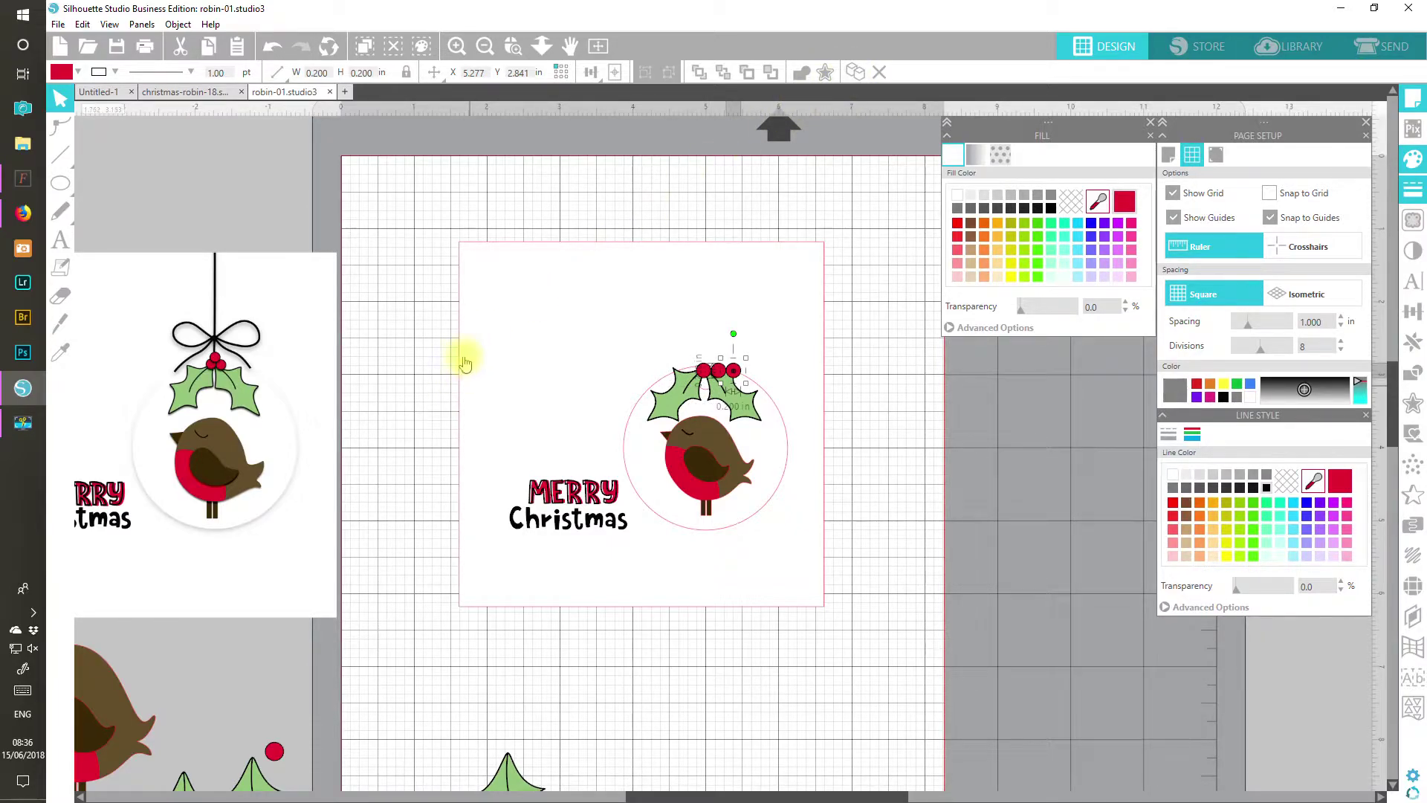
pyautogui.moveTo(739, 379); pyautogui.dragTo(712, 380)
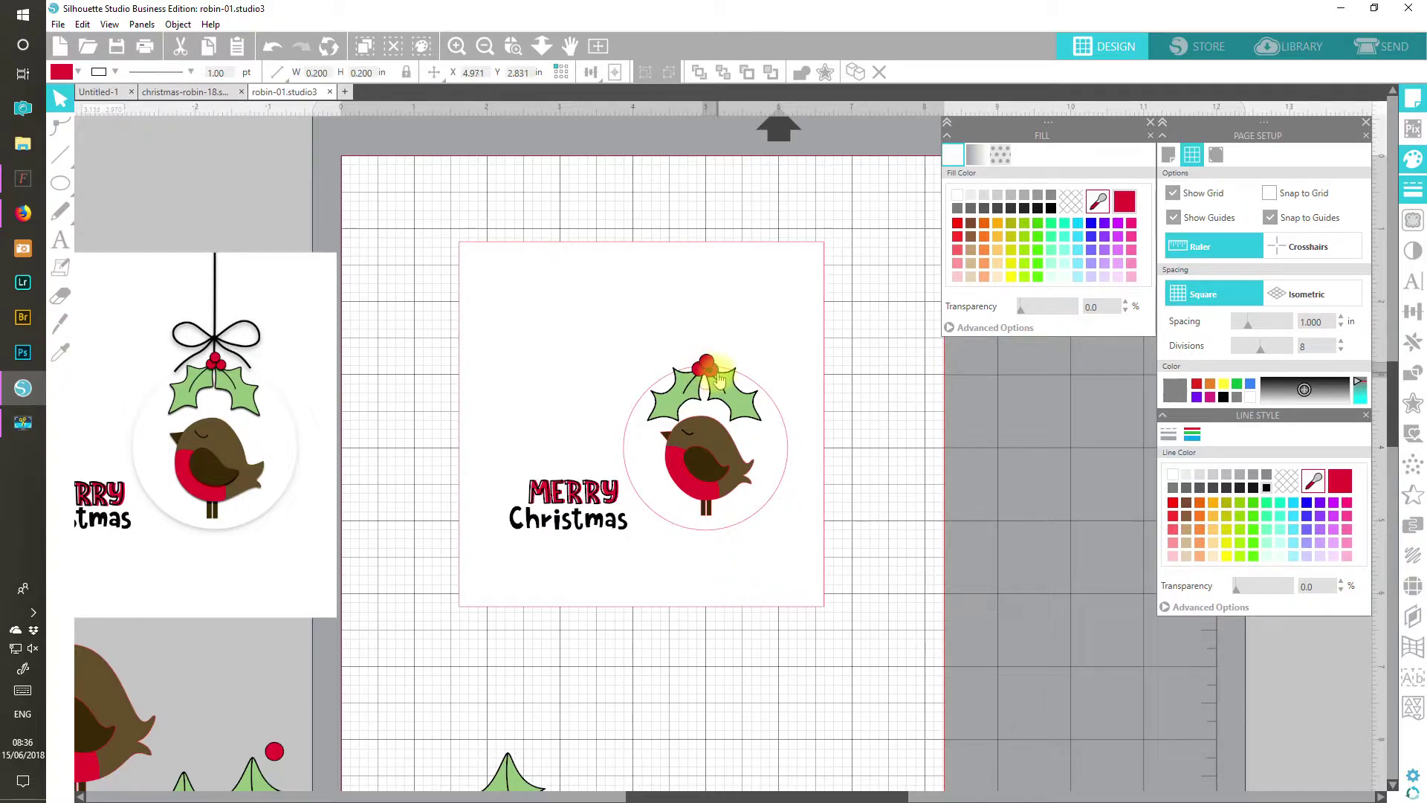
pyautogui.click(698, 382)
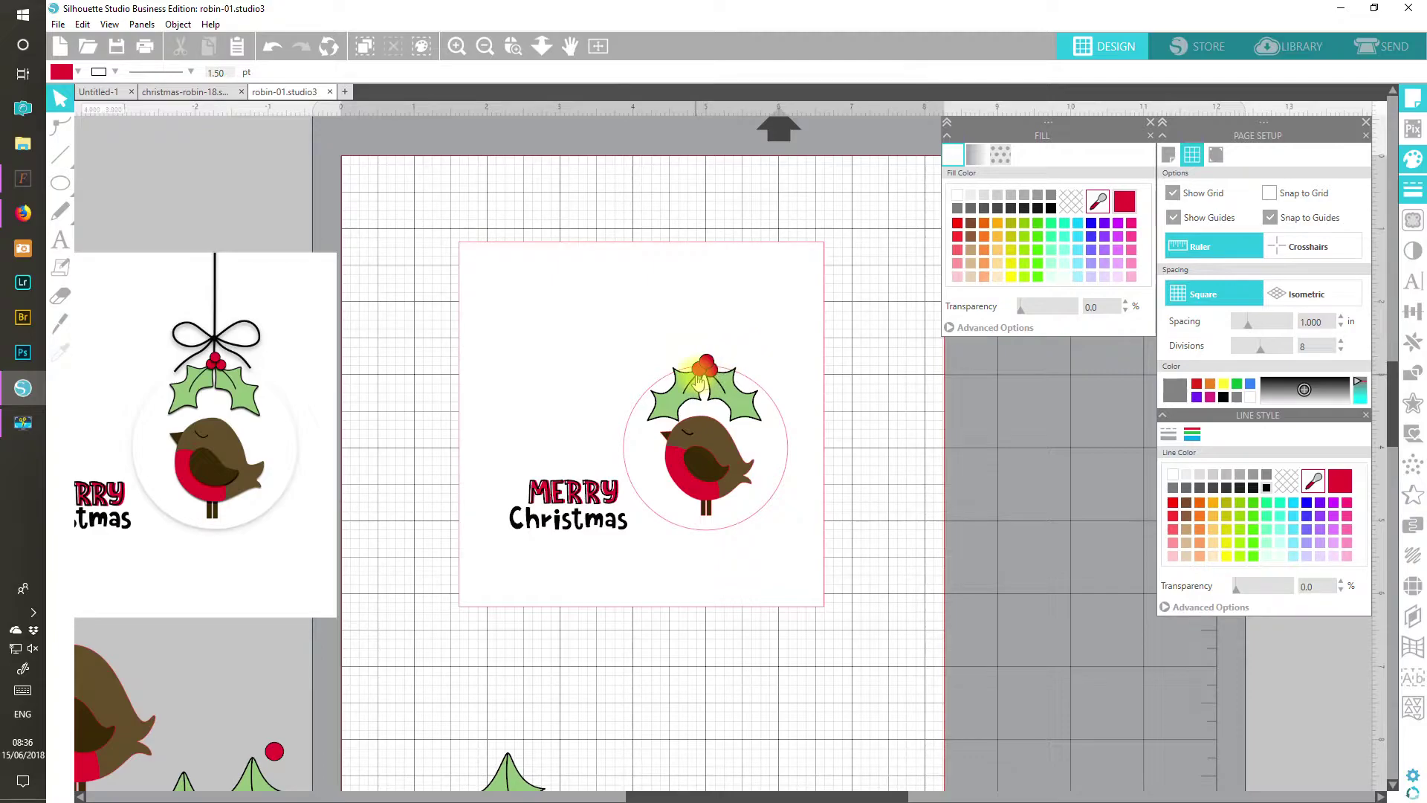
pyautogui.click(698, 381)
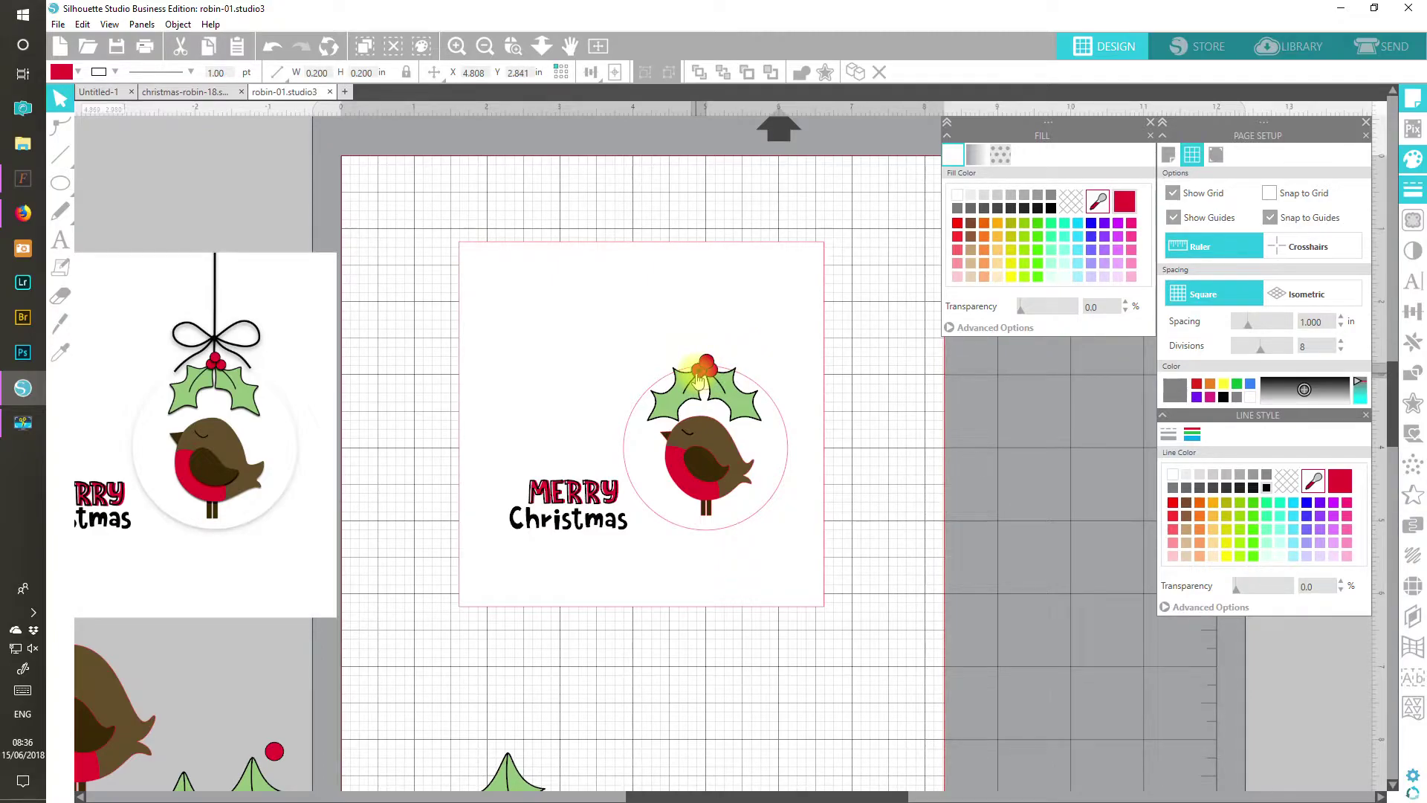
pyautogui.moveTo(710, 371); pyautogui.dragTo(716, 382)
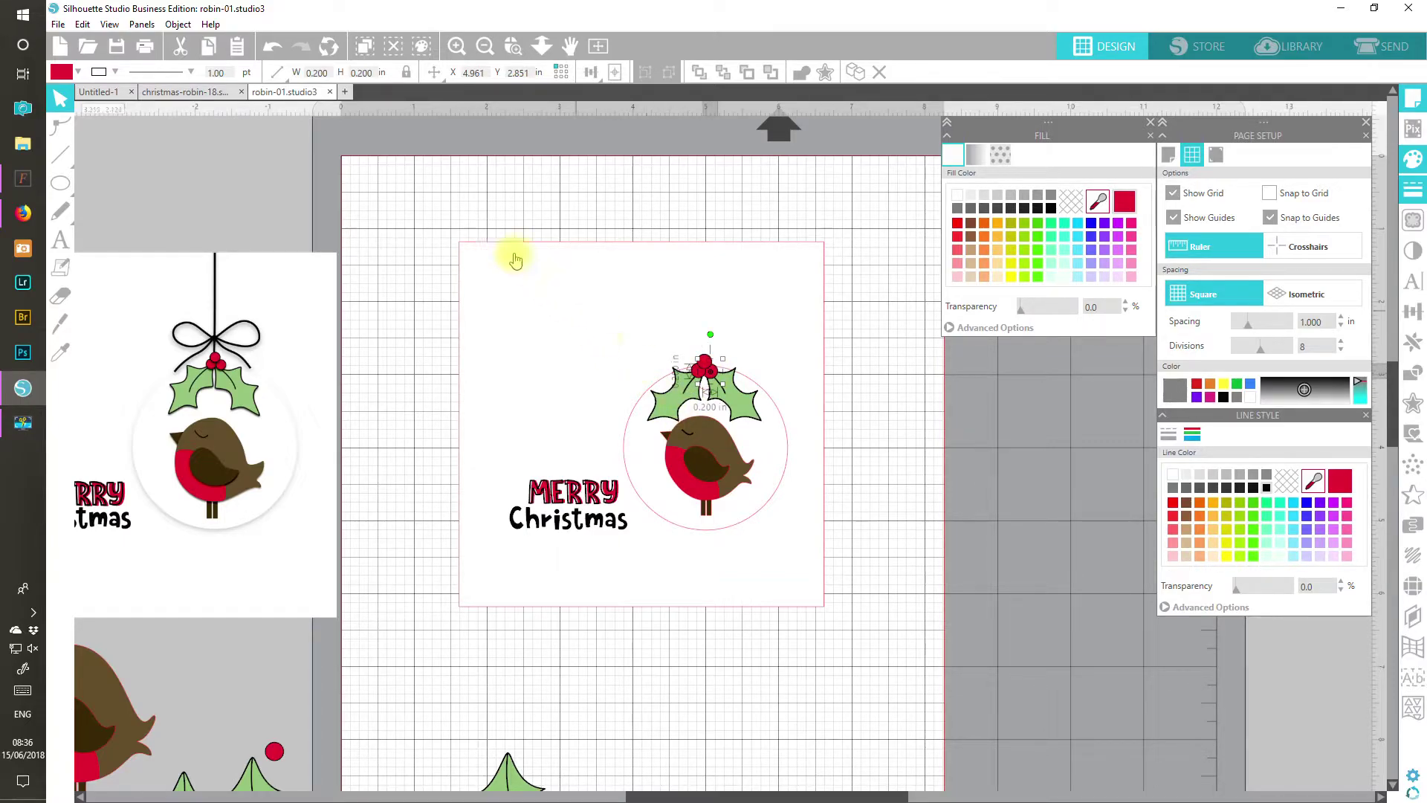
pyautogui.click(413, 273)
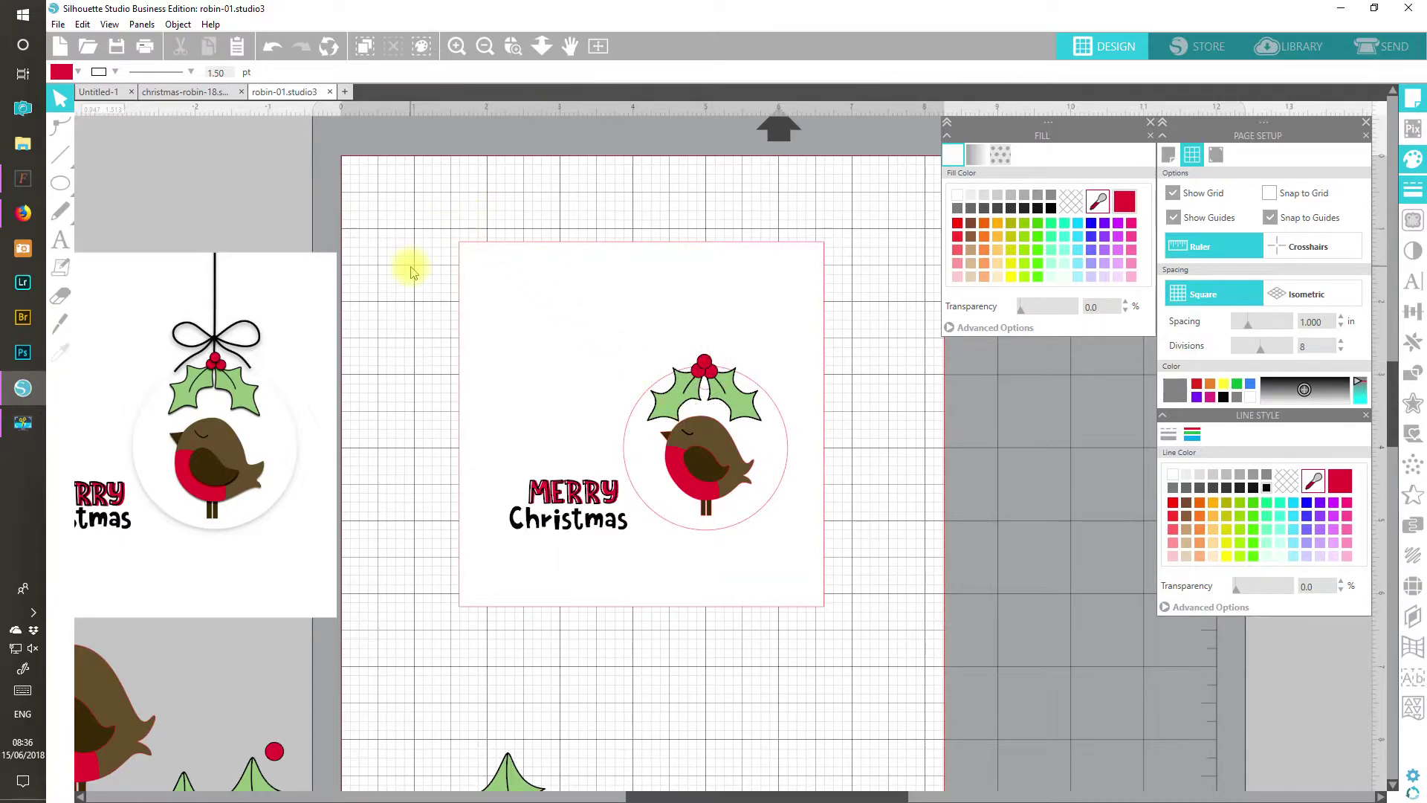
# Step: Nudge the robin slightly lower and centre it in the circle beneath the holly, at about X 4.373, Y 3.606 in
pyautogui.click(719, 450)
pyautogui.moveTo(720, 450); pyautogui.dragTo(722, 453)
pyautogui.moveTo(719, 453); pyautogui.dragTo(720, 452)
pyautogui.press('Left')
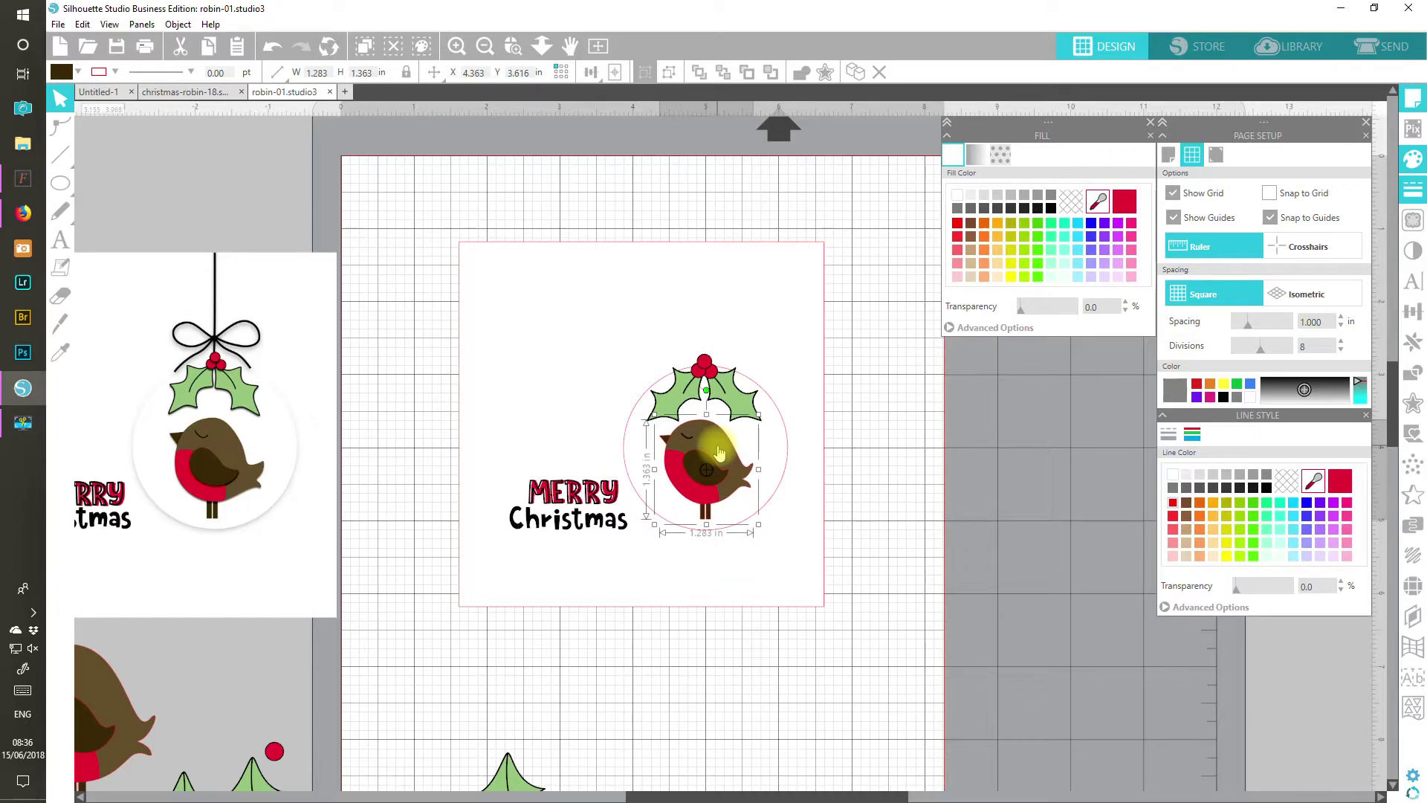
pyautogui.press('Right')
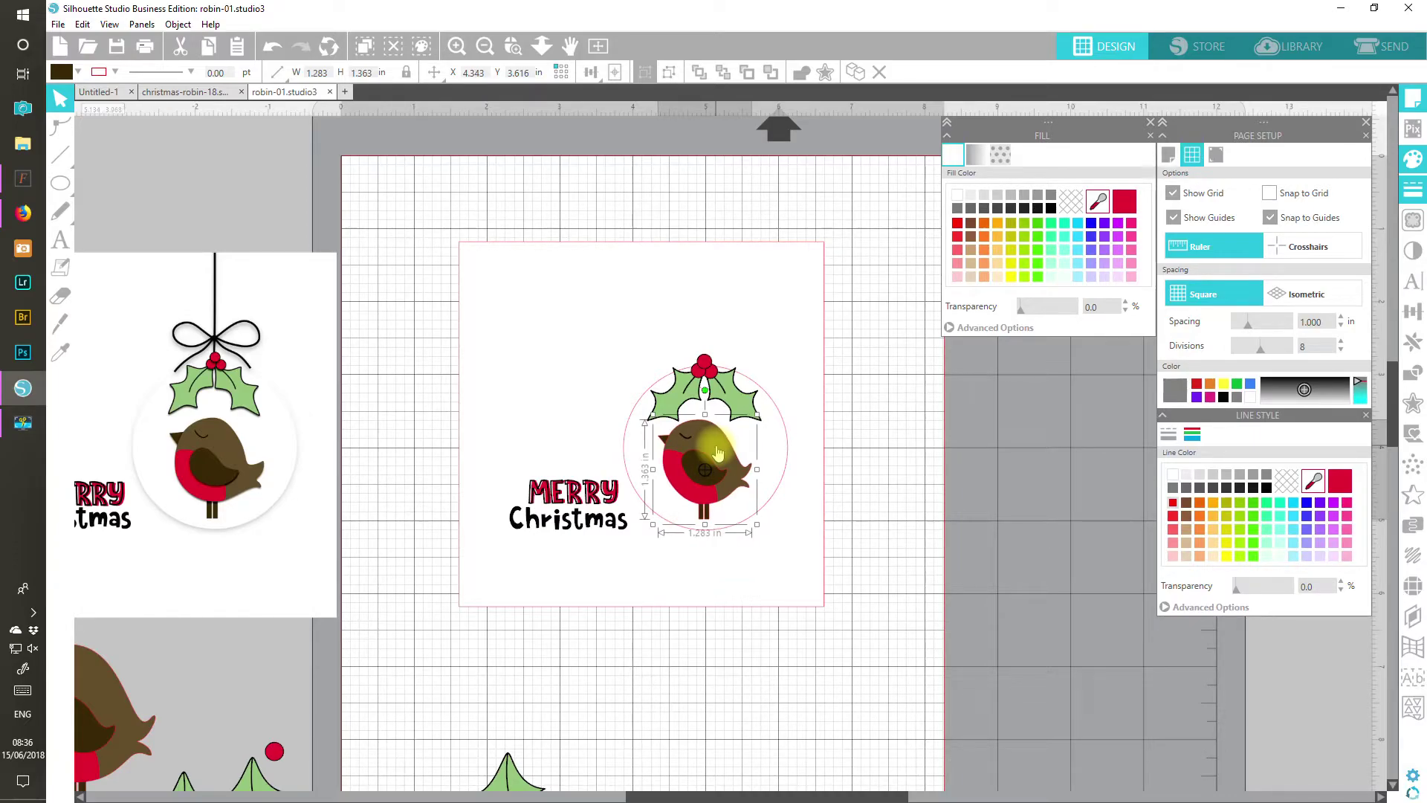
pyautogui.press('Up')
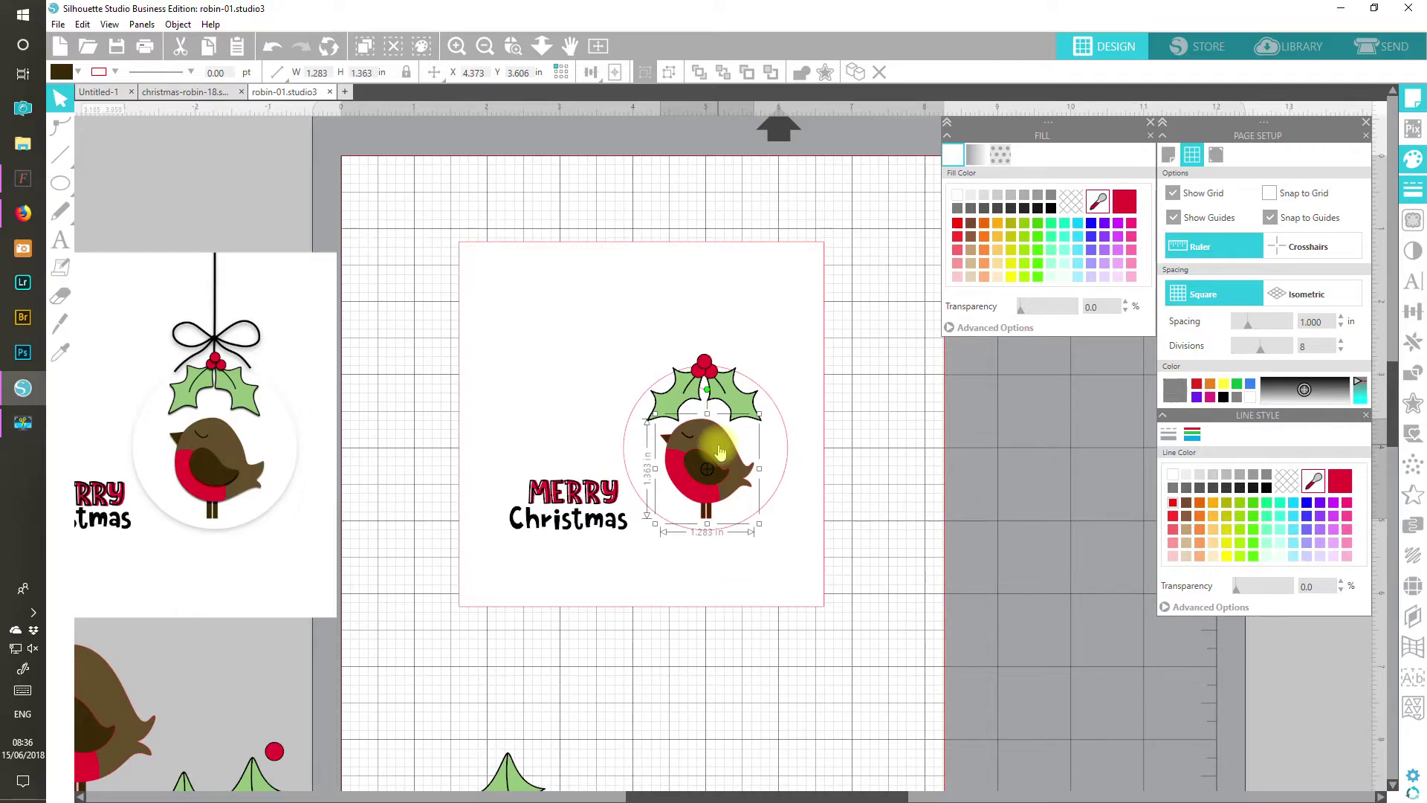
pyautogui.click(621, 667)
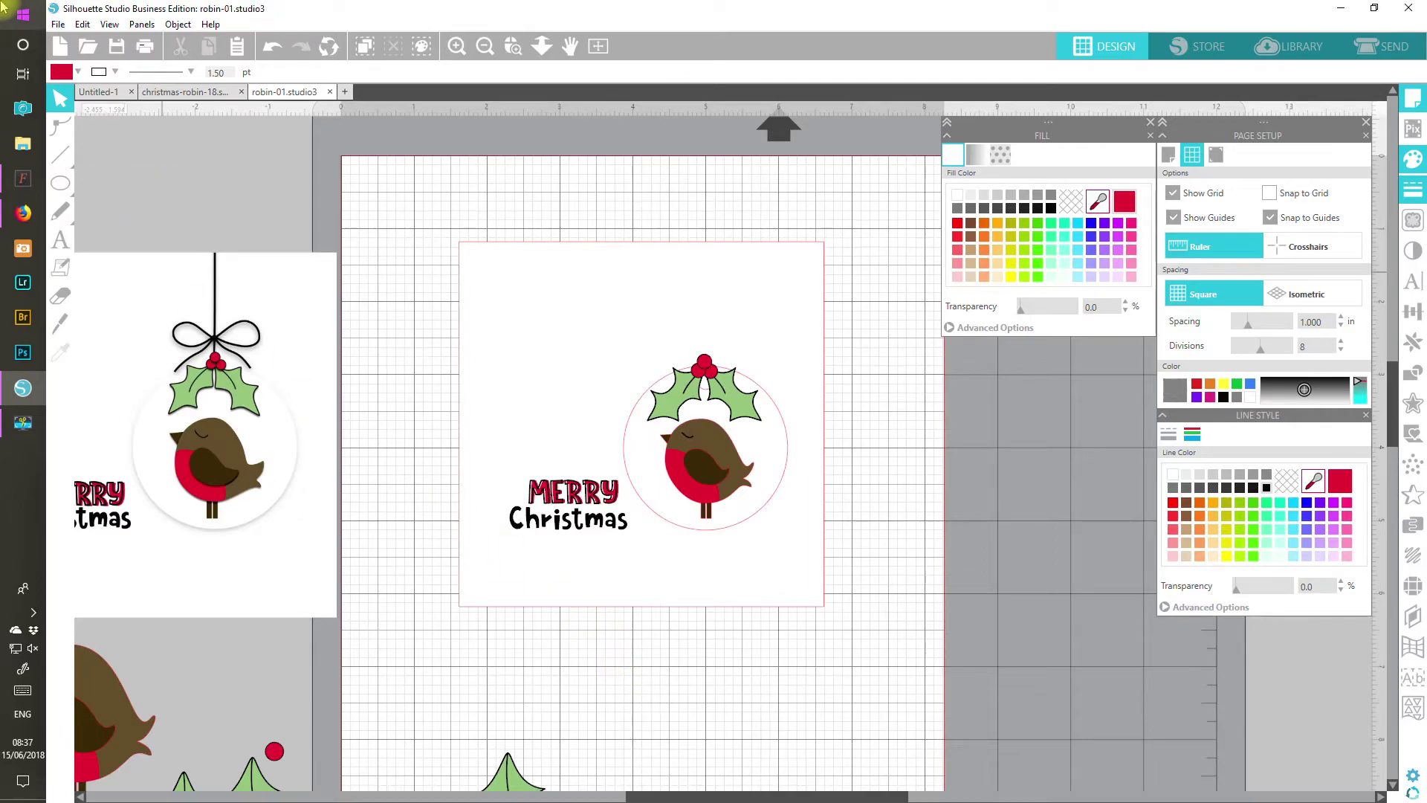